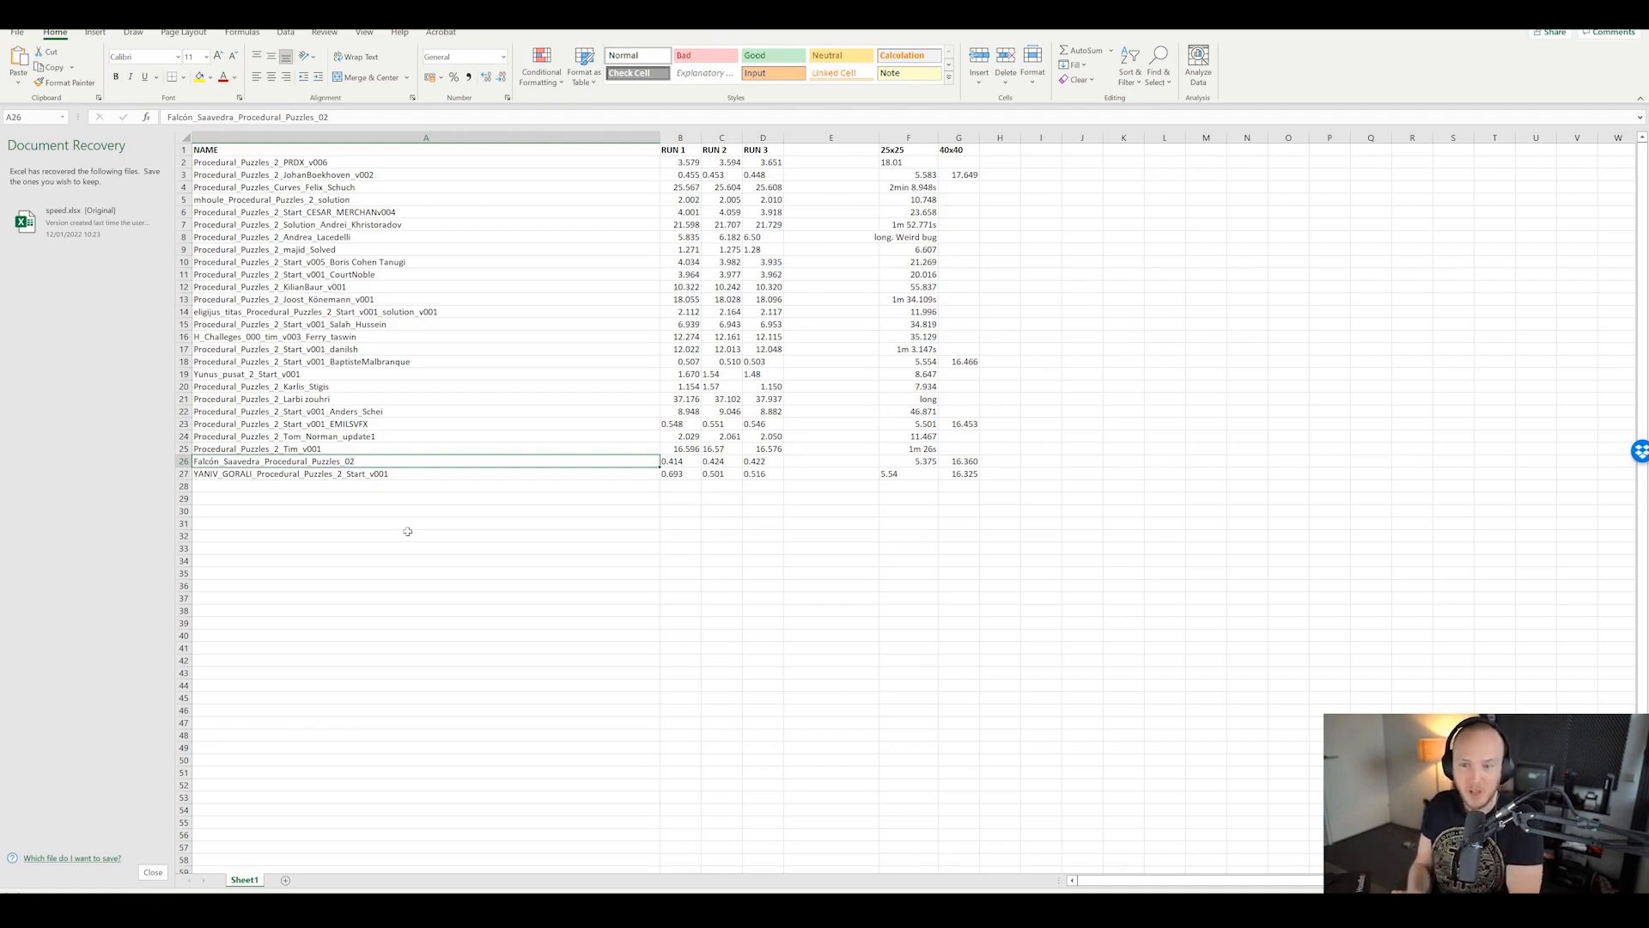
# Step: Review the RUN 1 times logged in rows 21, 22 and 25 of the timing sheet
pyautogui.click(426, 571)
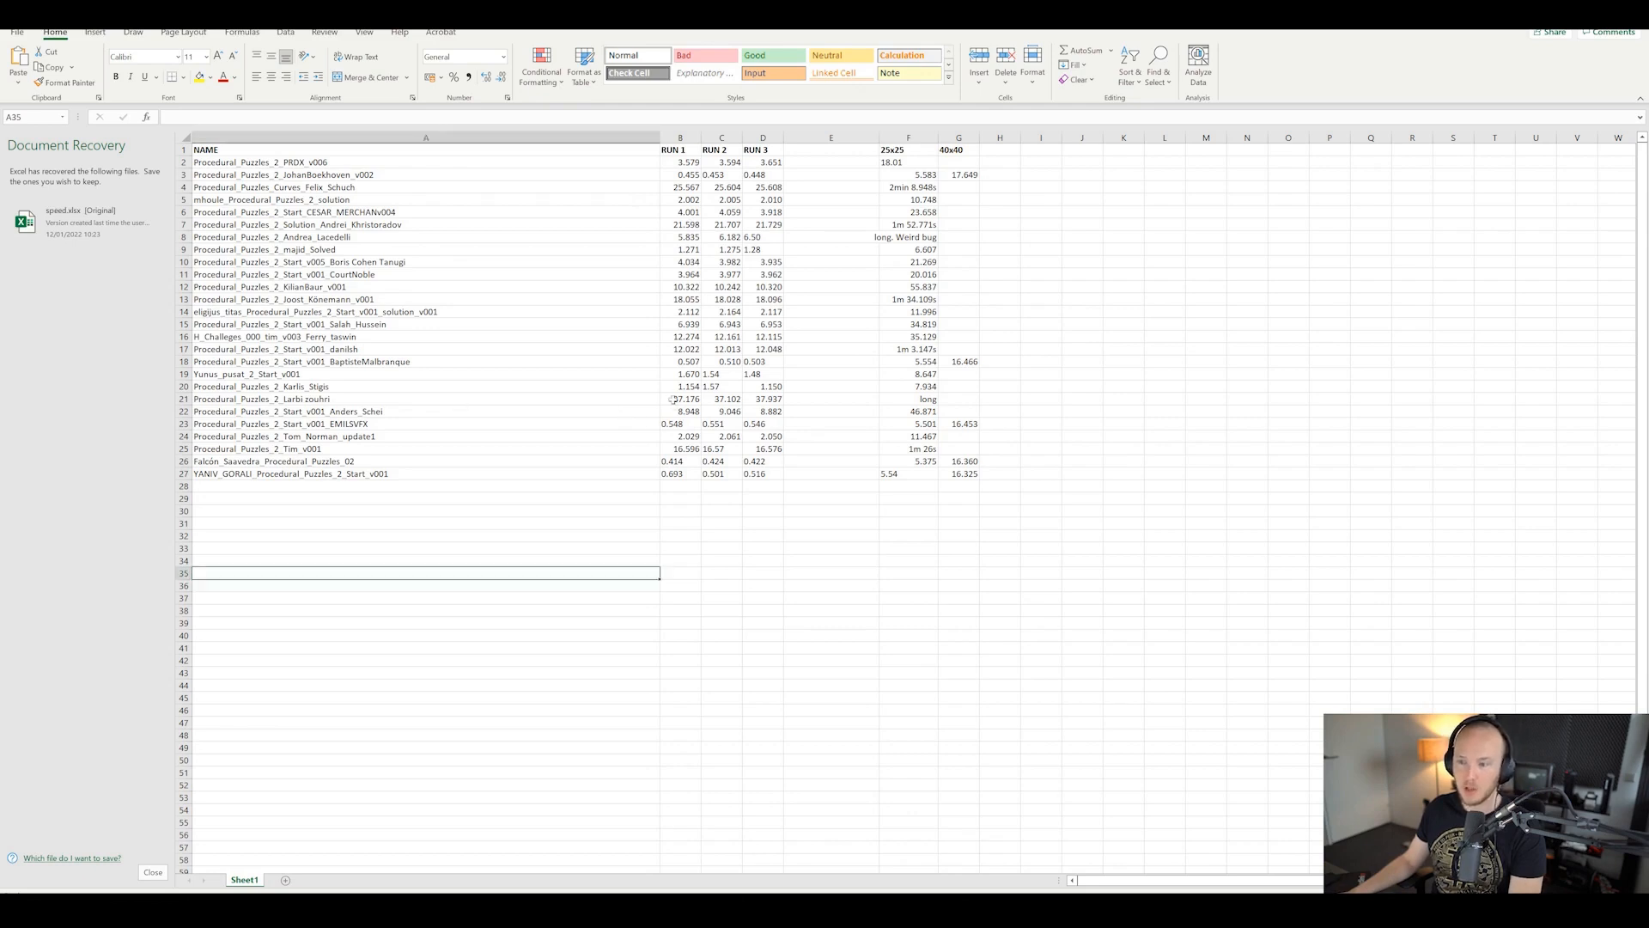
pyautogui.click(680, 398)
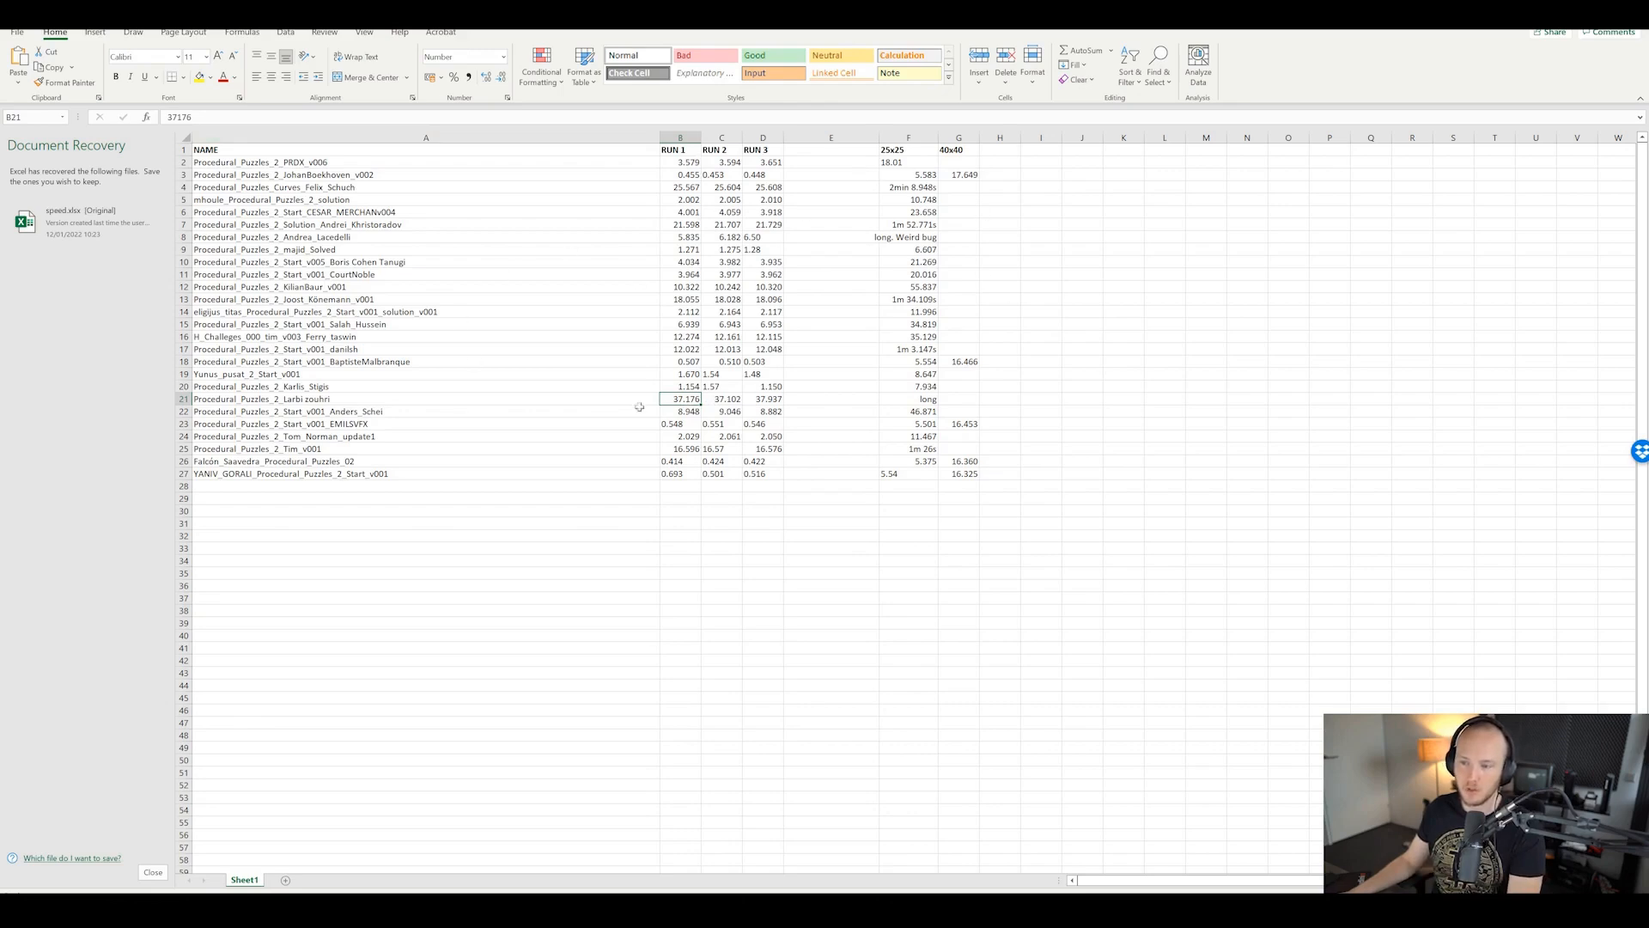
pyautogui.click(693, 413)
pyautogui.click(682, 399)
pyautogui.click(690, 449)
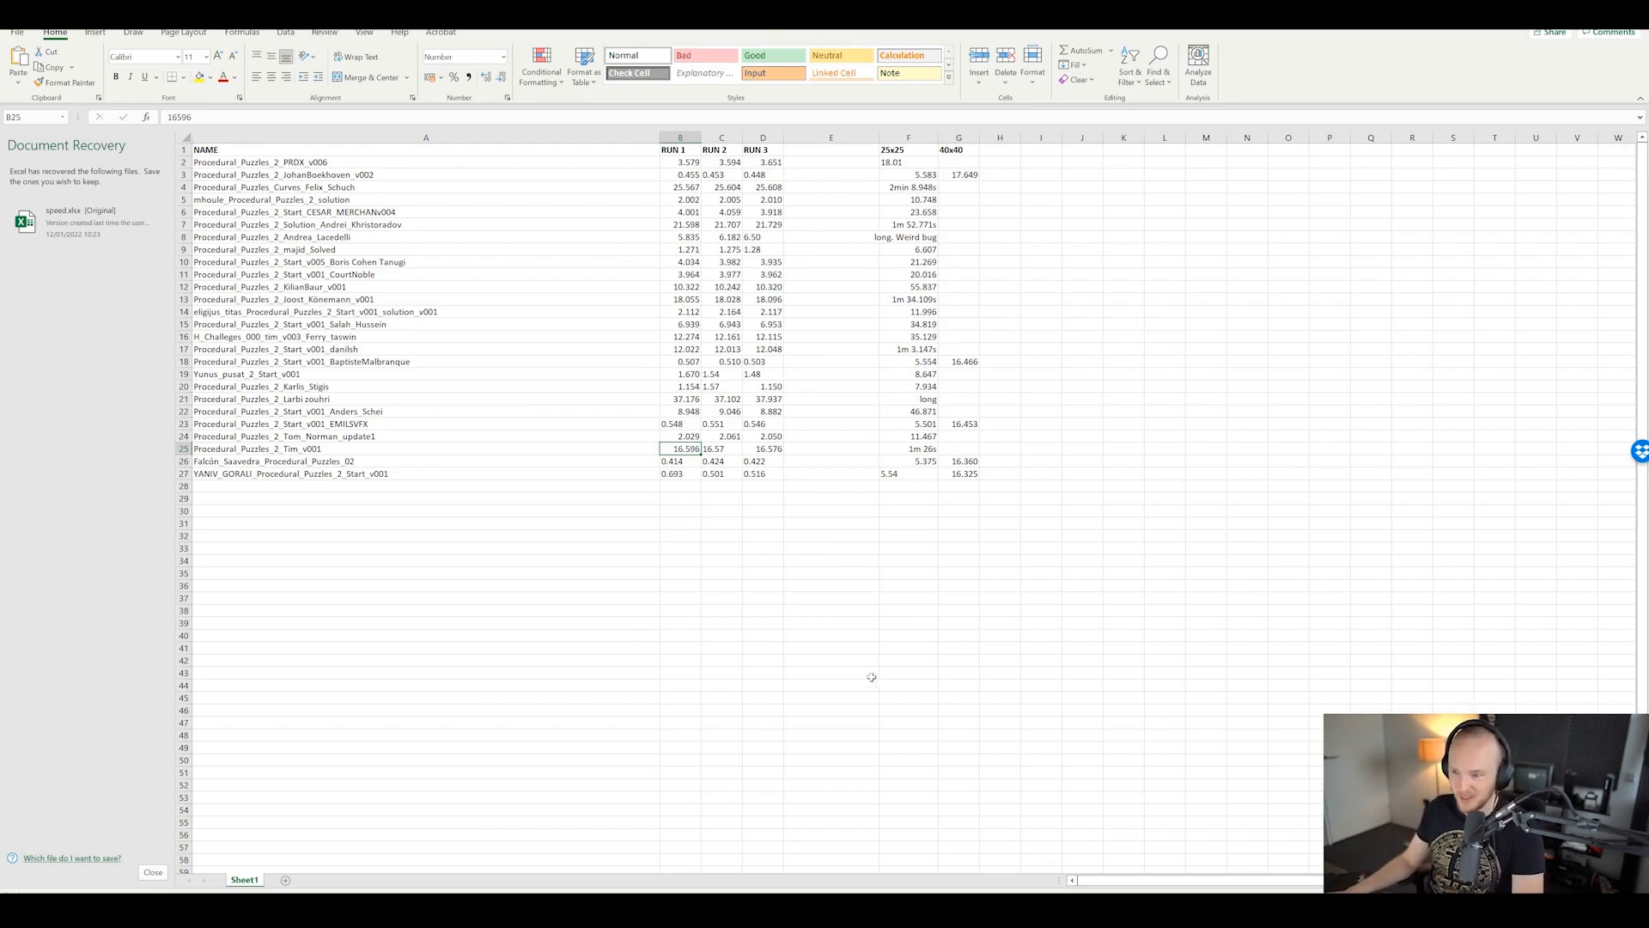
# Step: Check the RUN 1, RUN 2 and RUN 3 times recorded in row 26
pyautogui.moveTo(868, 673); pyautogui.dragTo(863, 661)
pyautogui.click(675, 571)
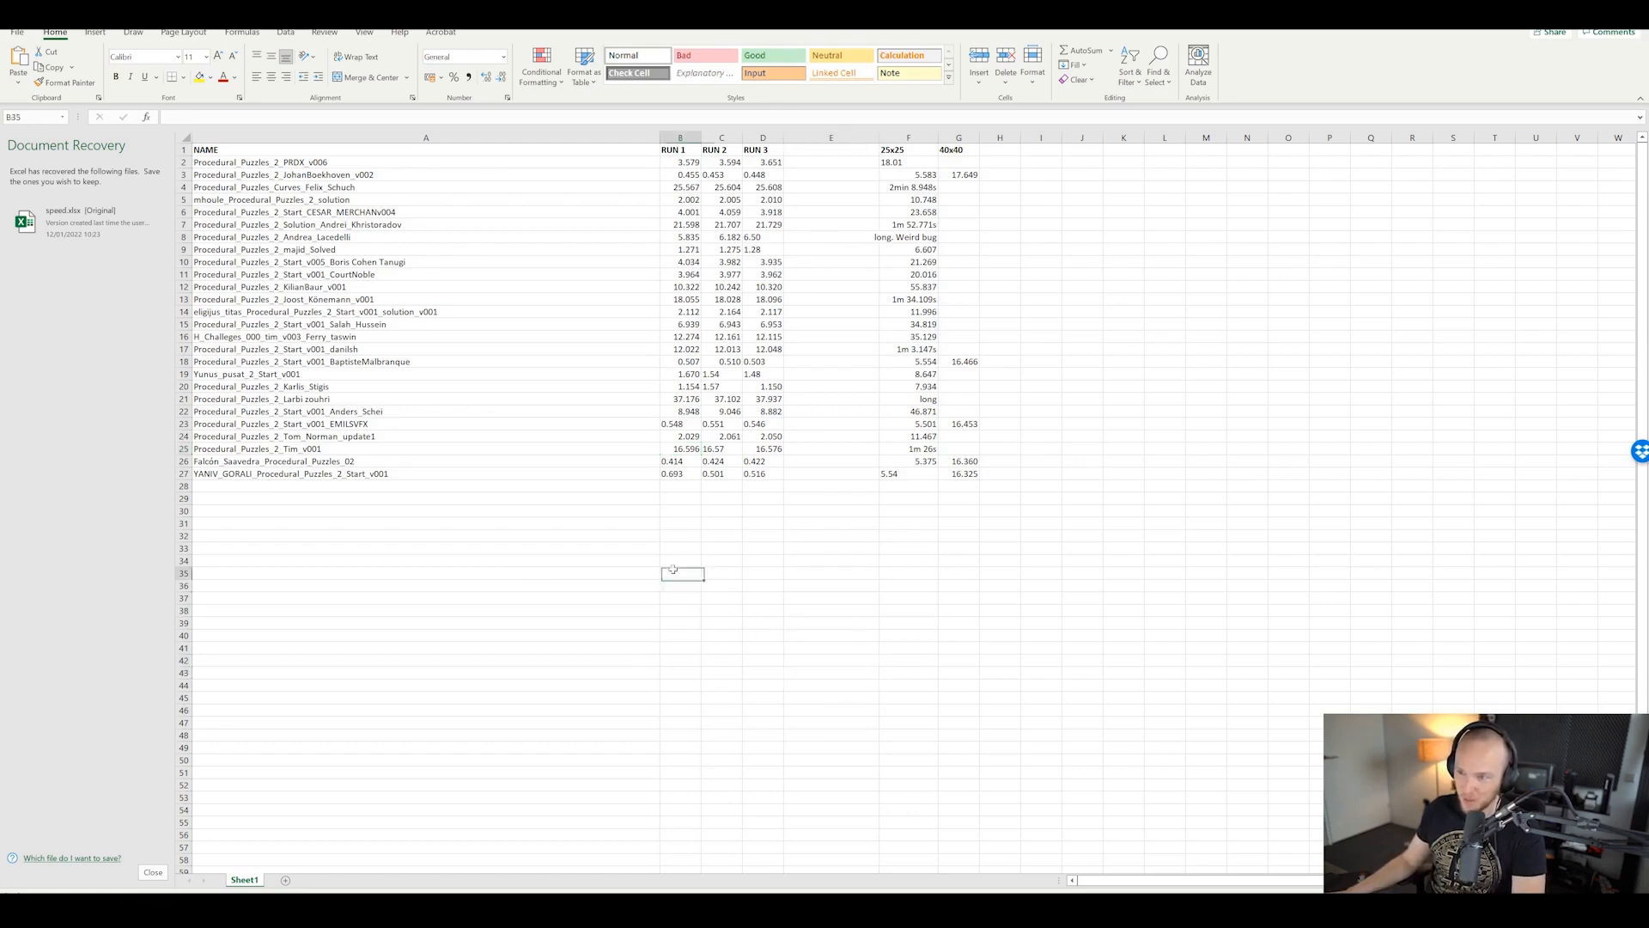
pyautogui.click(667, 463)
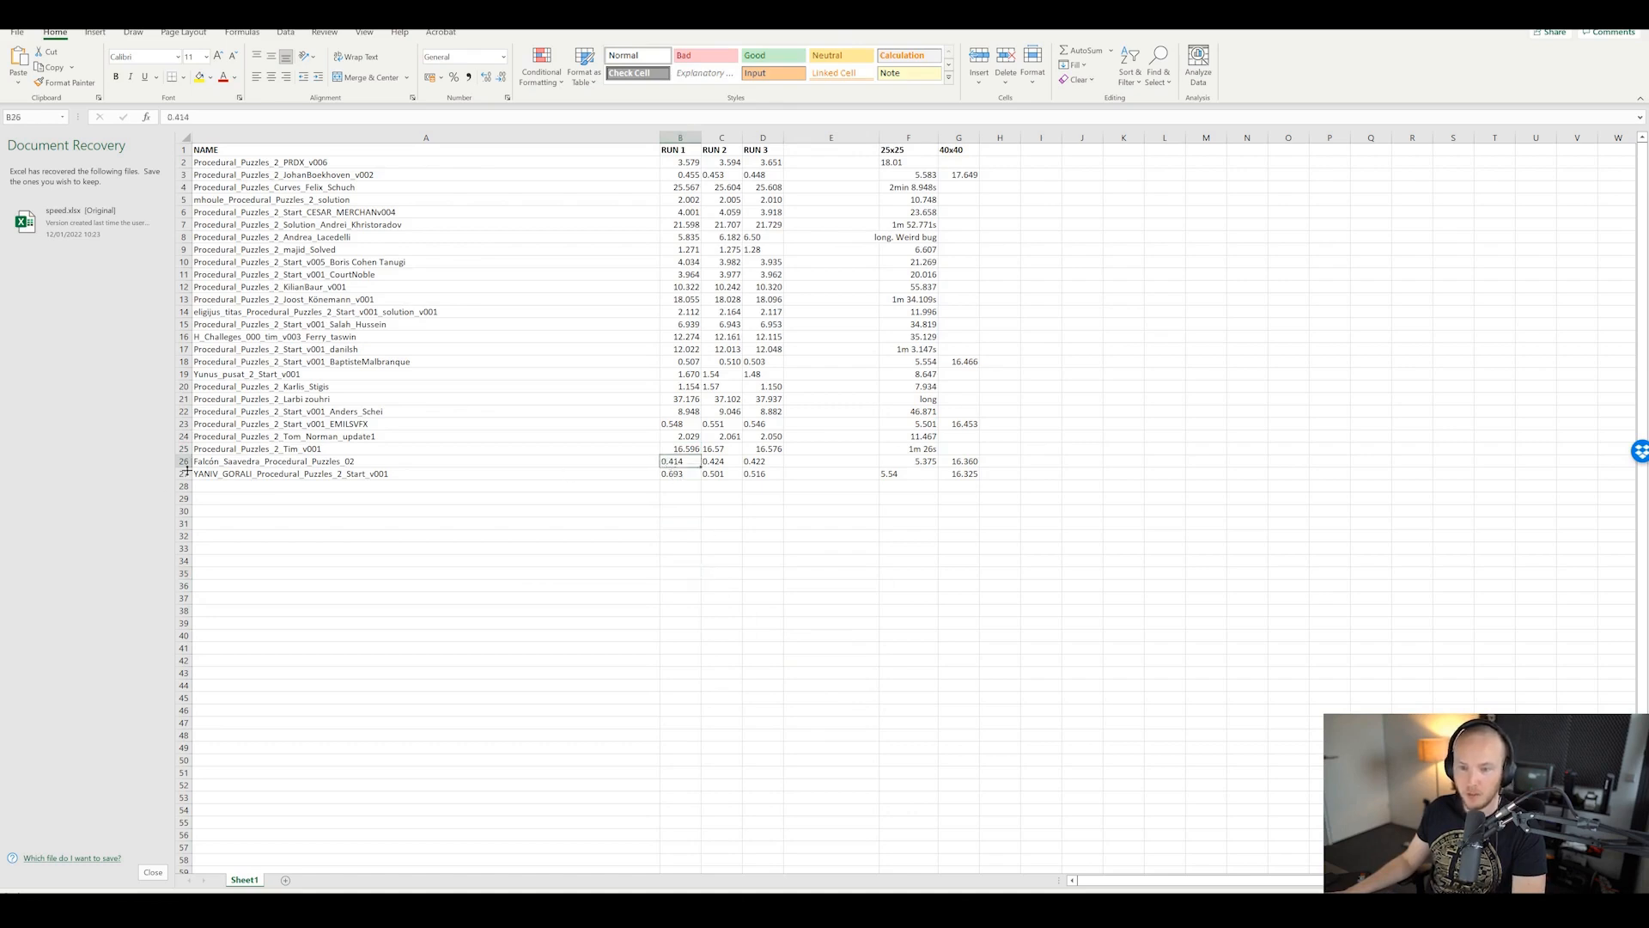
pyautogui.click(697, 522)
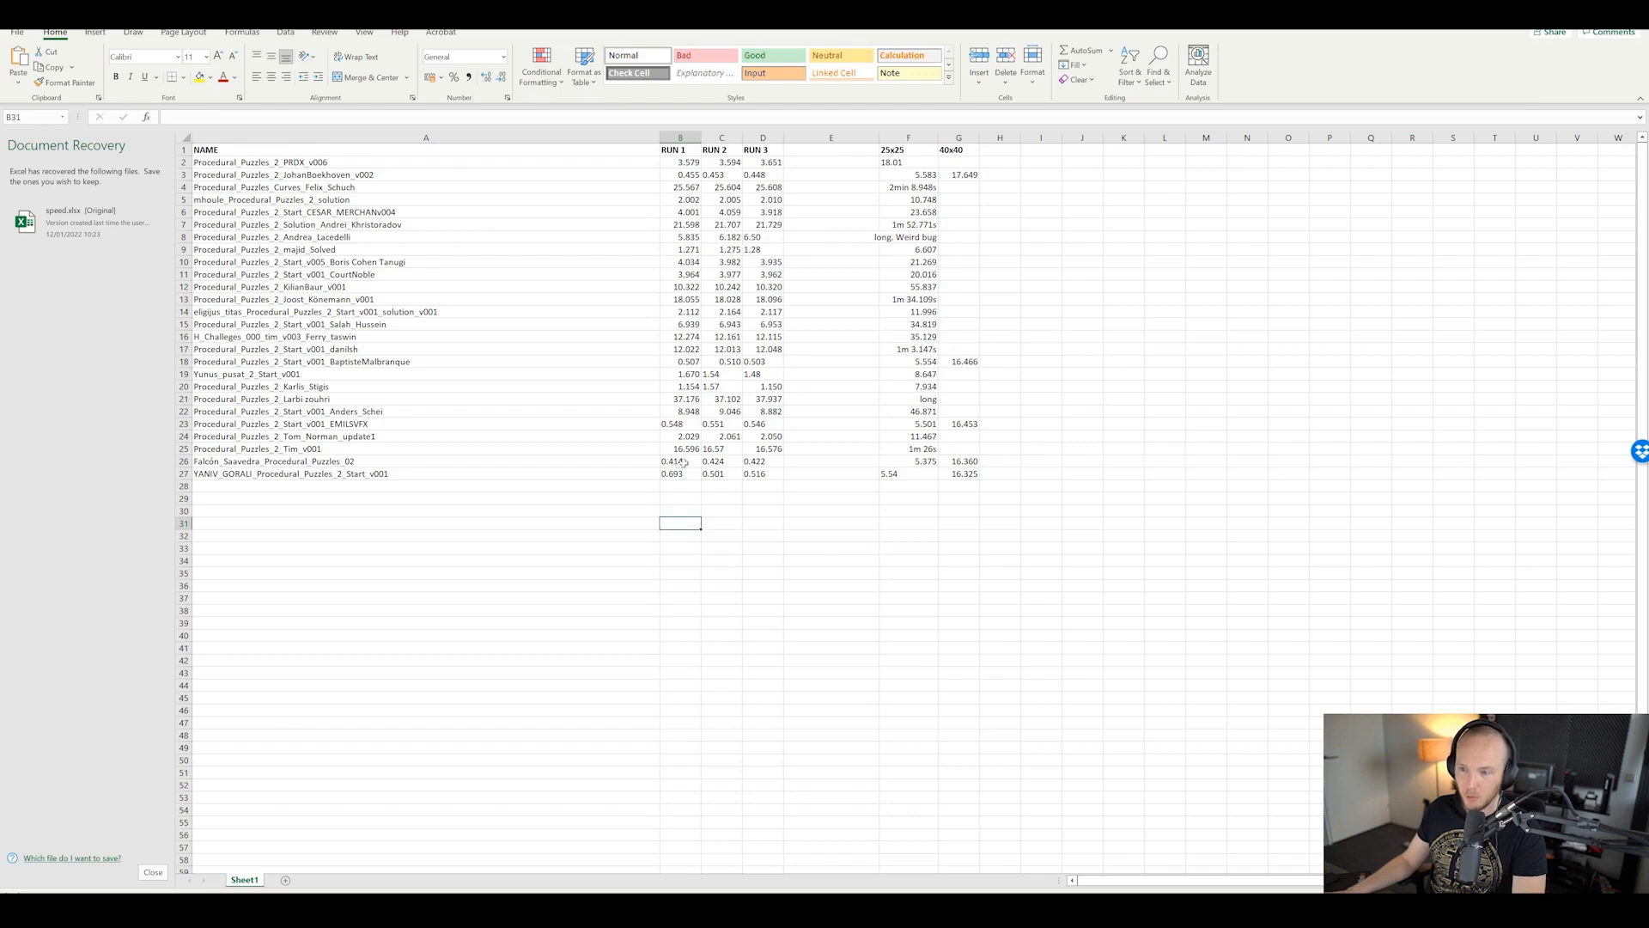
pyautogui.click(722, 464)
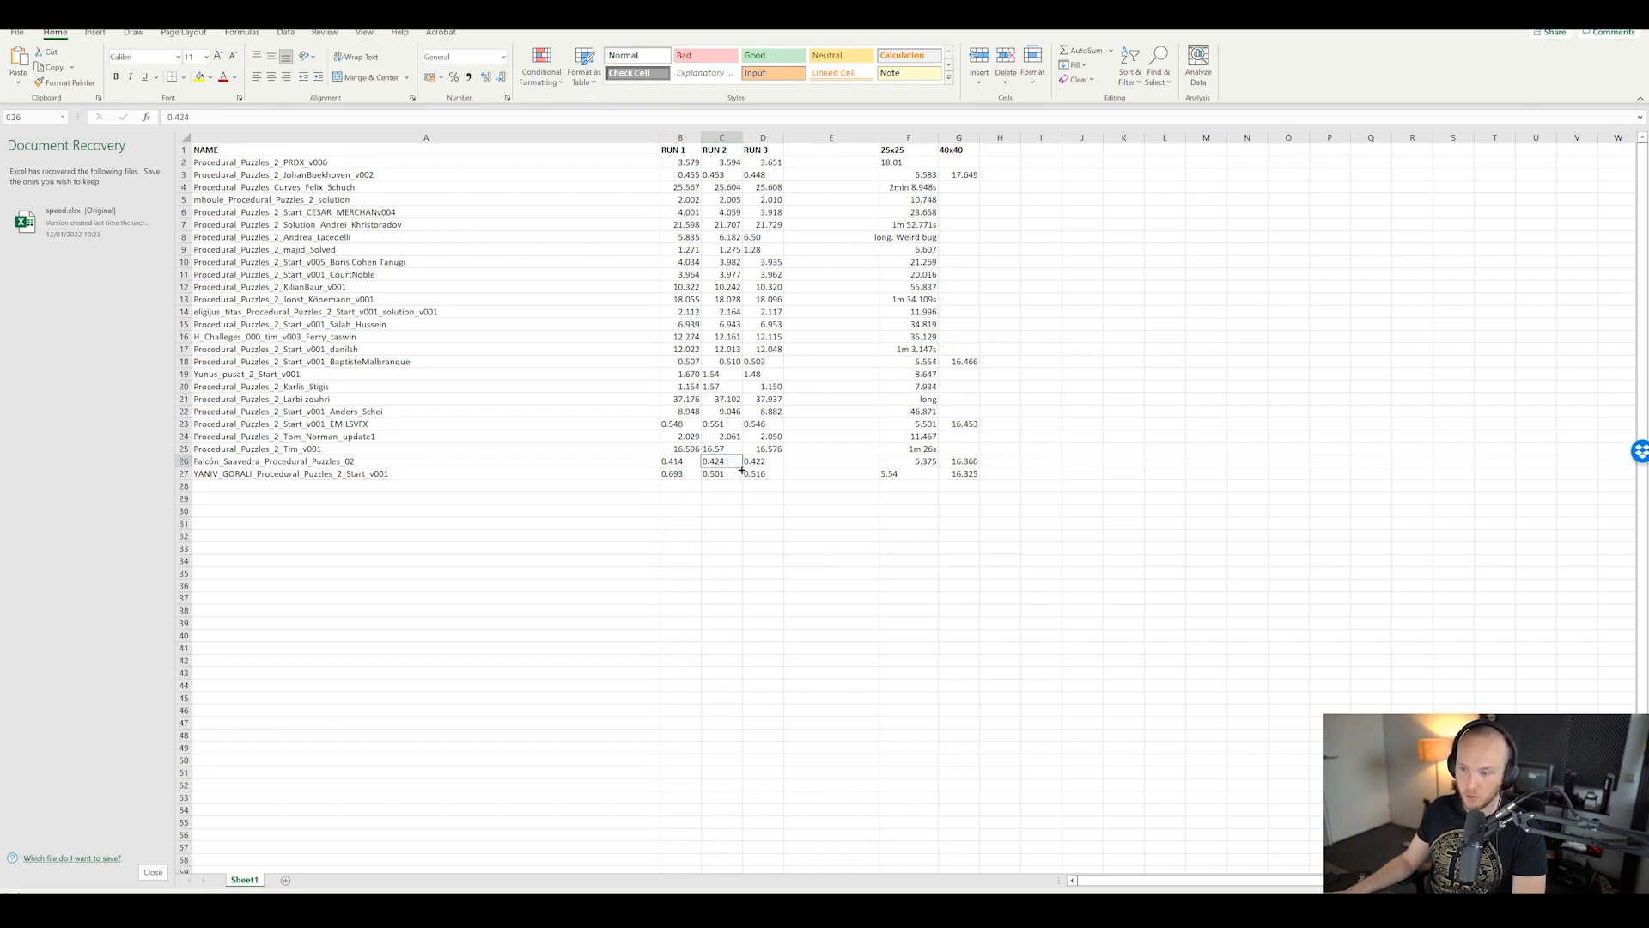
pyautogui.click(752, 463)
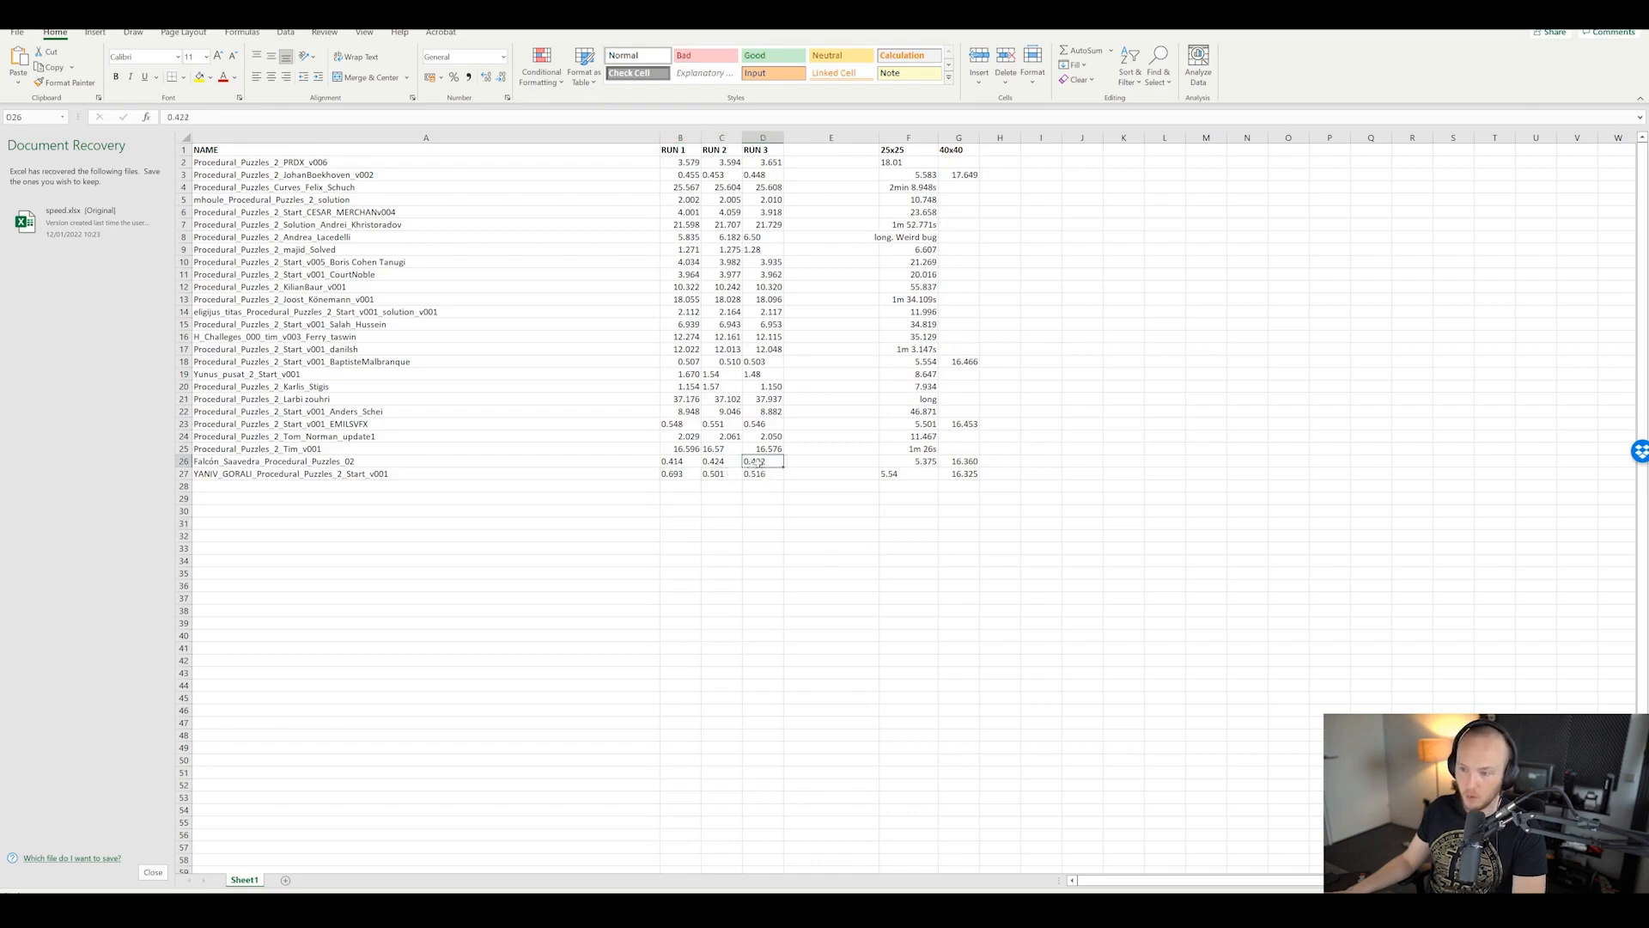
pyautogui.click(786, 547)
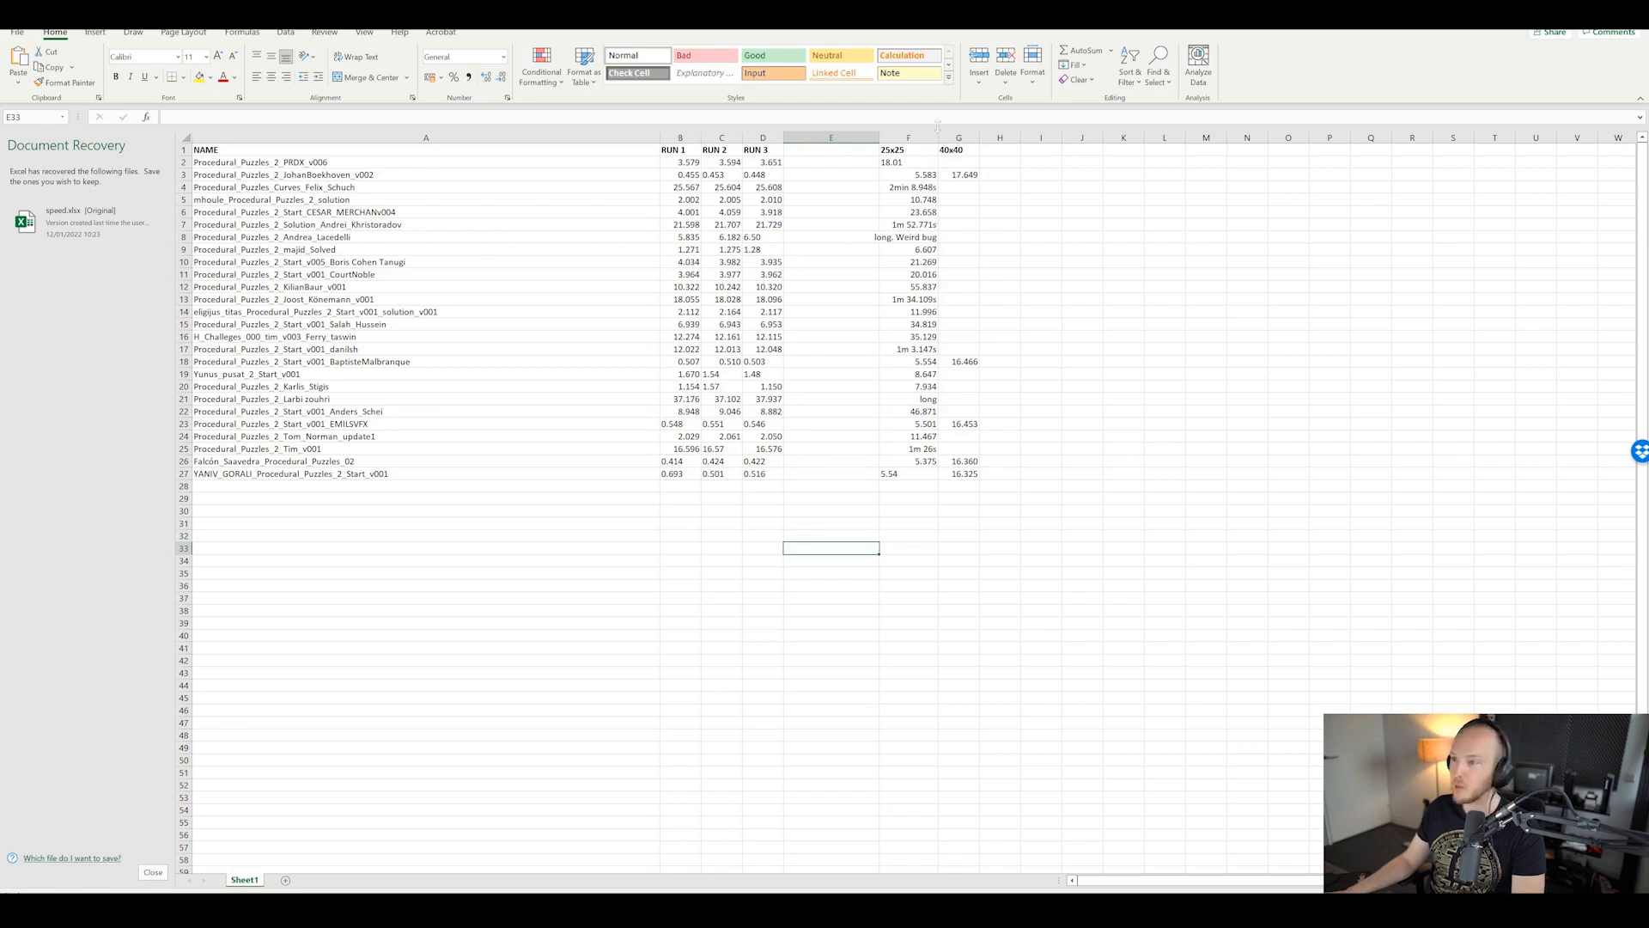
pyautogui.click(805, 635)
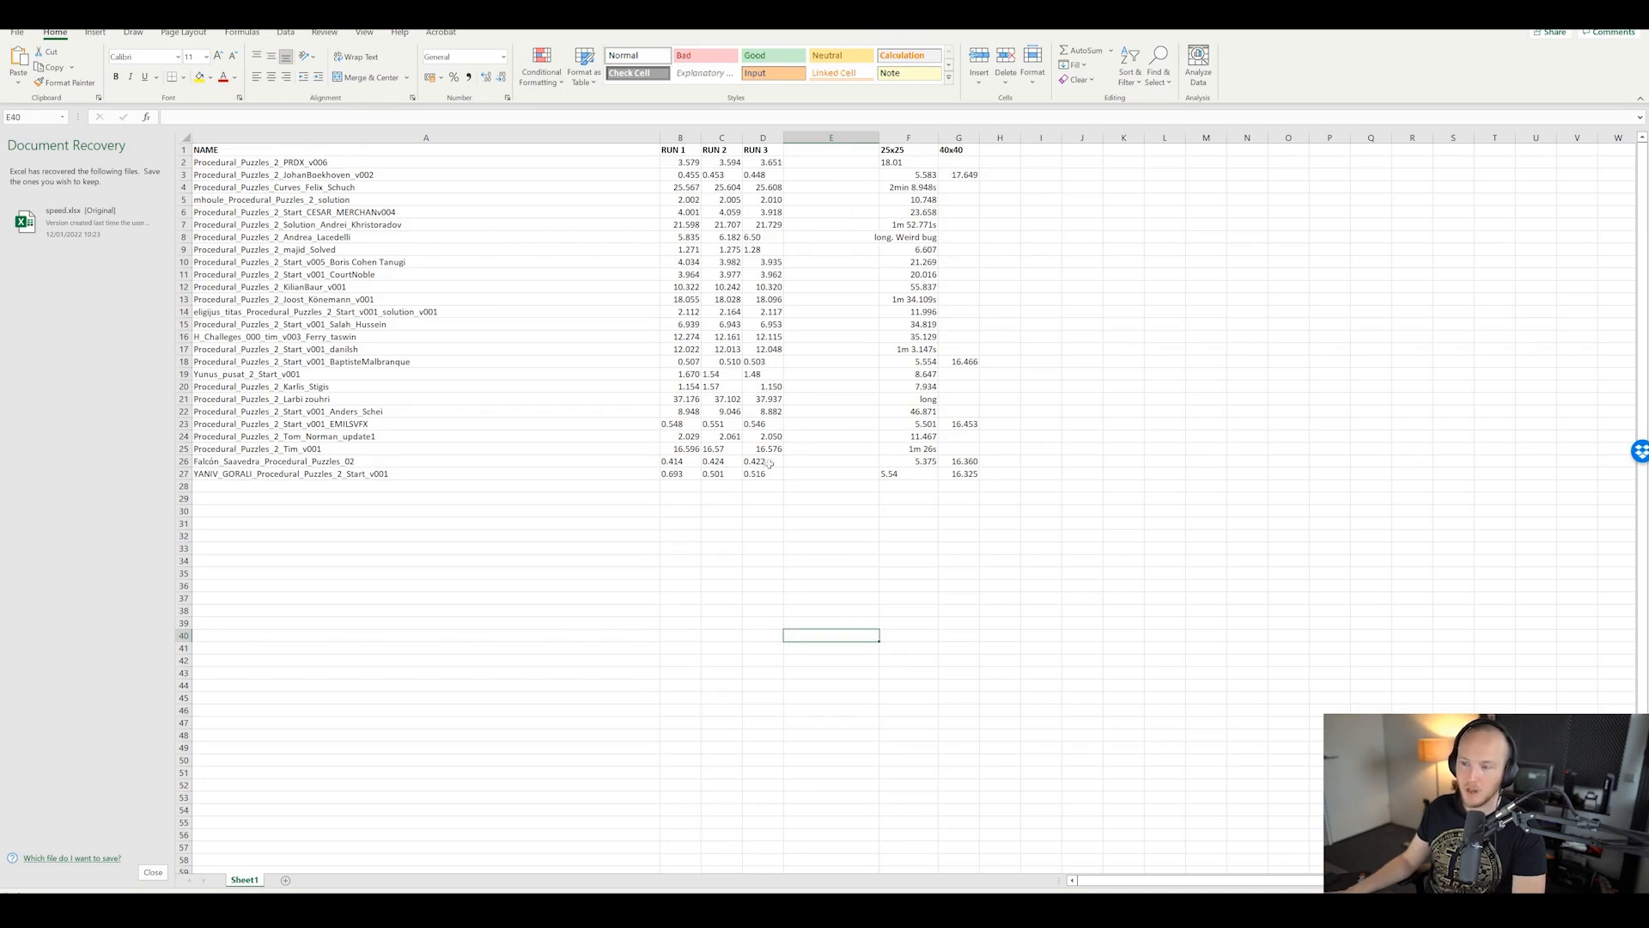
# Step: Select row 26's solution name and run times, and check its 25x25 time
pyautogui.click(883, 498)
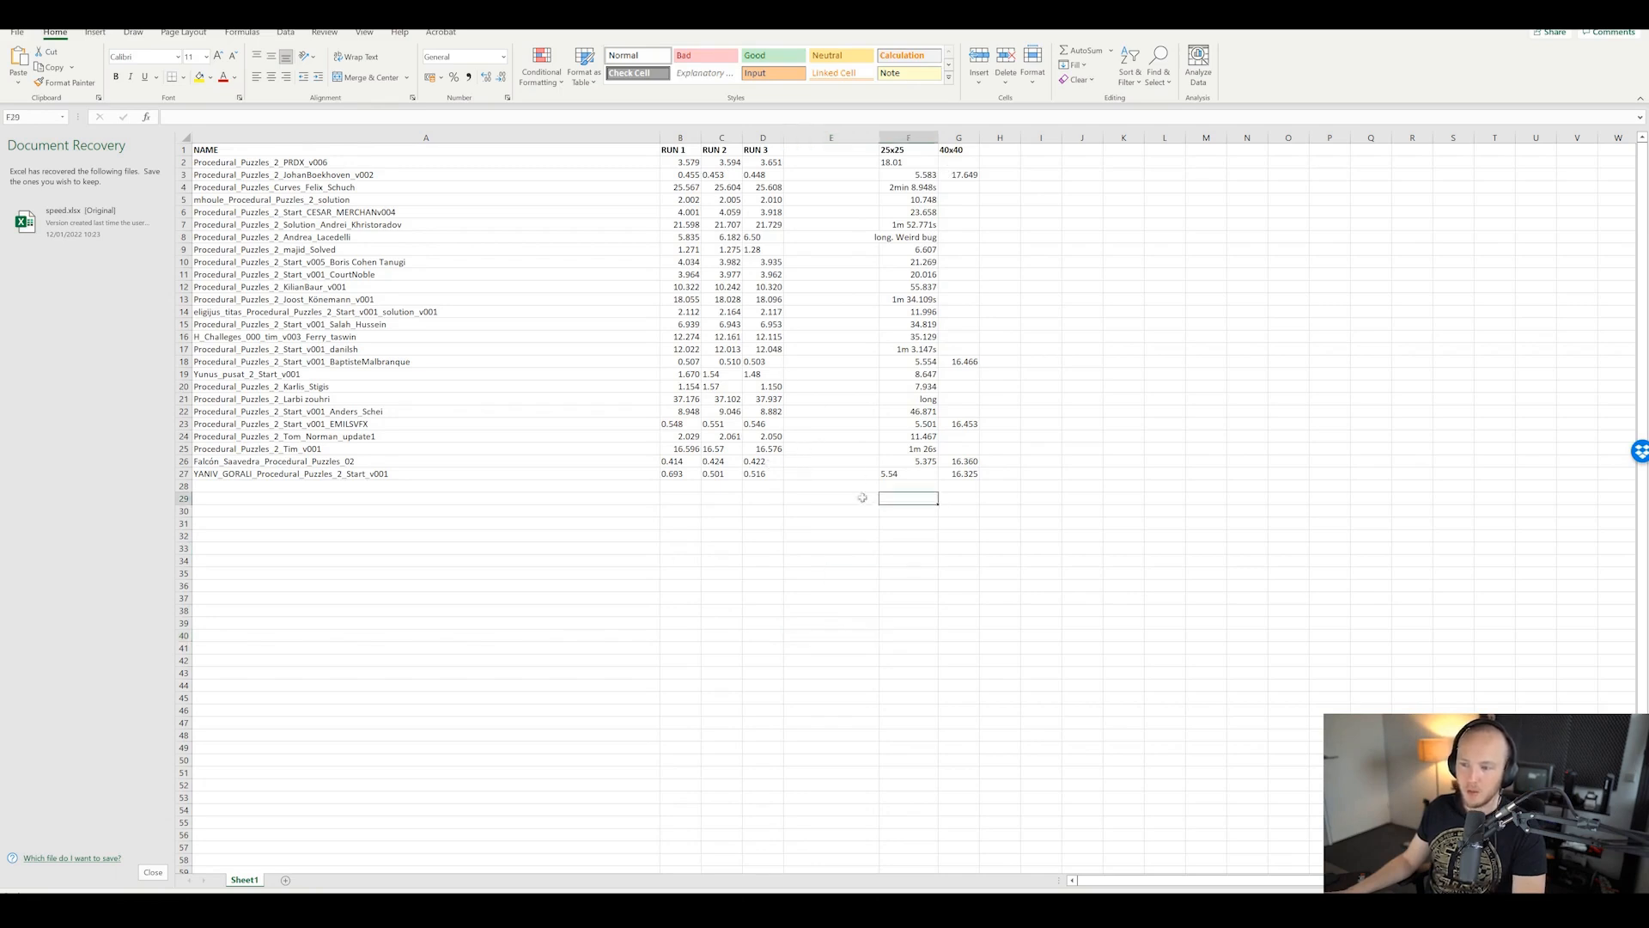
pyautogui.moveTo(636, 464); pyautogui.dragTo(689, 464)
pyautogui.click(764, 525)
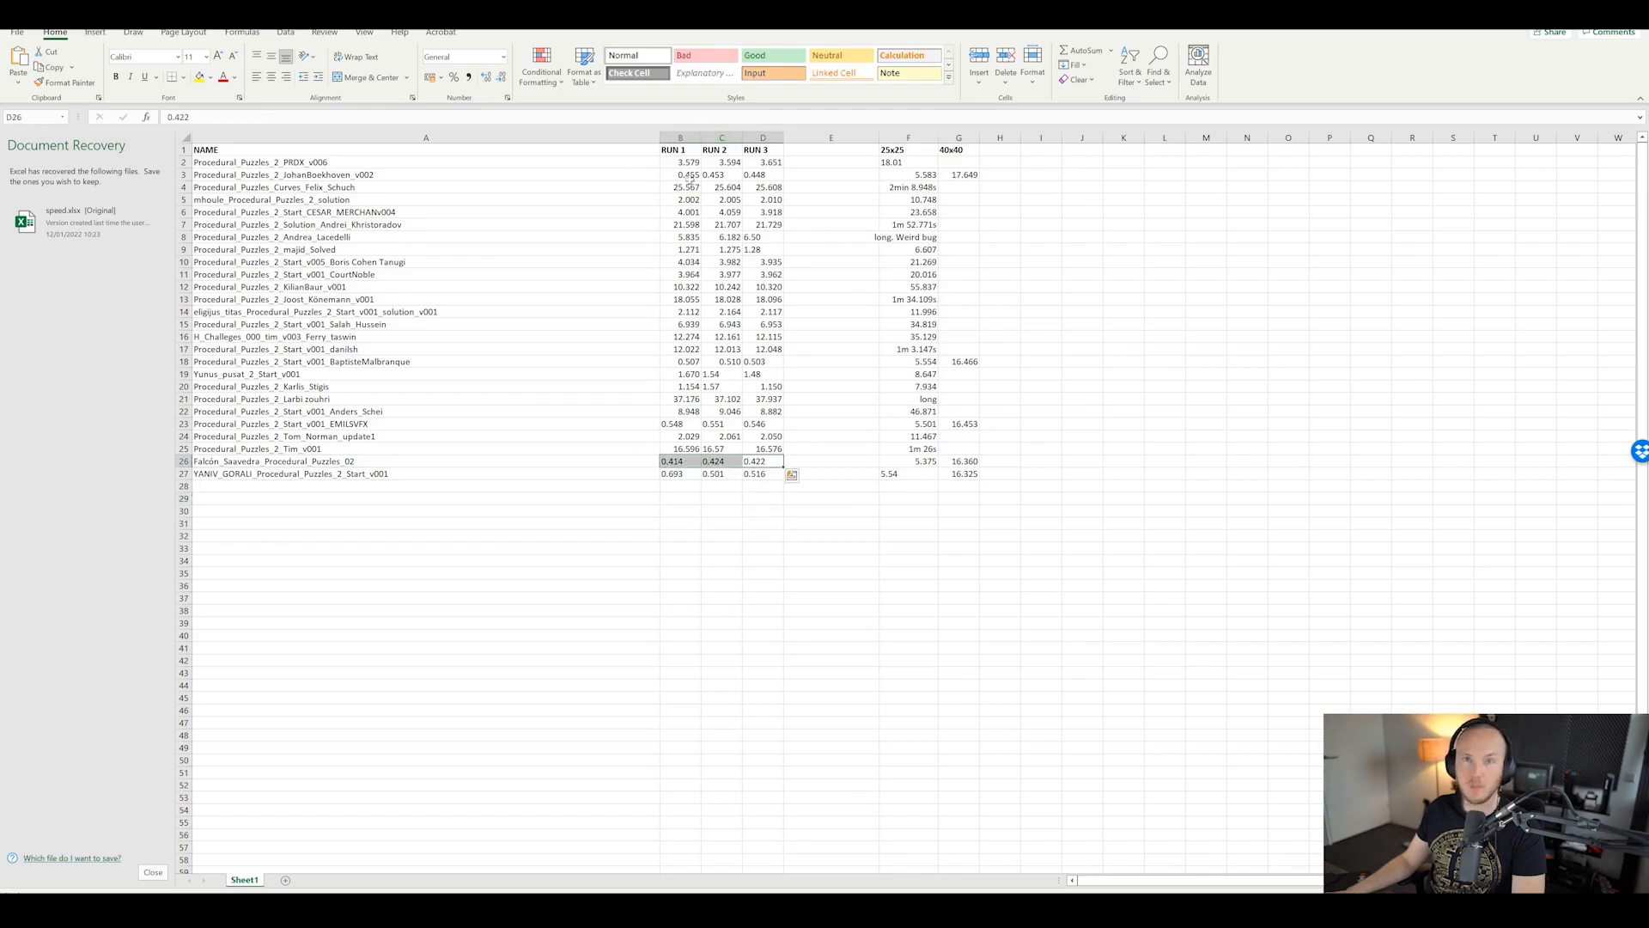
pyautogui.click(916, 461)
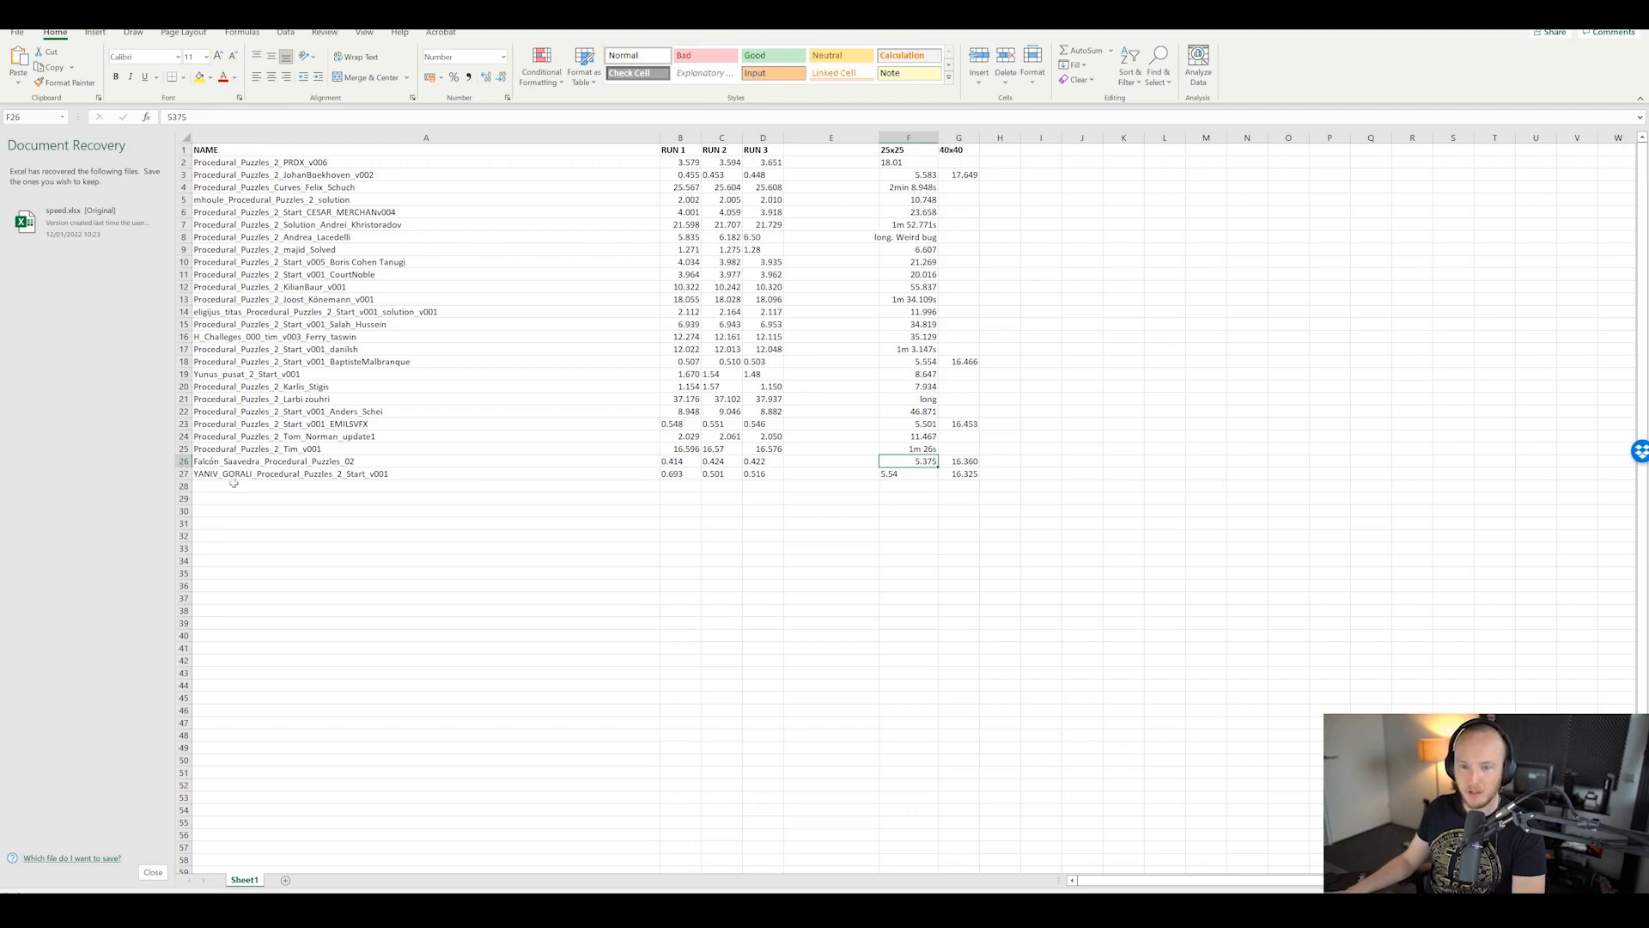
# Step: Check the 40x40 time in row 27 and review row 26's full timings
pyautogui.click(966, 488)
pyautogui.click(965, 475)
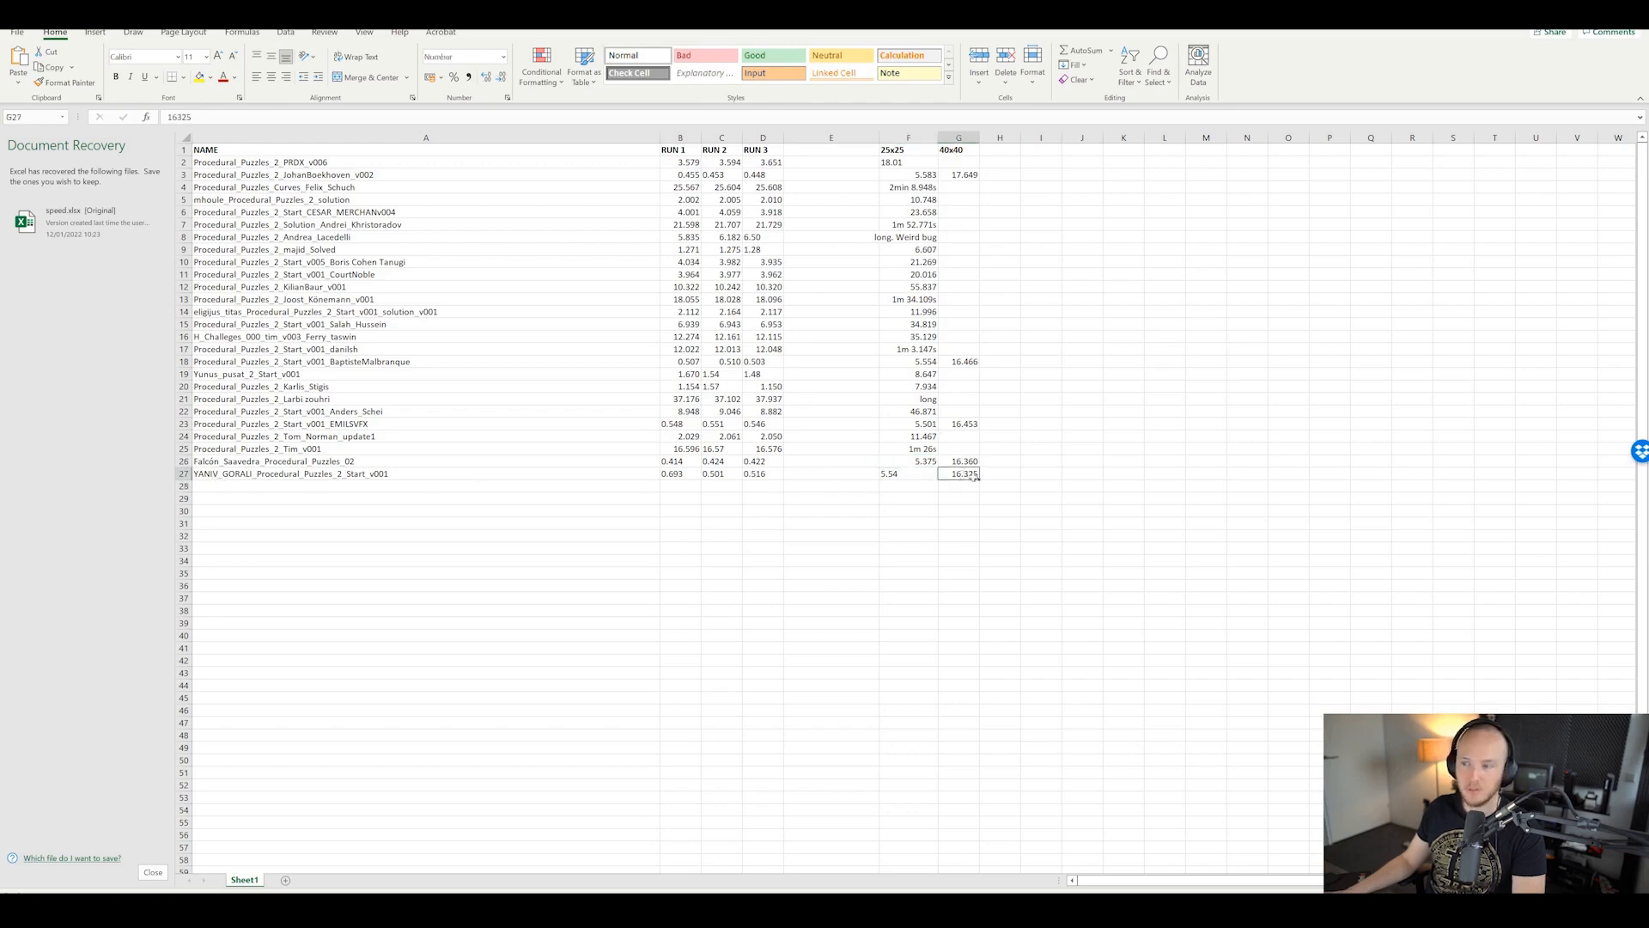
pyautogui.click(1027, 460)
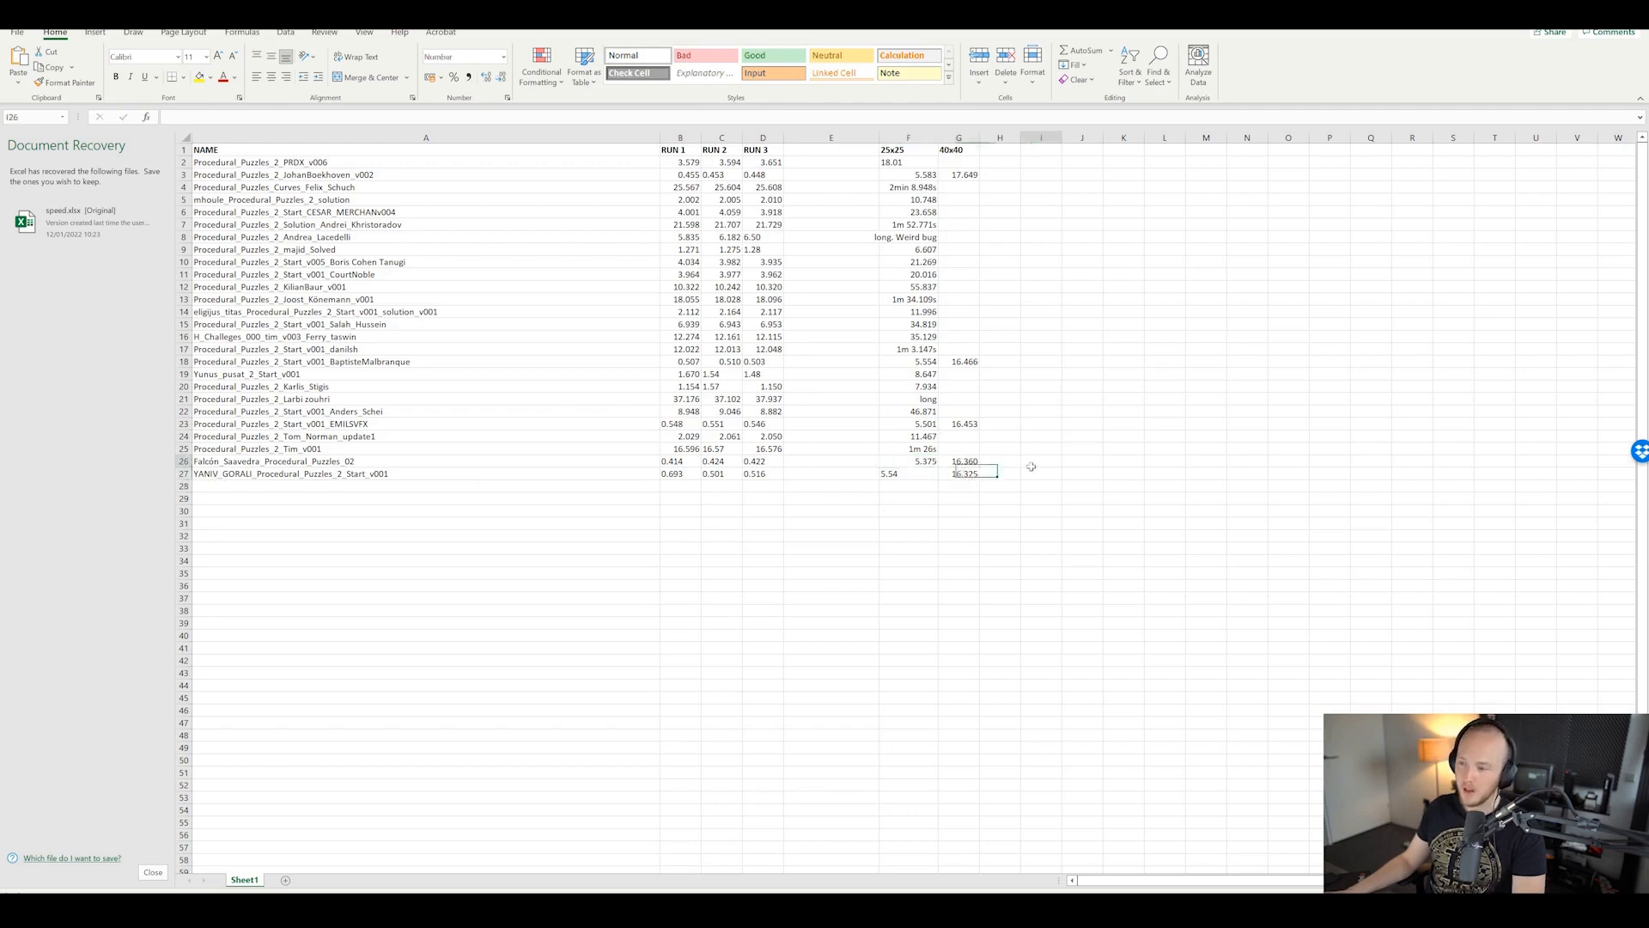
pyautogui.click(966, 472)
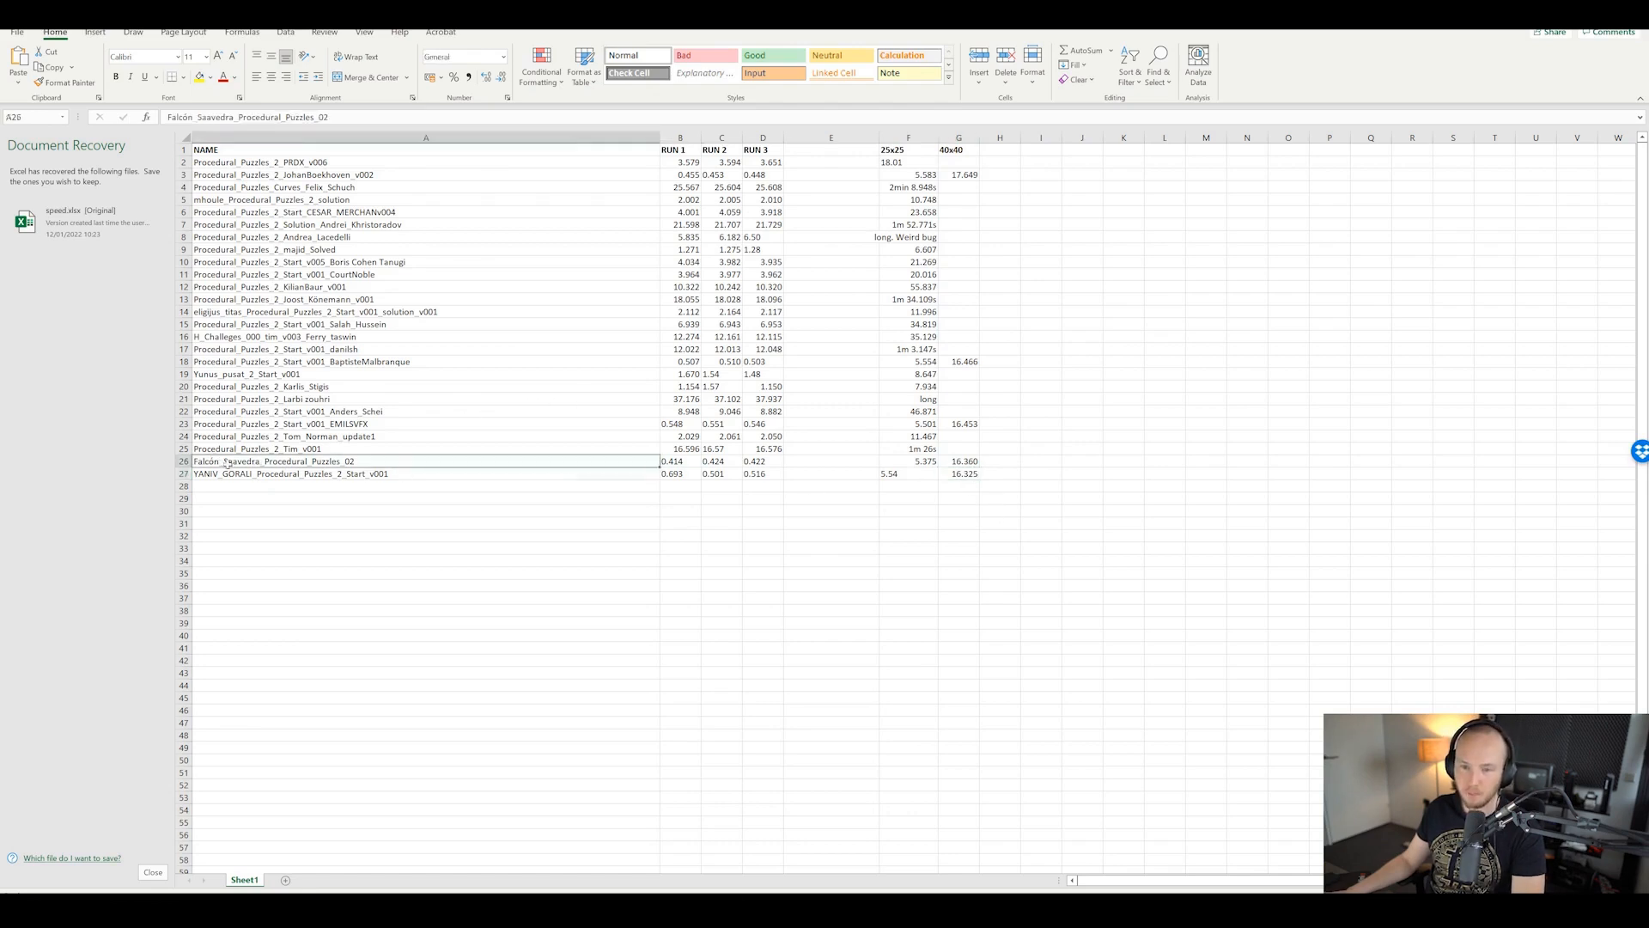
pyautogui.press('Down')
pyautogui.click(955, 472)
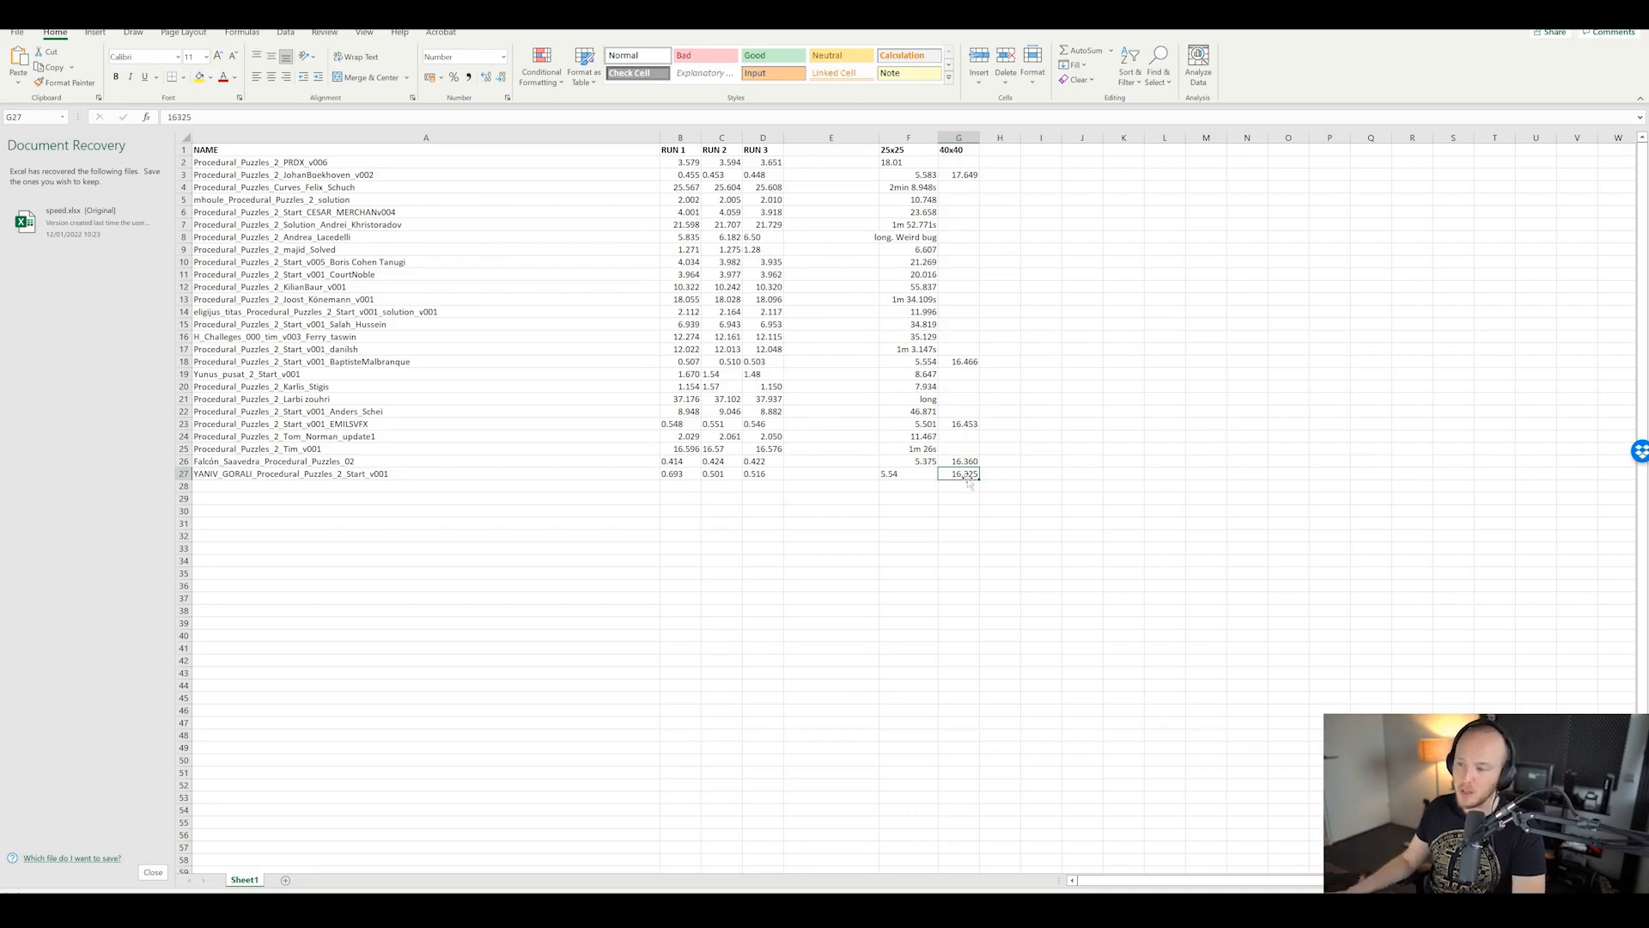
pyautogui.moveTo(653, 462); pyautogui.dragTo(901, 461)
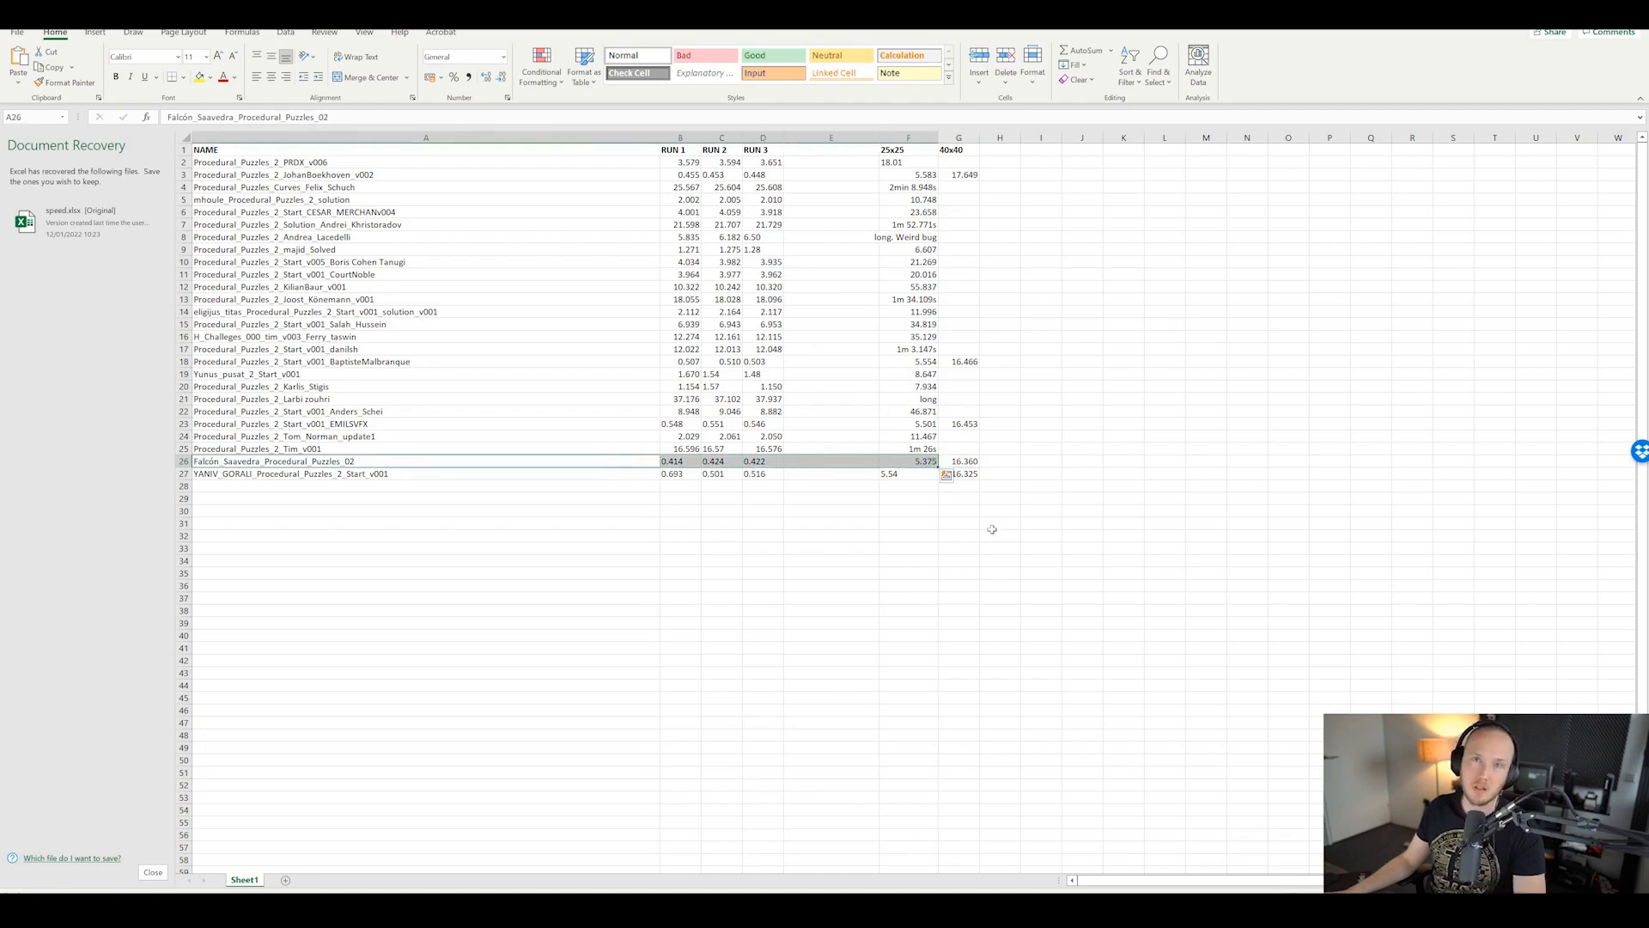
pyautogui.click(1012, 547)
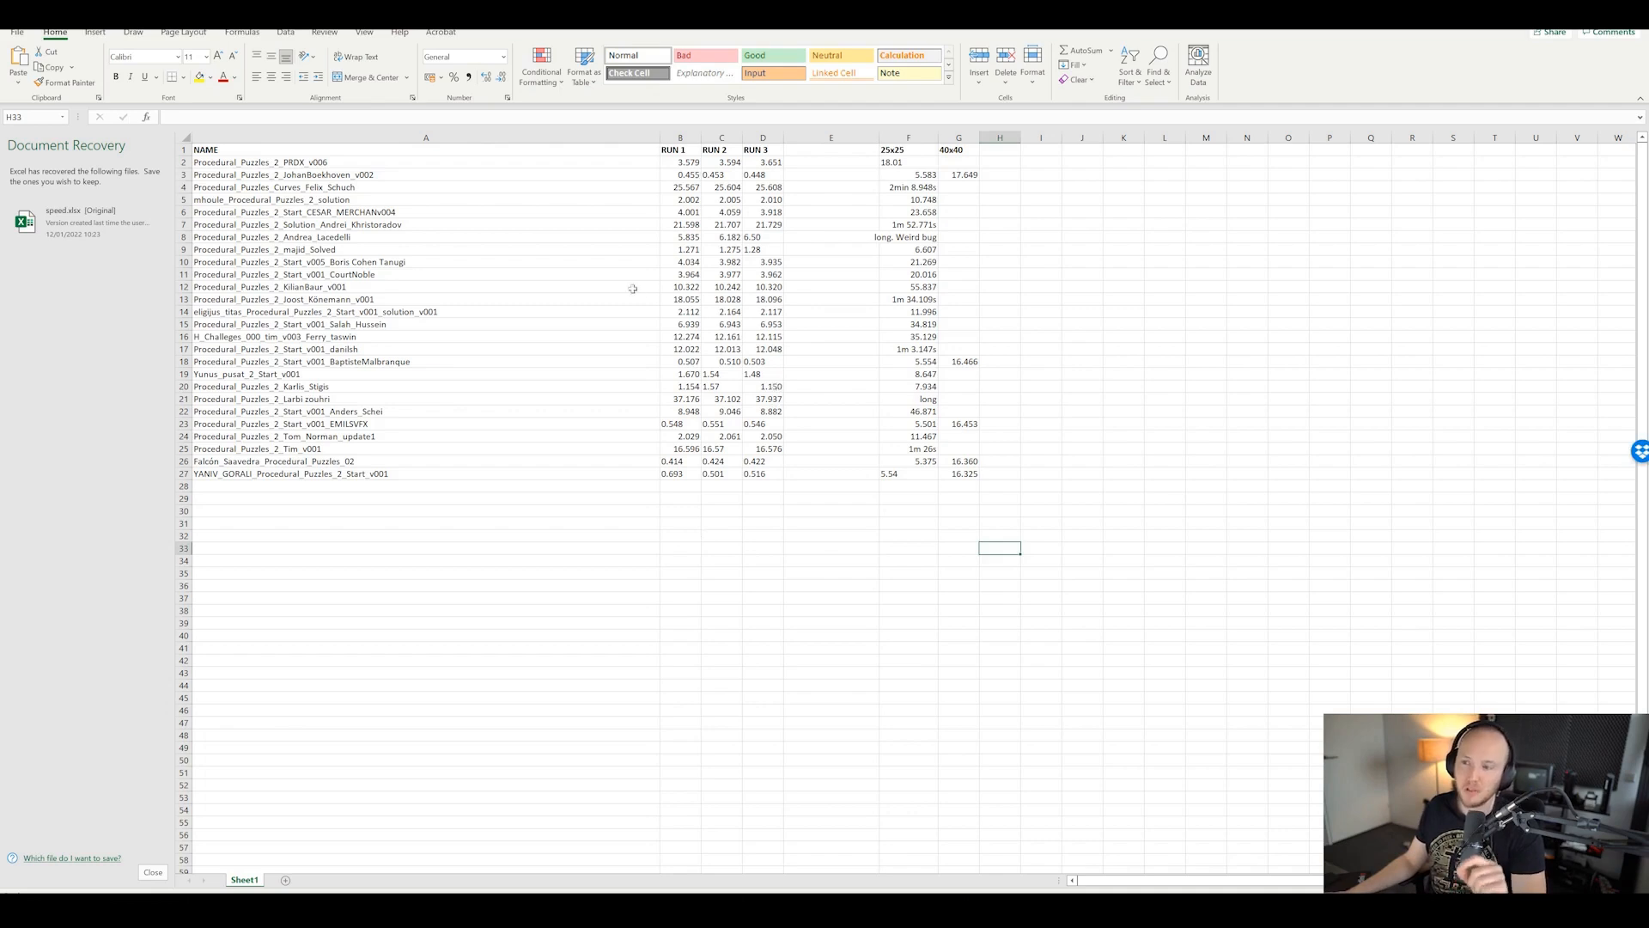
pyautogui.click(832, 496)
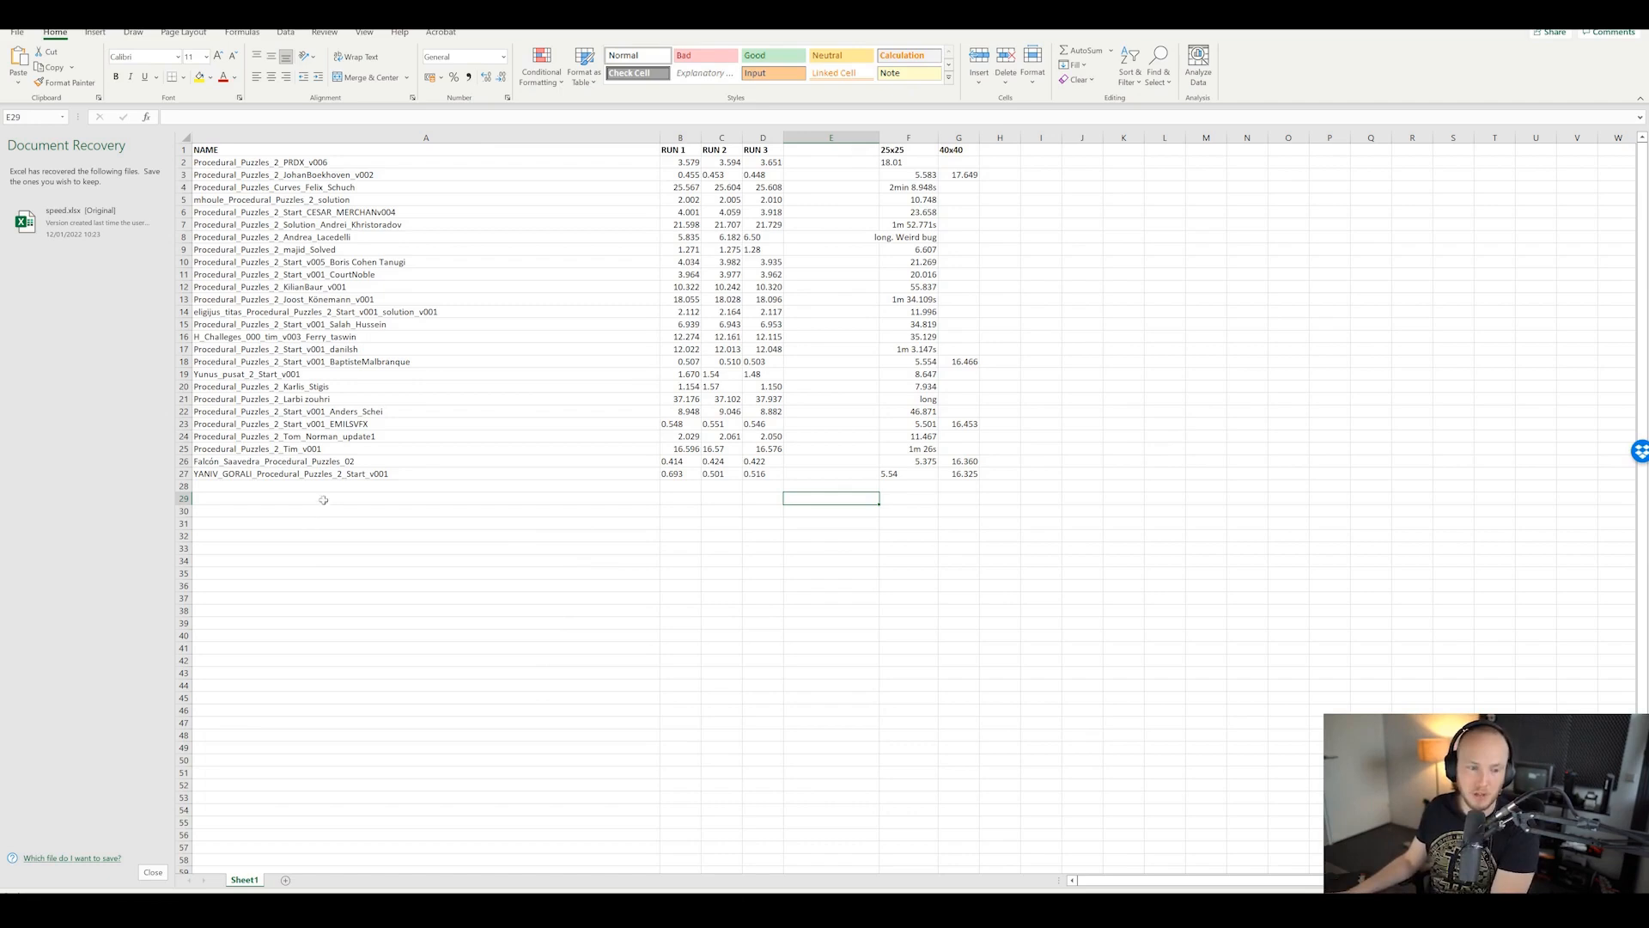
pyautogui.click(681, 598)
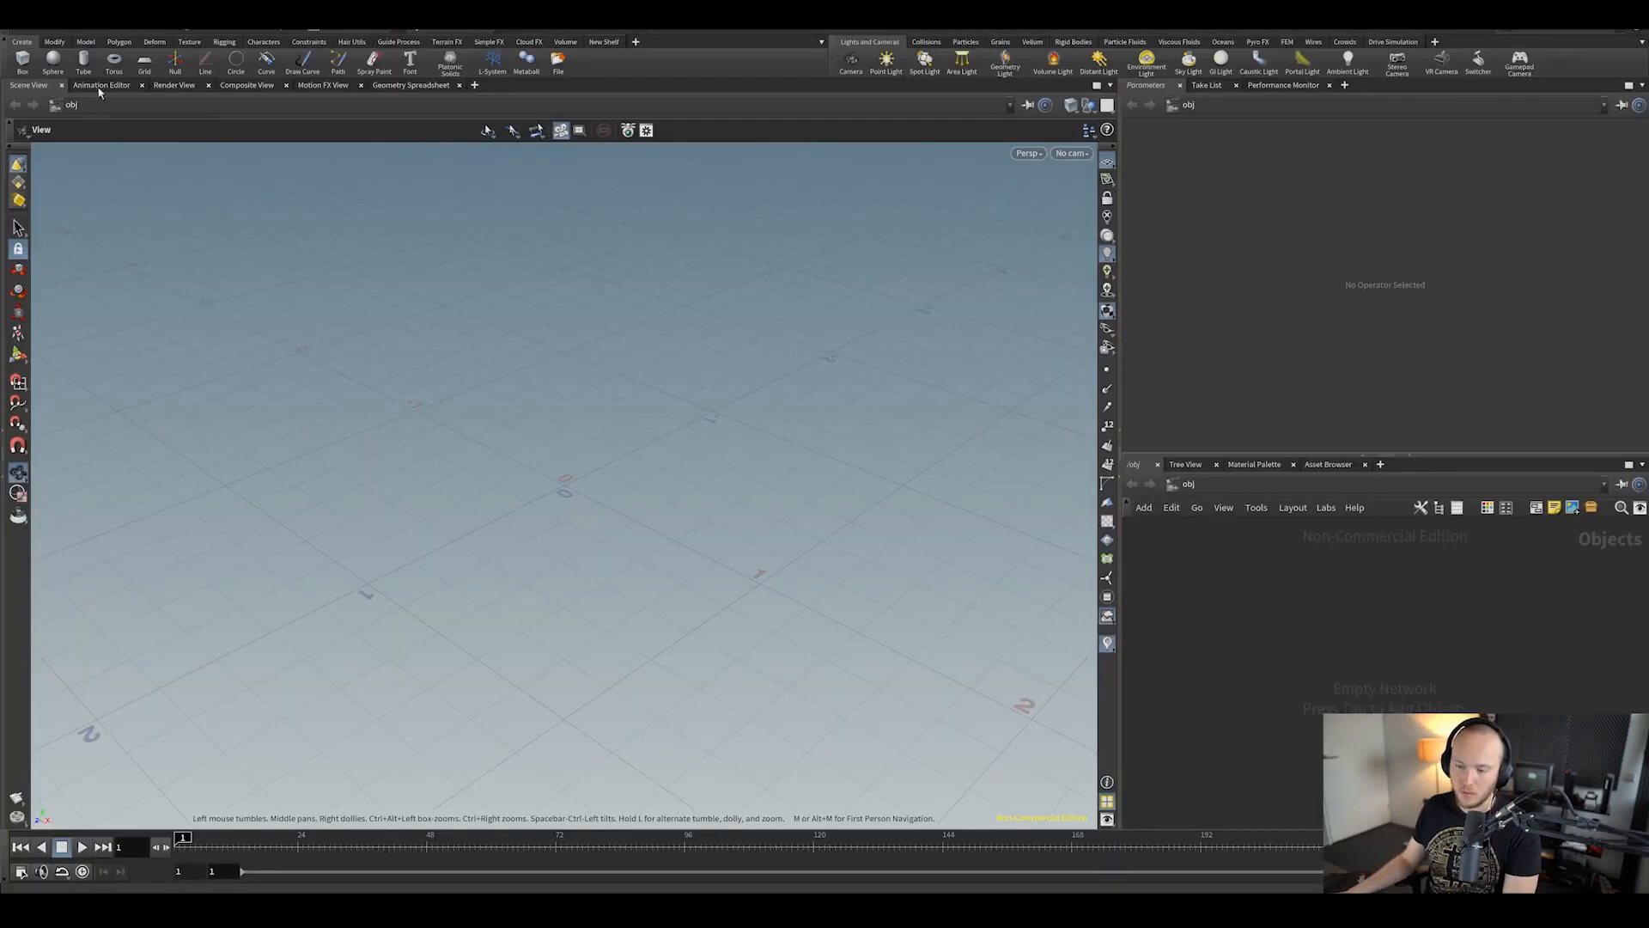
# Step: Open the next submitted solution .hip file from the Dropbox Solutions folder
pyautogui.click(19, 26)
pyautogui.click(32, 59)
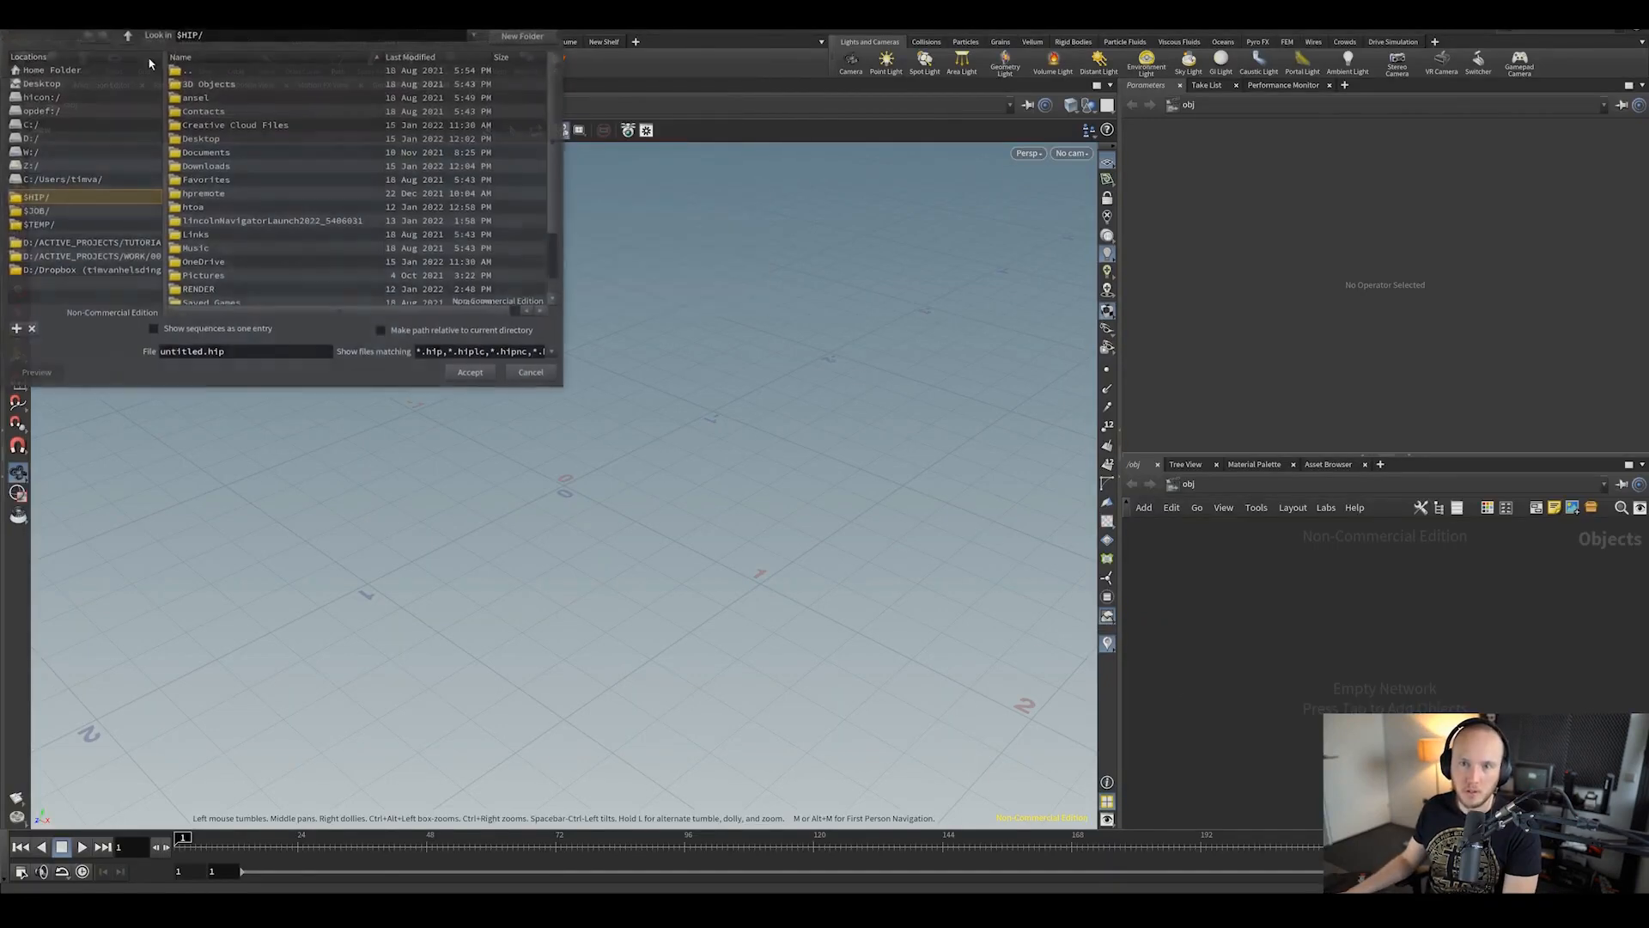
pyautogui.click(330, 330)
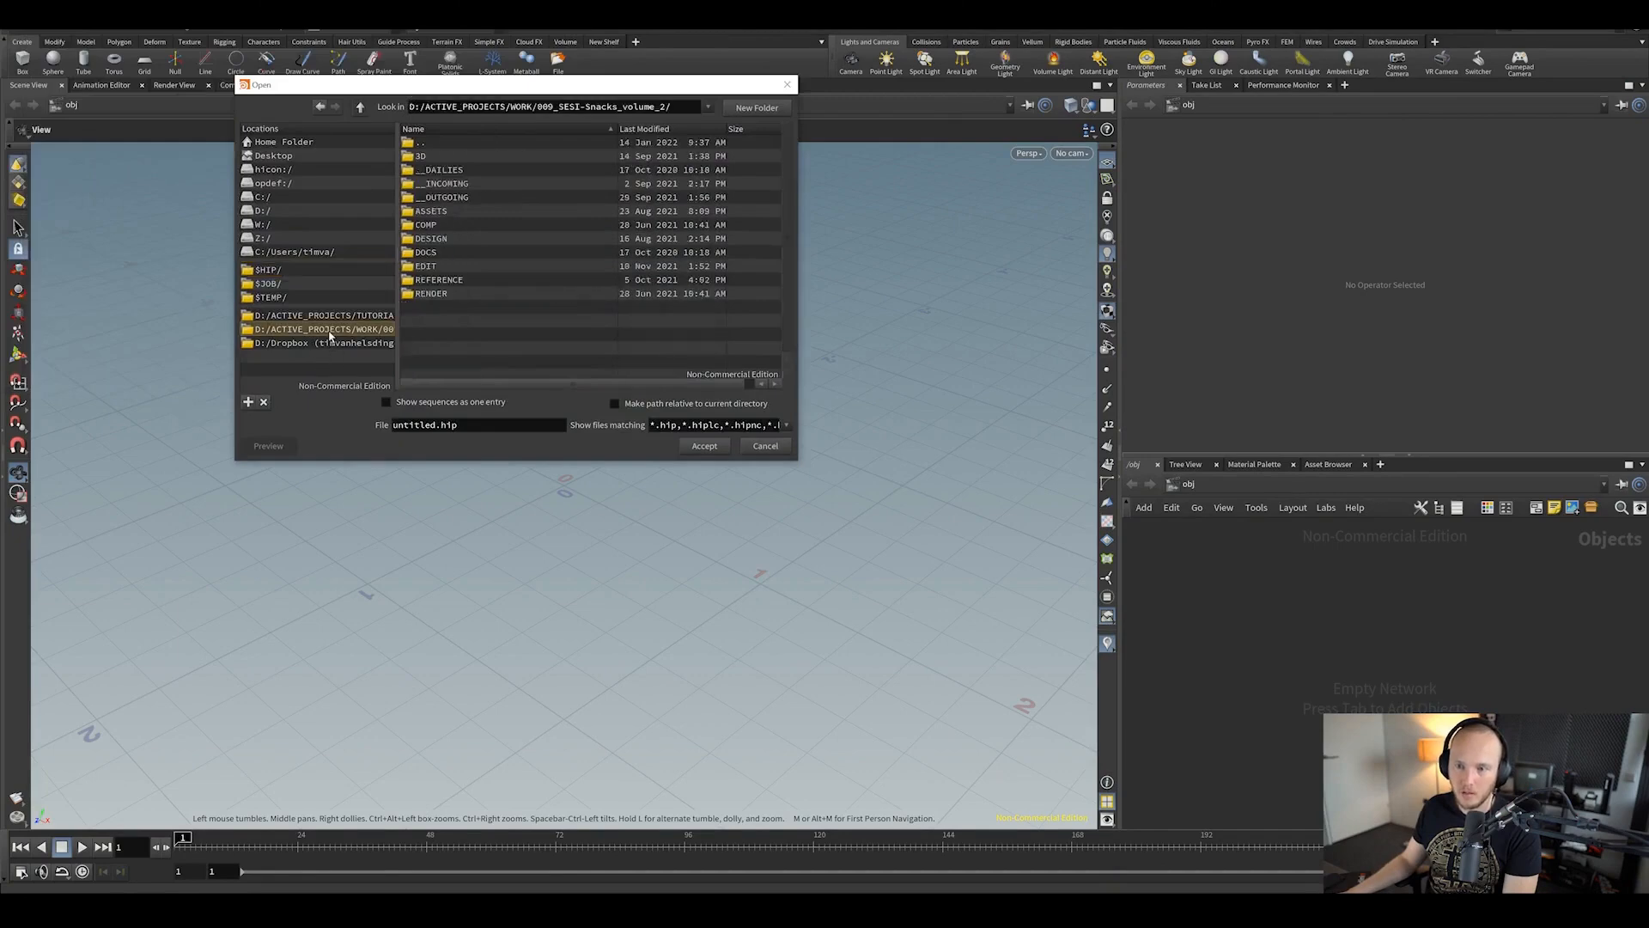
pyautogui.click(334, 344)
pyautogui.moveTo(798, 462); pyautogui.dragTo(1091, 463)
pyautogui.click(627, 197)
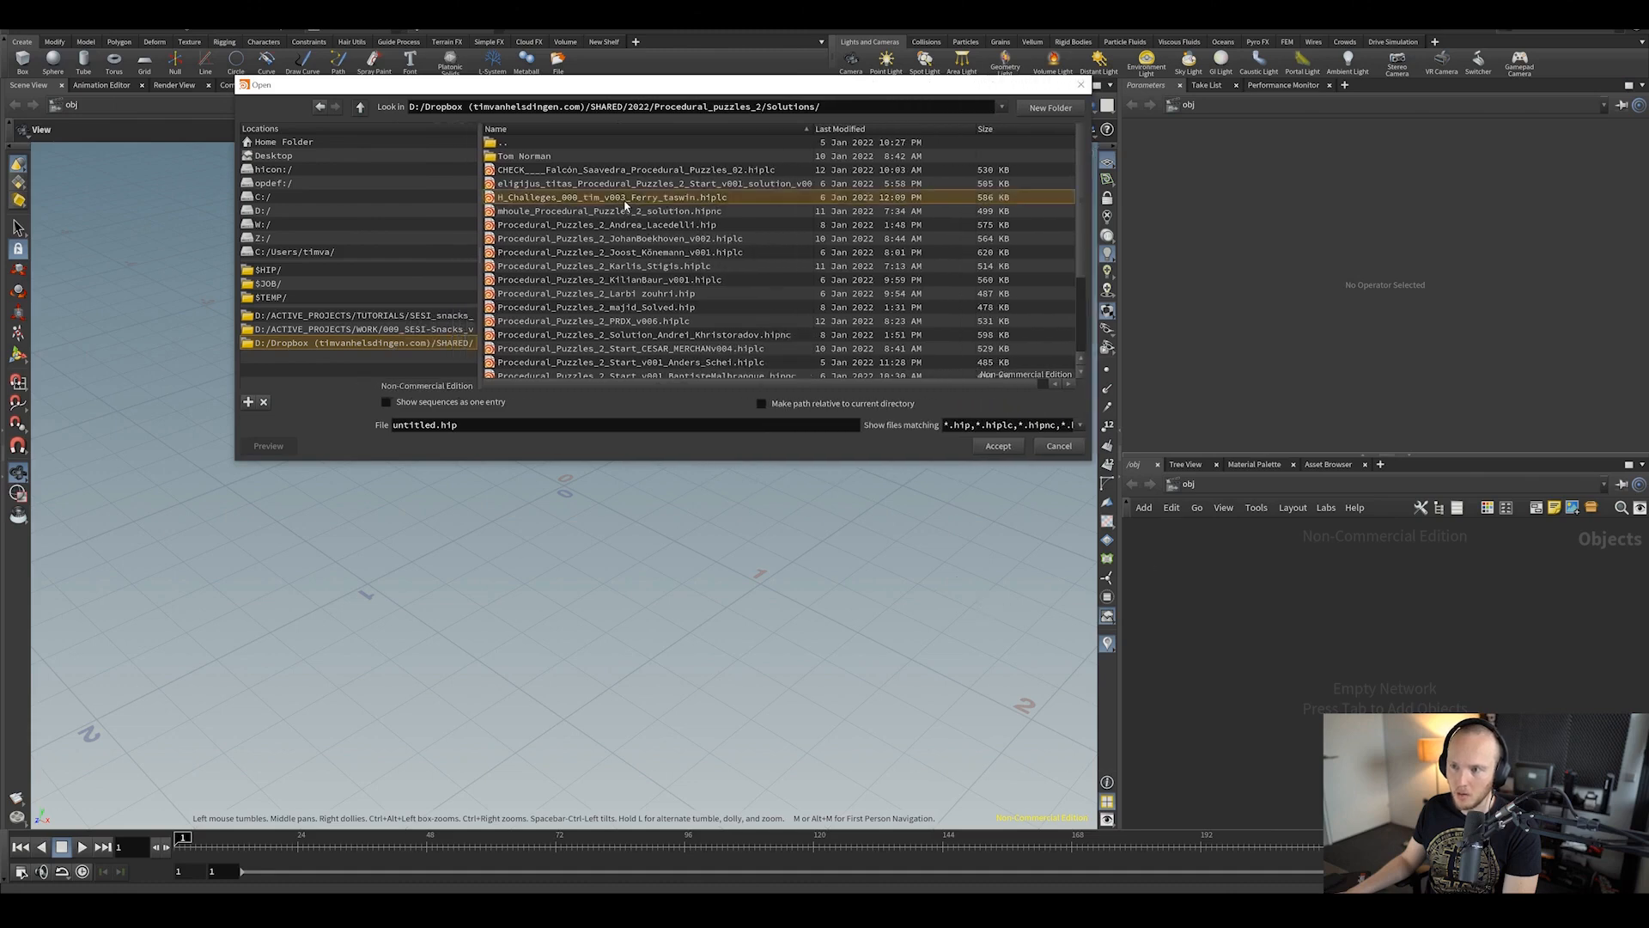
pyautogui.scroll(-3, 621, 305)
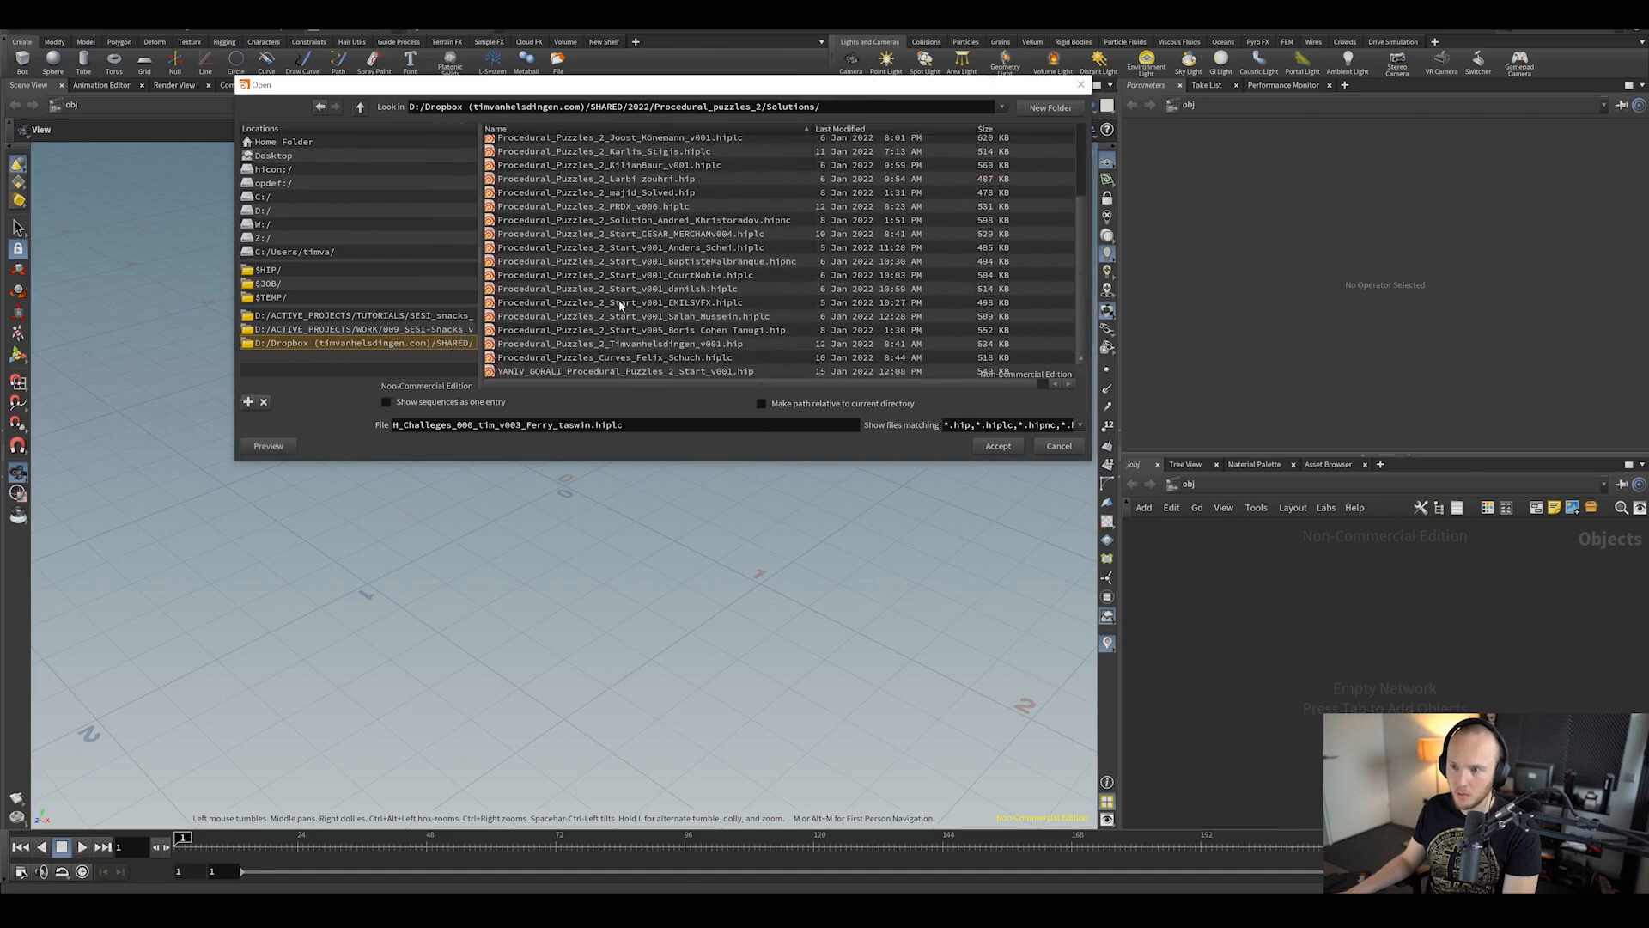
pyautogui.click(670, 344)
pyautogui.click(995, 446)
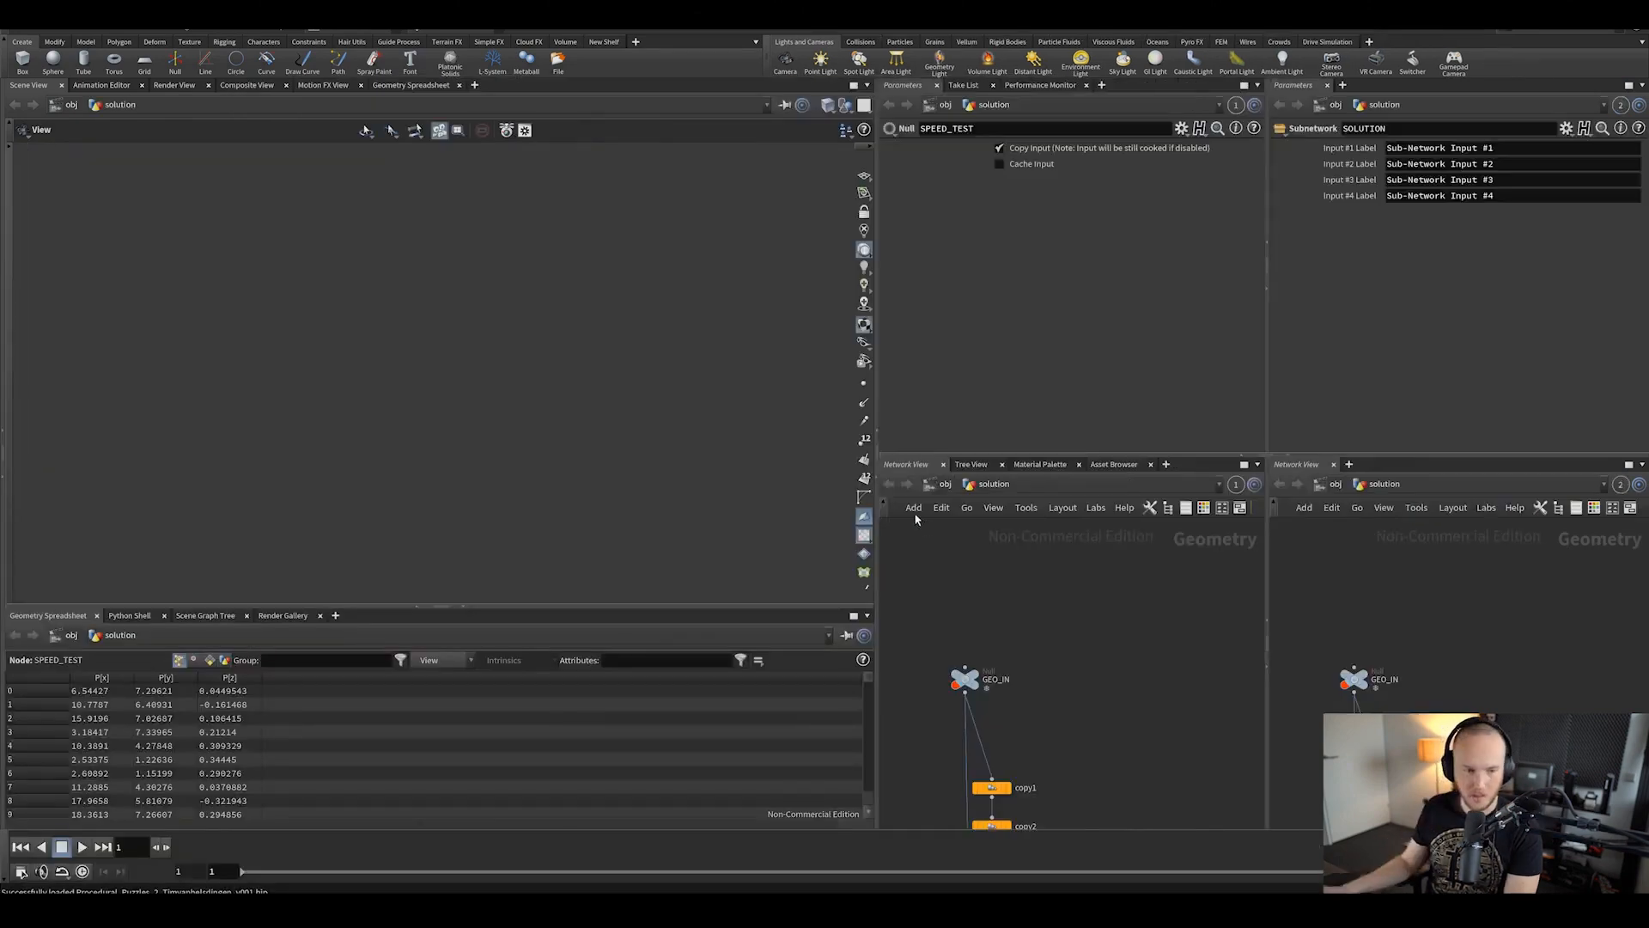
# Step: Inspect the sort1 and switch1 nodes, then dive into the SOLUTION subnetwork
pyautogui.moveTo(1068, 802); pyautogui.dragTo(1066, 632, button='middle')
pyautogui.click(1004, 695)
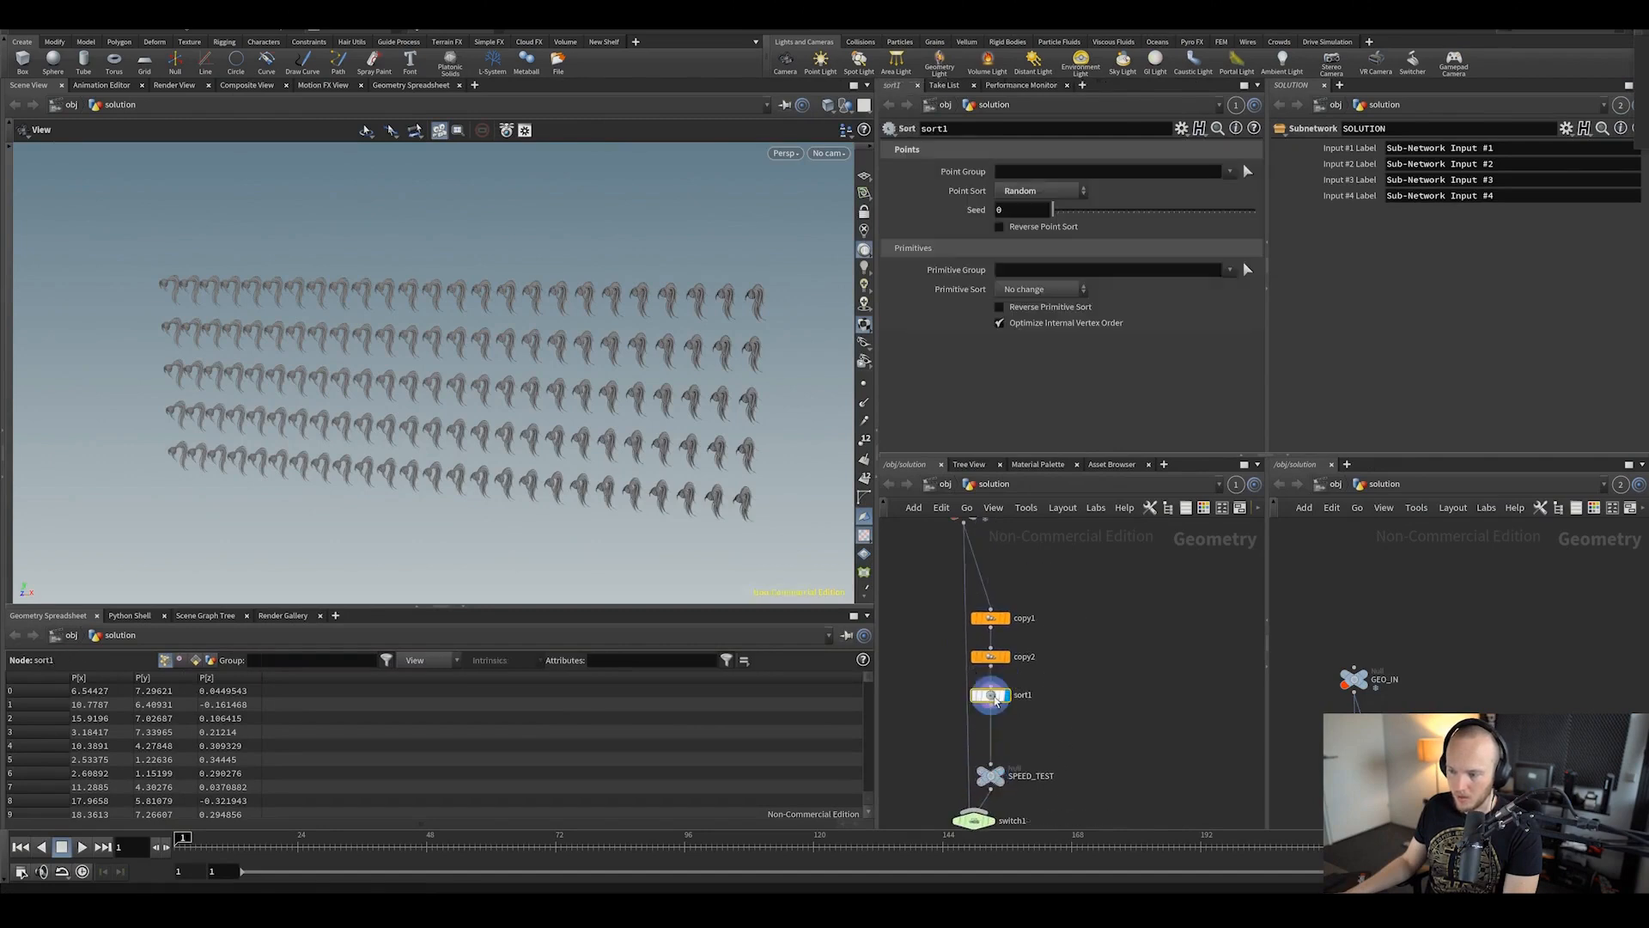
pyautogui.moveTo(1022, 758); pyautogui.dragTo(1022, 593, button='middle')
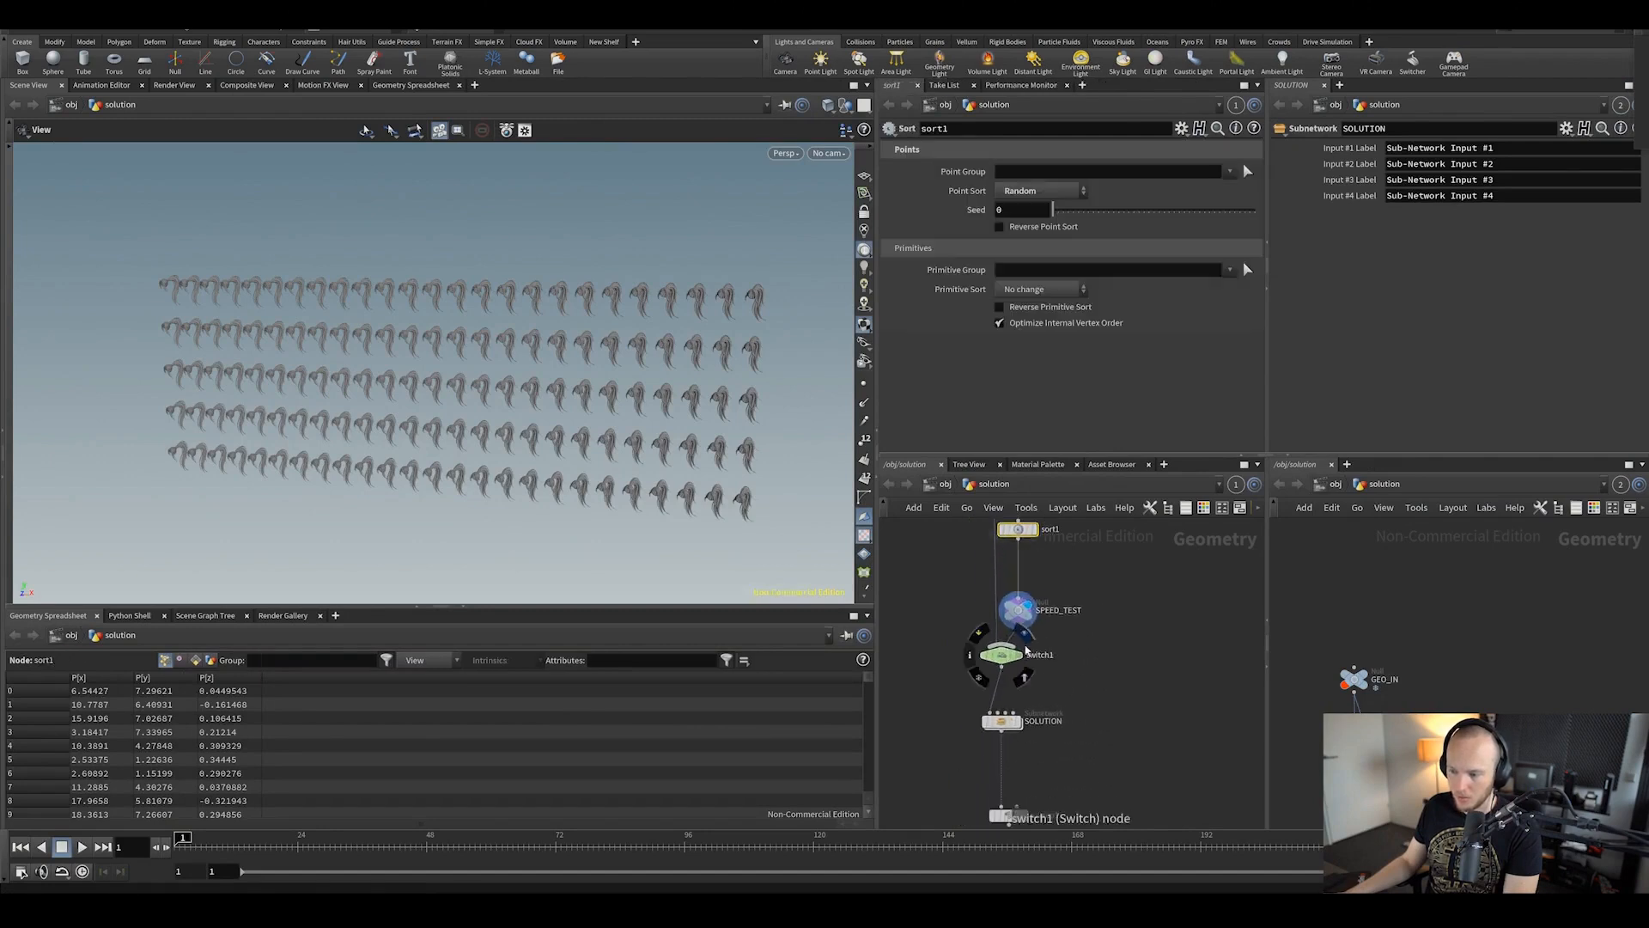
pyautogui.click(1002, 656)
pyautogui.moveTo(1057, 743); pyautogui.dragTo(1055, 695, button='middle')
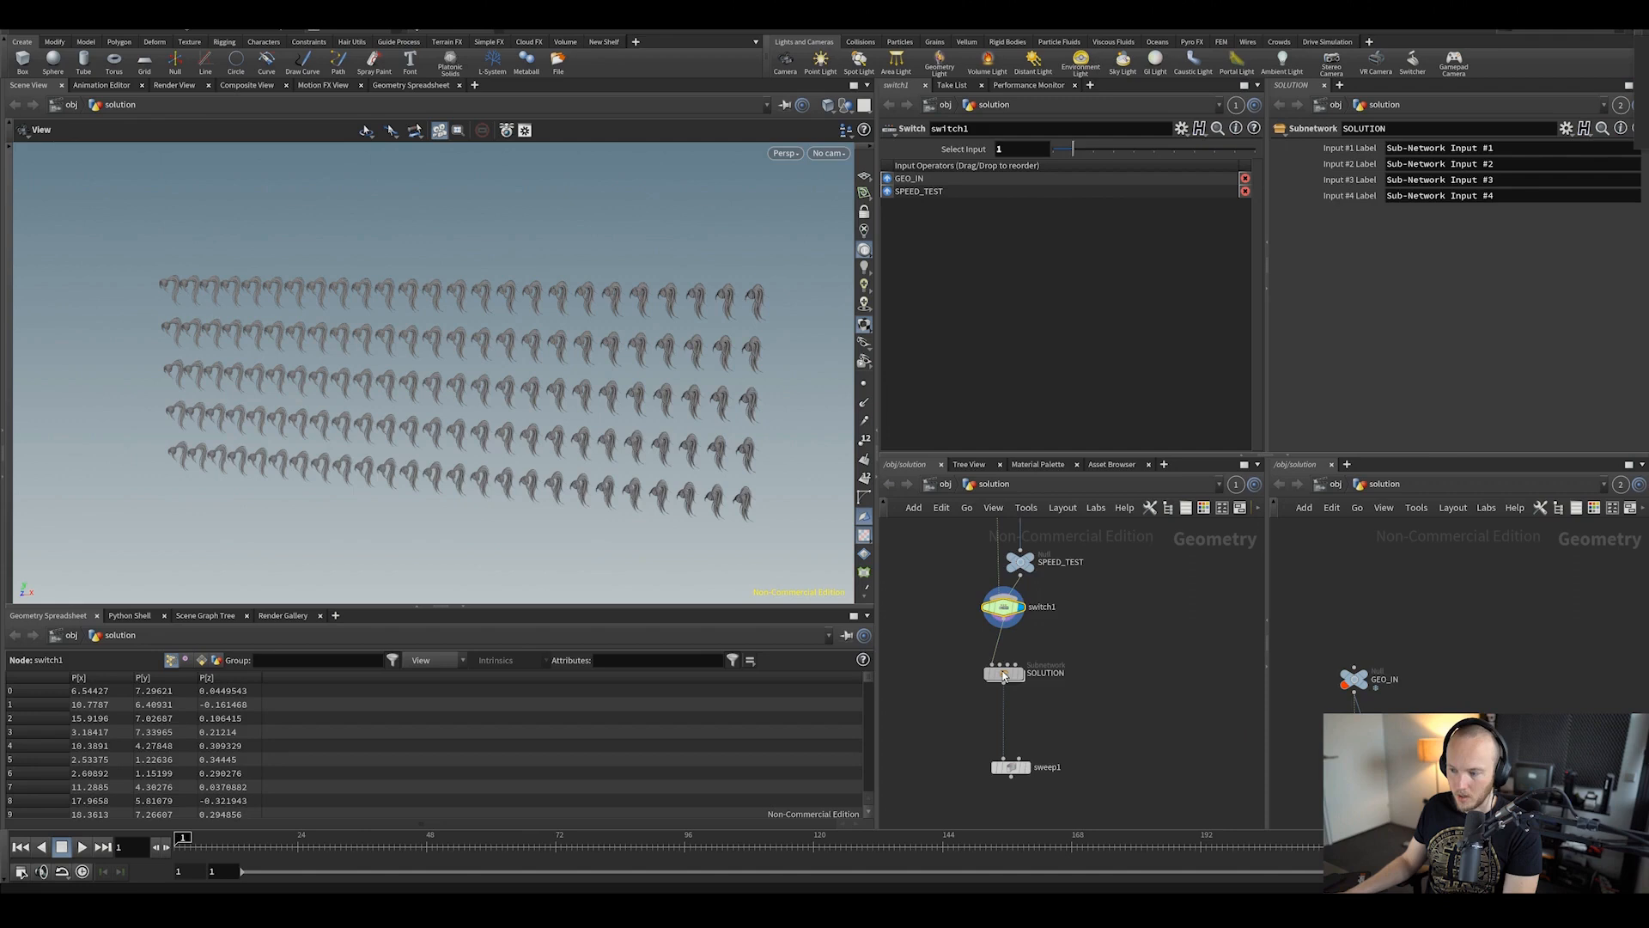
pyautogui.doubleClick(1023, 674)
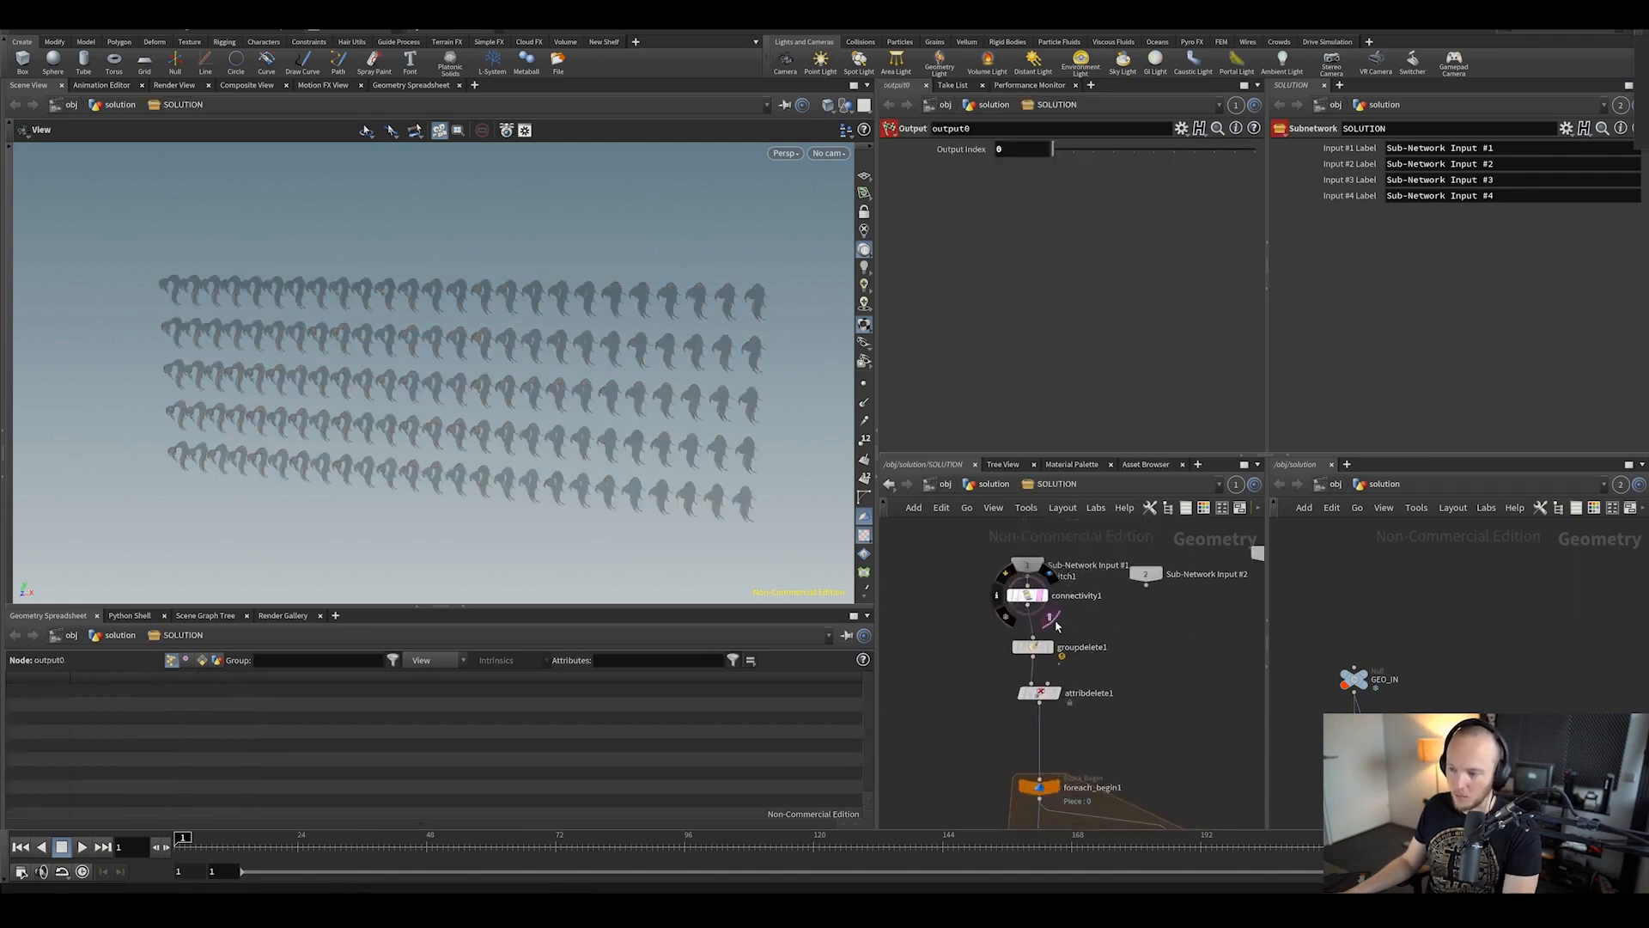
# Step: Display connectivity1 and attribdelete1 outputs and inspect groupdelete1's settings
pyautogui.click(1050, 617)
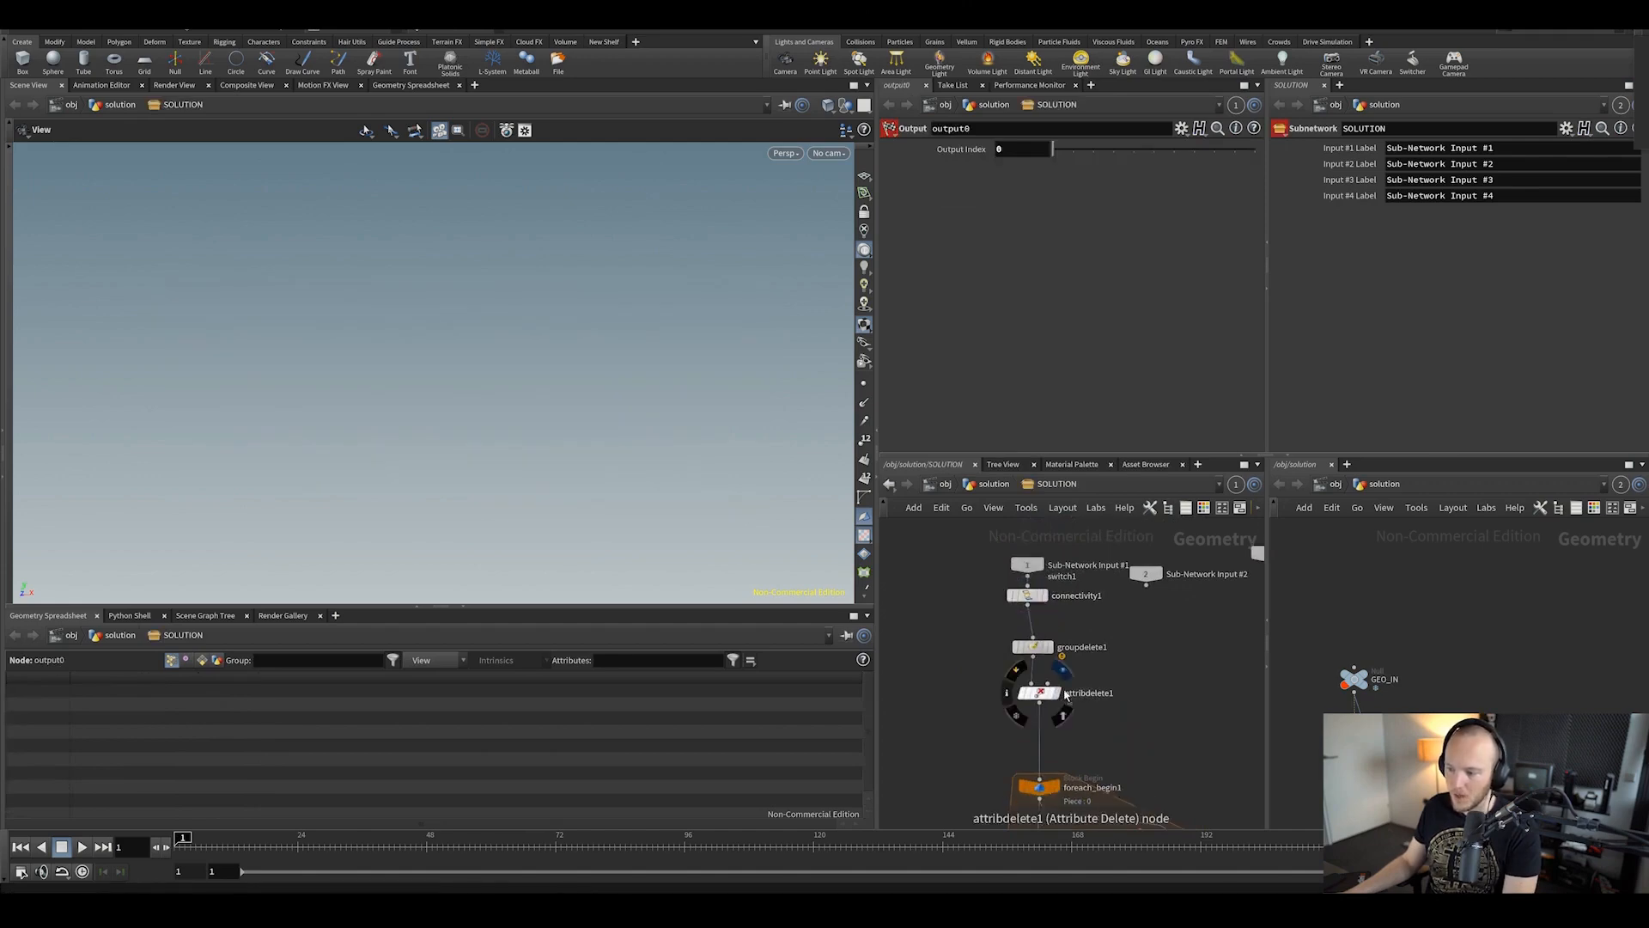
pyautogui.moveTo(1036, 702)
pyautogui.click(1062, 670)
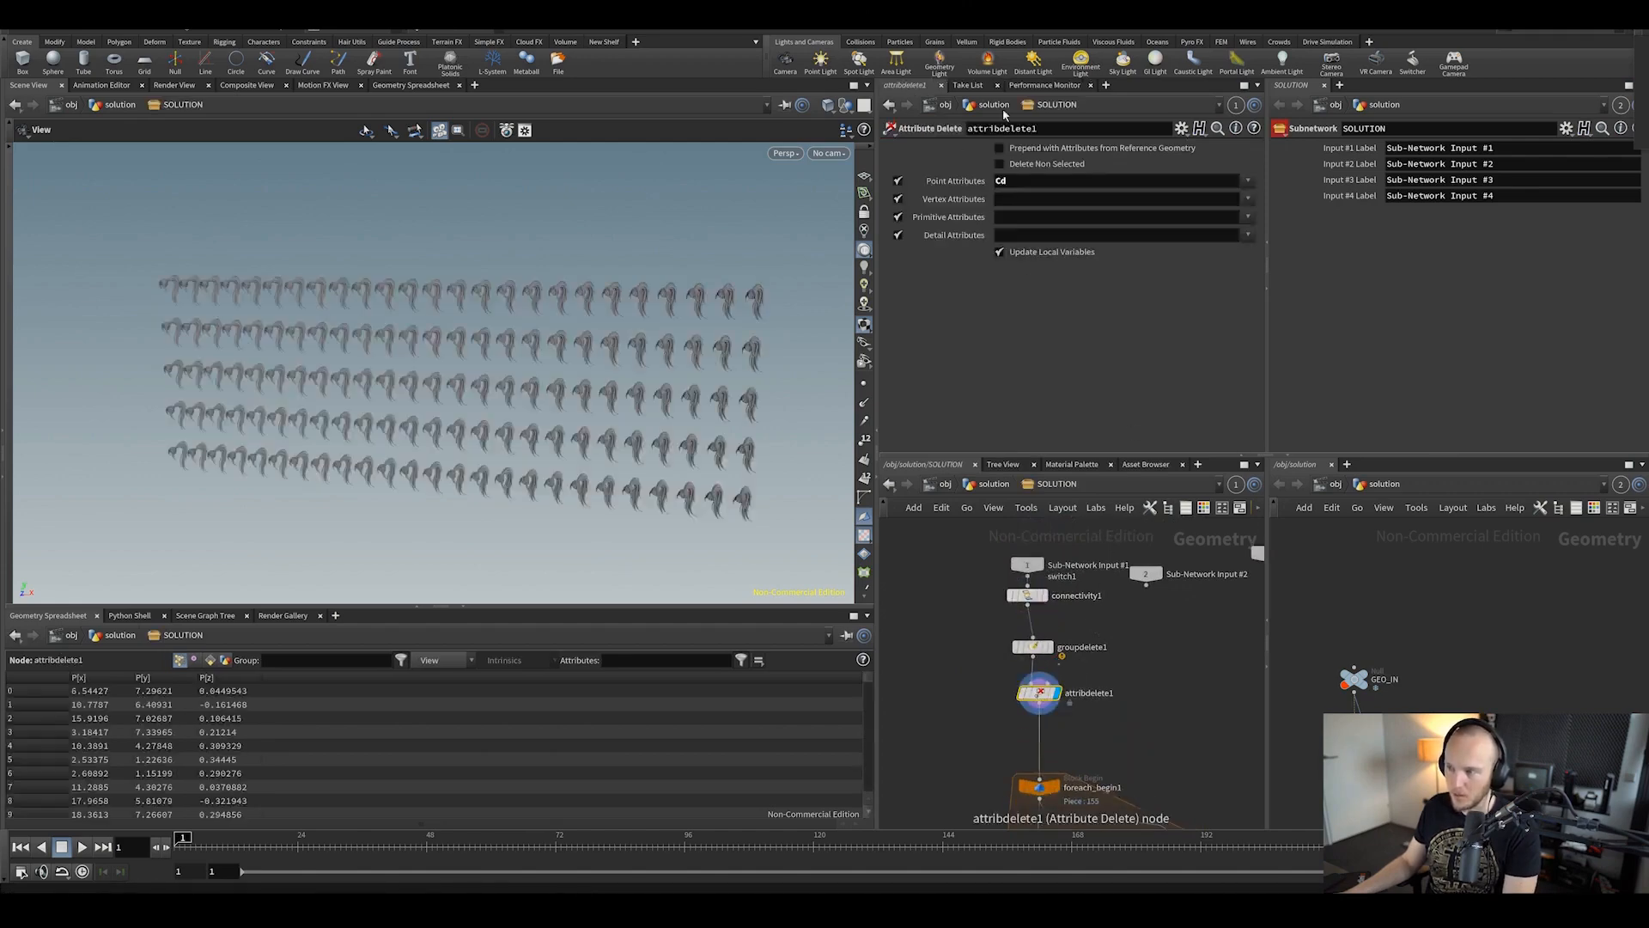
pyautogui.moveTo(1178, 736); pyautogui.dragTo(1156, 684, button='middle')
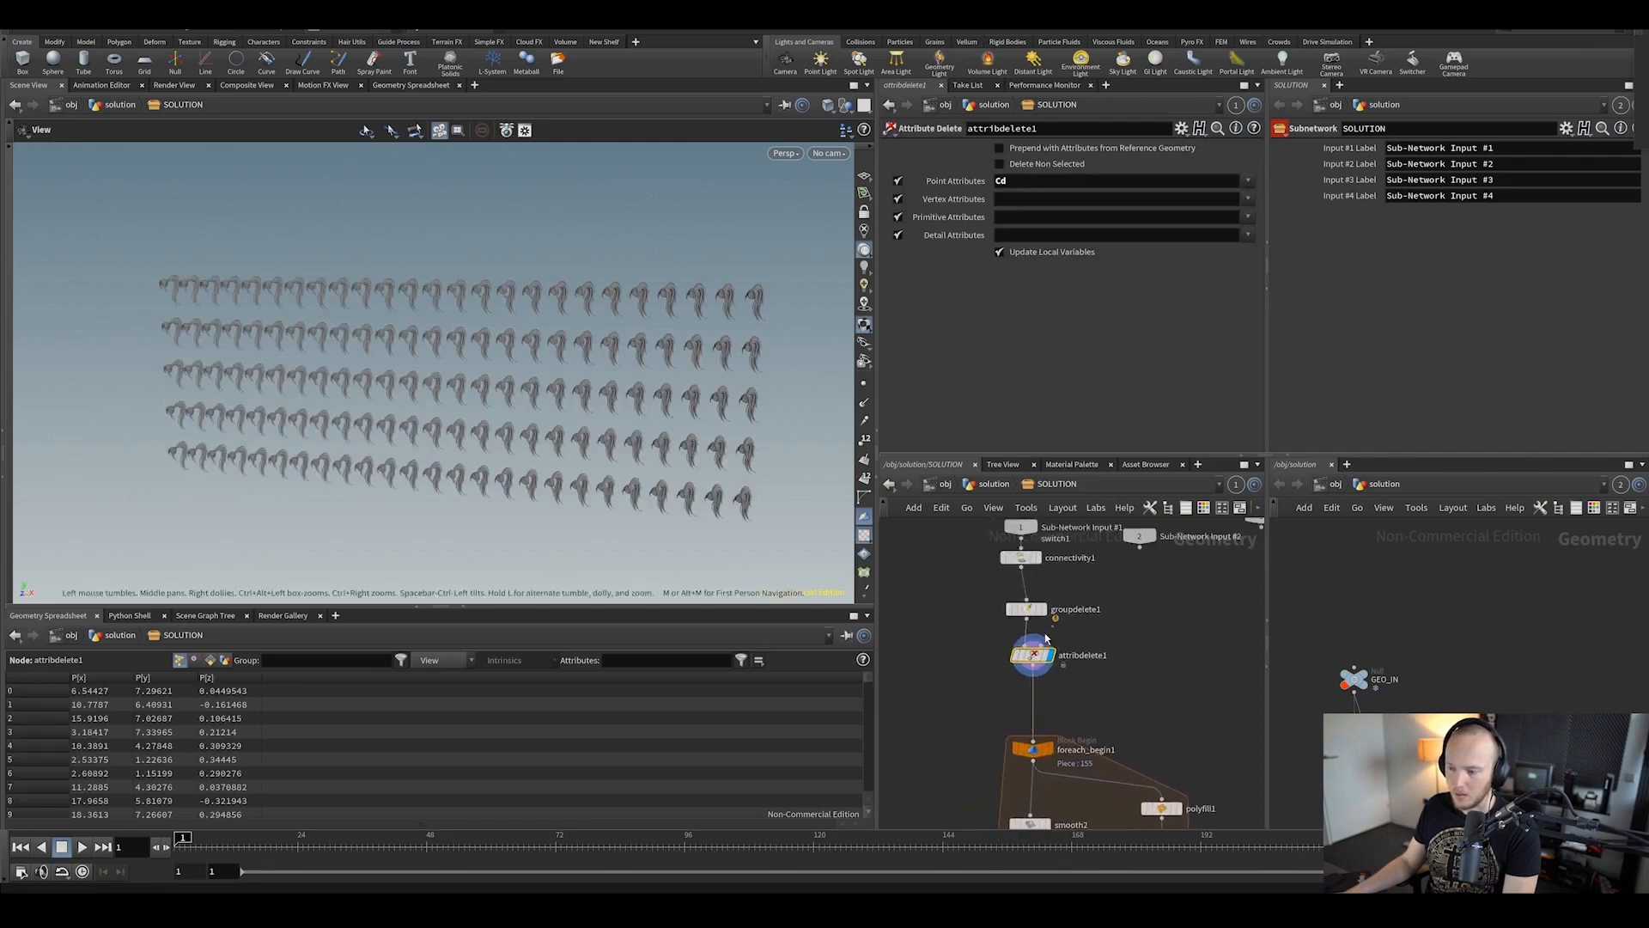
pyautogui.click(1028, 610)
# Step: Display foreach_begin1 and frame and orbit around its curved strip piece
pyautogui.moveTo(971, 627); pyautogui.dragTo(974, 523, button='middle')
pyautogui.scroll(-1, 1012, 616)
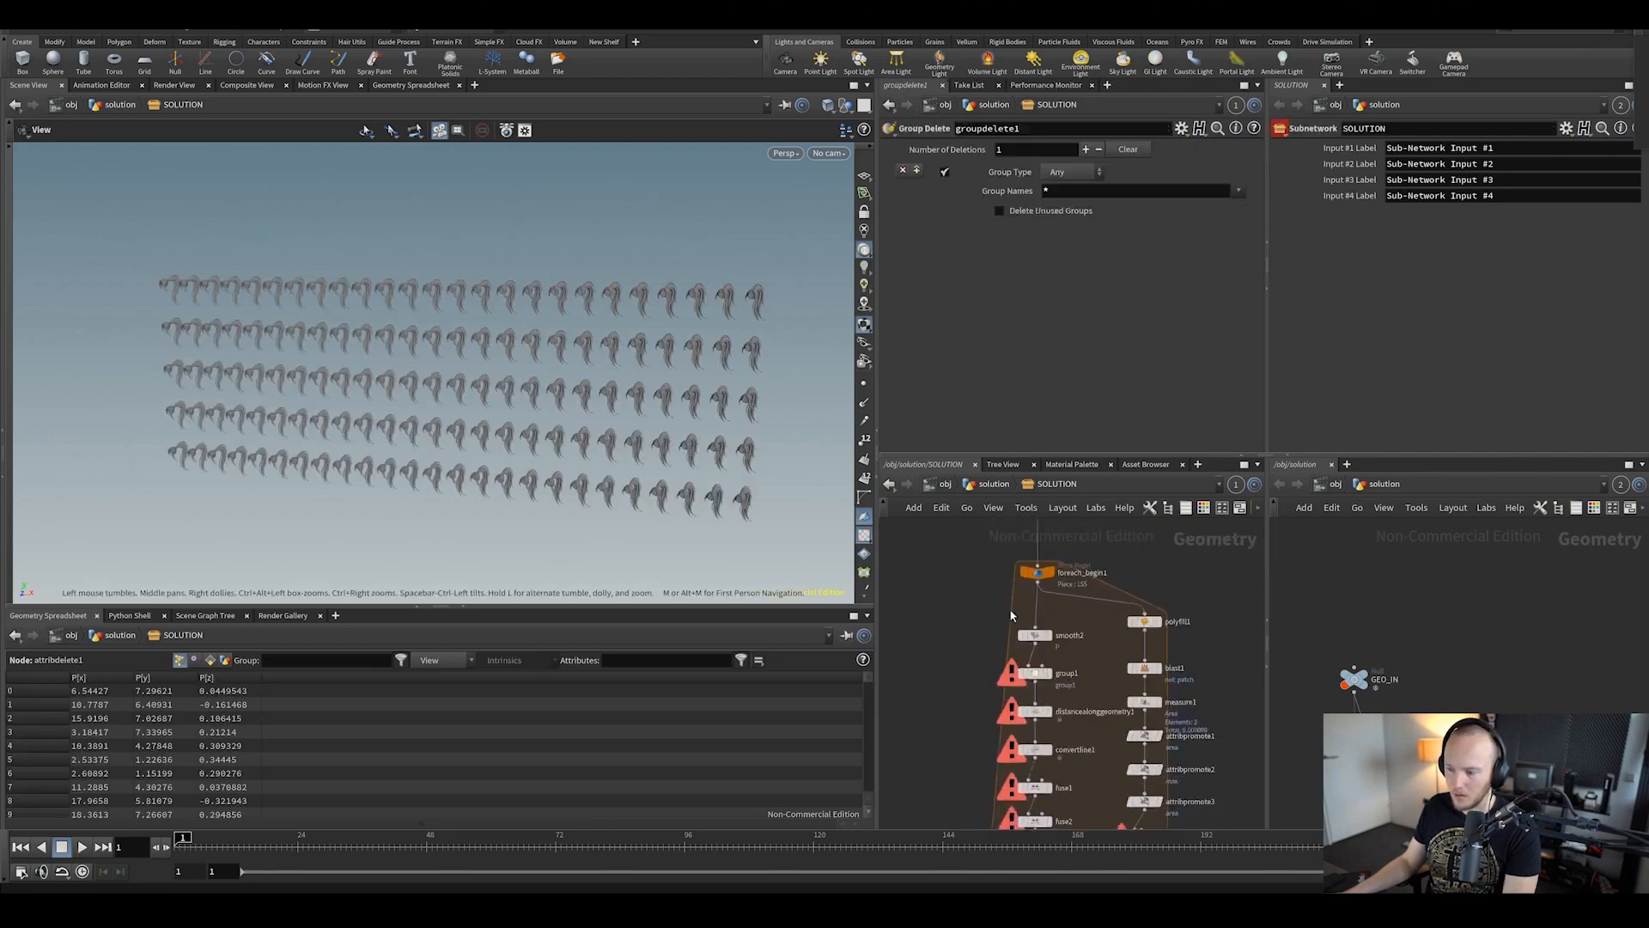
pyautogui.scroll(2, 1011, 616)
pyautogui.moveTo(1031, 574); pyautogui.dragTo(1035, 607, button='middle')
pyautogui.click(1050, 603)
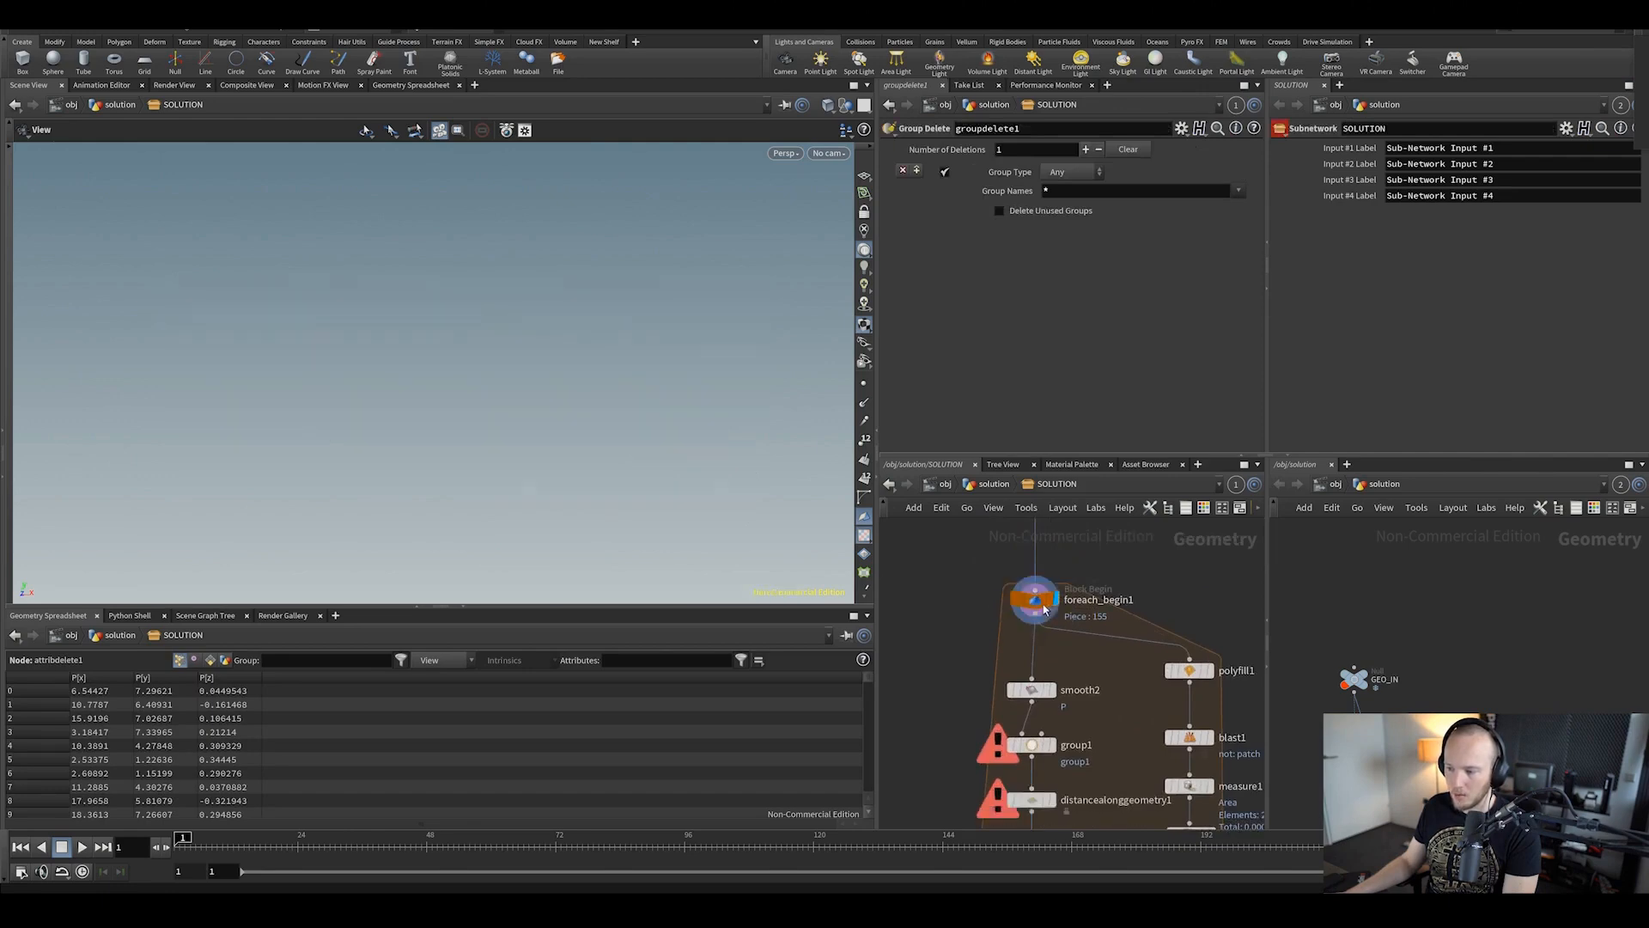
pyautogui.click(1045, 610)
pyautogui.hotkey('space', 'g')
pyautogui.moveTo(542, 405)
pyautogui.mouseDown()
pyautogui.moveTo(254, 402)
pyautogui.moveTo(404, 346)
pyautogui.moveTo(342, 379)
pyautogui.moveTo(564, 335)
pyautogui.moveTo(548, 405)
pyautogui.mouseUp()
pyautogui.moveTo(1128, 706); pyautogui.dragTo(1100, 607, button='middle')
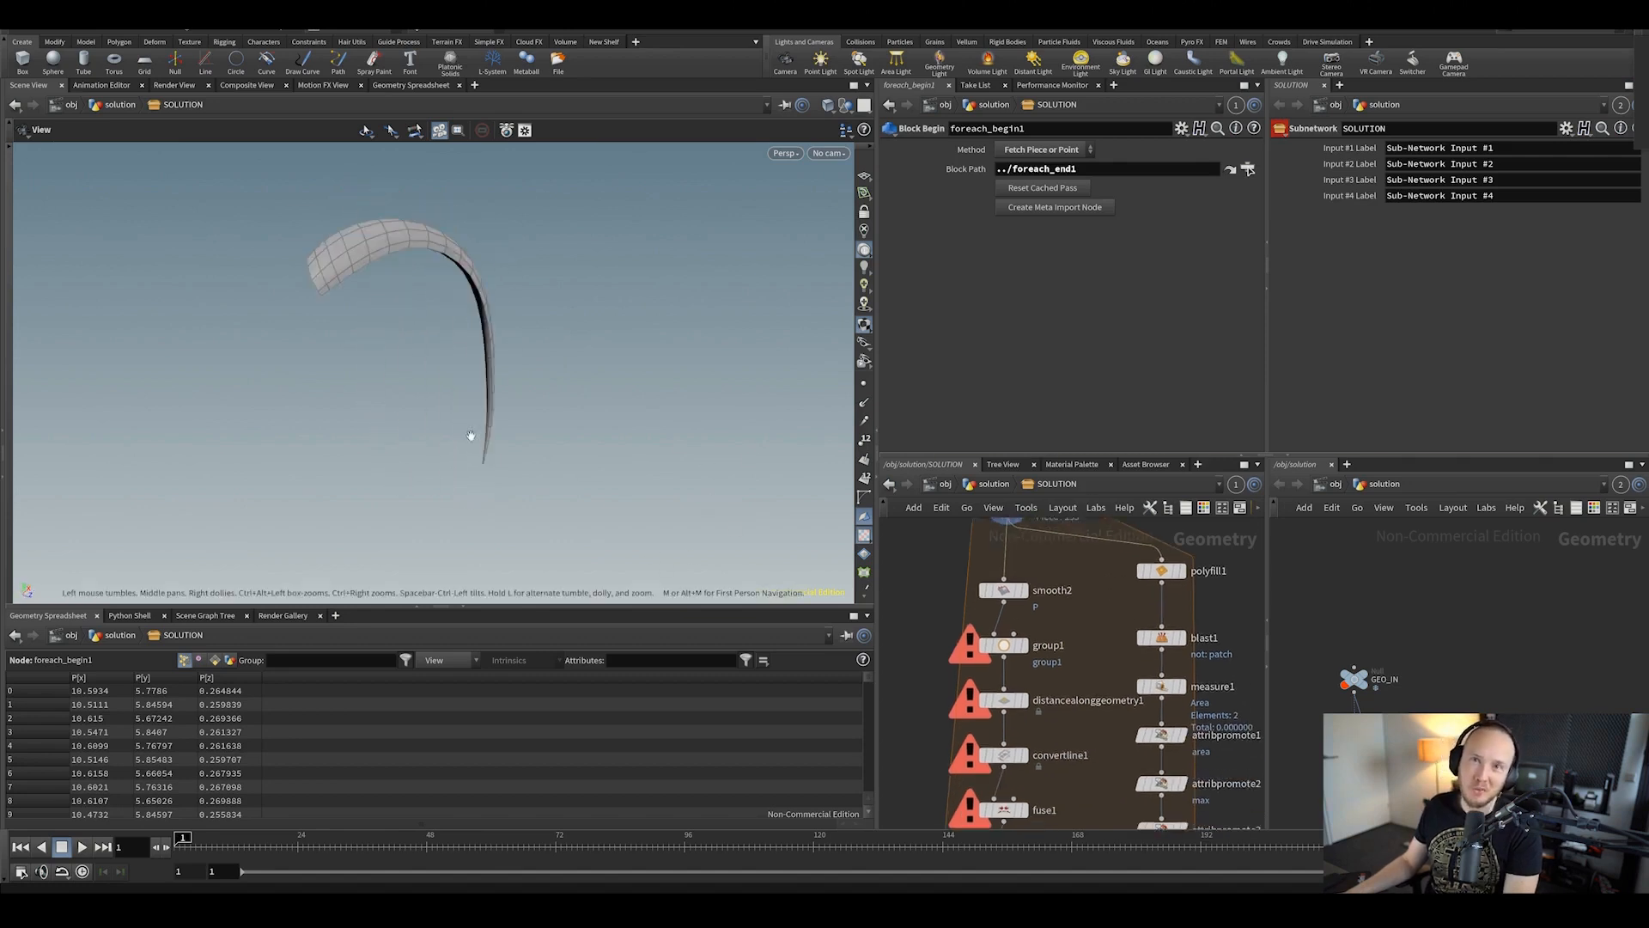
pyautogui.scroll(-1, 975, 640)
pyautogui.moveTo(435, 379); pyautogui.dragTo(441, 438)
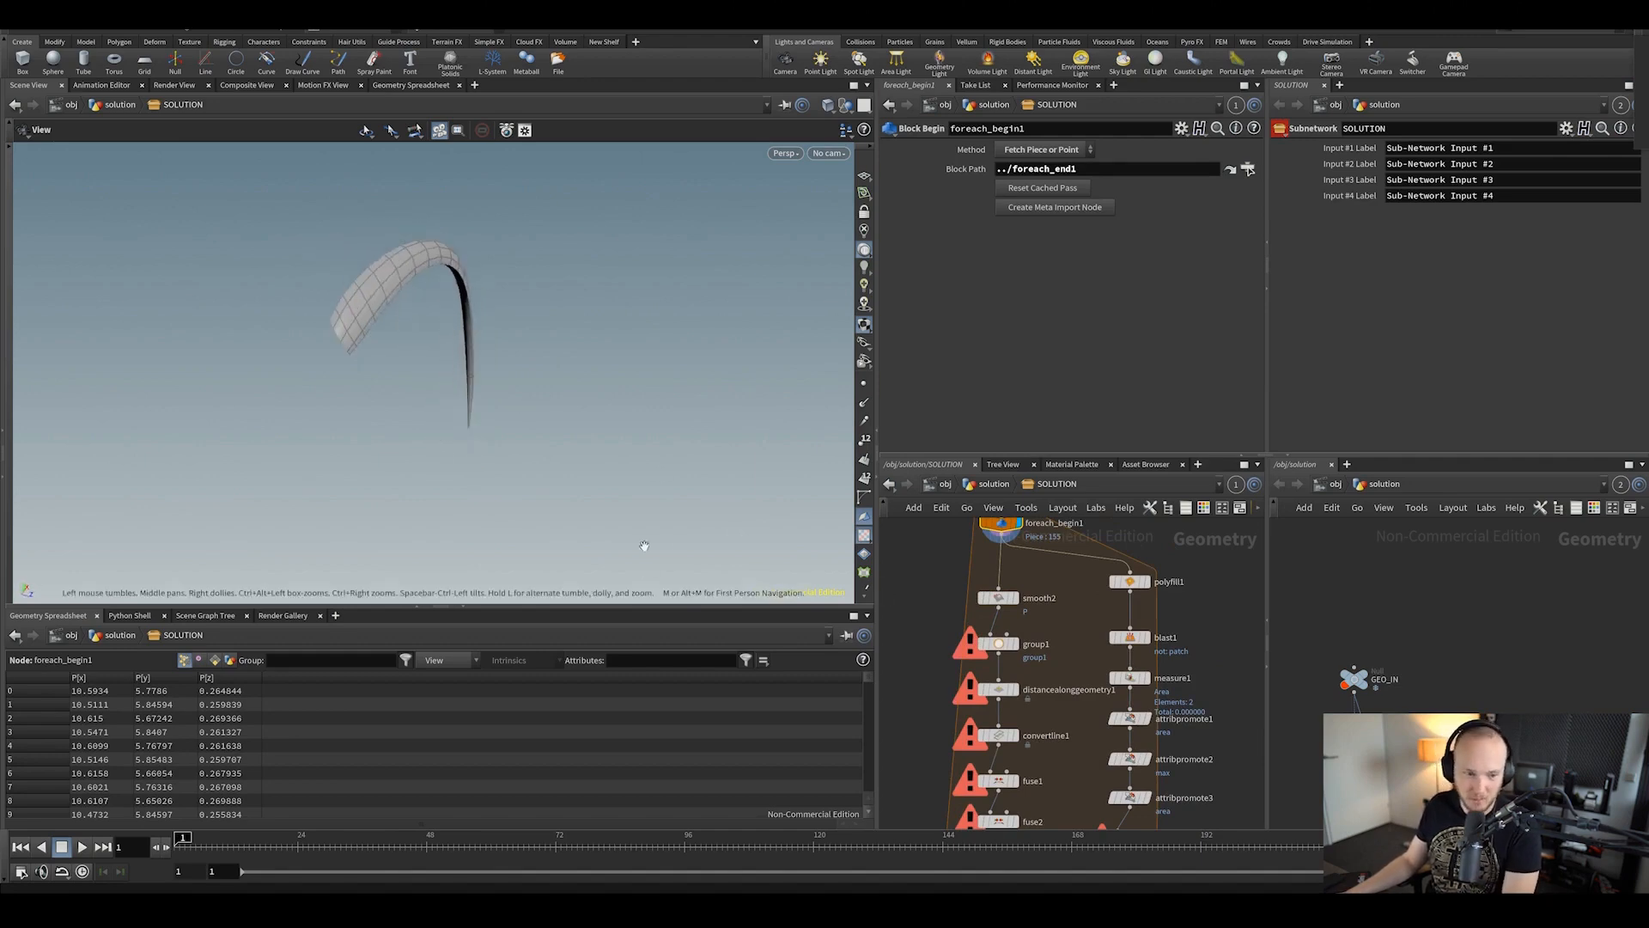
pyautogui.scroll(-2, 1078, 596)
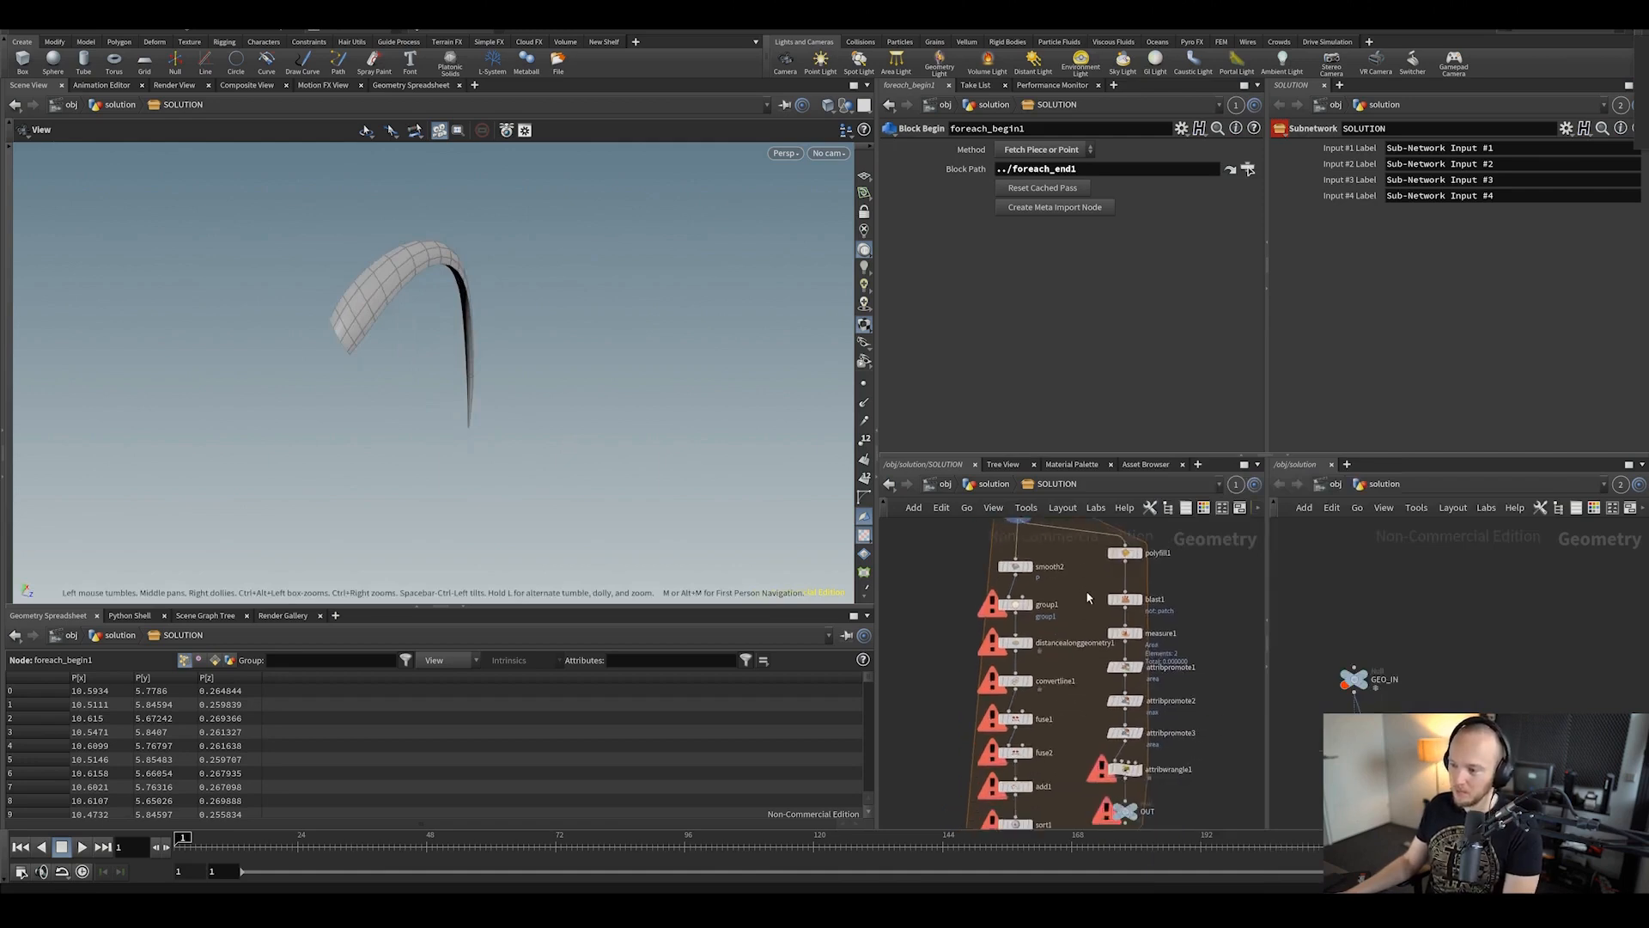
pyautogui.moveTo(675, 449); pyautogui.dragTo(636, 369)
# Step: Scan the foreach loop's nodes and inspect polyfill1 and blast1 settings and results
pyautogui.moveTo(1046, 618); pyautogui.dragTo(1016, 657, button='middle')
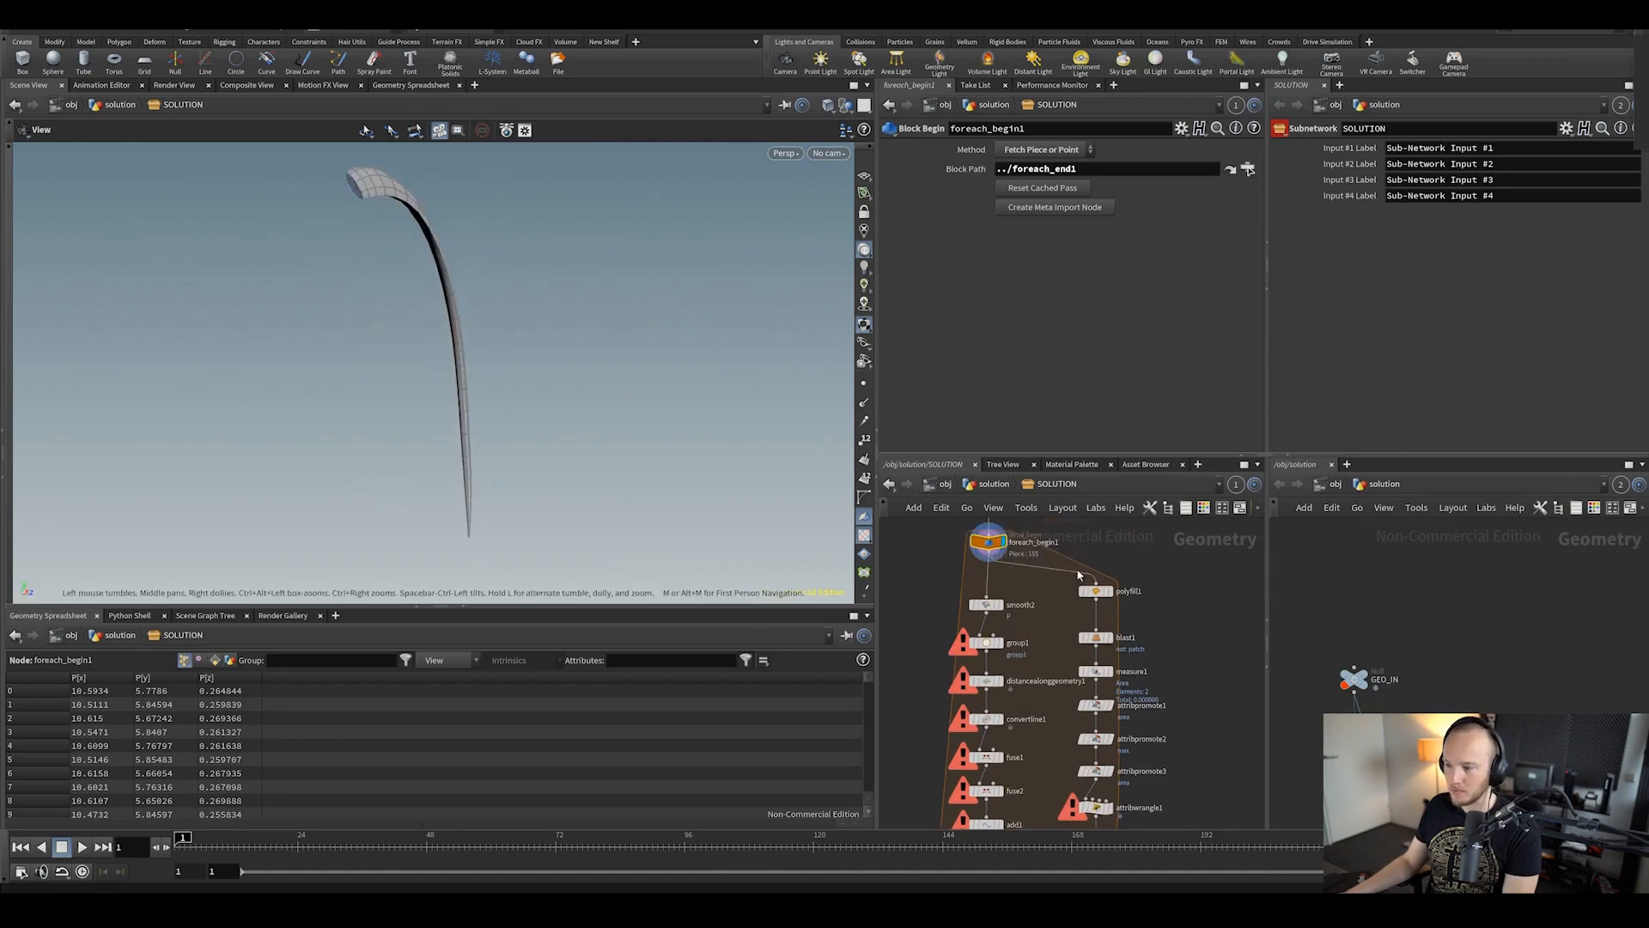
pyautogui.scroll(-6, 1067, 718)
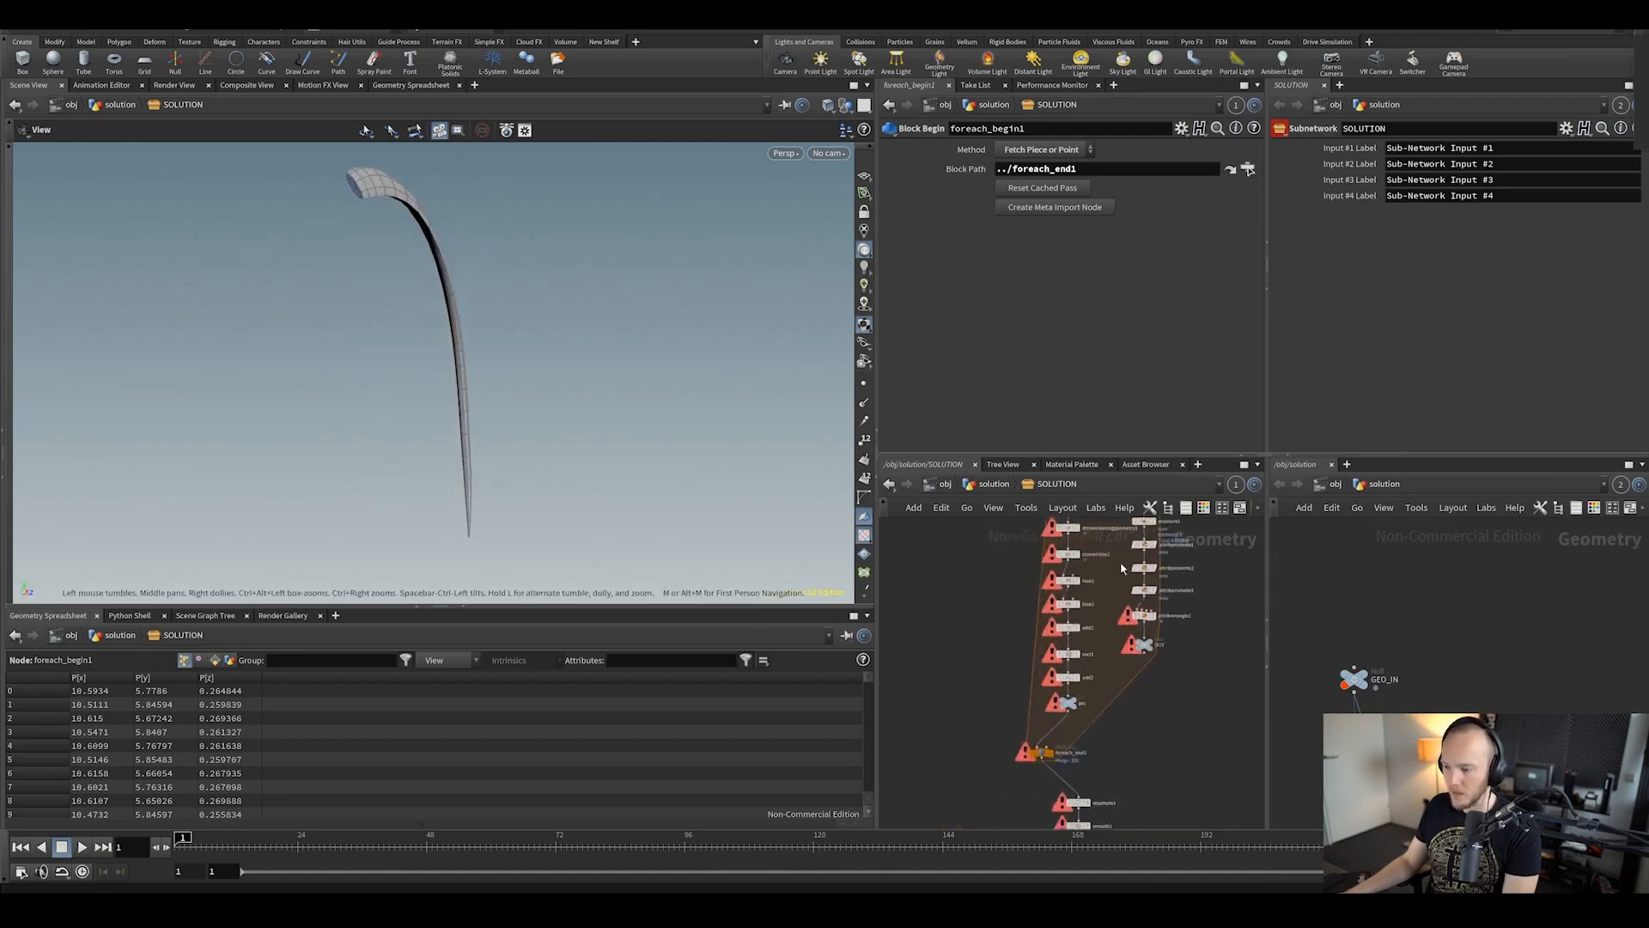
pyautogui.scroll(5, 1139, 618)
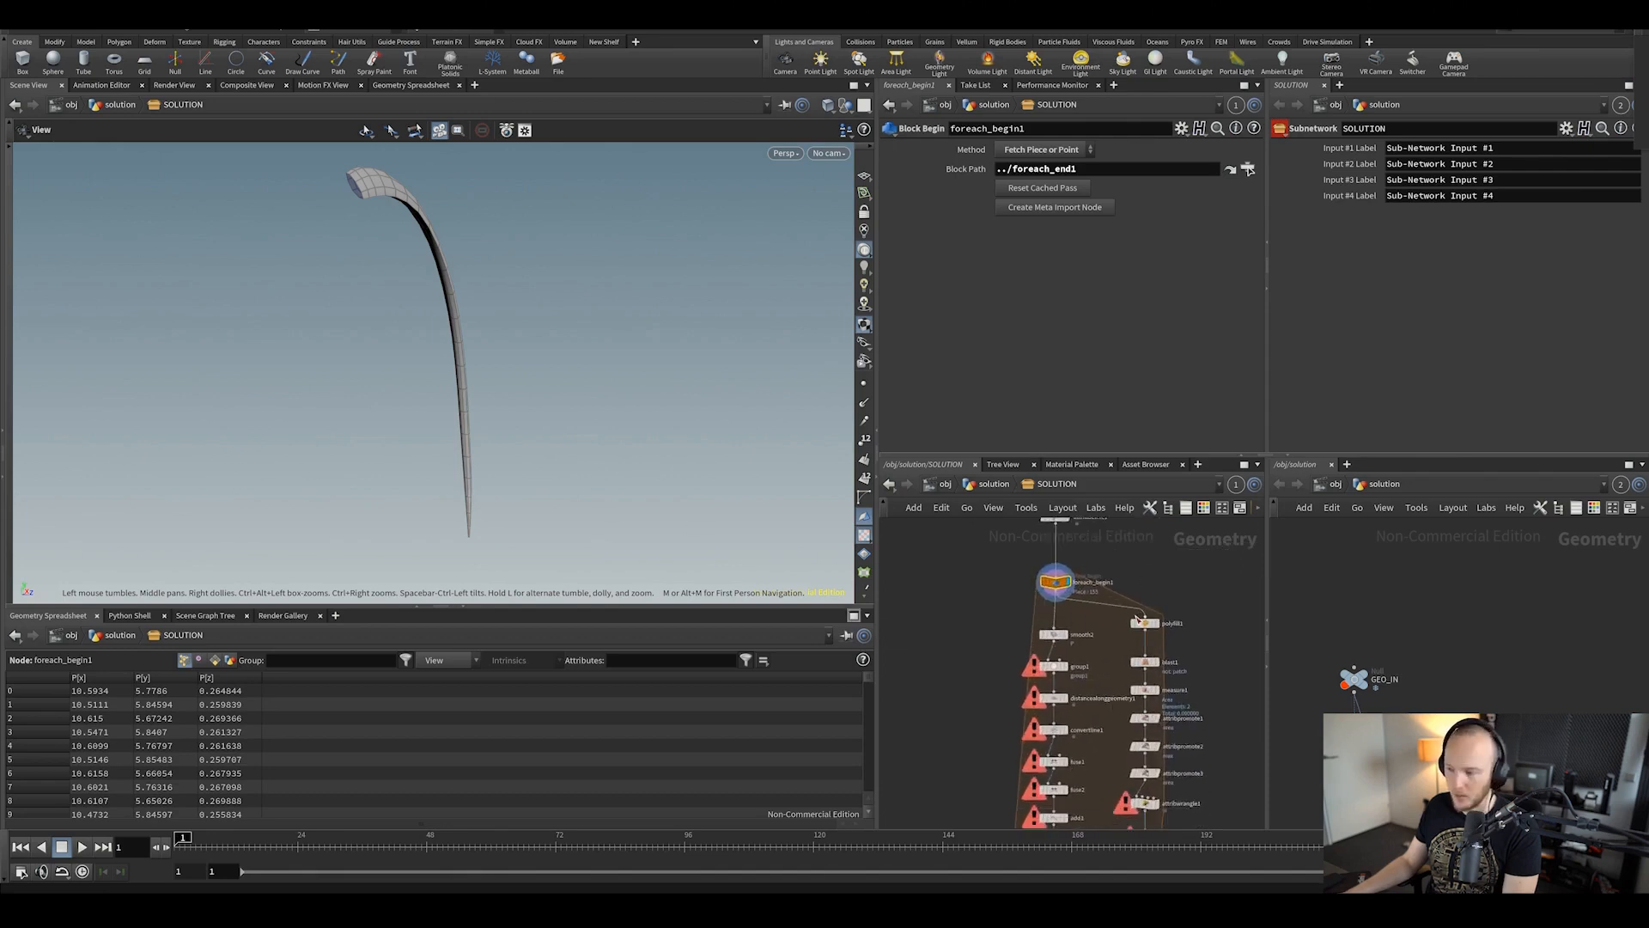
pyautogui.moveTo(1123, 693); pyautogui.dragTo(1100, 569, button='middle')
pyautogui.moveTo(1096, 713); pyautogui.dragTo(1091, 656, button='middle')
pyautogui.moveTo(1074, 568); pyautogui.dragTo(1055, 760, button='middle')
pyautogui.scroll(4, 1060, 684)
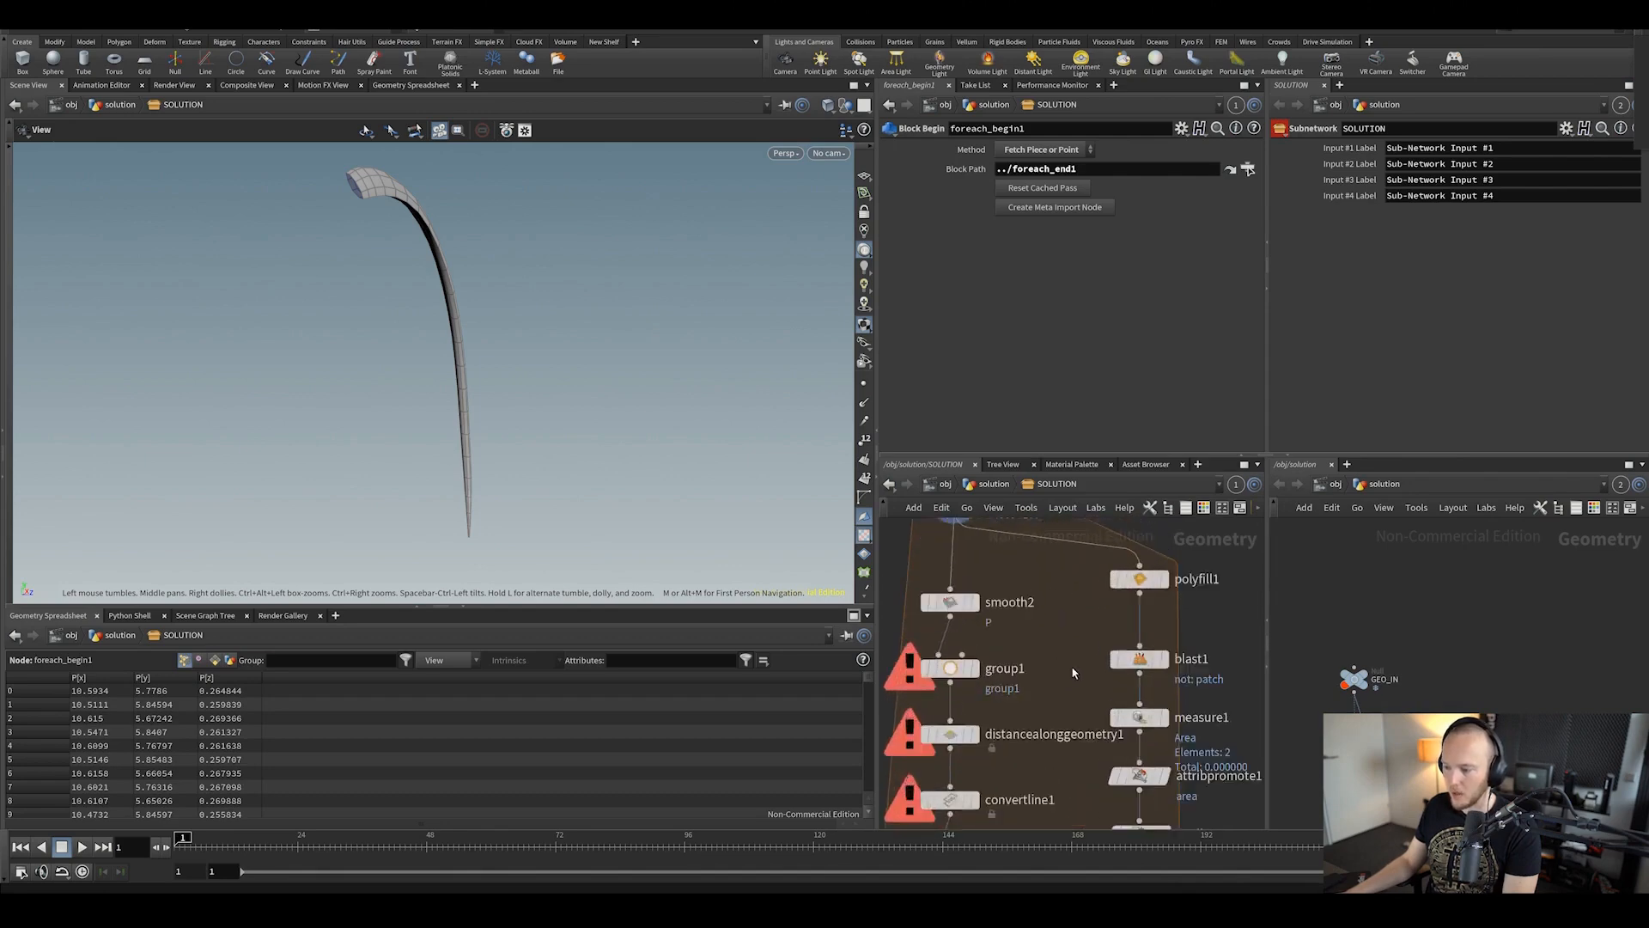
pyautogui.scroll(-3, 1065, 640)
pyautogui.moveTo(1073, 673); pyautogui.dragTo(1027, 642, button='middle')
pyautogui.scroll(3, 1088, 628)
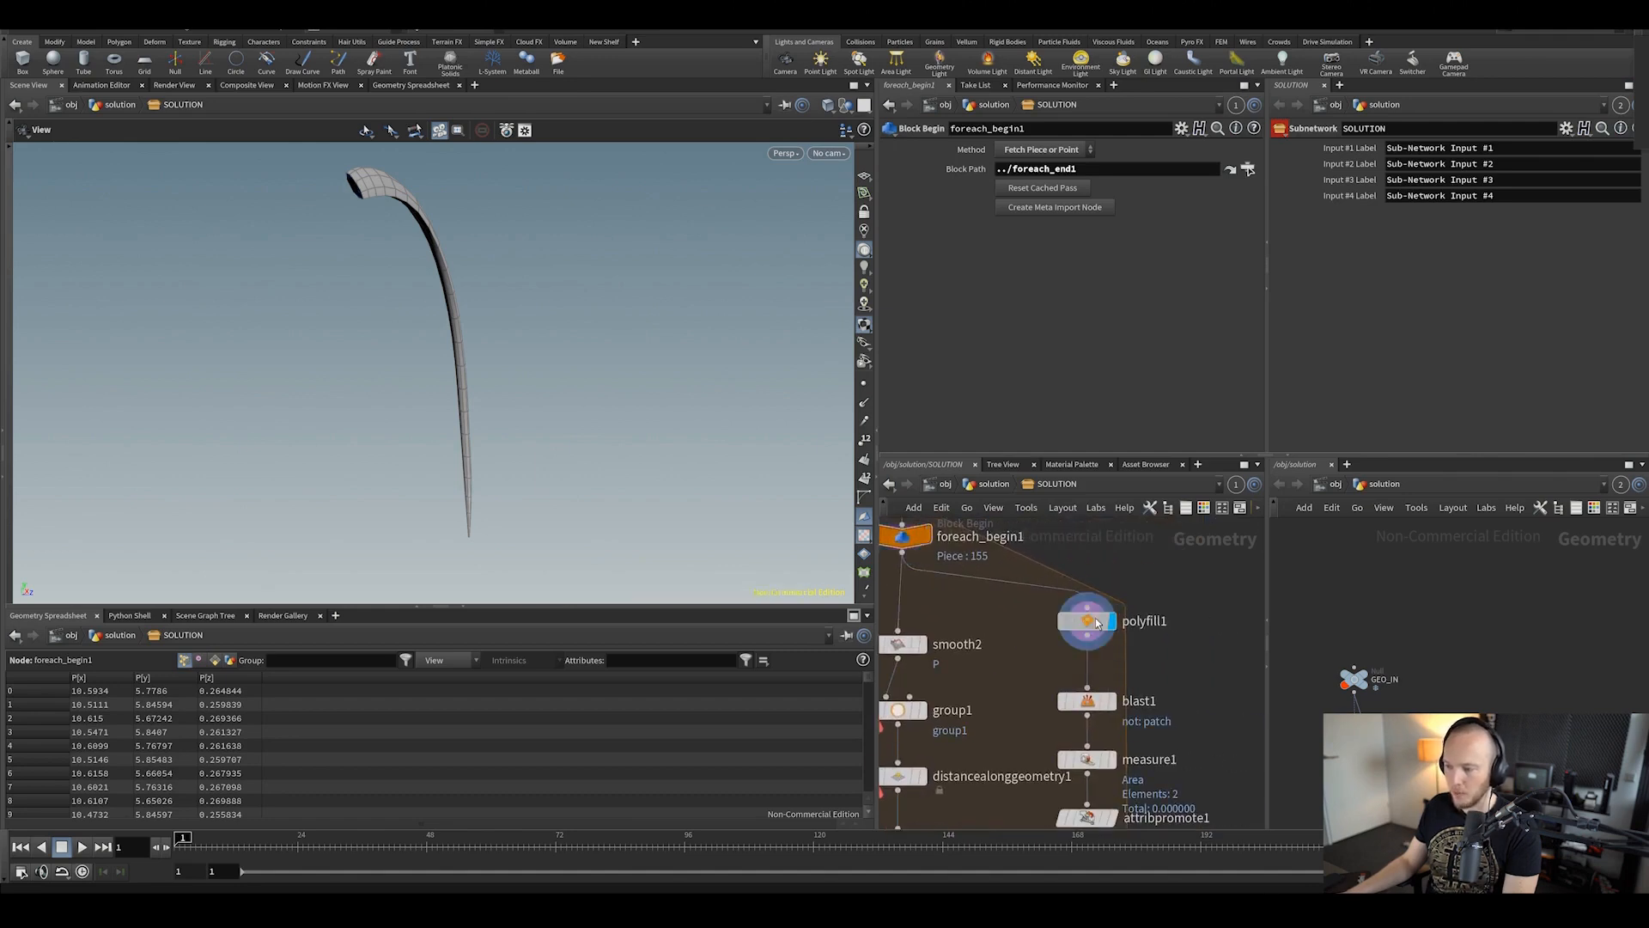
pyautogui.click(1098, 624)
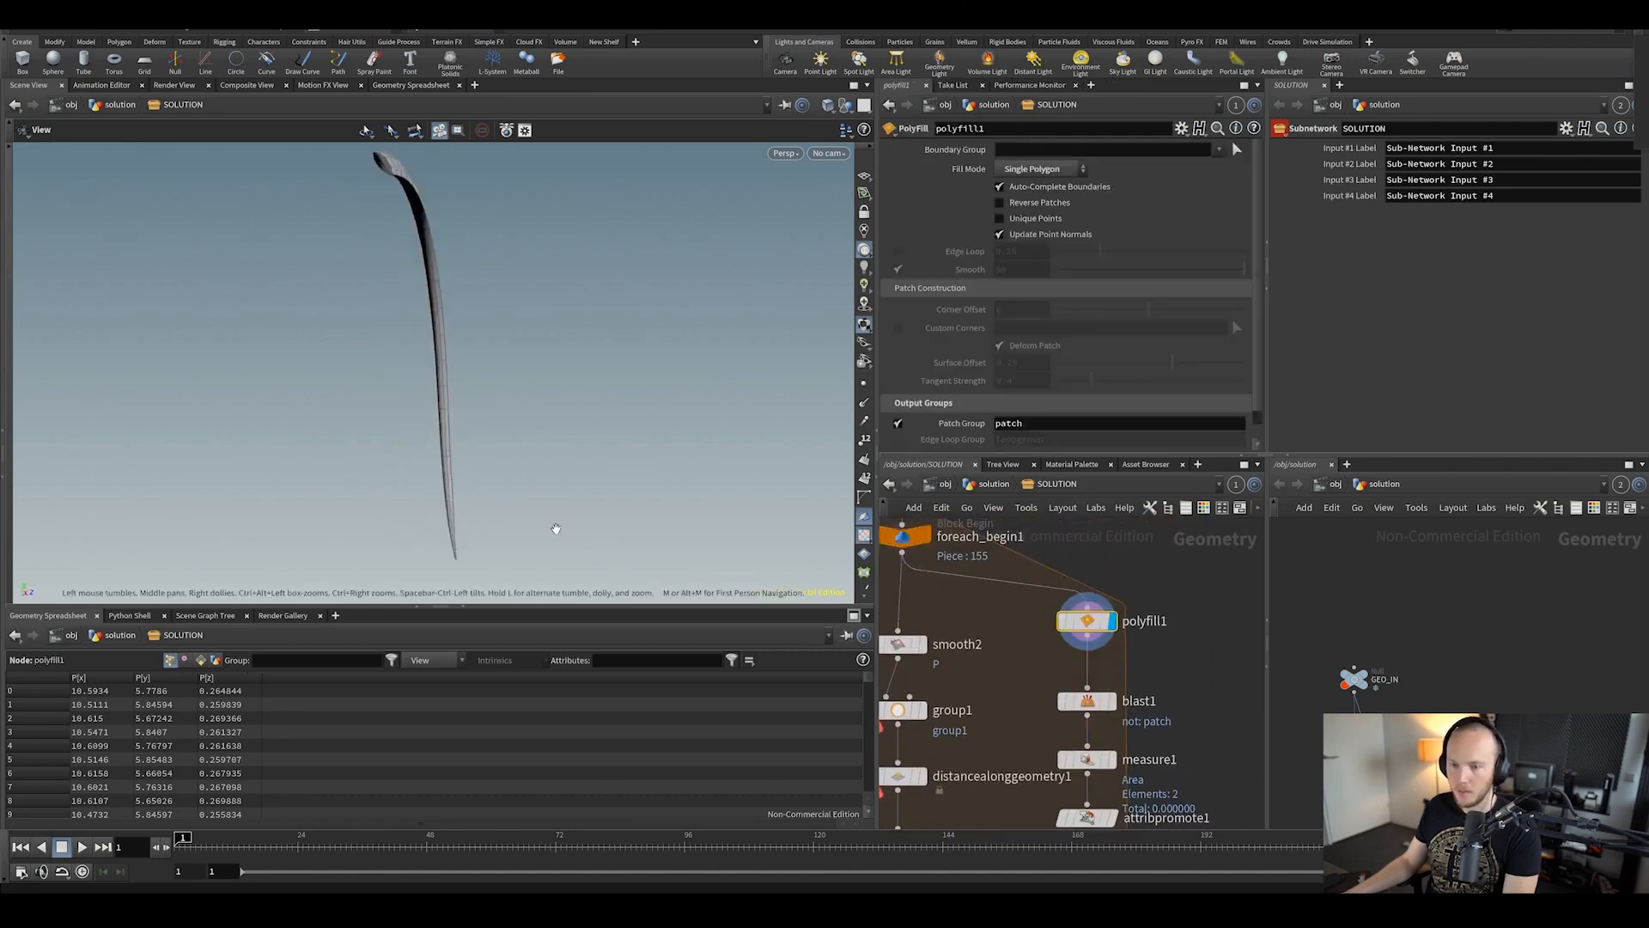
pyautogui.click(1086, 701)
# Step: Display measure1, attribpromote2 and attribpromote3 in turn and inspect their settings
pyautogui.scroll(2, 696, 379)
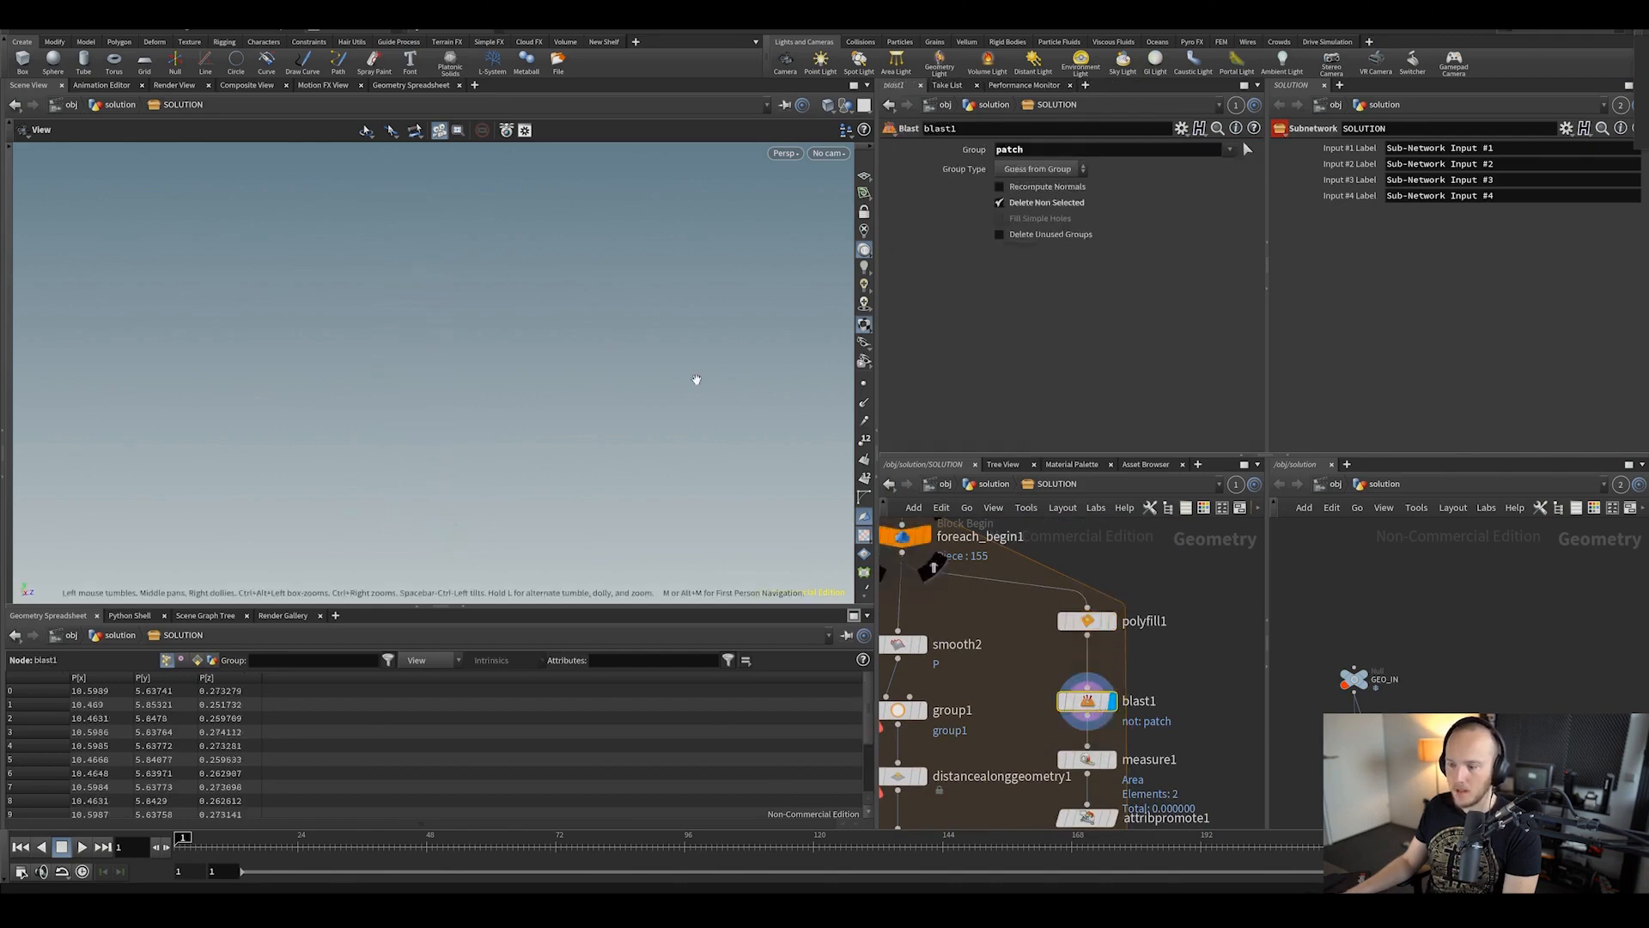
pyautogui.scroll(-4, 478, 342)
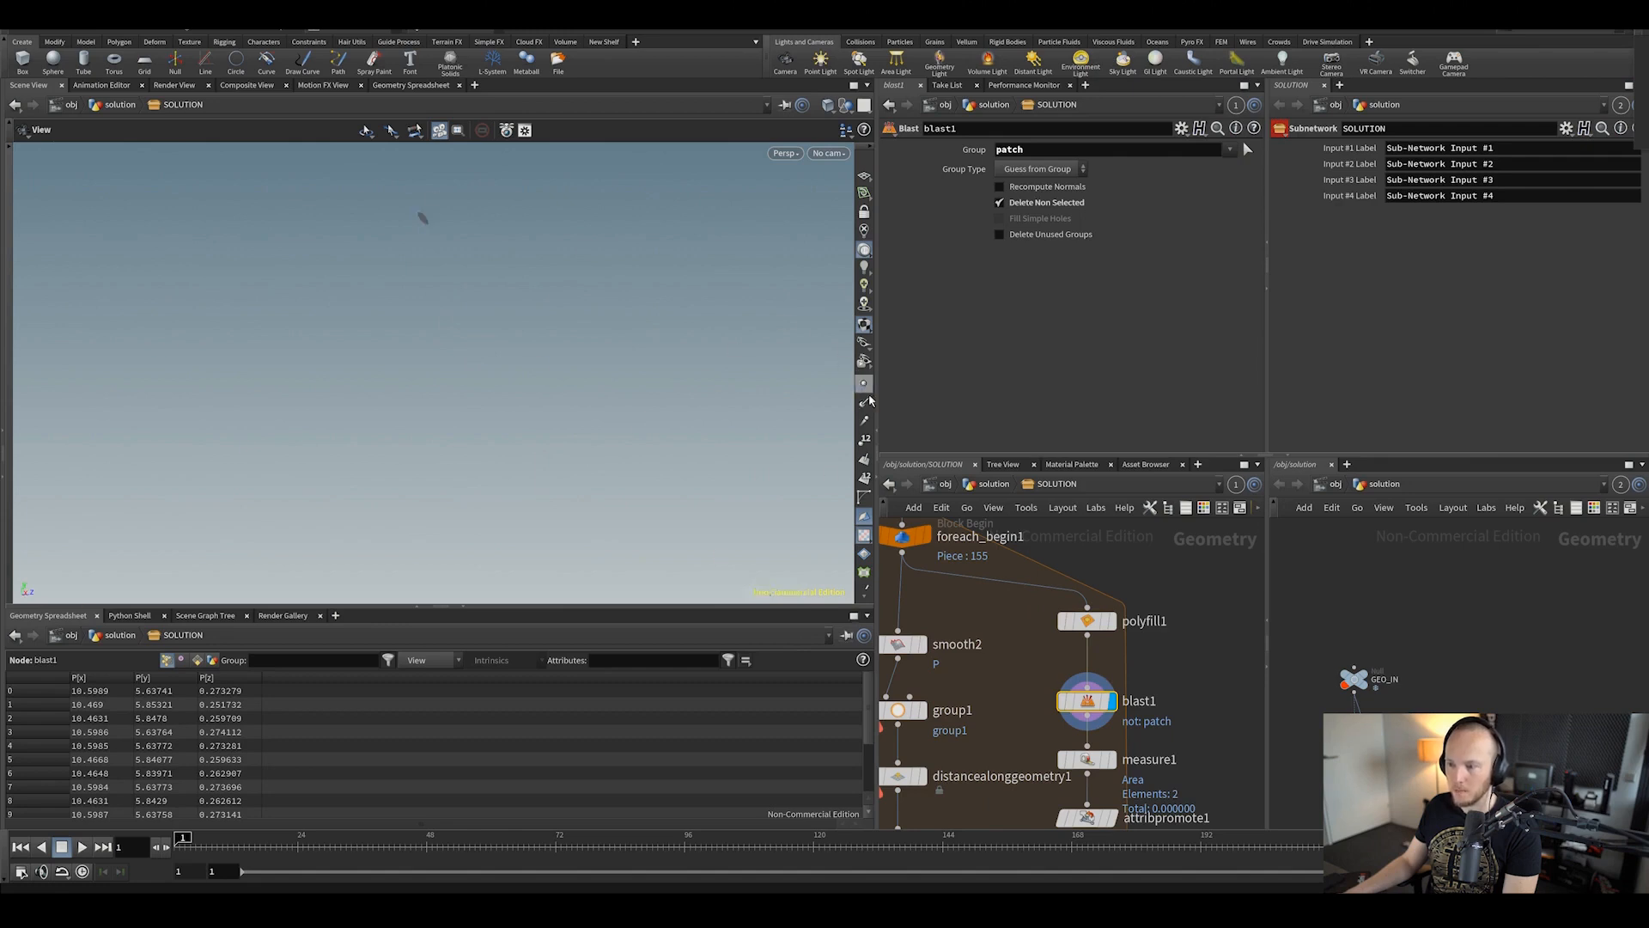
pyautogui.moveTo(1177, 698); pyautogui.dragTo(1164, 641, button='middle')
pyautogui.click(1101, 703)
pyautogui.click(1076, 703)
pyautogui.moveTo(1195, 738); pyautogui.dragTo(1198, 600, button='middle')
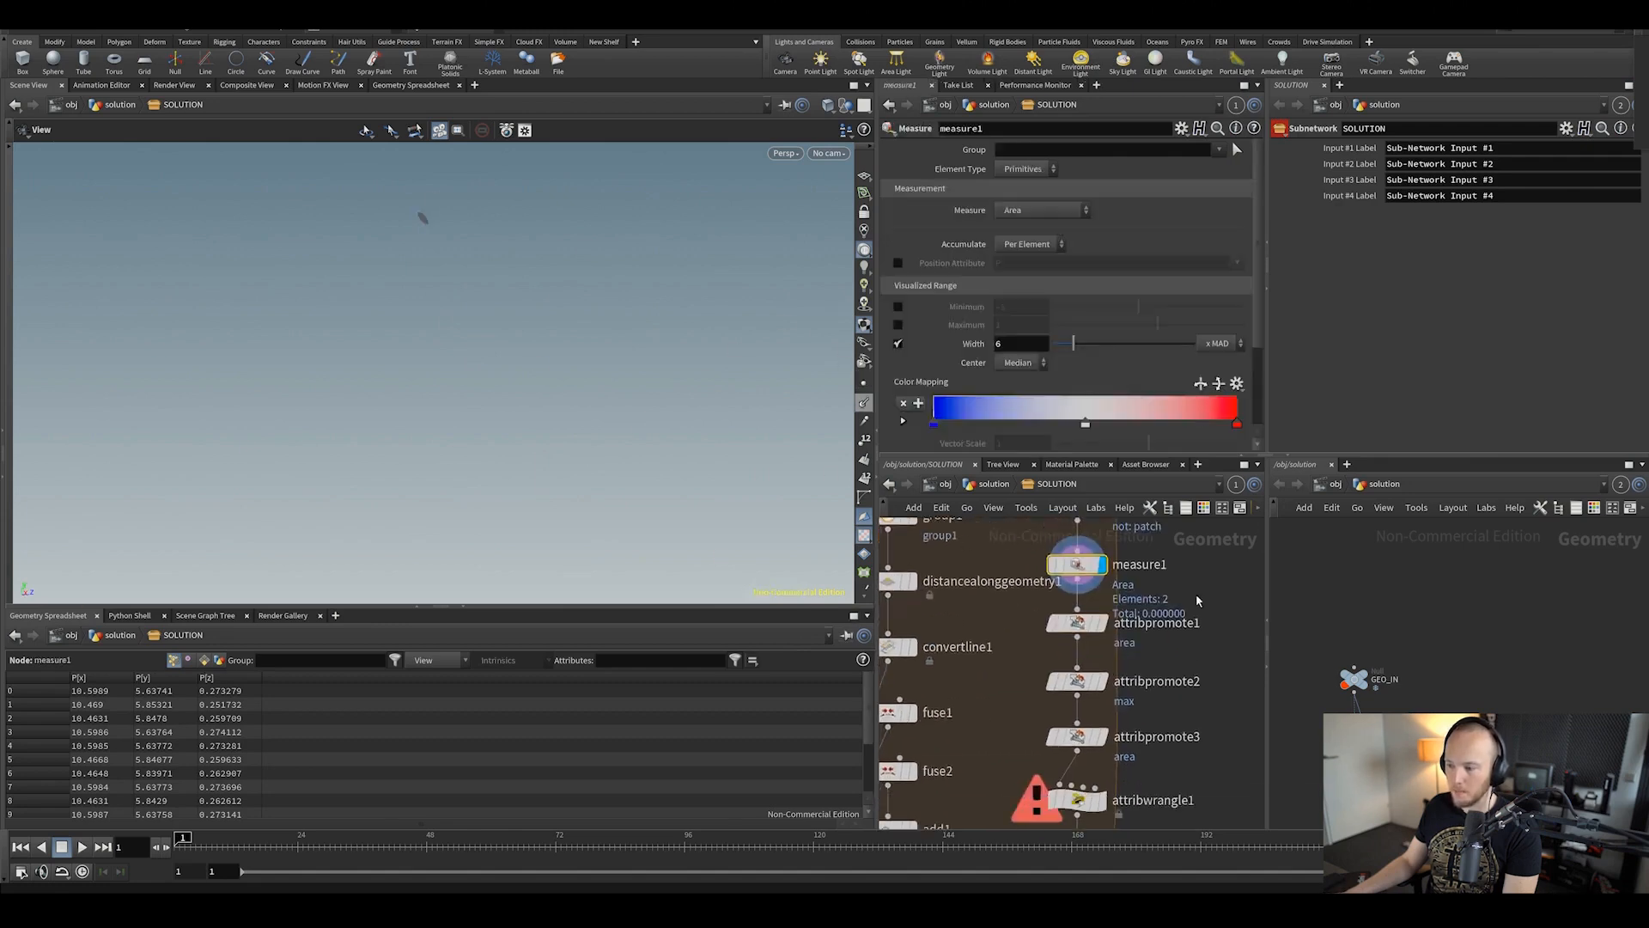
pyautogui.click(1102, 682)
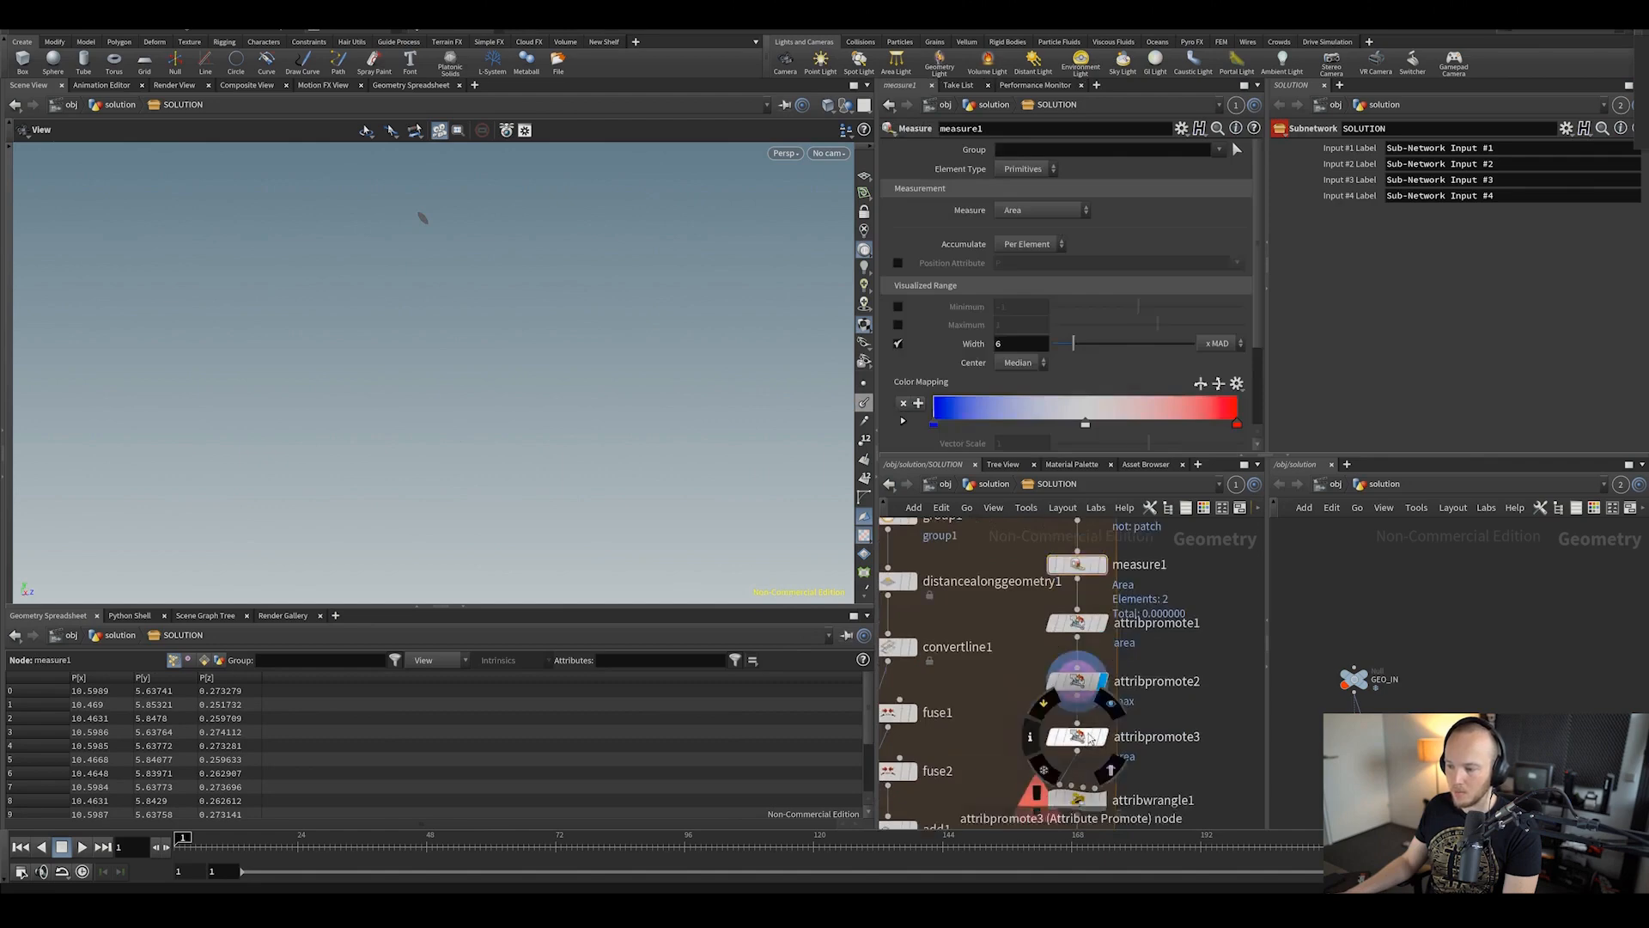
pyautogui.click(1102, 737)
pyautogui.click(1076, 737)
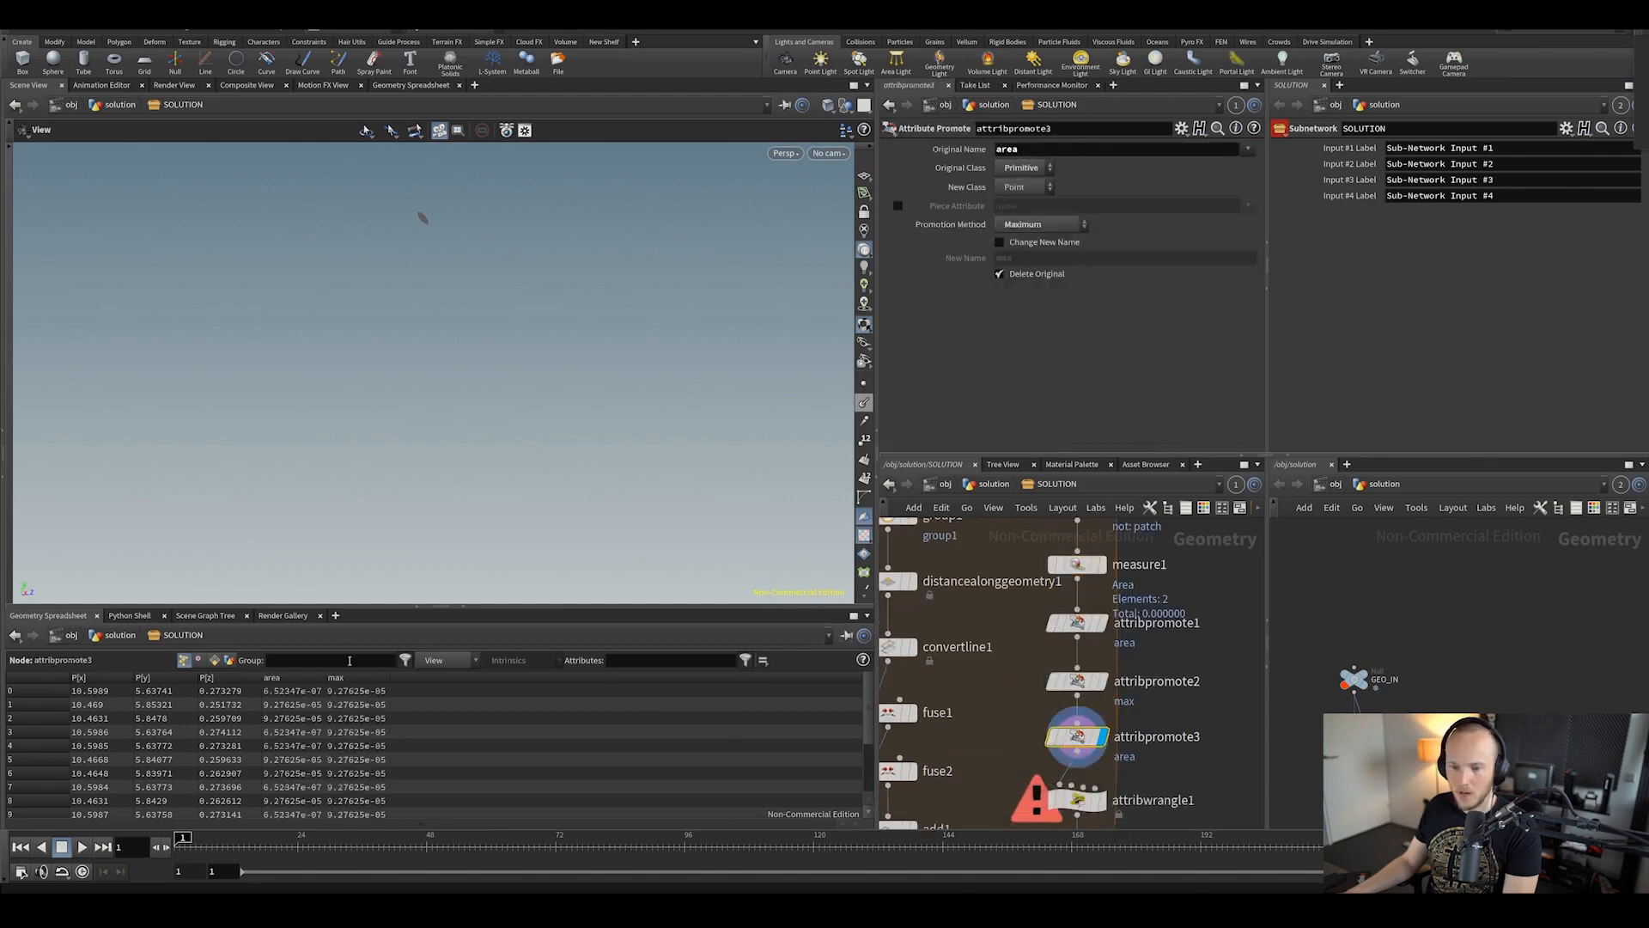
# Step: Display attribwrangle1 to read its VEX code, then show the final OUT node's 8-point polygon
pyautogui.moveTo(1098, 720); pyautogui.dragTo(1070, 598, button='middle')
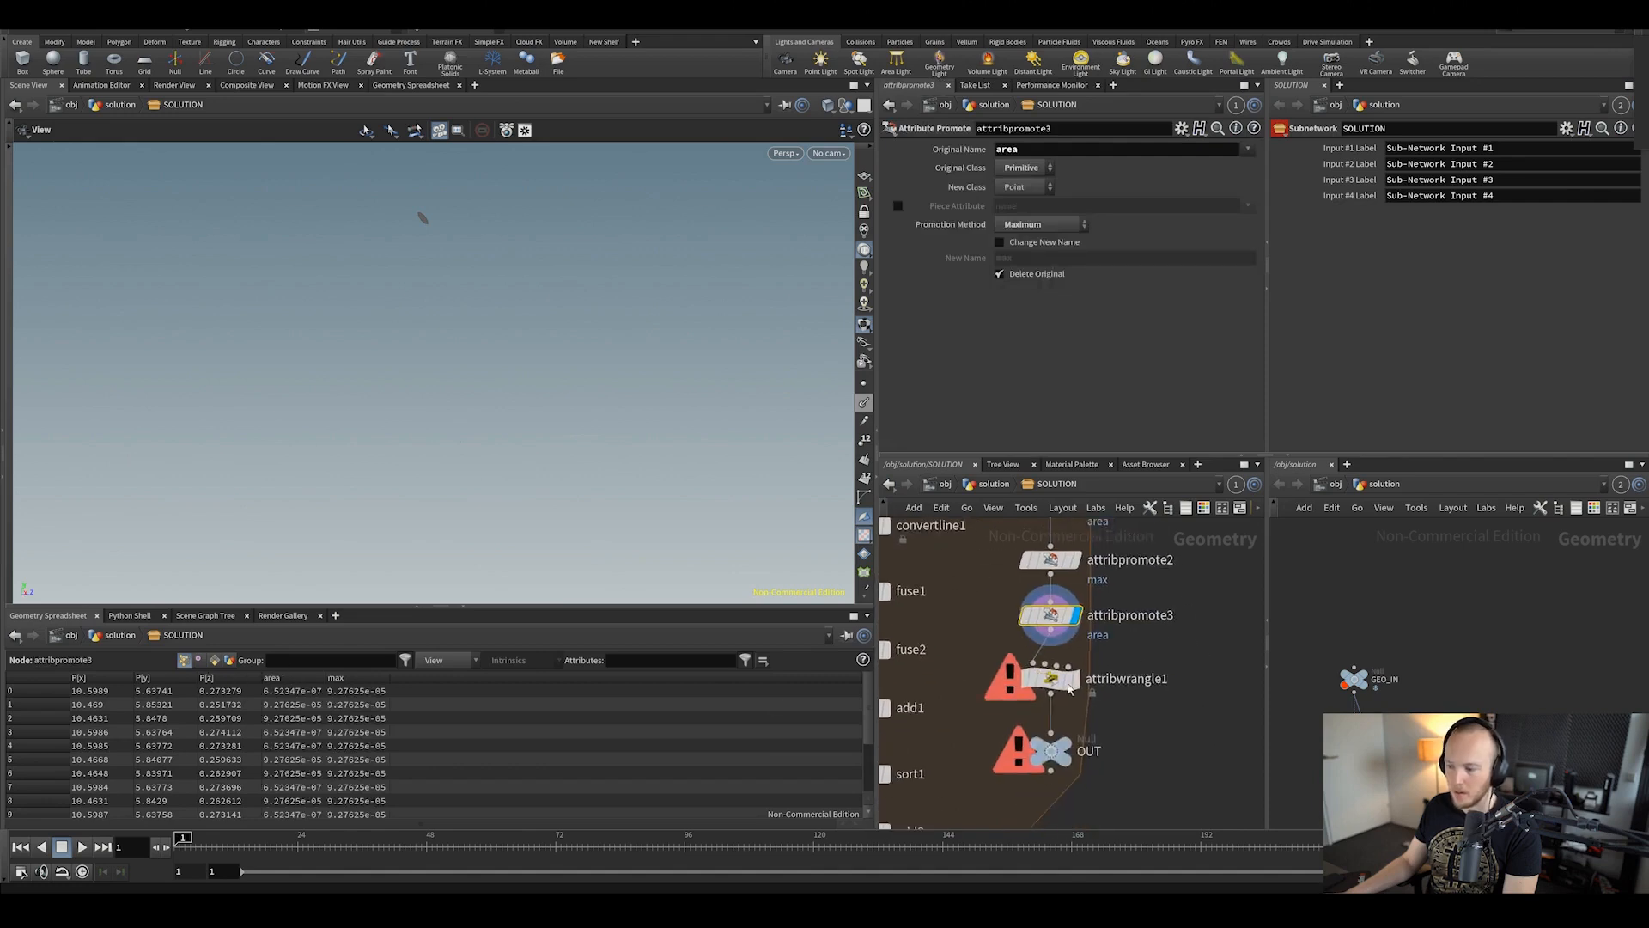
pyautogui.click(1076, 679)
pyautogui.click(1049, 678)
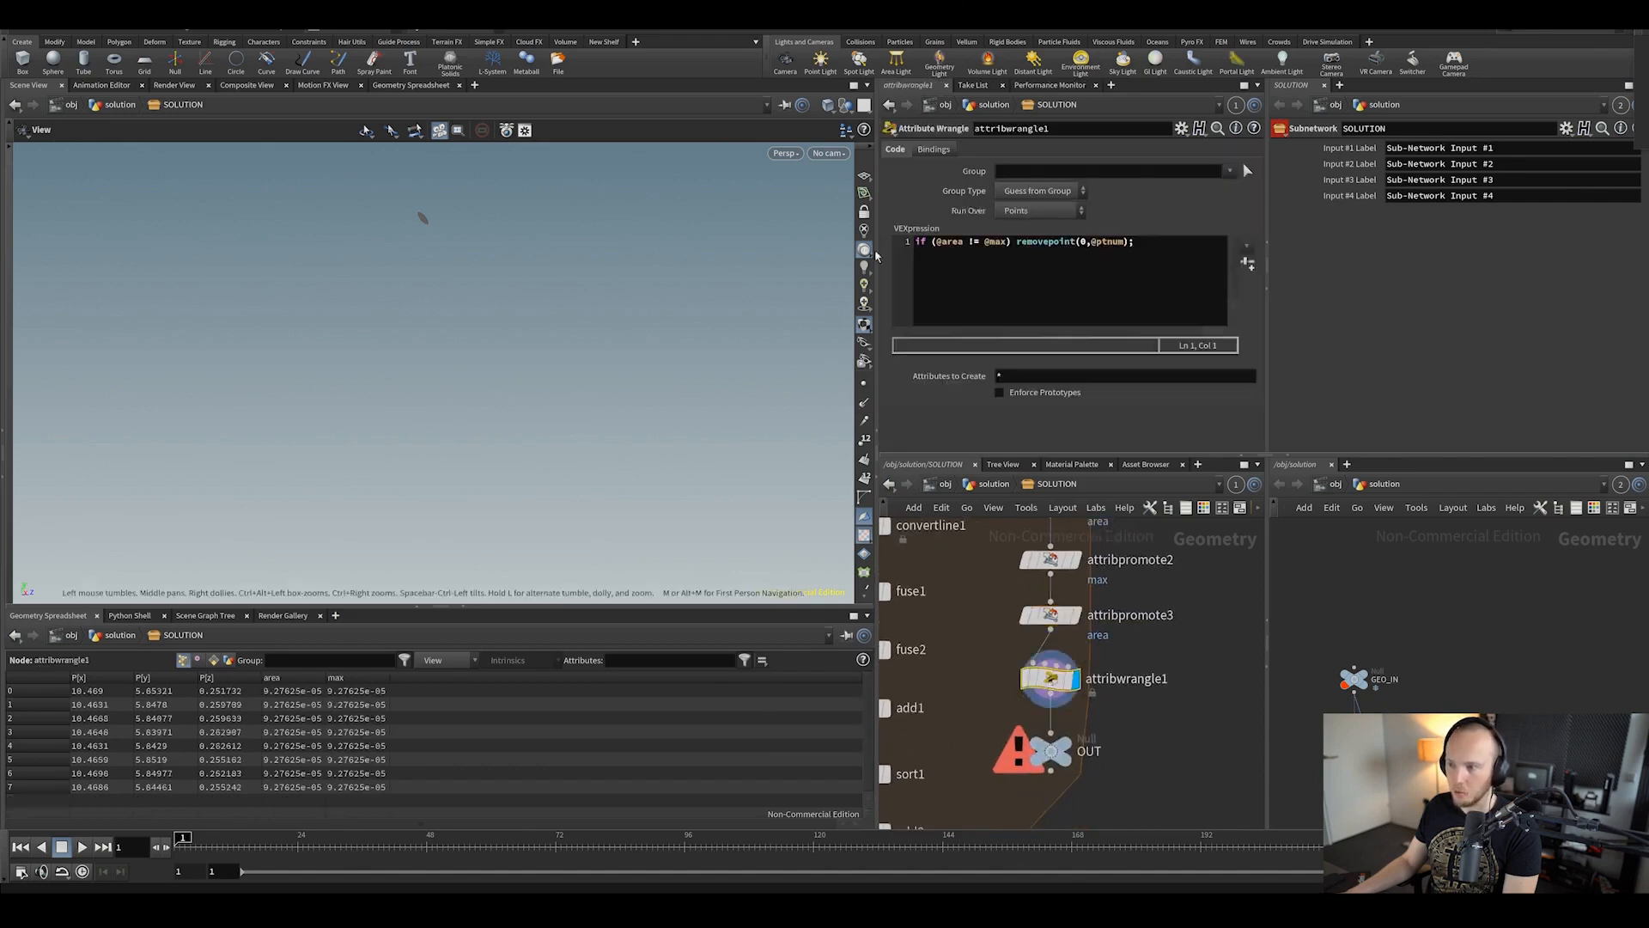
pyautogui.moveTo(1180, 716); pyautogui.dragTo(1171, 671, button='middle')
pyautogui.click(1063, 706)
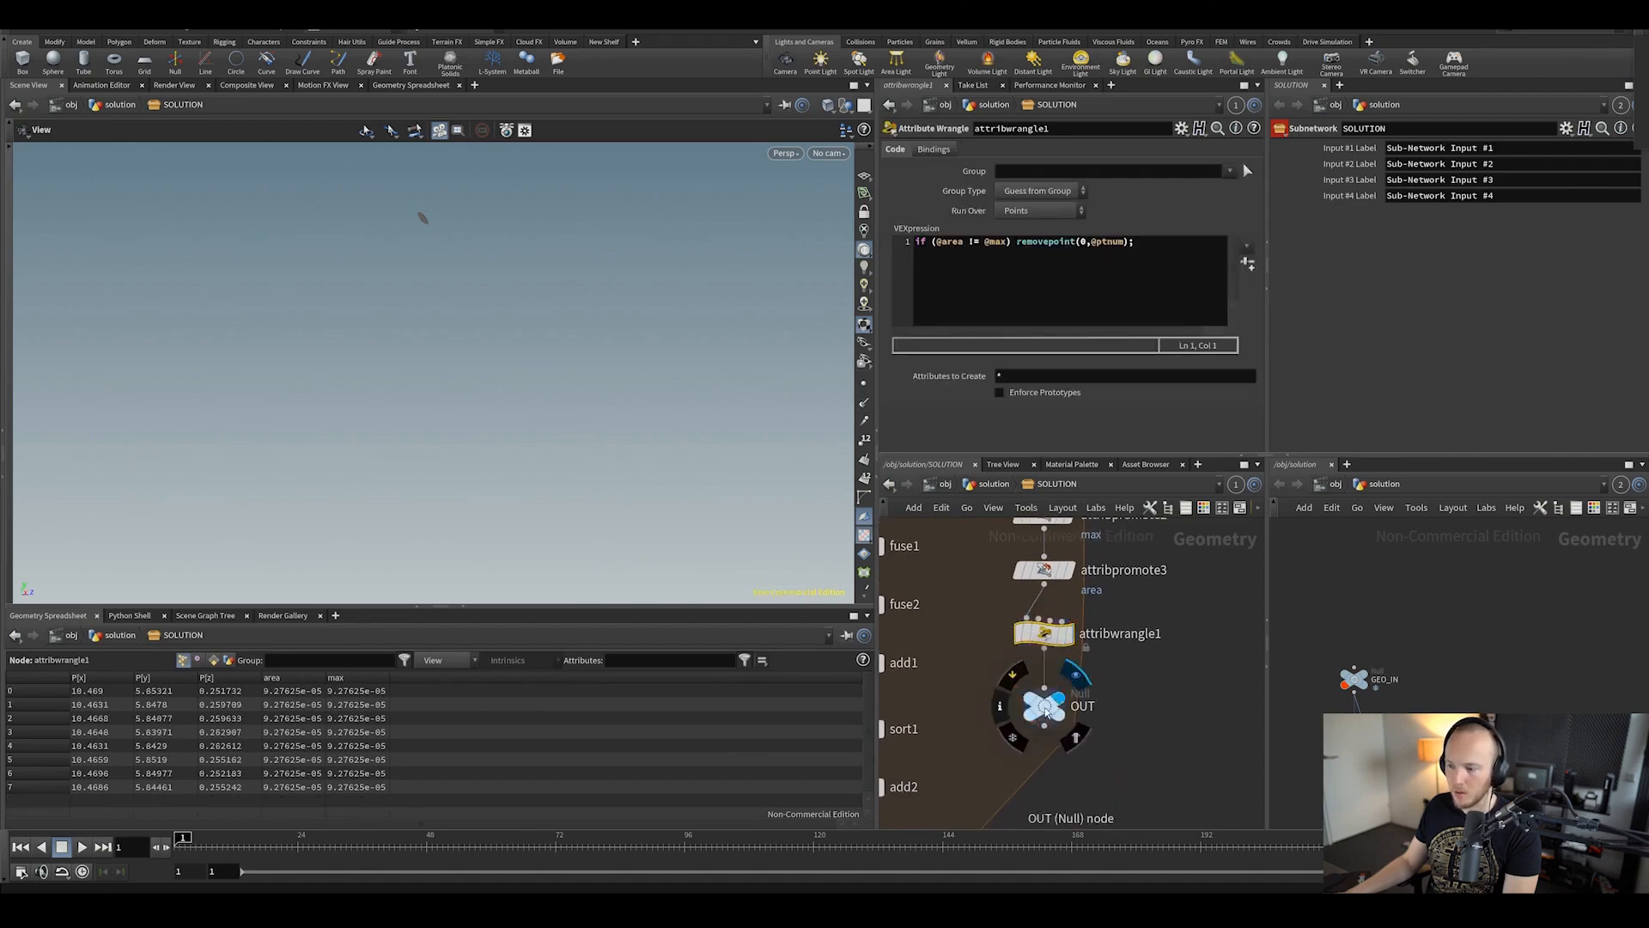
pyautogui.click(1041, 706)
pyautogui.moveTo(534, 225); pyautogui.dragTo(615, 364)
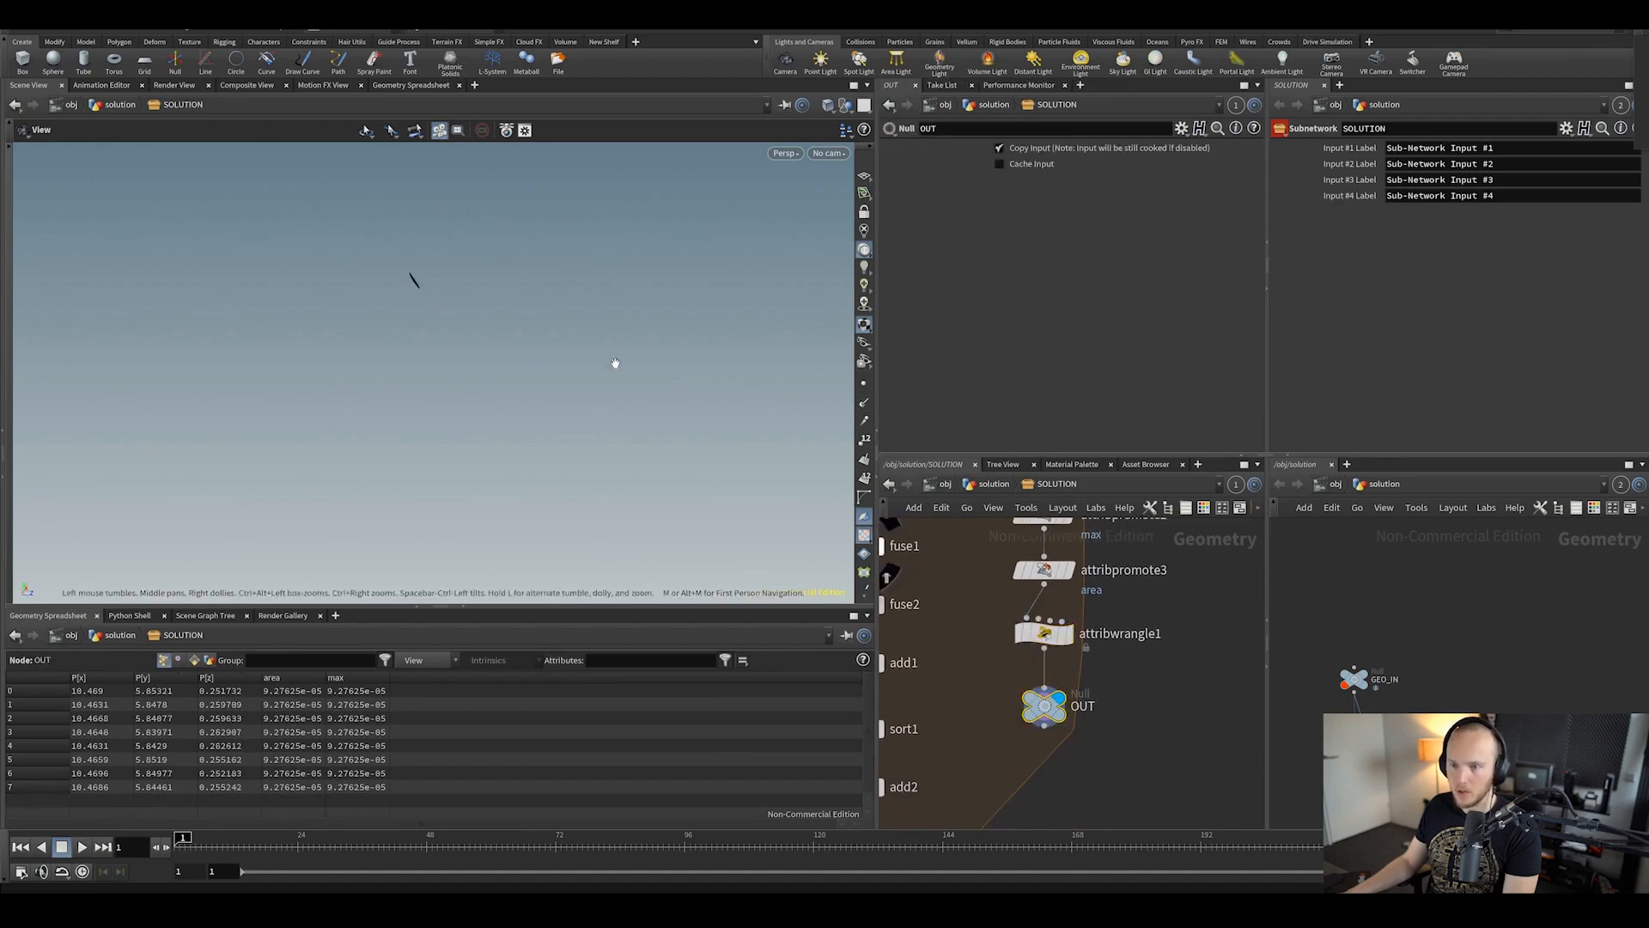
pyautogui.scroll(-5, 986, 578)
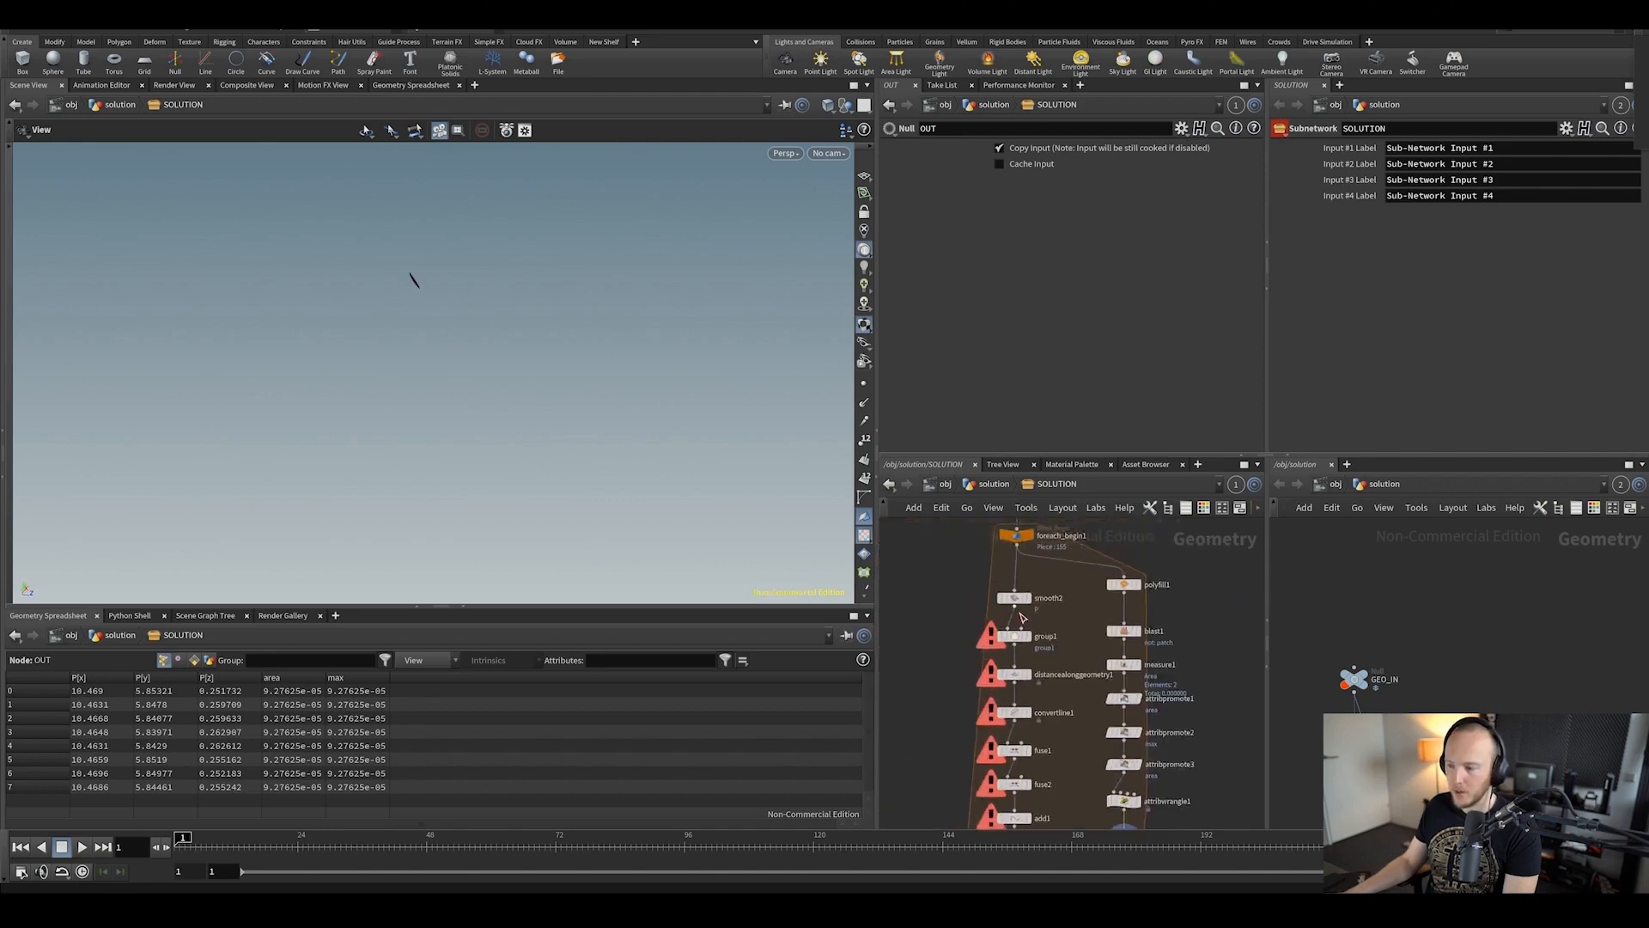
# Step: Compare smooth2's arc with foreach_begin1, test Strength and Filter Quality, then undo
pyautogui.click(1029, 596)
pyautogui.click(1007, 597)
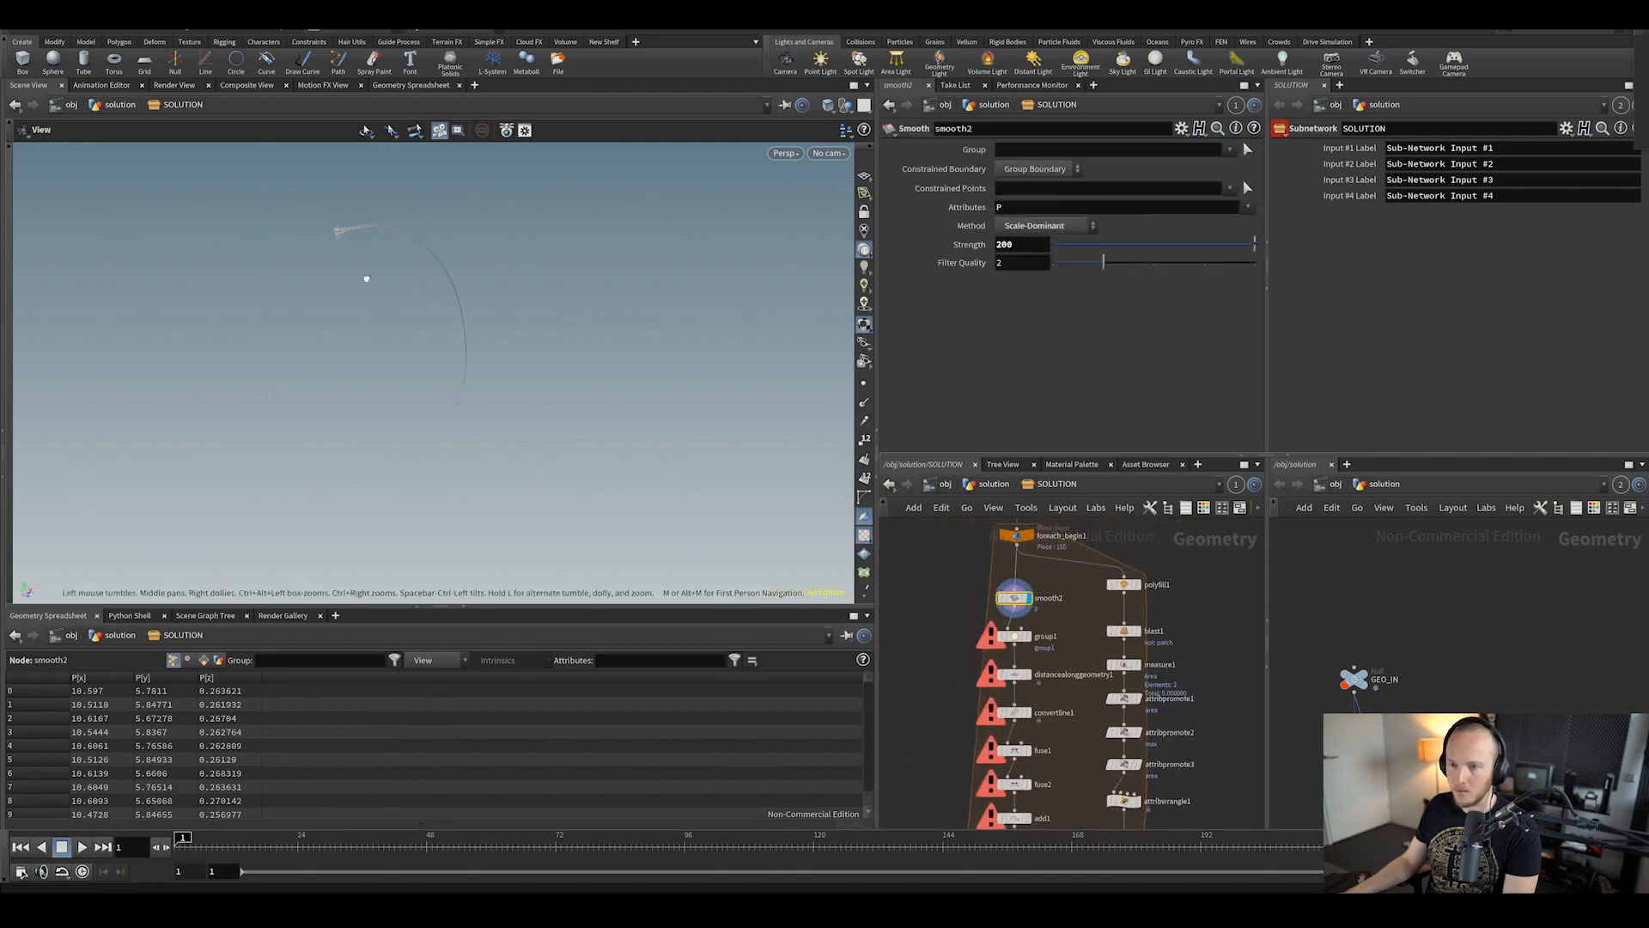
pyautogui.moveTo(972, 581); pyautogui.dragTo(1034, 625, button='middle')
pyautogui.scroll(3, 395, 247)
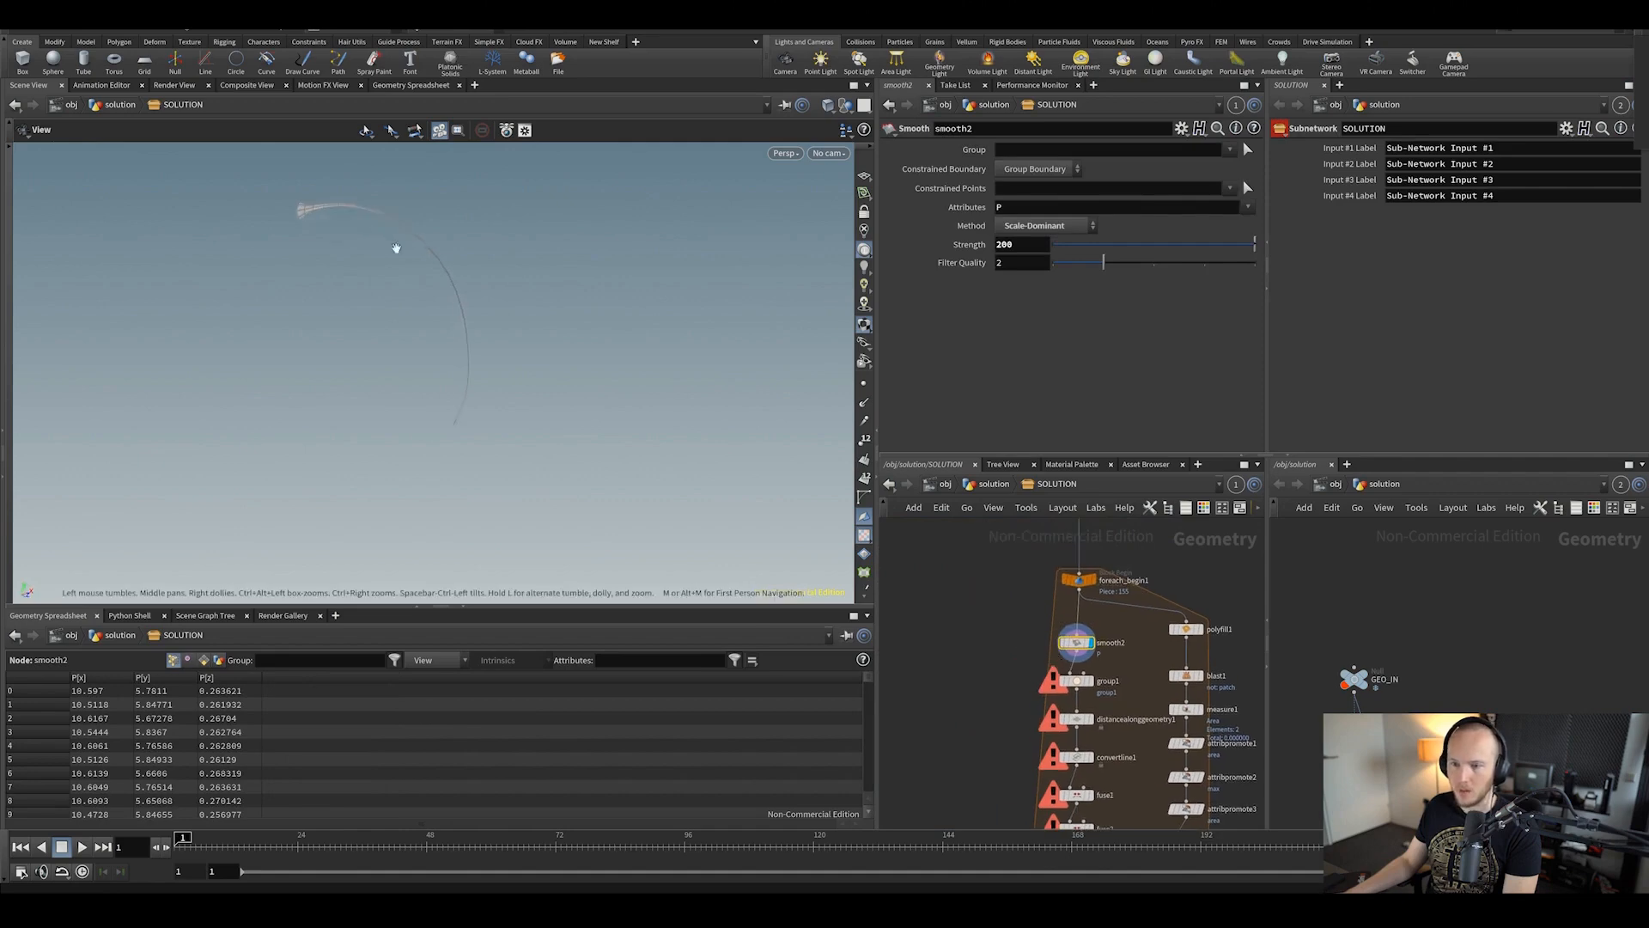
pyautogui.moveTo(395, 248); pyautogui.dragTo(517, 330, button='middle')
pyautogui.click(1091, 580)
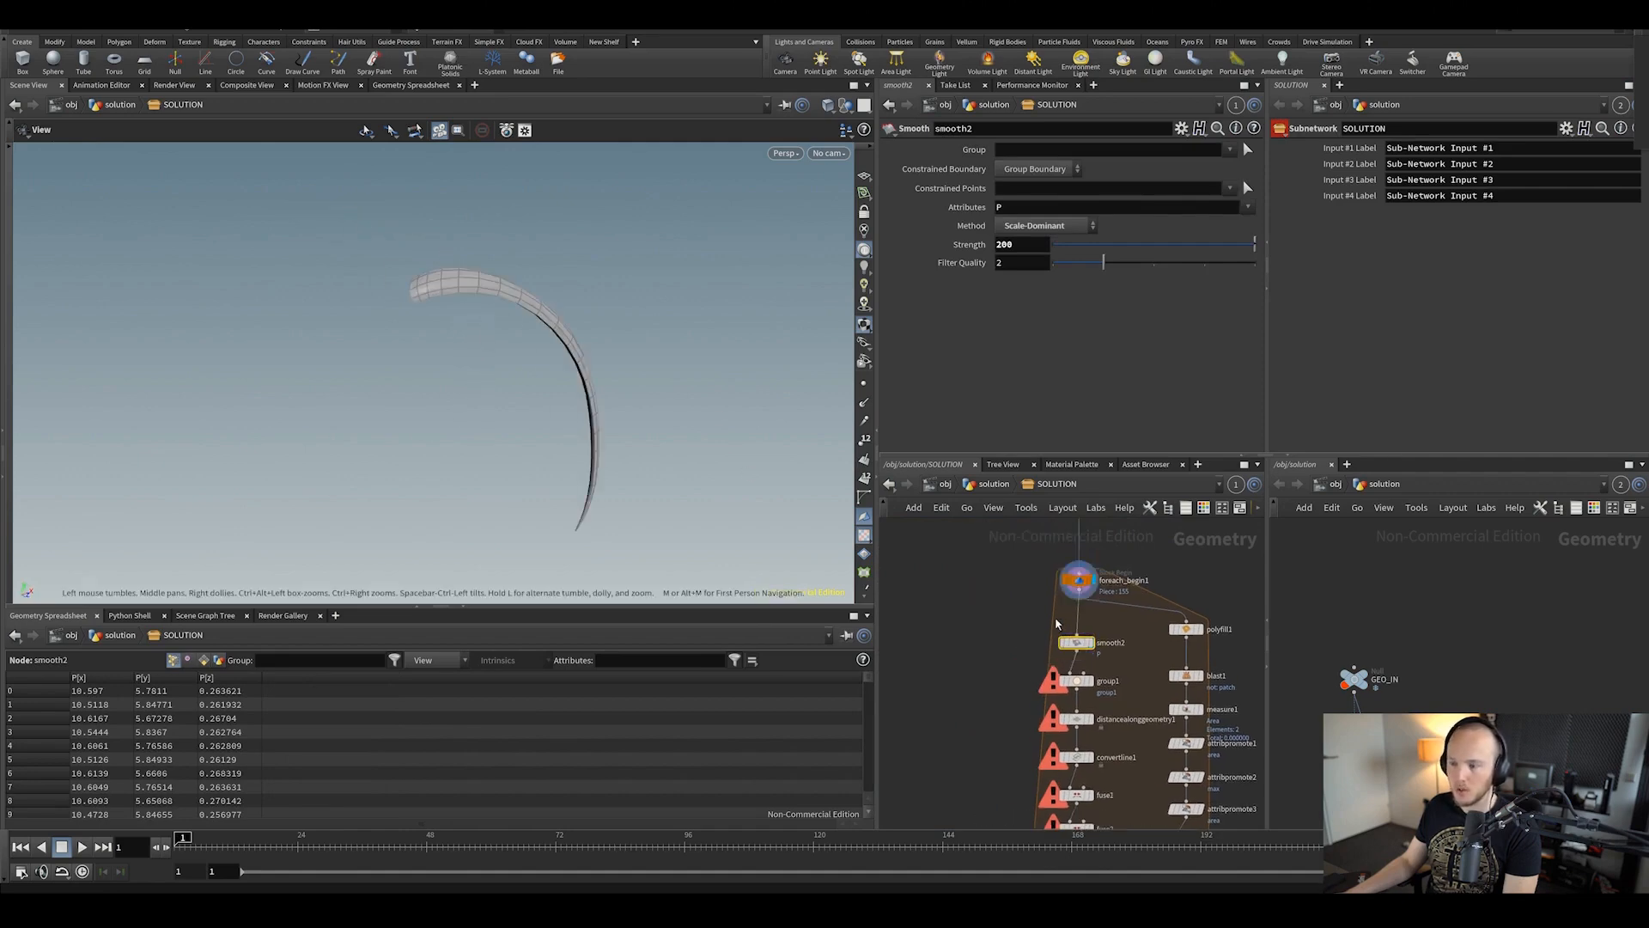
pyautogui.click(1091, 643)
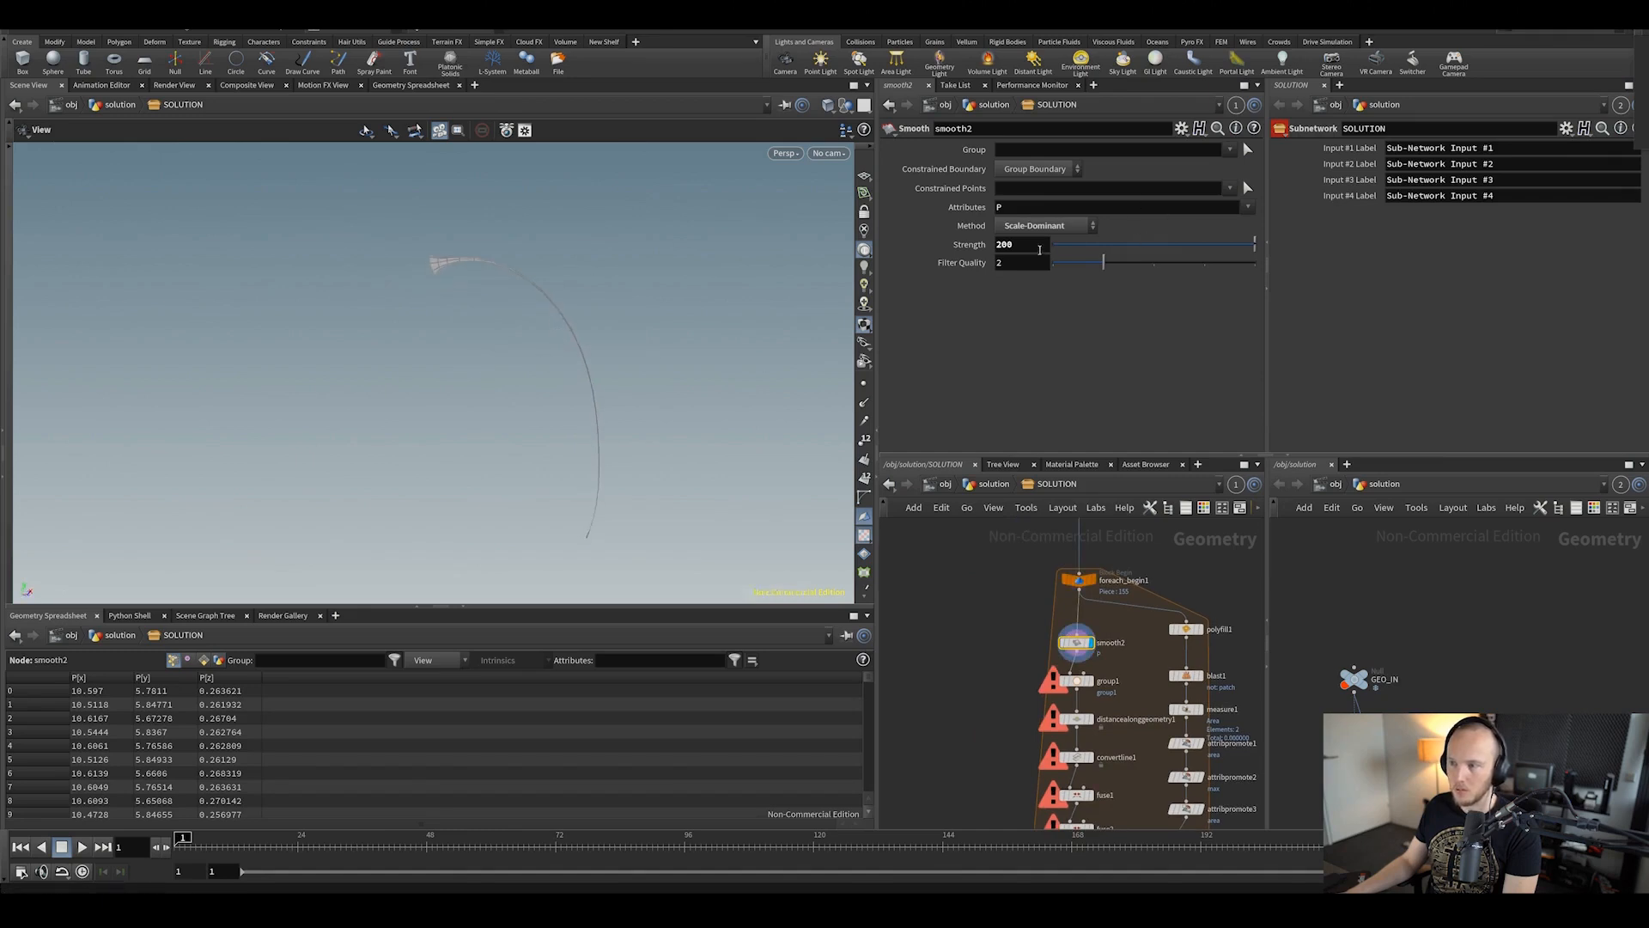
pyautogui.moveTo(1027, 244)
pyautogui.mouseDown(button='middle')
pyautogui.moveTo(1088, 225)
pyautogui.moveTo(1041, 230)
pyautogui.mouseUp(button='middle')
pyautogui.moveTo(1089, 266); pyautogui.dragTo(871, 291)
pyautogui.hotkey('ctrl', 'z')
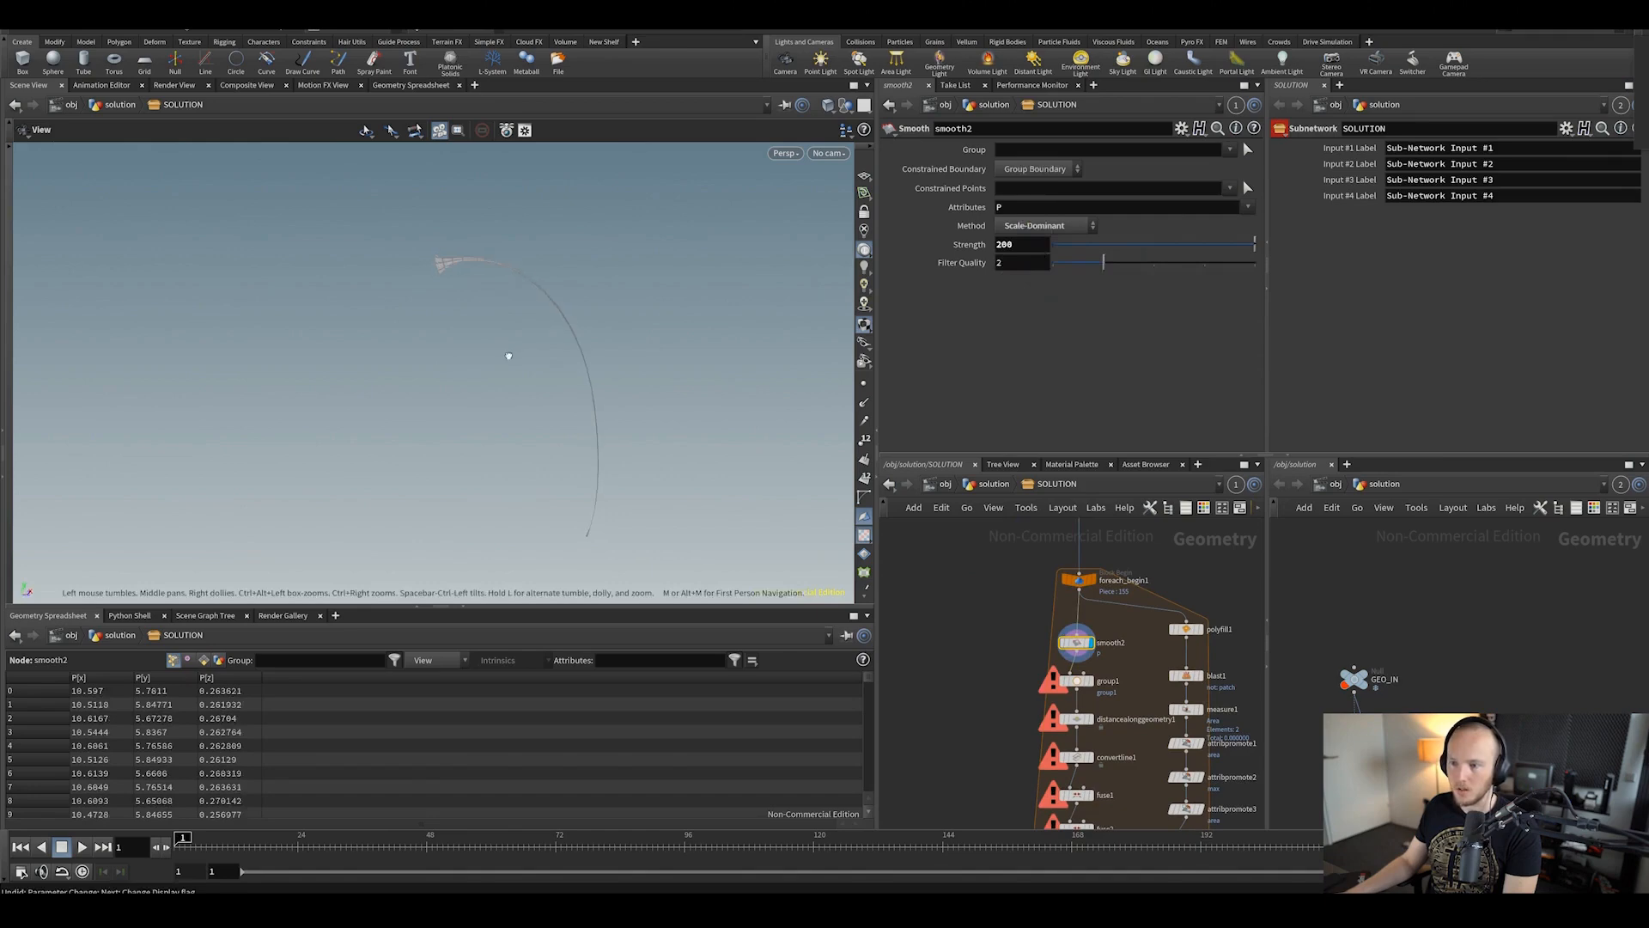
# Step: Display group1 and reduce its bounding Size to 0.05
pyautogui.click(1089, 682)
pyautogui.moveTo(1089, 682); pyautogui.dragTo(1062, 640, button='middle')
pyautogui.click(1062, 640)
pyautogui.moveTo(544, 301); pyautogui.dragTo(443, 253)
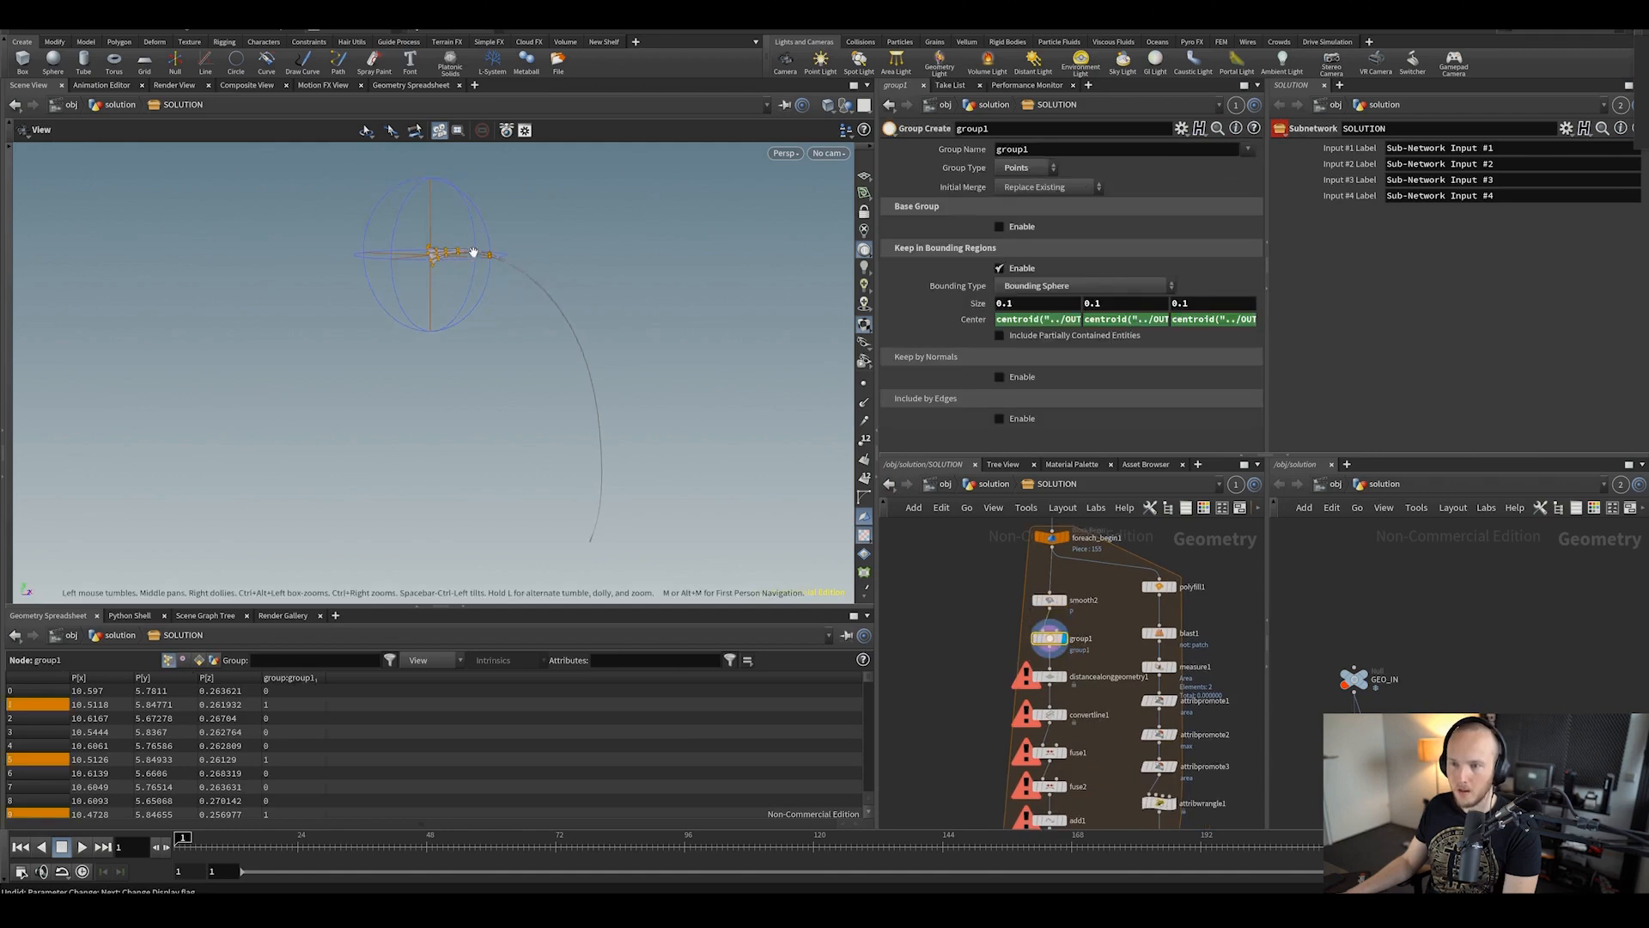
pyautogui.moveTo(978, 303); pyautogui.dragTo(935, 331, button='middle')
# Step: Display and inspect the distancealonggeometry1 and convertline1 results
pyautogui.click(1057, 680)
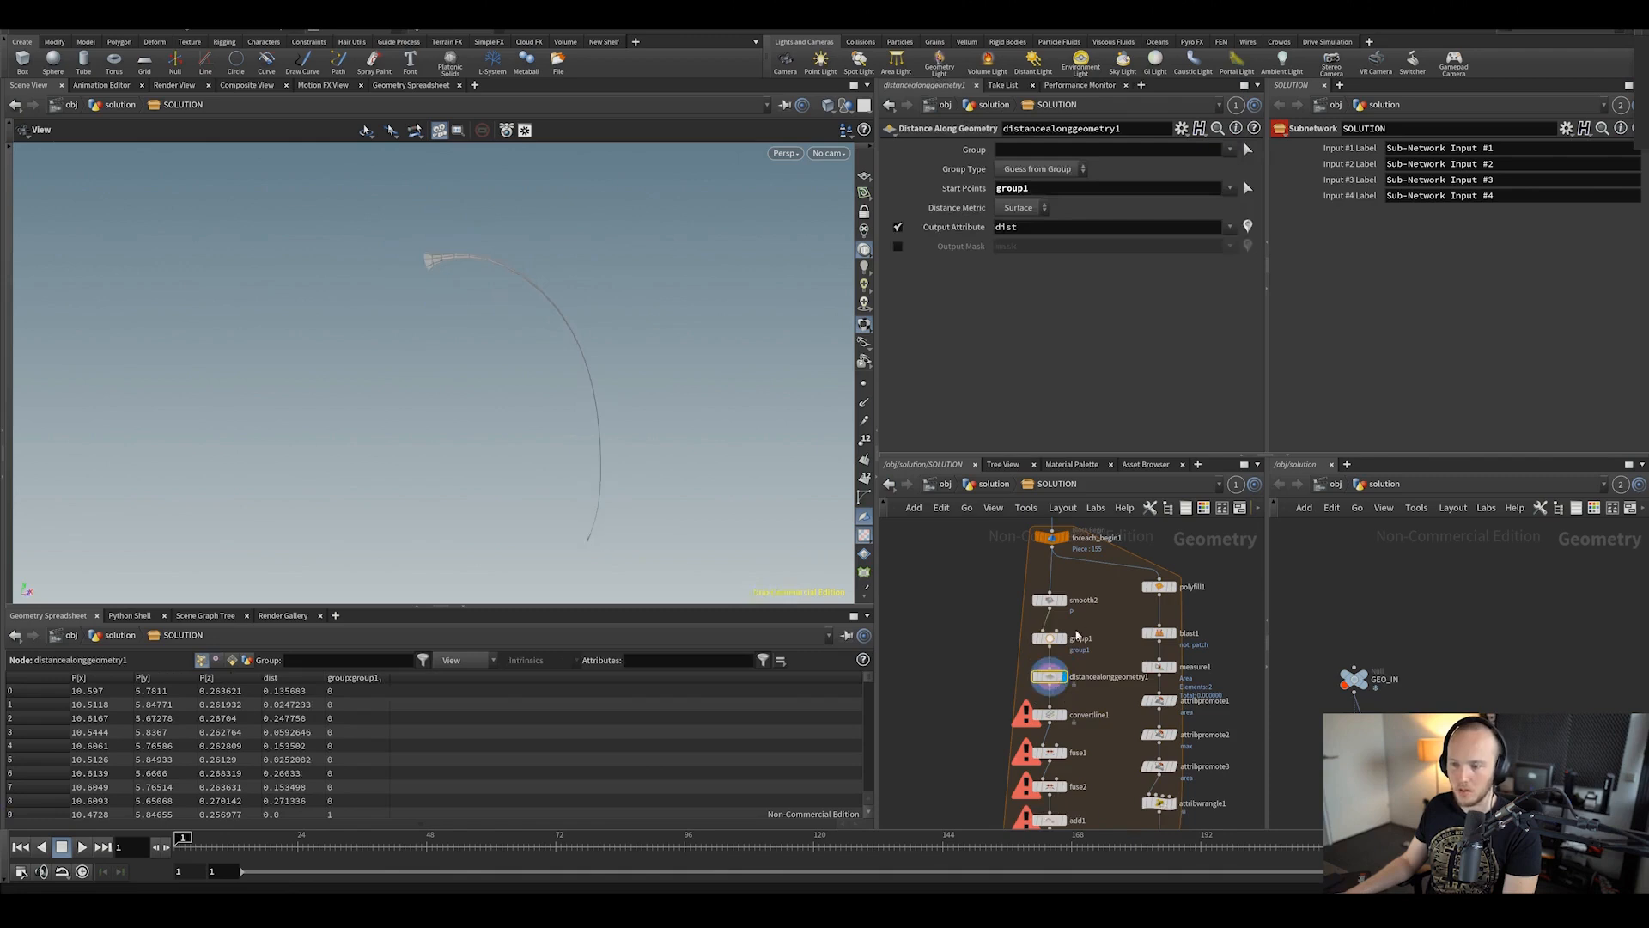
pyautogui.moveTo(1039, 710); pyautogui.dragTo(1024, 612, button='middle')
pyautogui.click(1028, 615)
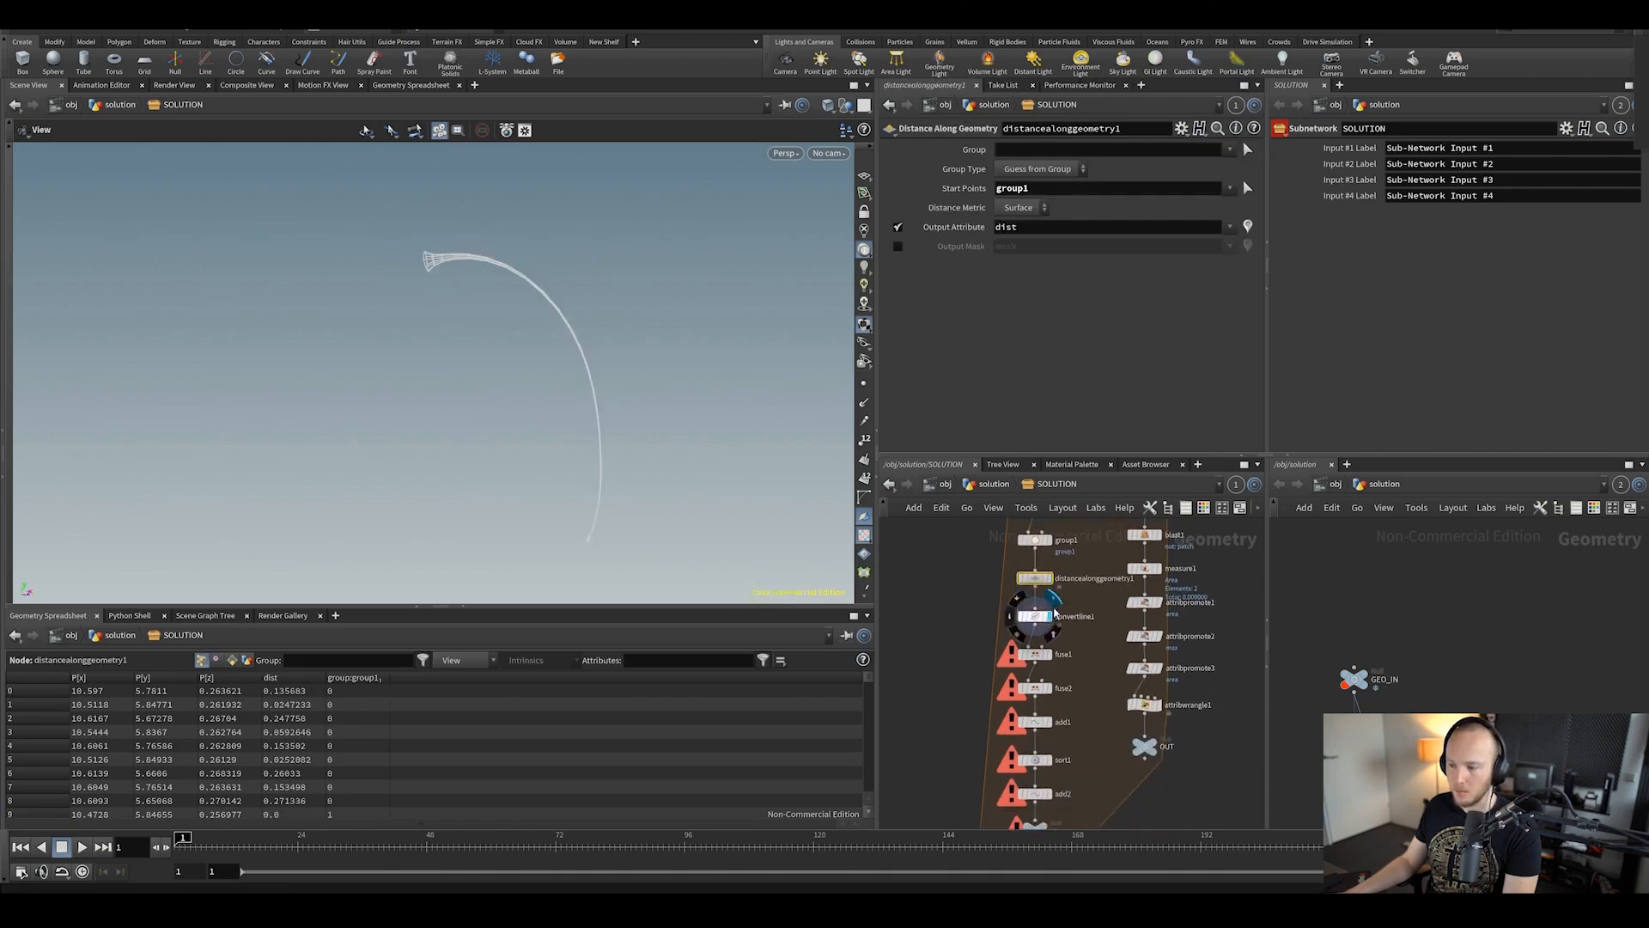
pyautogui.moveTo(640, 361); pyautogui.dragTo(456, 217)
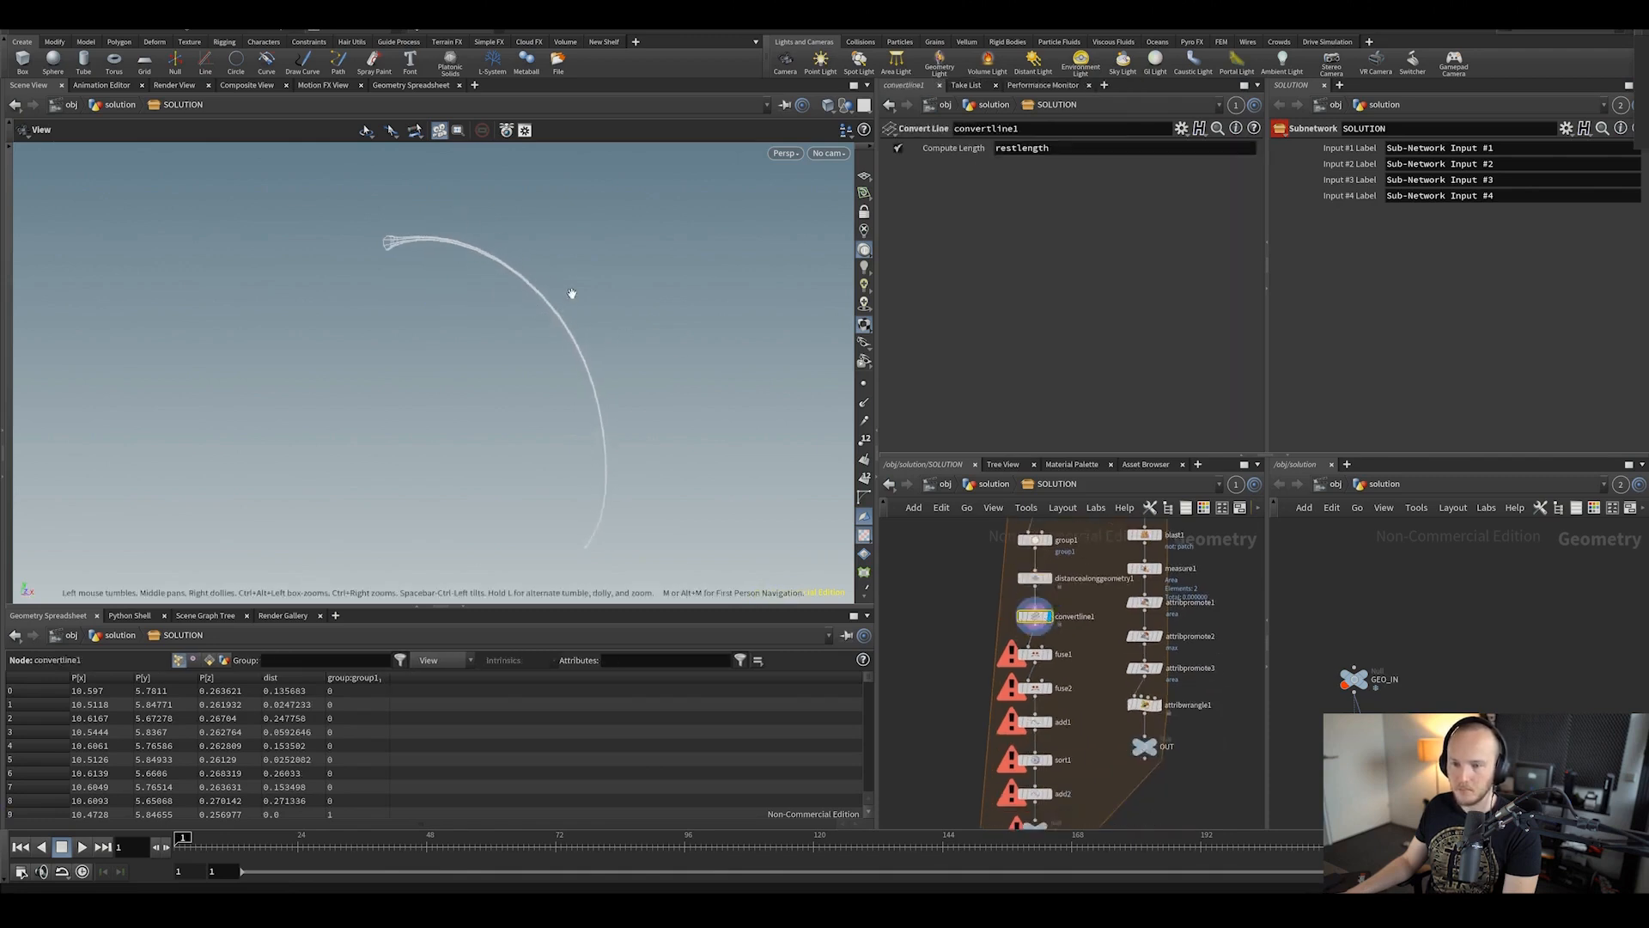
# Step: Lower fuse1's Snap Distance to 0.0085241 and inspect fuse2's fused polyline points
pyautogui.click(1049, 688)
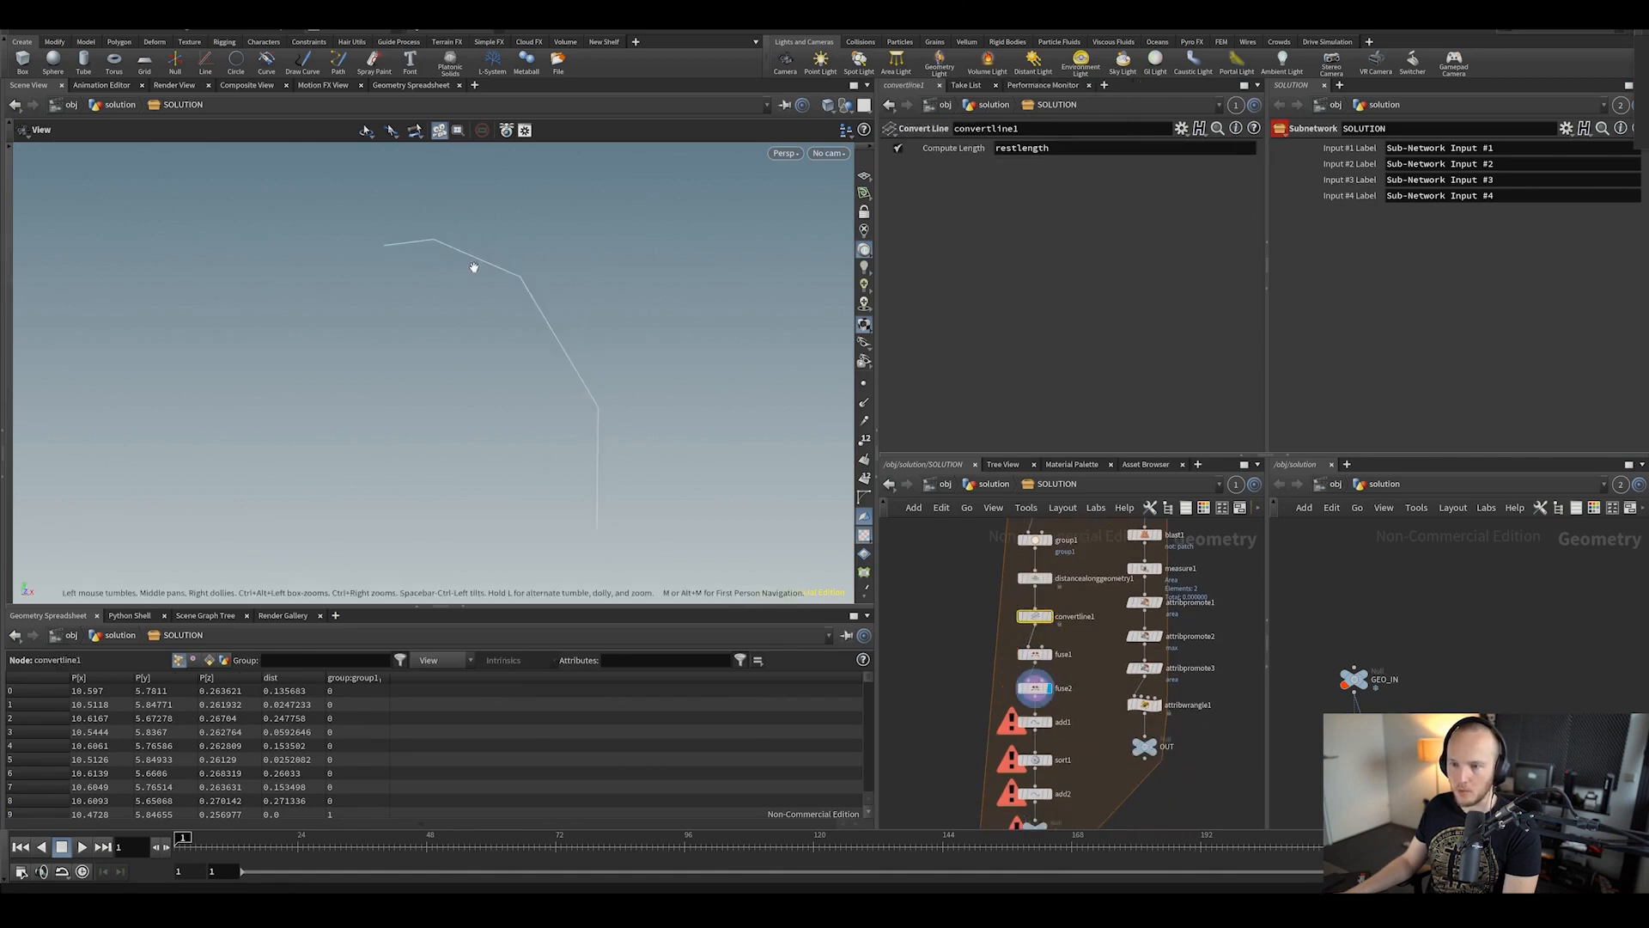
pyautogui.scroll(2, 1035, 655)
pyautogui.click(1034, 655)
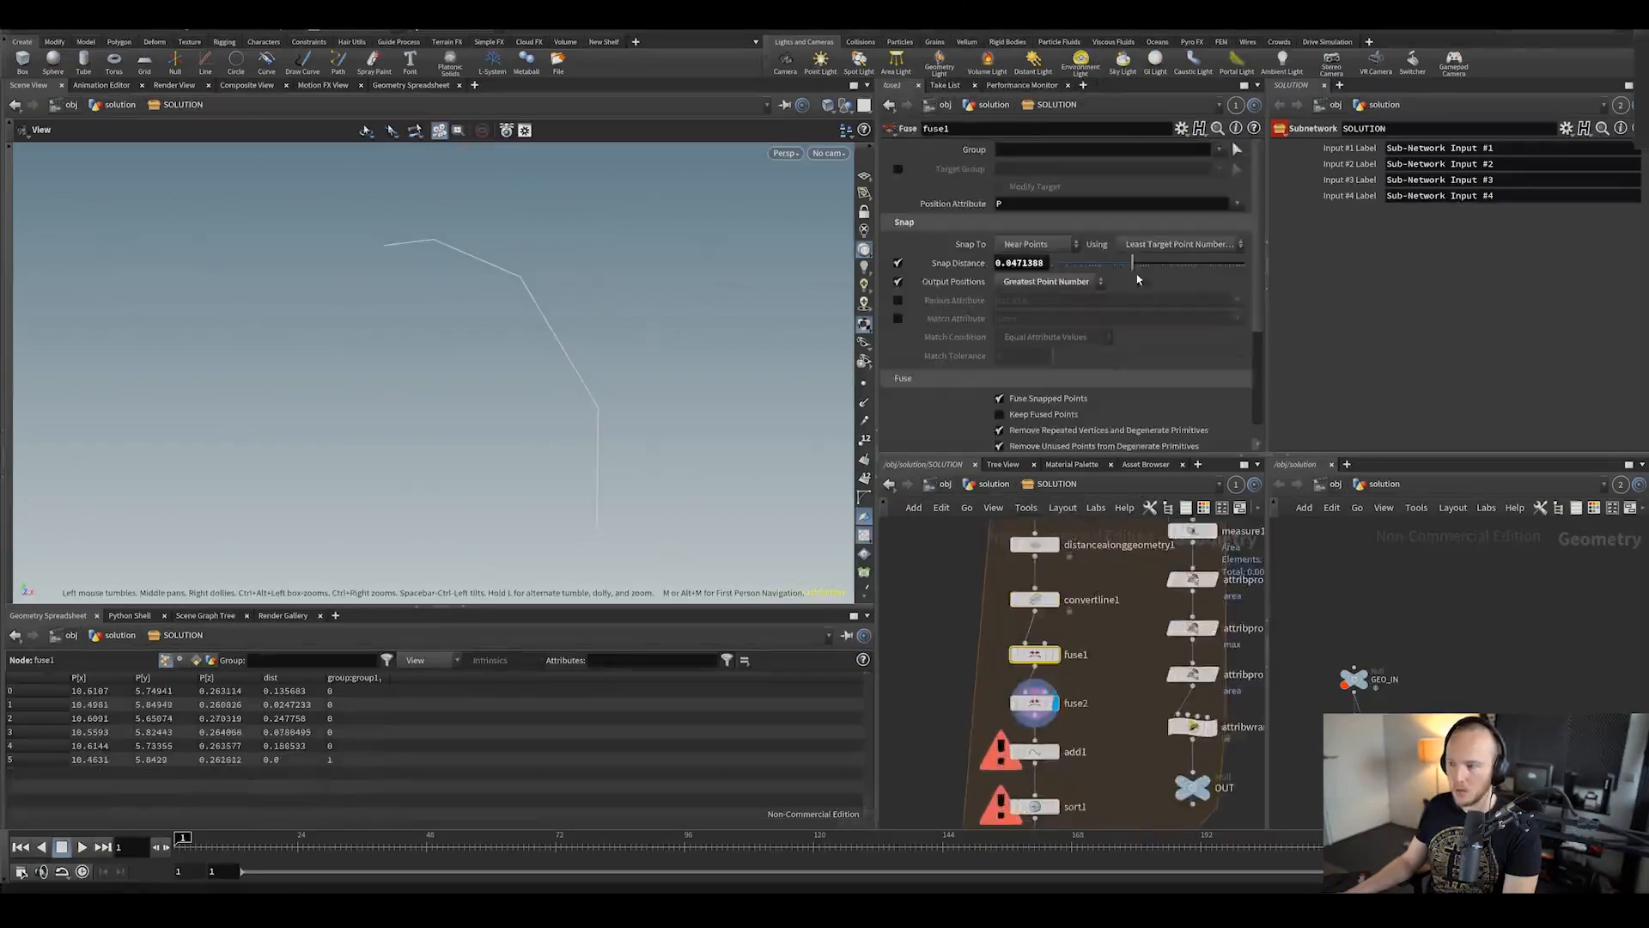
pyautogui.moveTo(1133, 263); pyautogui.dragTo(1097, 263)
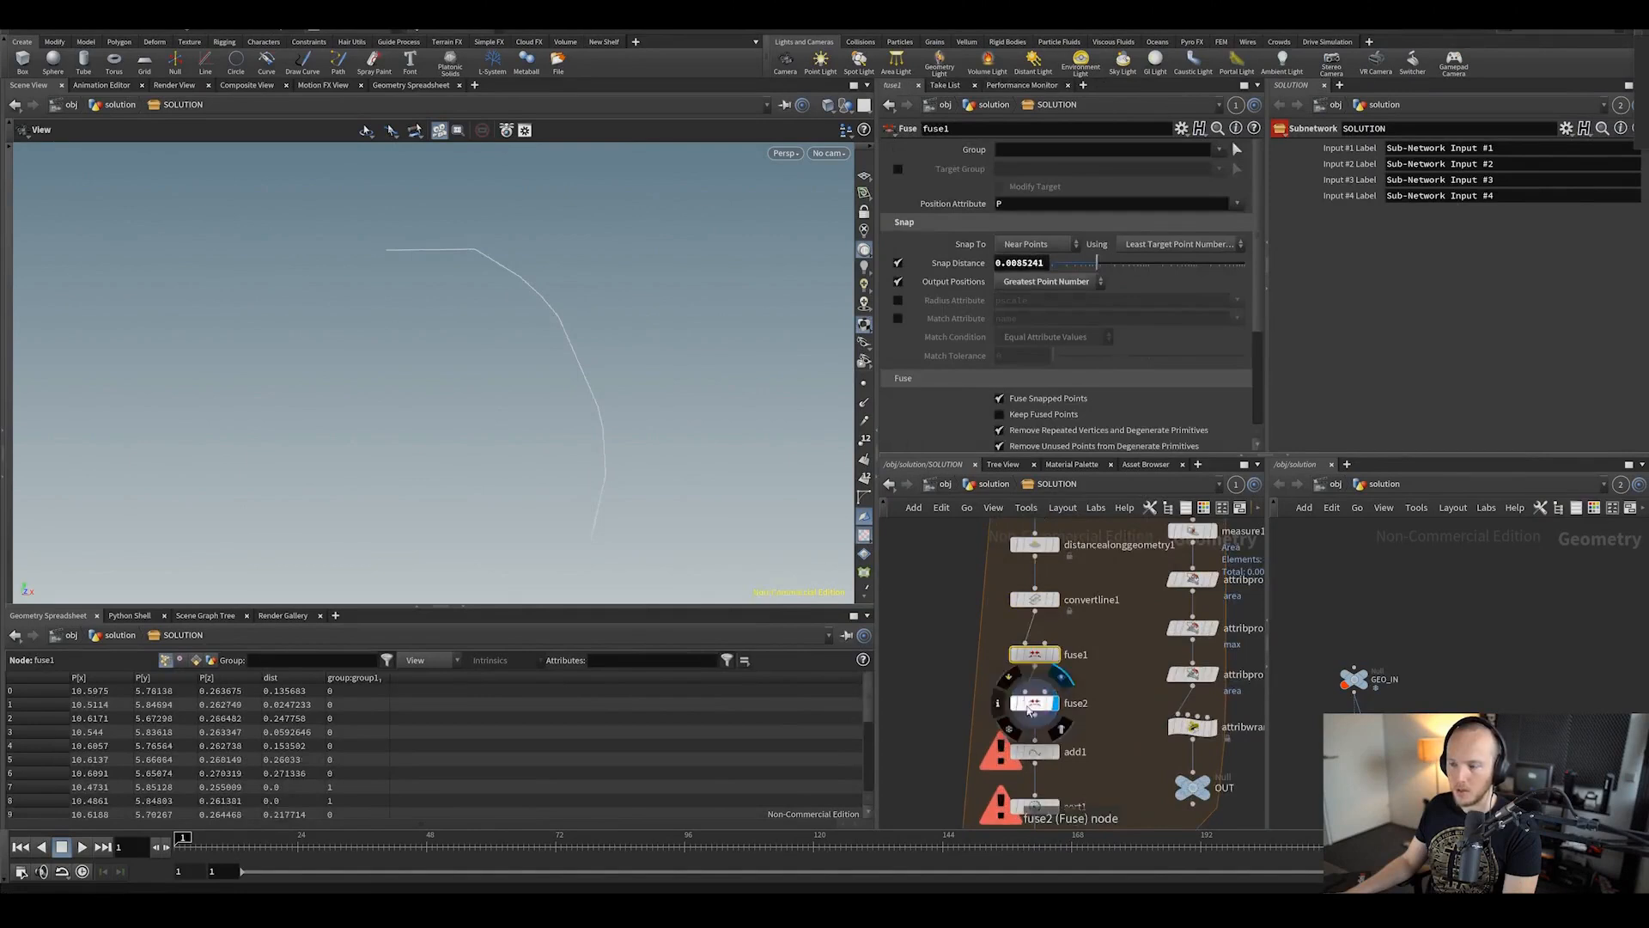
pyautogui.click(1031, 704)
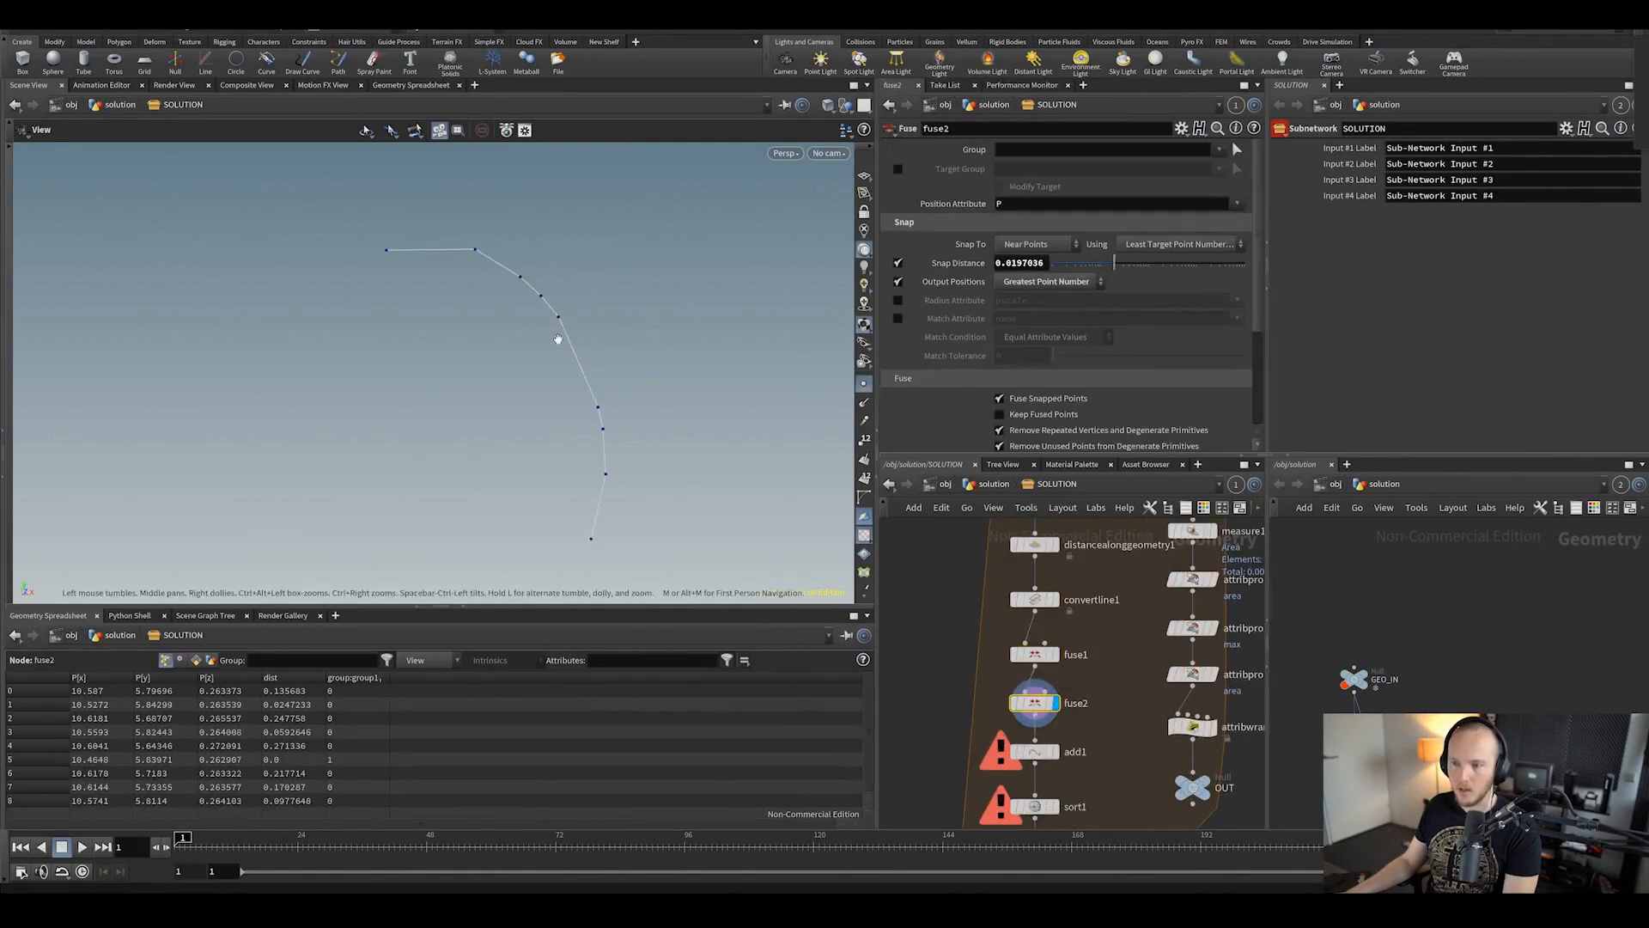
# Step: Display add1's points, sort1's sorted result and add2's points joined into a polyline
pyautogui.moveTo(972, 701); pyautogui.dragTo(962, 578, button='middle')
pyautogui.click(1044, 625)
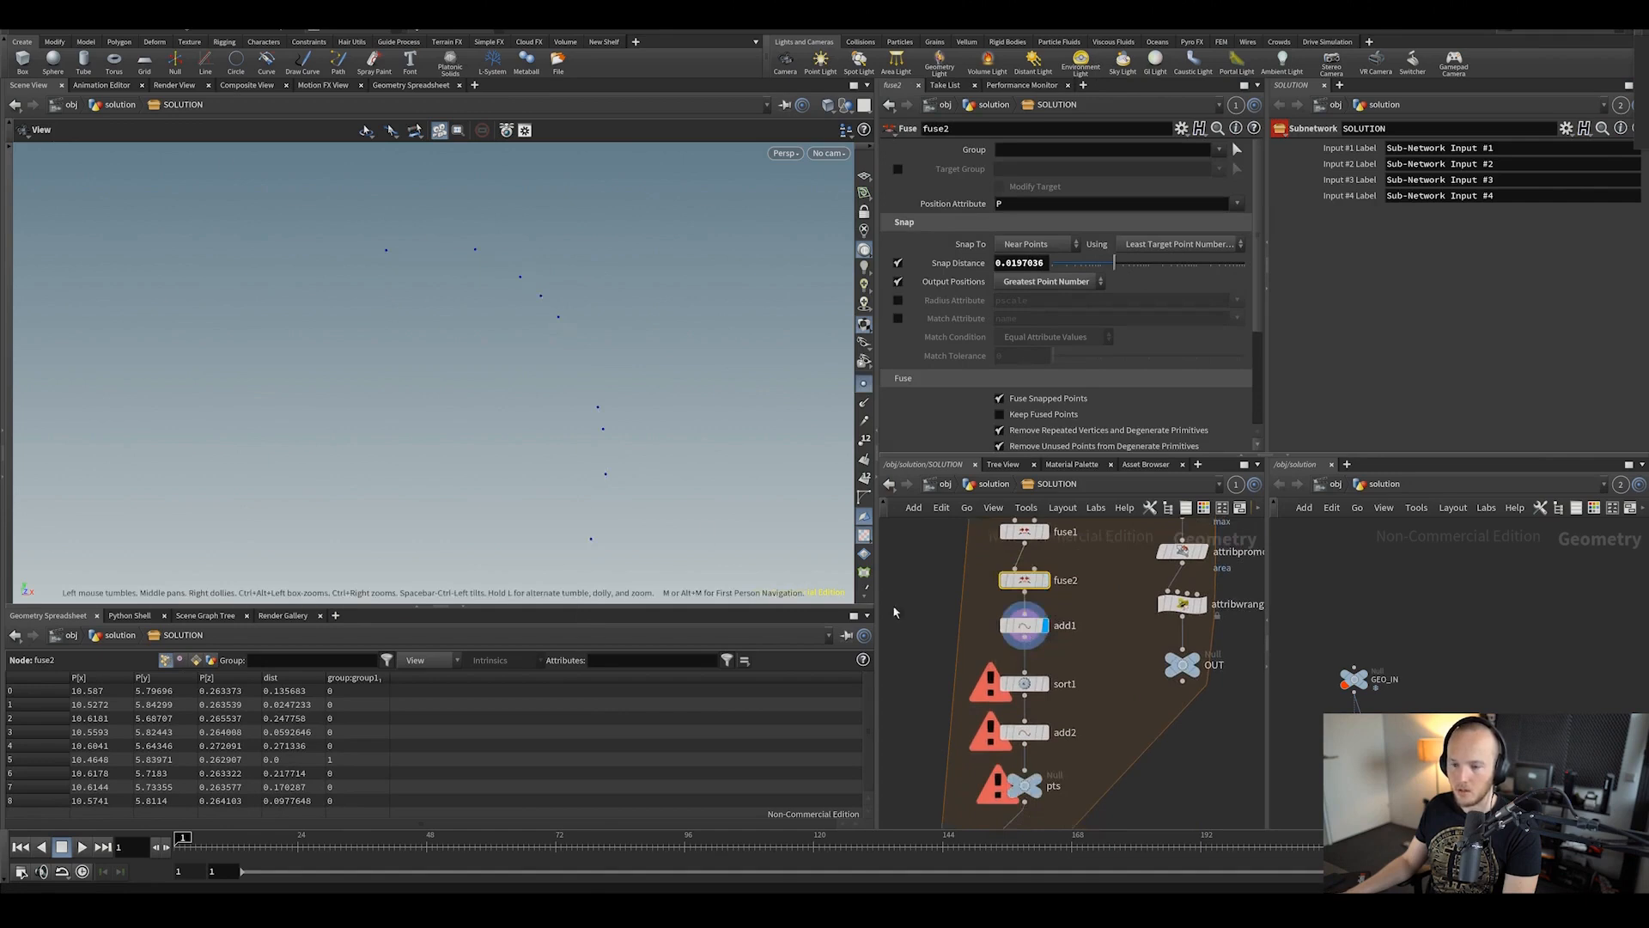
pyautogui.click(1043, 684)
pyautogui.click(1022, 683)
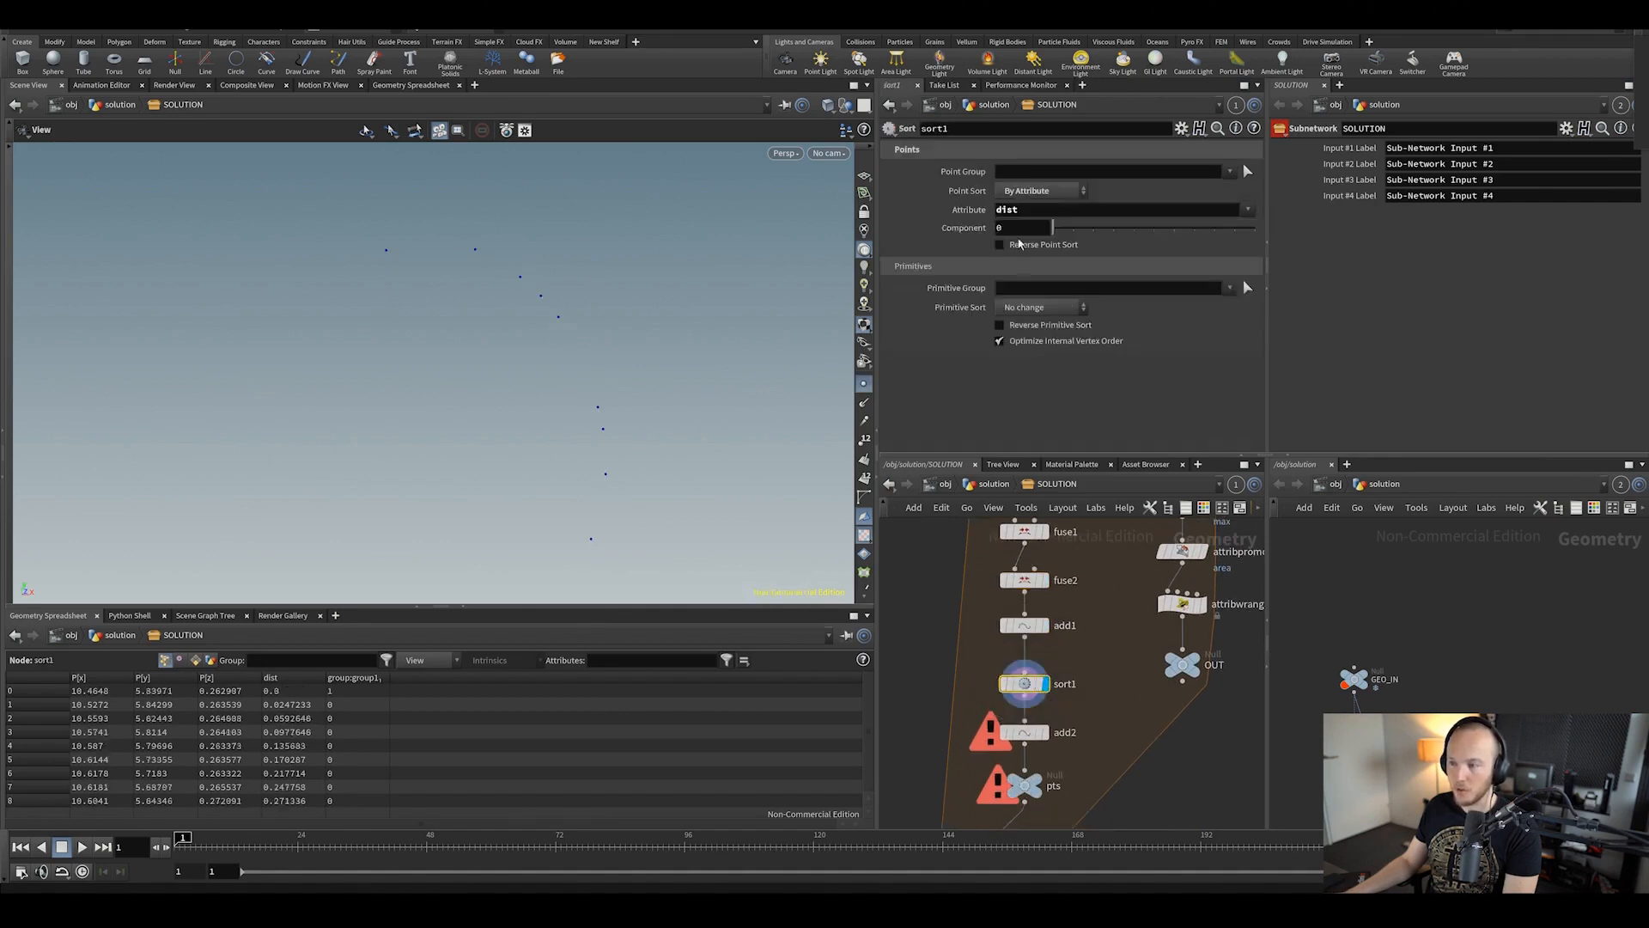
pyautogui.moveTo(965, 533); pyautogui.dragTo(985, 652, button='middle')
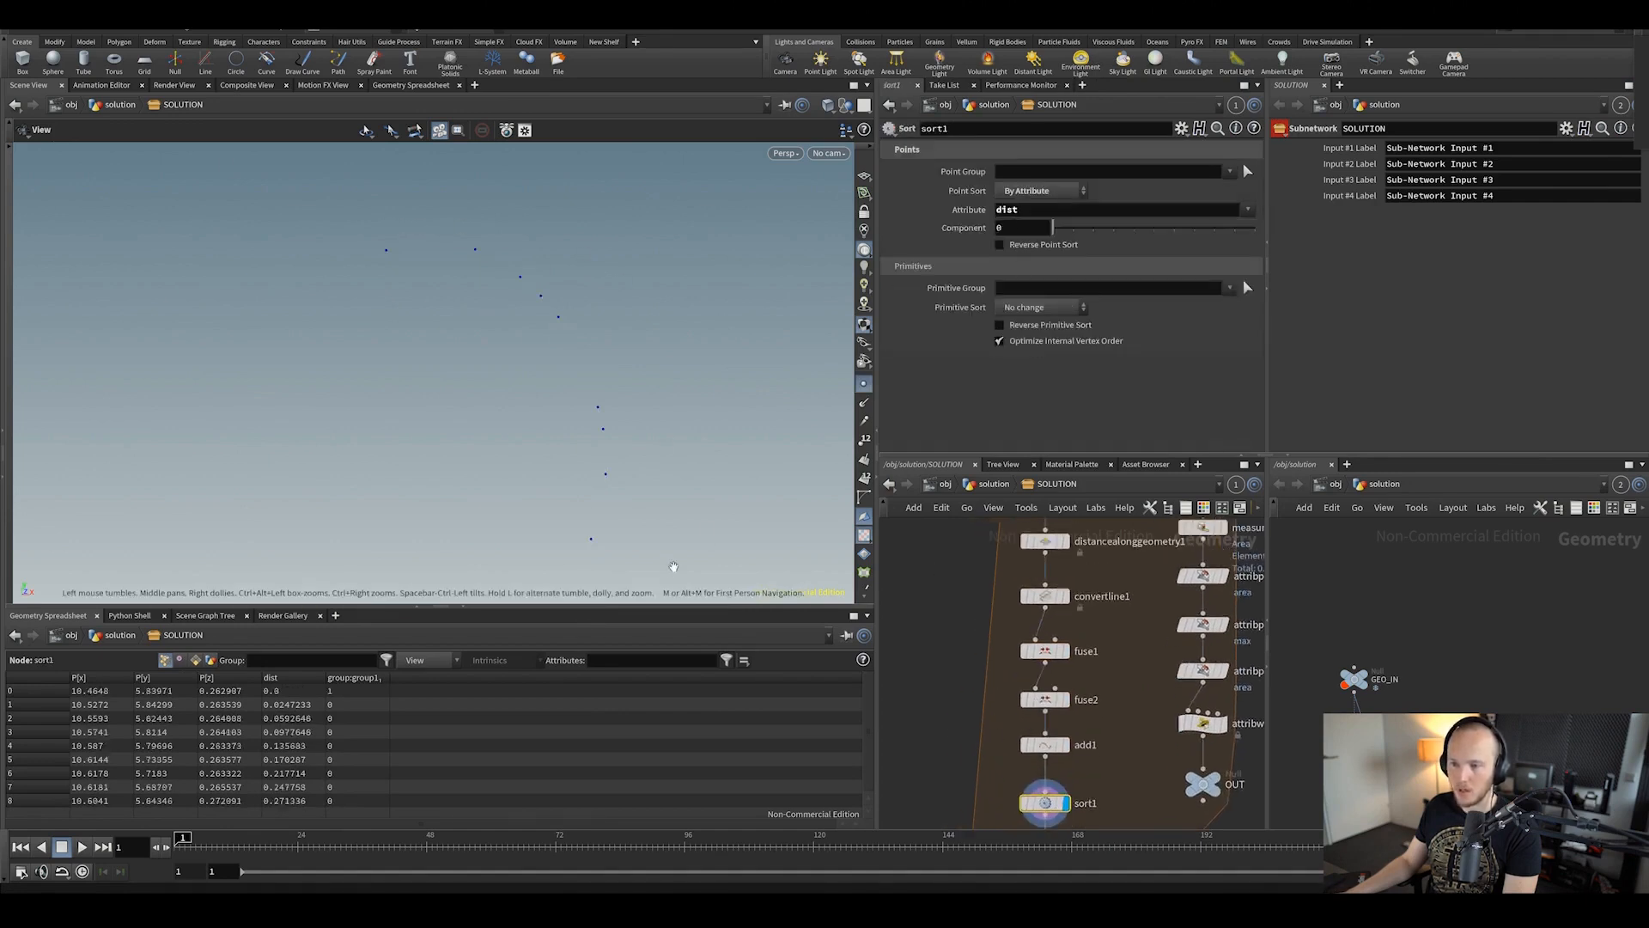
pyautogui.moveTo(930, 702); pyautogui.dragTo(941, 597, button='middle')
pyautogui.click(1075, 745)
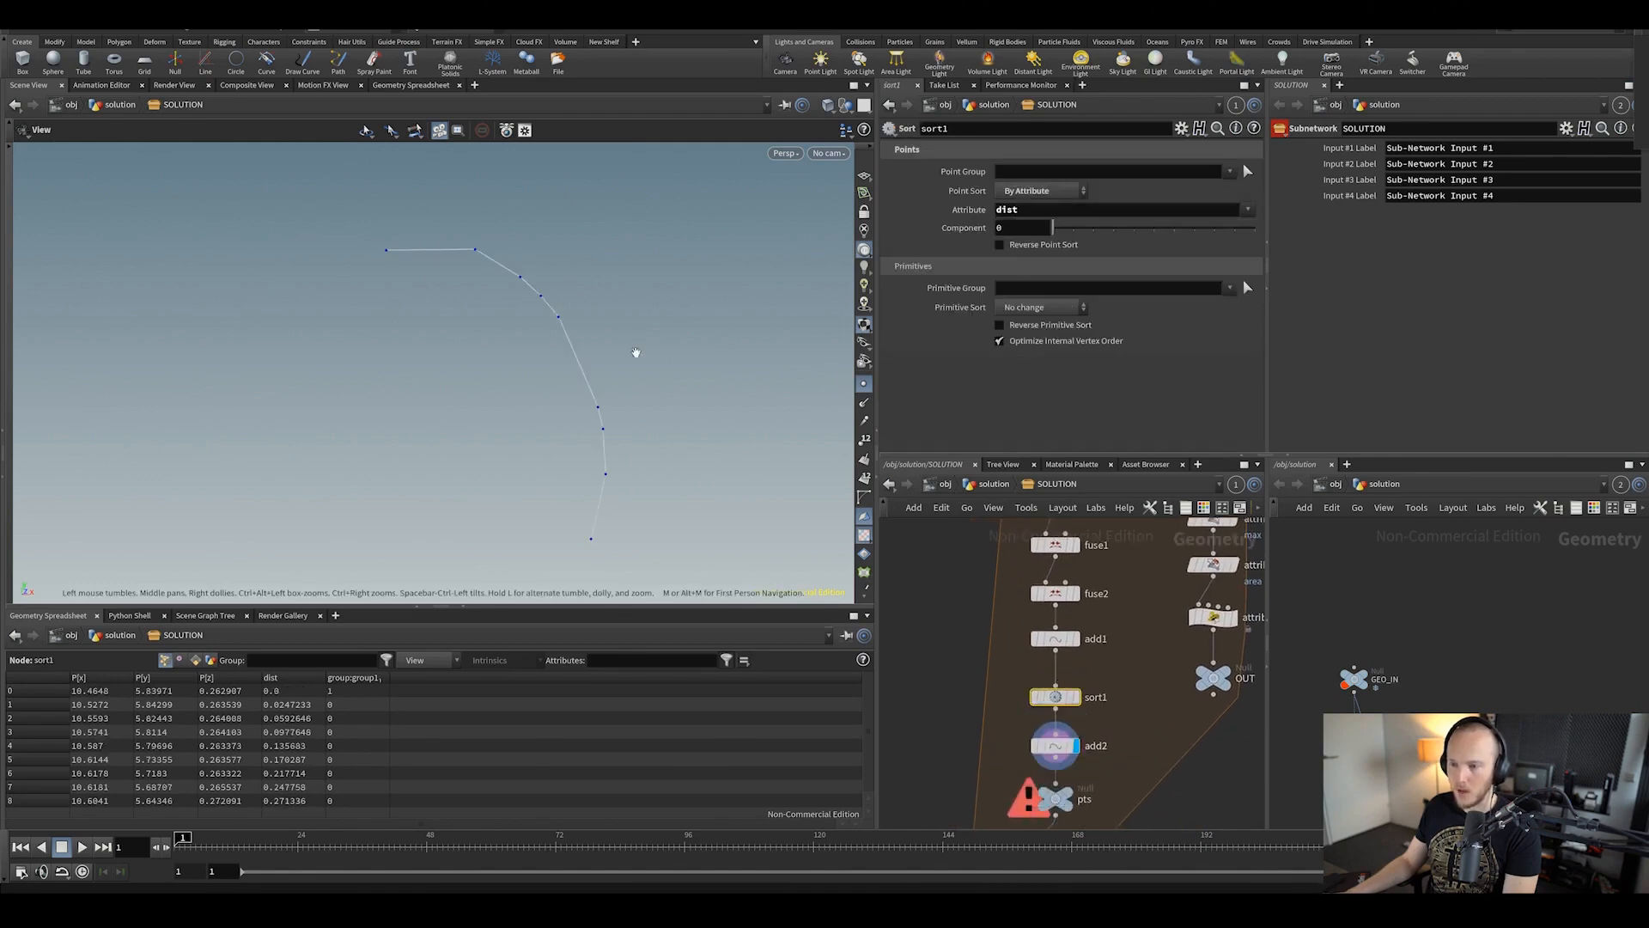
pyautogui.moveTo(1038, 791); pyautogui.dragTo(1048, 732, button='middle')
pyautogui.moveTo(1118, 580); pyautogui.dragTo(1101, 677, button='middle')
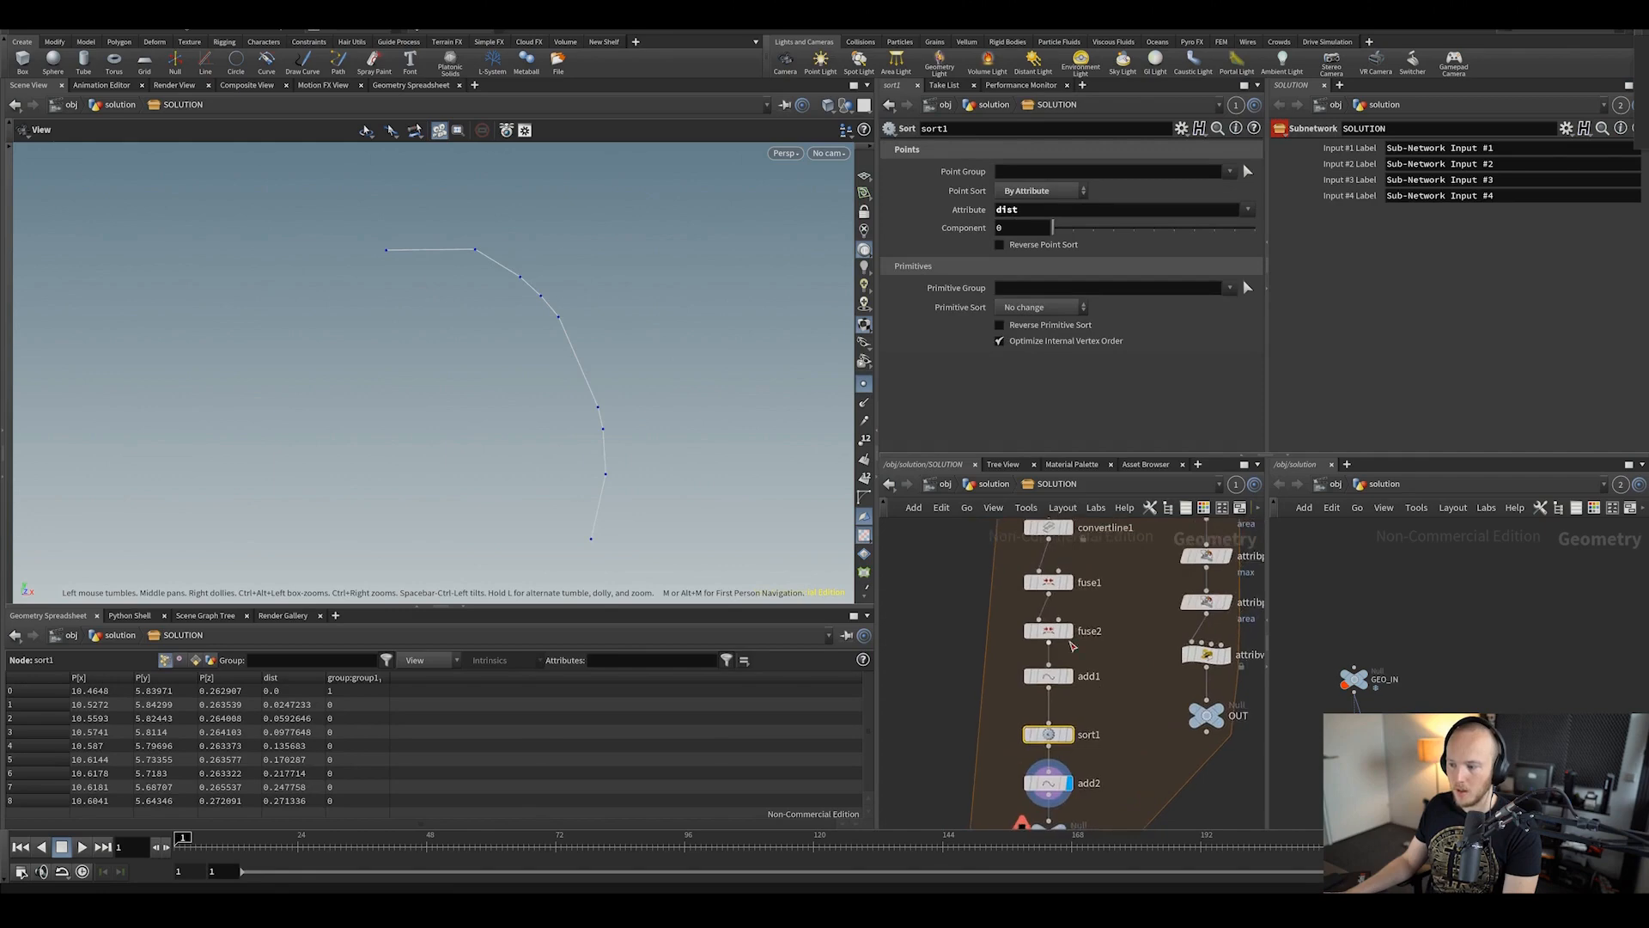
# Step: Check node info for fuse2, sort1, add2 and foreach_end1, stopping foreach_end1's long cook
pyautogui.middleClick(1064, 635)
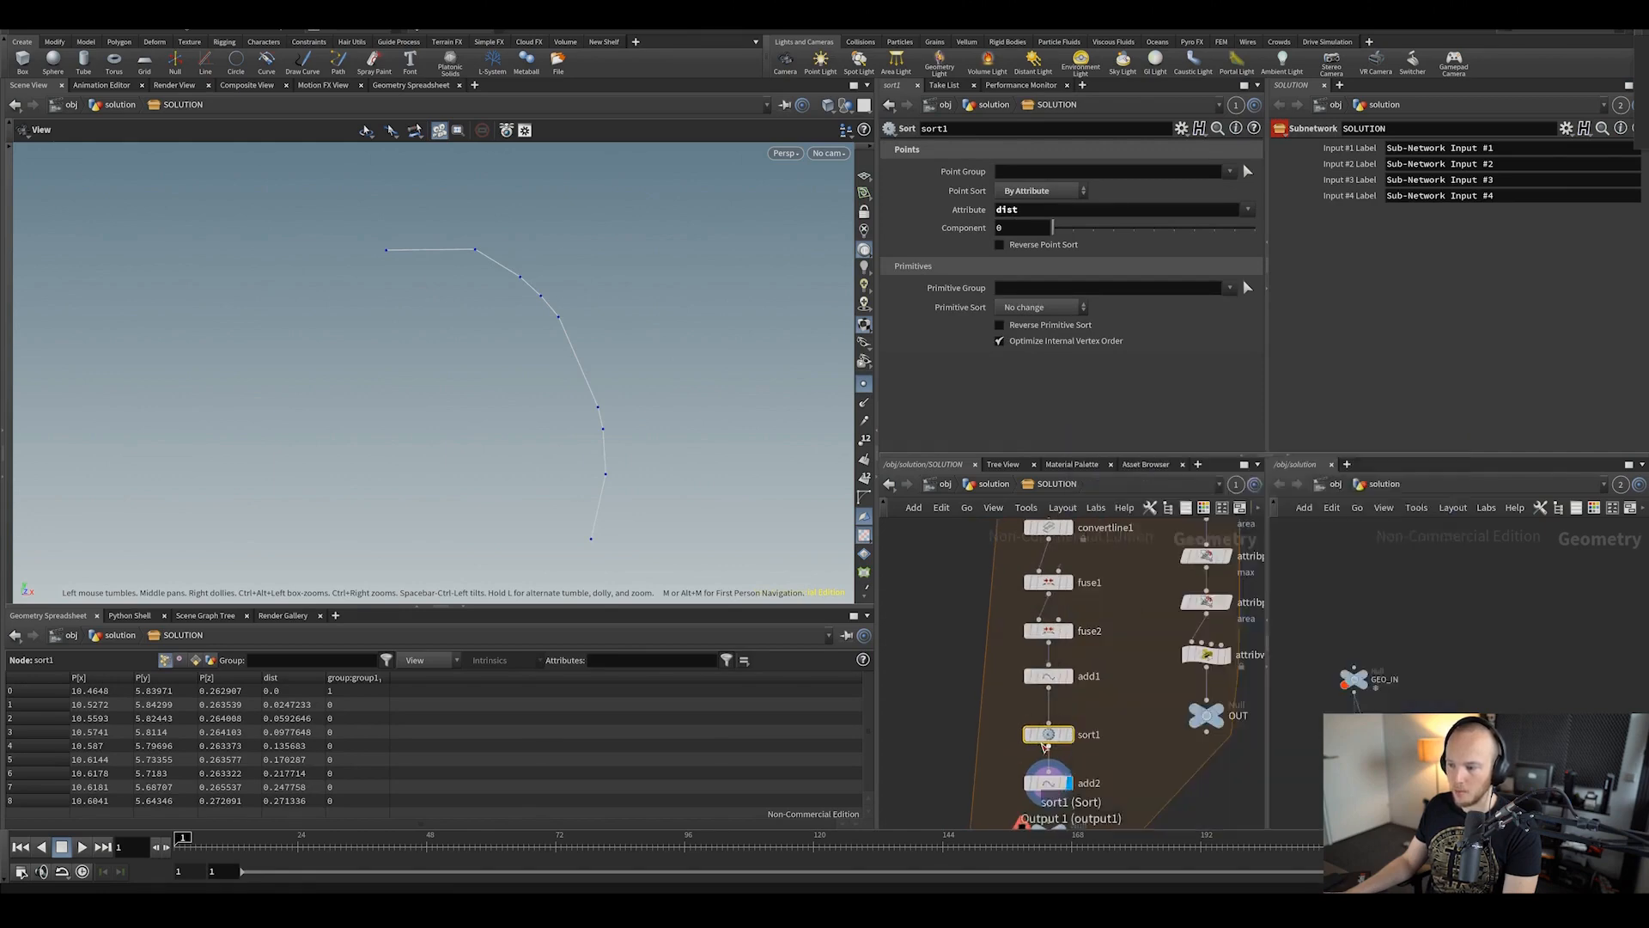
pyautogui.middleClick(1041, 738)
pyautogui.moveTo(1074, 767); pyautogui.dragTo(1098, 691, button='middle')
pyautogui.middleClick(1094, 697)
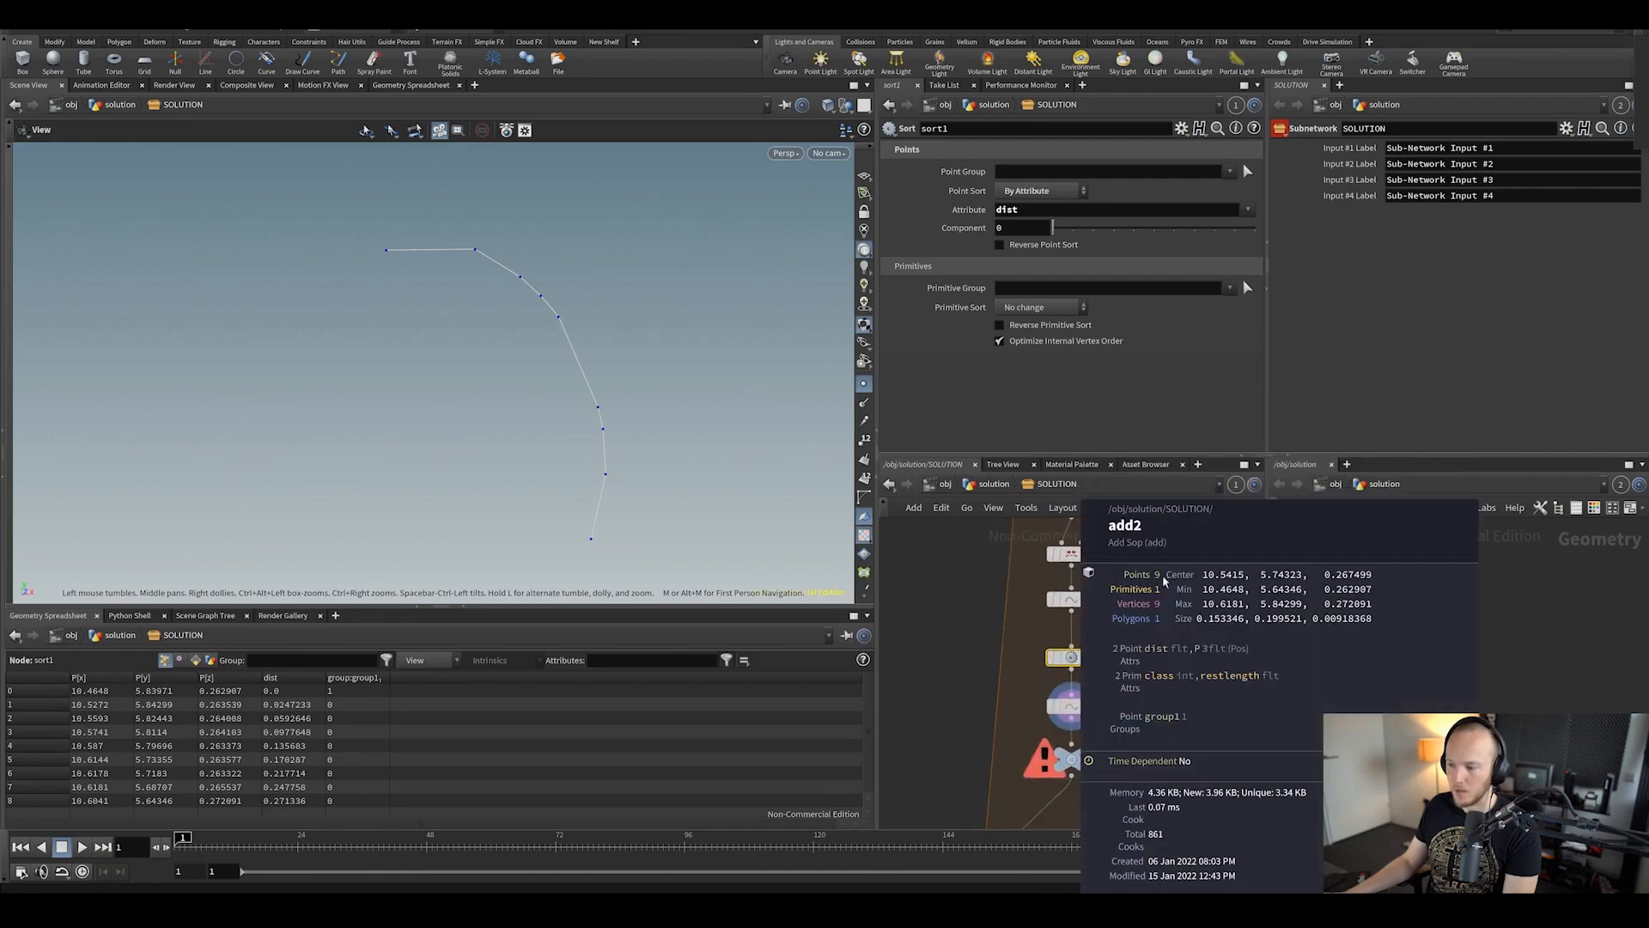
pyautogui.click(1067, 707)
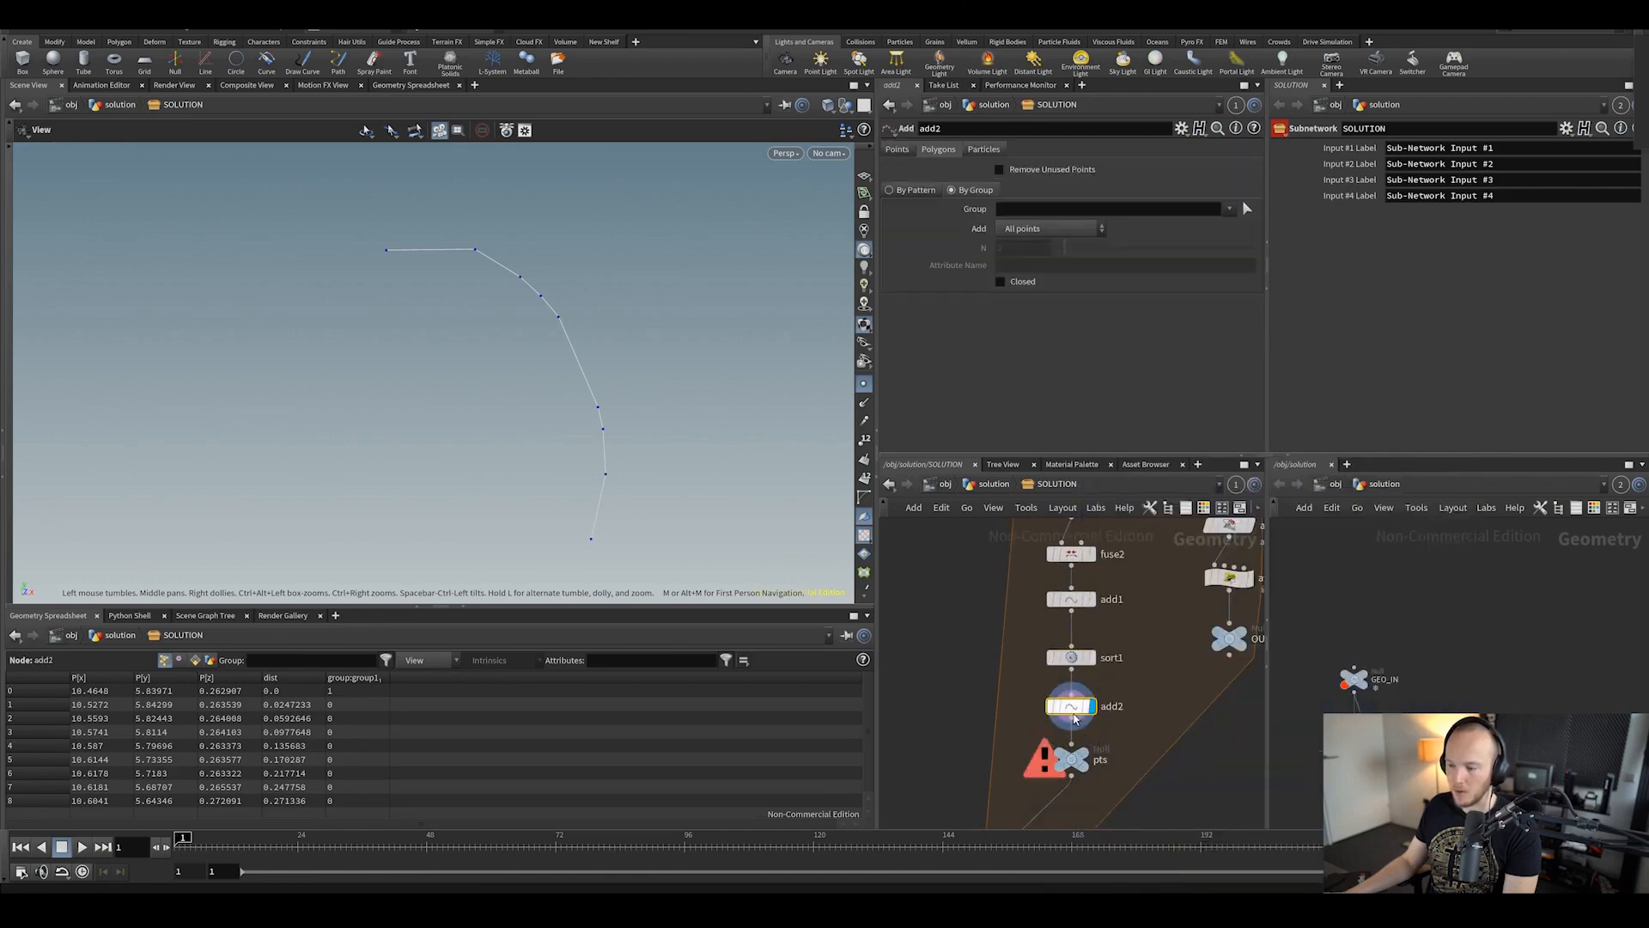
pyautogui.middleClick(1084, 660)
pyautogui.moveTo(1061, 817); pyautogui.dragTo(1095, 710, button='middle')
pyautogui.scroll(-3, 1095, 709)
pyautogui.middleClick(1074, 721)
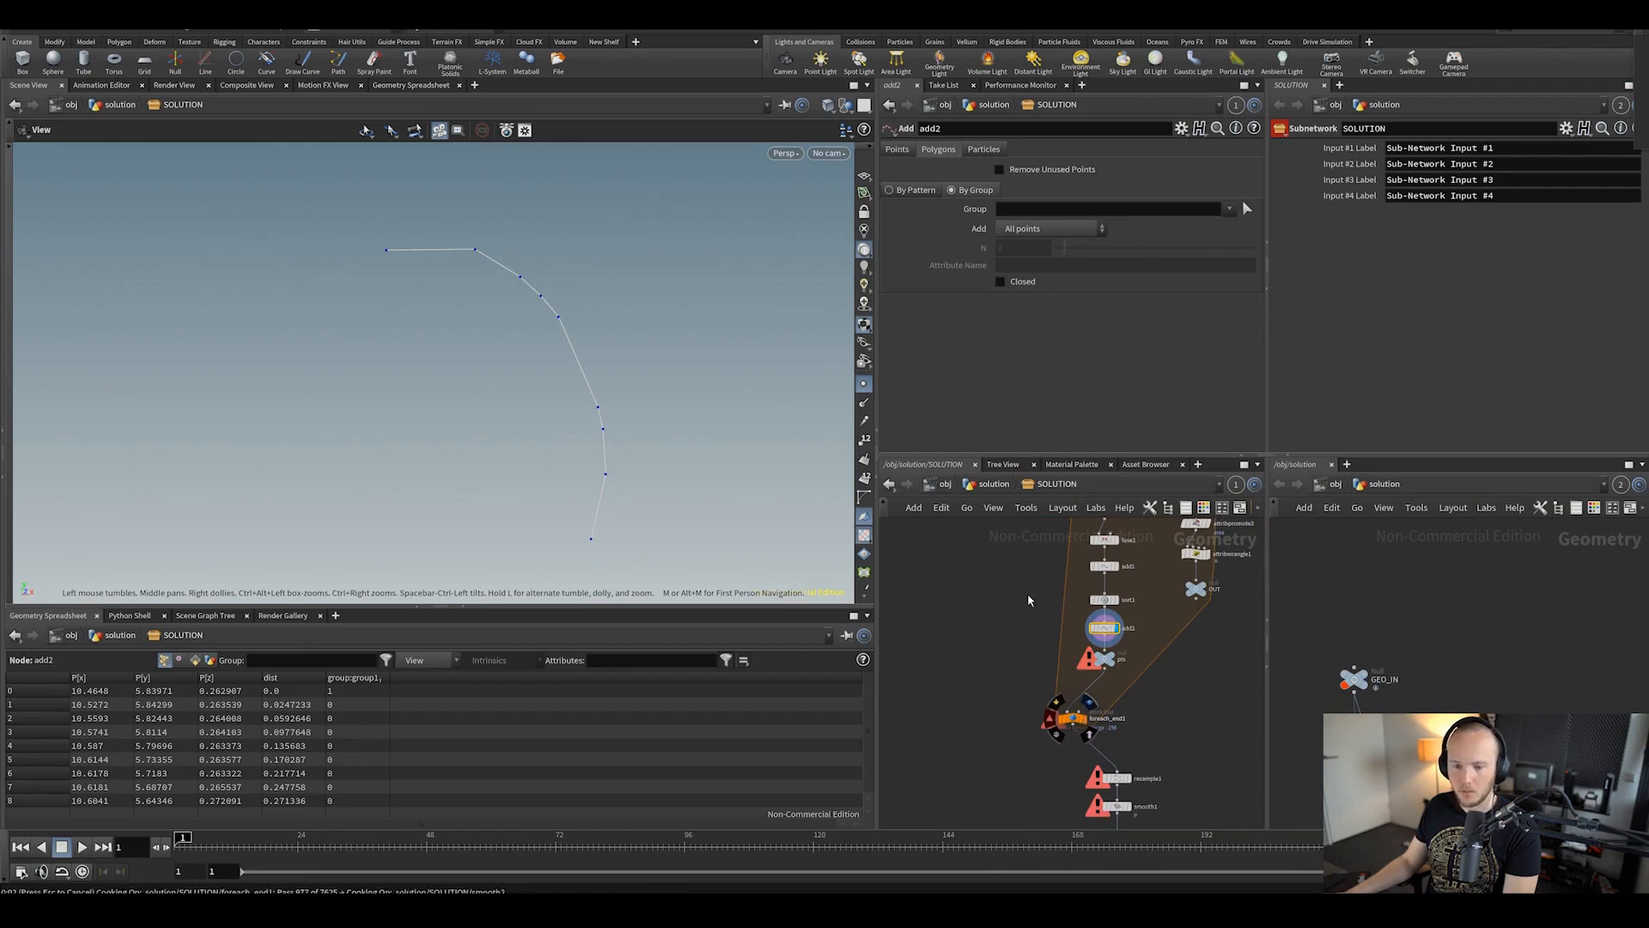
pyautogui.press('Escape')
pyautogui.moveTo(1036, 582); pyautogui.dragTo(1028, 635, button='middle')
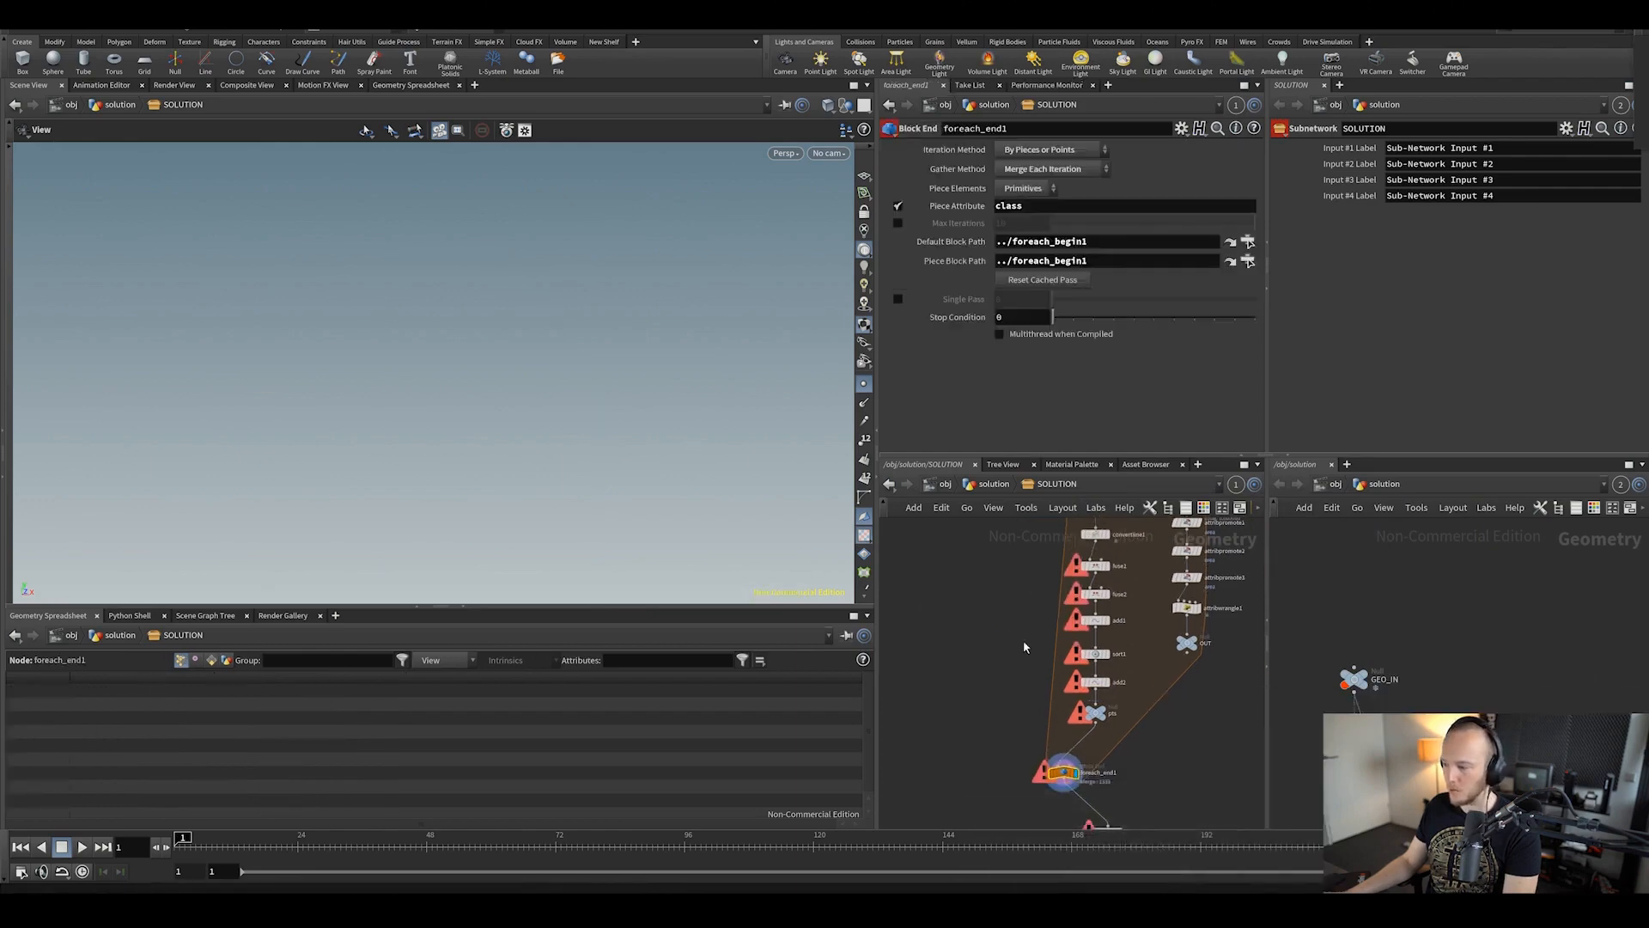
# Step: Go up to the solution level and set switch1's Select Input to 0
pyautogui.scroll(-2, 938, 633)
pyautogui.press('u')
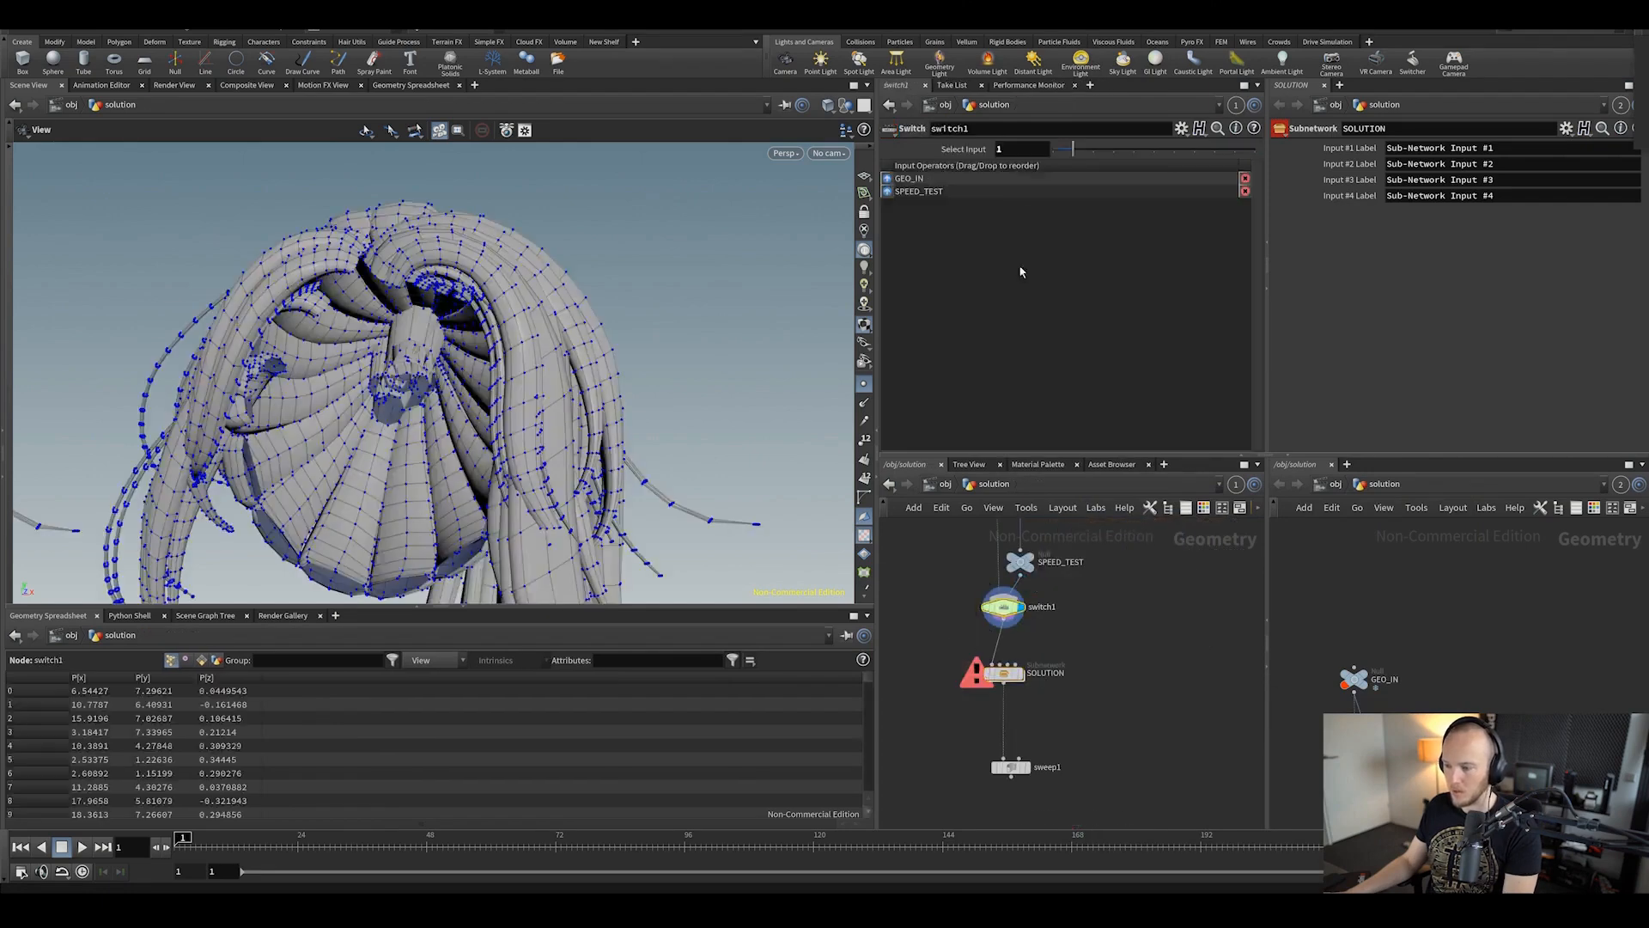
pyautogui.click(1004, 608)
pyautogui.doubleClick(1046, 150)
pyautogui.write('0')
pyautogui.press('Return')
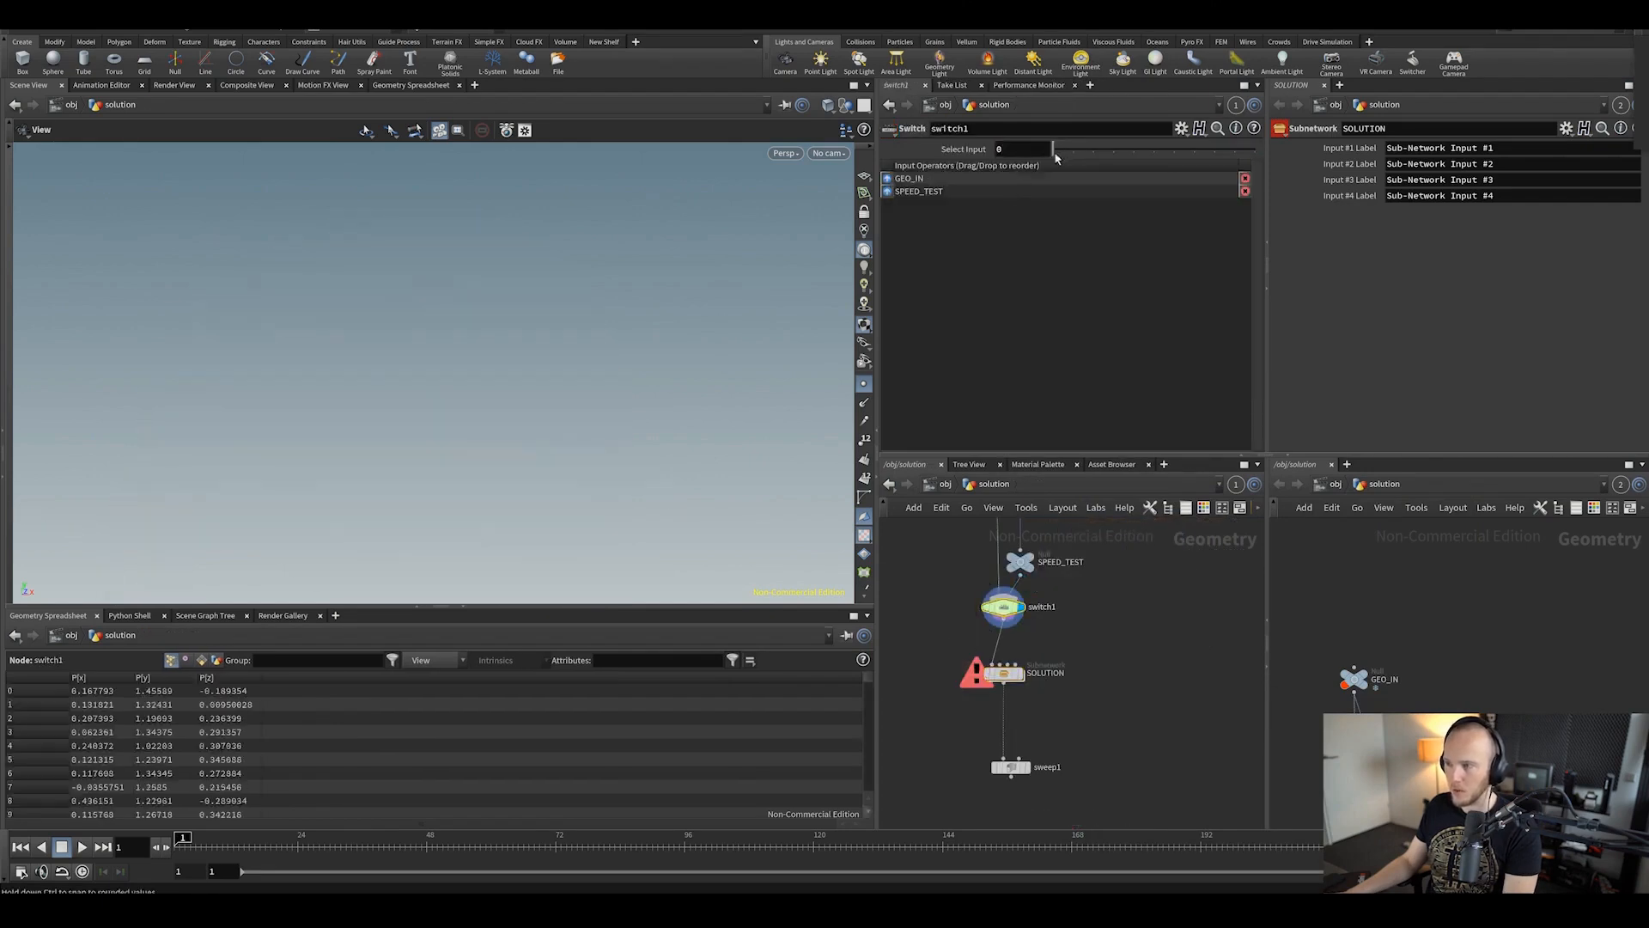
# Step: Inside the SOLUTION subnet, hide point markers, display smooth1 and orbit around the hair curves
pyautogui.doubleClick(1007, 675)
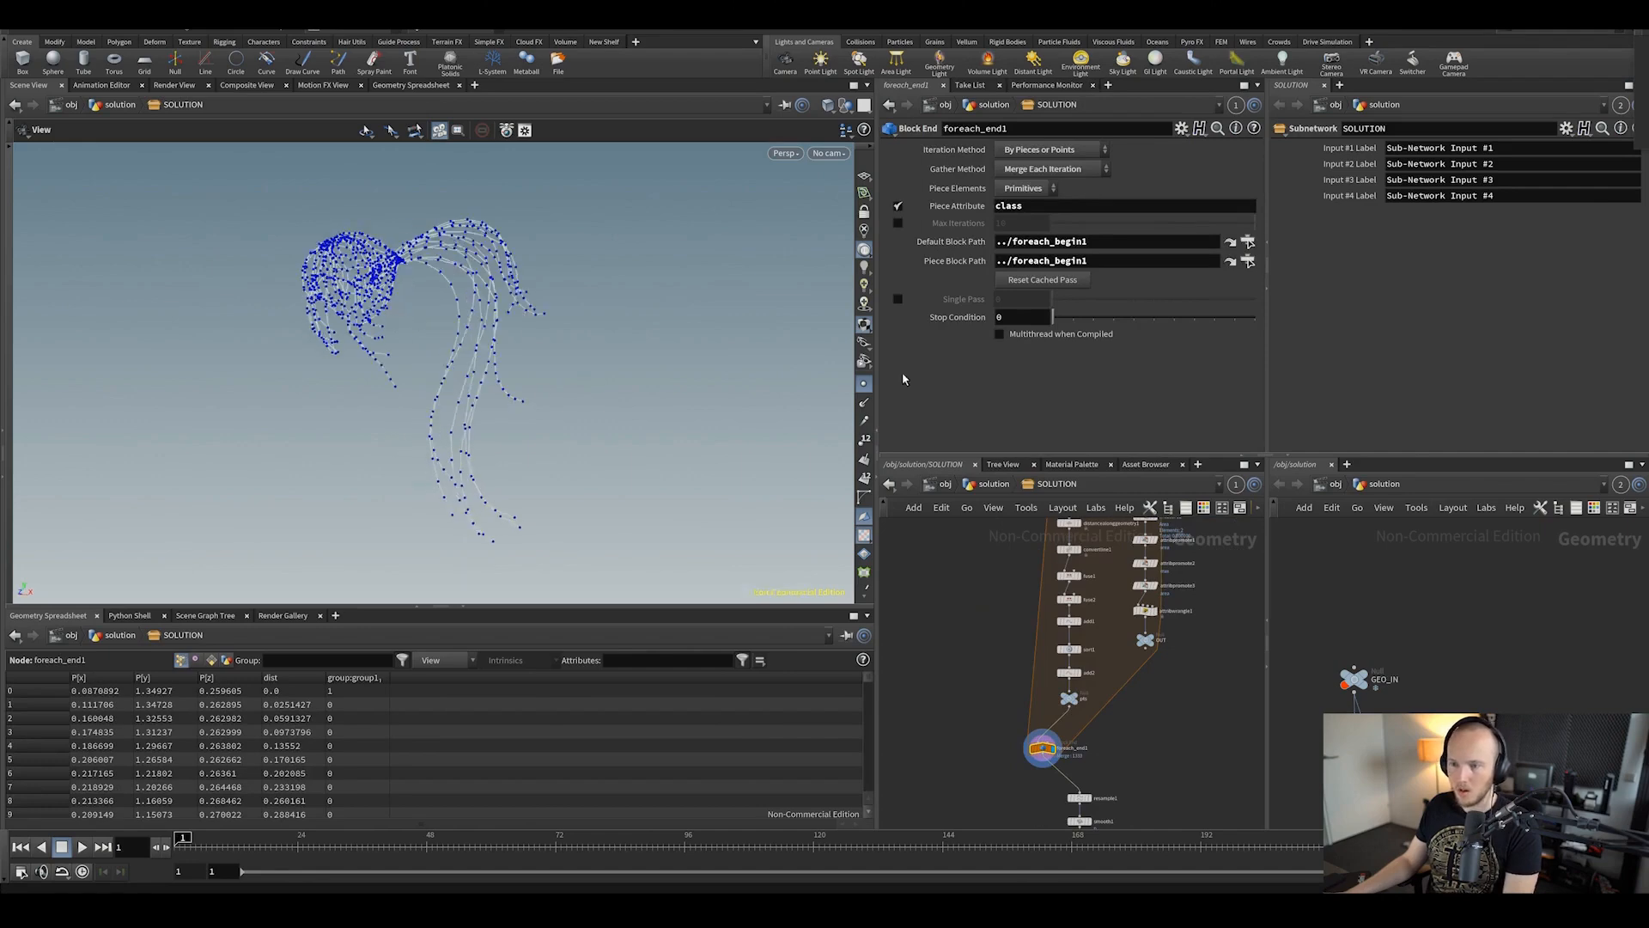
pyautogui.click(866, 383)
pyautogui.moveTo(478, 343); pyautogui.dragTo(298, 438)
pyautogui.moveTo(317, 382); pyautogui.dragTo(359, 260)
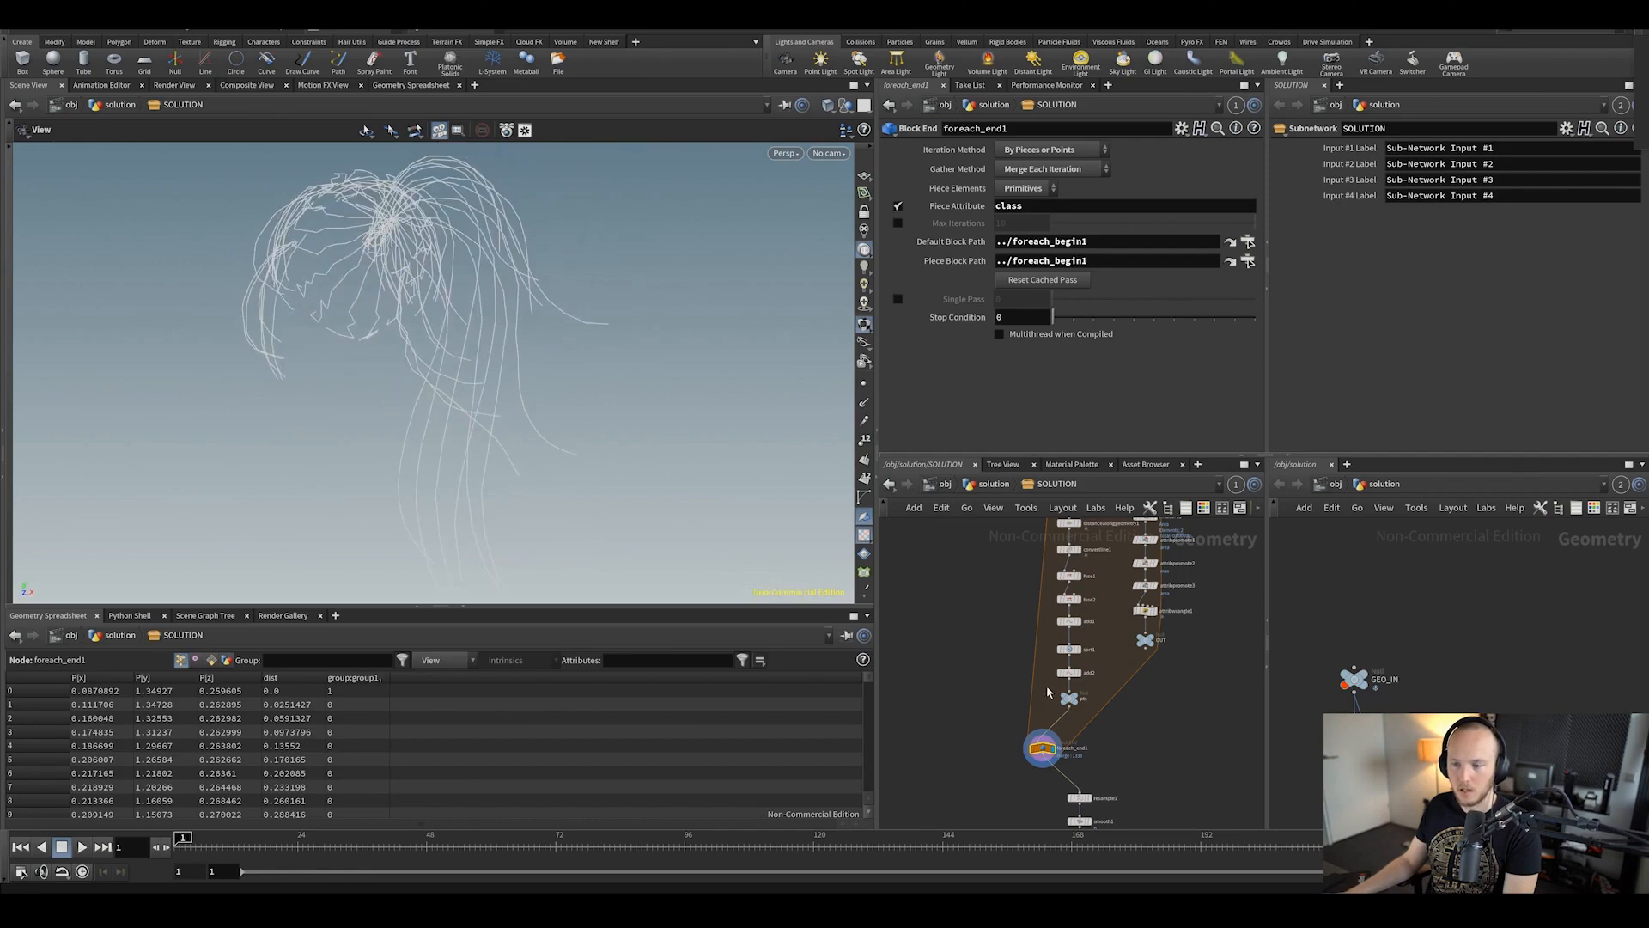
pyautogui.moveTo(1086, 790); pyautogui.dragTo(1071, 715, button='middle')
pyautogui.click(1074, 708)
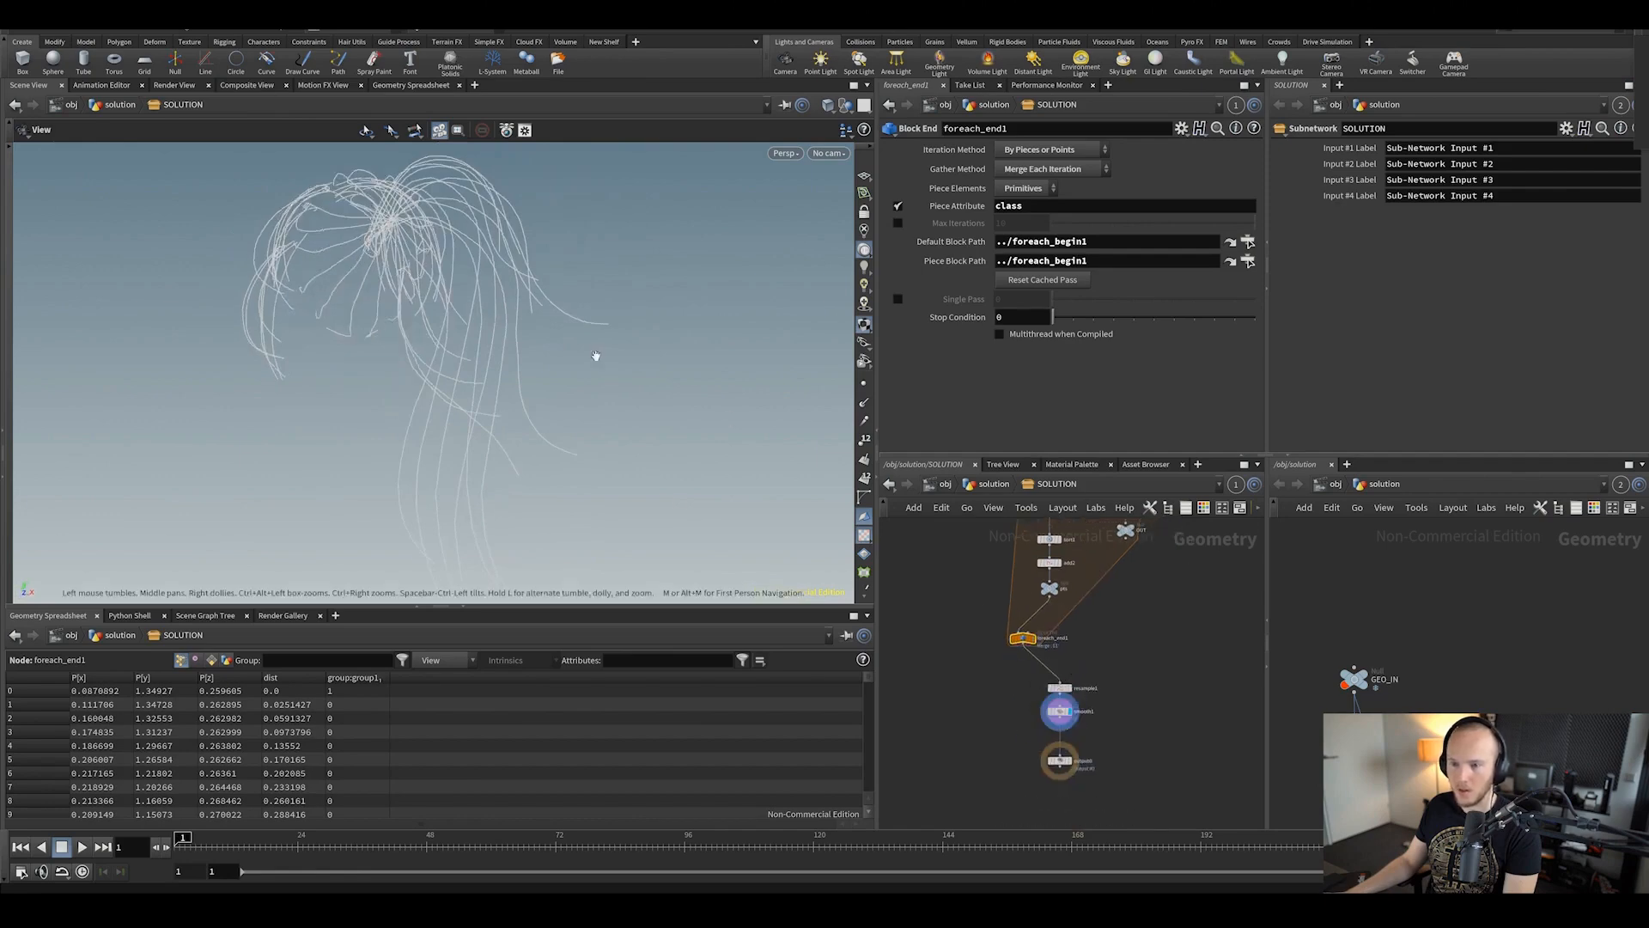
pyautogui.moveTo(592, 358); pyautogui.dragTo(324, 246)
pyautogui.moveTo(324, 247); pyautogui.dragTo(460, 341, button='middle')
pyautogui.scroll(-5, 461, 342)
pyautogui.moveTo(506, 366); pyautogui.dragTo(388, 356)
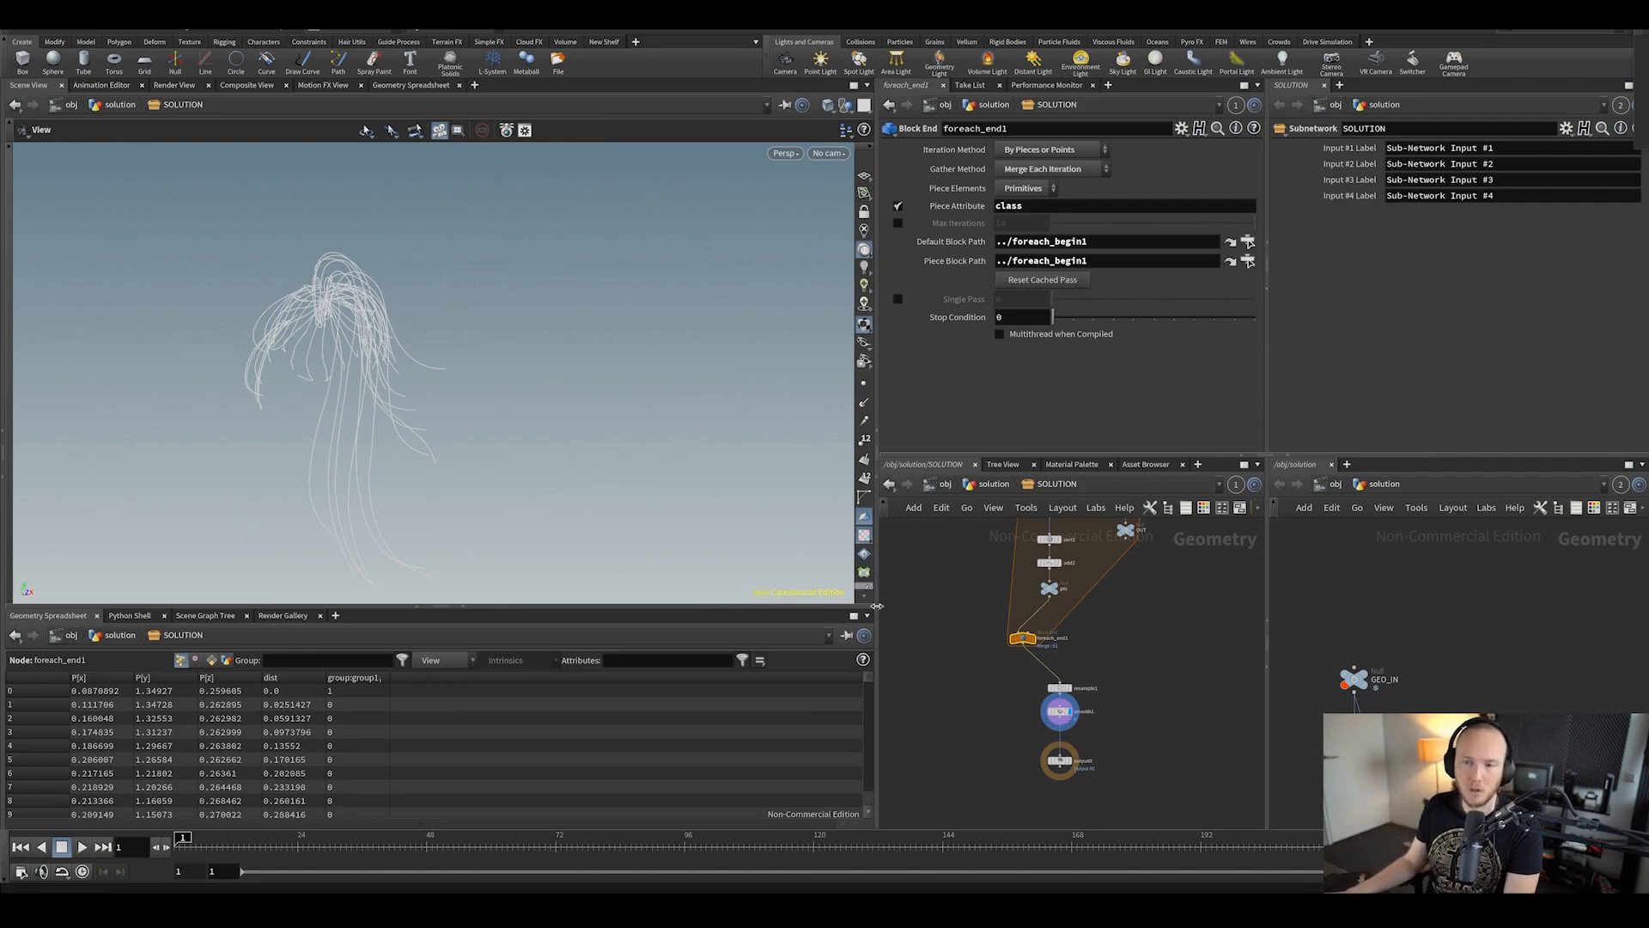
pyautogui.scroll(-6, 1119, 725)
pyautogui.scroll(4, 1043, 642)
# Step: Return to the solution-level network and bring up the File > Open browser
pyautogui.click(966, 486)
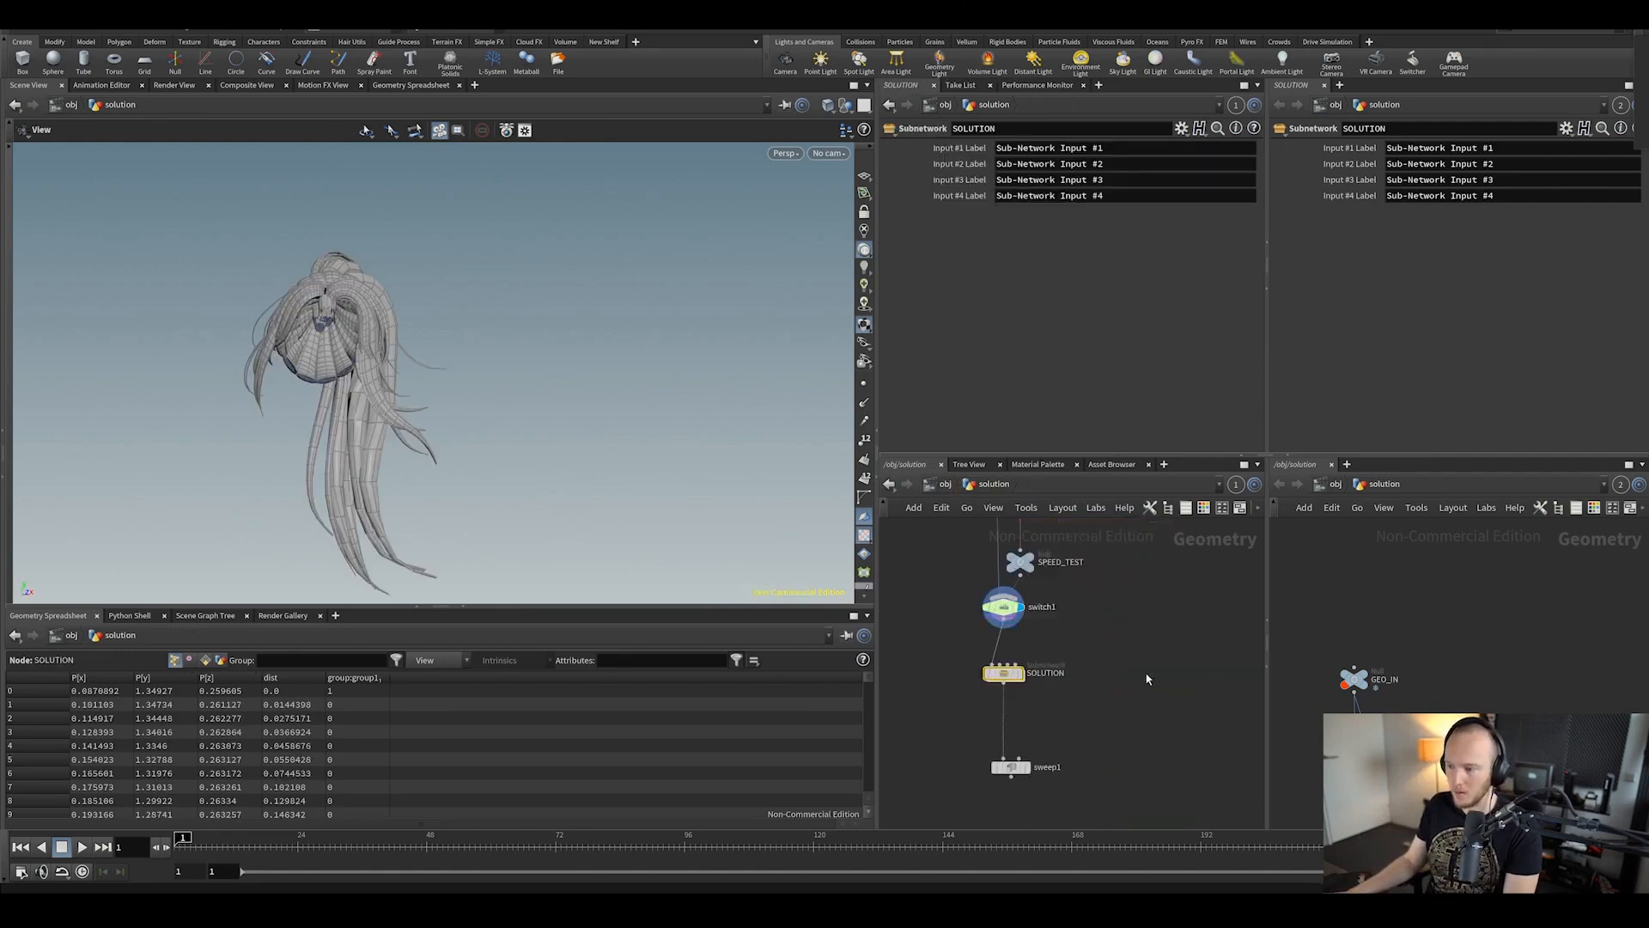
pyautogui.scroll(-5, 1053, 703)
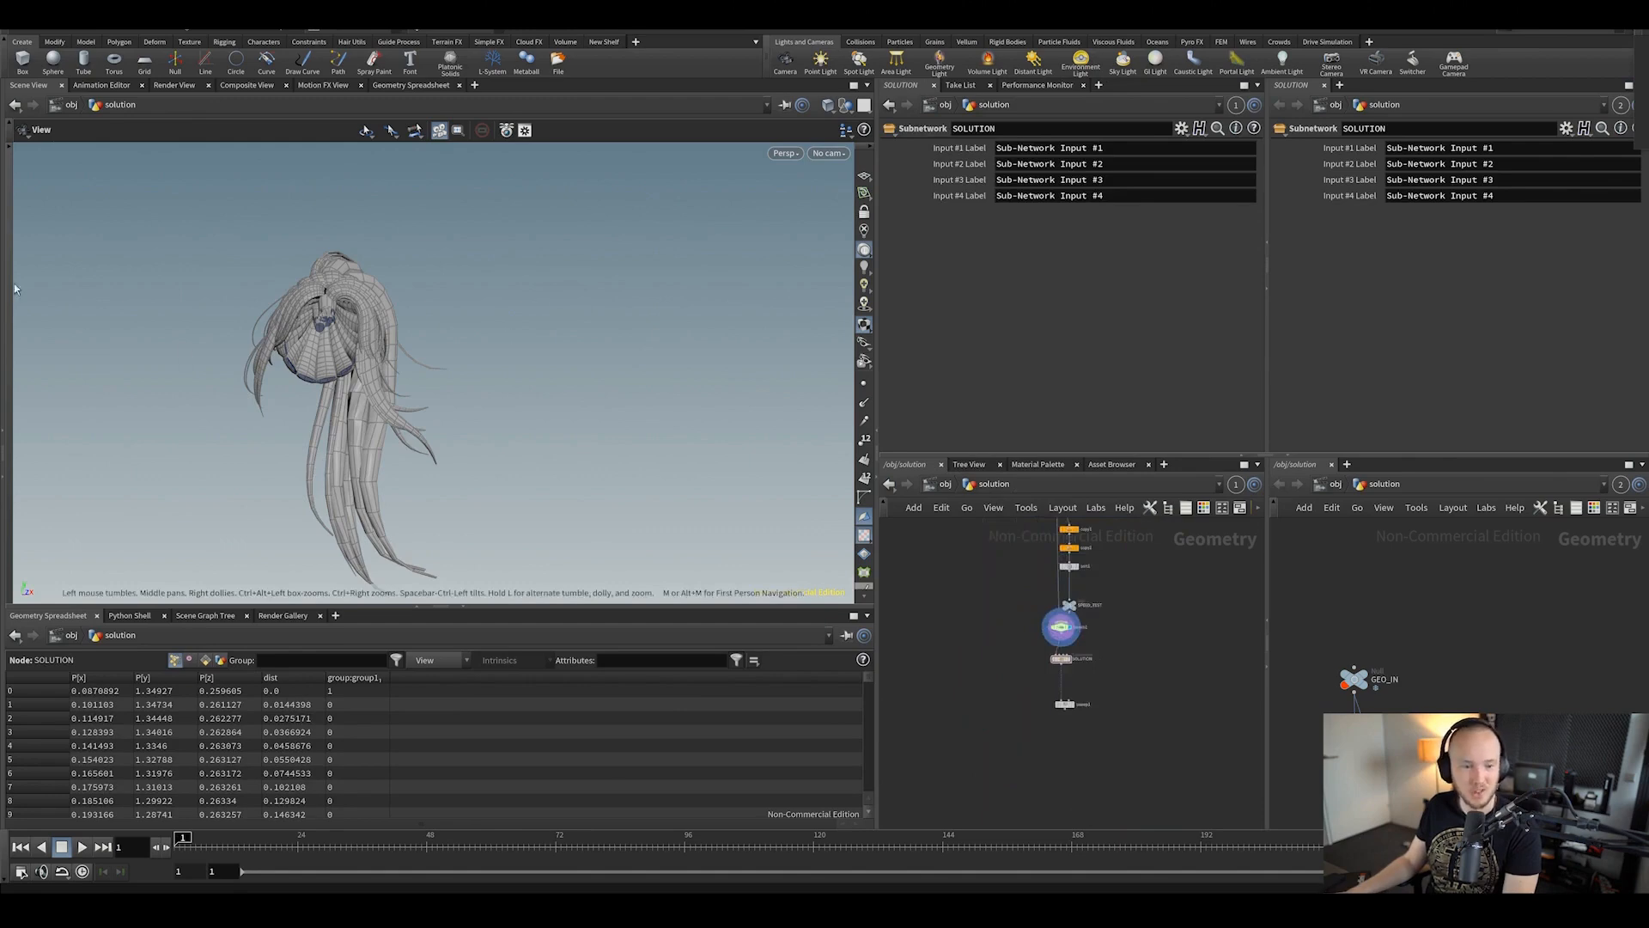
pyautogui.moveTo(1034, 628); pyautogui.dragTo(1013, 658, button='middle')
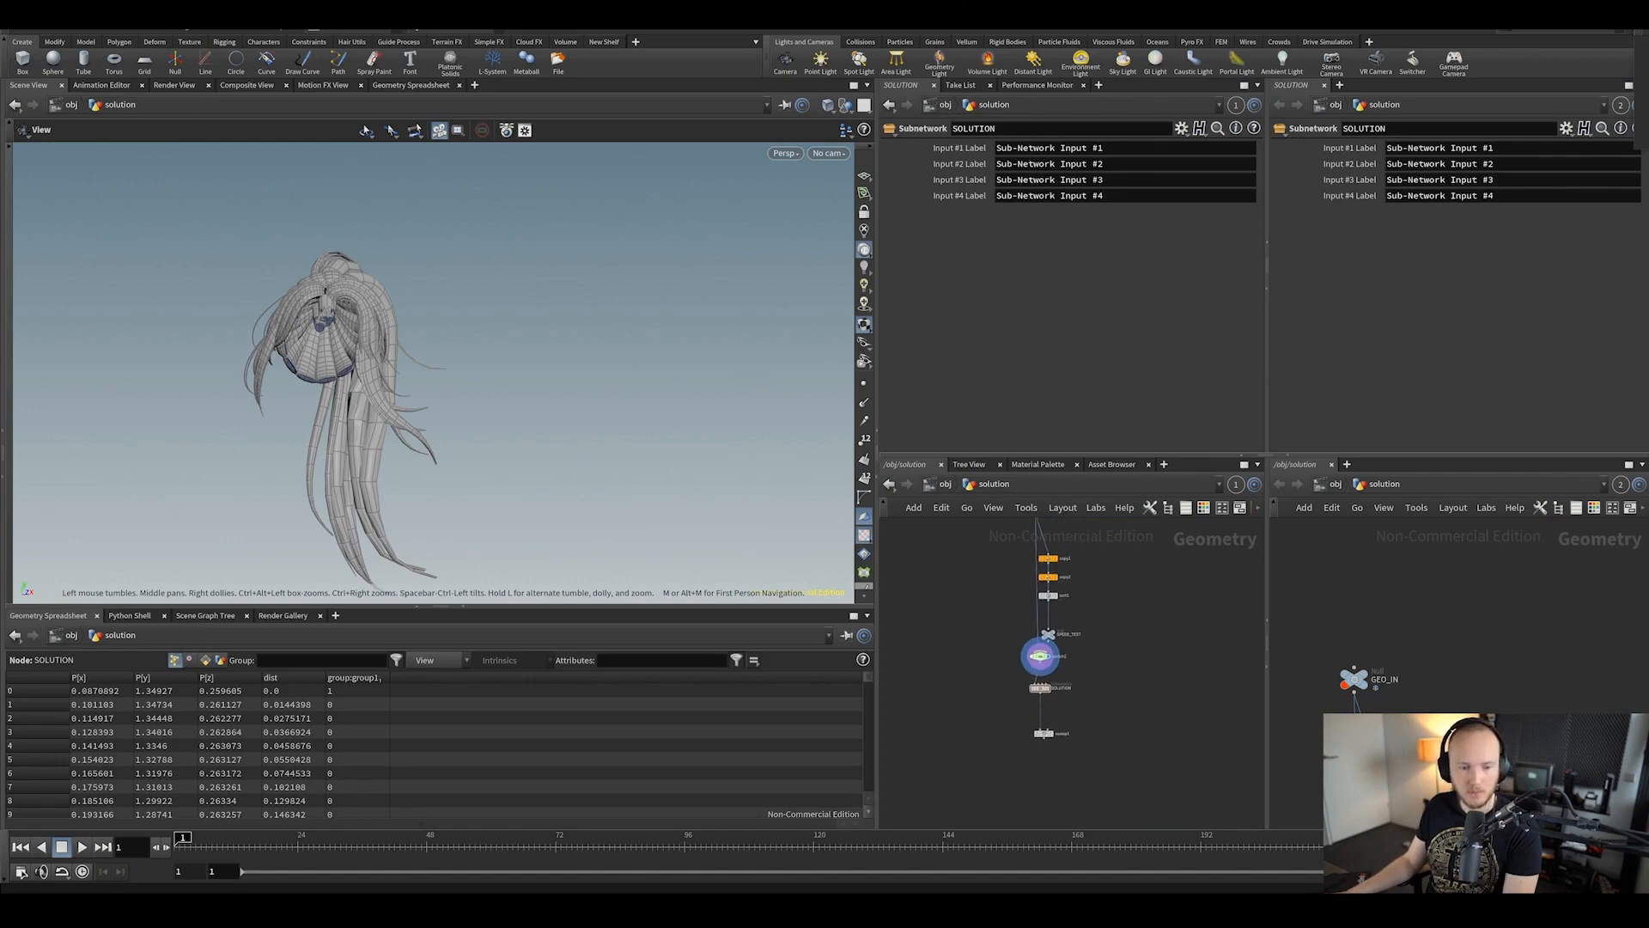
pyautogui.click(19, 27)
pyautogui.click(48, 58)
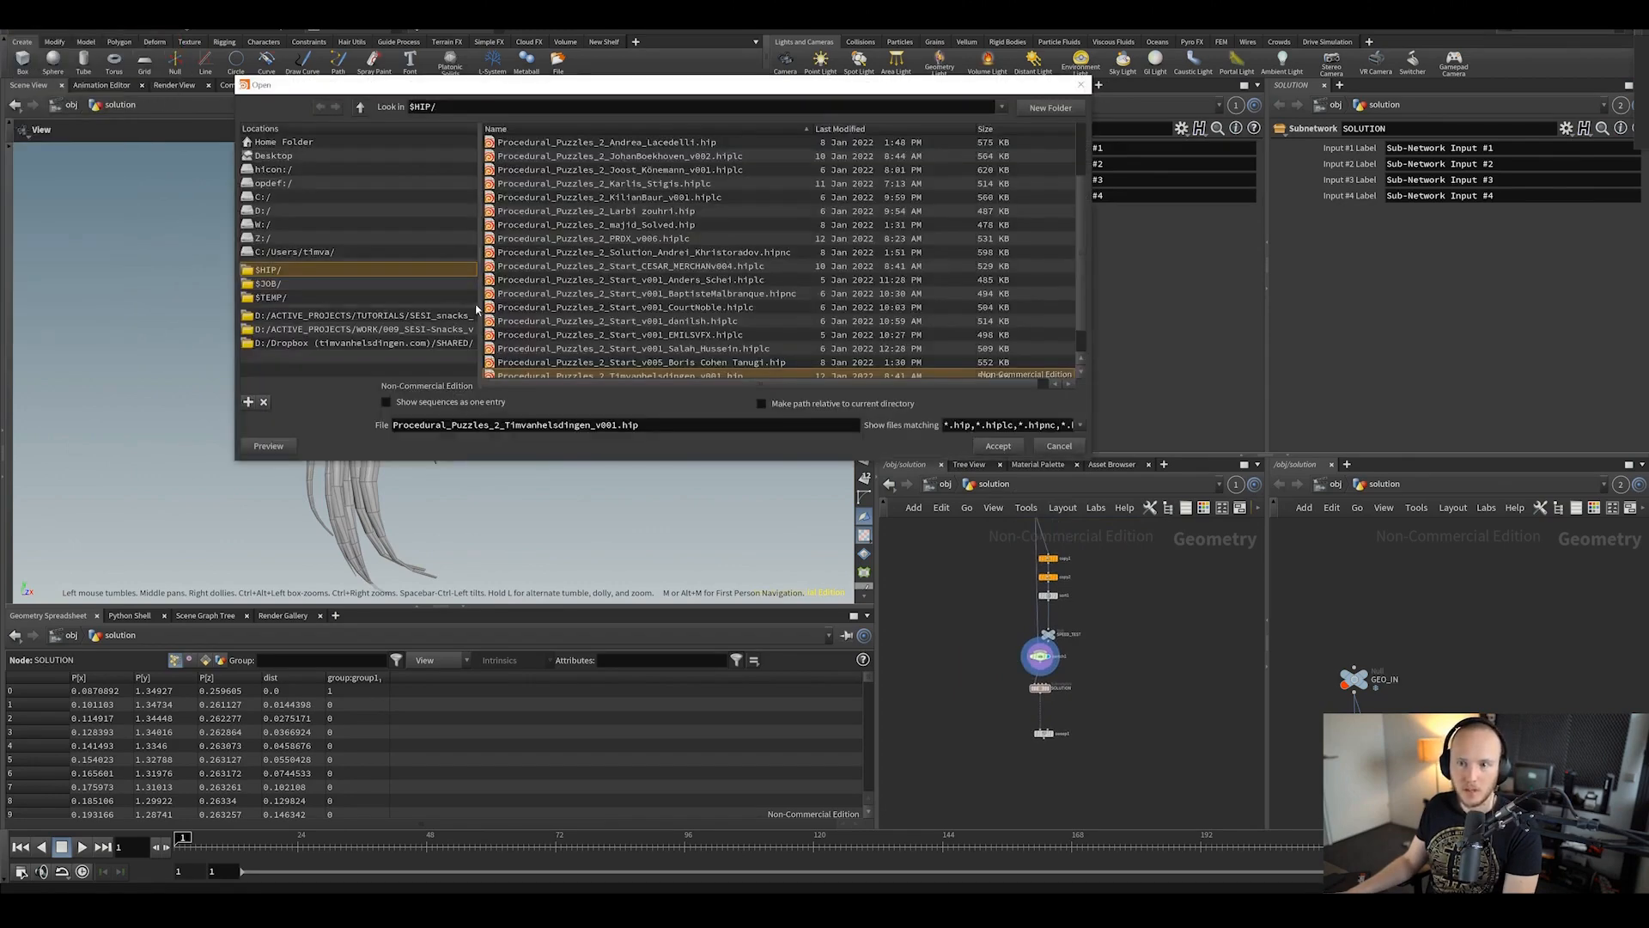
# Step: Reopen the Open file browser and enlarge it to list more submitted files
pyautogui.click(1080, 84)
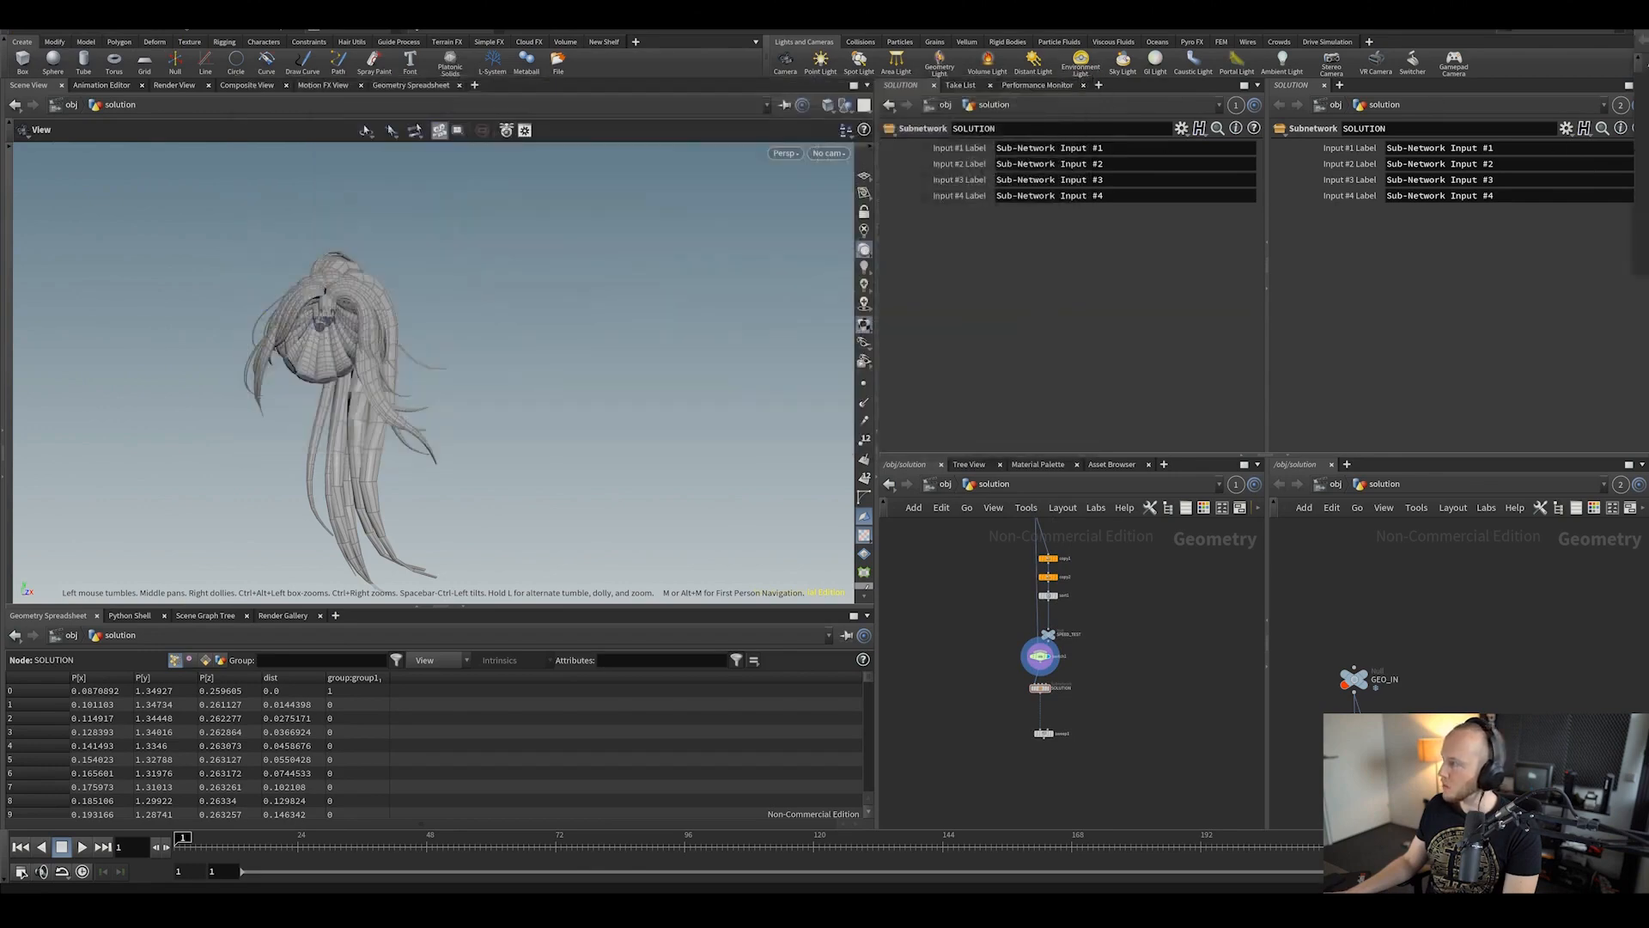
pyautogui.click(17, 26)
pyautogui.click(43, 57)
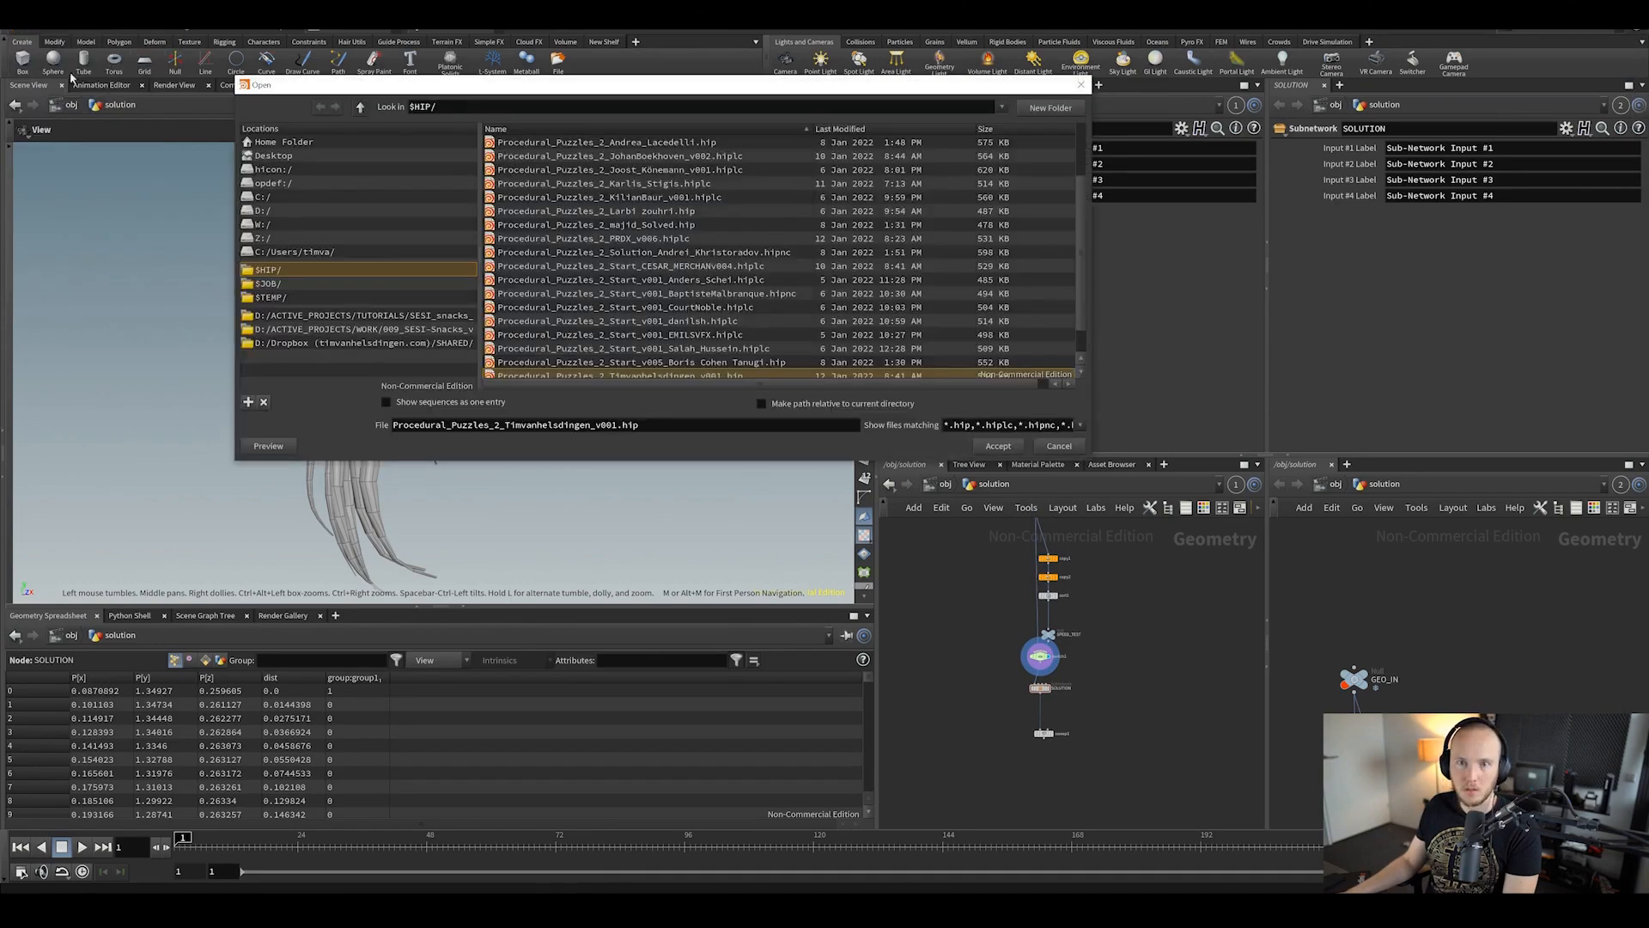
pyautogui.scroll(-1, 555, 361)
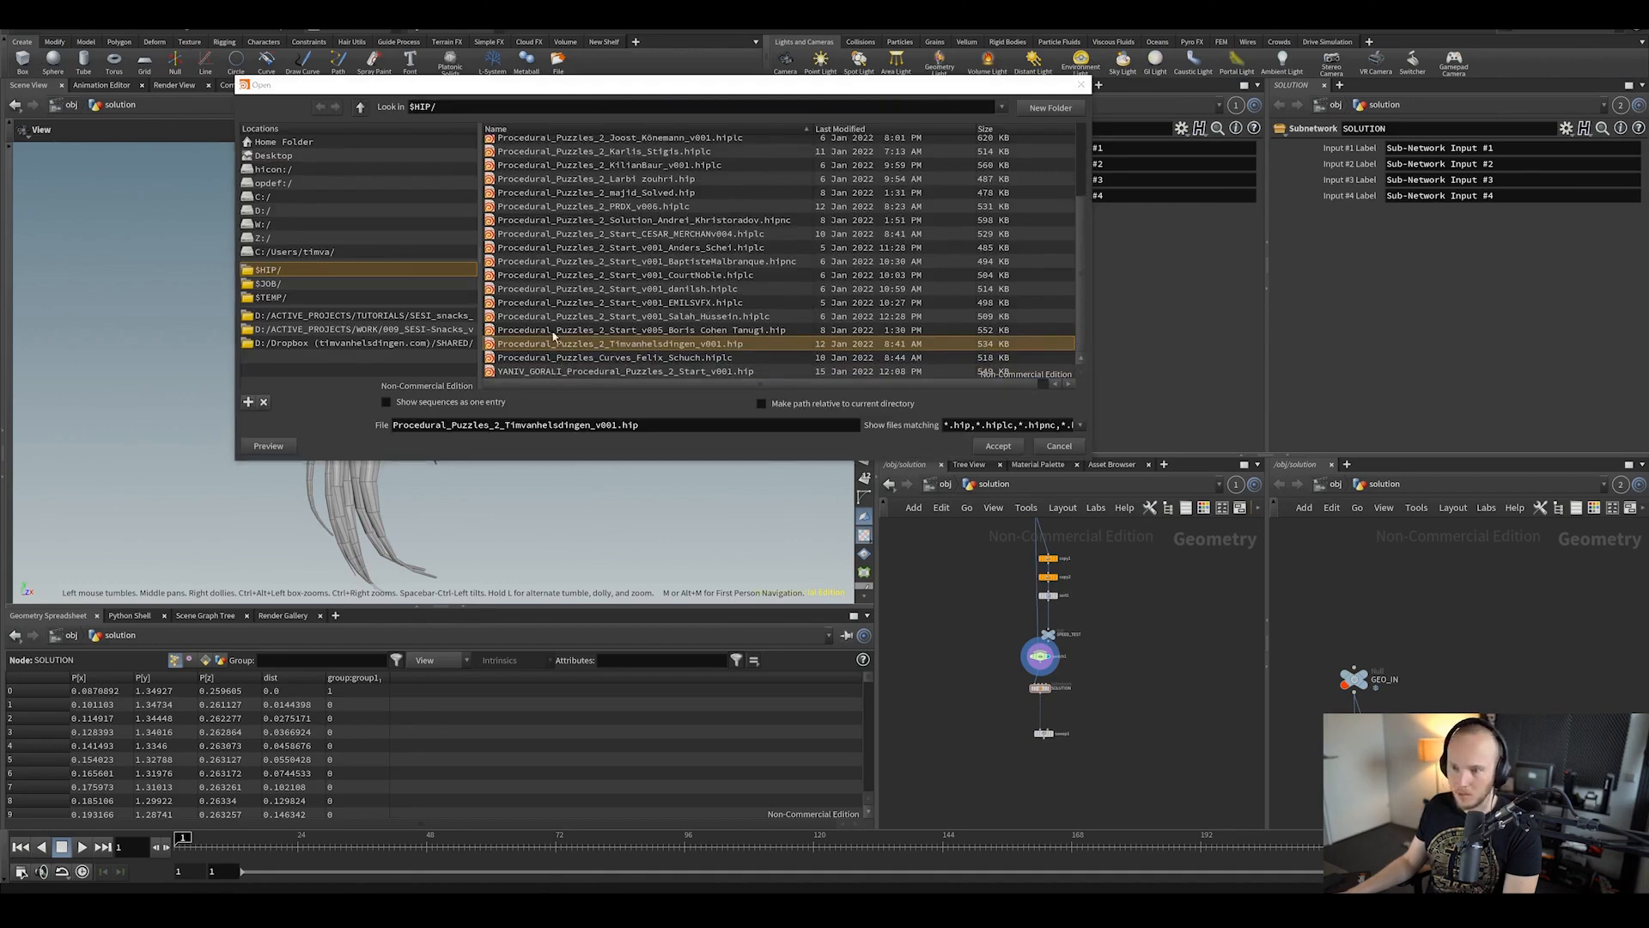
pyautogui.moveTo(650, 461); pyautogui.dragTo(651, 557)
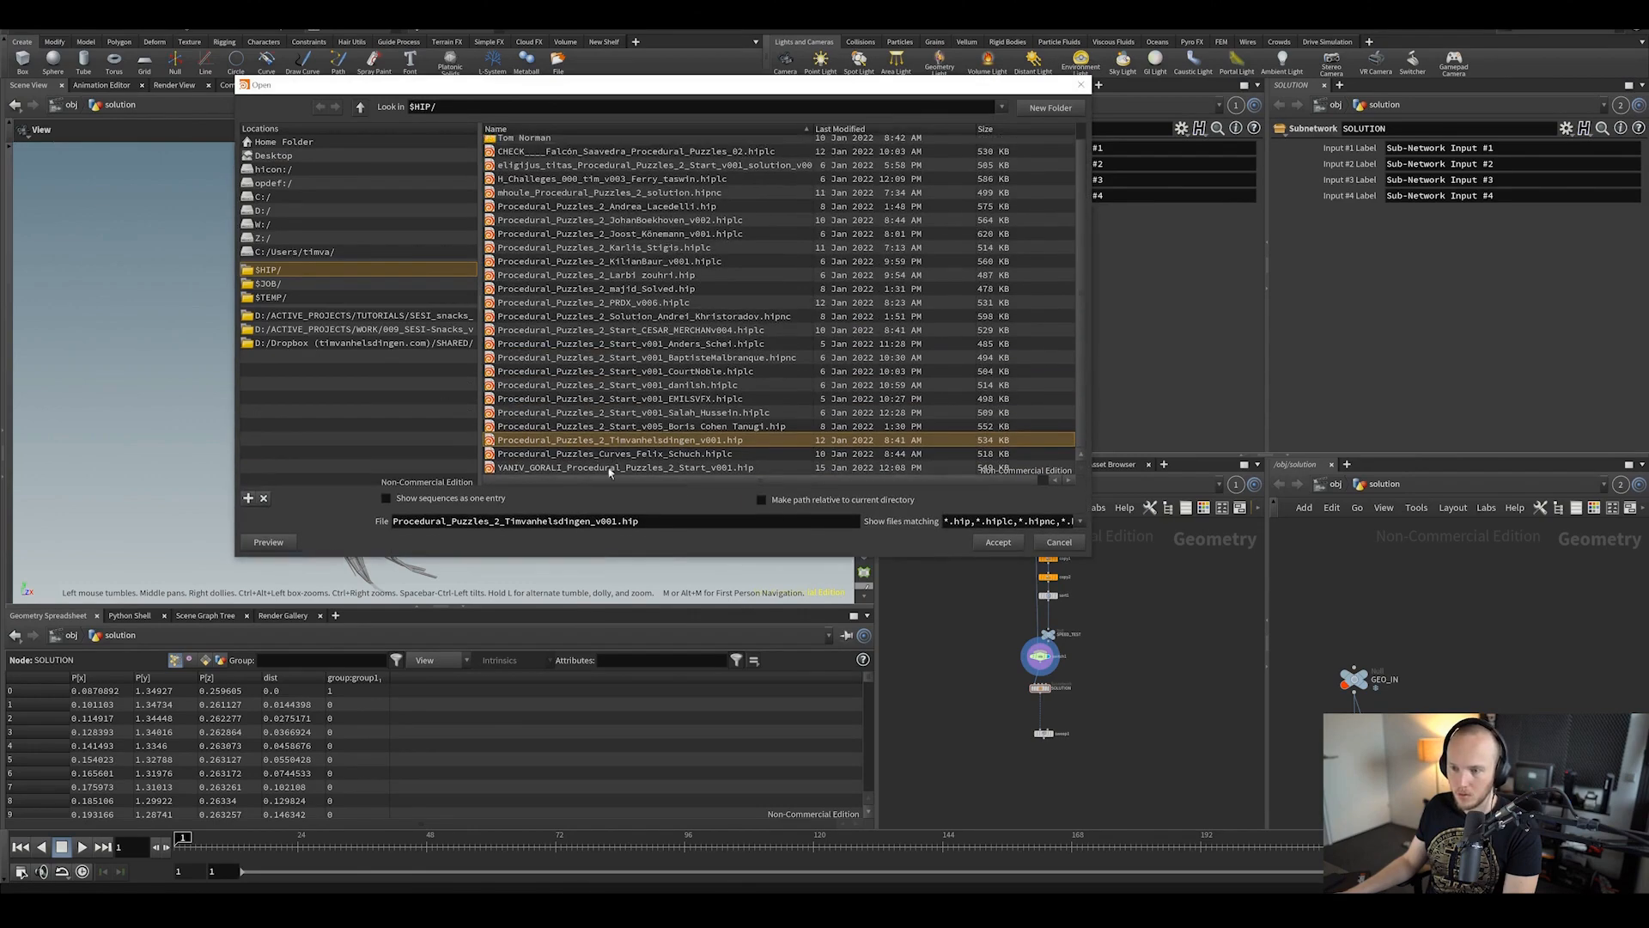
# Step: Pick the CHECK-prefixed Procedural_Puzzles_02.hiplc solution file from the SHIP folder list
pyautogui.click(558, 468)
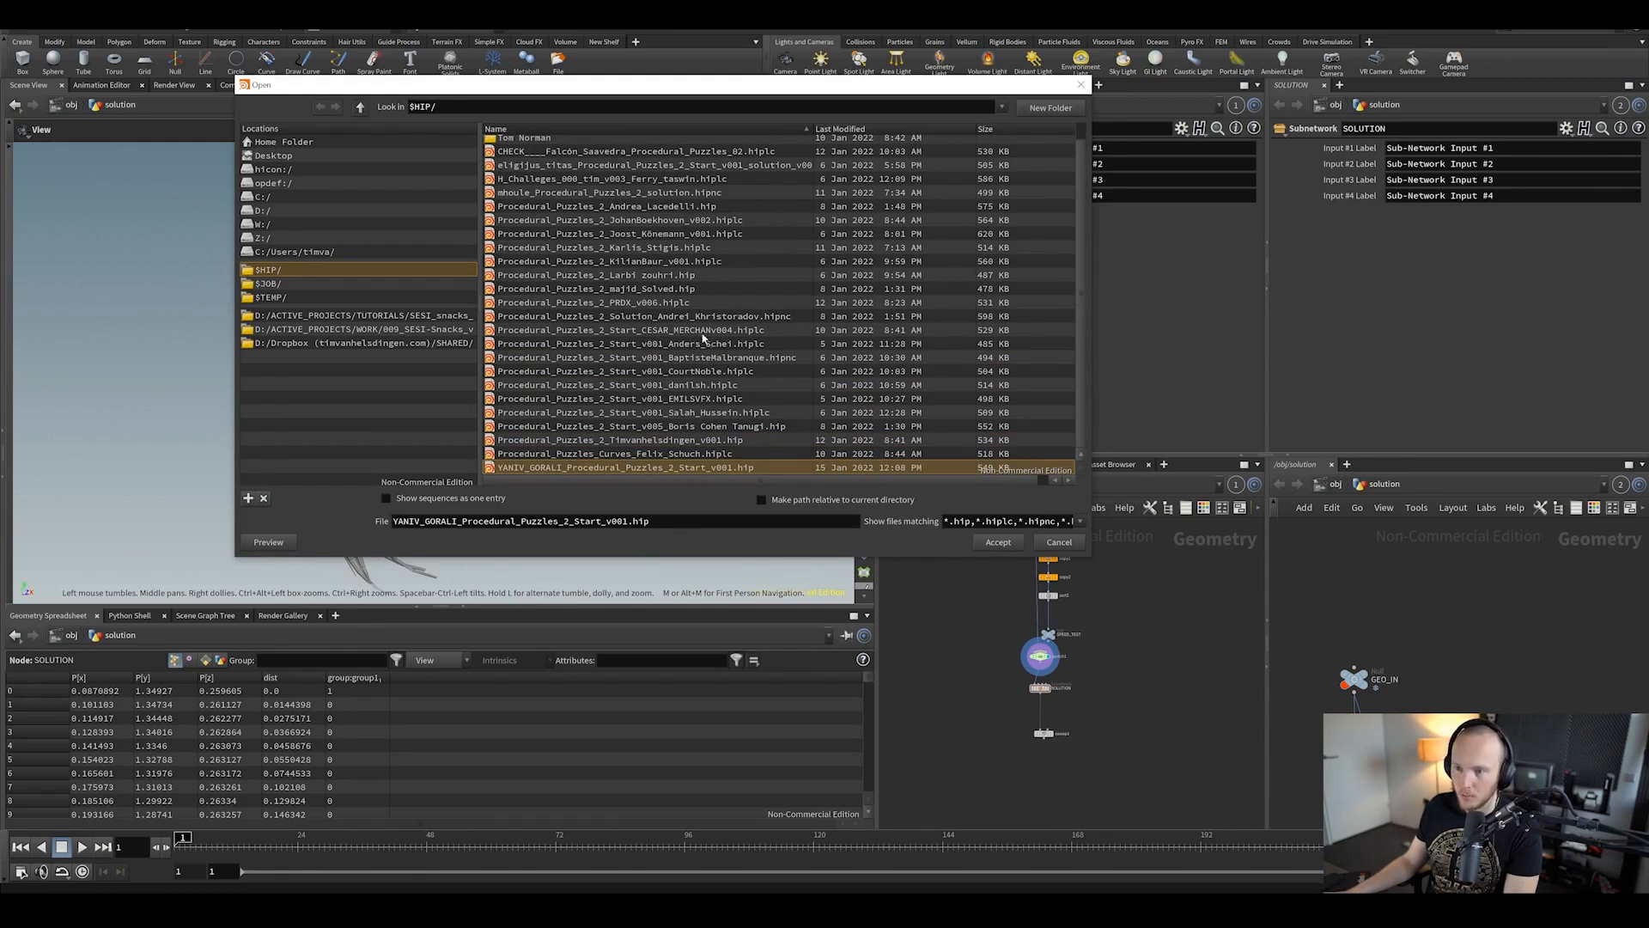
pyautogui.scroll(1, 687, 303)
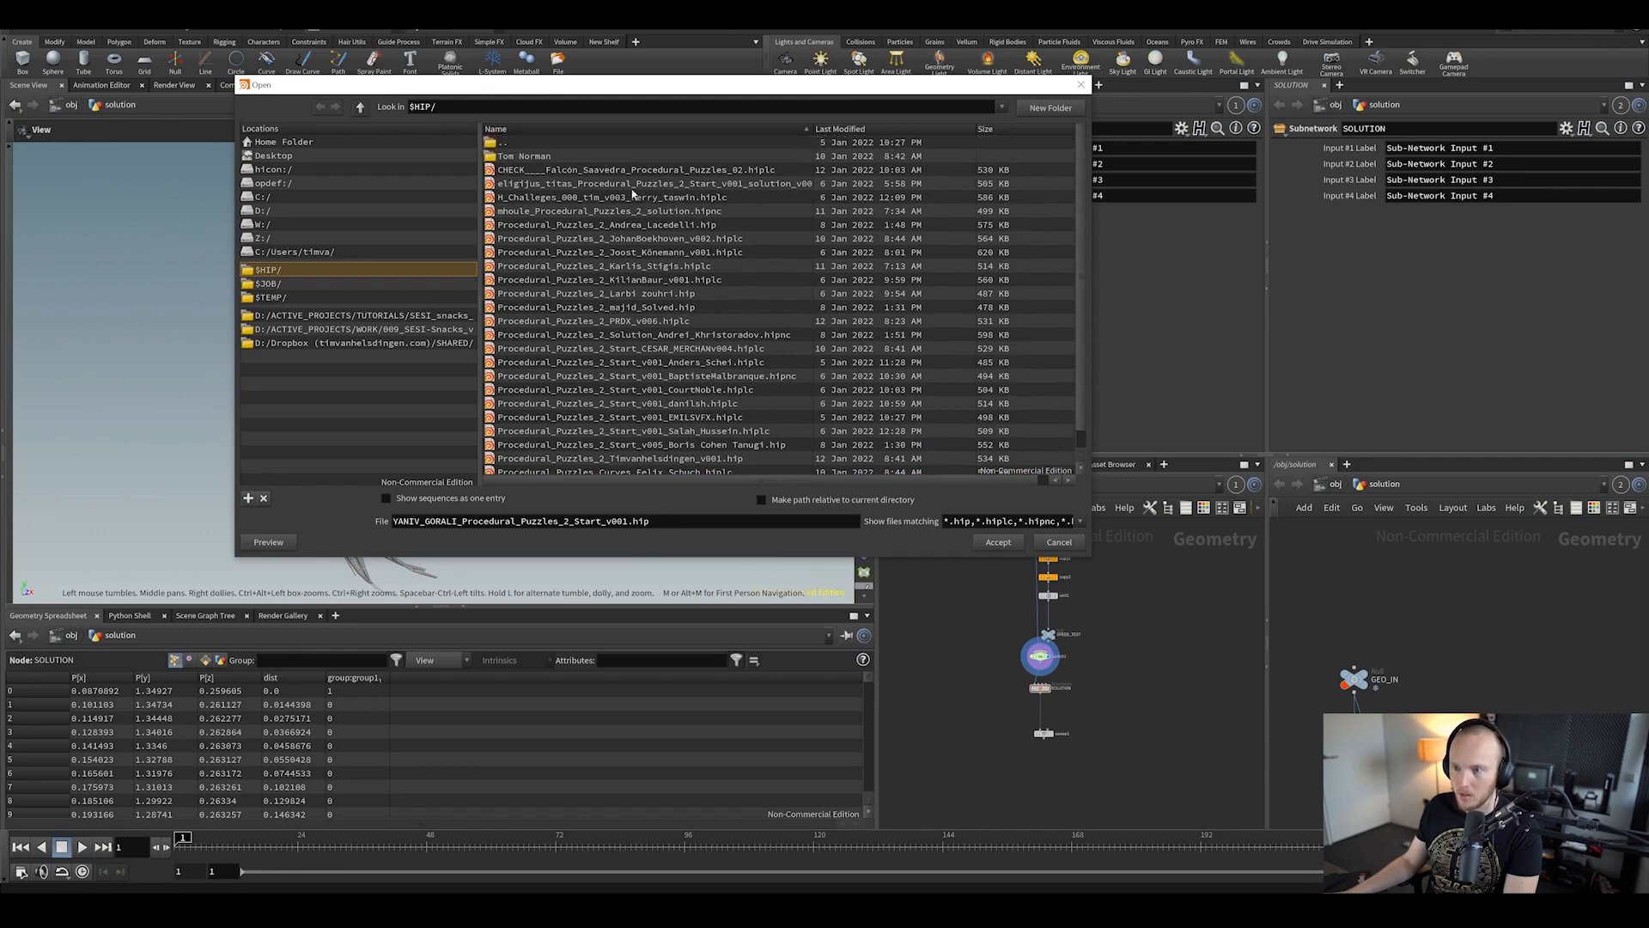
pyautogui.click(615, 471)
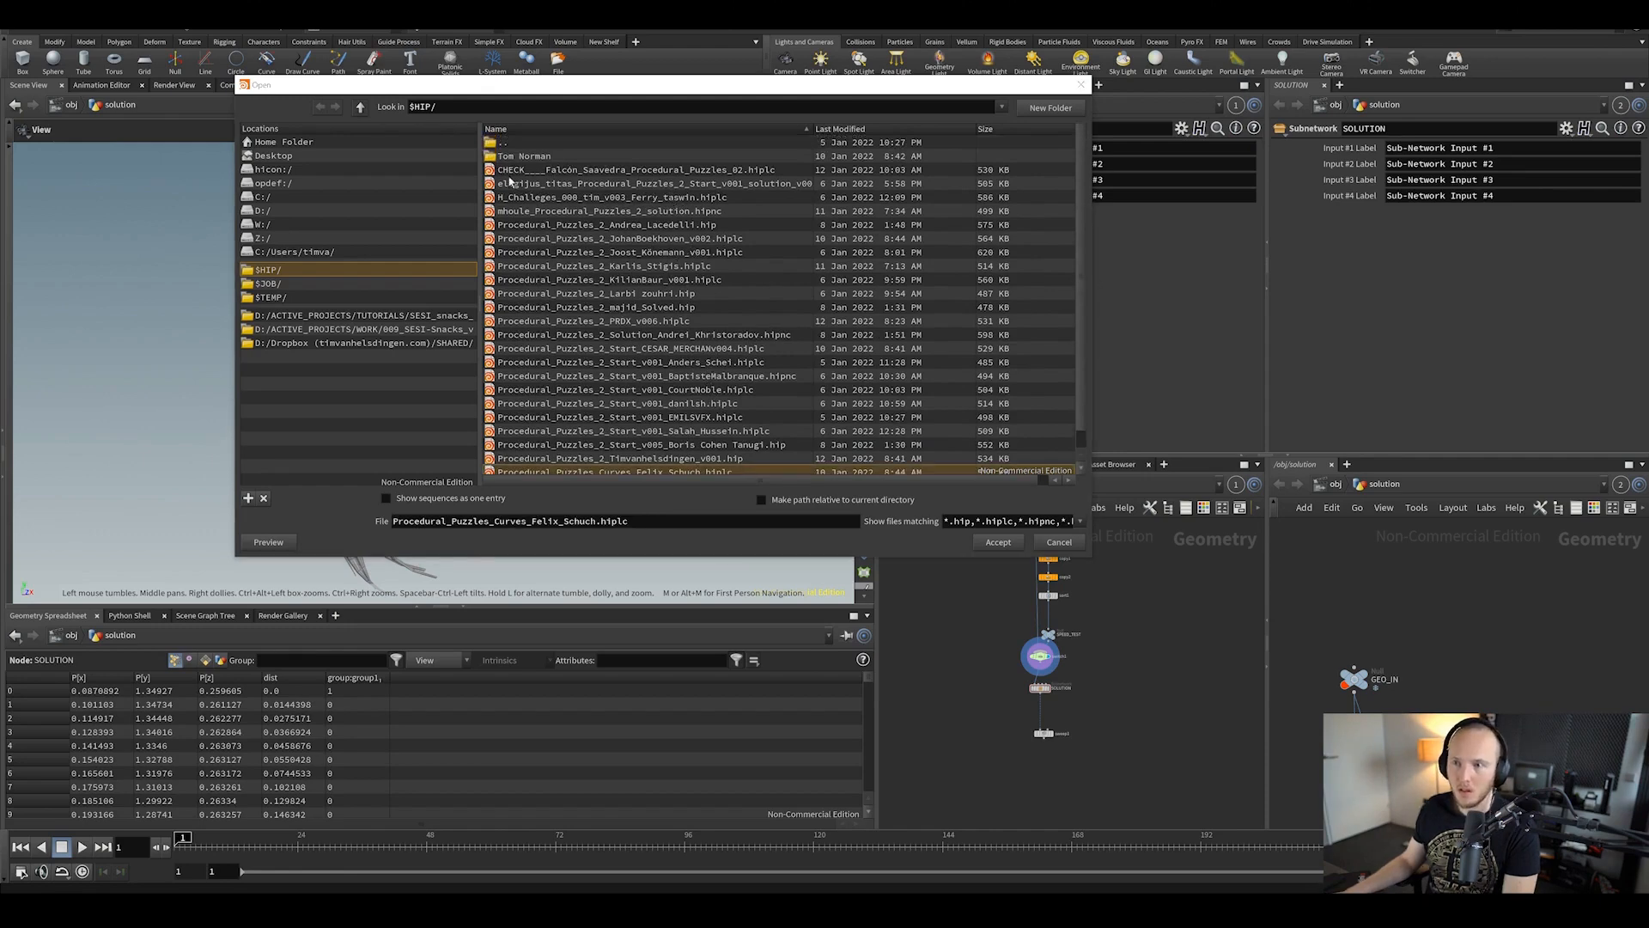
pyautogui.click(524, 171)
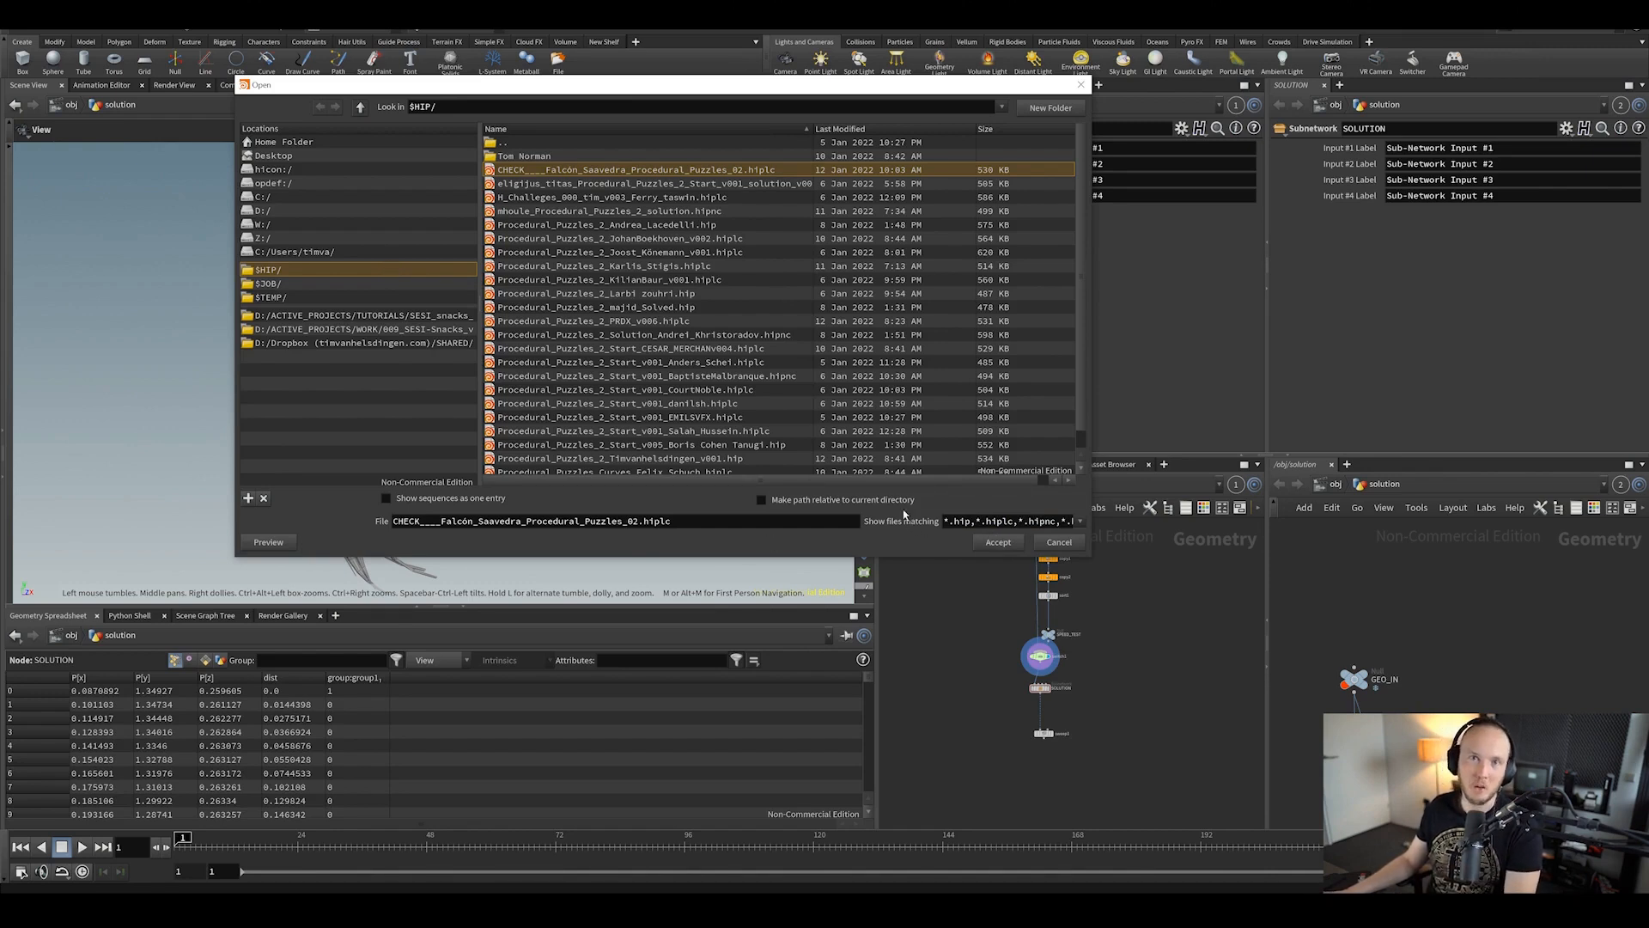
# Step: Open the CHECK solution, display switch1 and set its Select Input to 1 (SPEED_TEST)
pyautogui.click(999, 542)
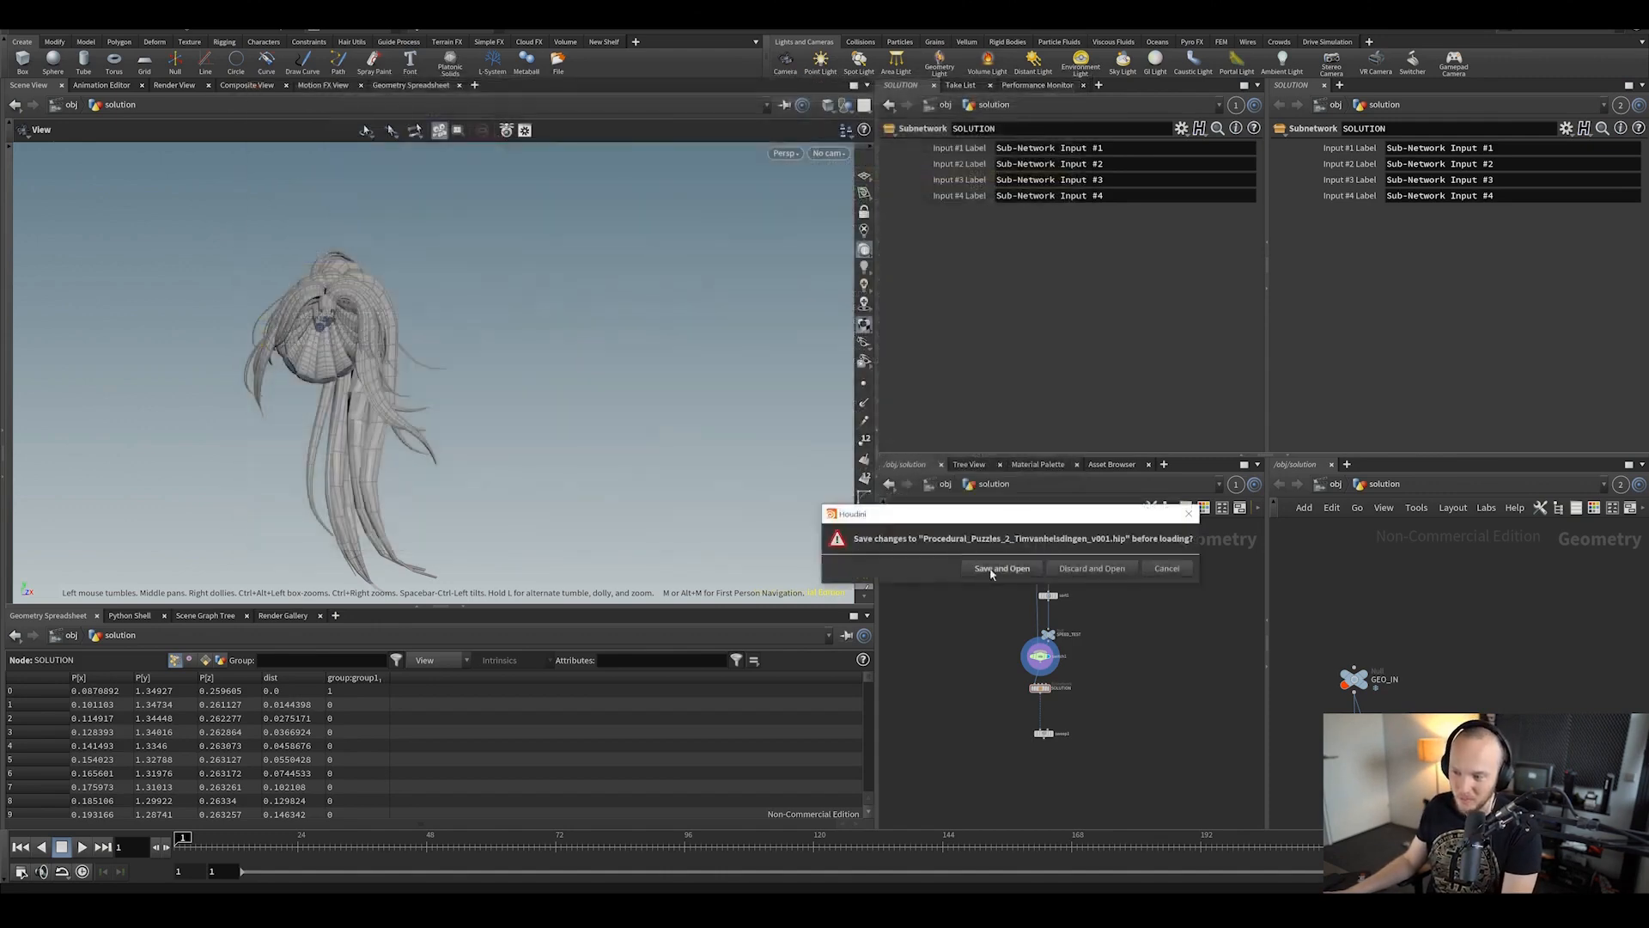
pyautogui.scroll(6, 1276, 660)
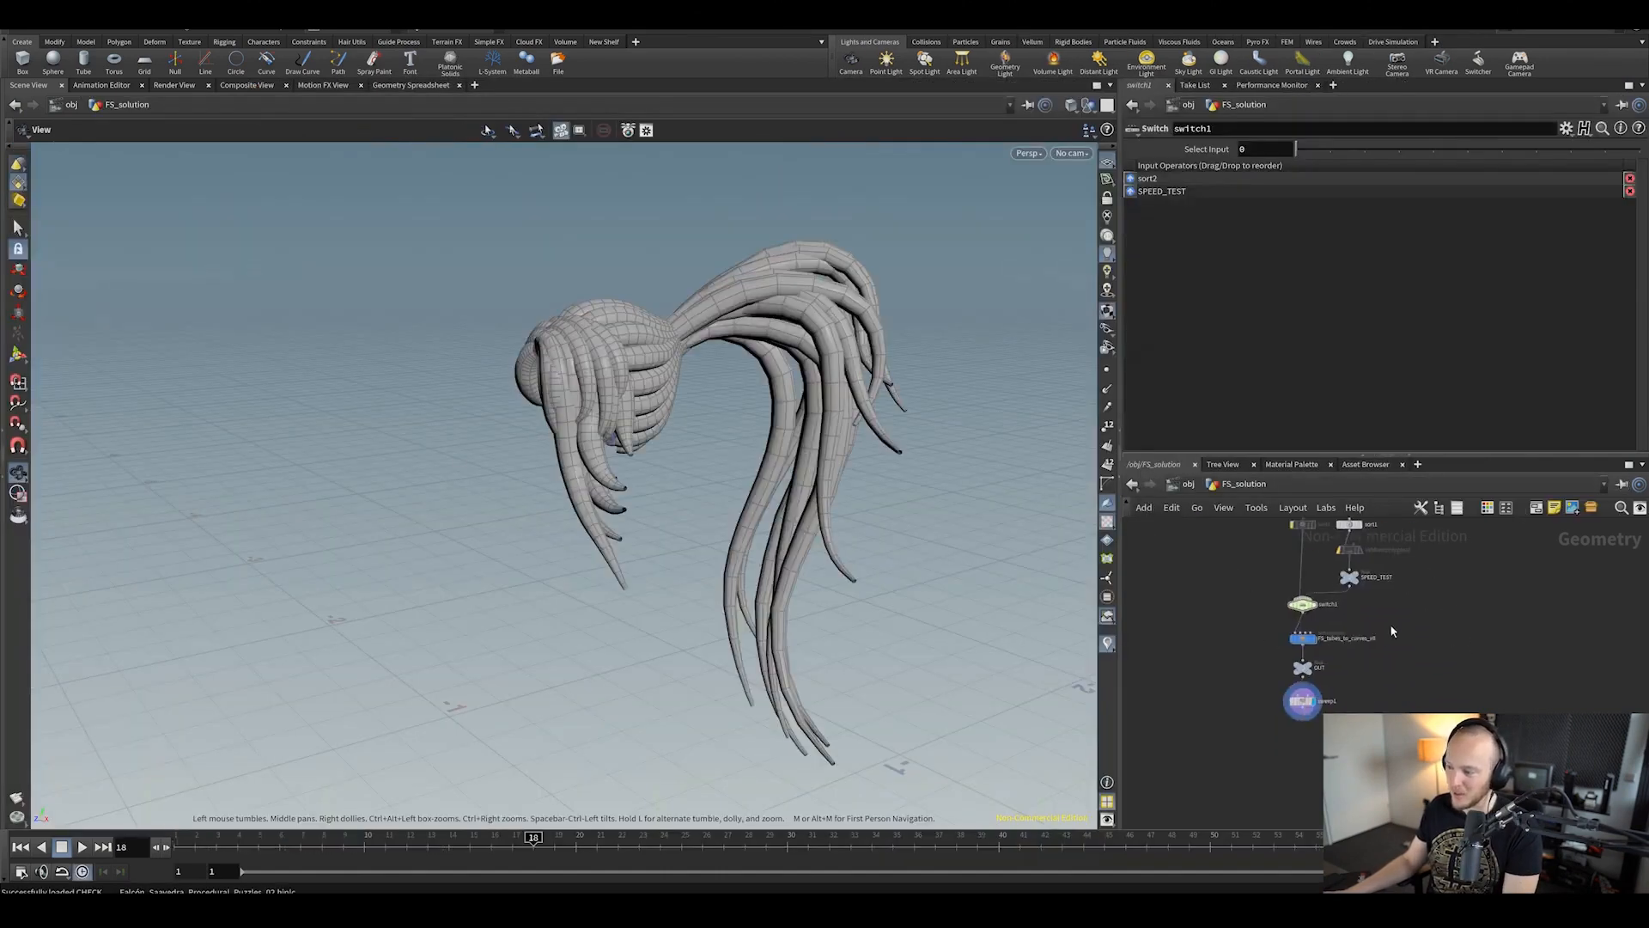
pyautogui.click(1240, 632)
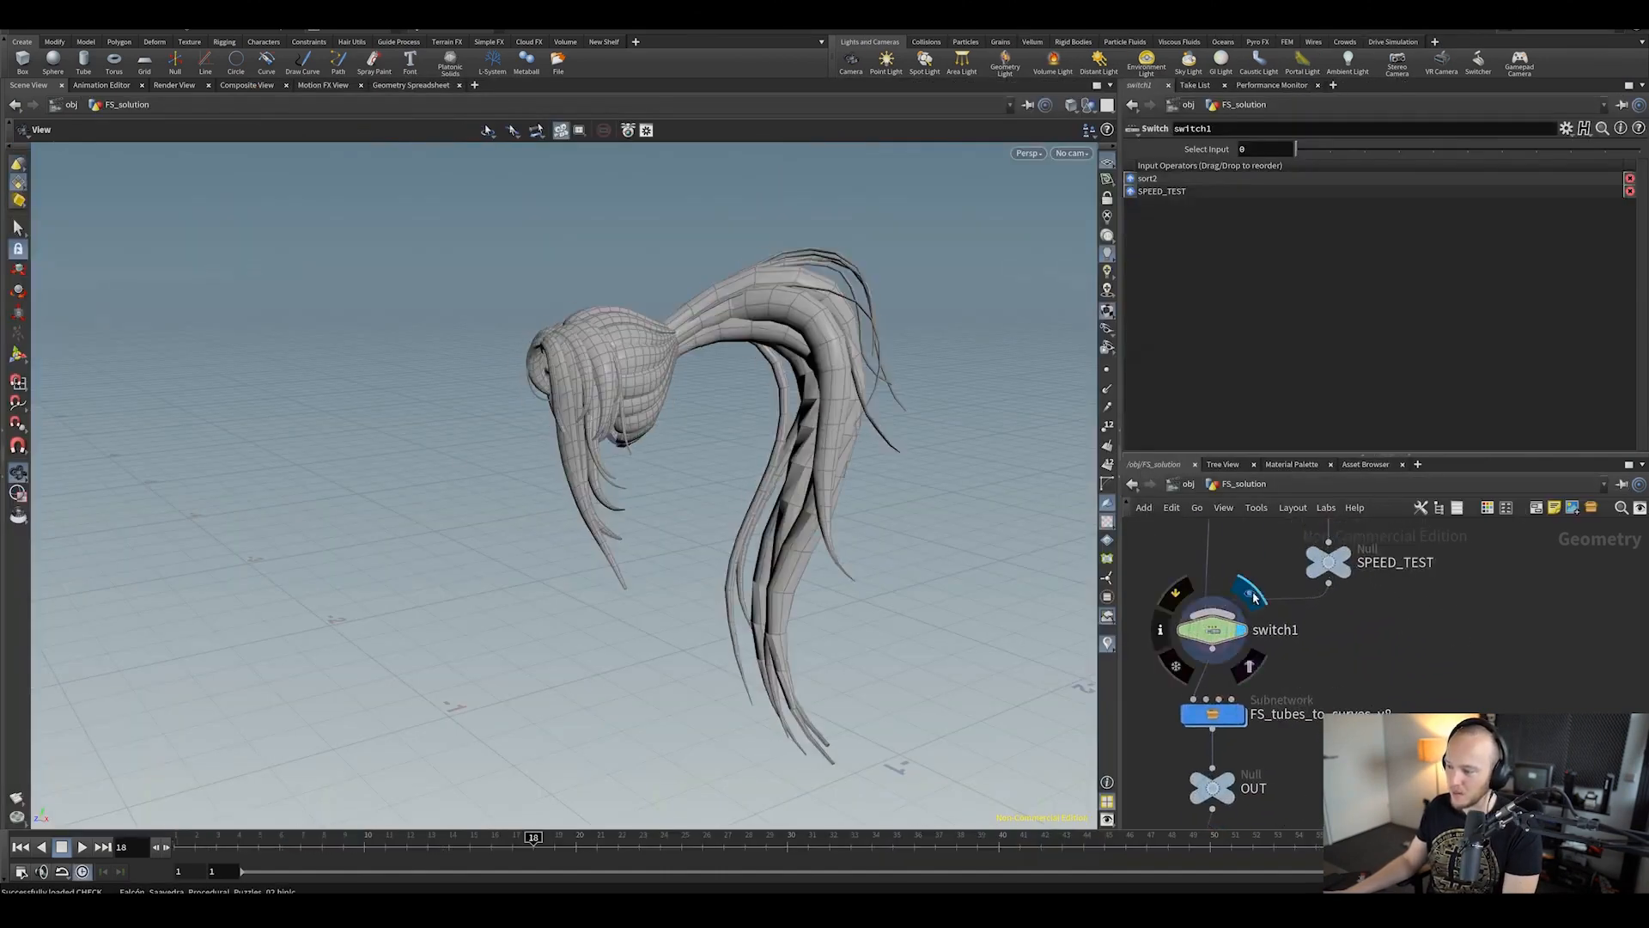
pyautogui.moveTo(1297, 149); pyautogui.dragTo(1318, 157)
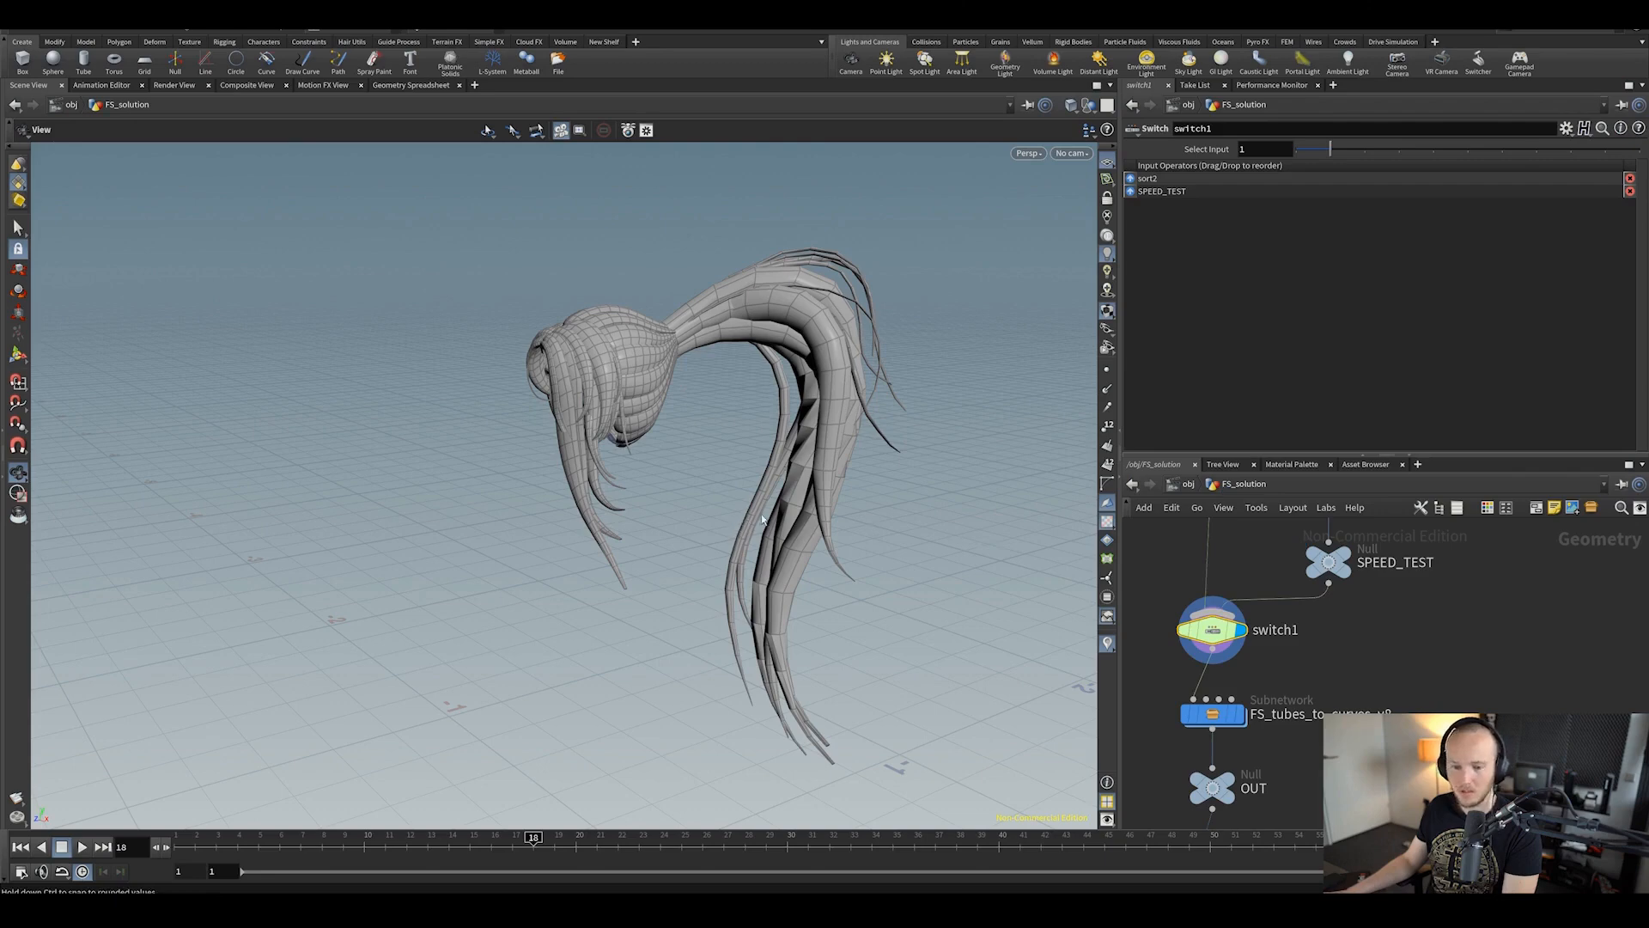
# Step: Delete the channel driving copy1's Total Number after comparing copy1 and copy2 parameters
pyautogui.moveTo(644, 333); pyautogui.dragTo(861, 487)
pyautogui.hotkey('space', 'g')
pyautogui.moveTo(1365, 574); pyautogui.dragTo(1370, 707, button='middle')
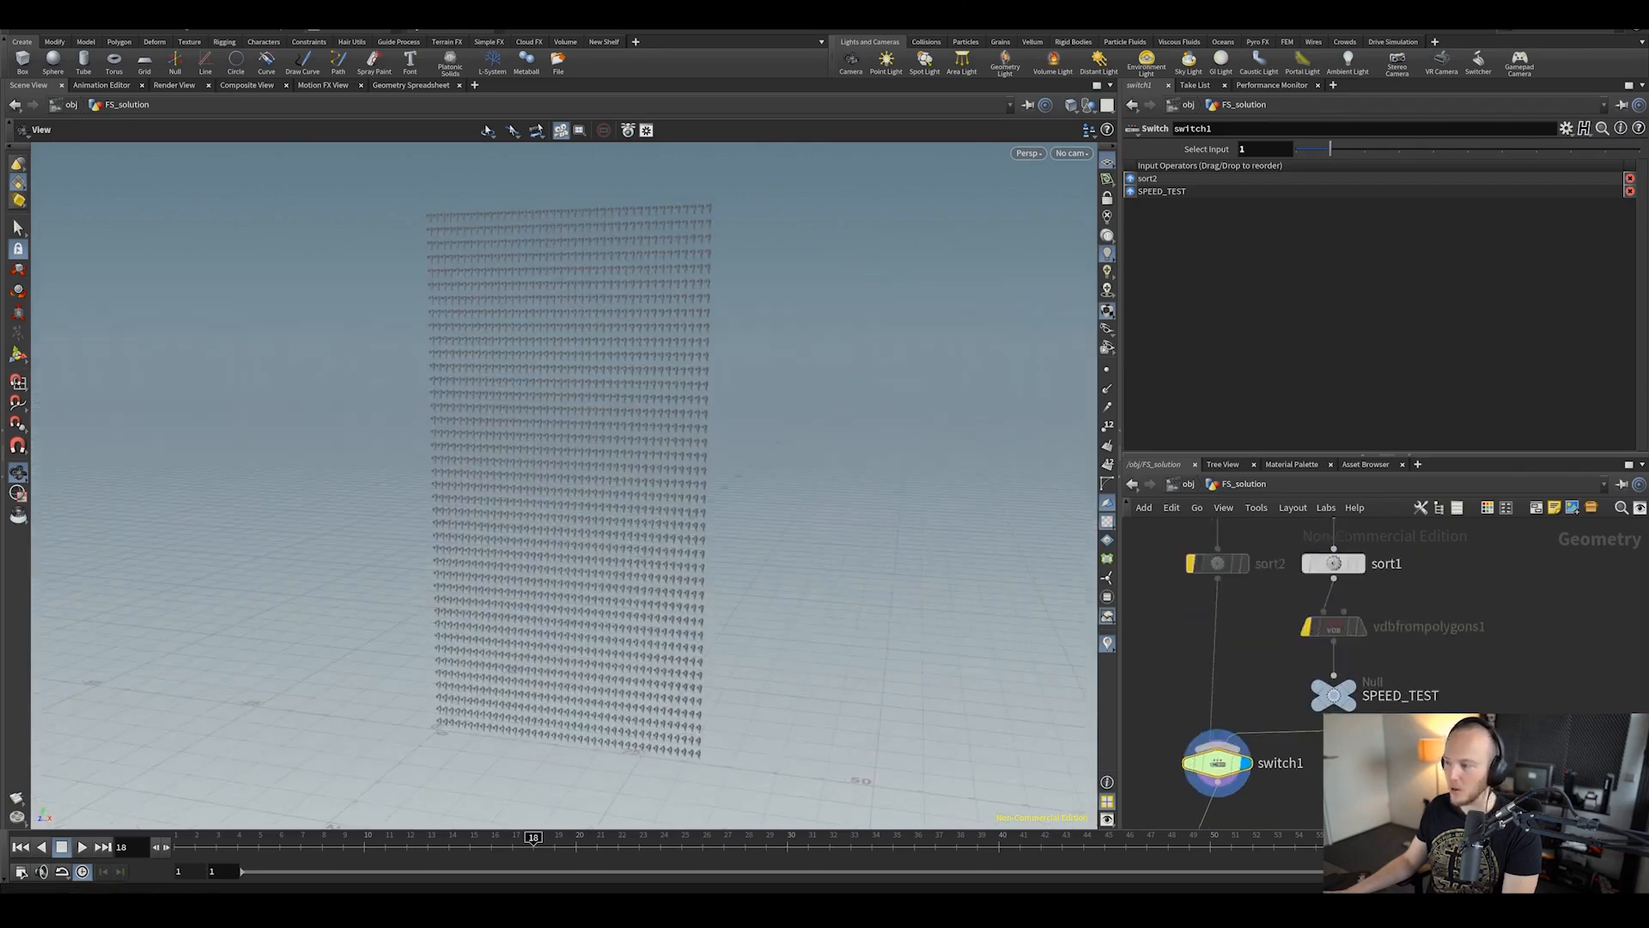
pyautogui.moveTo(1335, 611); pyautogui.dragTo(1347, 737, button='middle')
pyautogui.scroll(-2, 1385, 711)
pyautogui.click(1374, 656)
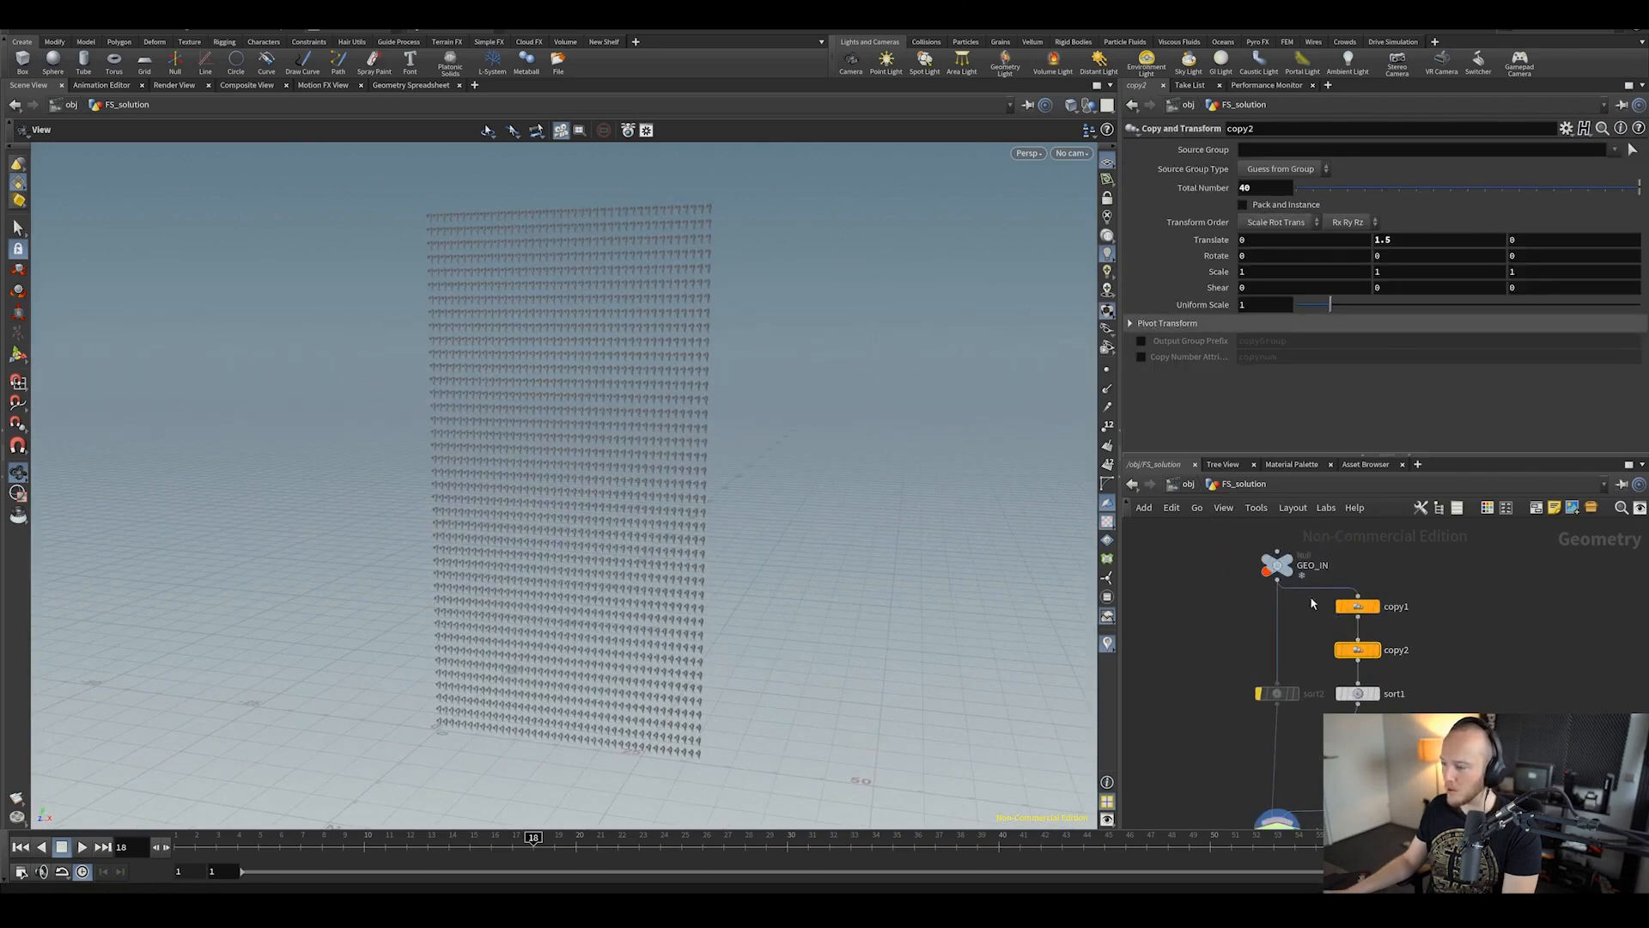
pyautogui.click(1357, 608)
pyautogui.click(1359, 653)
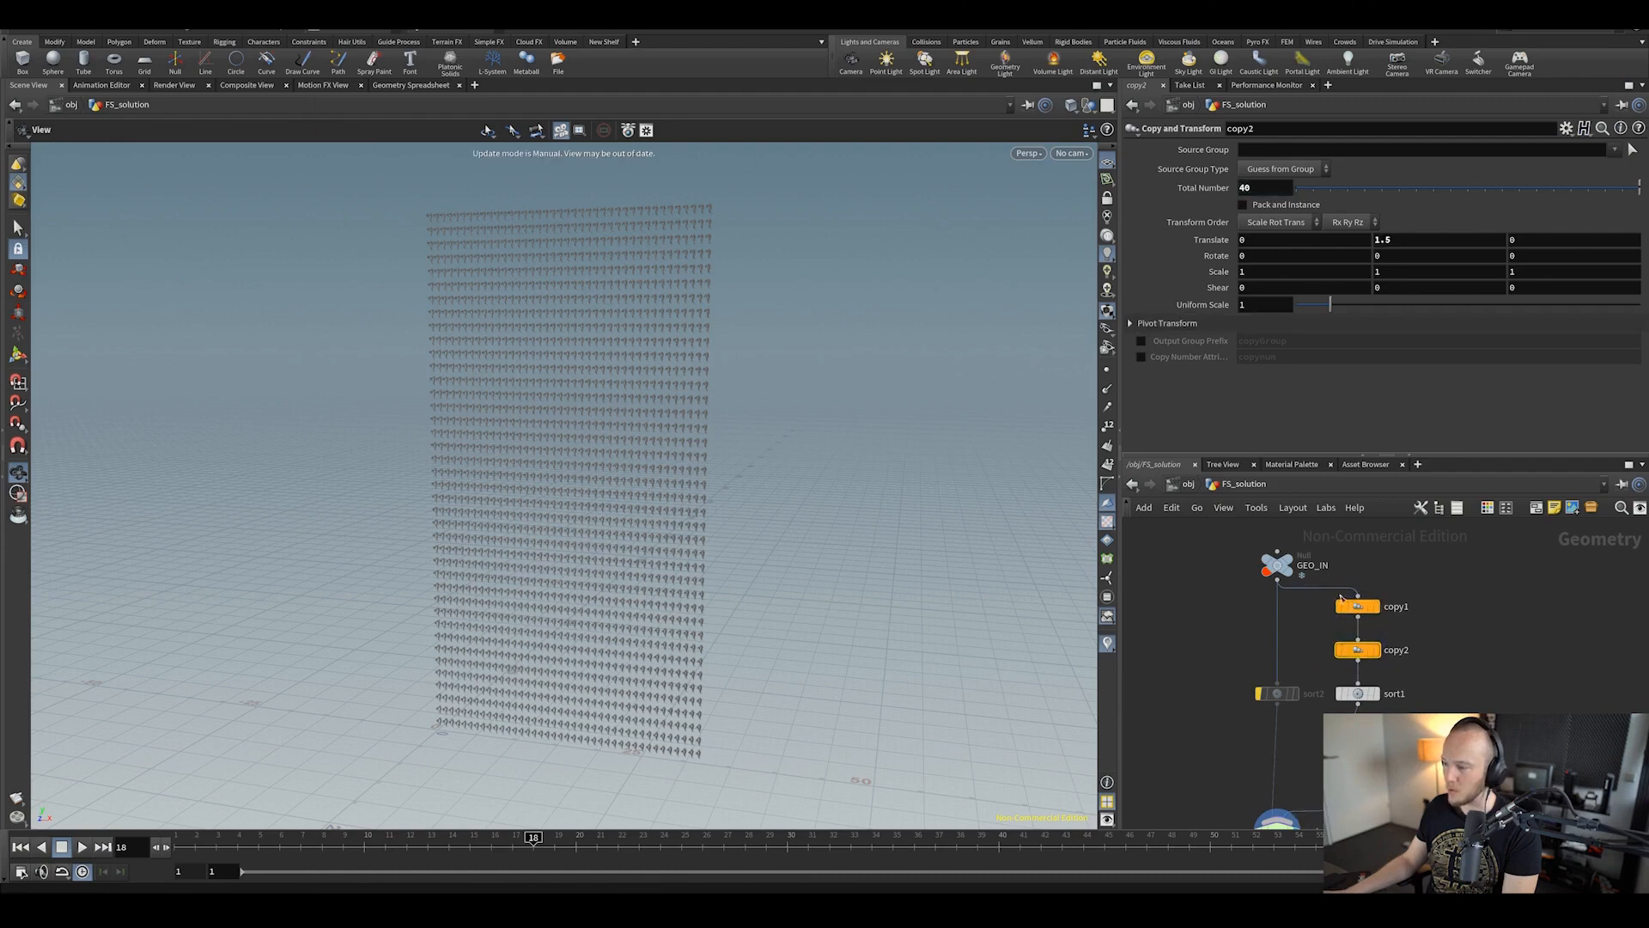
pyautogui.click(1357, 606)
pyautogui.rightClick(1219, 188)
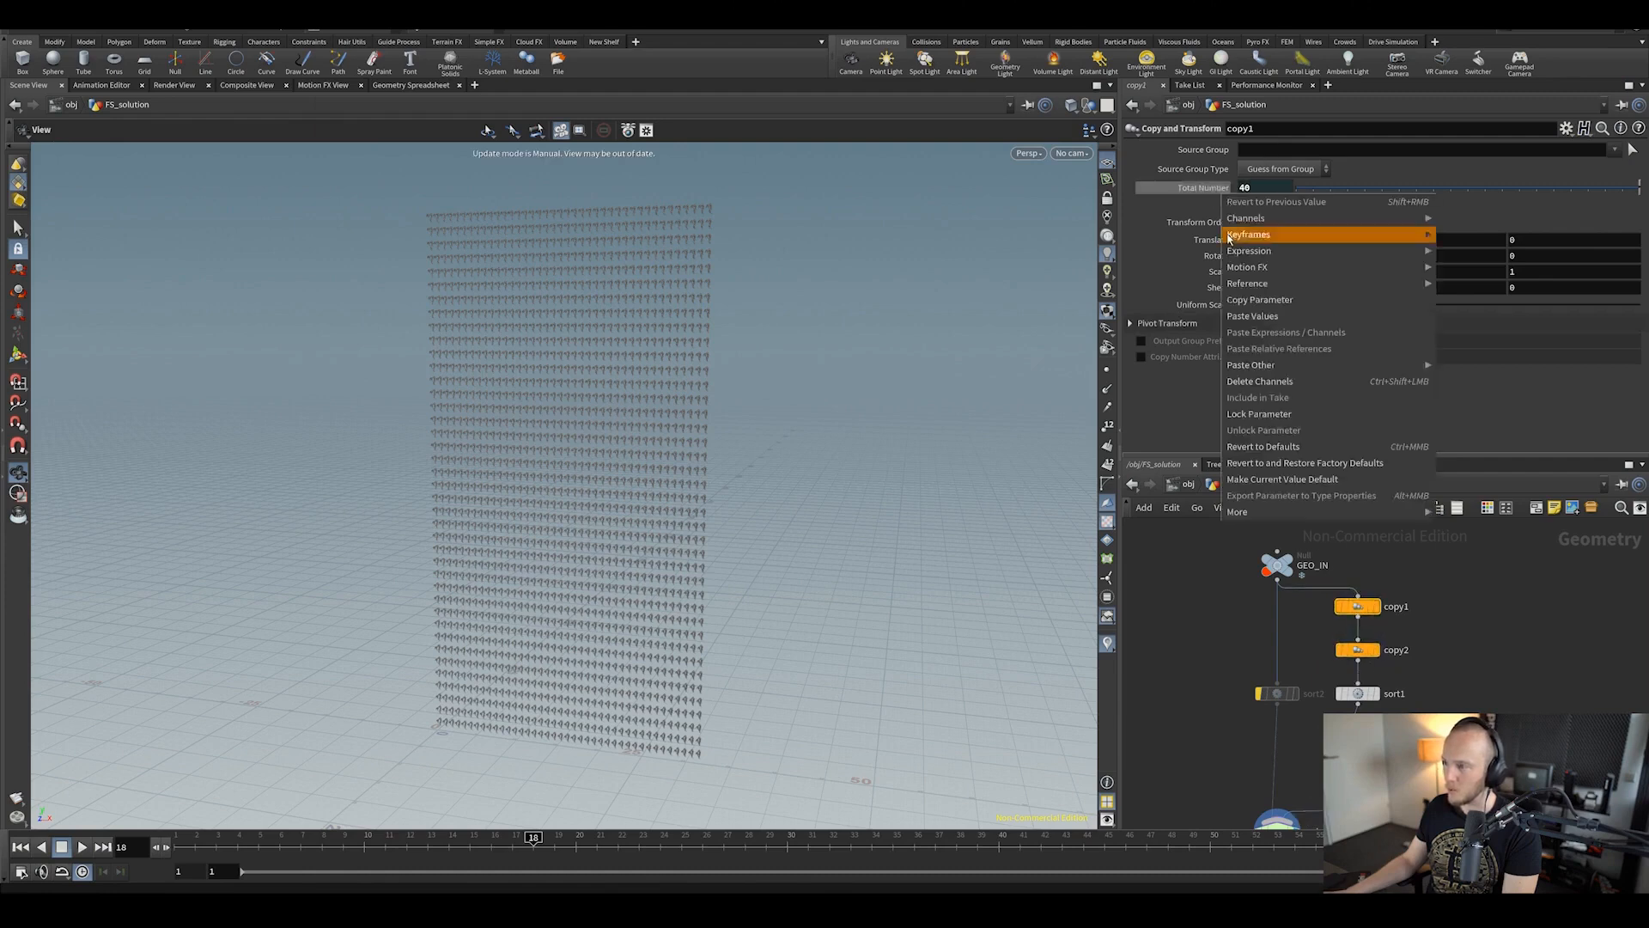
pyautogui.click(1259, 381)
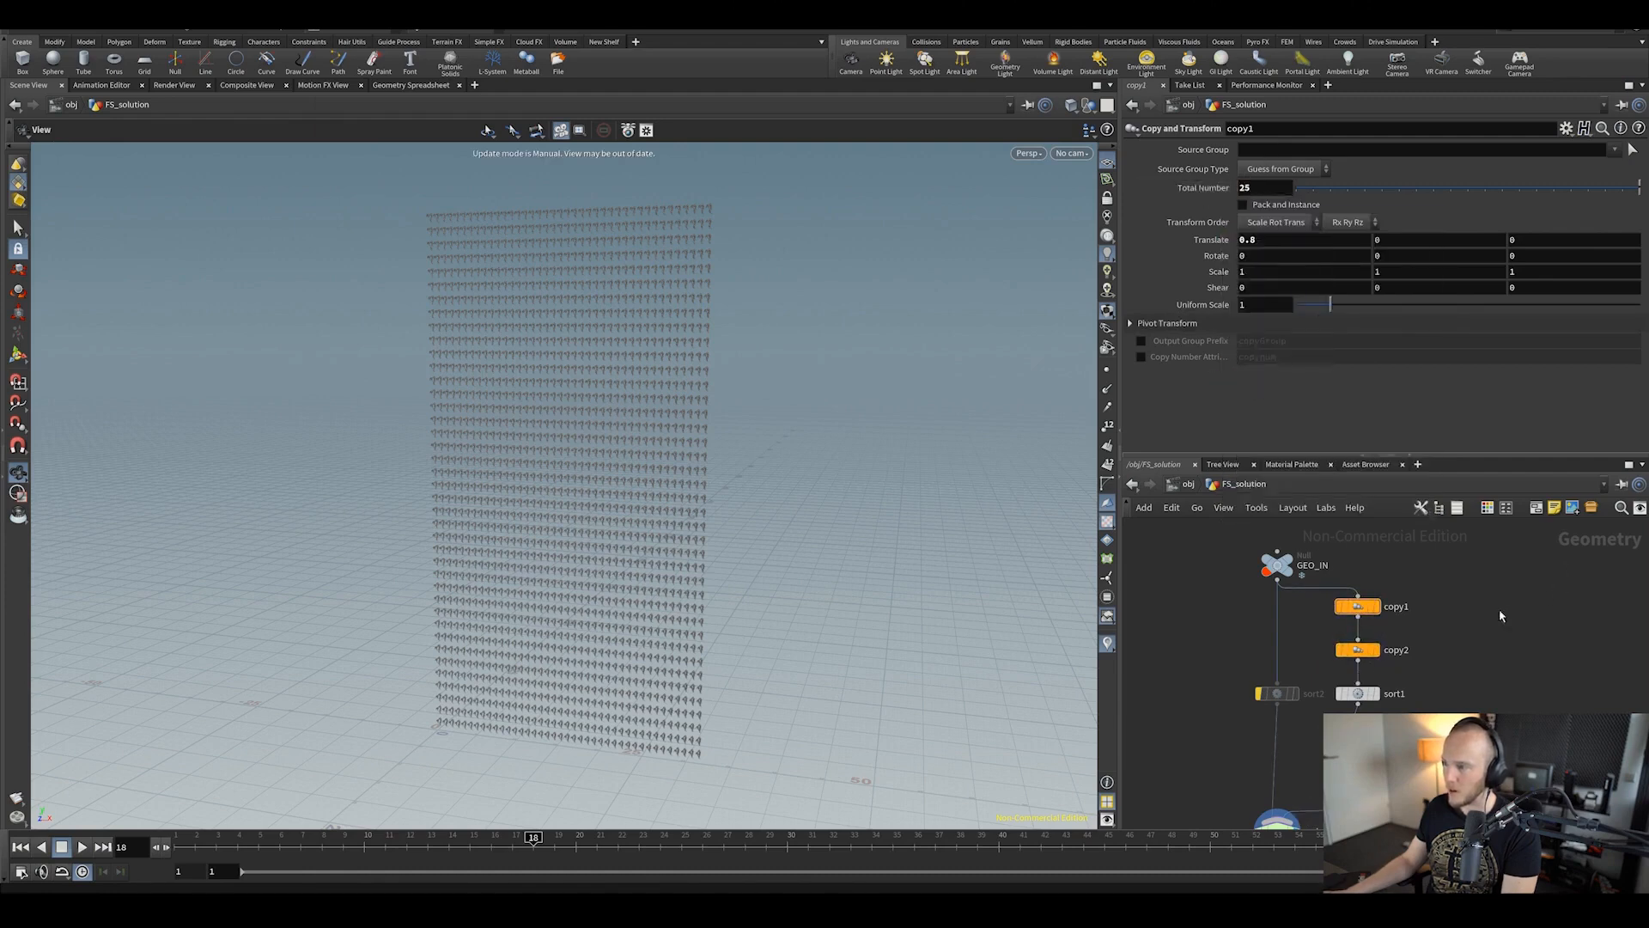
# Step: Set copy2's Total Number to 5 and frame the five rows of copies
pyautogui.click(1361, 657)
pyautogui.doubleClick(1265, 187)
pyautogui.write('5')
pyautogui.press('Return')
pyautogui.moveTo(1523, 708); pyautogui.dragTo(1509, 627, button='middle')
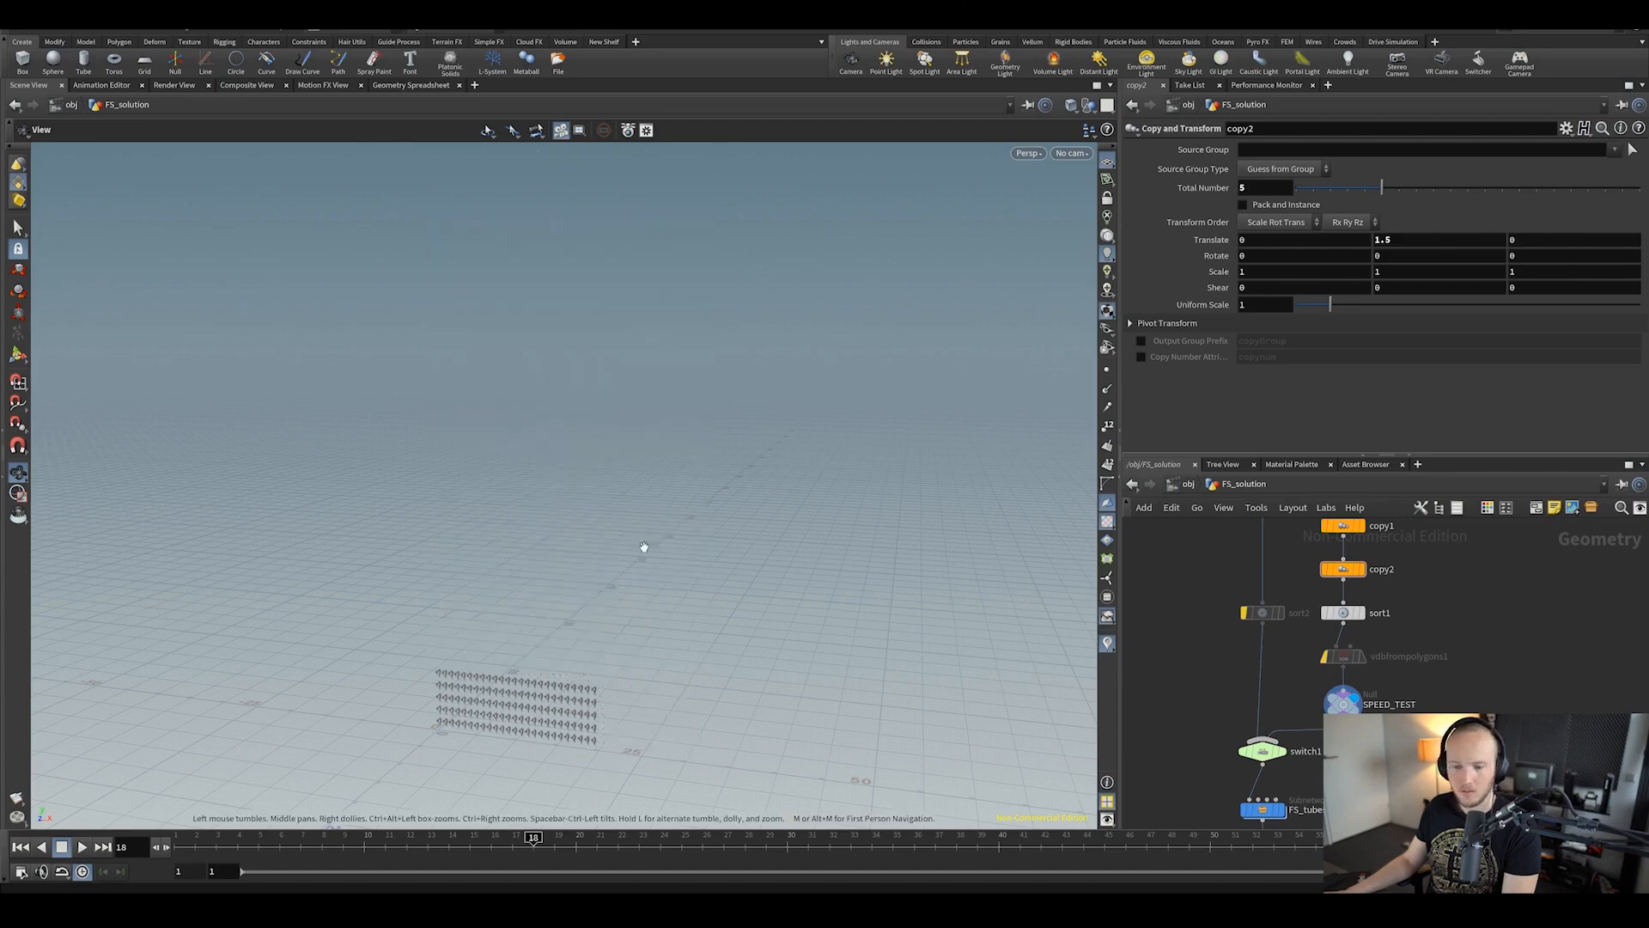
pyautogui.hotkey('space', 'g')
pyautogui.moveTo(611, 611); pyautogui.dragTo(612, 586)
# Step: Display switch1's output and review FS_tubes_to_curves_v8, OUT and sweep1 downstream
pyautogui.moveTo(1334, 727); pyautogui.dragTo(1340, 698, button='middle')
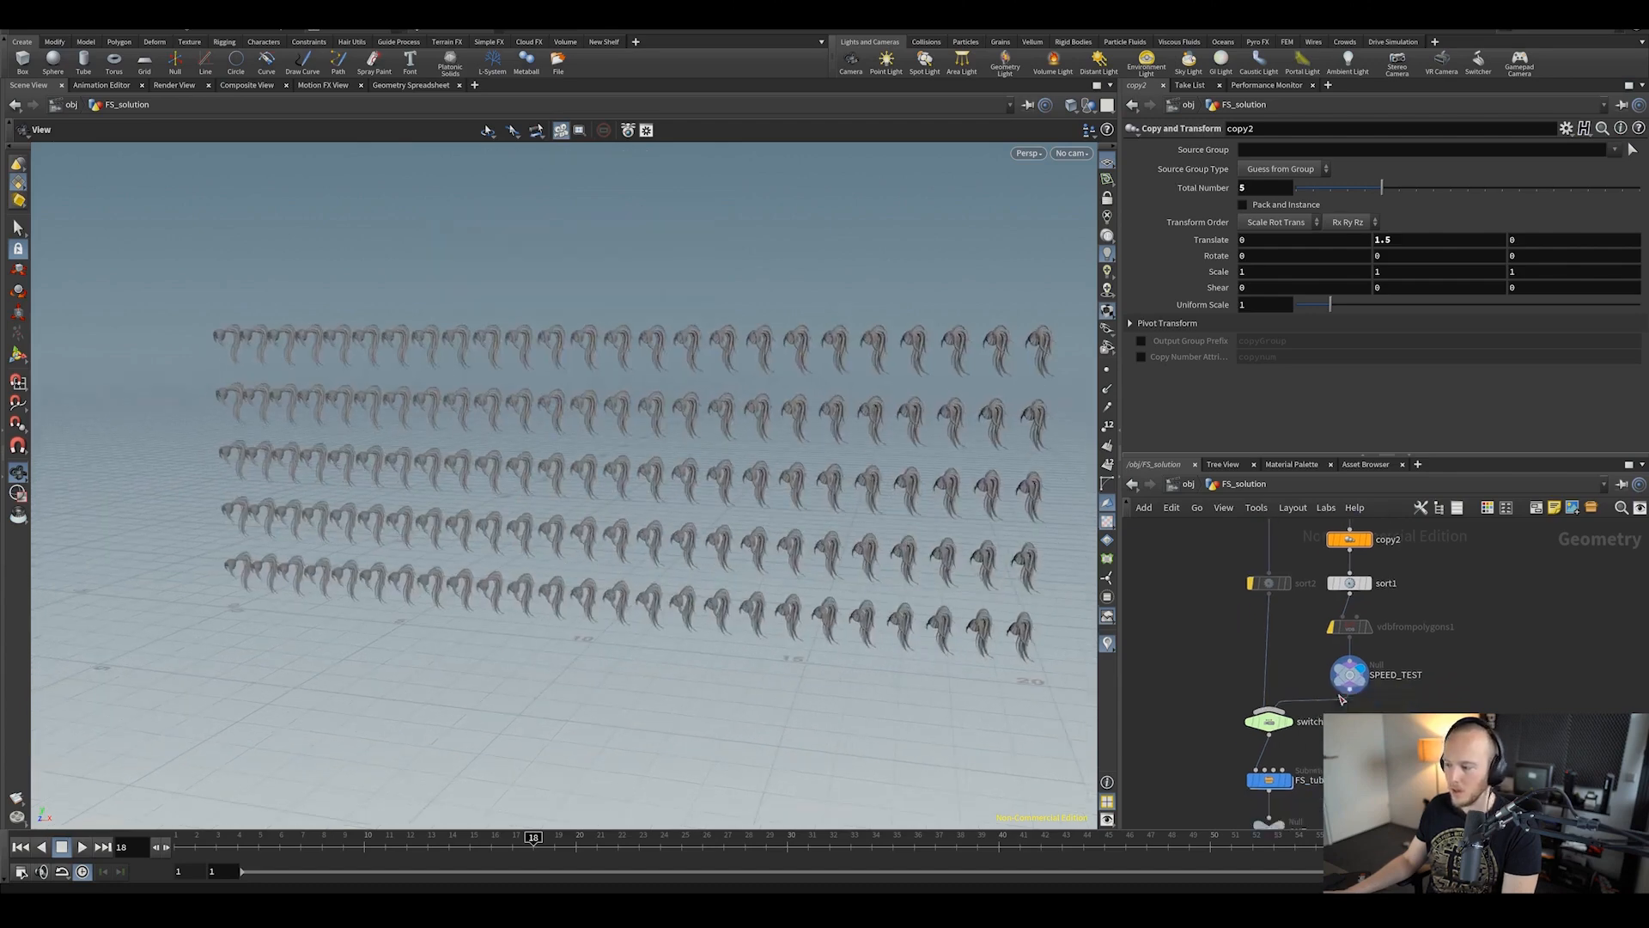
pyautogui.click(1295, 715)
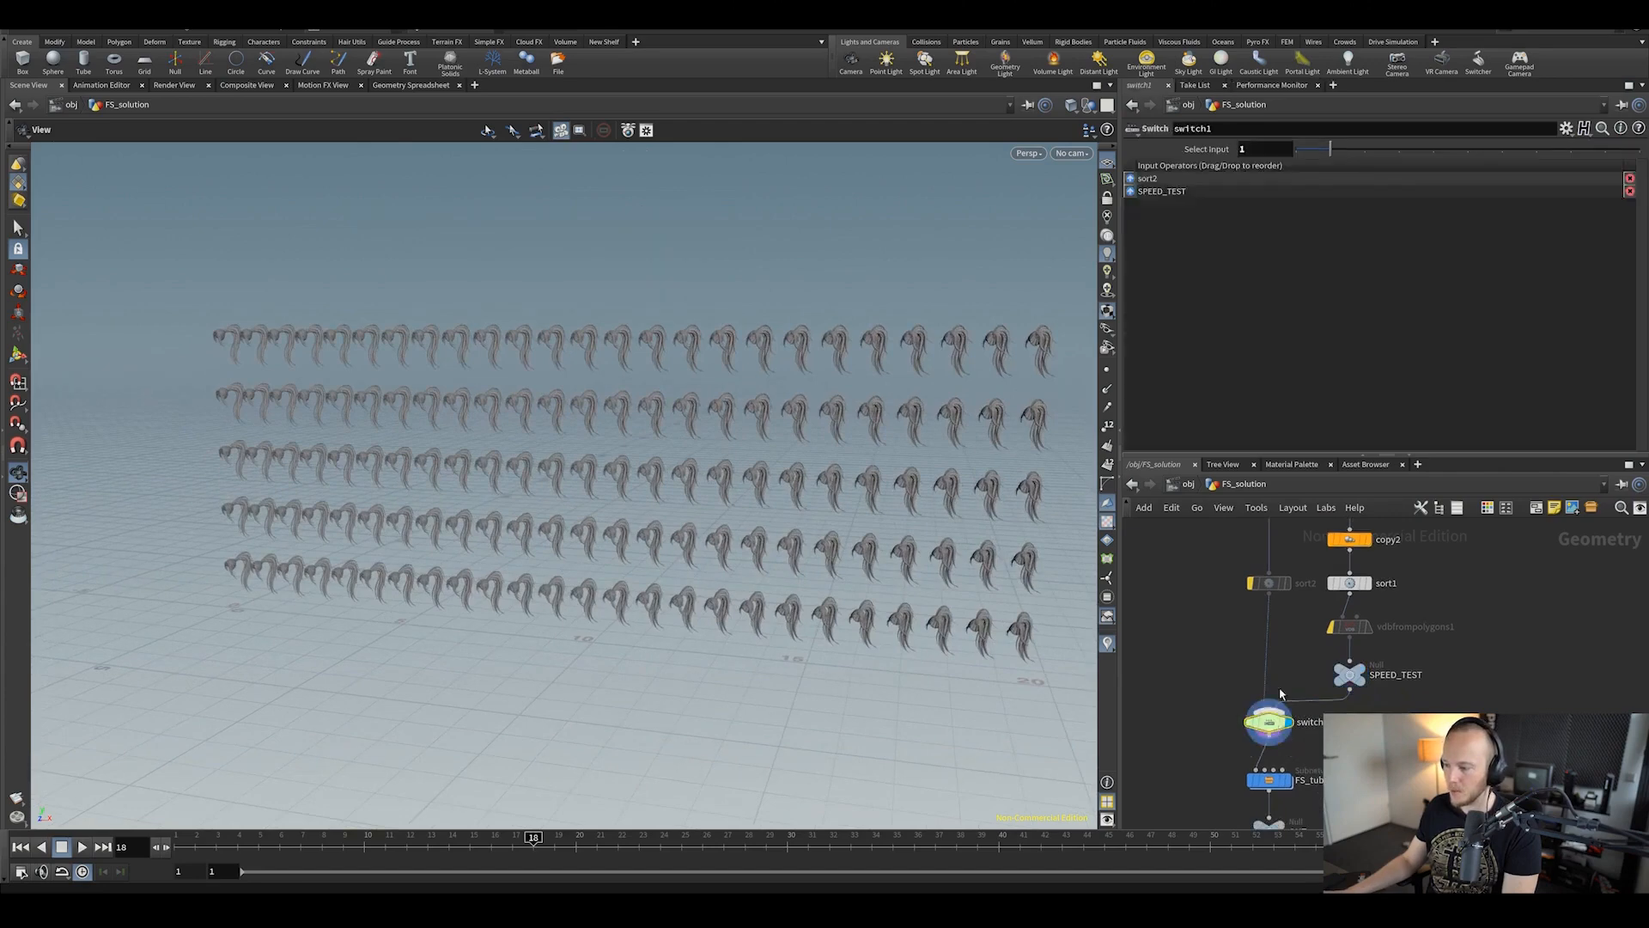
pyautogui.click(1269, 721)
pyautogui.moveTo(1393, 737); pyautogui.dragTo(1443, 672, button='middle')
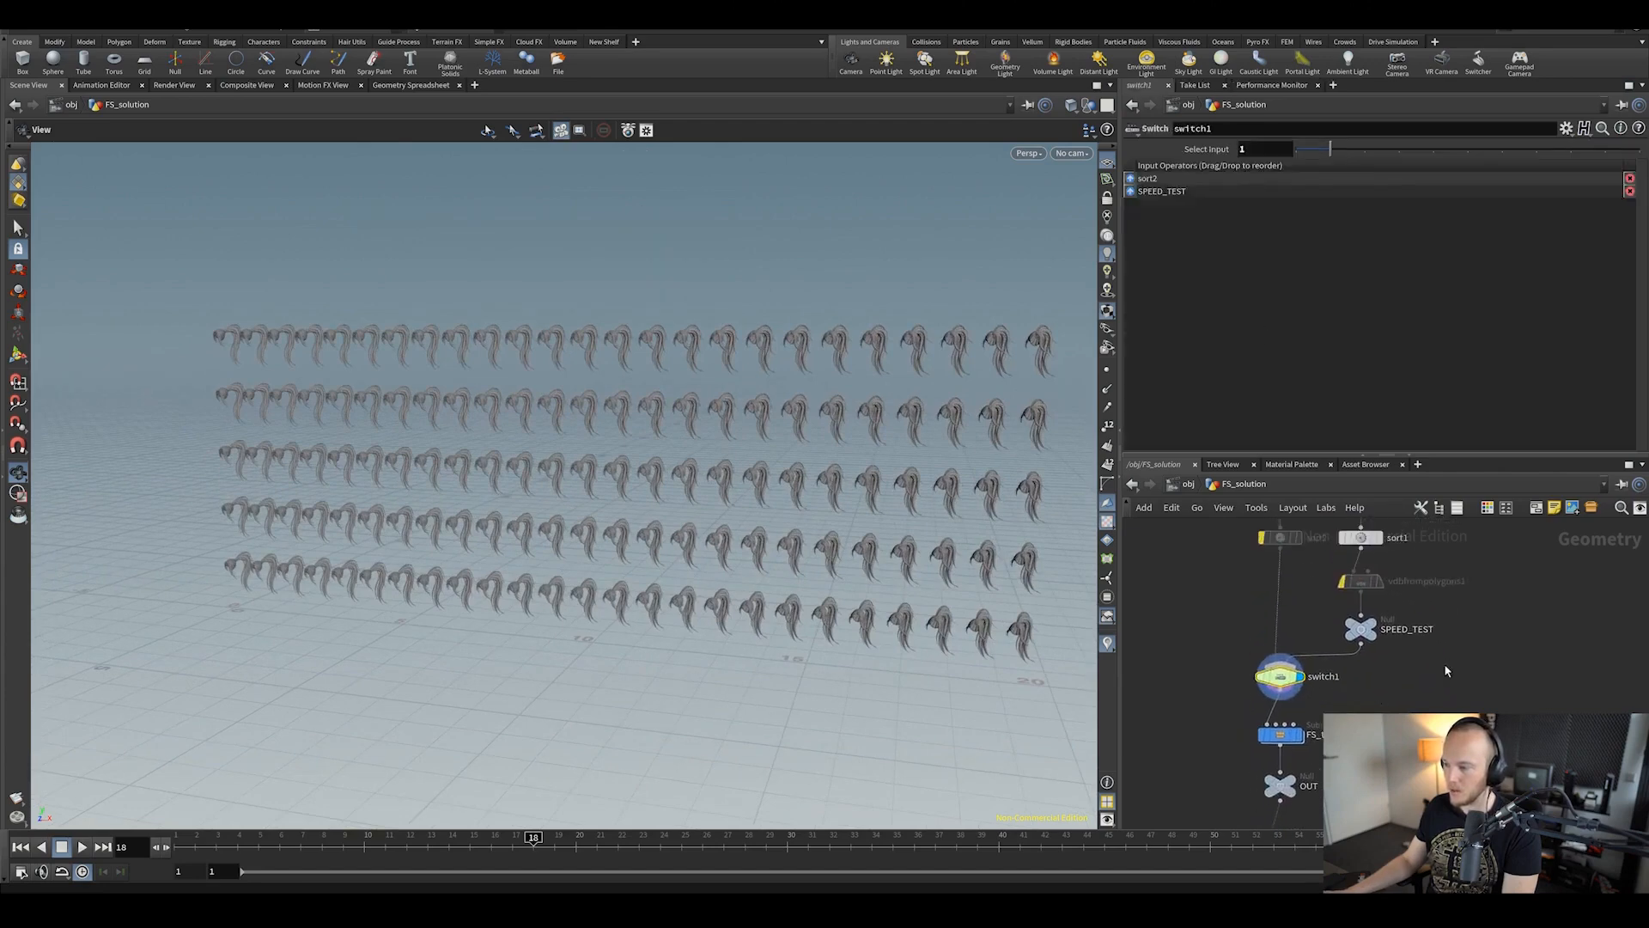
pyautogui.moveTo(1395, 604); pyautogui.dragTo(1367, 669, button='middle')
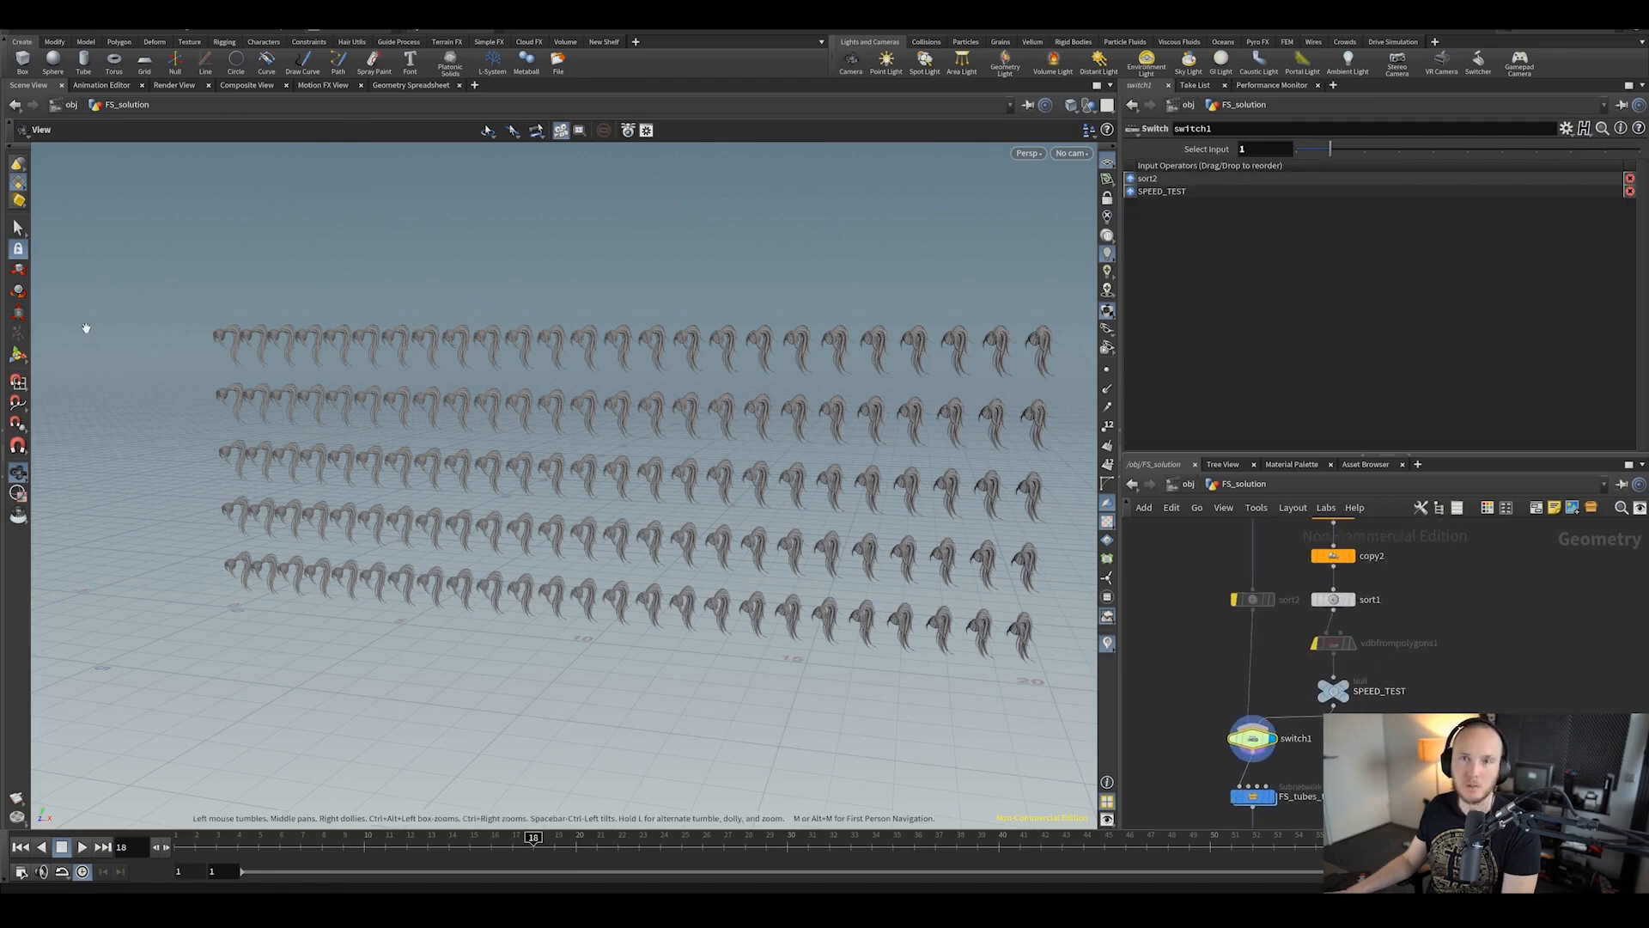
pyautogui.moveTo(1345, 656); pyautogui.dragTo(1377, 596, button='middle')
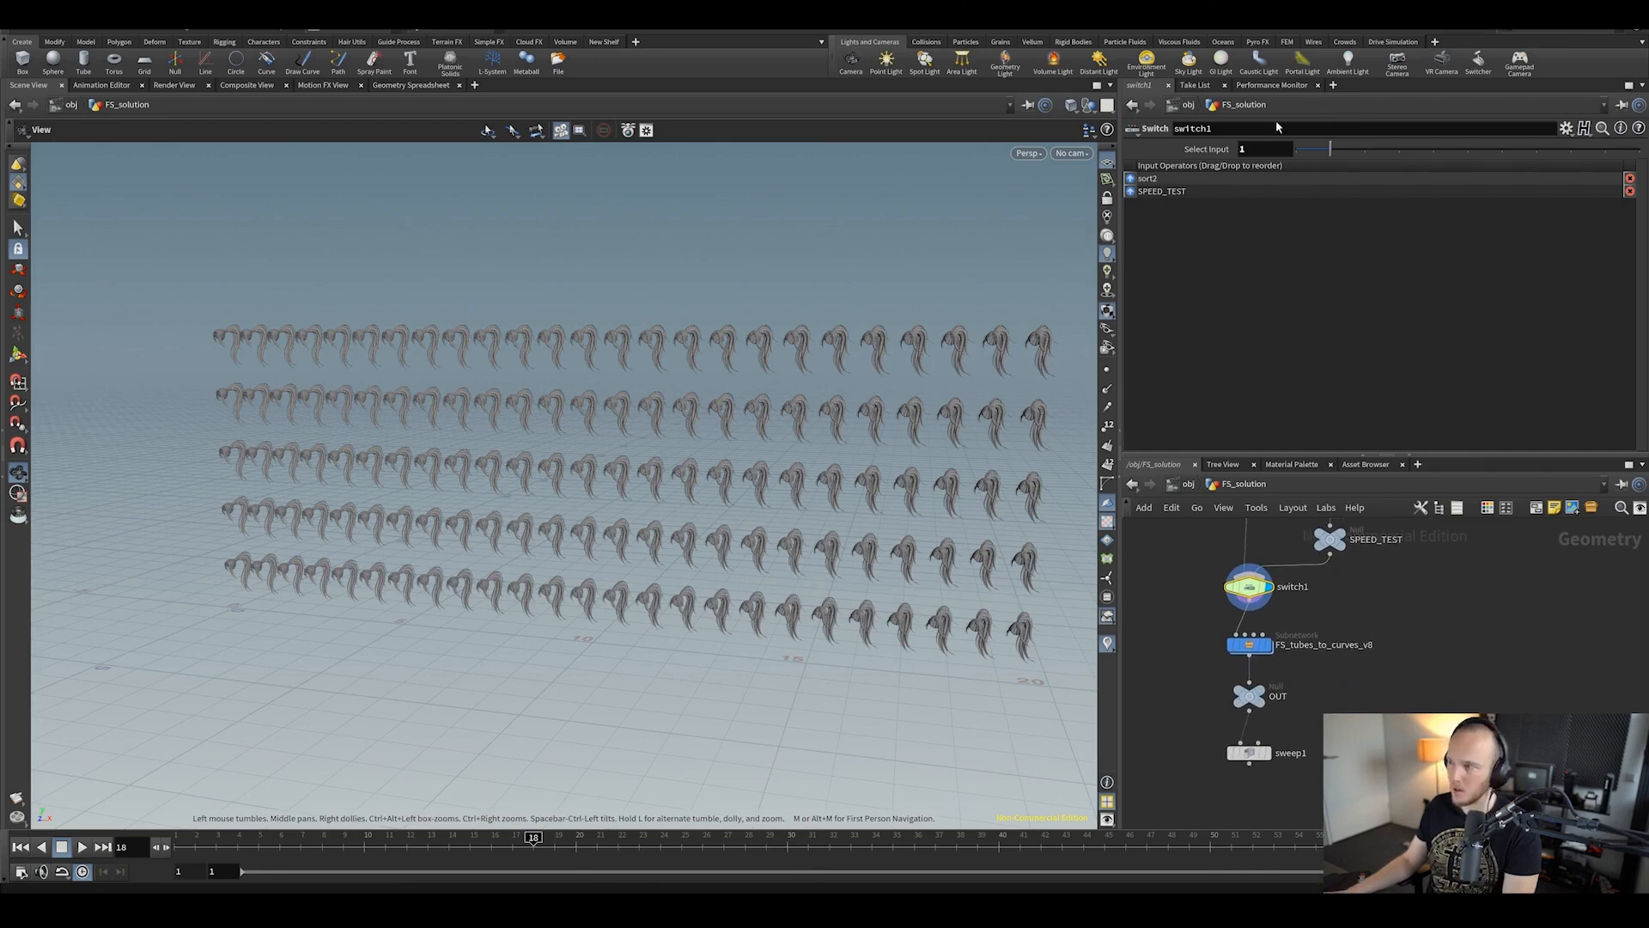
# Step: Record one Performance Monitor profile, showing FS_tubes_to_curves_v8 cooking in 0.430 s
pyautogui.click(1273, 86)
pyautogui.click(1360, 102)
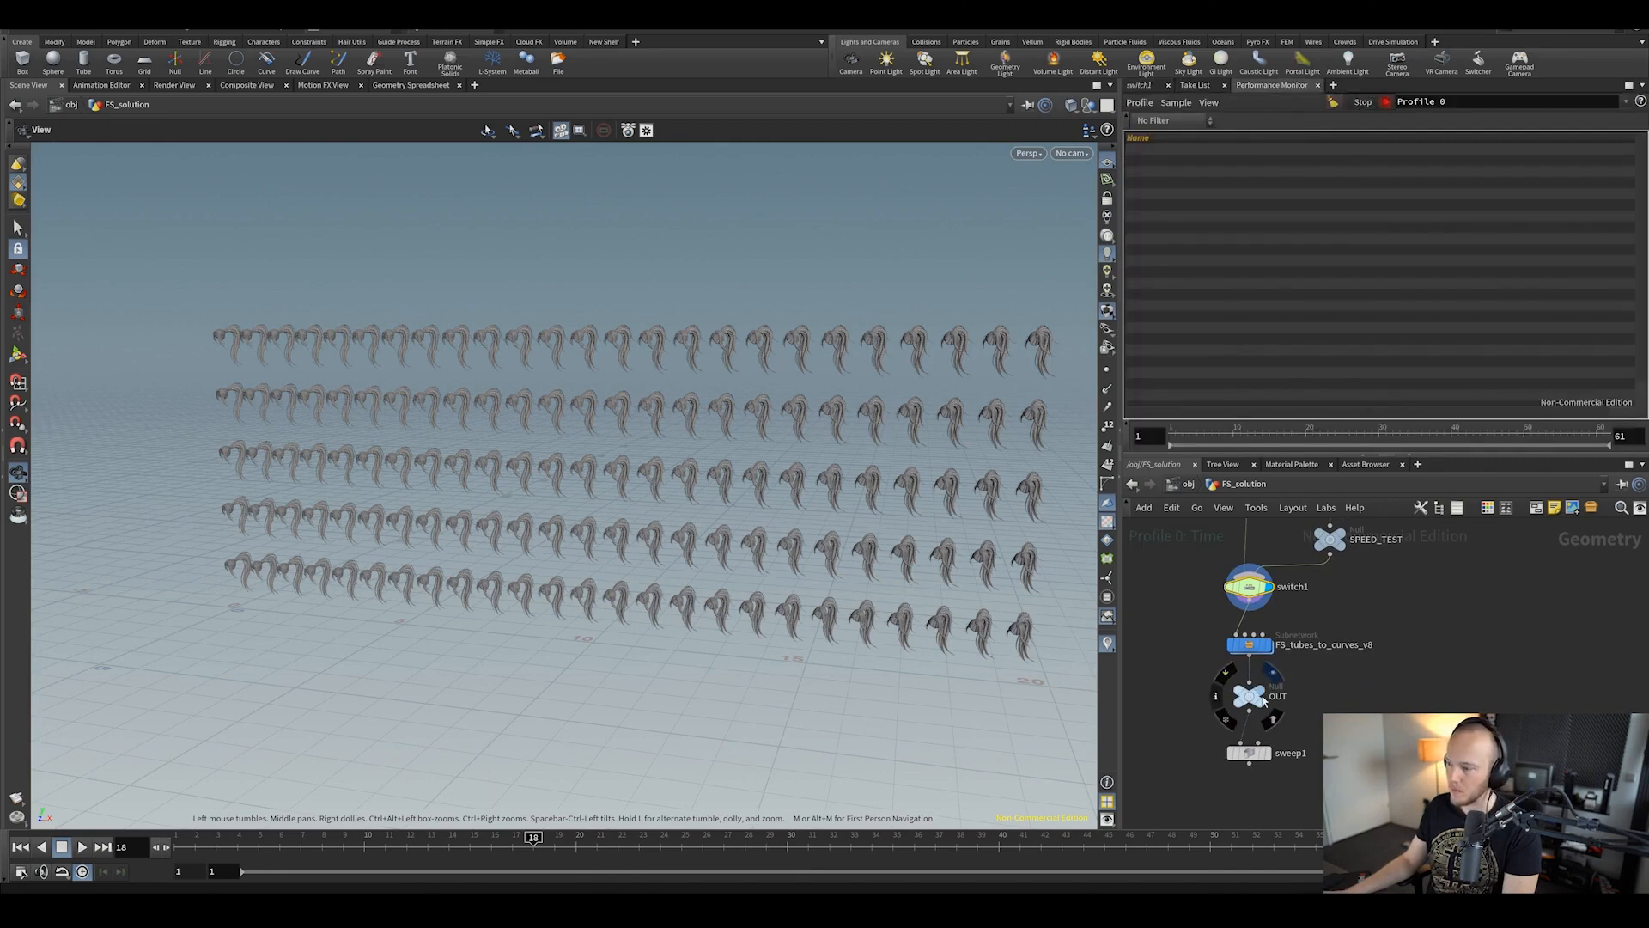
pyautogui.click(1364, 103)
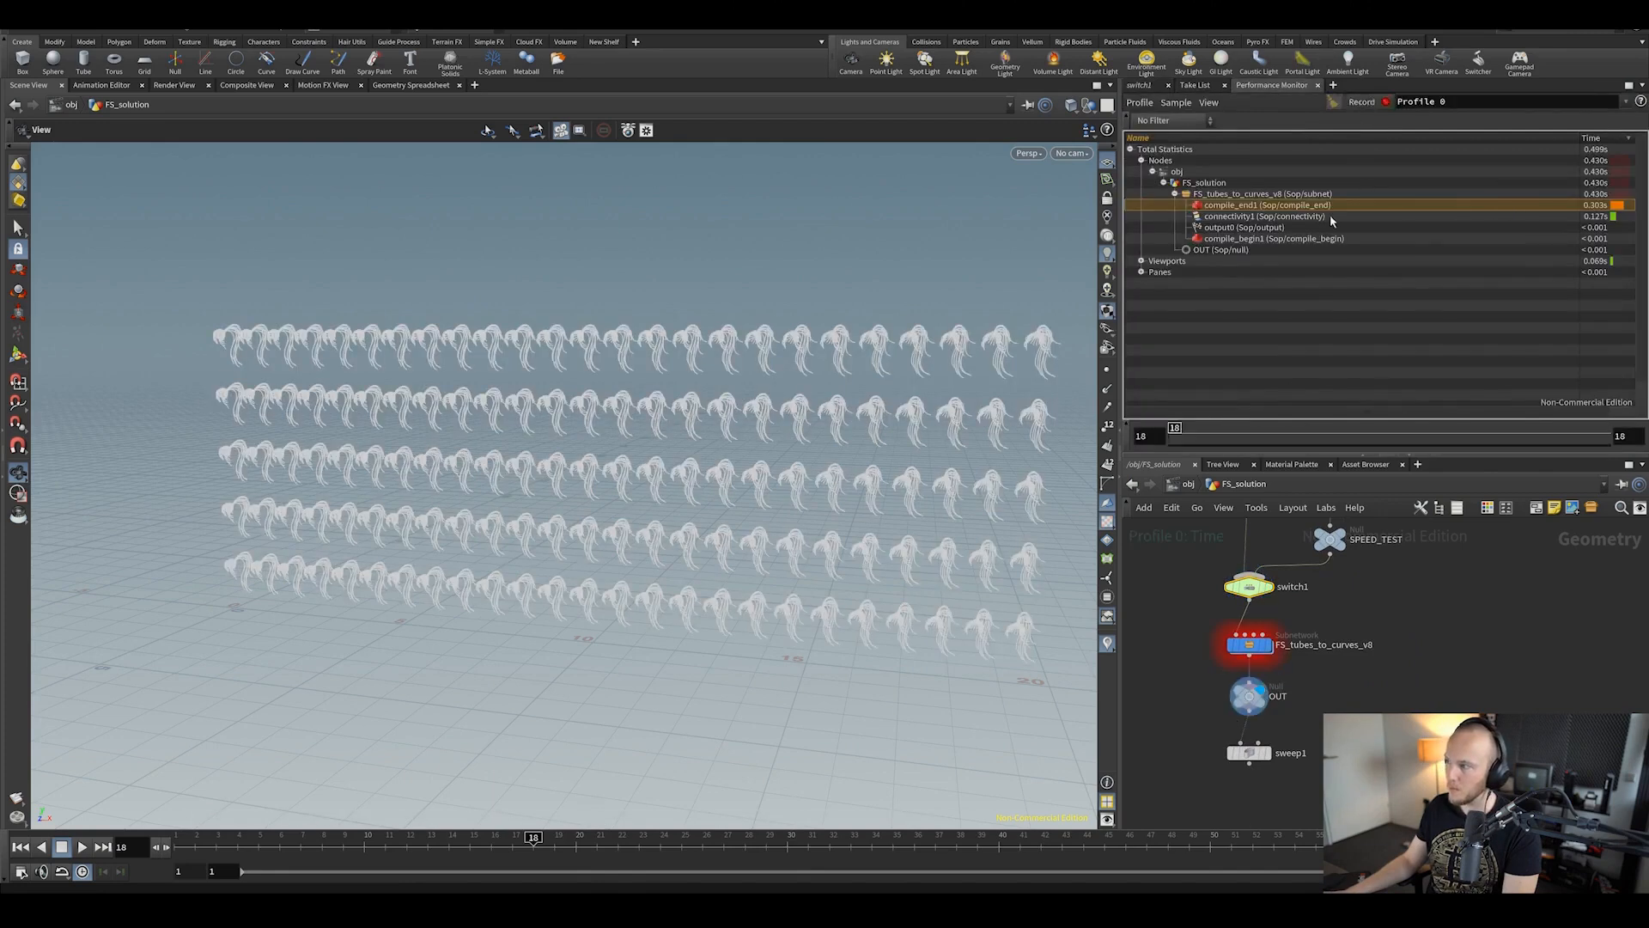
pyautogui.click(1225, 195)
# Step: Save the scene and enlarge the profiler and right-hand panes
pyautogui.hotkey('ctrl', 's')
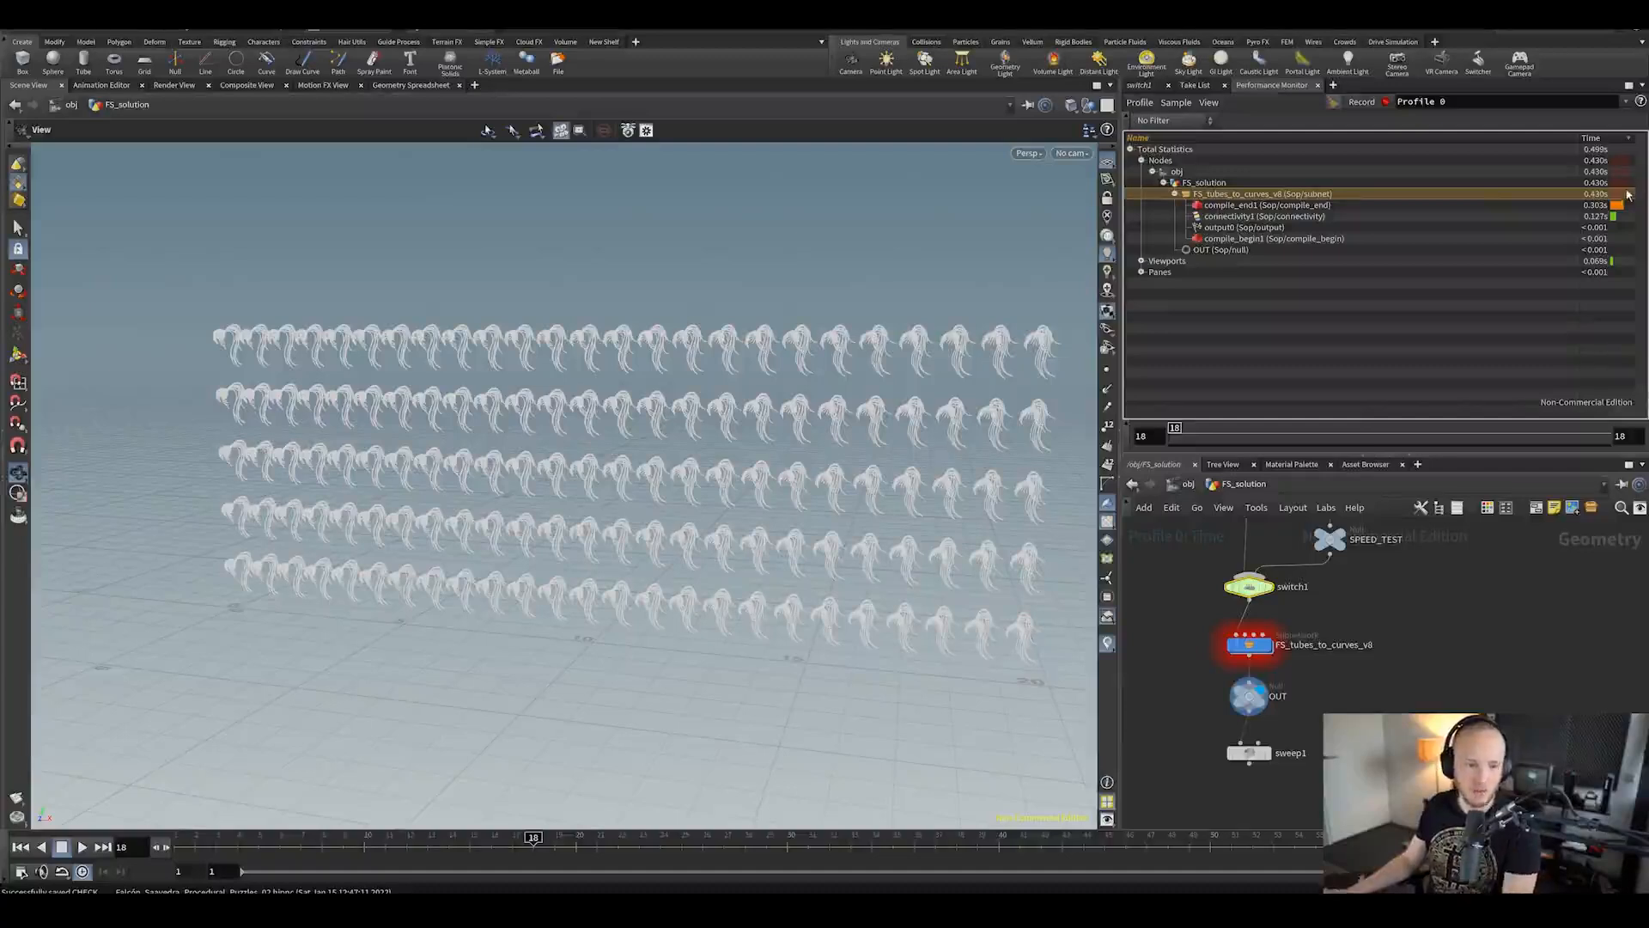
pyautogui.moveTo(811, 477); pyautogui.dragTo(933, 528)
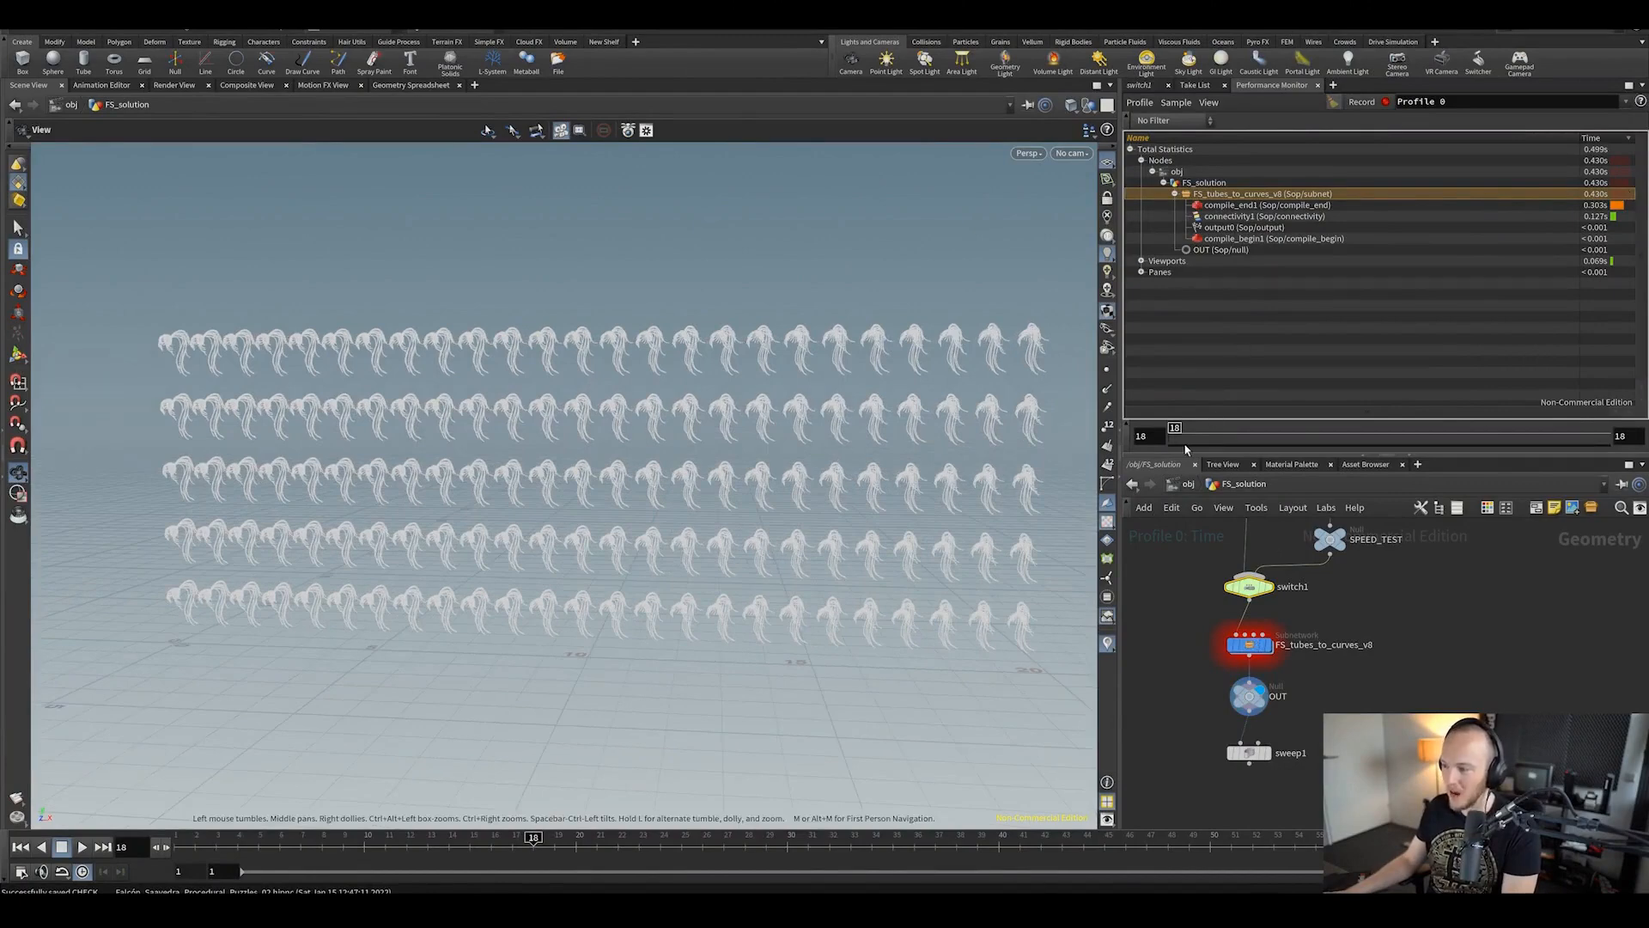
pyautogui.moveTo(1190, 455); pyautogui.dragTo(1186, 384)
pyautogui.moveTo(1120, 472); pyautogui.dragTo(960, 489)
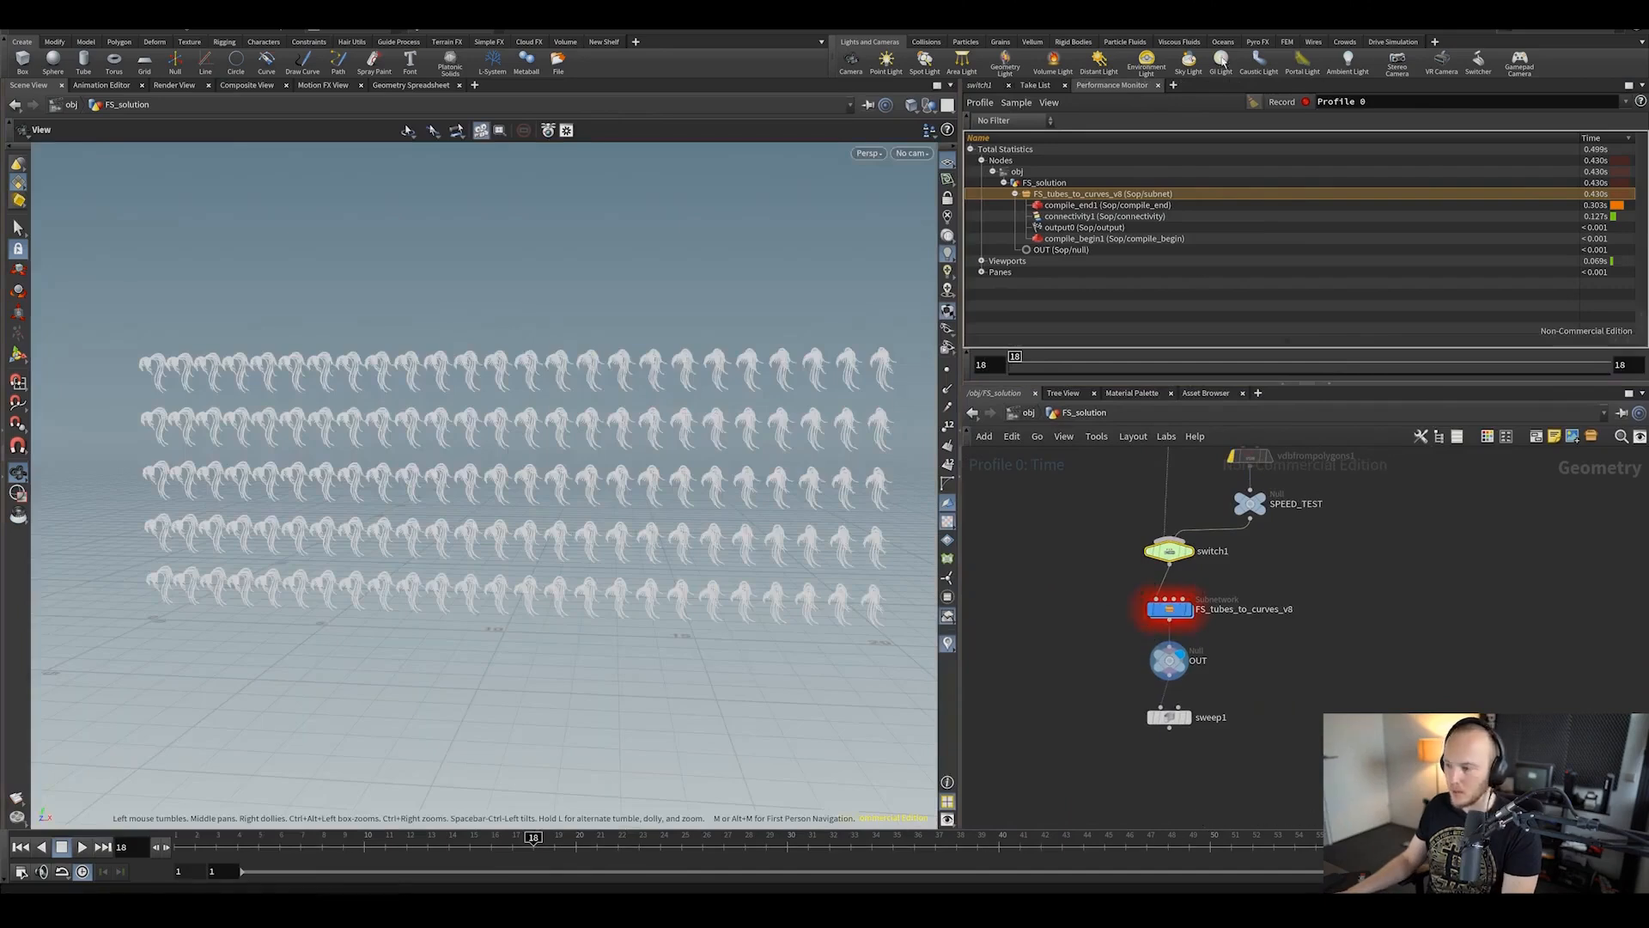
# Step: Dive into FS_tubes_to_curves_v8, start a fresh profile, and view output0's parameters
pyautogui.doubleClick(1196, 618)
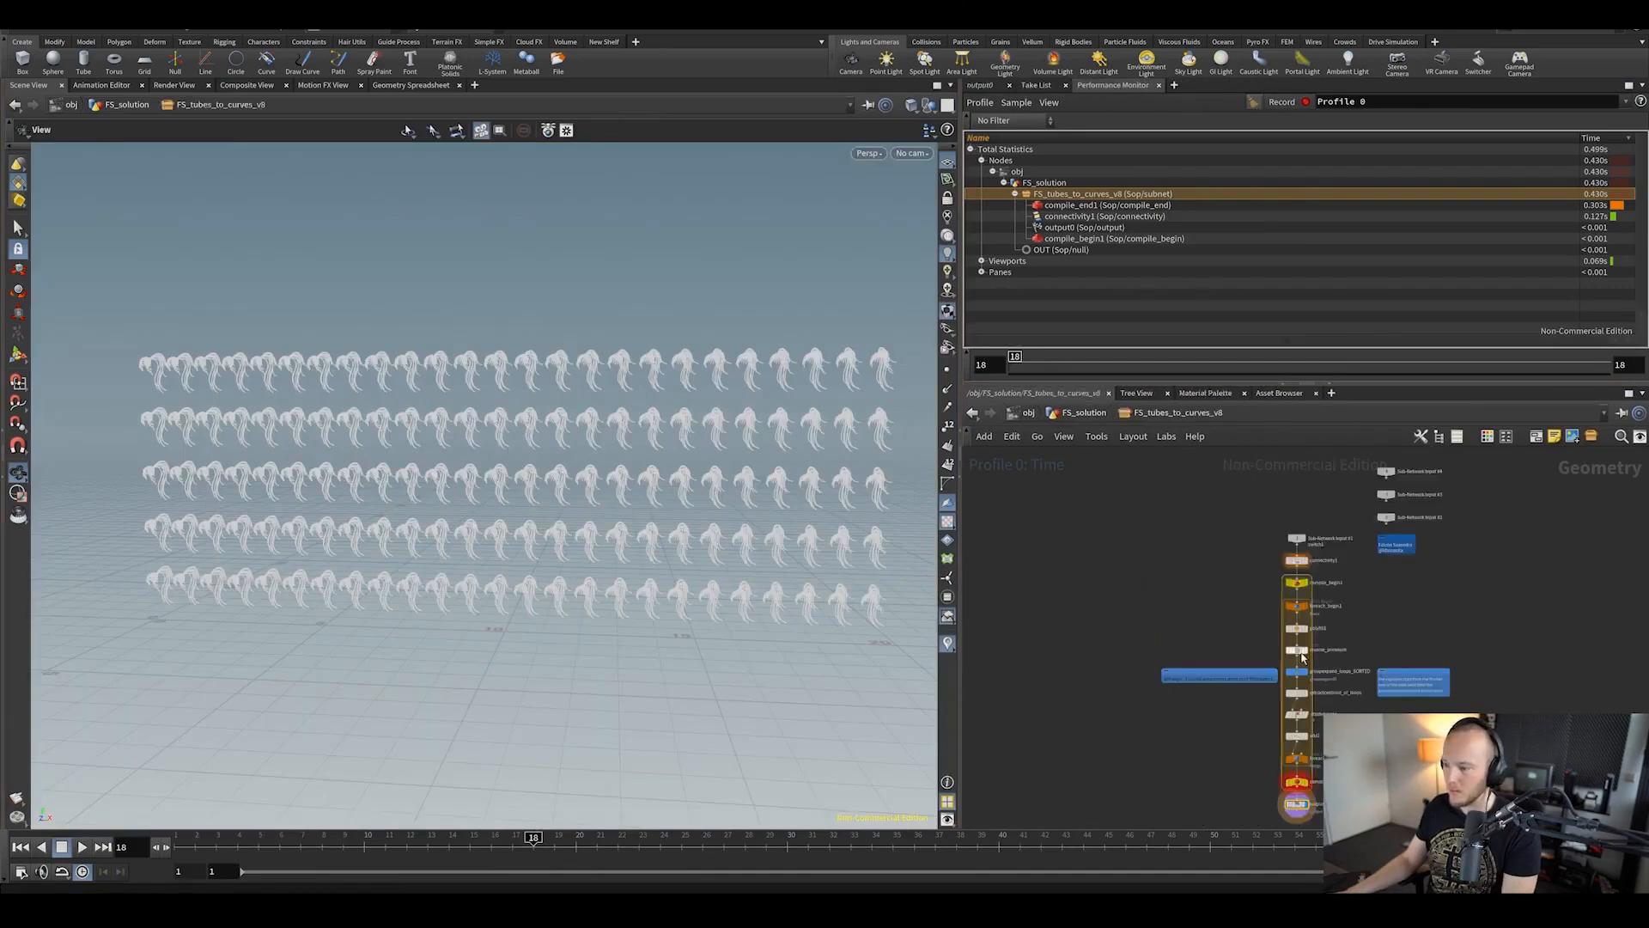
pyautogui.click(1284, 106)
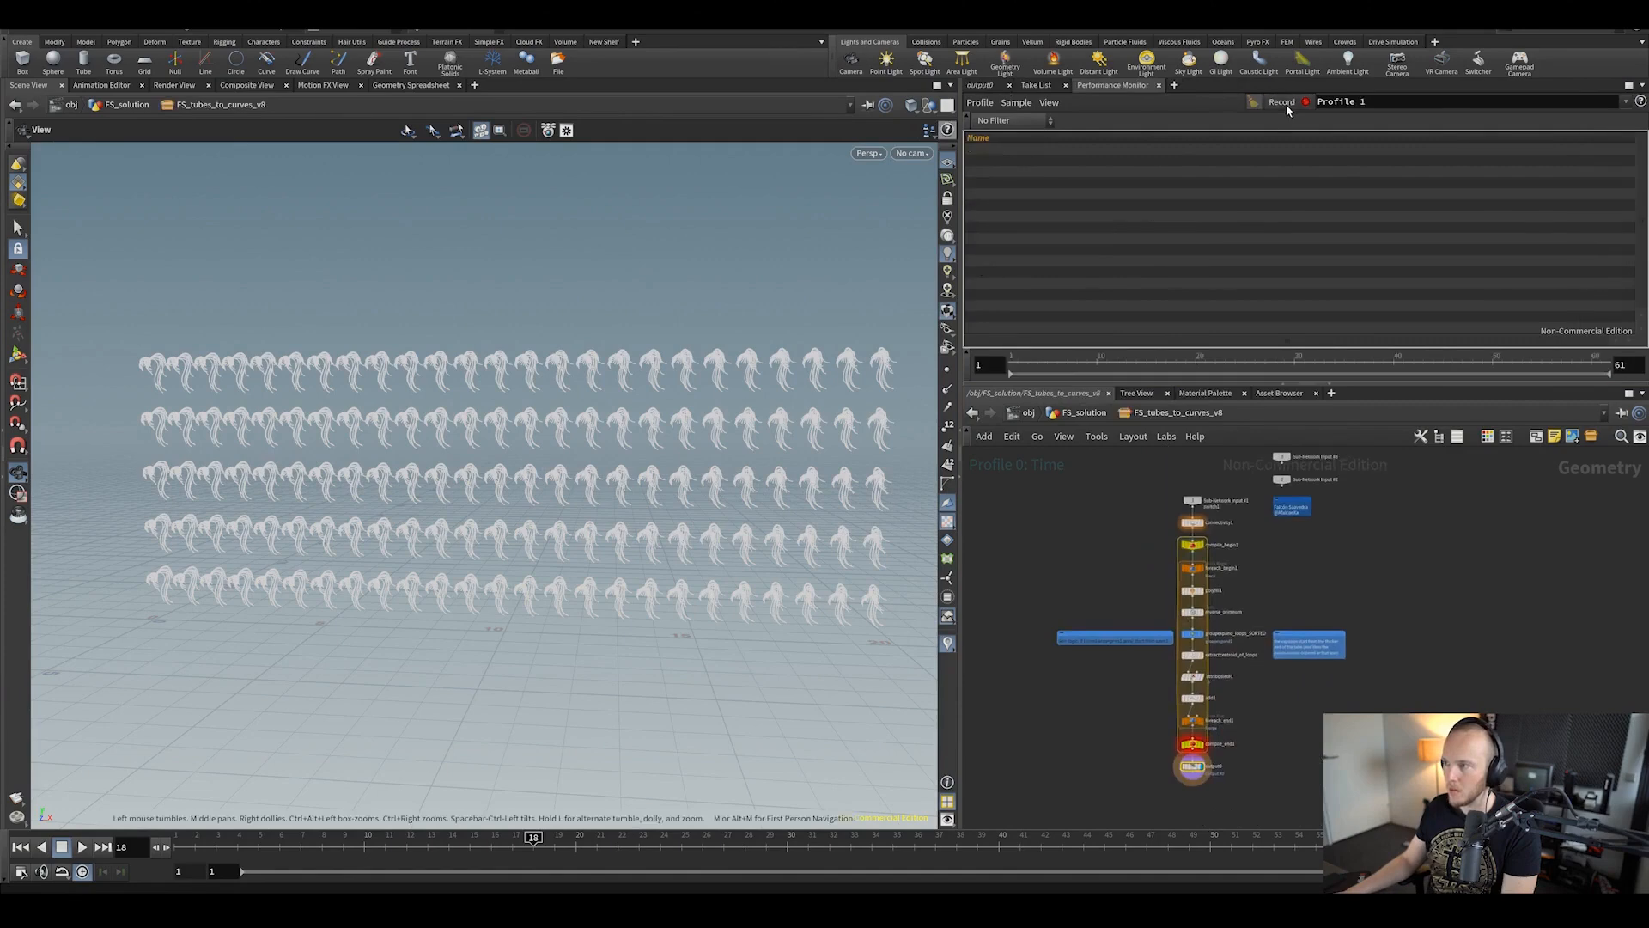
pyautogui.scroll(5, 1271, 621)
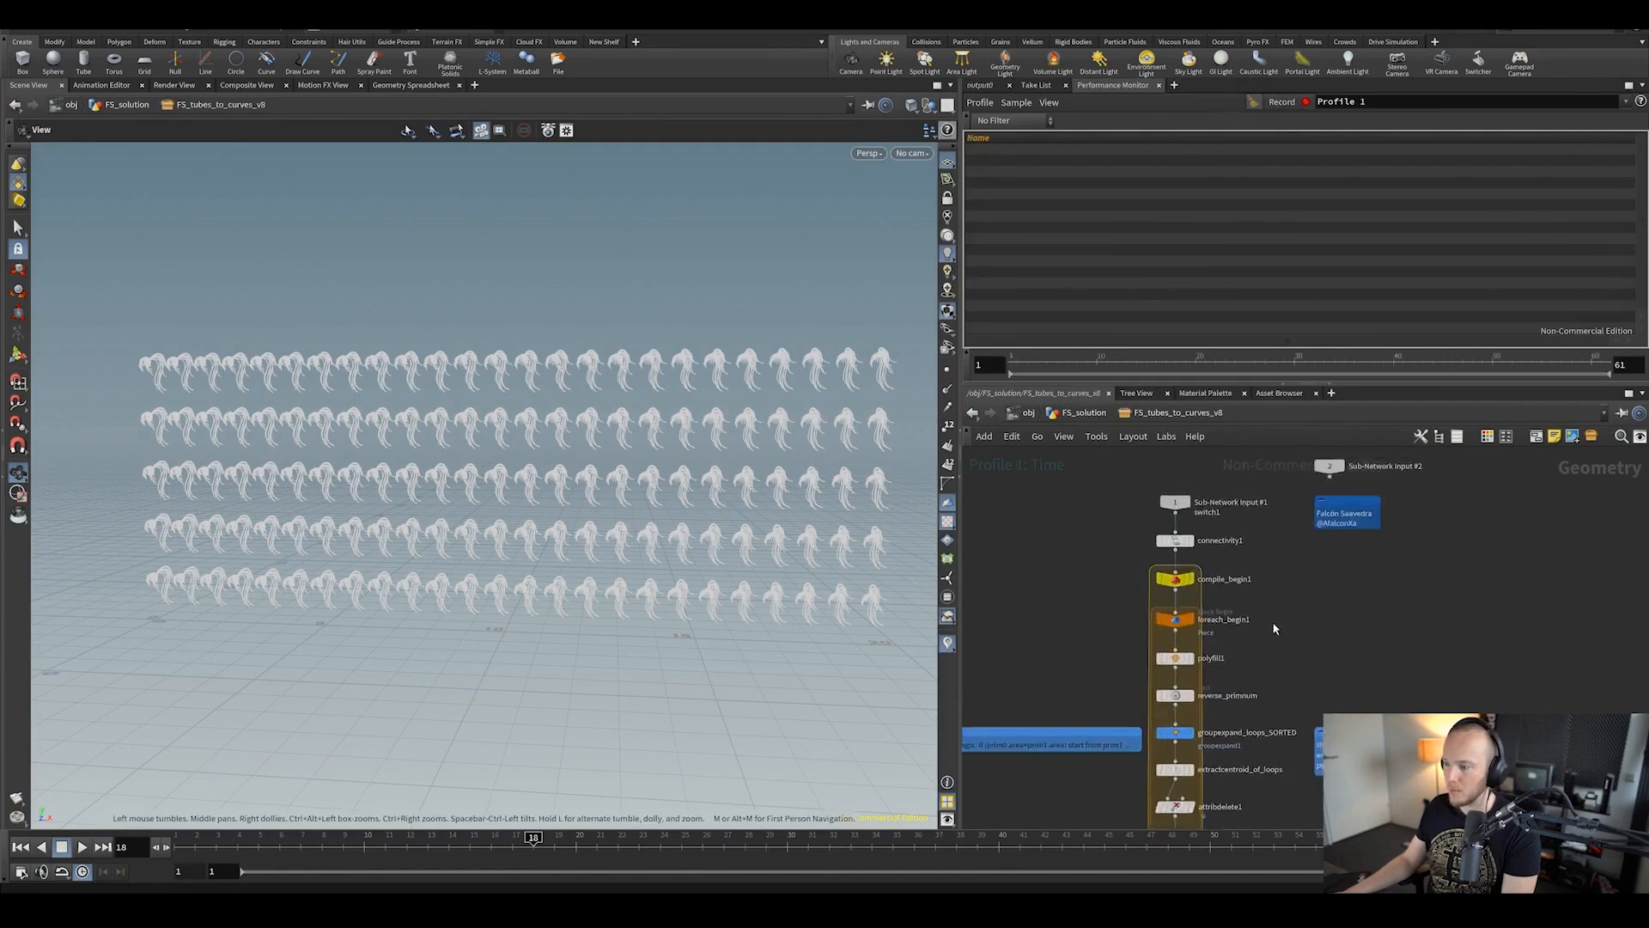
pyautogui.click(980, 86)
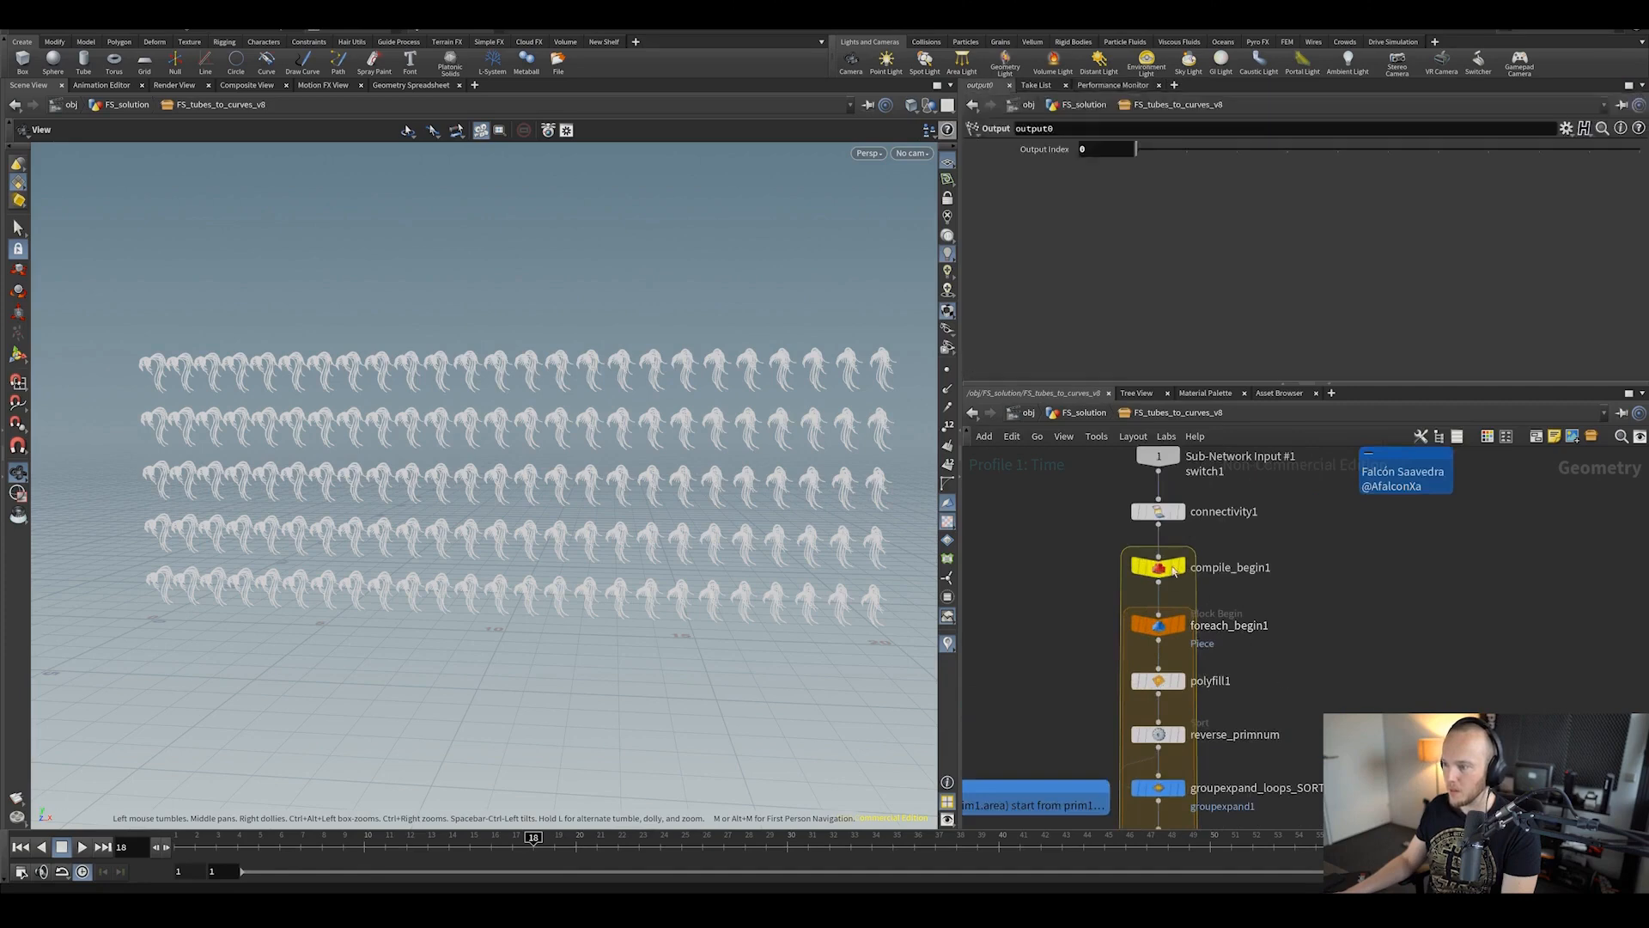
# Step: Re-enter FS_tubes_to_curves_v8 from FS_solution and read compile_begin1's settings
pyautogui.press('u')
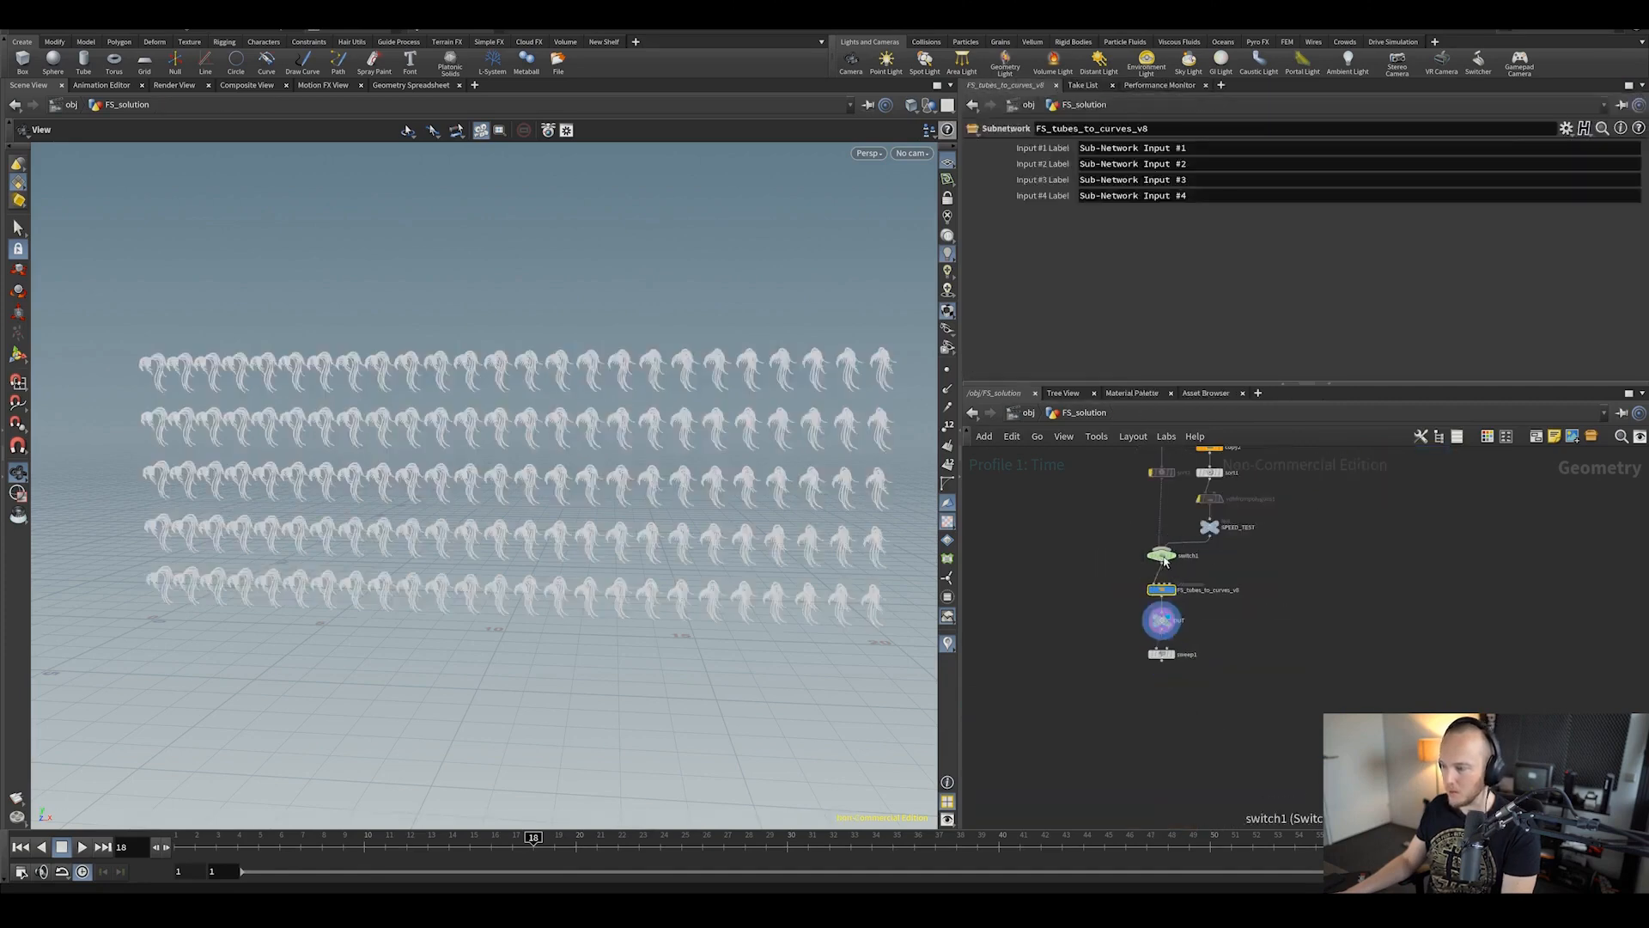
pyautogui.click(1161, 555)
pyautogui.doubleClick(1160, 590)
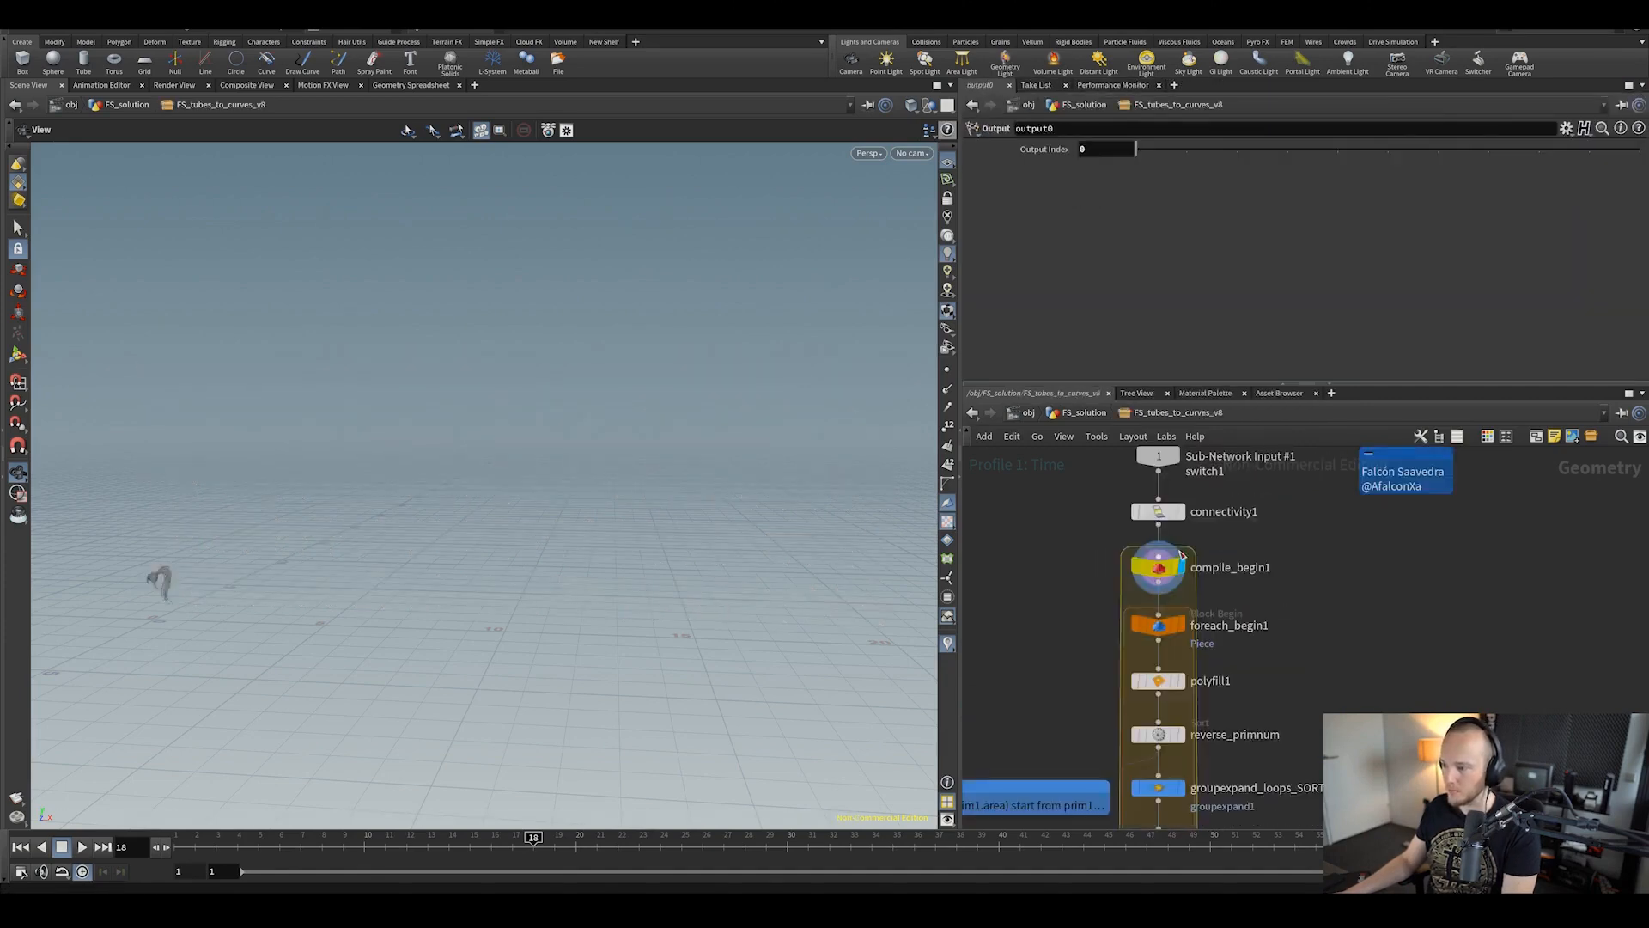
pyautogui.click(1170, 569)
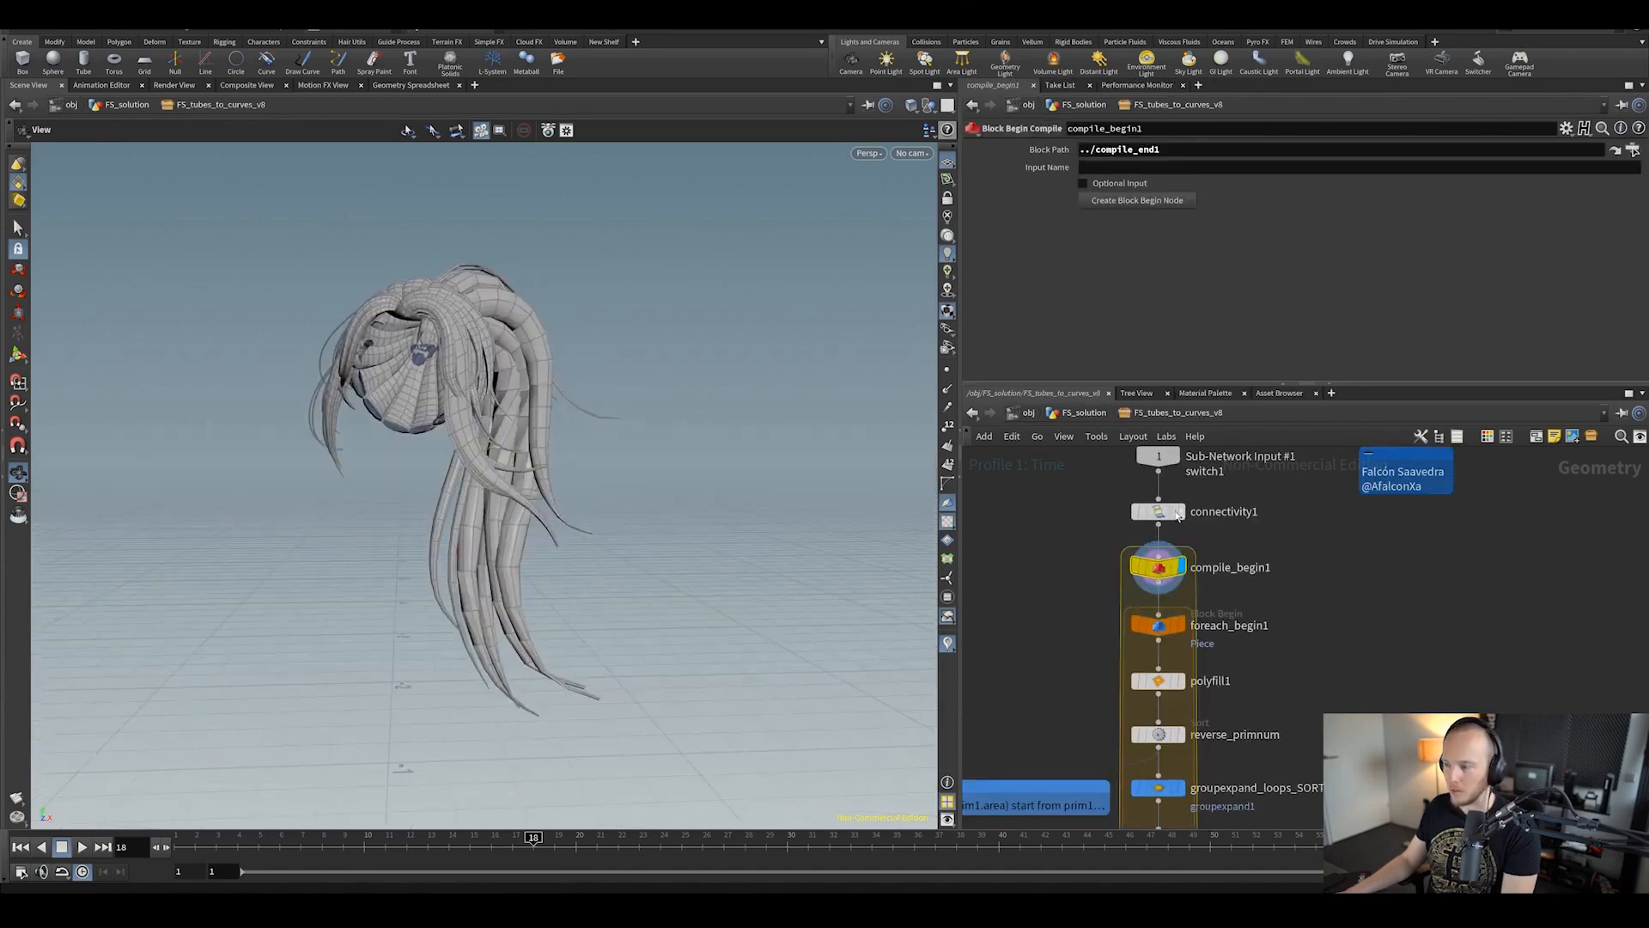
pyautogui.moveTo(1177, 565)
pyautogui.scroll(-3, 1177, 565)
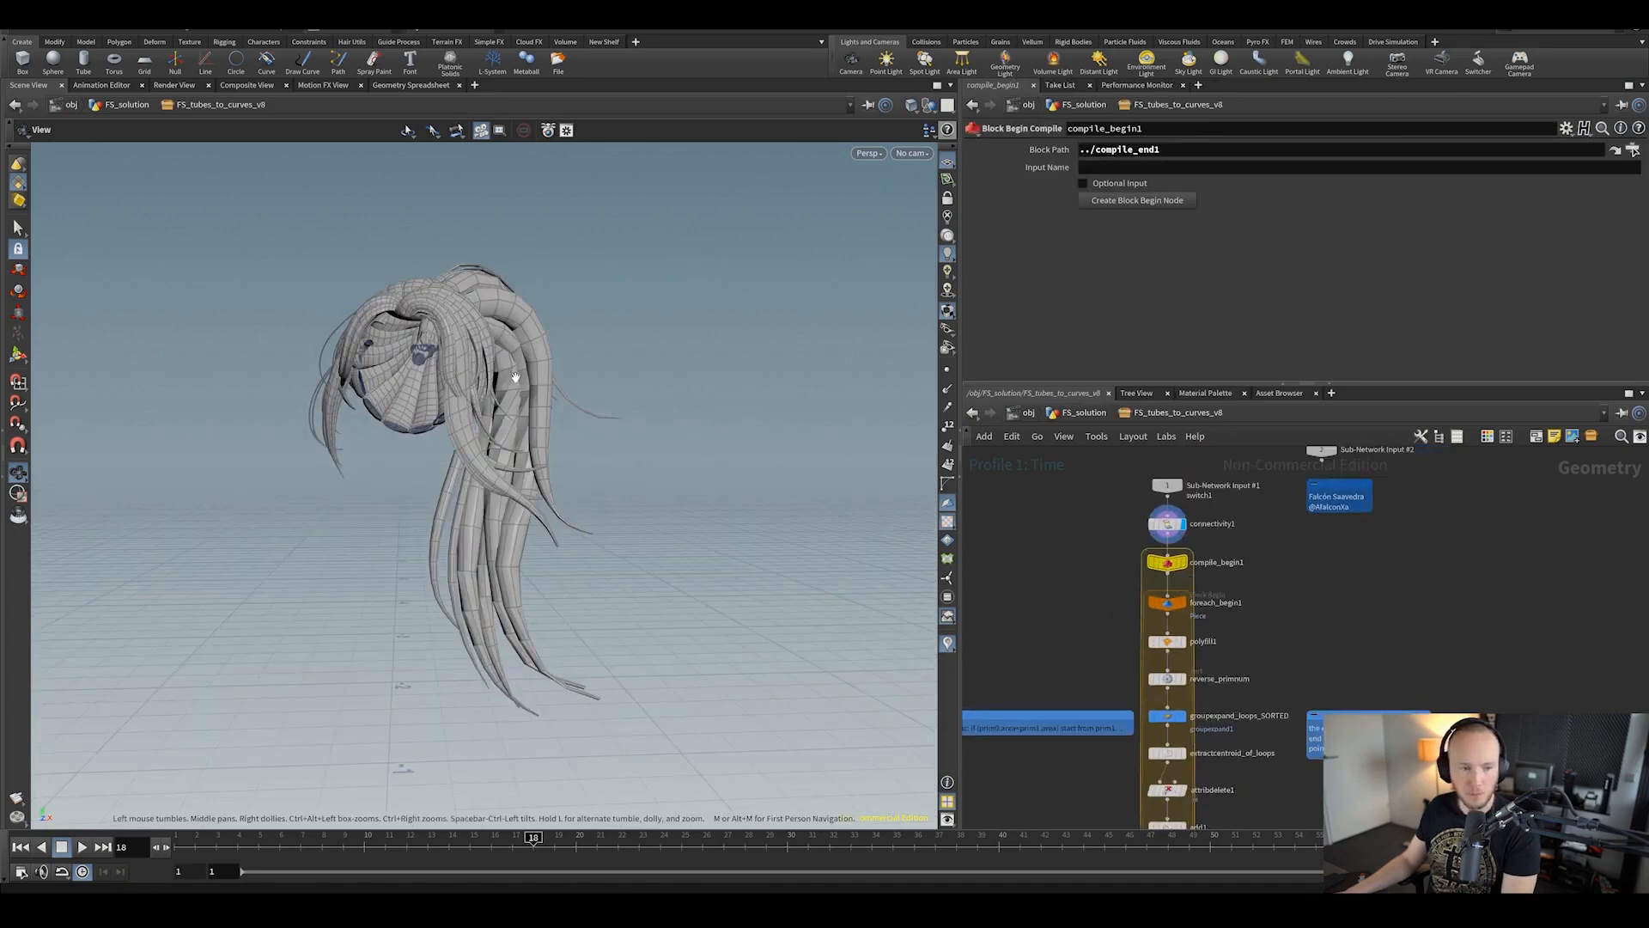
pyautogui.scroll(-3, 1091, 582)
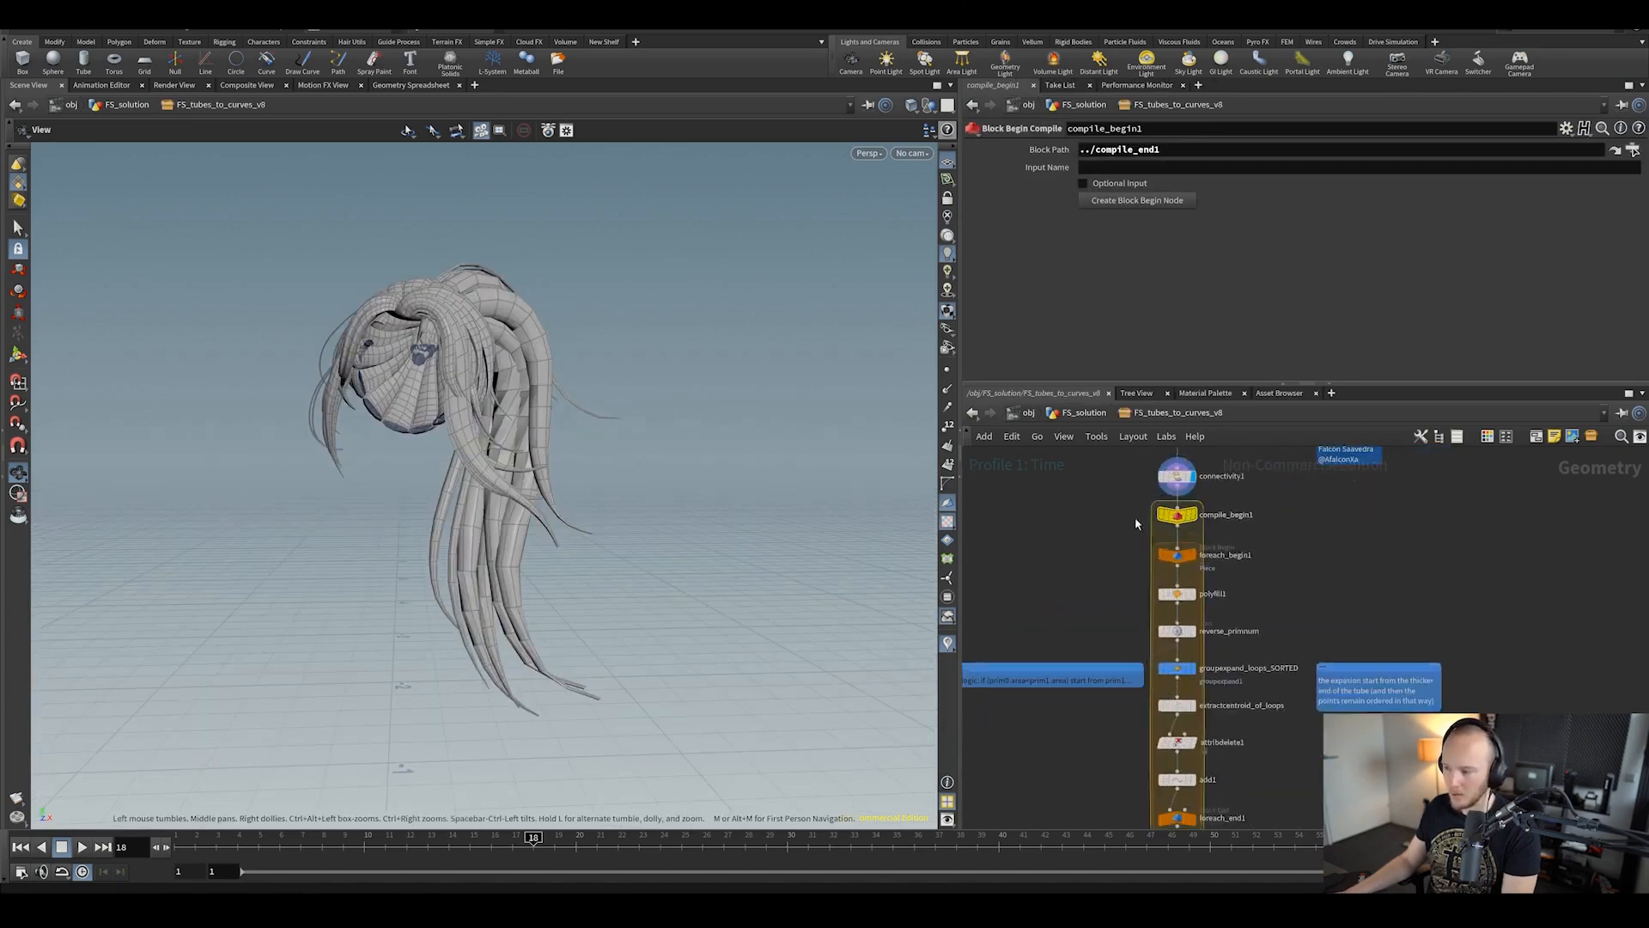
pyautogui.scroll(3, 1145, 537)
# Step: Review foreach_end1's loop settings, comparing them against compile_begin1
pyautogui.moveTo(1136, 662); pyautogui.dragTo(1127, 672, button='middle')
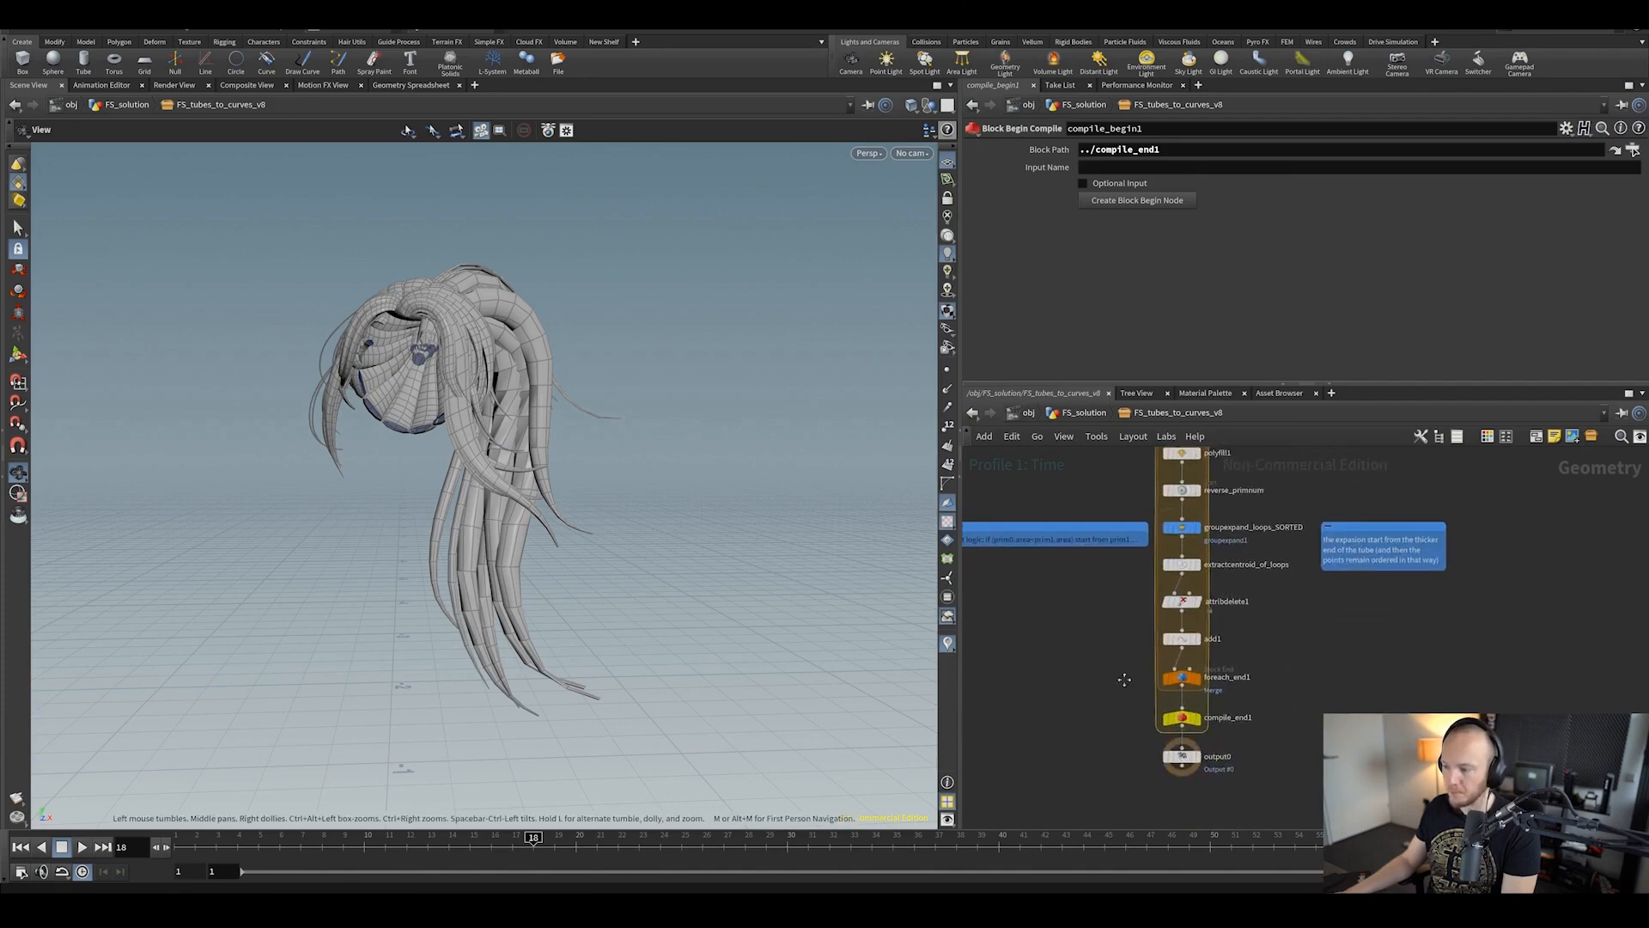
pyautogui.moveTo(1114, 675); pyautogui.dragTo(1199, 706)
pyautogui.moveTo(1116, 690); pyautogui.dragTo(1138, 737, button='middle')
pyautogui.scroll(-3, 1137, 737)
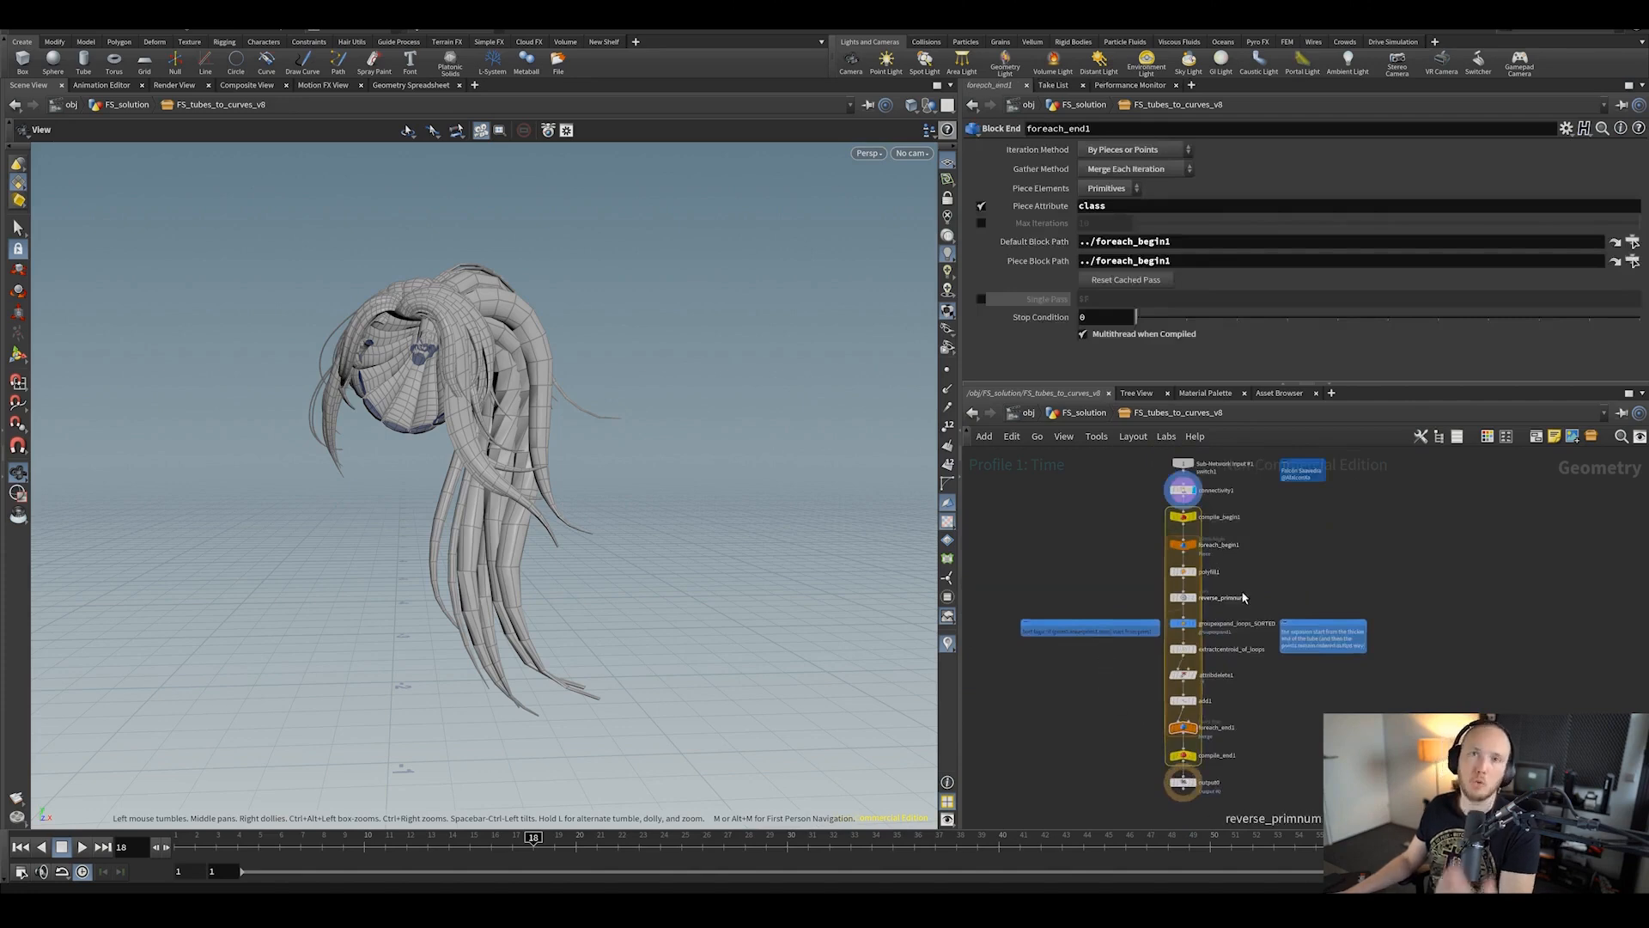
pyautogui.scroll(3, 1280, 639)
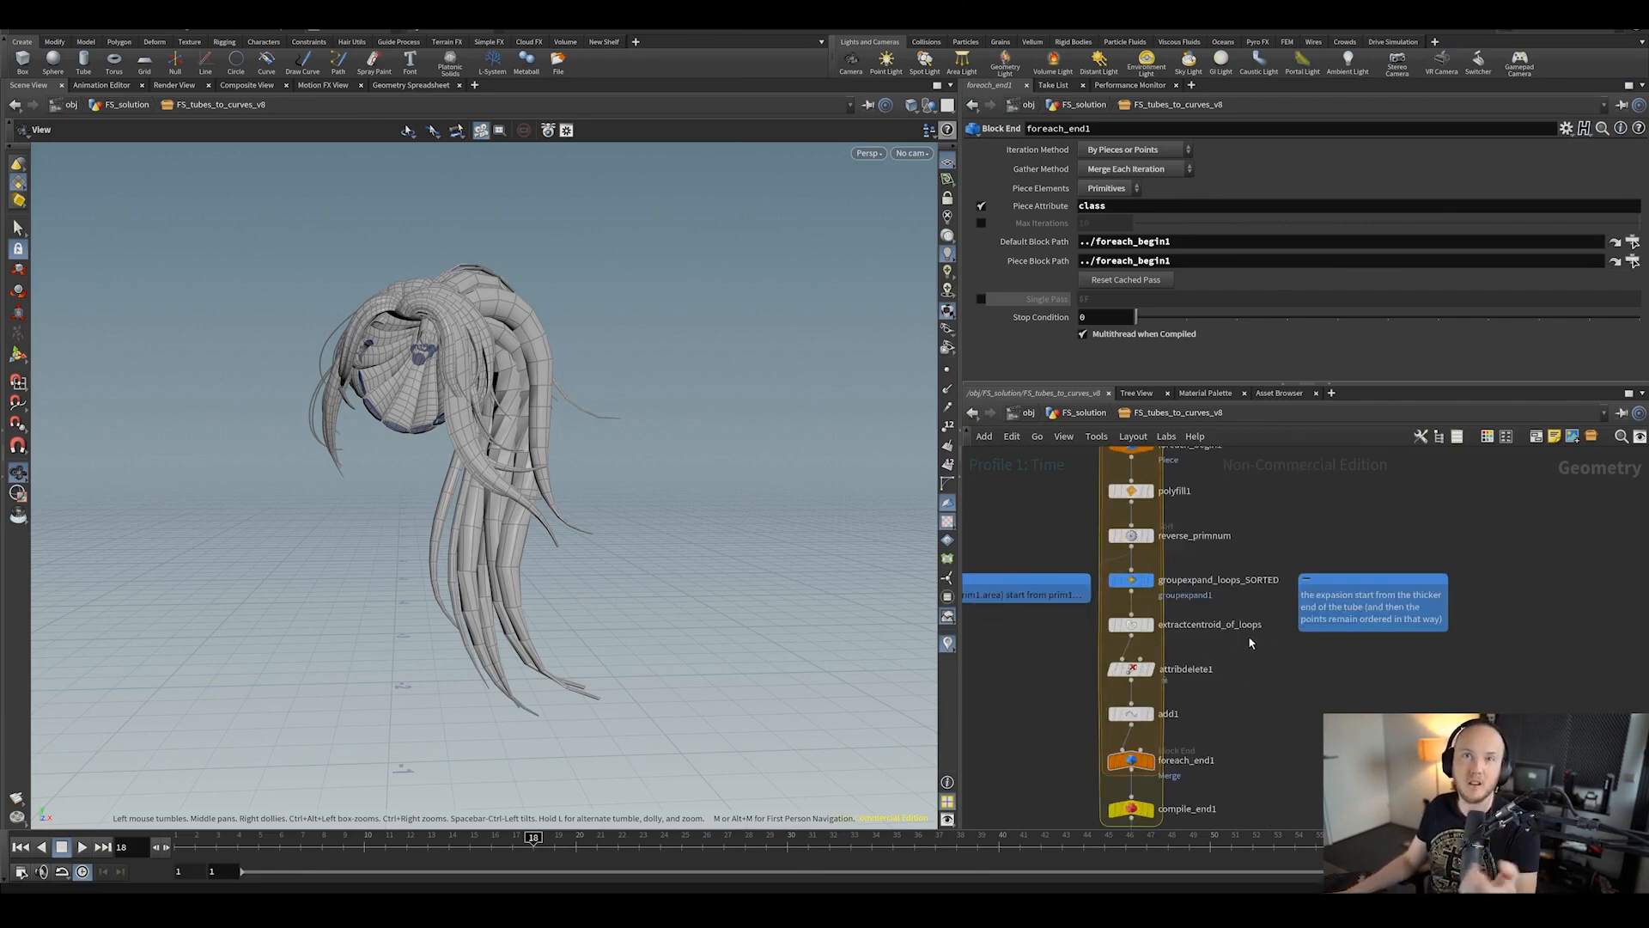
pyautogui.scroll(-3, 1246, 611)
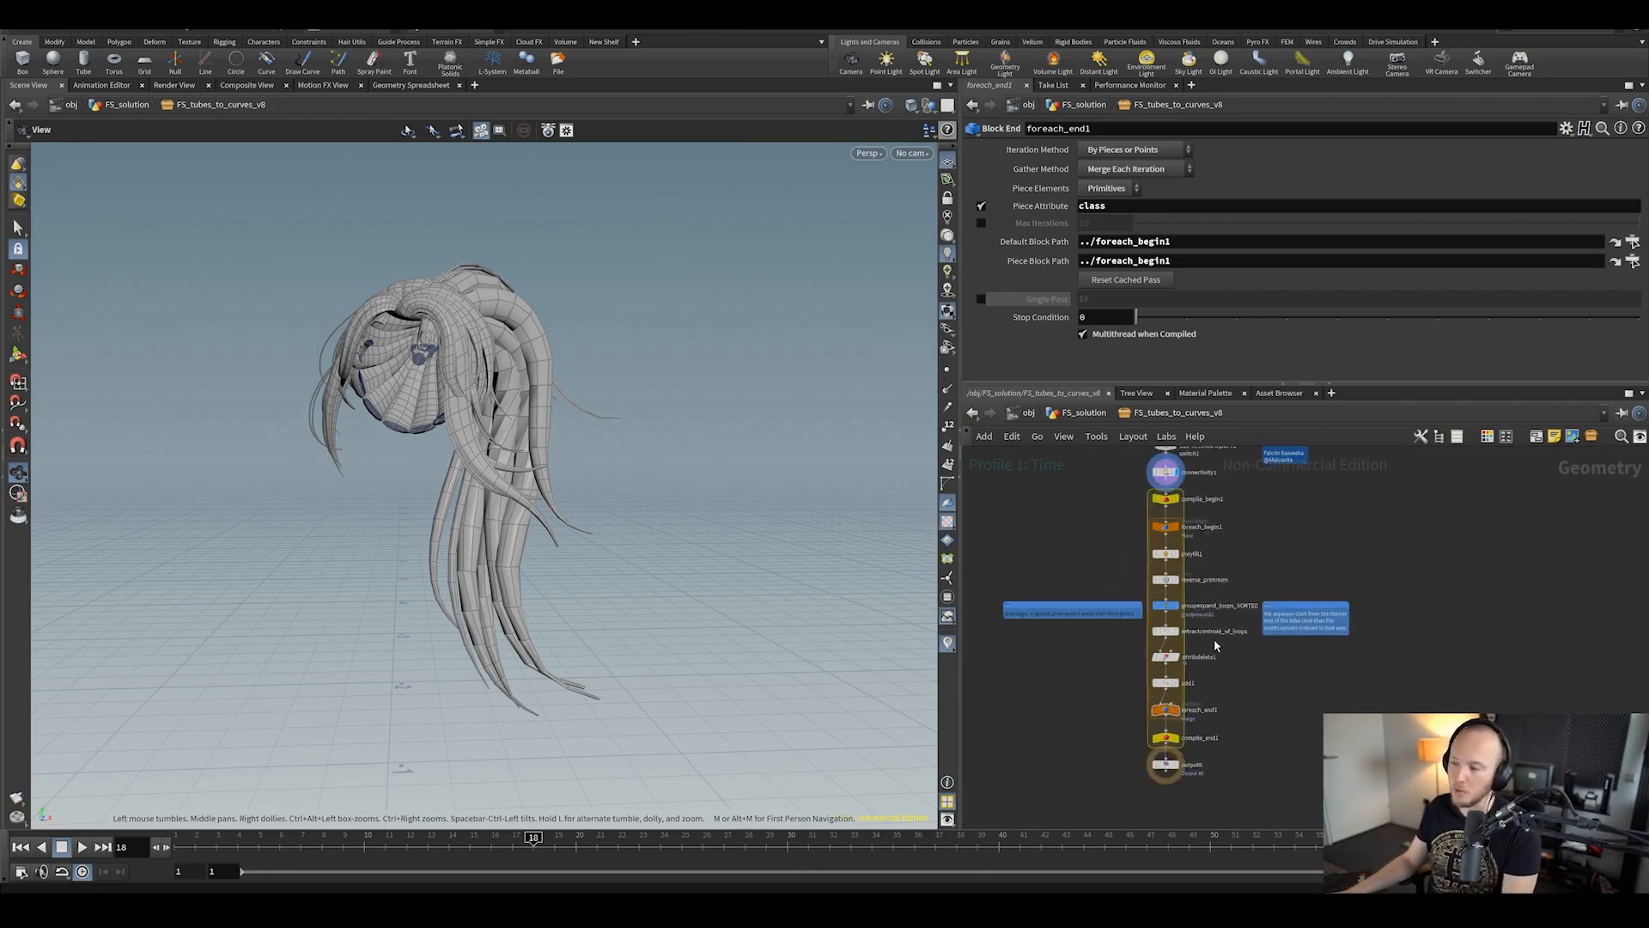
pyautogui.click(1166, 502)
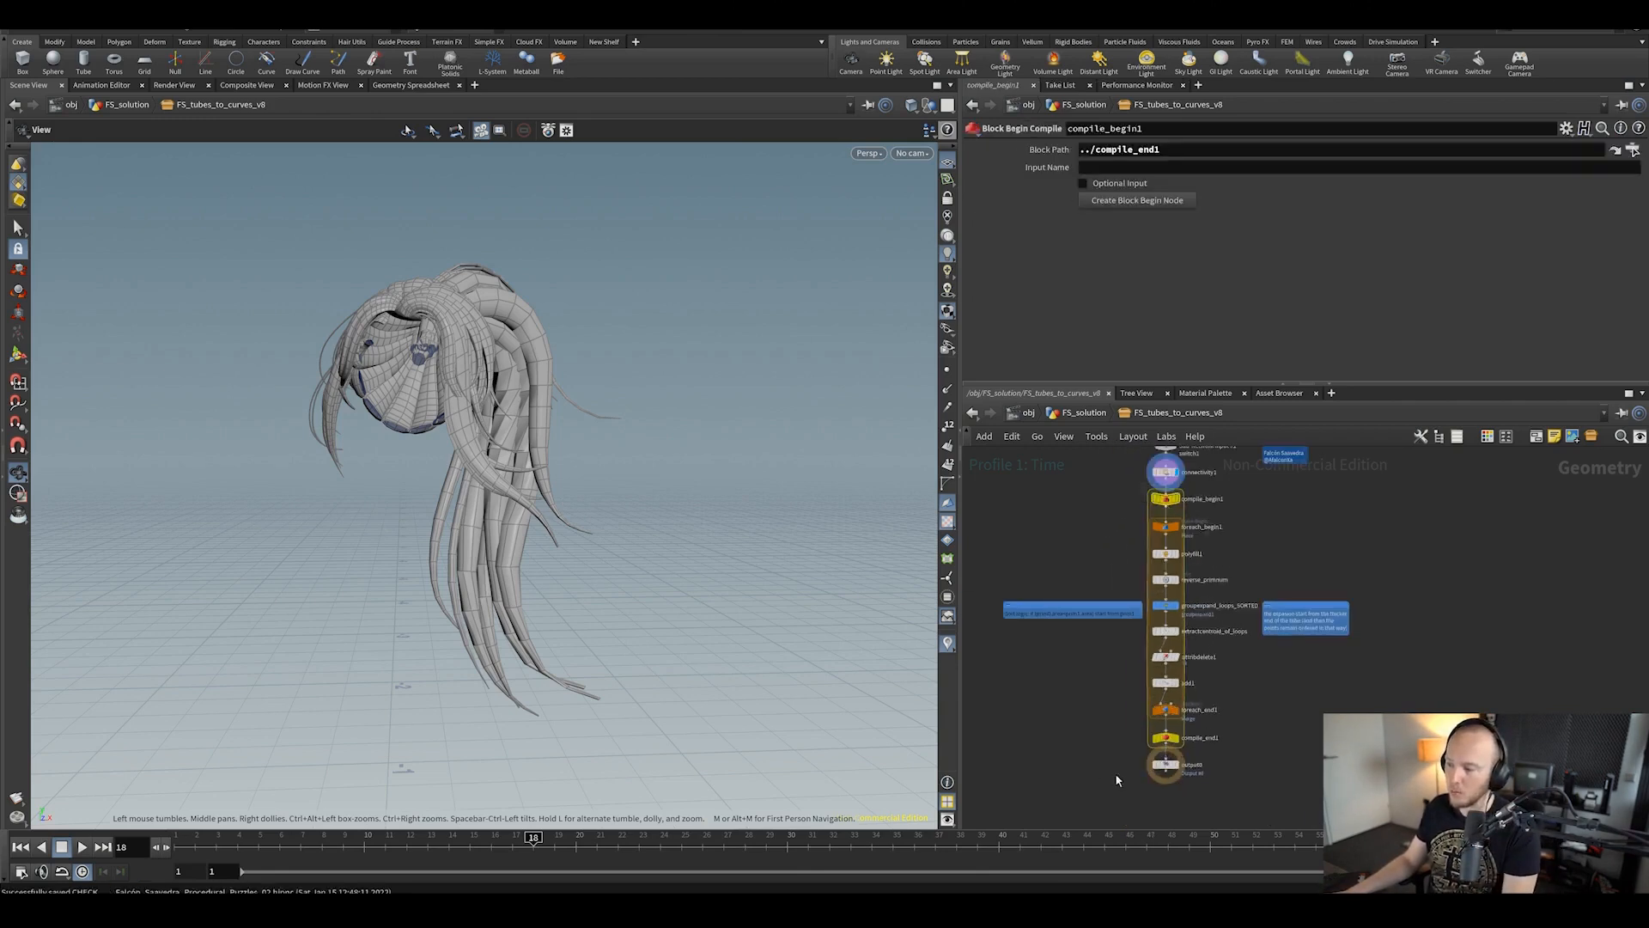
pyautogui.click(1168, 711)
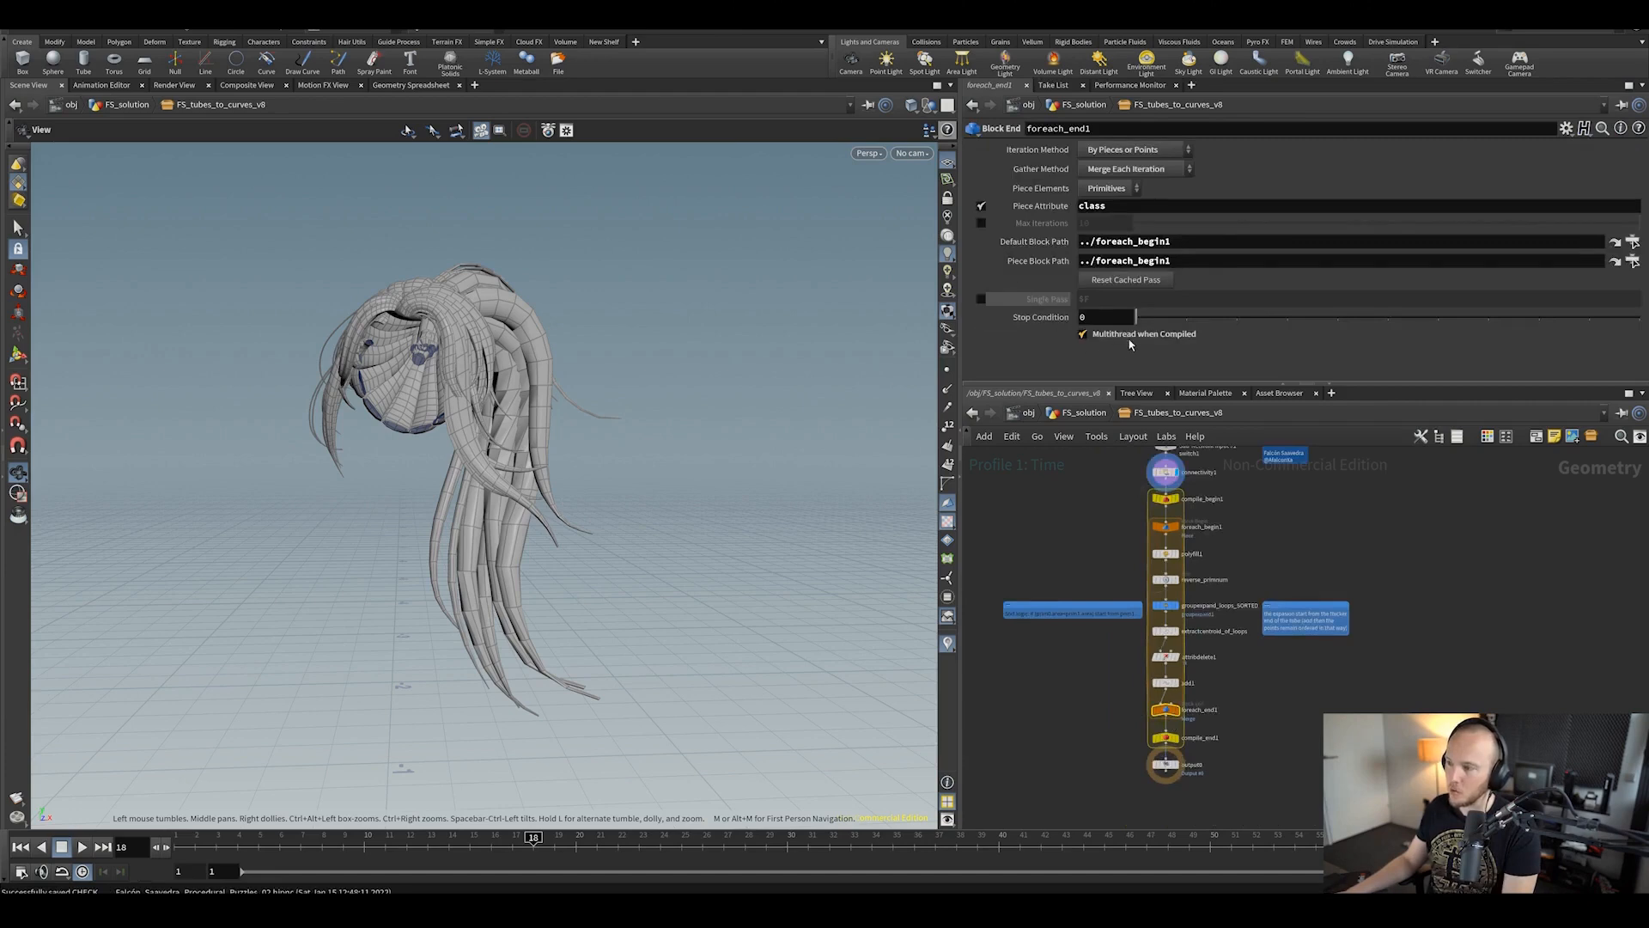
pyautogui.moveTo(1113, 750); pyautogui.dragTo(1103, 771, button='middle')
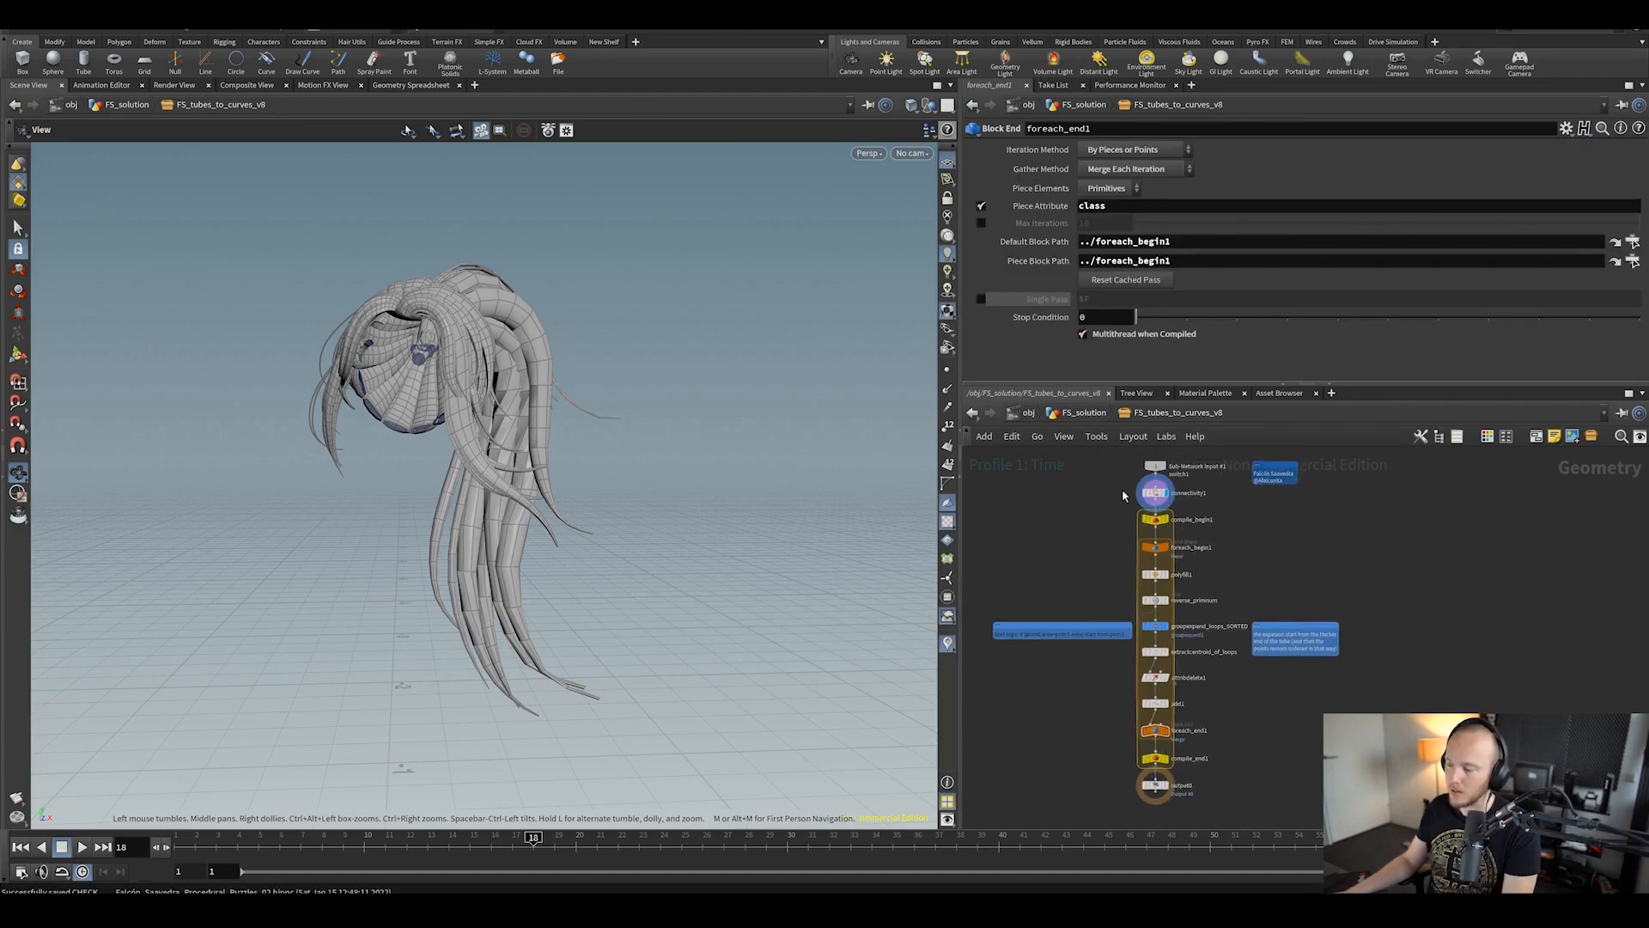
# Step: Read through foreach_begin1's parameters
pyautogui.click(1171, 545)
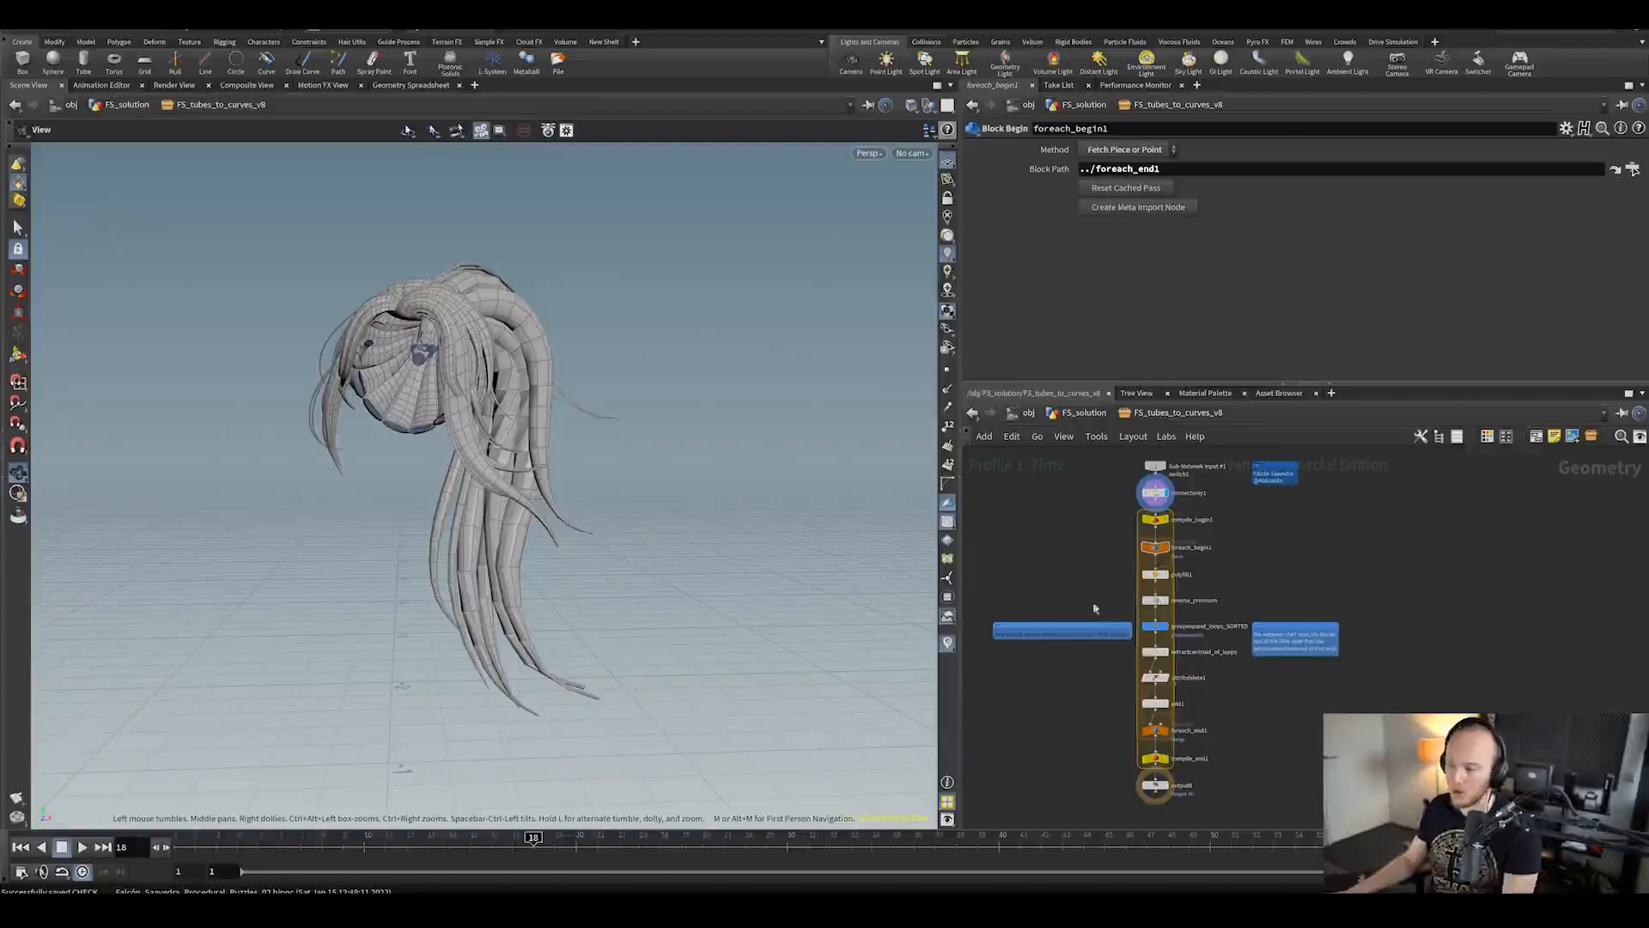
pyautogui.scroll(2, 1105, 567)
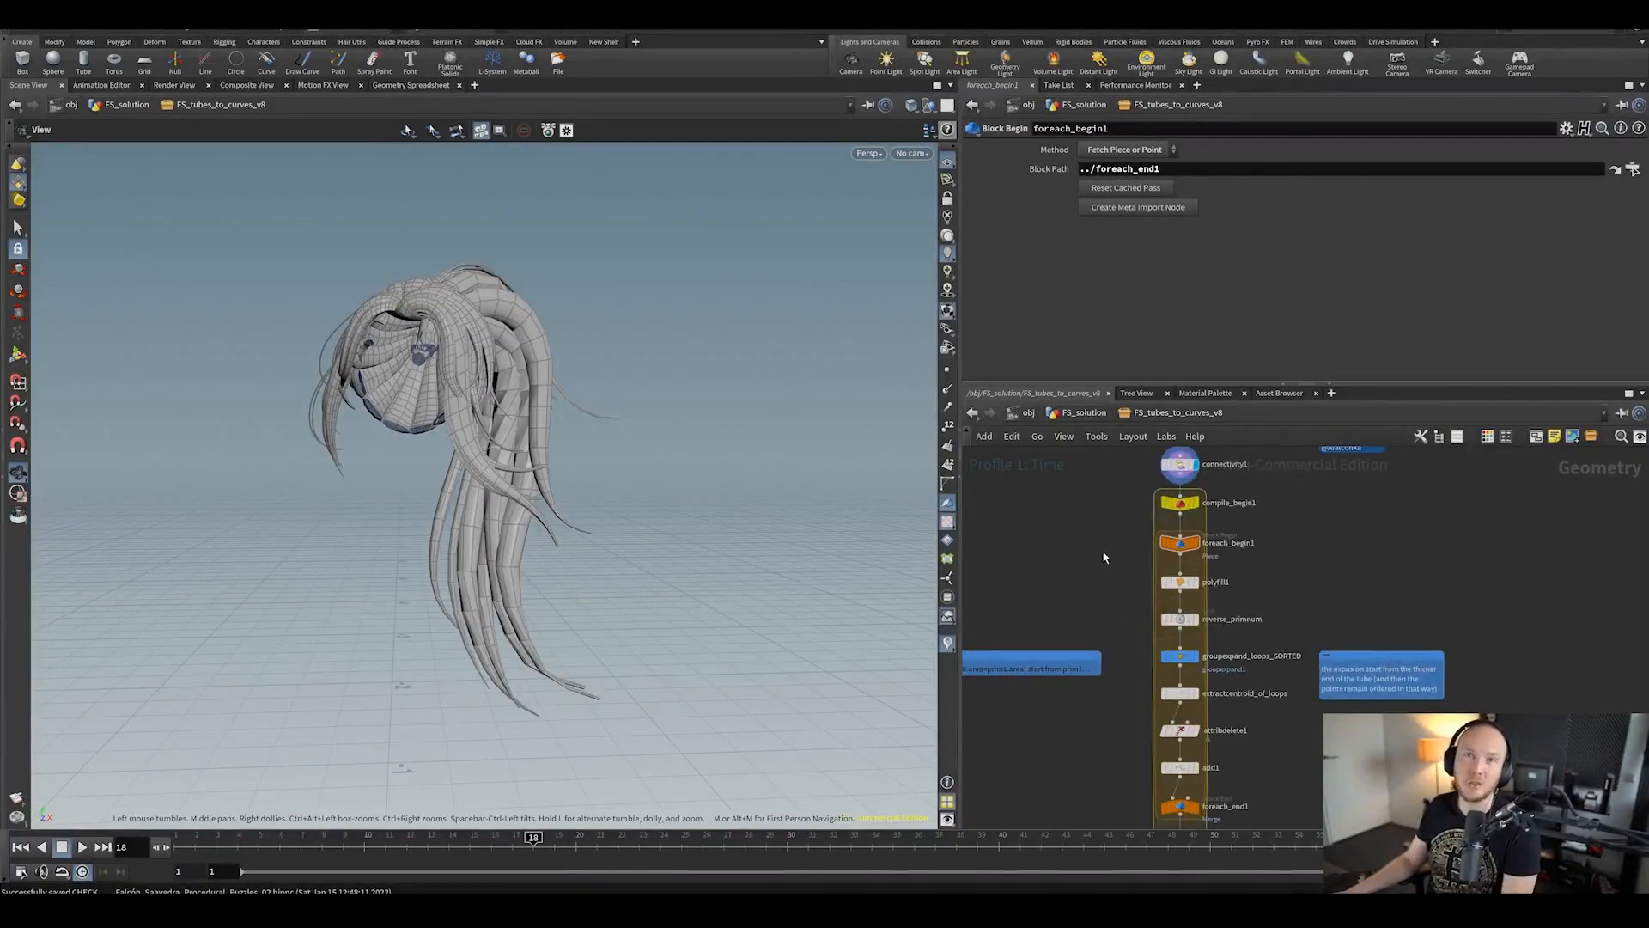
pyautogui.scroll(-2, 1110, 554)
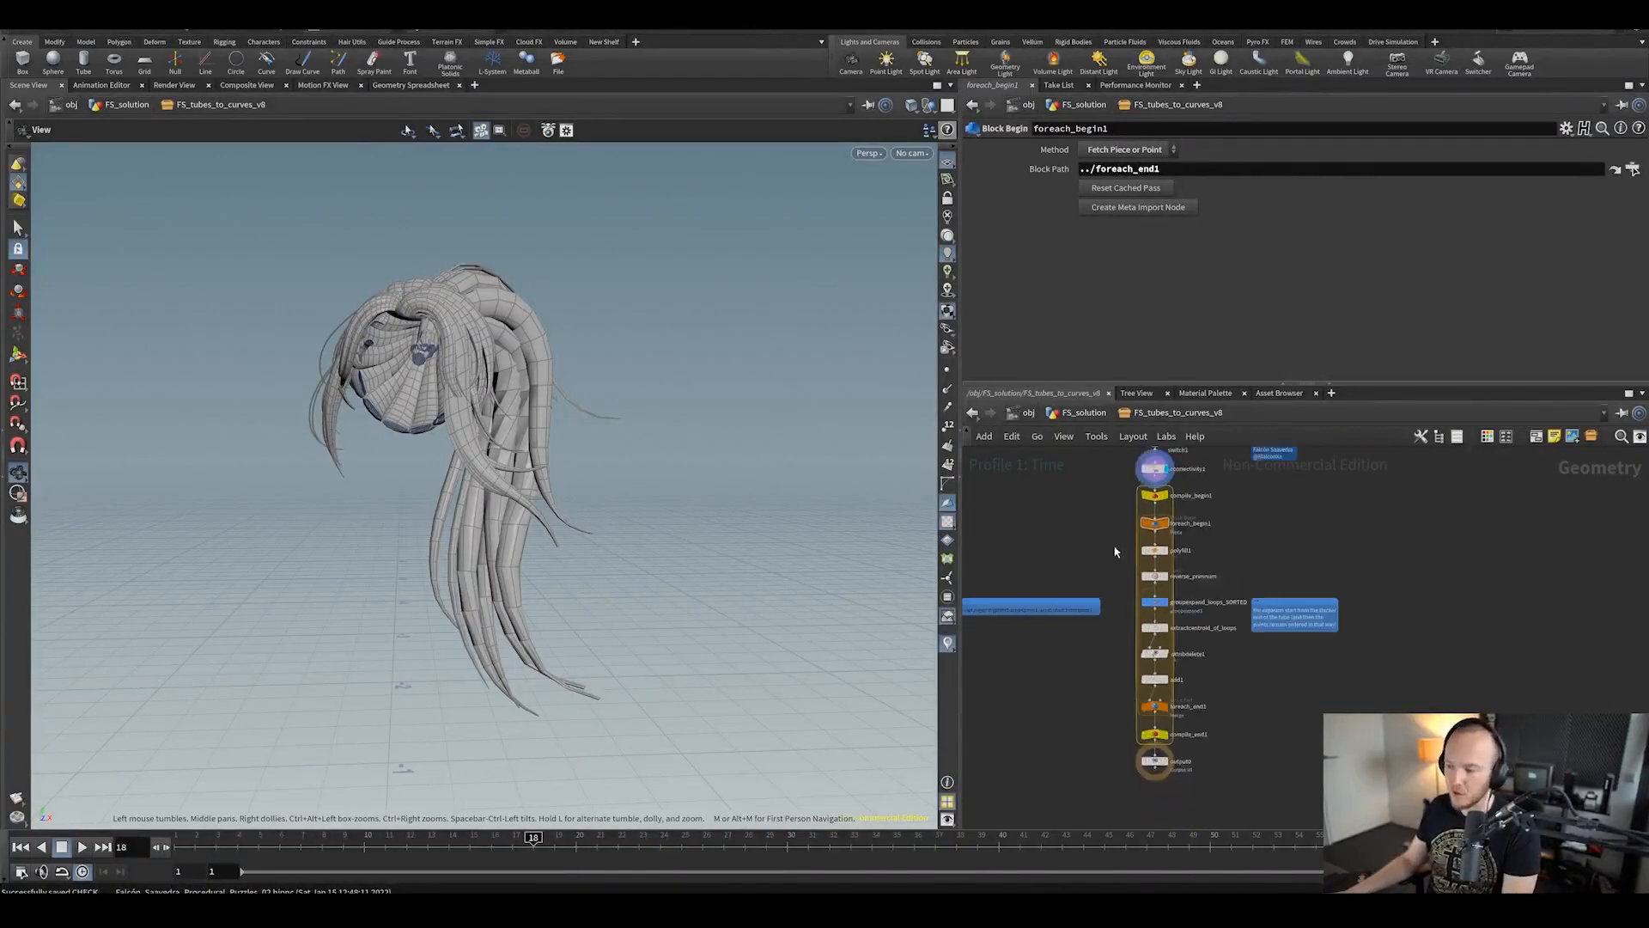
pyautogui.scroll(-1, 1097, 536)
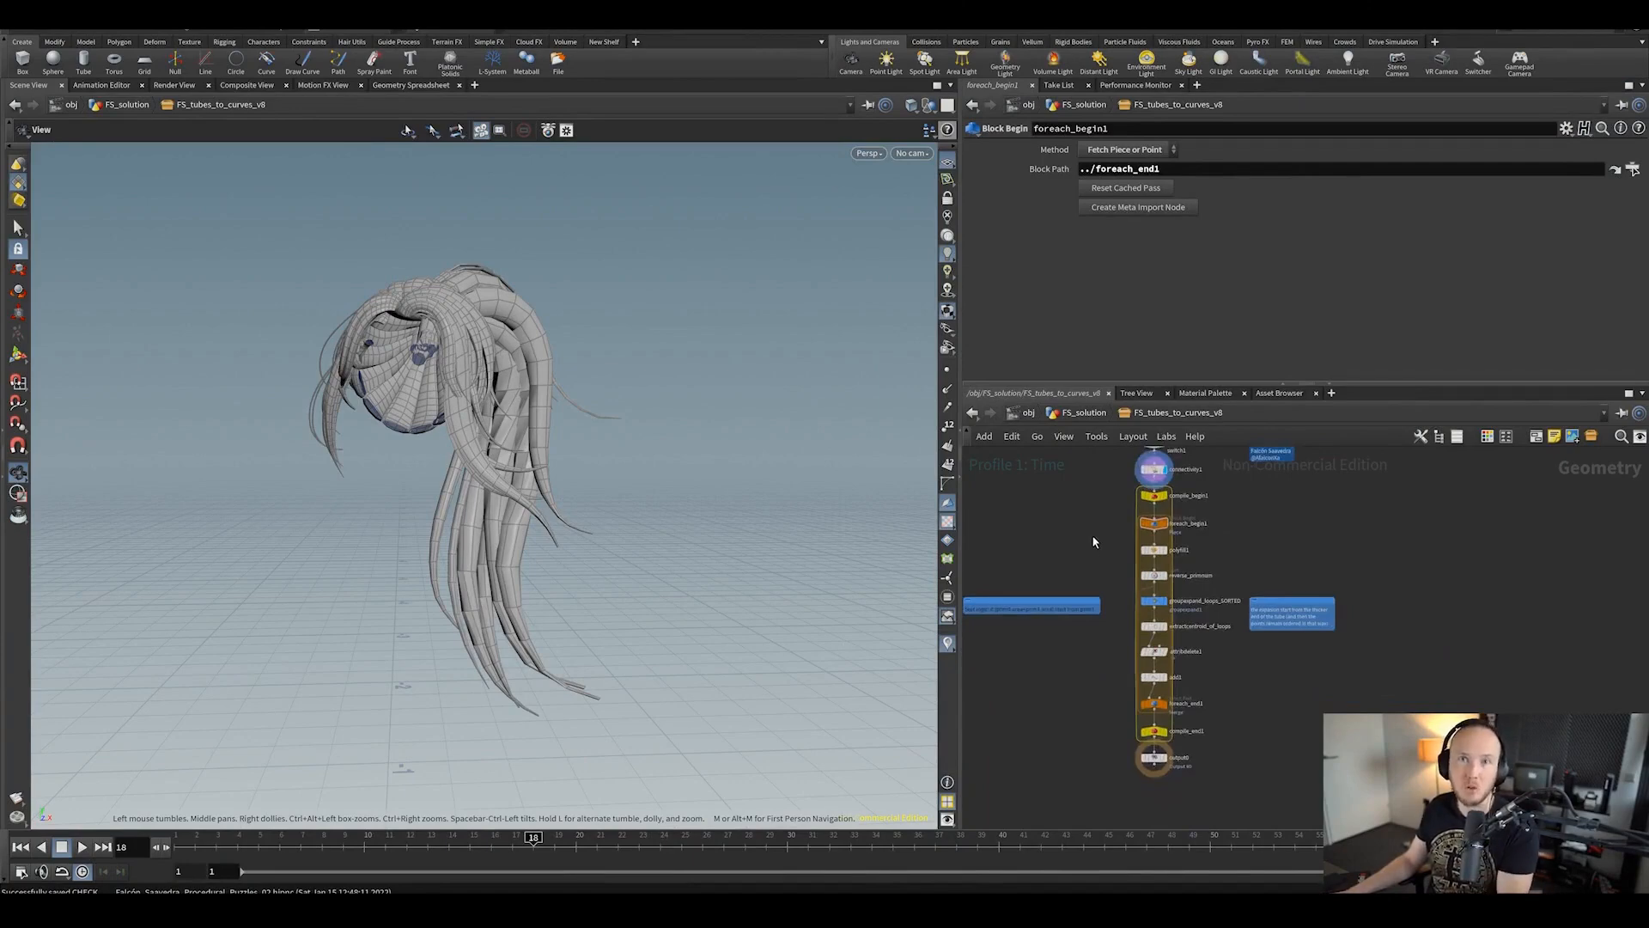
pyautogui.scroll(2, 1102, 554)
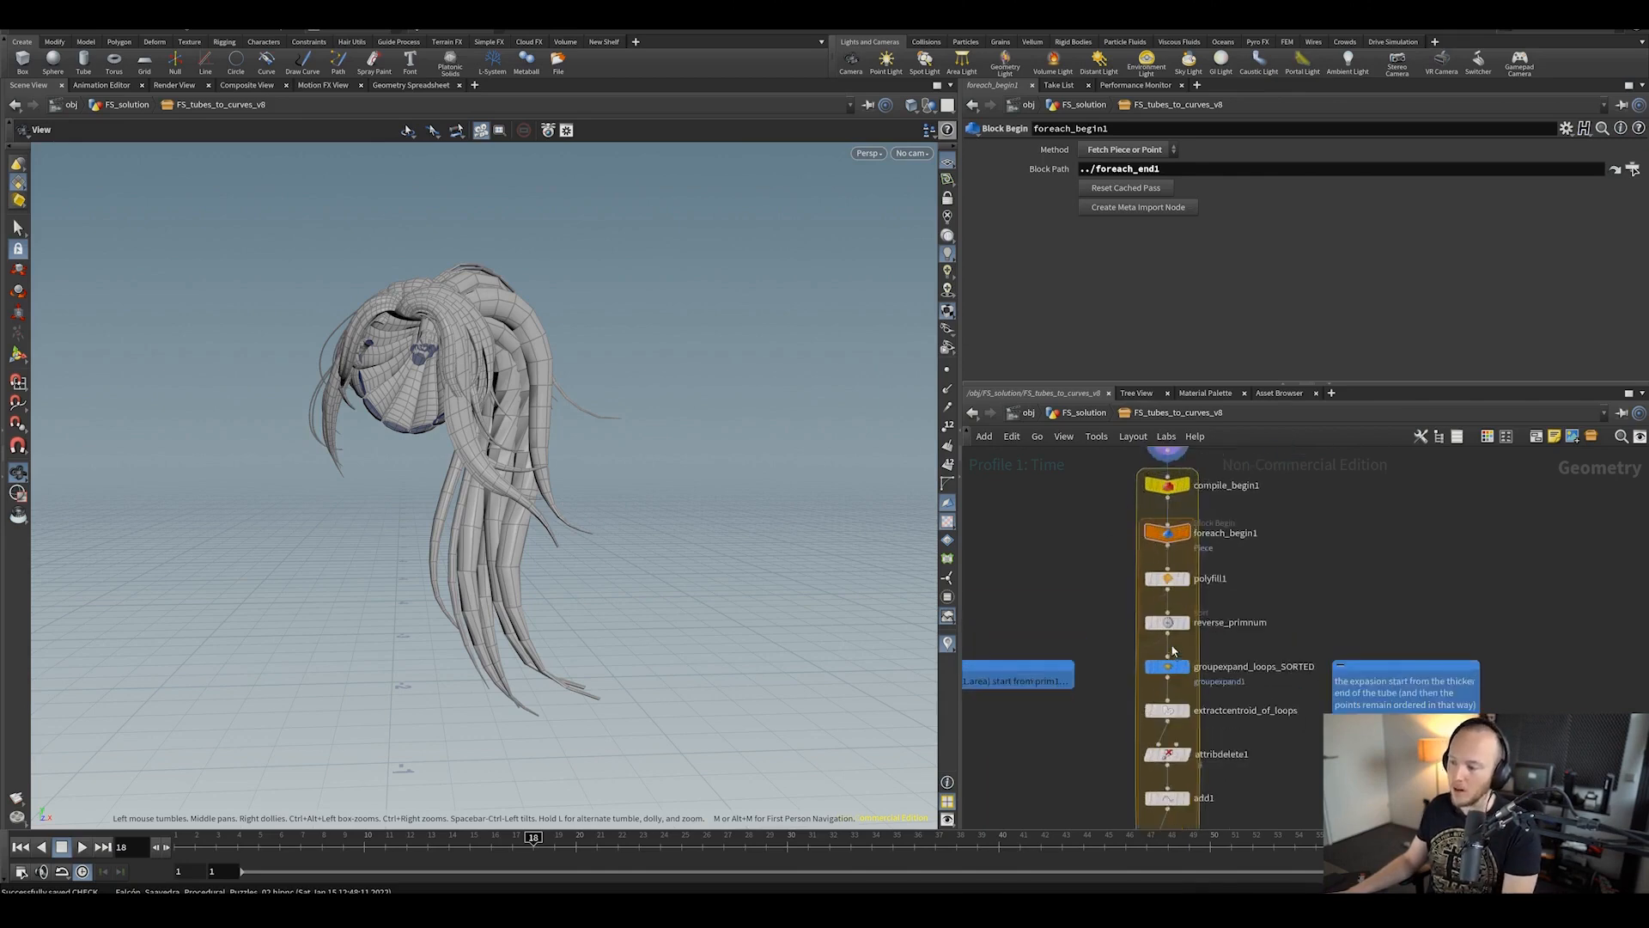
pyautogui.scroll(2, 1170, 636)
pyautogui.moveTo(1161, 610)
pyautogui.scroll(-1, 1161, 611)
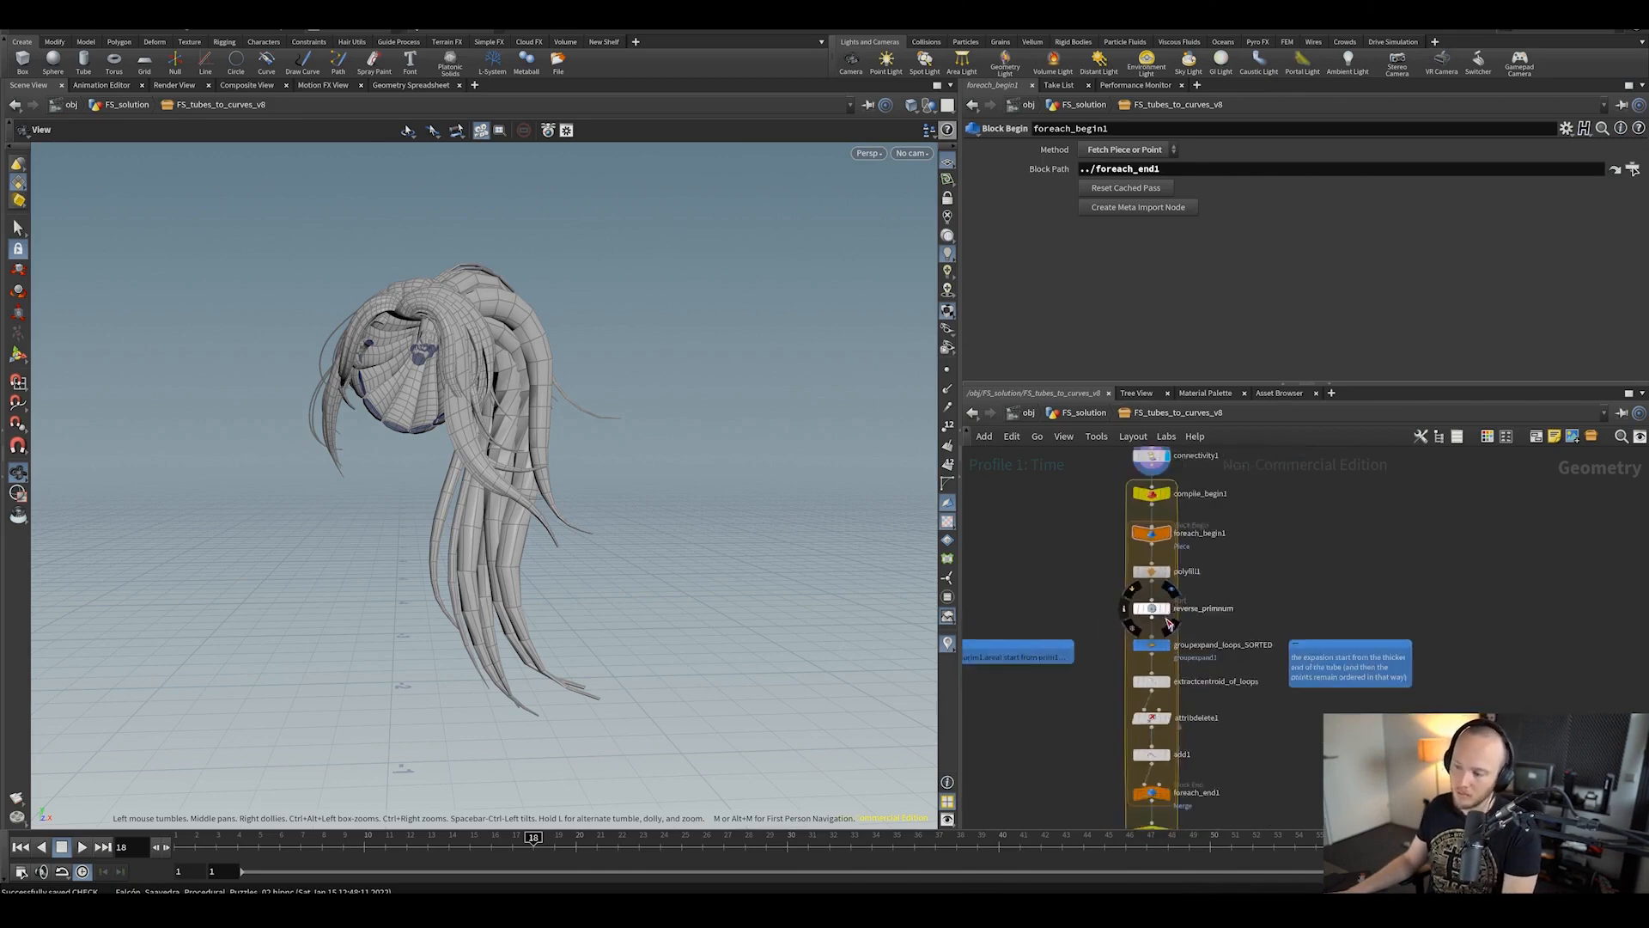
pyautogui.scroll(-1, 1287, 579)
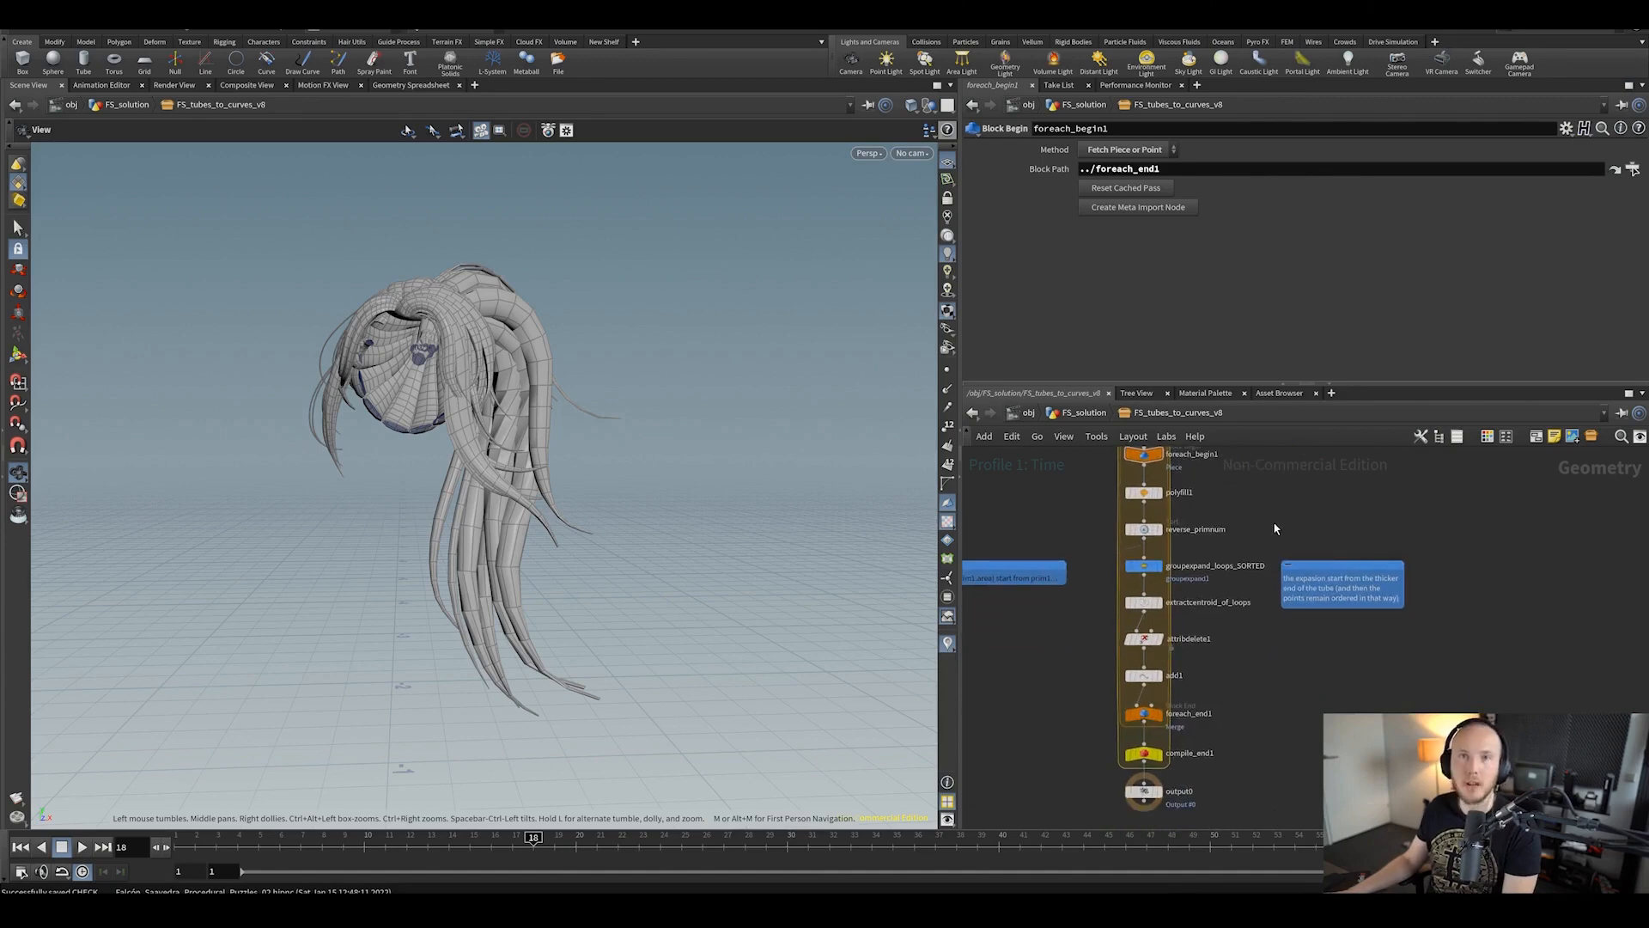
pyautogui.scroll(2, 1111, 495)
# Step: Display polyfill1's single hair tube, then reverse_primnum's sorted output
pyautogui.click(1189, 476)
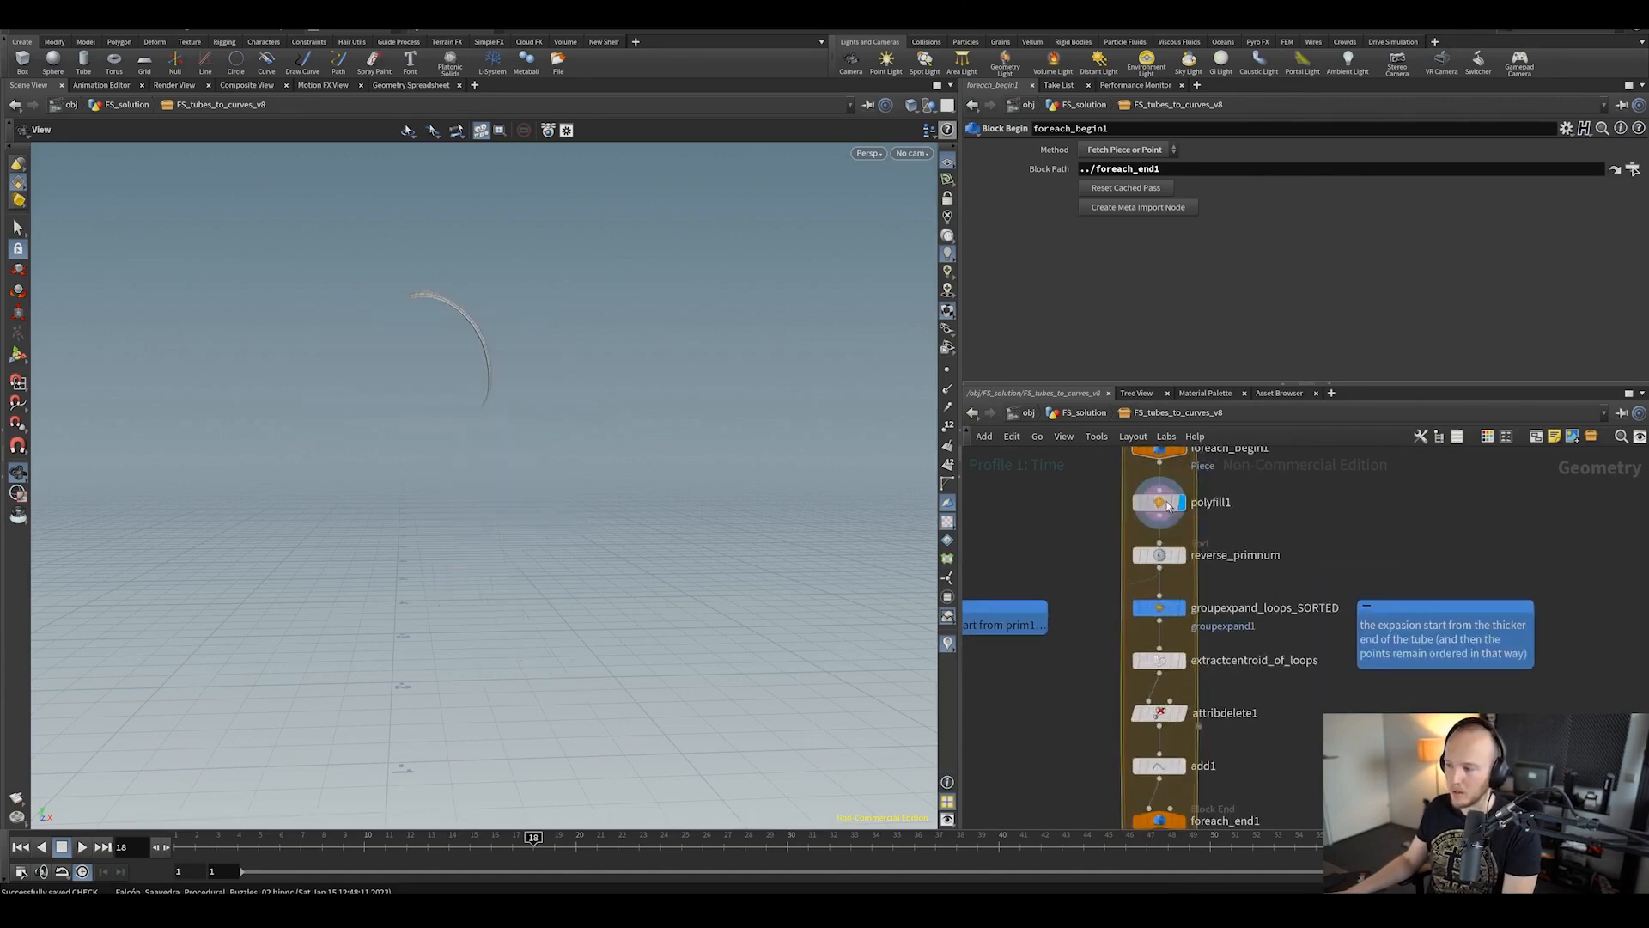
pyautogui.click(1160, 503)
pyautogui.hotkey('space', 'f')
pyautogui.moveTo(556, 373); pyautogui.dragTo(426, 229)
pyautogui.scroll(1, 1150, 543)
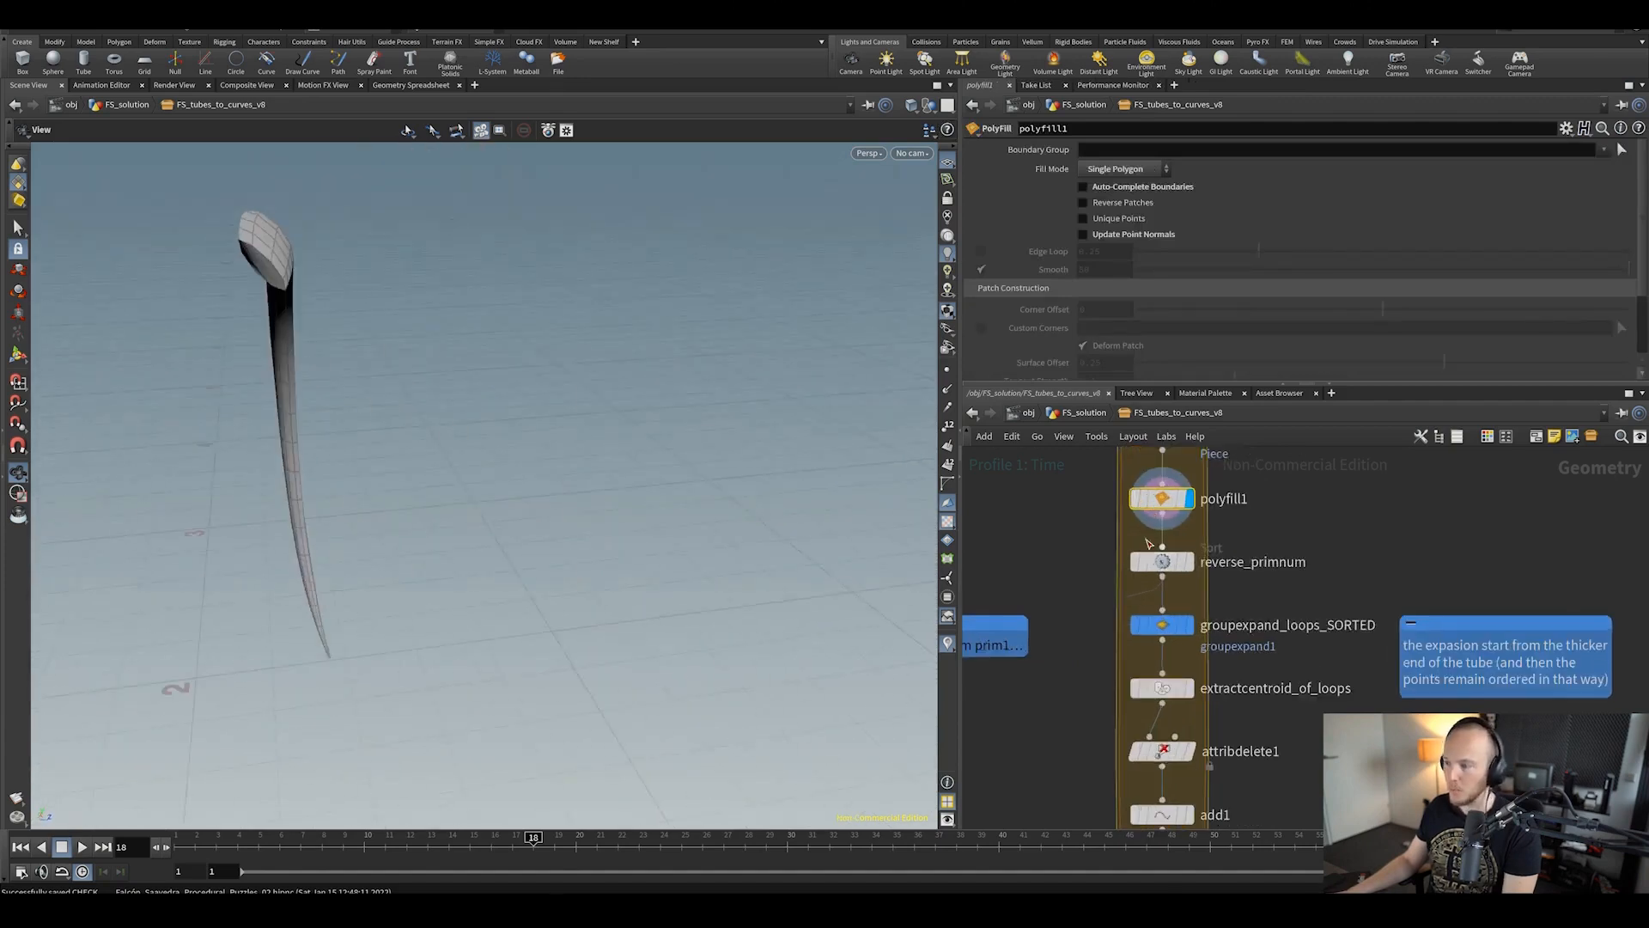
pyautogui.click(1188, 562)
pyautogui.click(1165, 562)
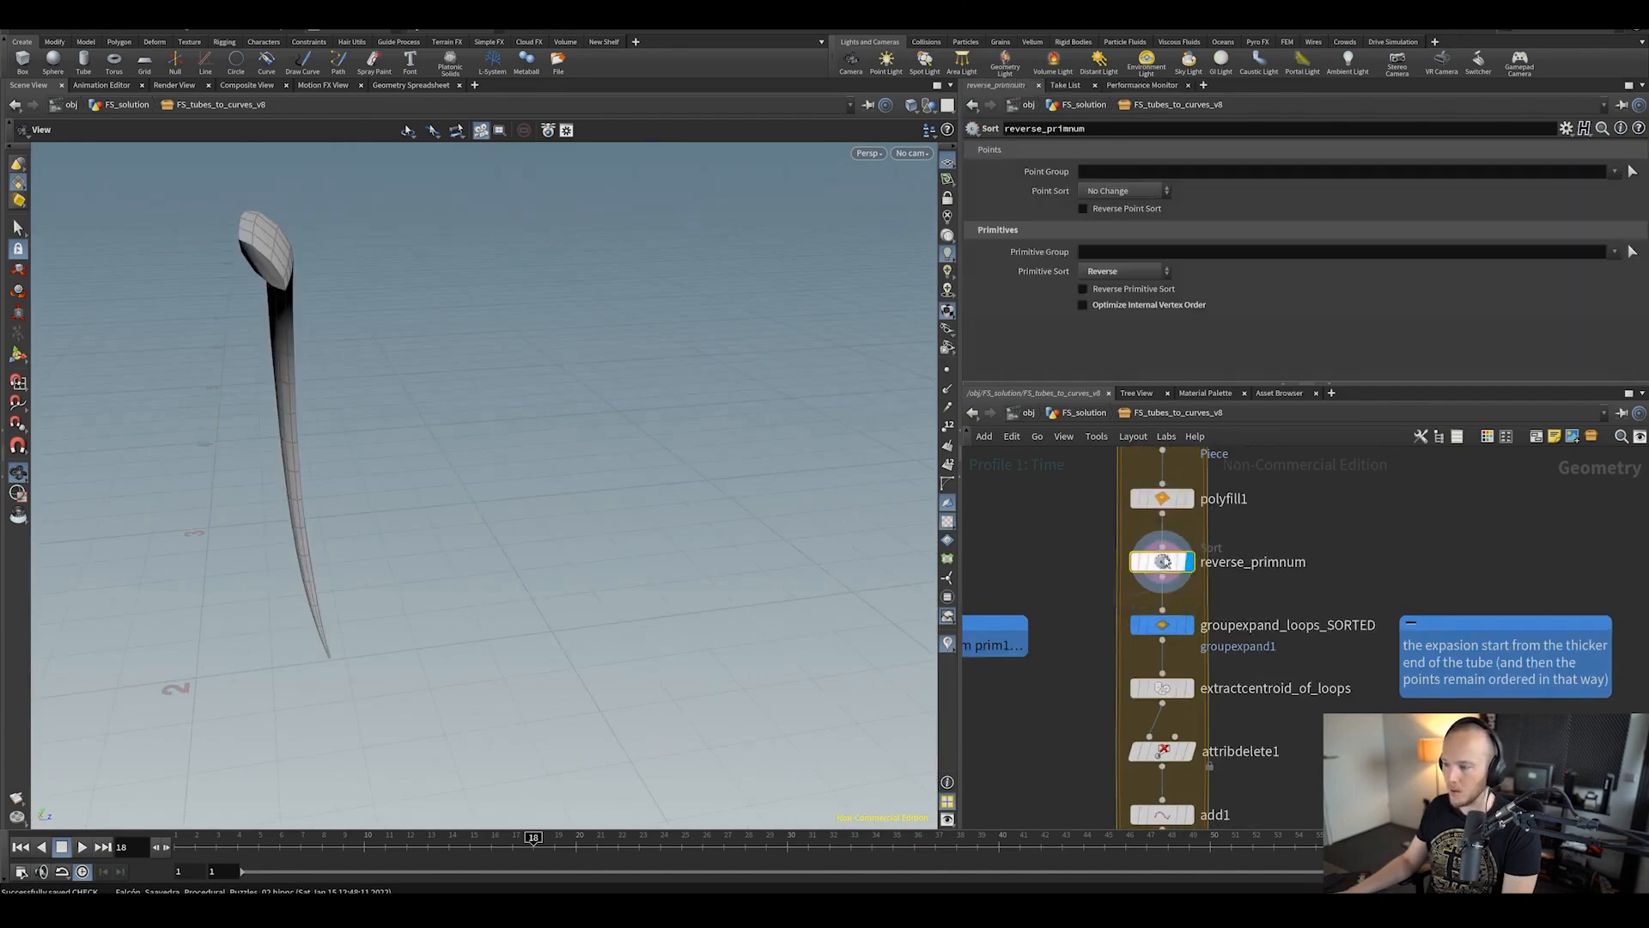
pyautogui.scroll(-2, 1230, 594)
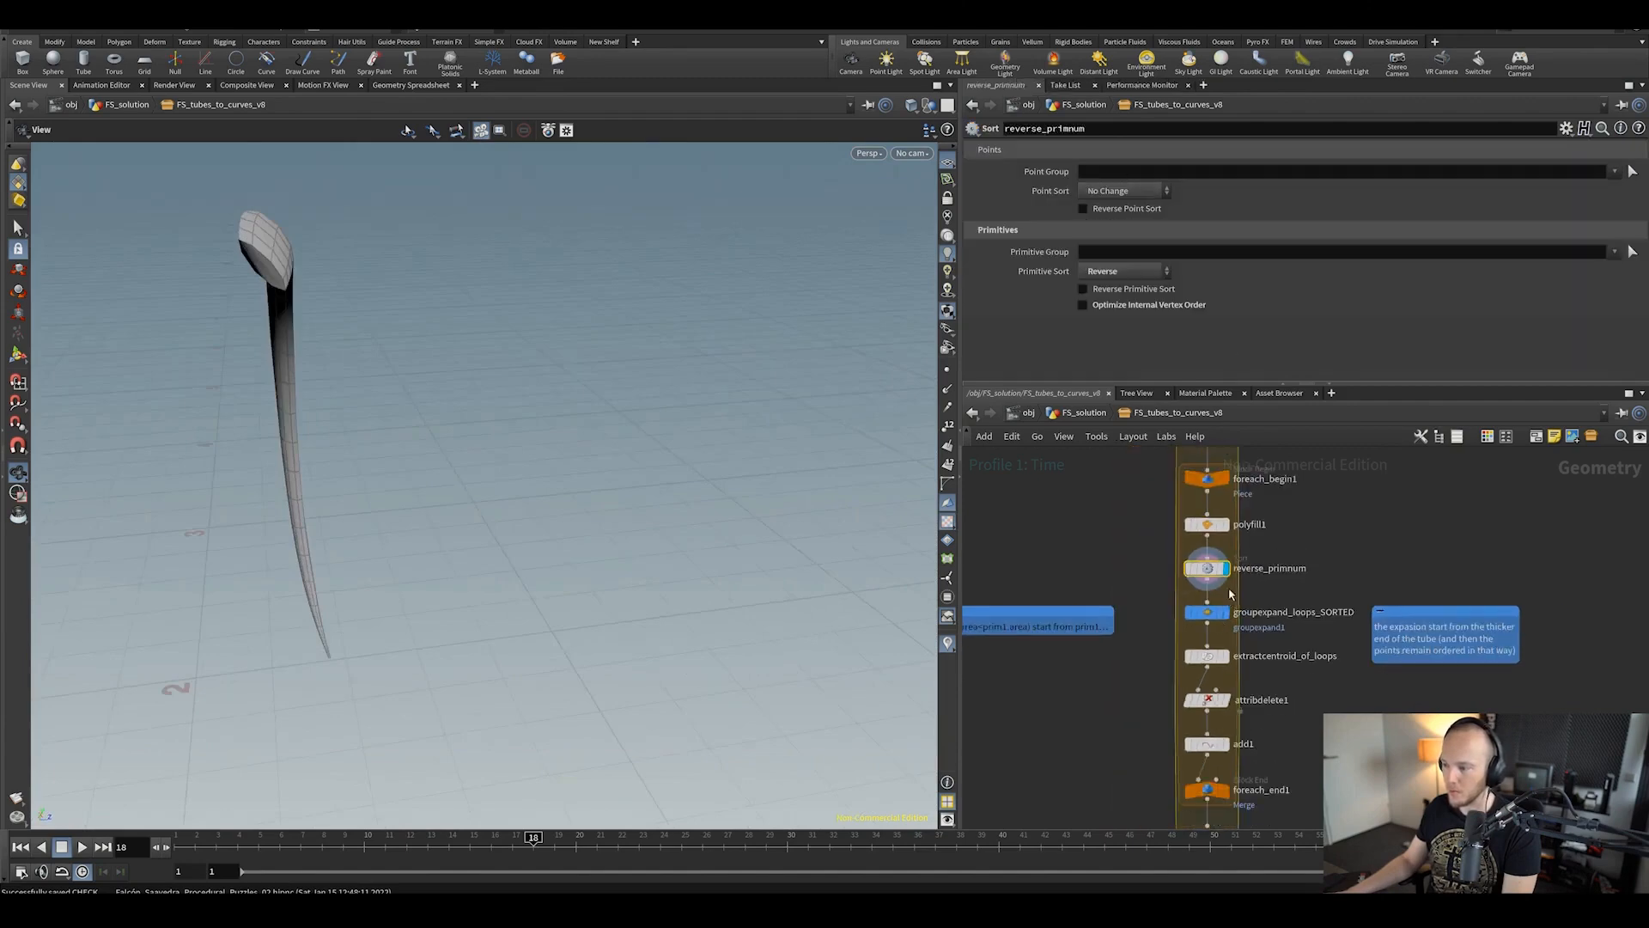
# Step: Display groupexpand_loops_SORTED, then extractcentroid_of_loops' centroid points, and reselect groupexpand_loops_SORTED
pyautogui.click(1224, 613)
pyautogui.click(1202, 612)
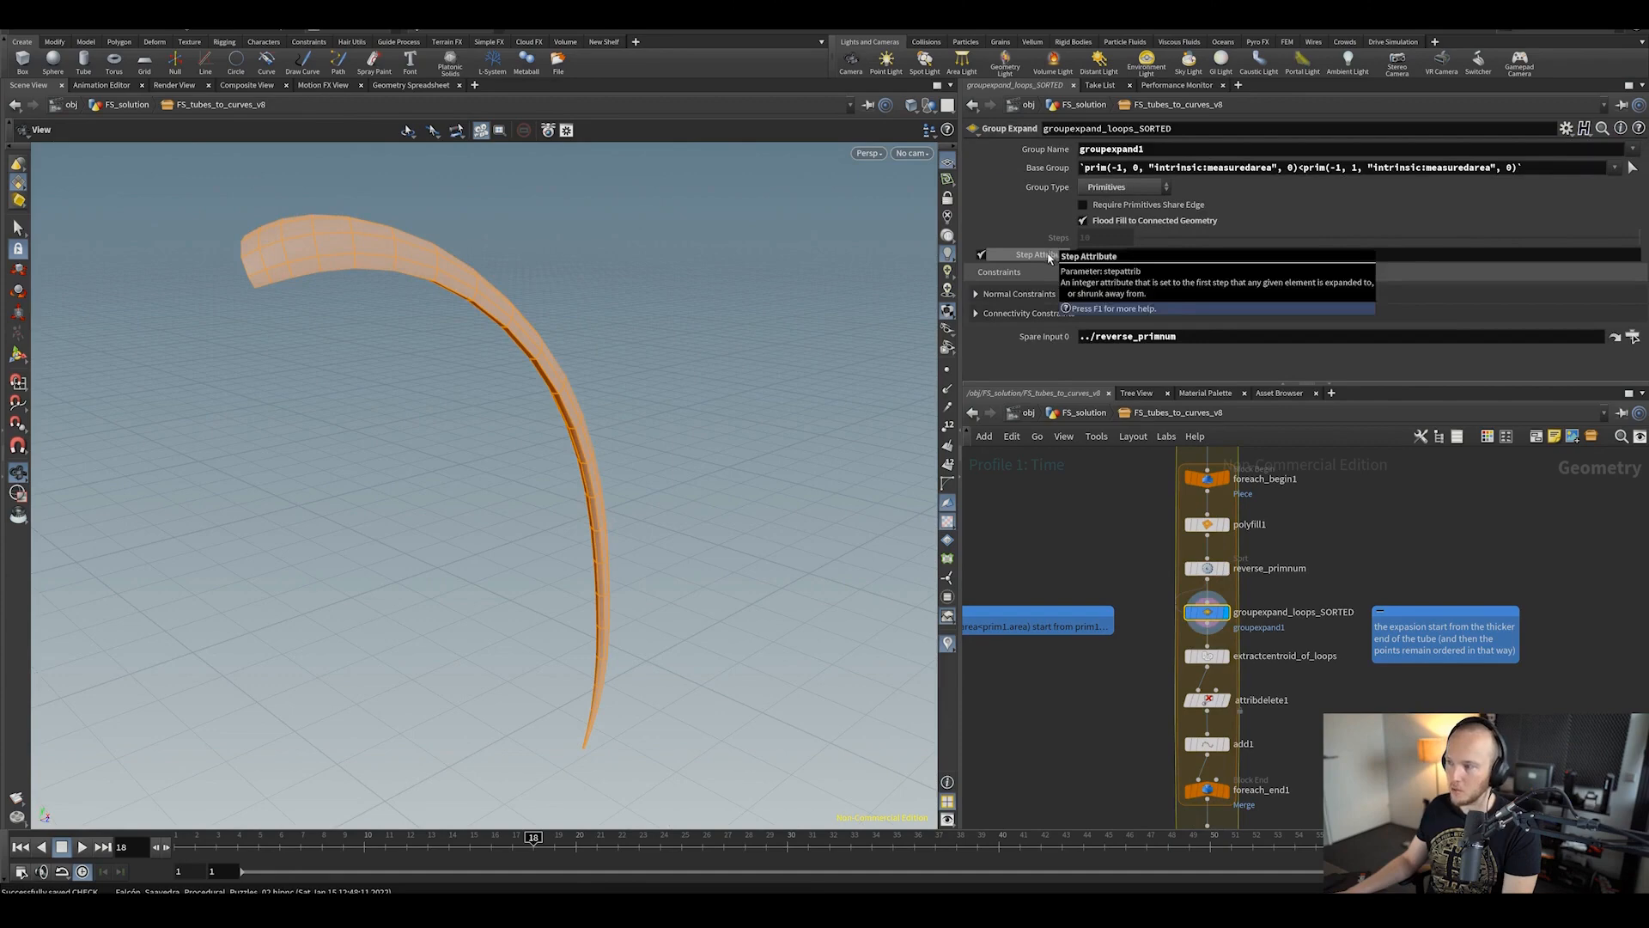
pyautogui.moveTo(1286, 706); pyautogui.dragTo(1279, 646, button='middle')
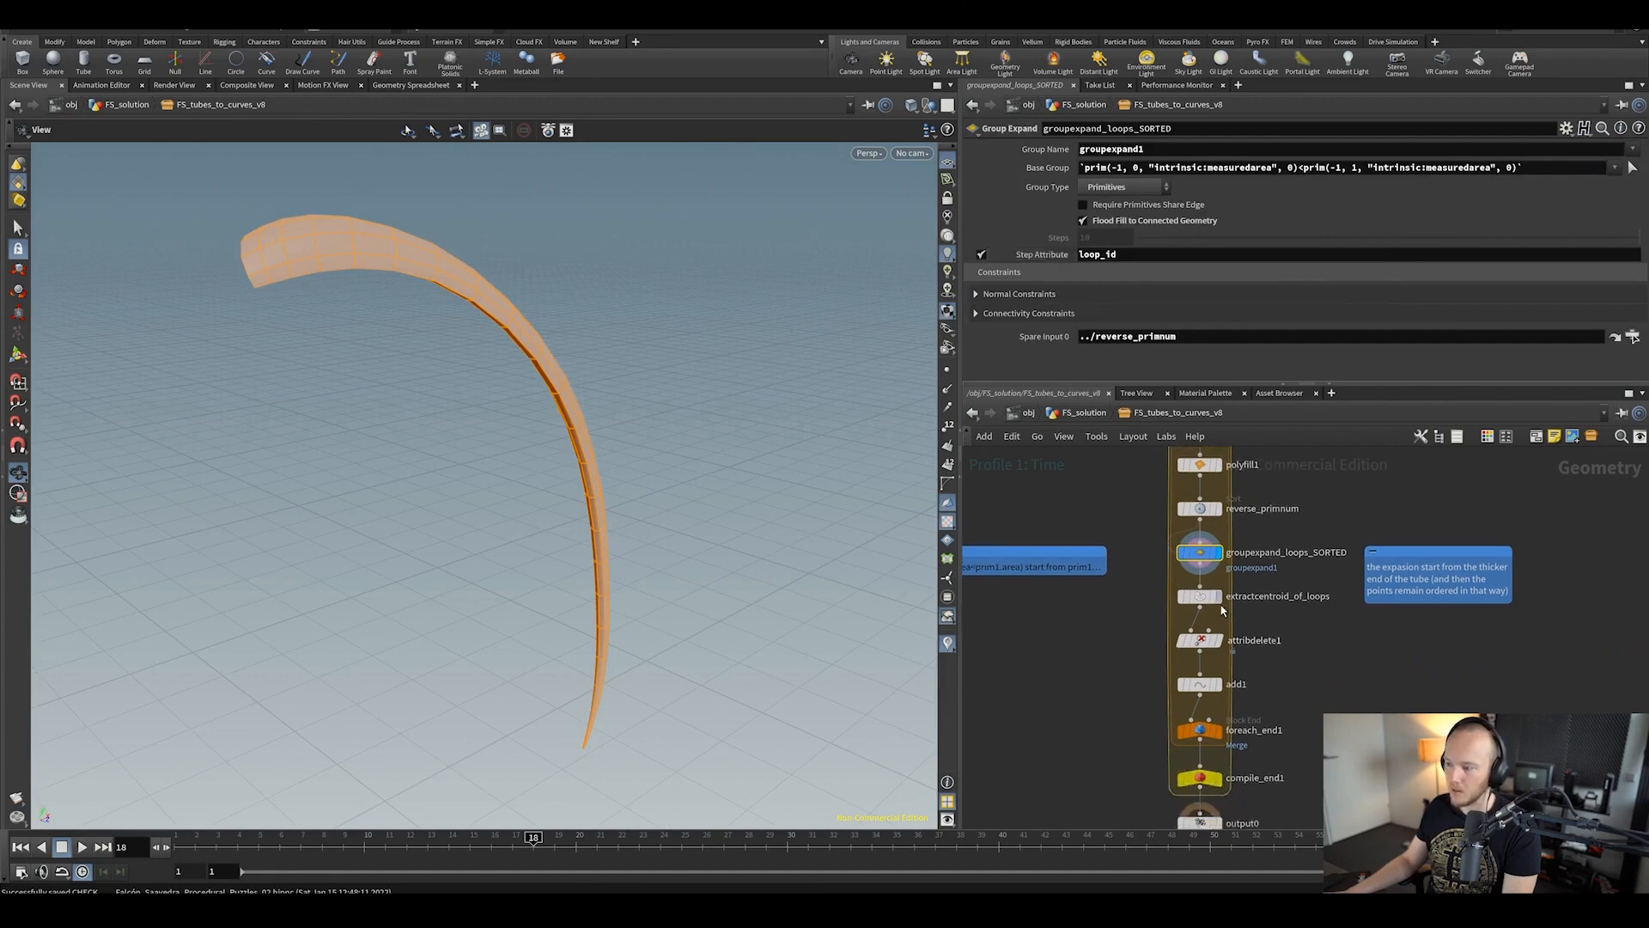
pyautogui.click(1220, 597)
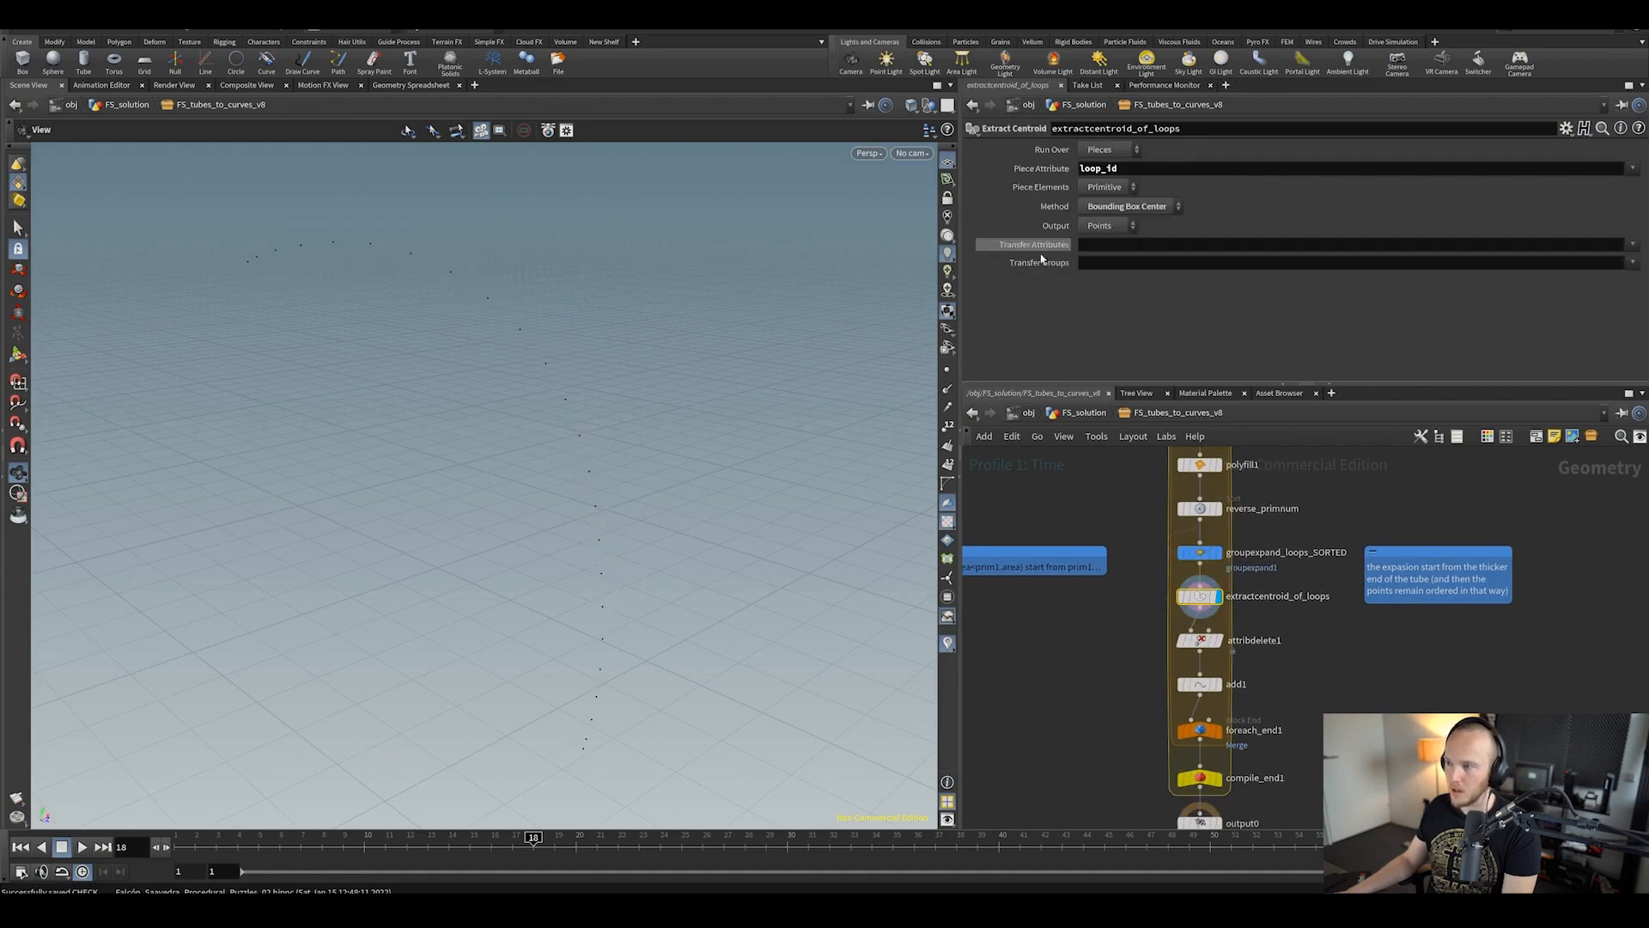
pyautogui.moveTo(750, 354); pyautogui.dragTo(795, 354)
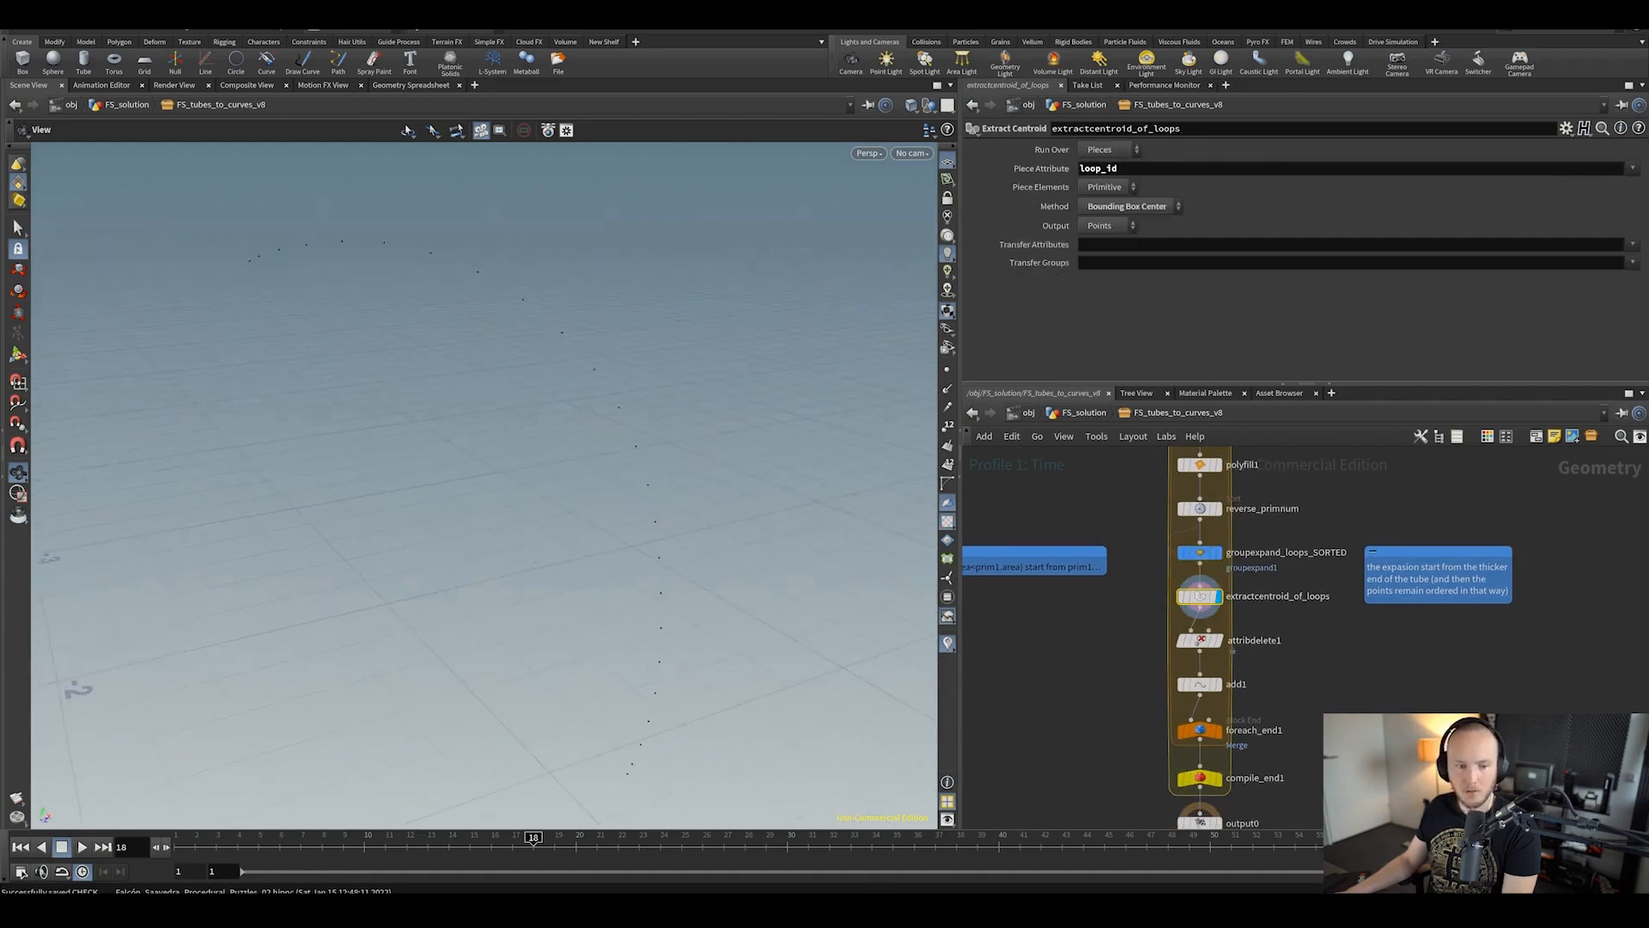
pyautogui.click(1200, 553)
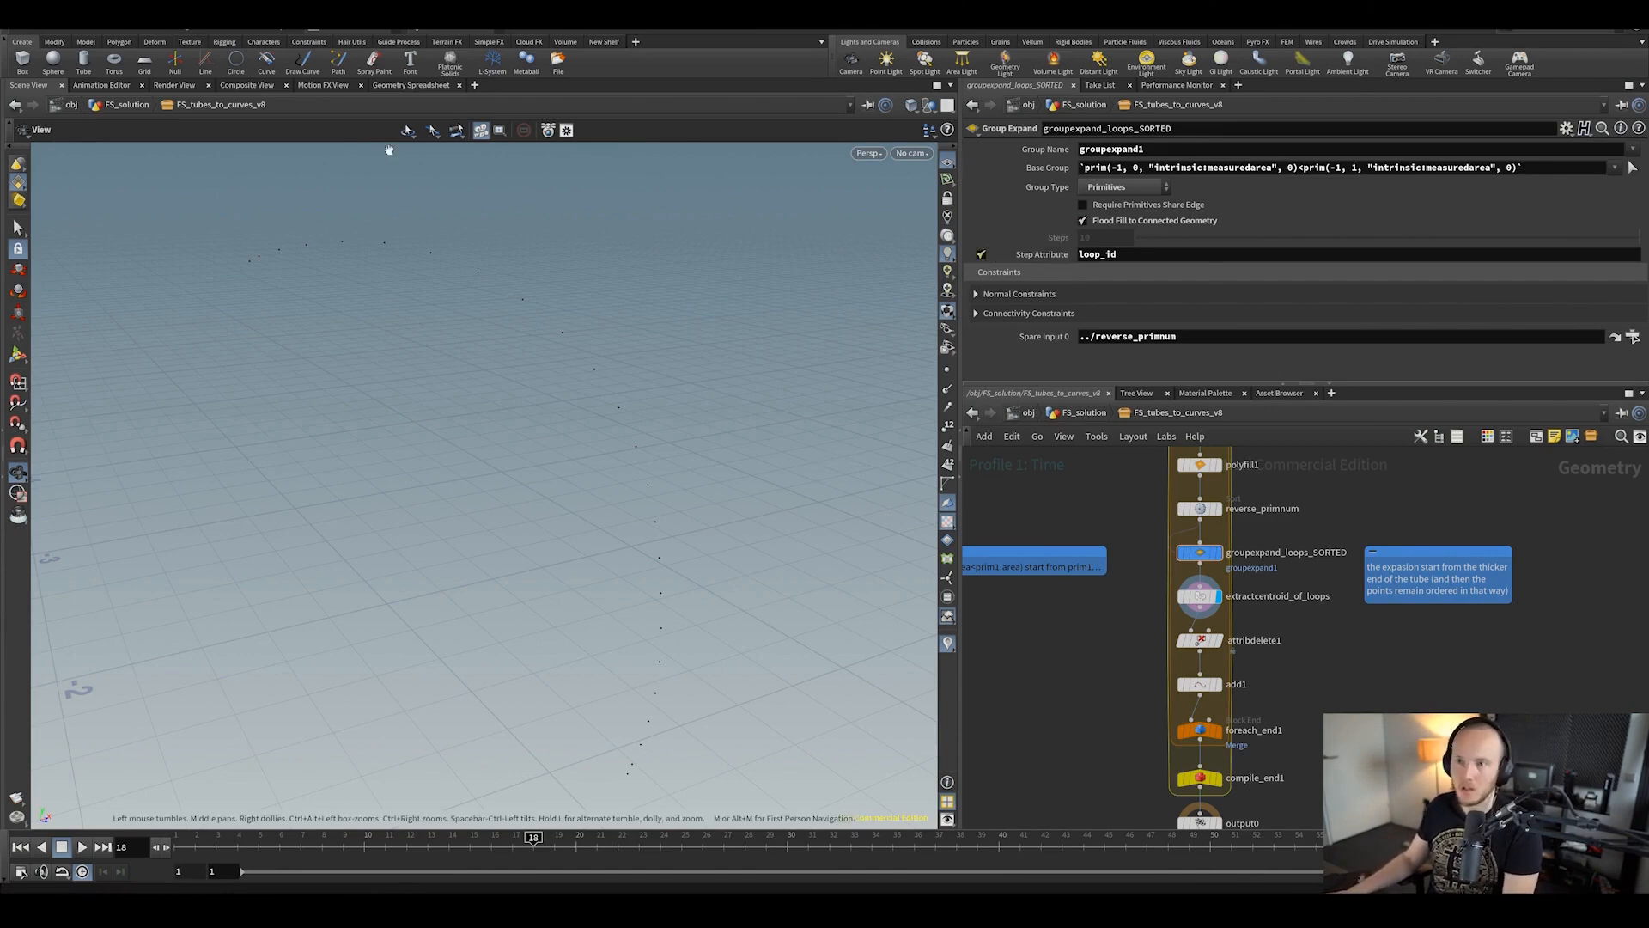
# Step: Switch to a different desktop layout and navigate back into FS_tubes_to_curves_v8
pyautogui.click(341, 30)
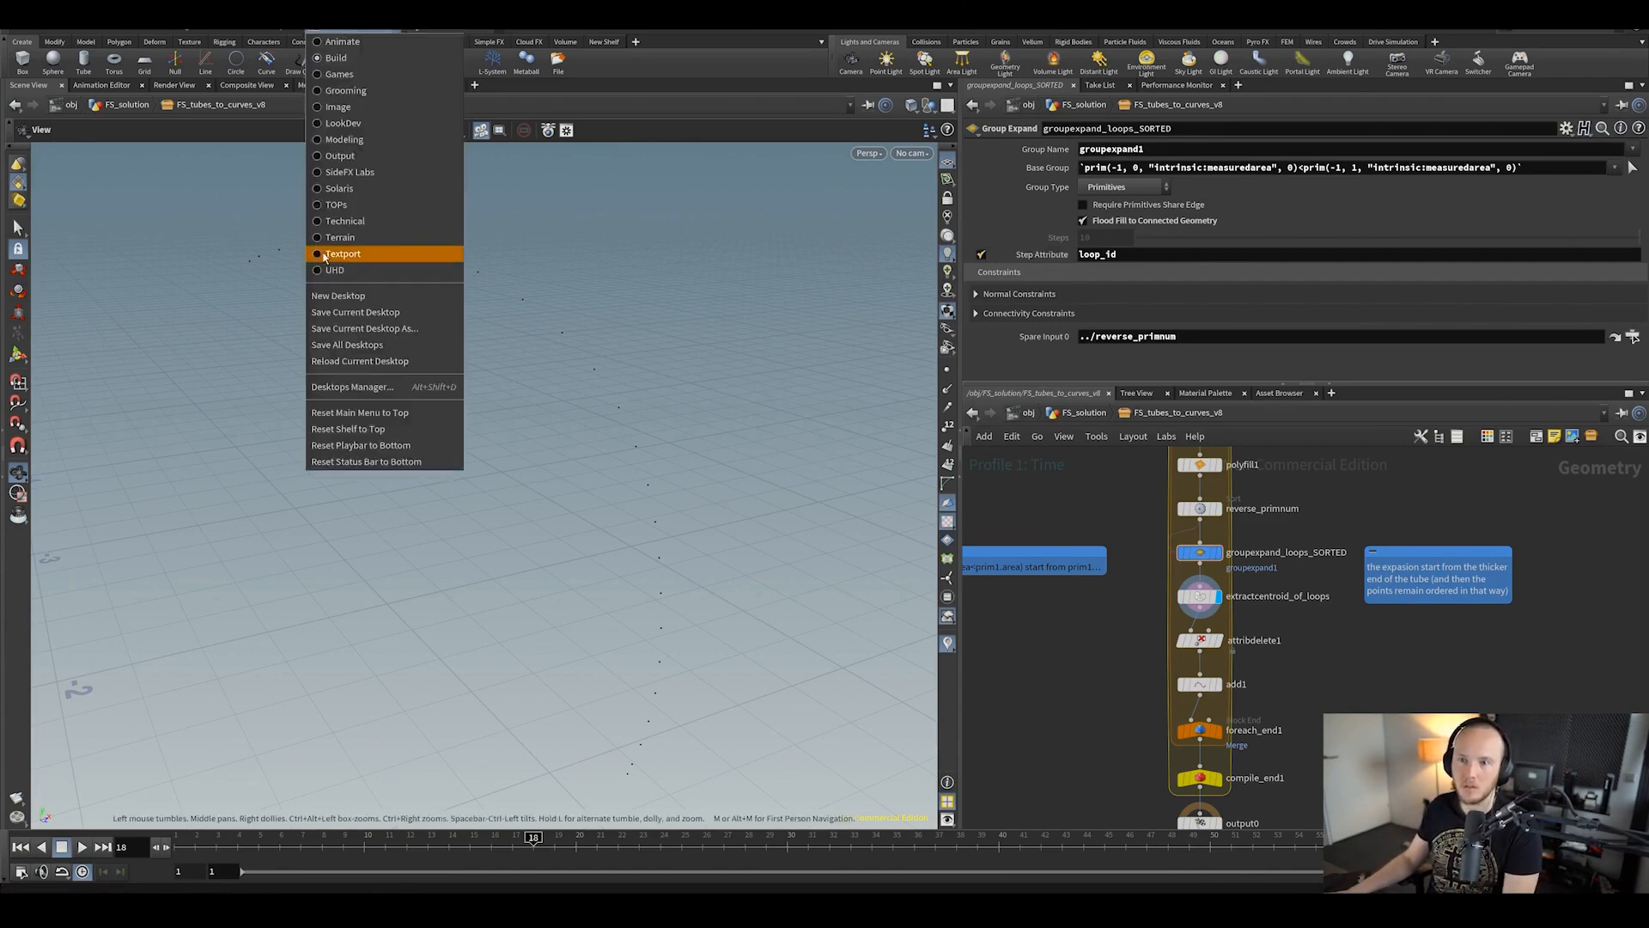
pyautogui.click(340, 272)
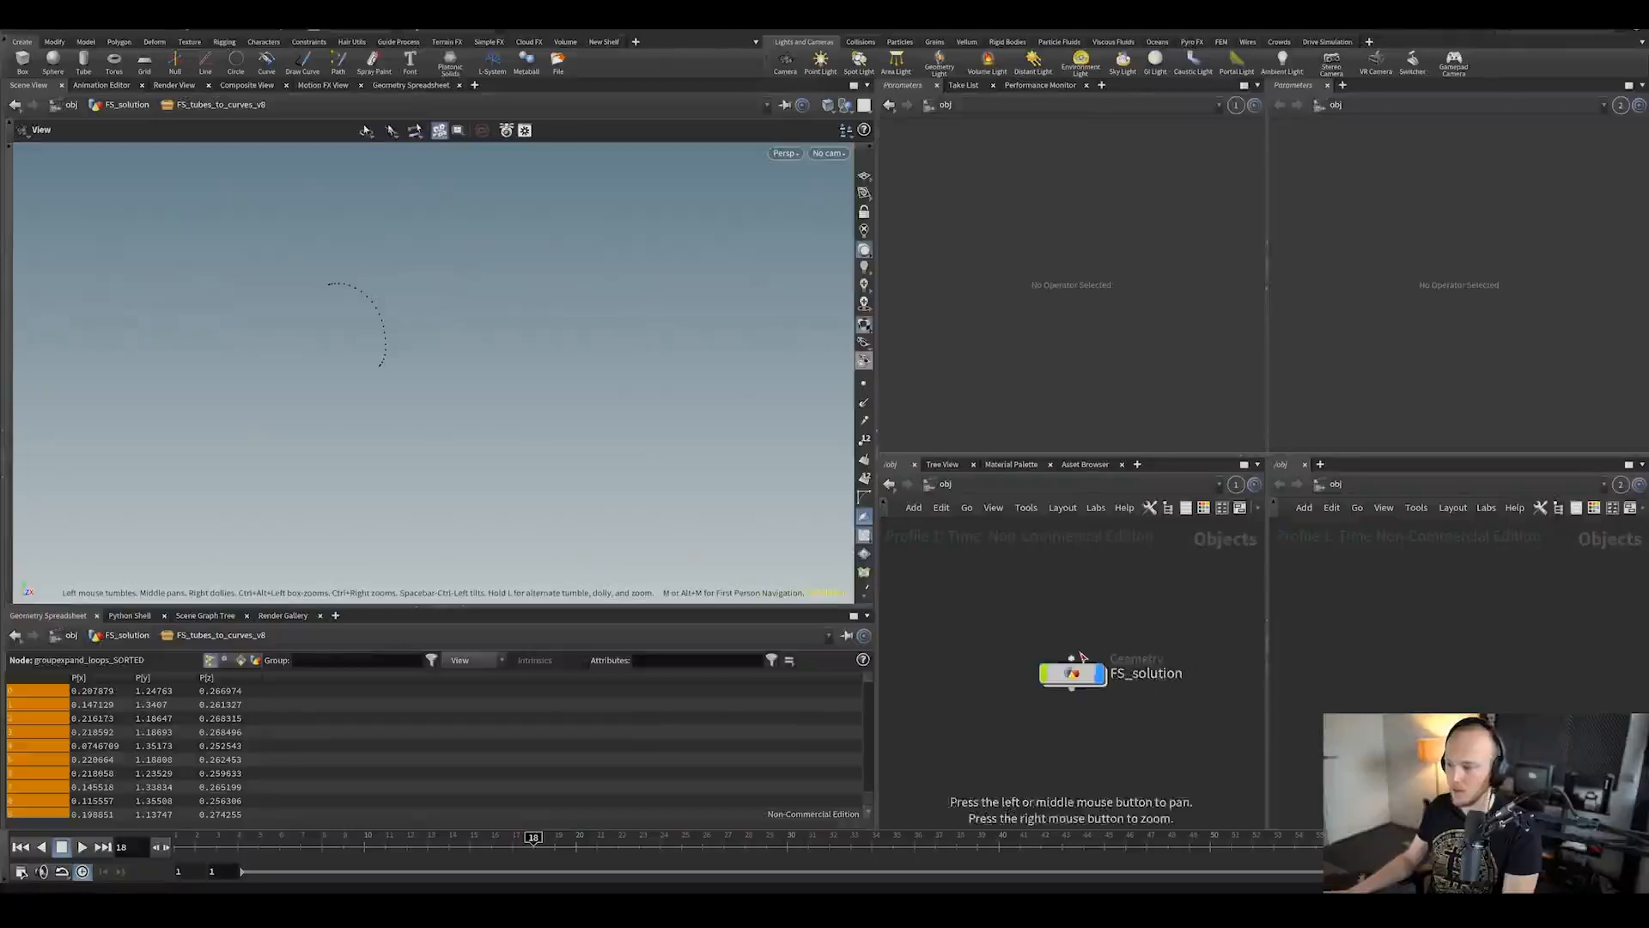
pyautogui.doubleClick(1065, 679)
pyautogui.doubleClick(1050, 785)
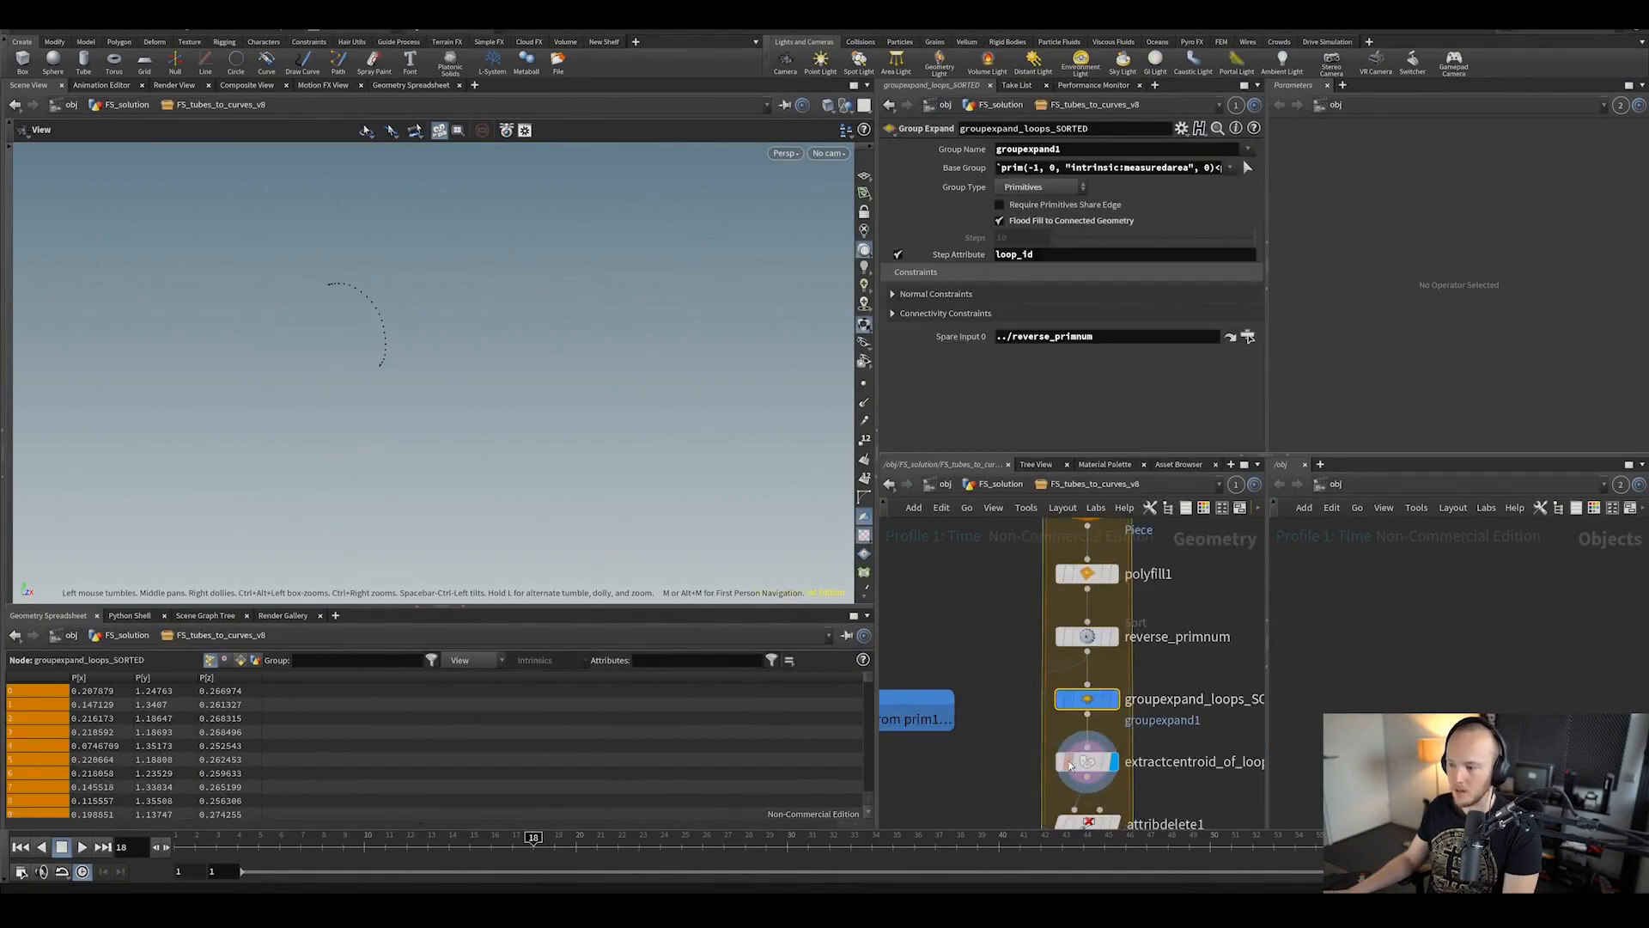
# Step: List primitive loop_id values in the Geometry Spreadsheet, then select extractcentroid_of_loops
pyautogui.click(241, 660)
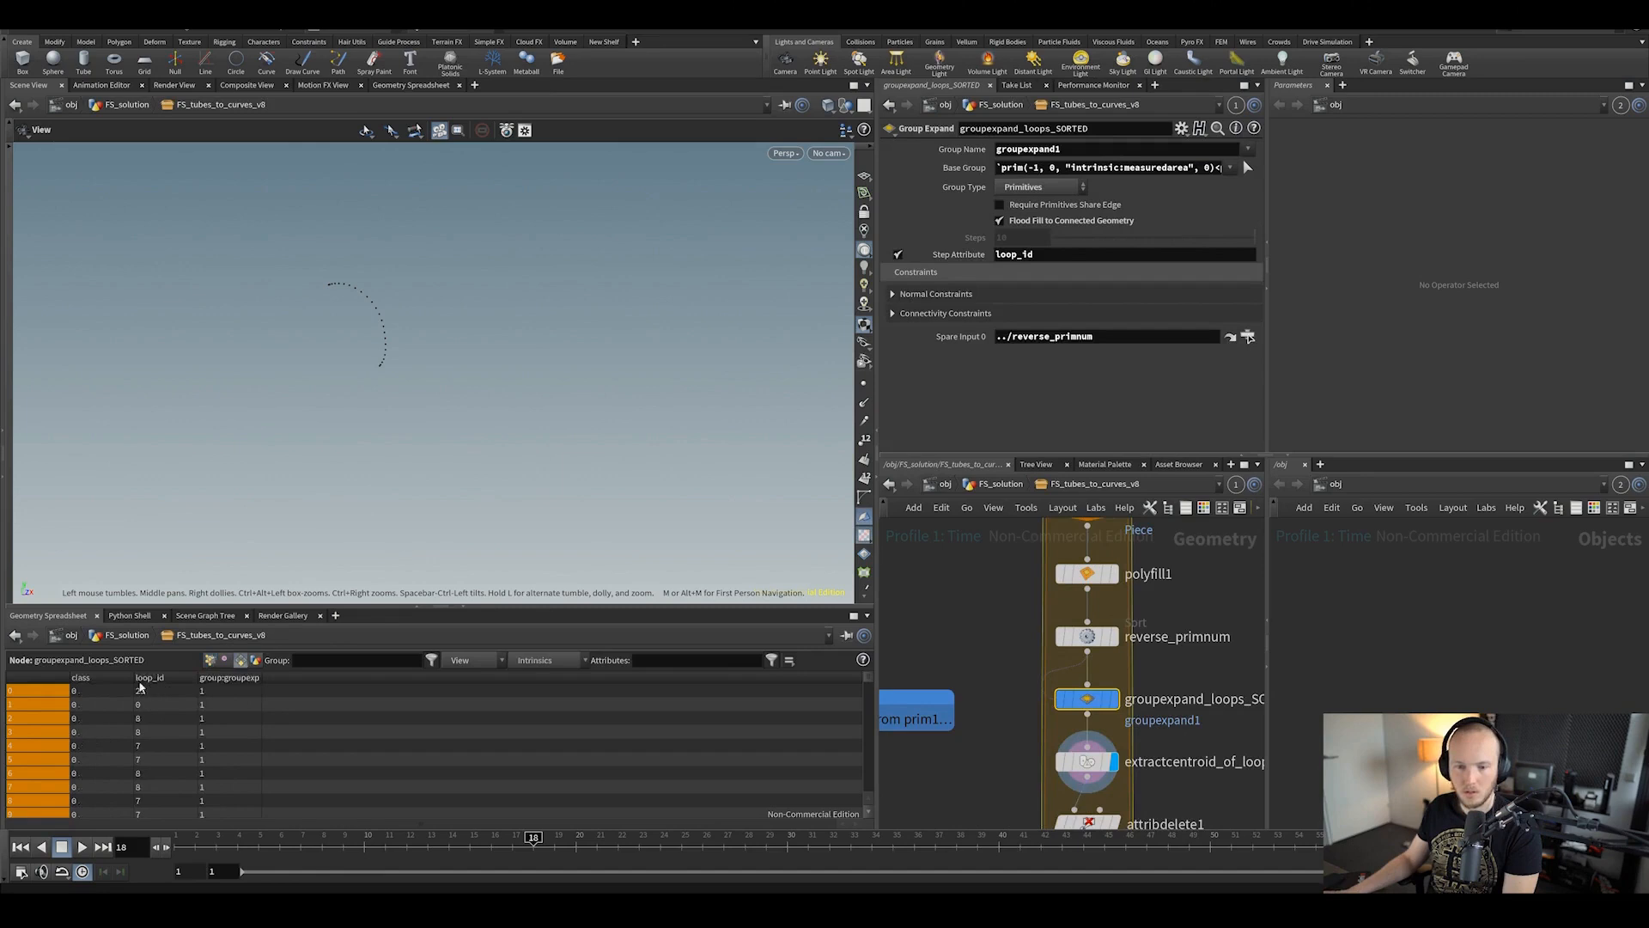
pyautogui.scroll(-15, 830, 699)
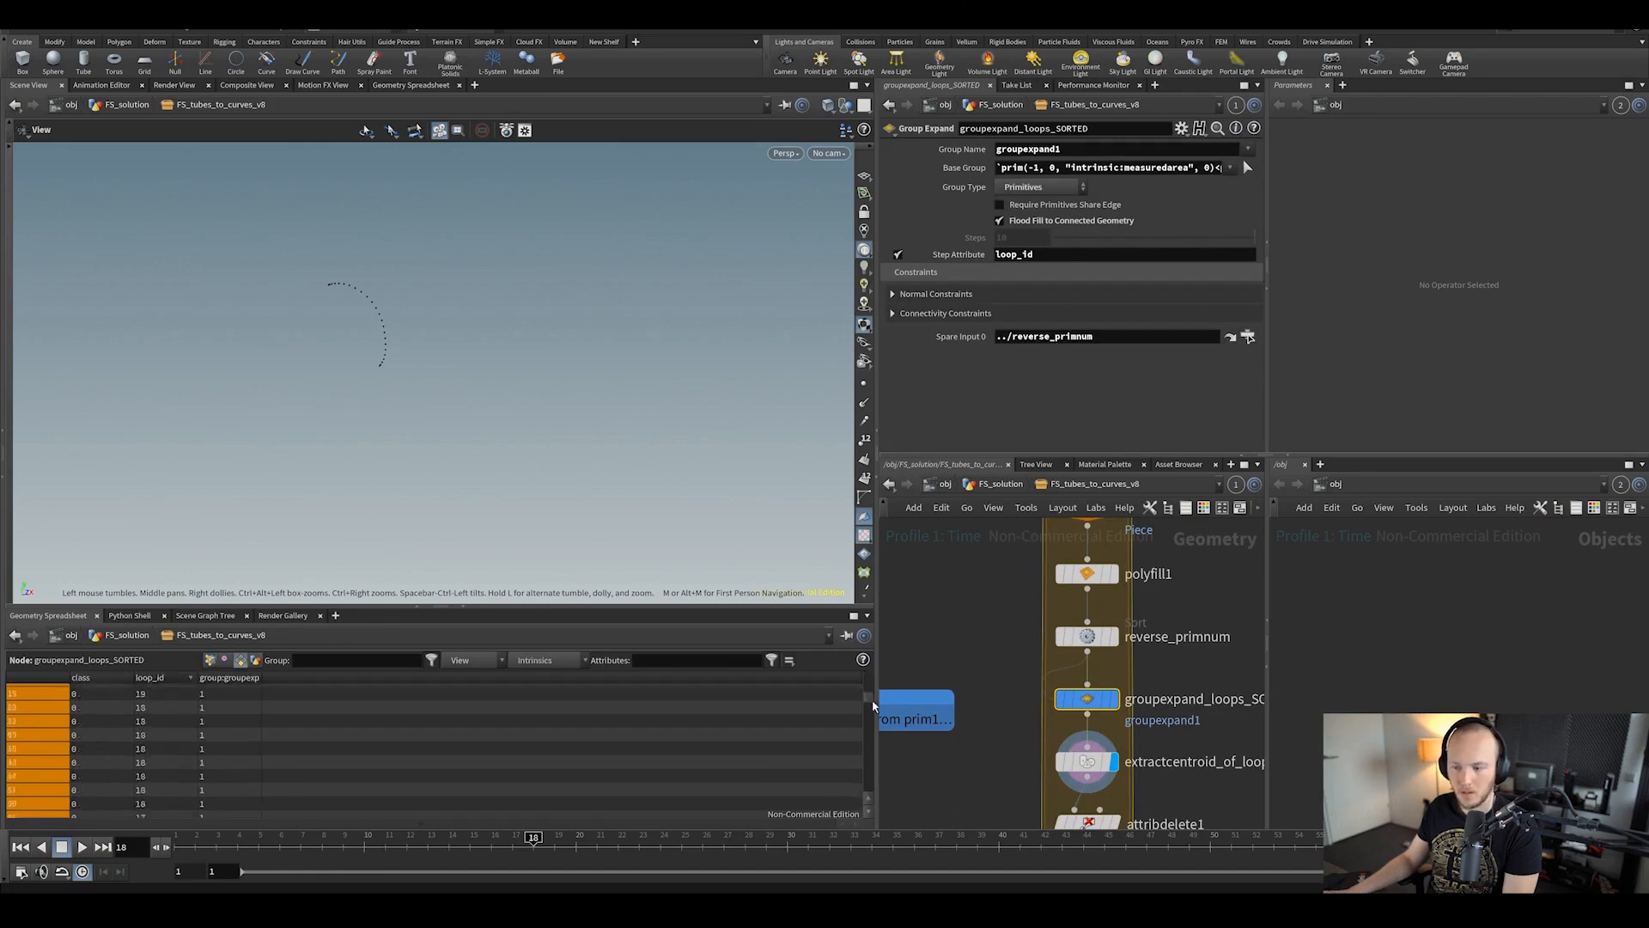
pyautogui.moveTo(1086, 760); pyautogui.dragTo(1071, 679, button='middle')
pyautogui.click(1072, 679)
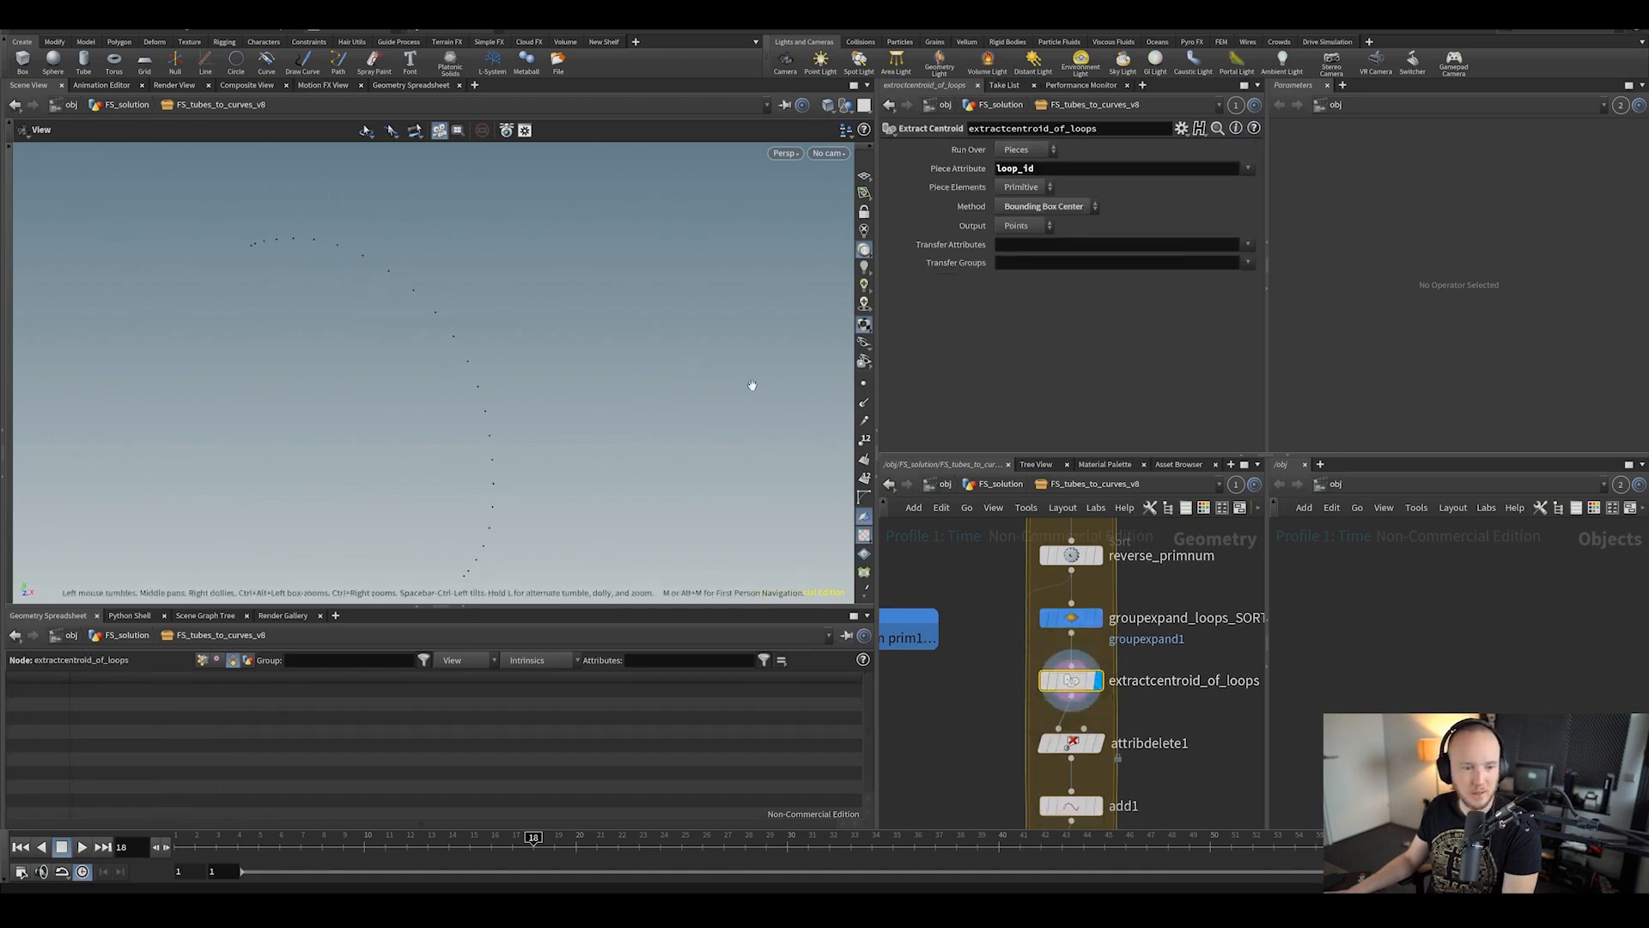
# Step: Pan down to the lower loop nodes and inspect attribdelete1's settings
pyautogui.moveTo(1078, 685); pyautogui.dragTo(1009, 673, button='middle')
pyautogui.moveTo(1008, 673)
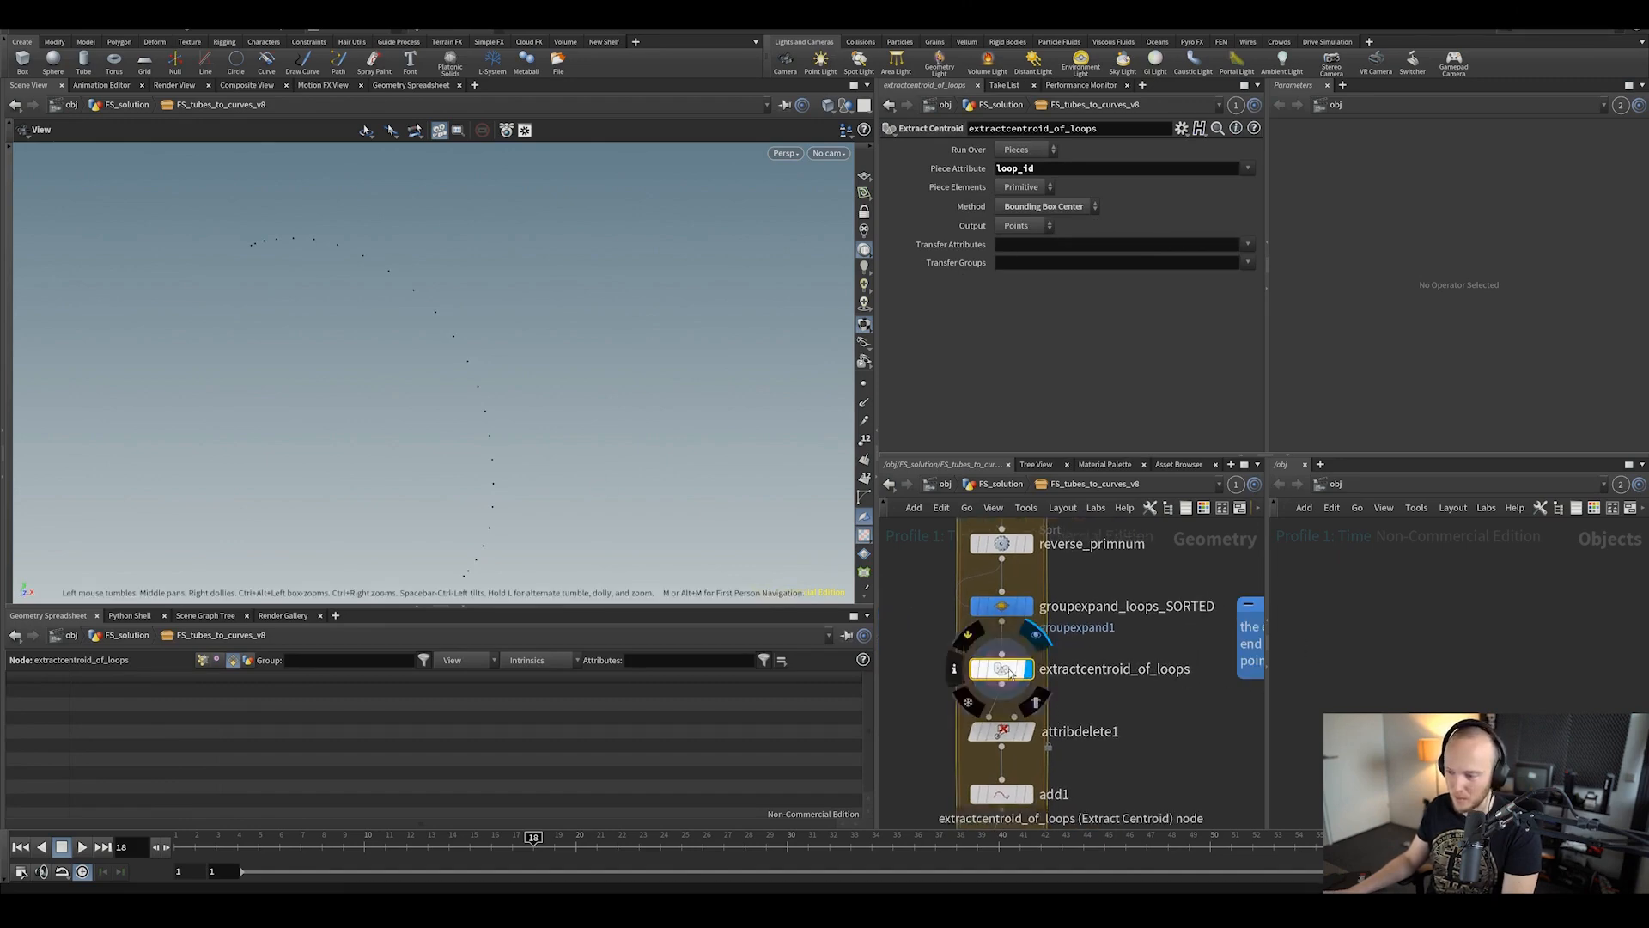
pyautogui.scroll(-2, 1071, 669)
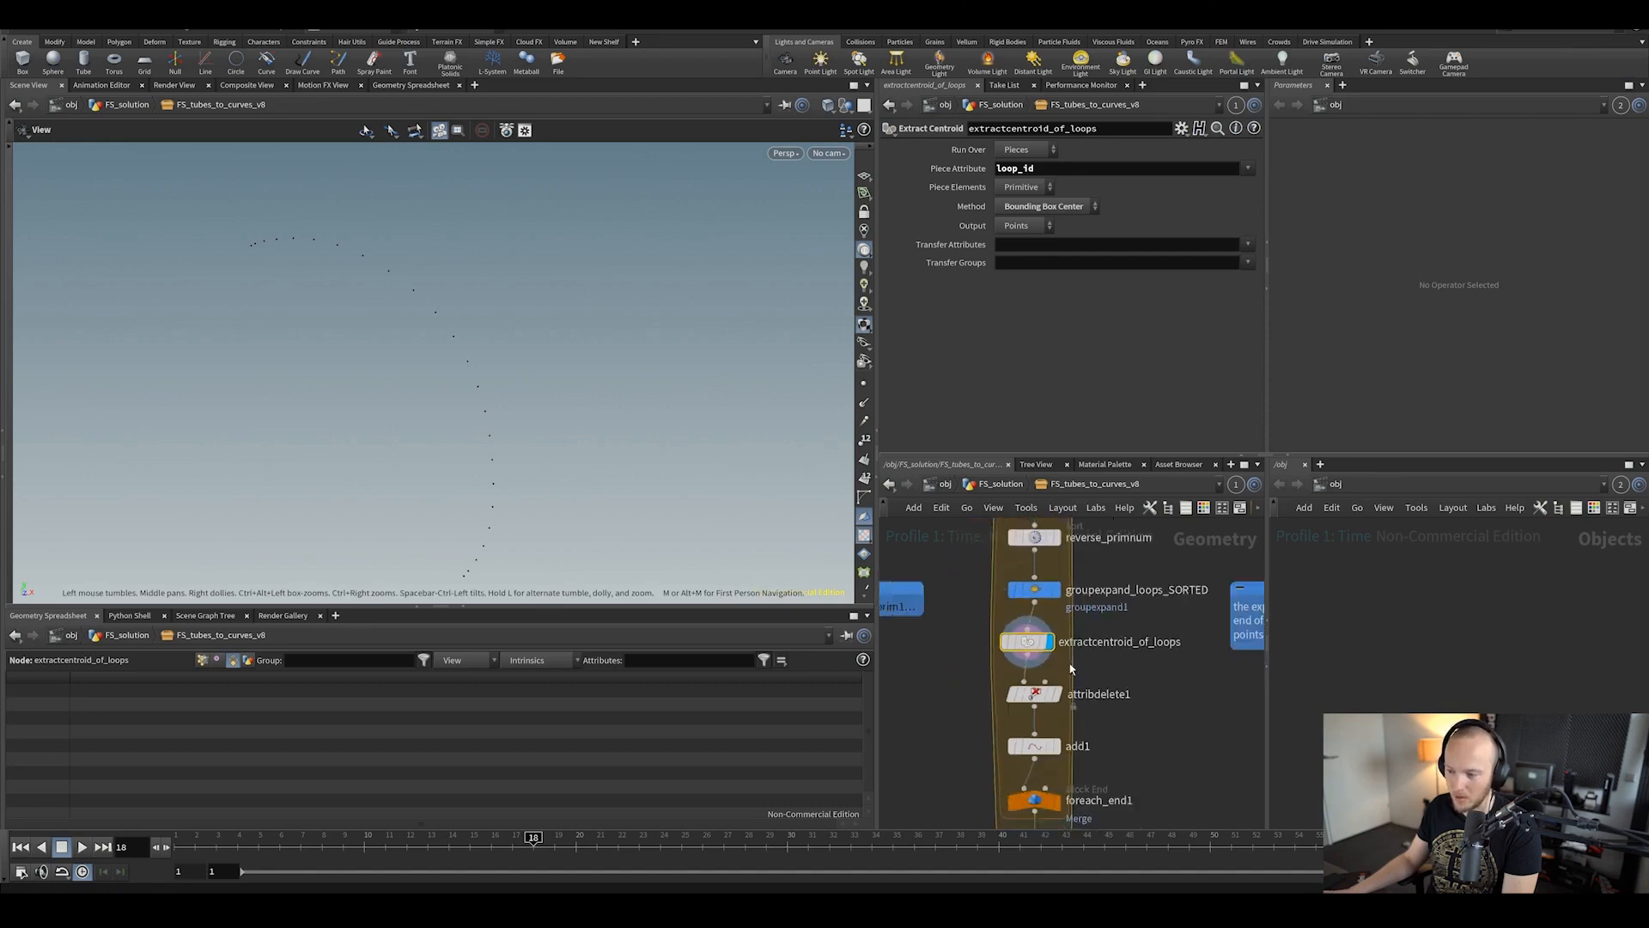
pyautogui.moveTo(1033, 649)
pyautogui.mouseDown()
pyautogui.moveTo(1050, 650)
pyautogui.moveTo(1031, 661)
pyautogui.mouseUp()
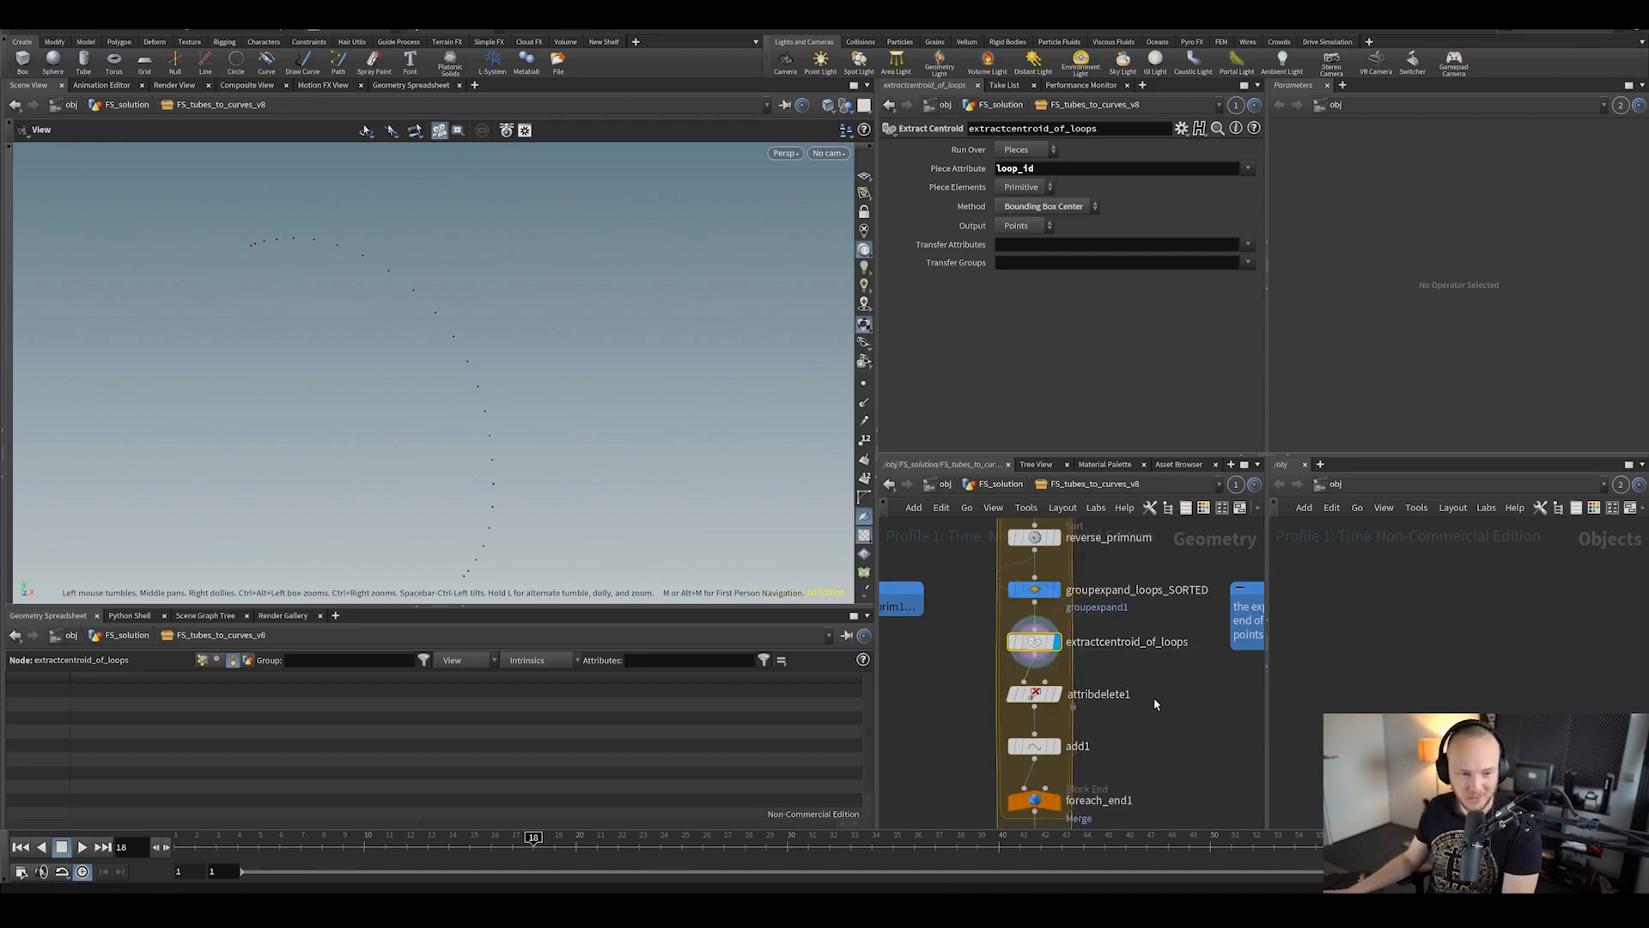
pyautogui.moveTo(1149, 678); pyautogui.dragTo(1098, 665, button='middle')
pyautogui.scroll(-1, 1146, 663)
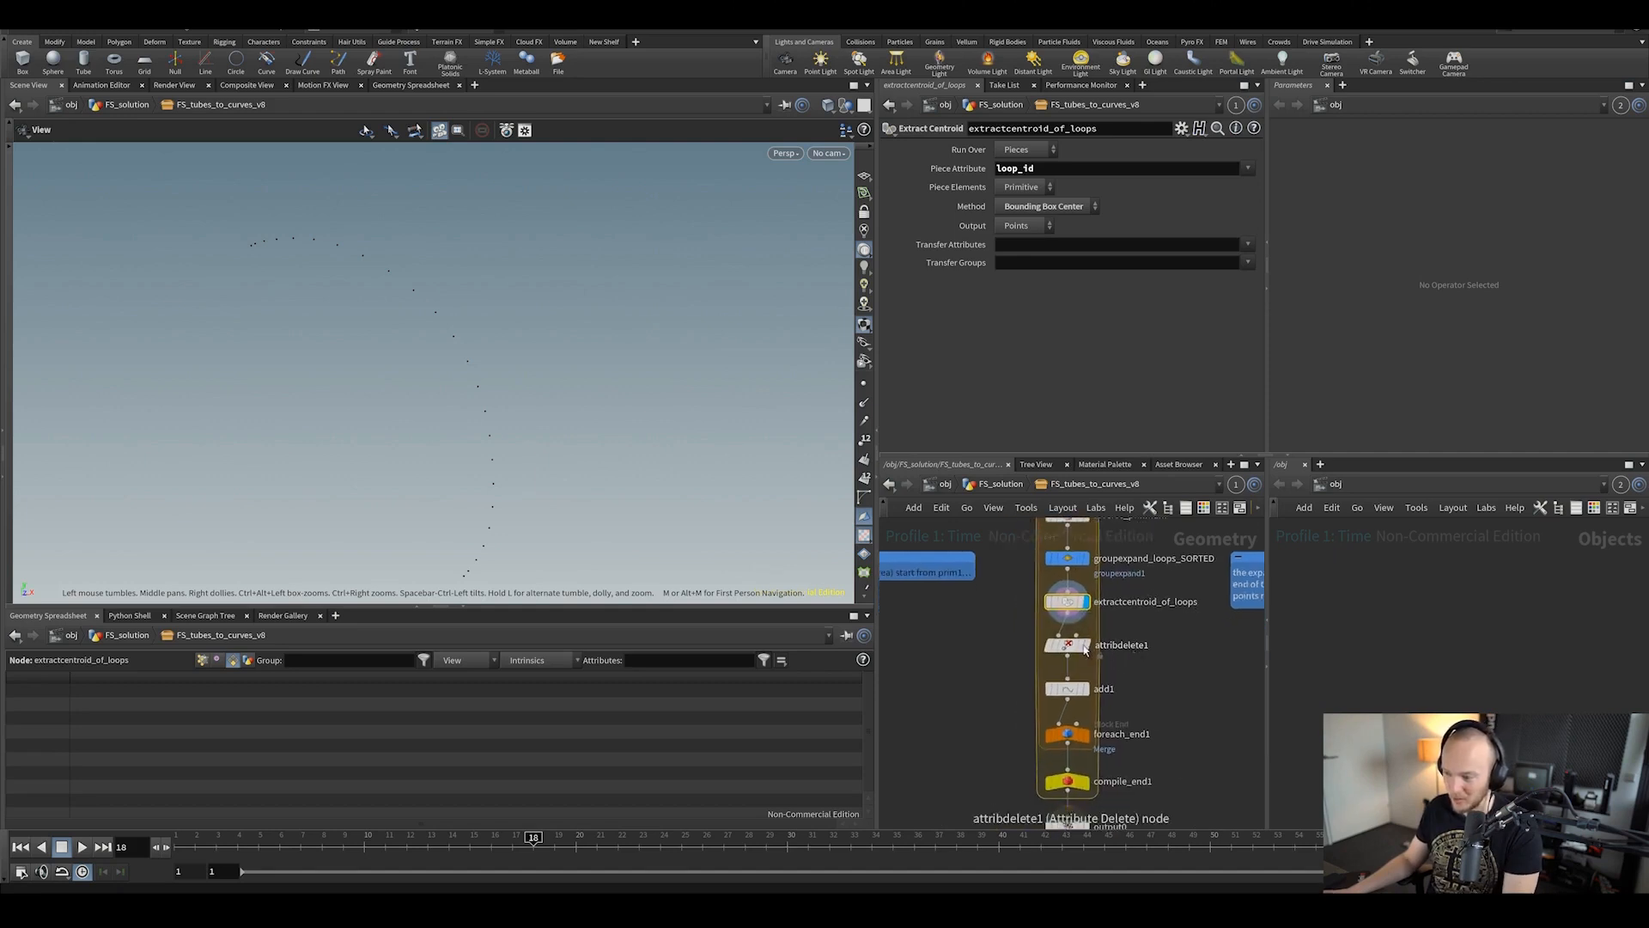
pyautogui.click(1069, 645)
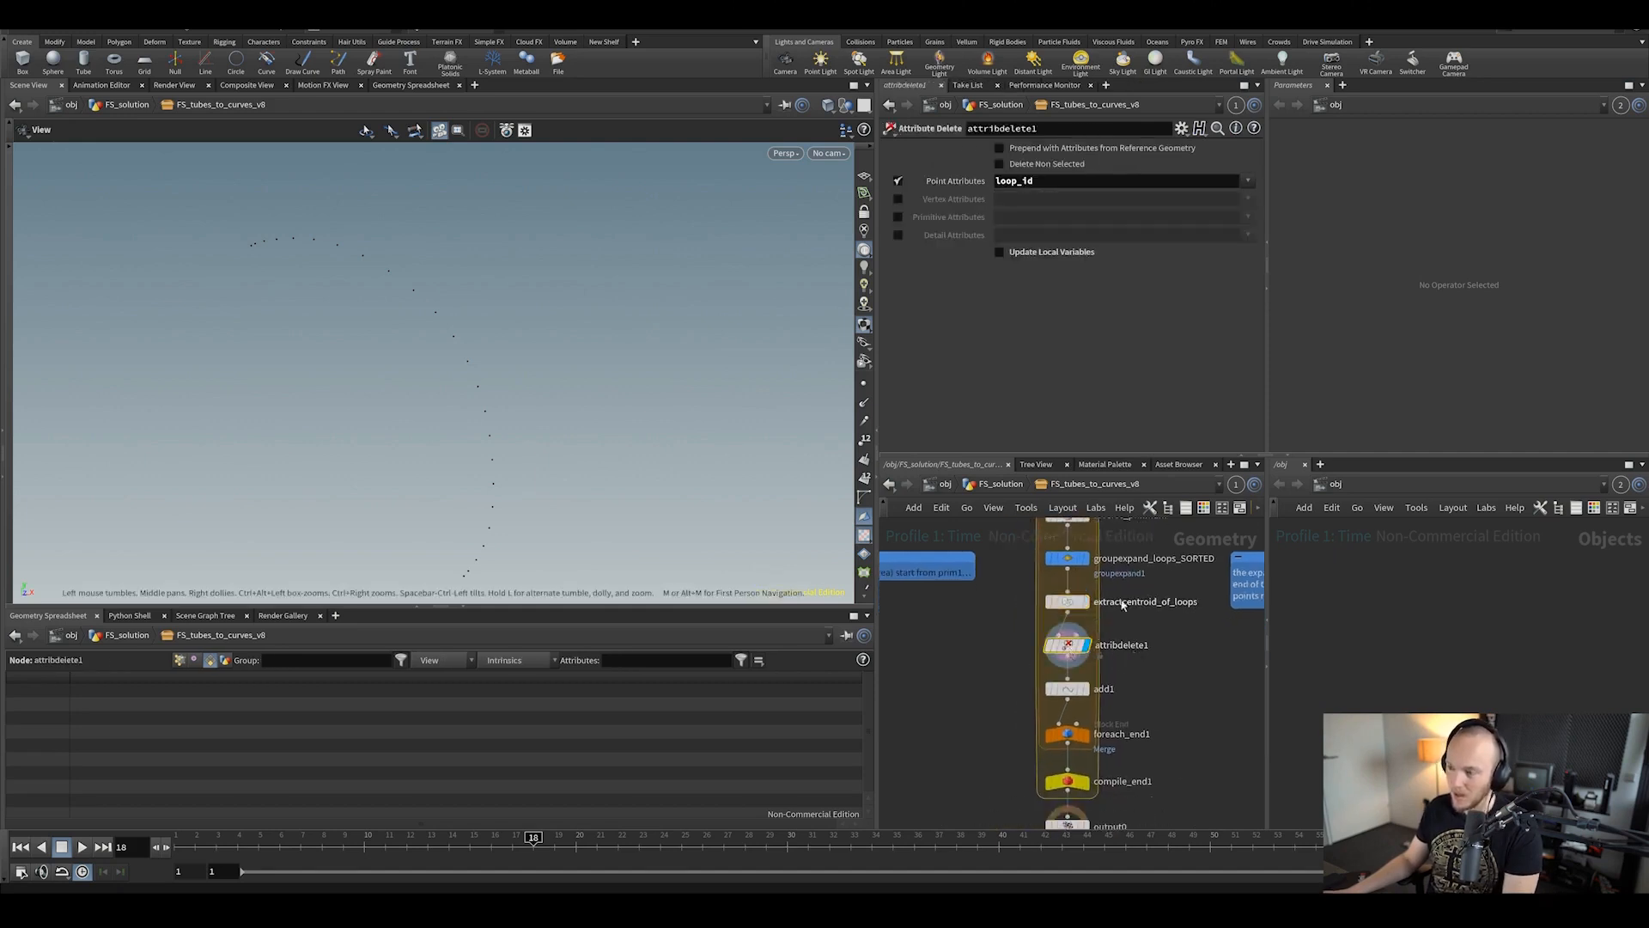
pyautogui.scroll(2, 1067, 642)
# Step: Display and inspect the add1 result and the foreach_end1 loop output
pyautogui.moveTo(1170, 716); pyautogui.dragTo(1160, 674, button='middle')
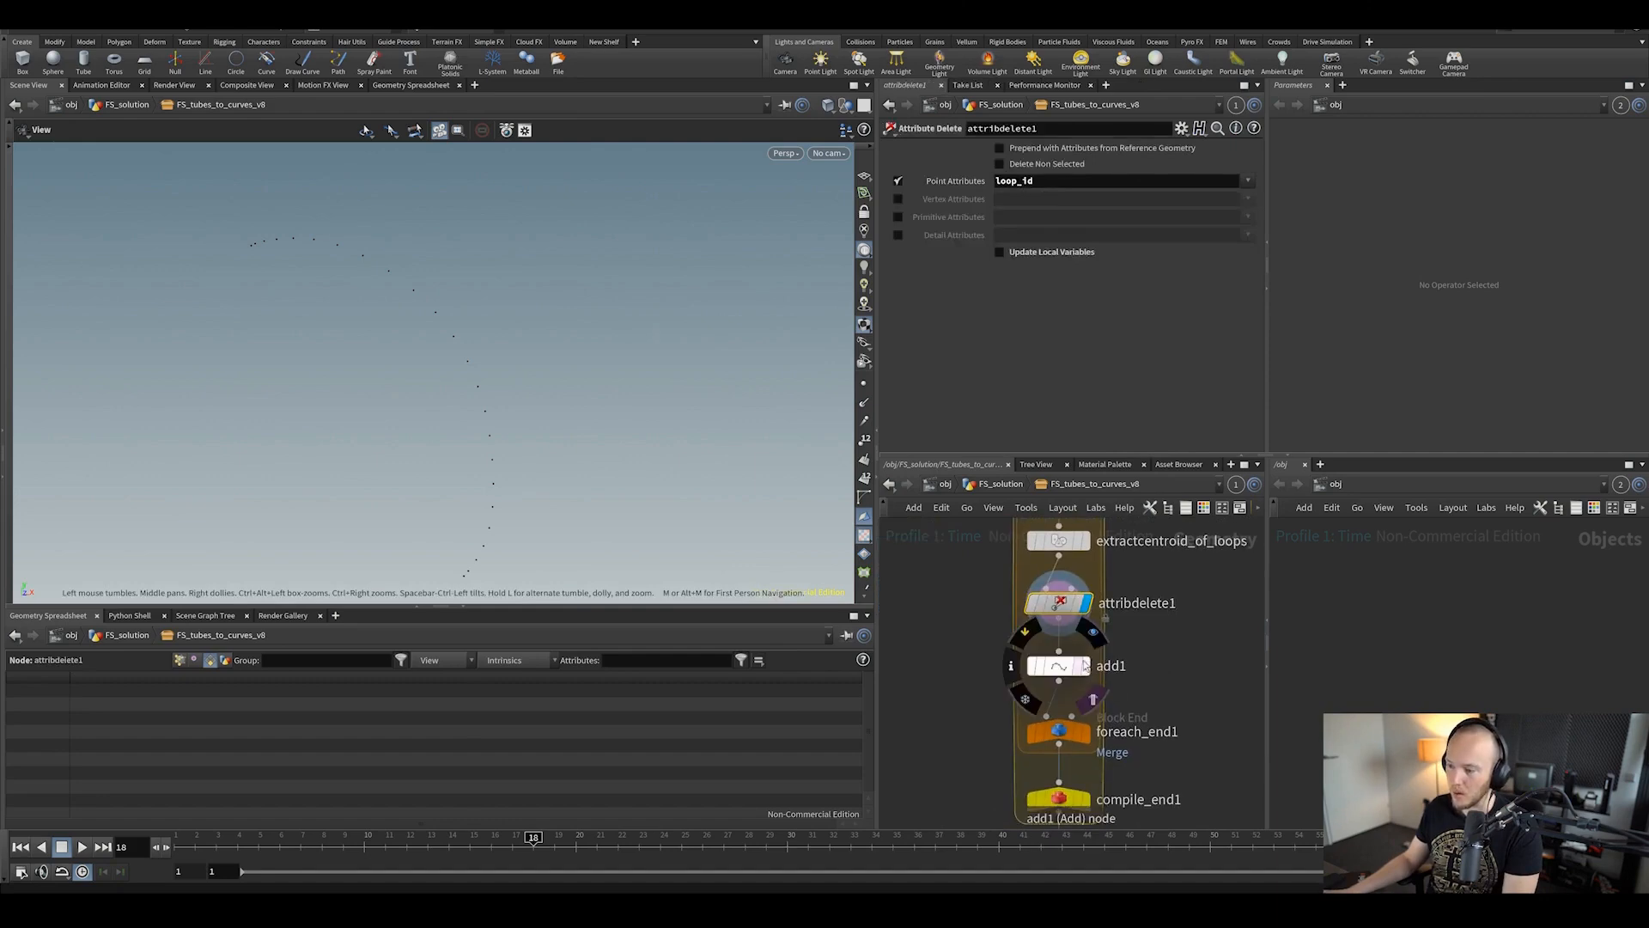
pyautogui.click(1085, 666)
pyautogui.click(1061, 666)
pyautogui.click(1086, 733)
pyautogui.click(1060, 732)
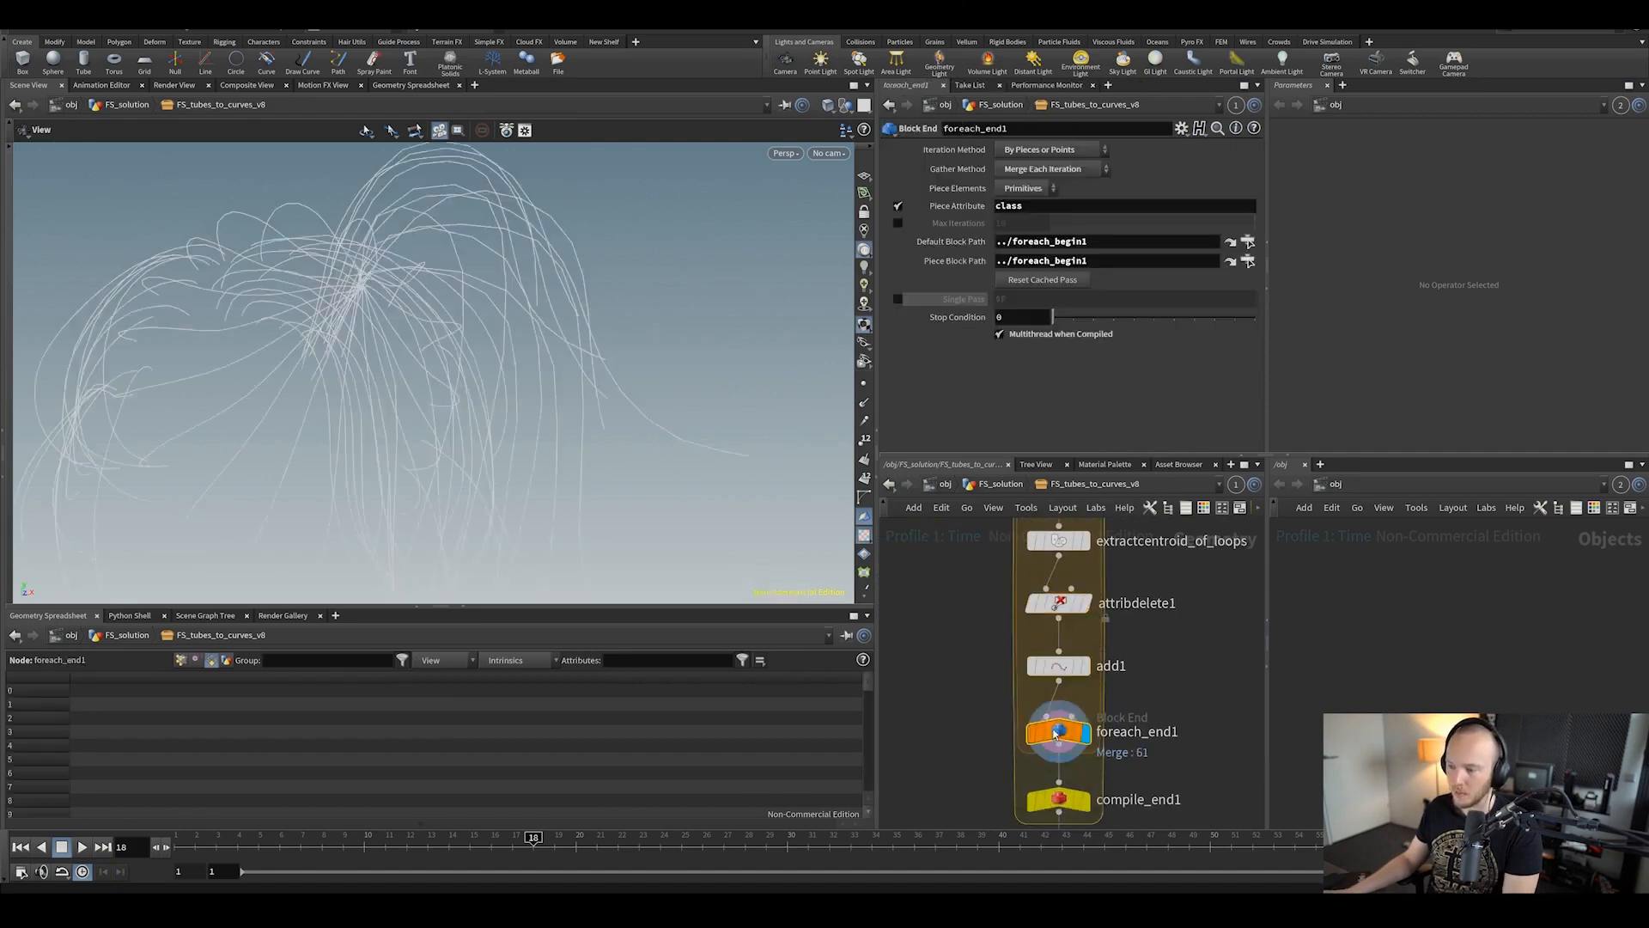
pyautogui.moveTo(532, 365); pyautogui.dragTo(756, 412)
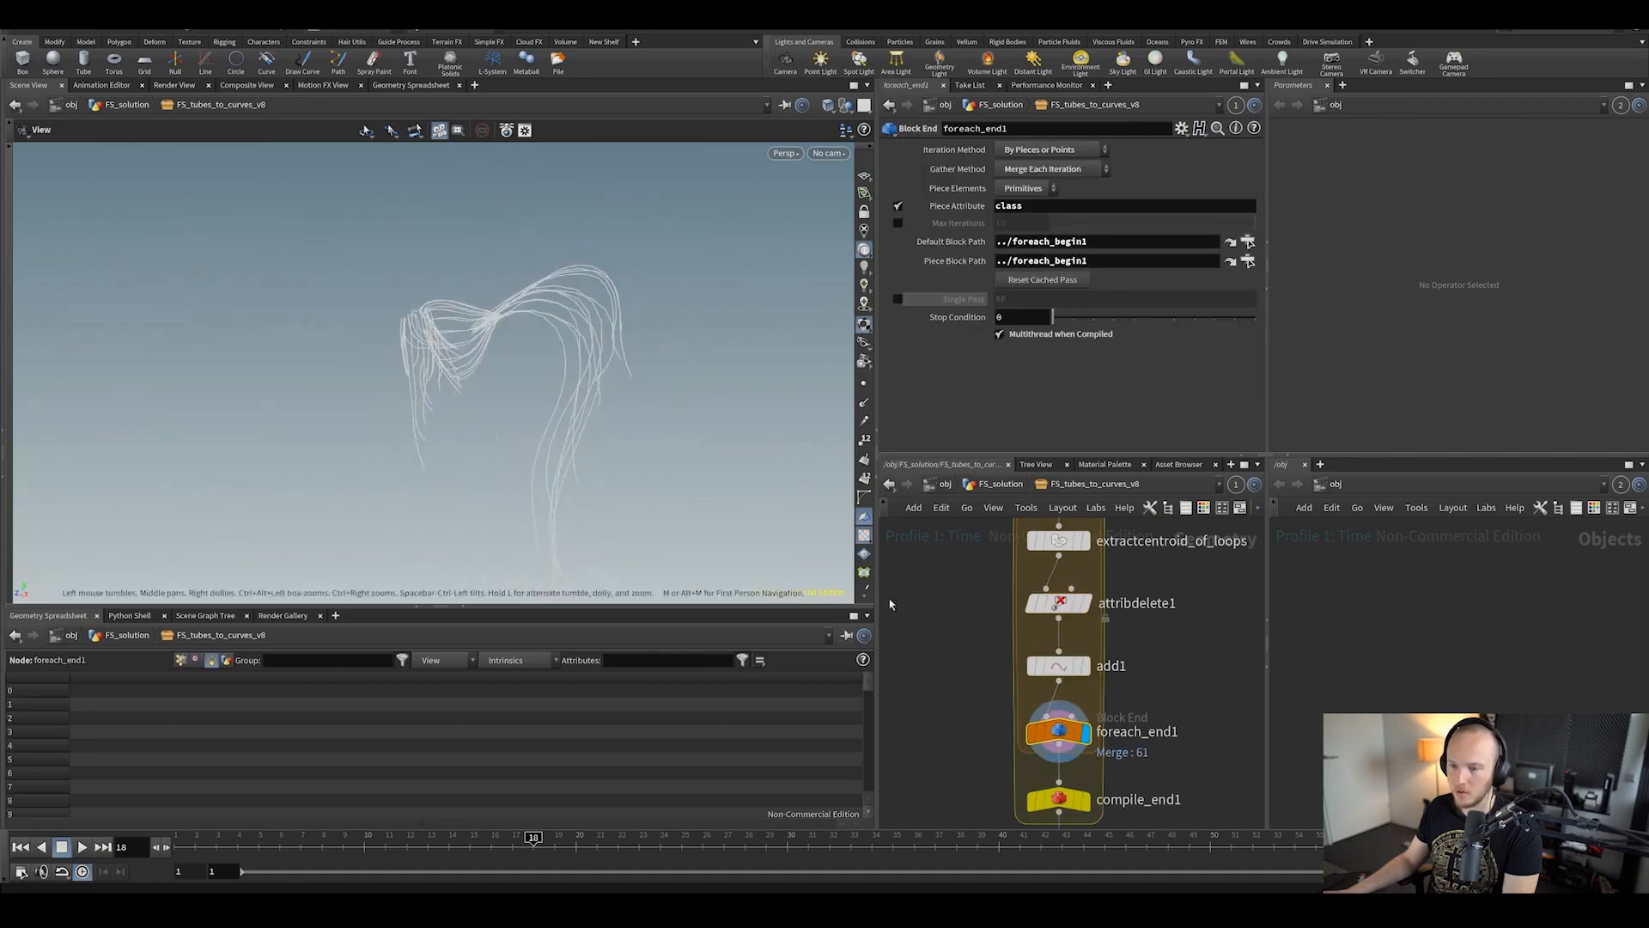
# Step: Inspect compile_end1 and display the final output0 hair curves
pyautogui.moveTo(1108, 769); pyautogui.dragTo(1079, 654, button='middle')
pyautogui.click(1053, 682)
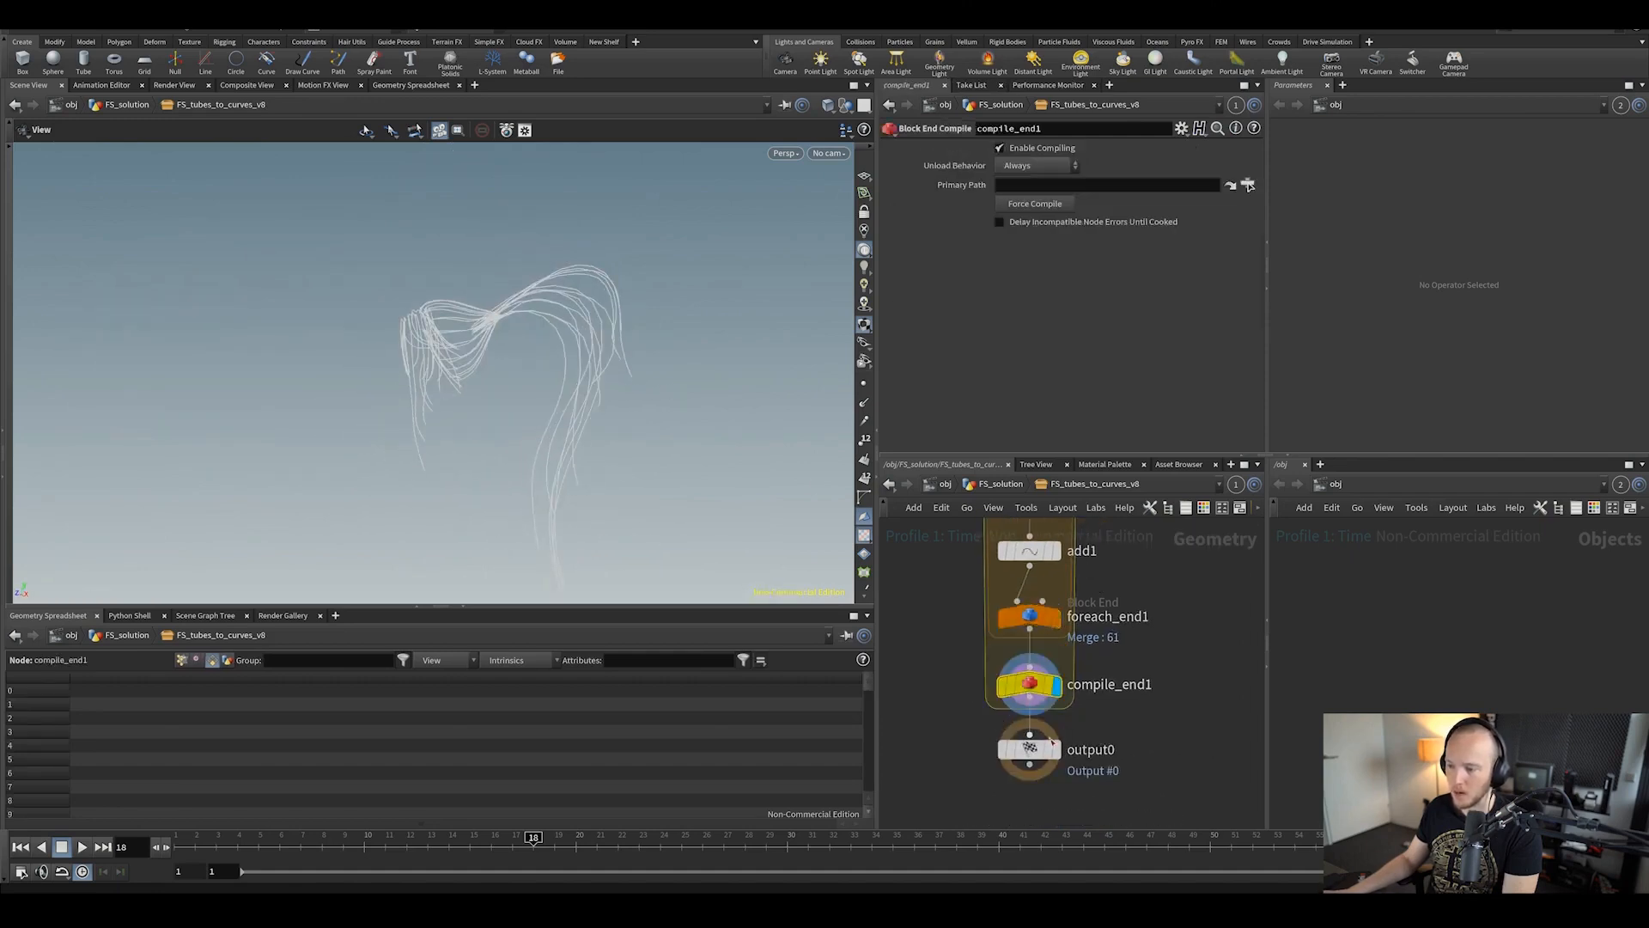
pyautogui.click(1053, 749)
pyautogui.moveTo(417, 379); pyautogui.dragTo(729, 439)
pyautogui.scroll(-5, 945, 765)
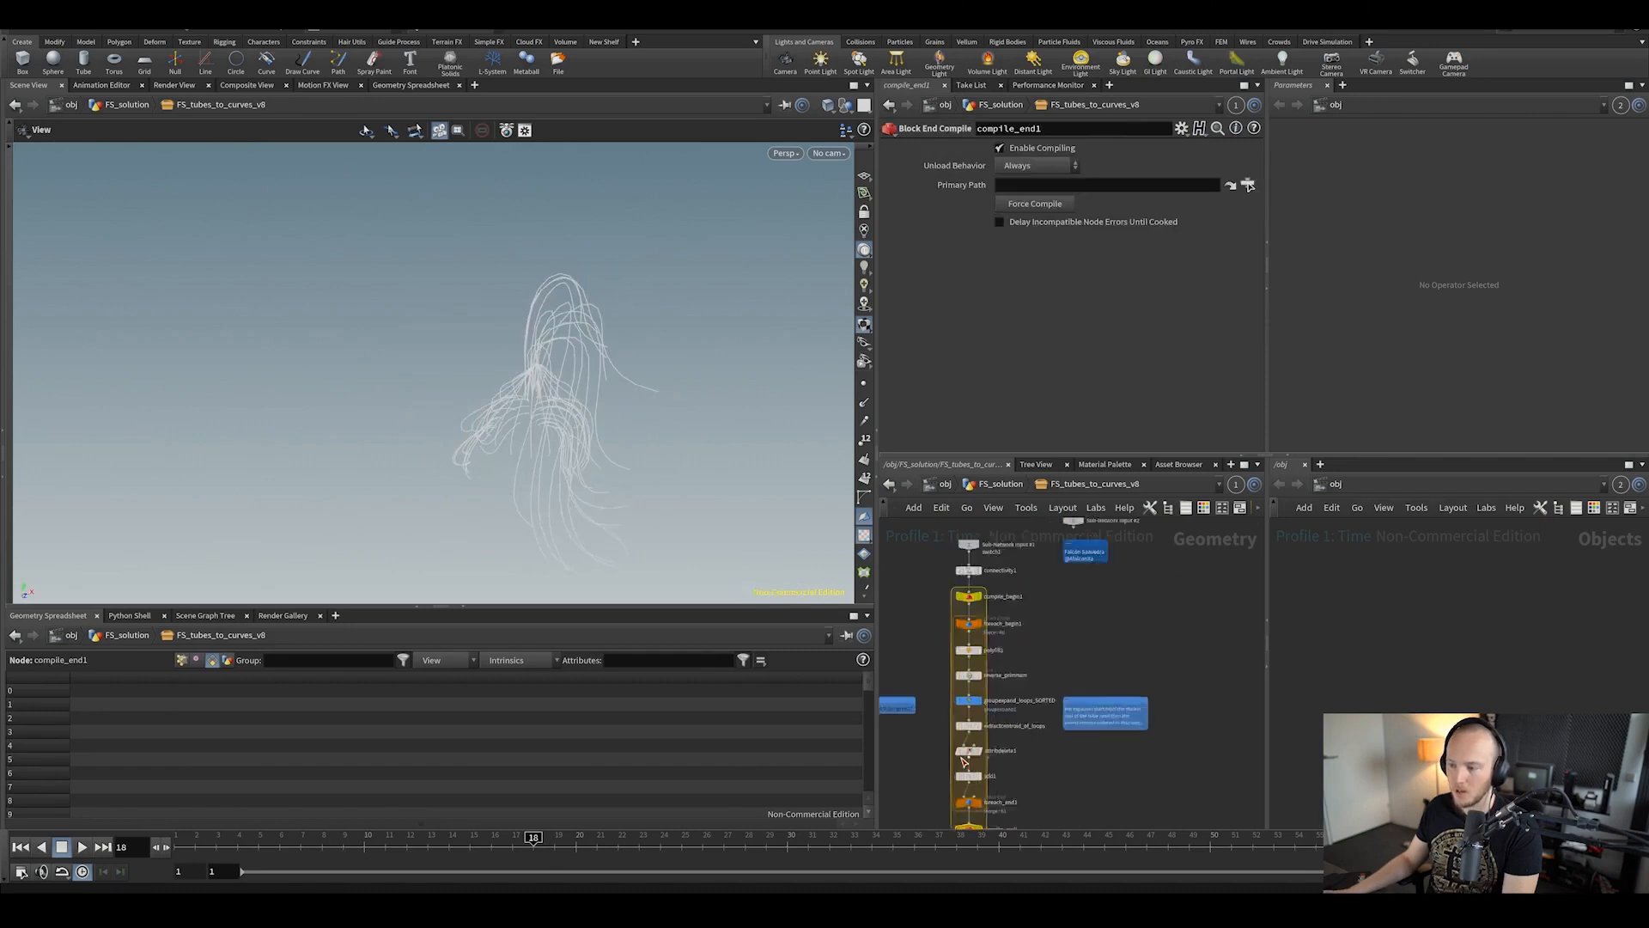
pyautogui.scroll(4, 982, 659)
# Step: Re-check the upstream reverse_primnum and groupexpand_loops_SORTED nodes
pyautogui.moveTo(905, 727); pyautogui.dragTo(1007, 503, button='middle')
pyautogui.click(985, 682)
pyautogui.click(1010, 632)
pyautogui.moveTo(1142, 623); pyautogui.dragTo(1148, 713, button='middle')
pyautogui.scroll(-3, 1147, 709)
# Step: Save the checked solution file and take a final look at the hair curves
pyautogui.hotkey('ctrl', 's')
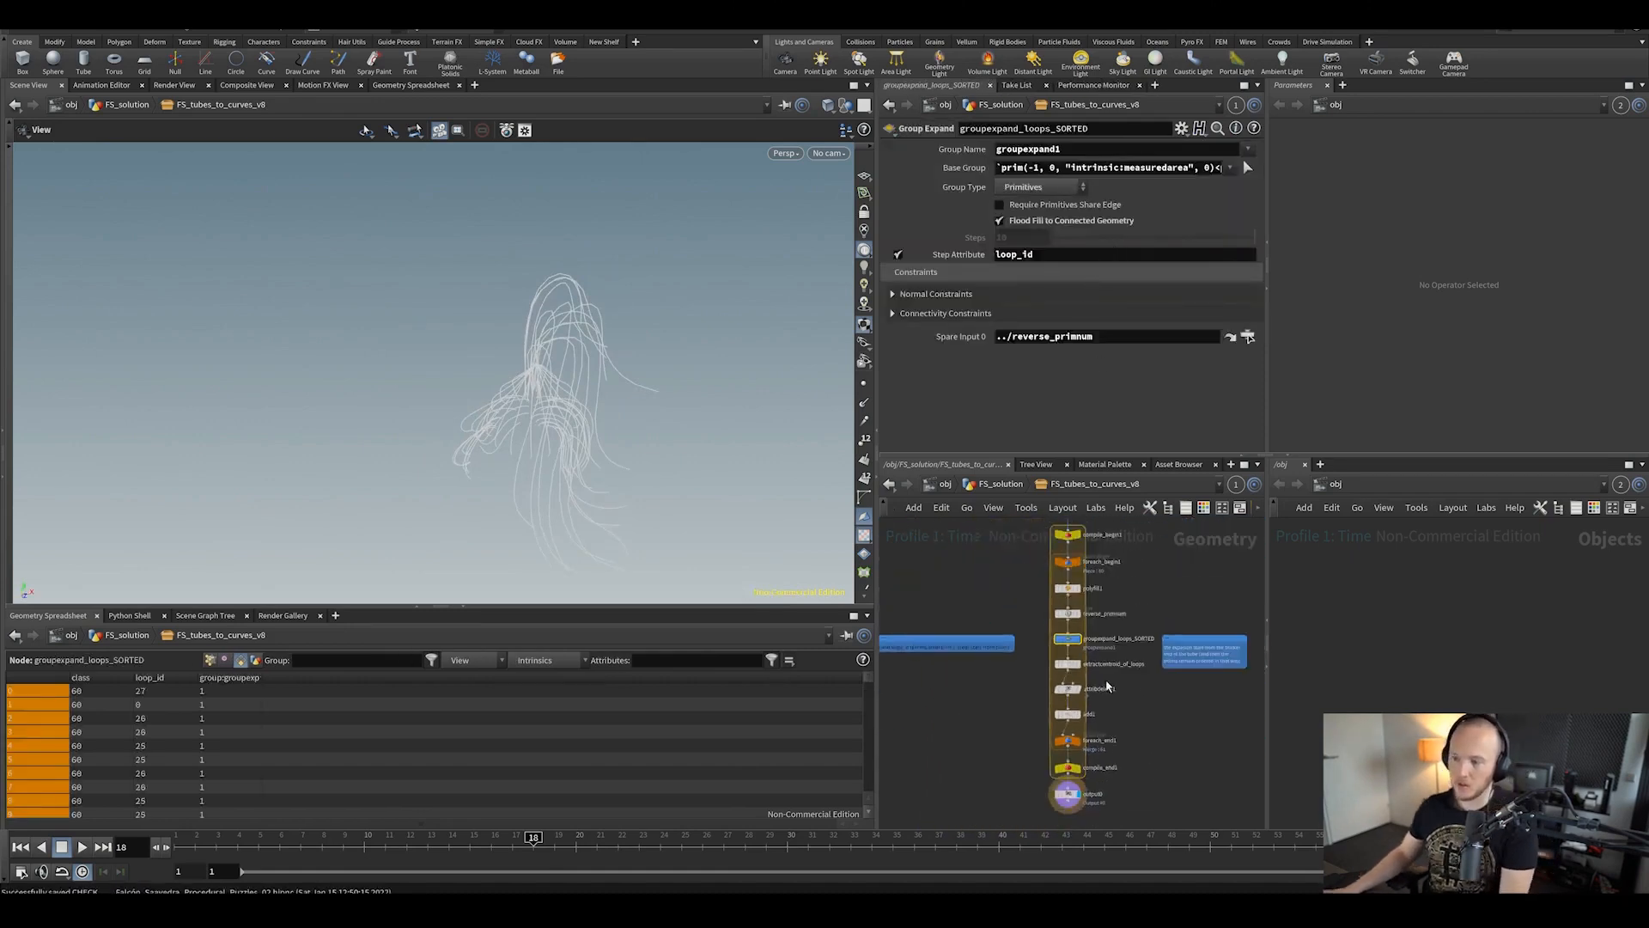
pyautogui.scroll(2, 1099, 640)
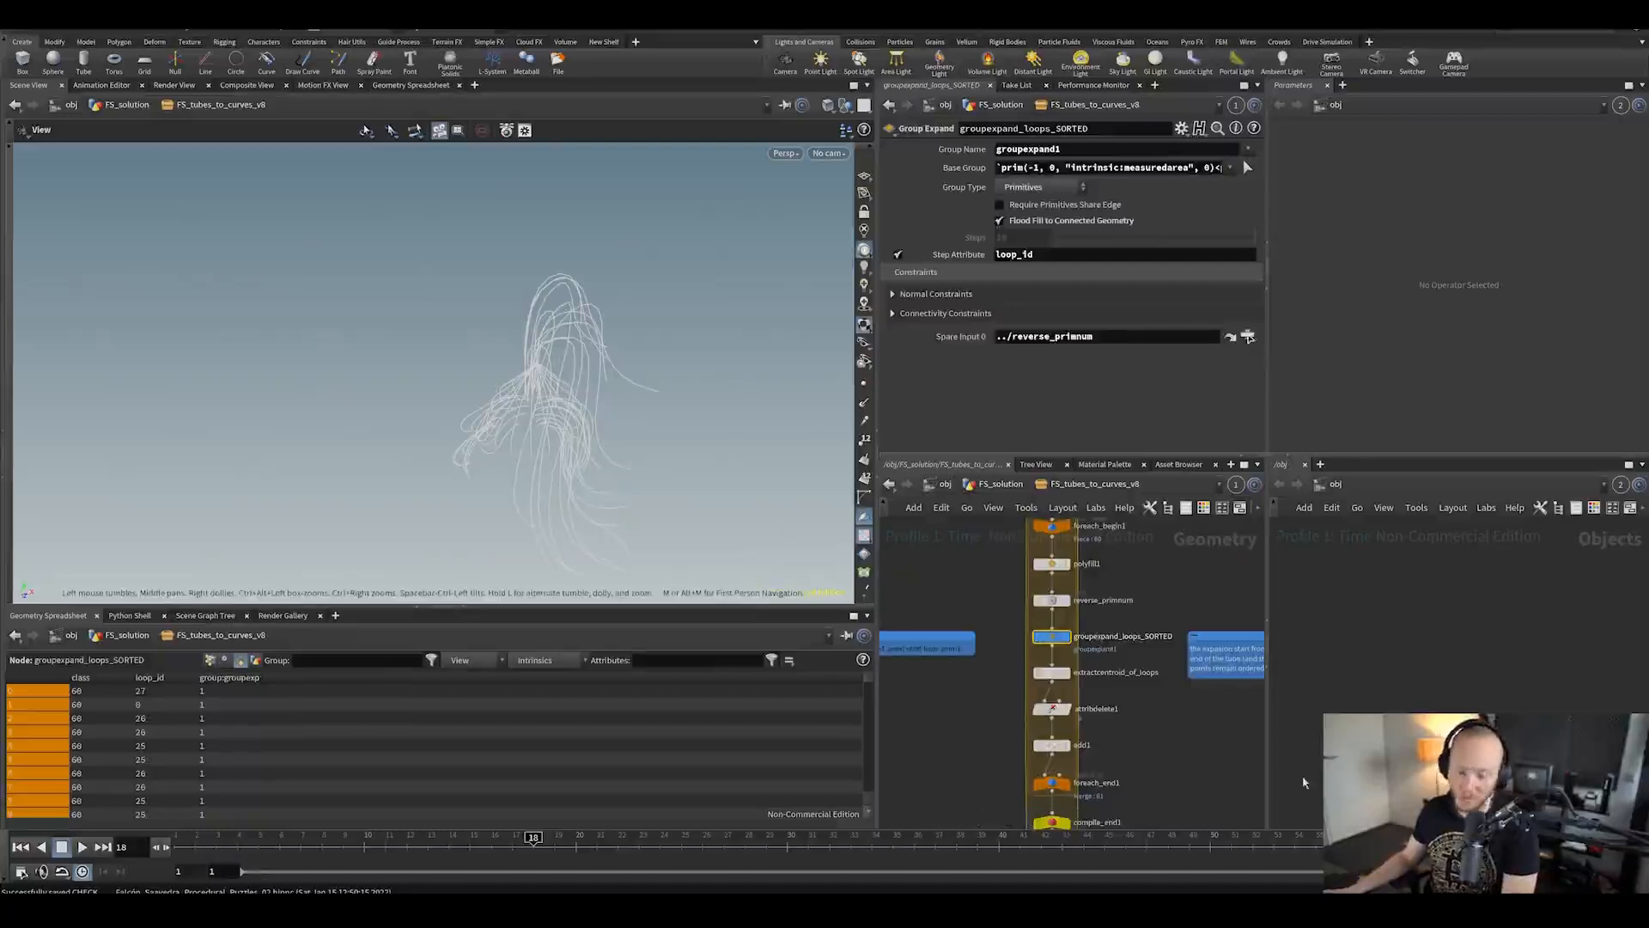
pyautogui.moveTo(1200, 729); pyautogui.dragTo(1118, 733, button='middle')
pyautogui.scroll(-3, 1105, 674)
pyautogui.scroll(3, 1059, 680)
pyautogui.scroll(-2, 1086, 706)
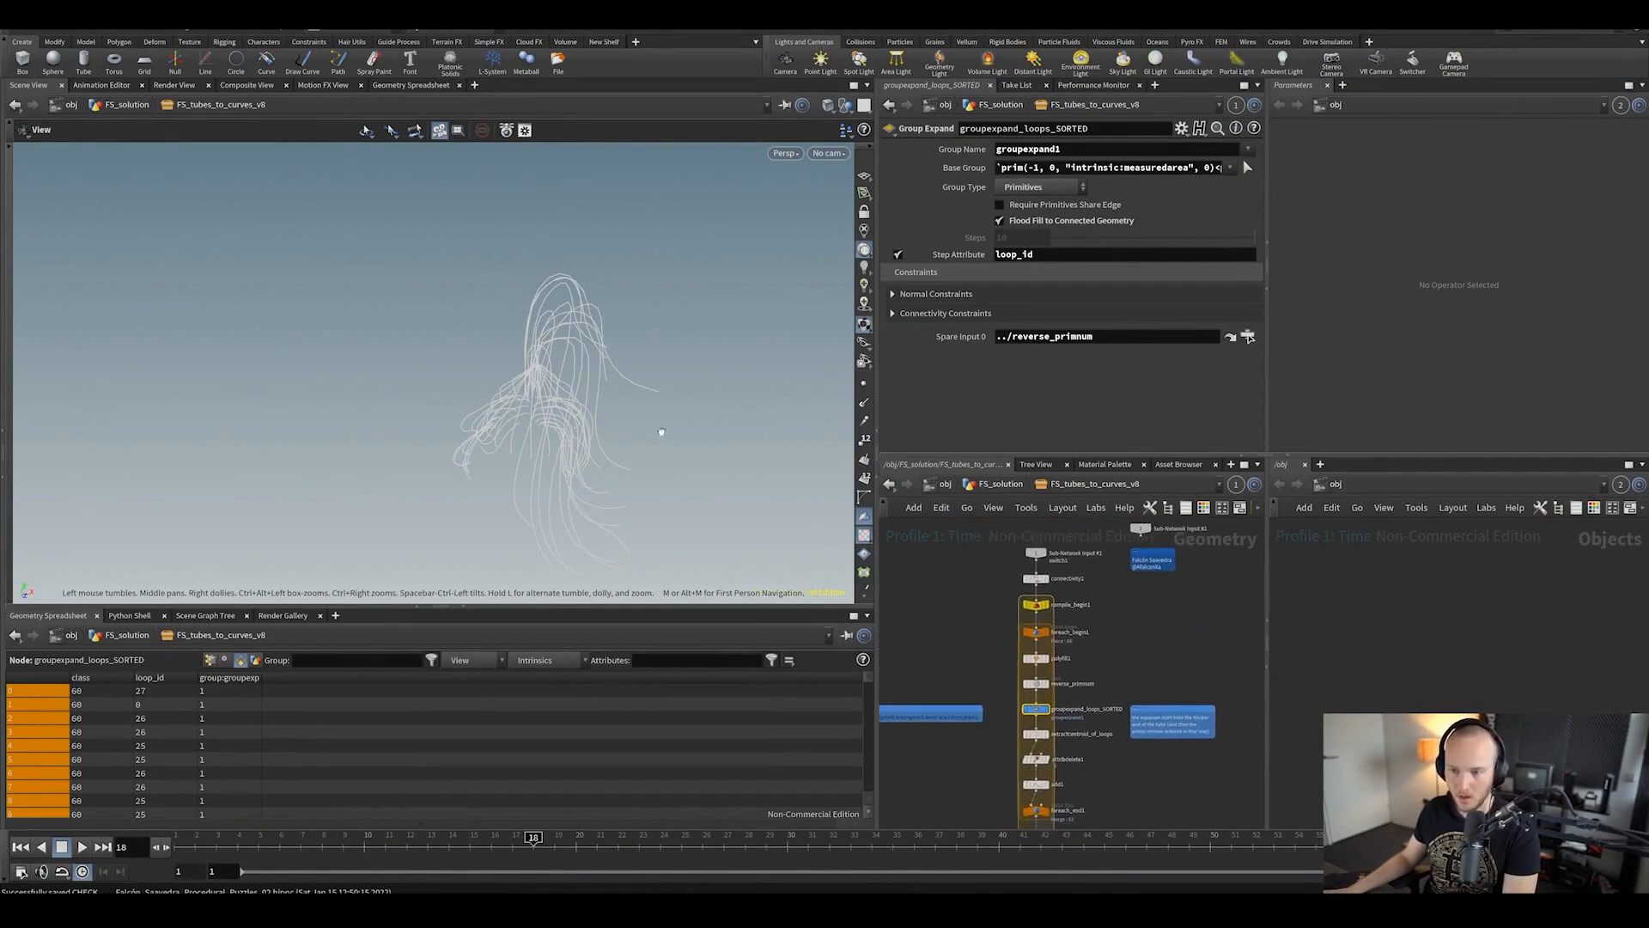
pyautogui.moveTo(659, 434); pyautogui.dragTo(629, 387)
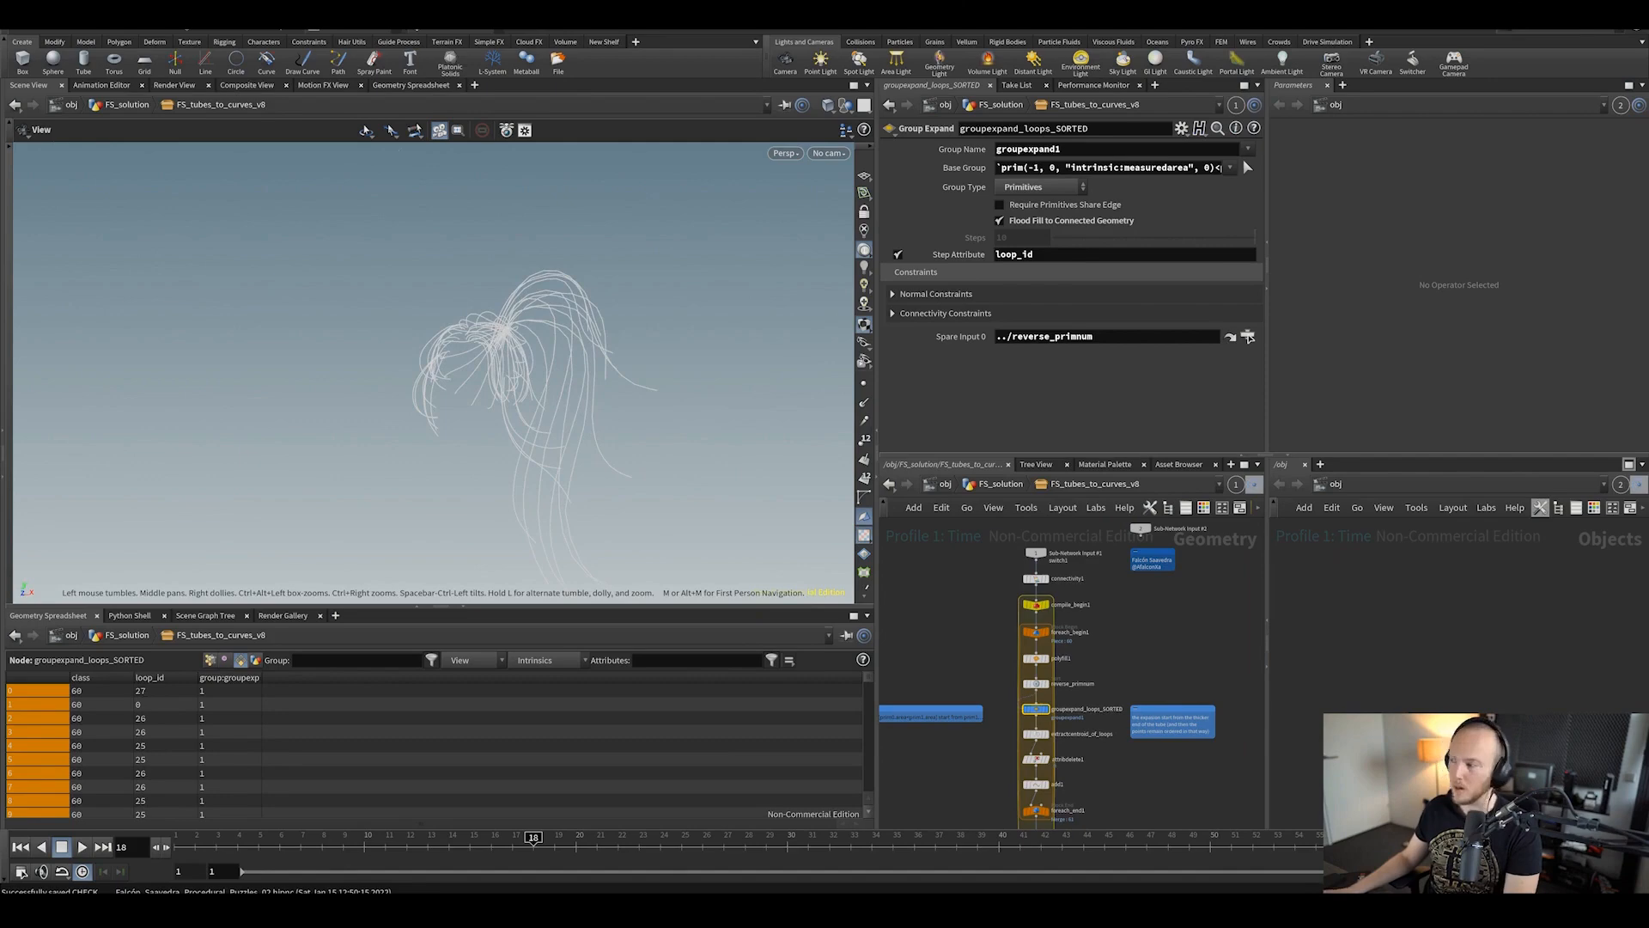
pyautogui.moveTo(1648, 172); pyautogui.dragTo(679, 164)
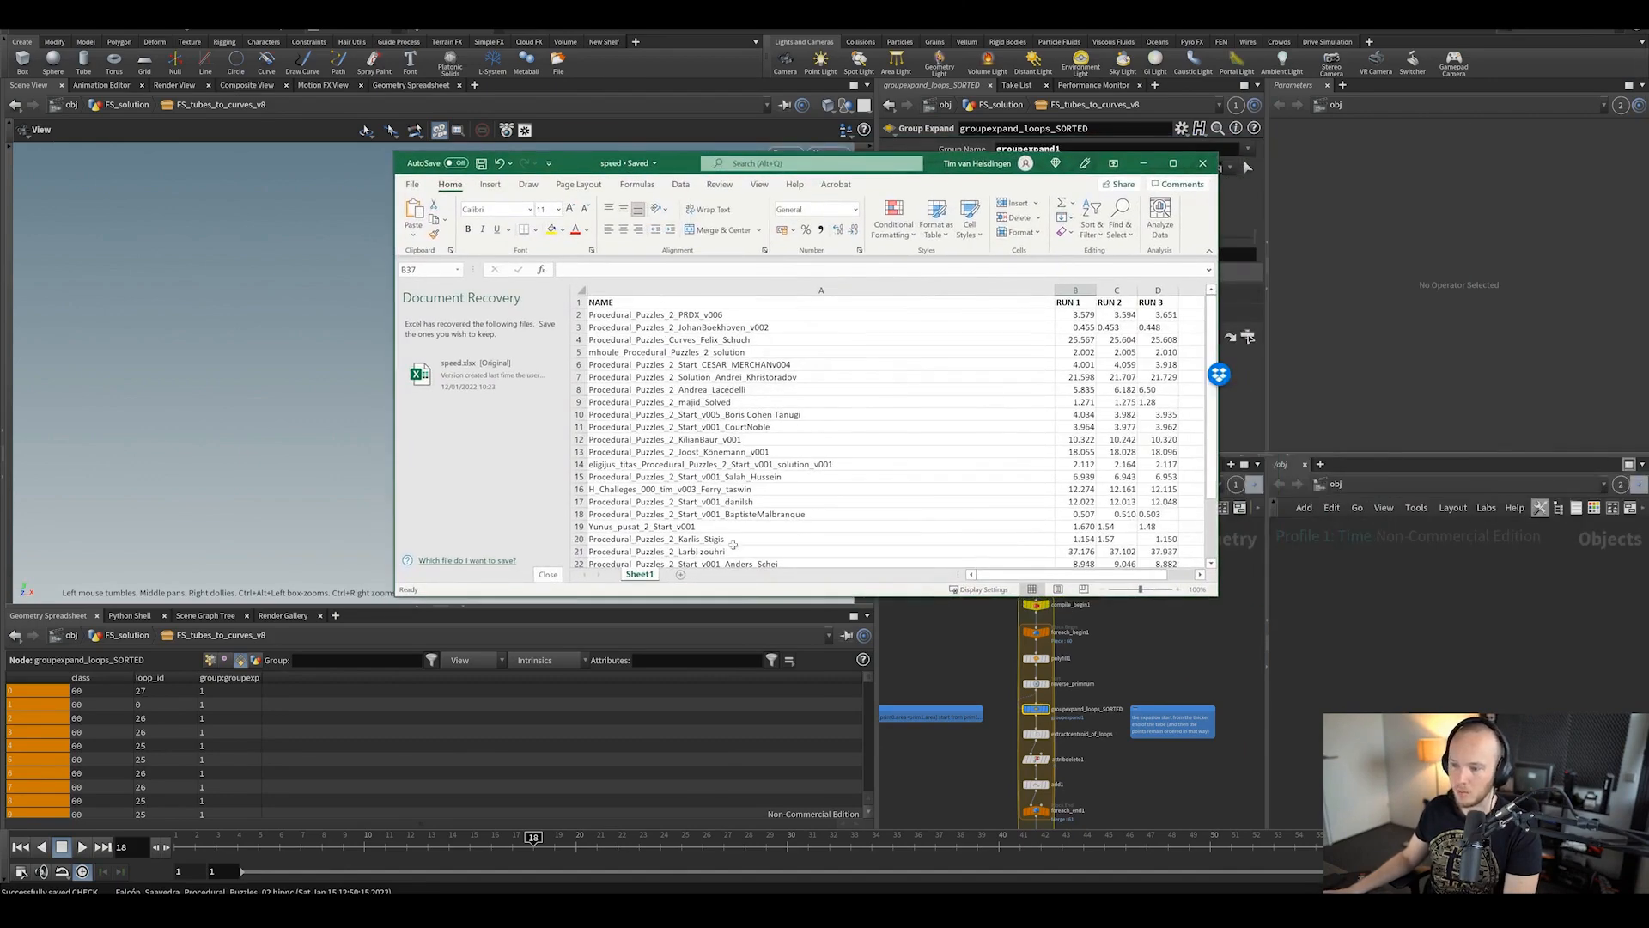
pyautogui.moveTo(741, 600); pyautogui.dragTo(738, 796)
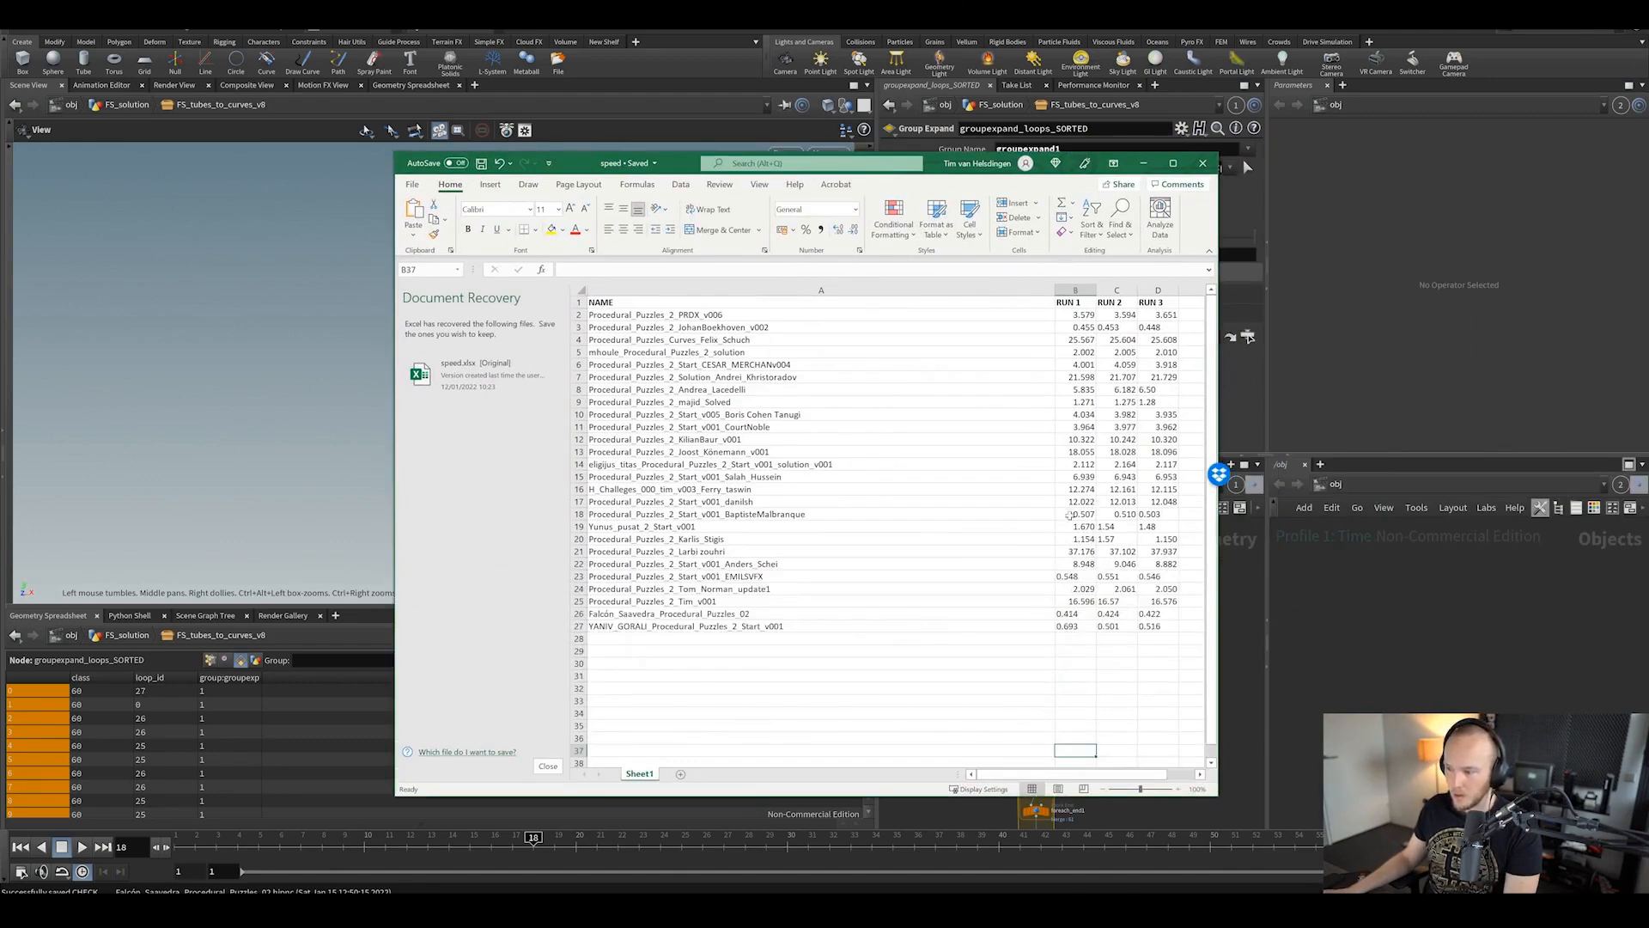
pyautogui.click(1069, 515)
pyautogui.click(769, 515)
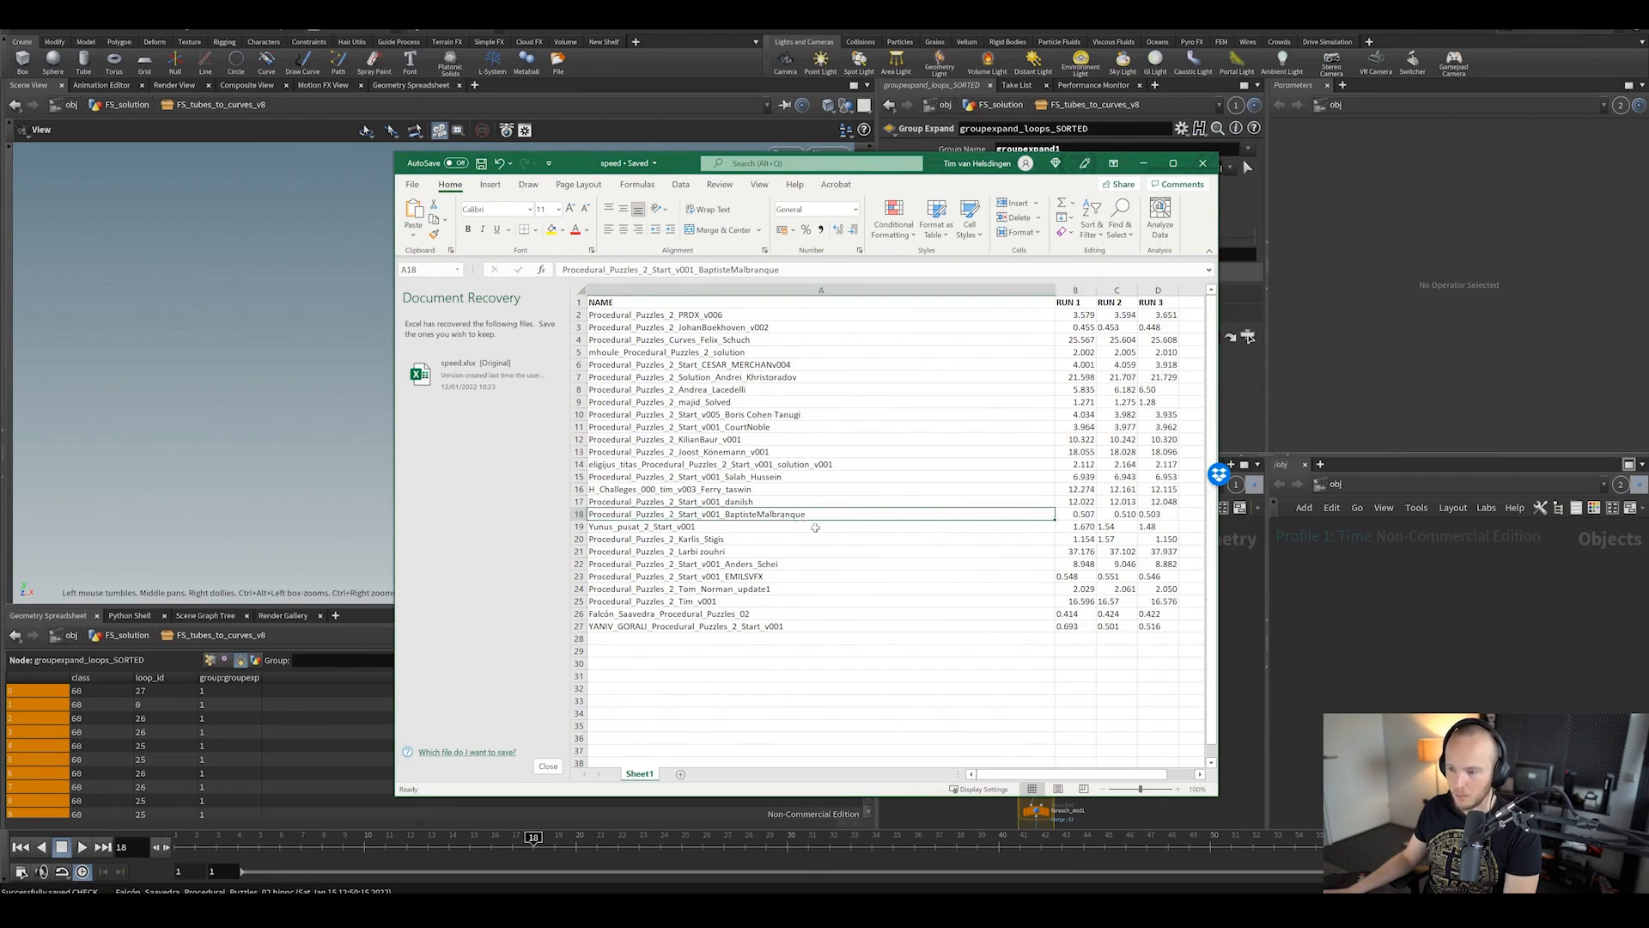
pyautogui.click(338, 154)
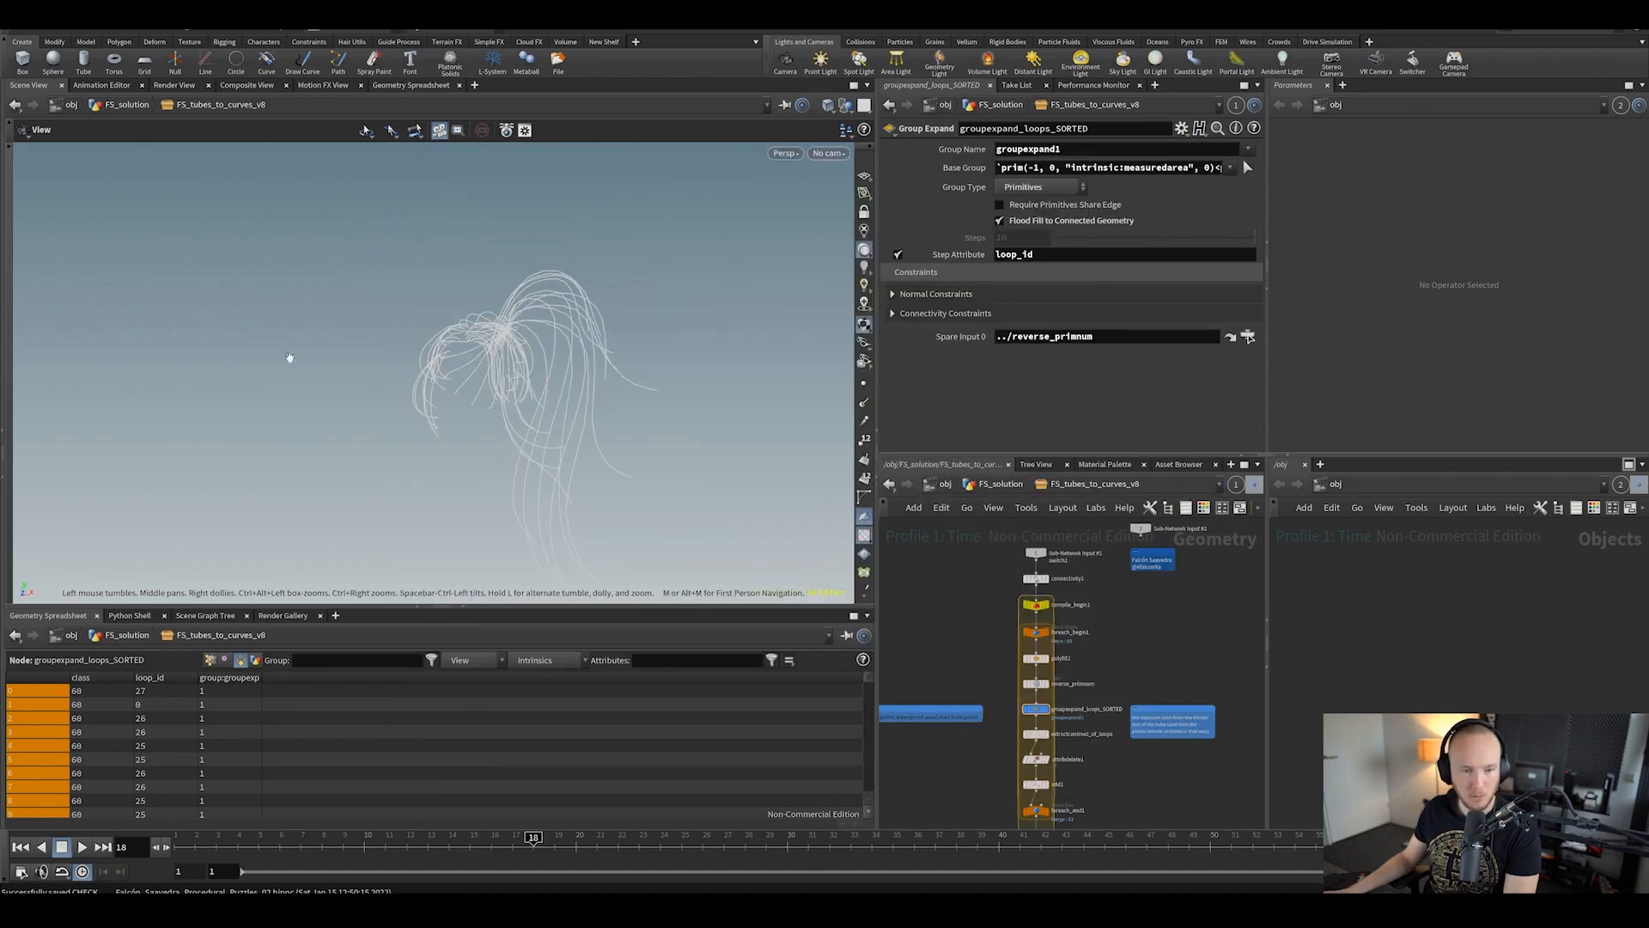
# Step: Load the next .hipnc solution through File > Open with an enlarged file browser
pyautogui.click(24, 30)
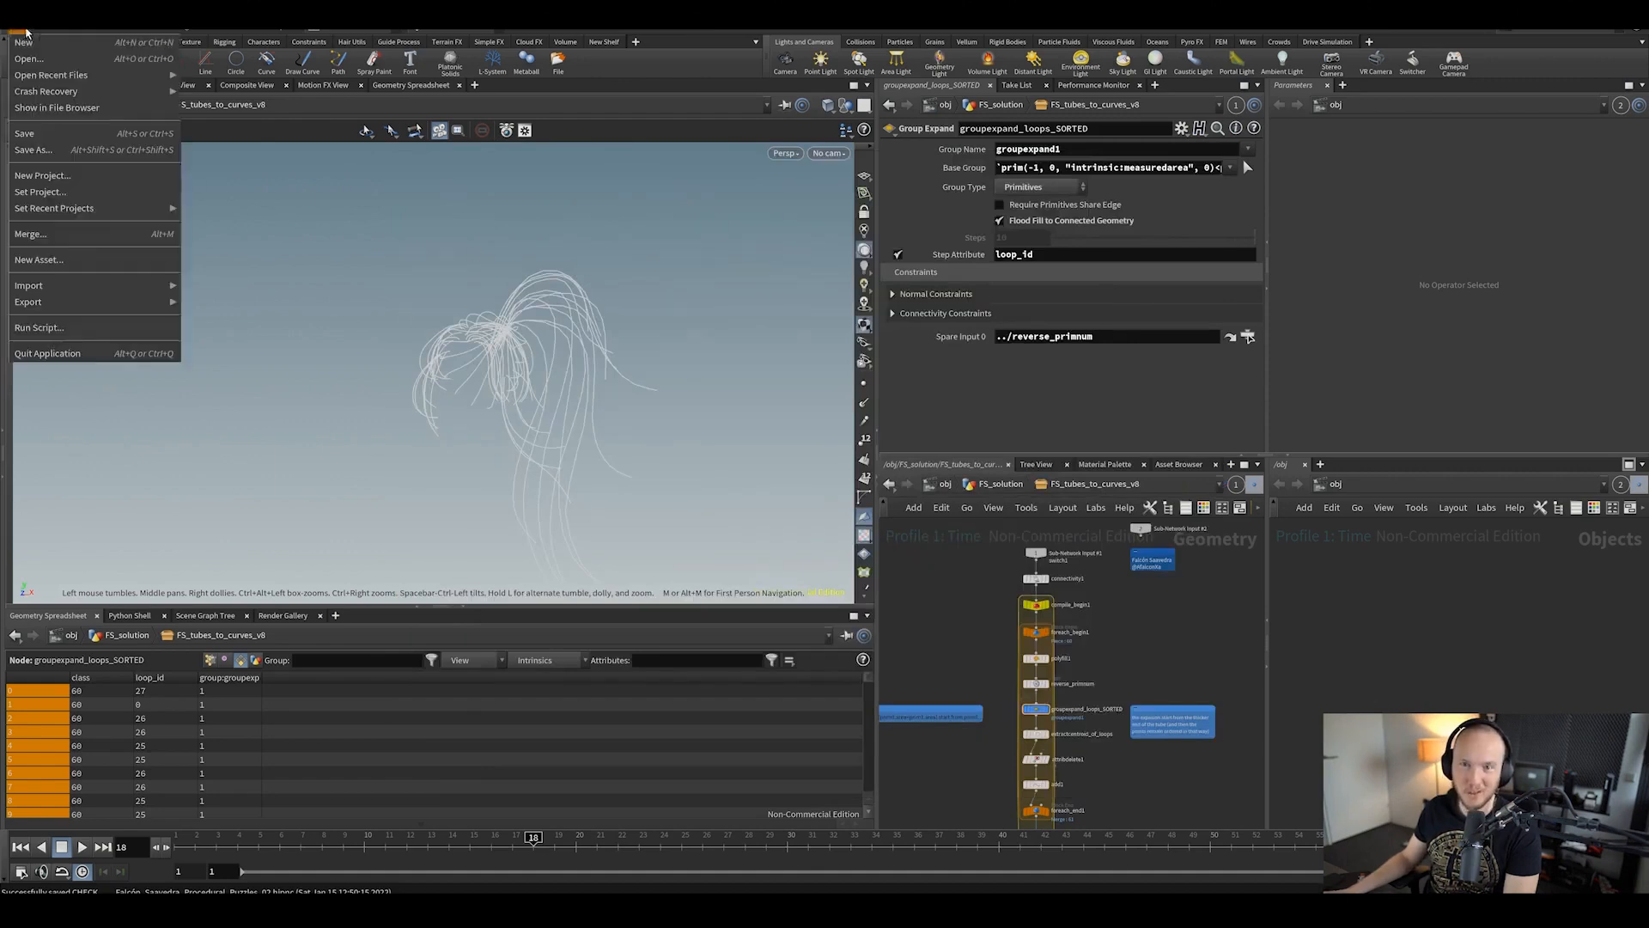
pyautogui.click(36, 58)
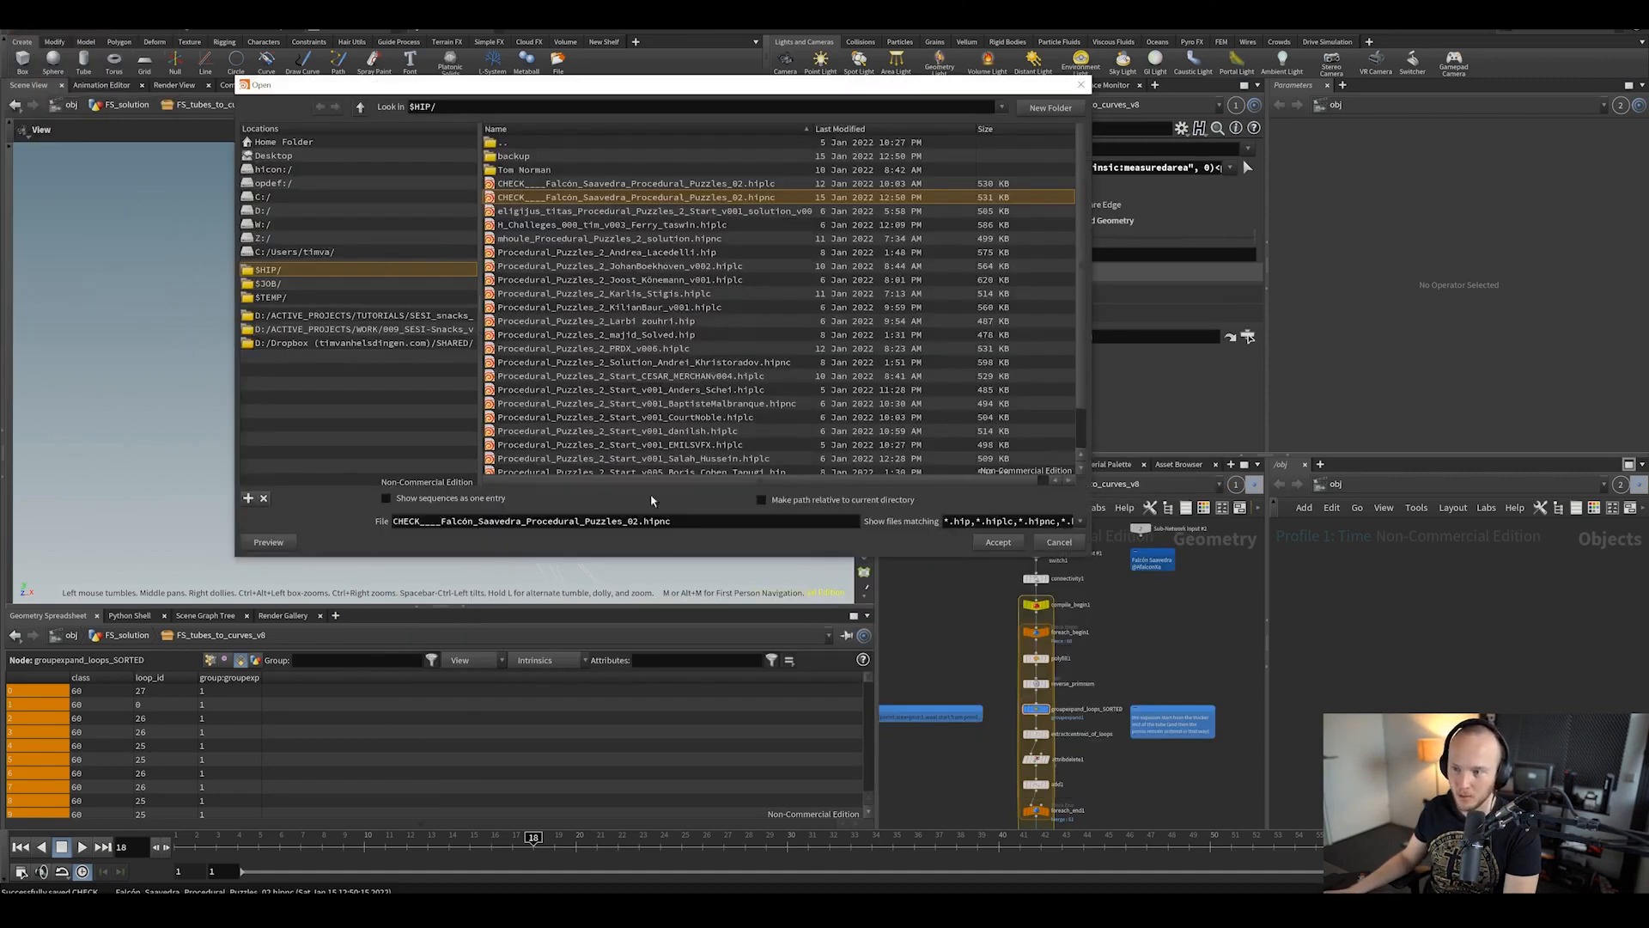
pyautogui.moveTo(678, 556); pyautogui.dragTo(713, 675)
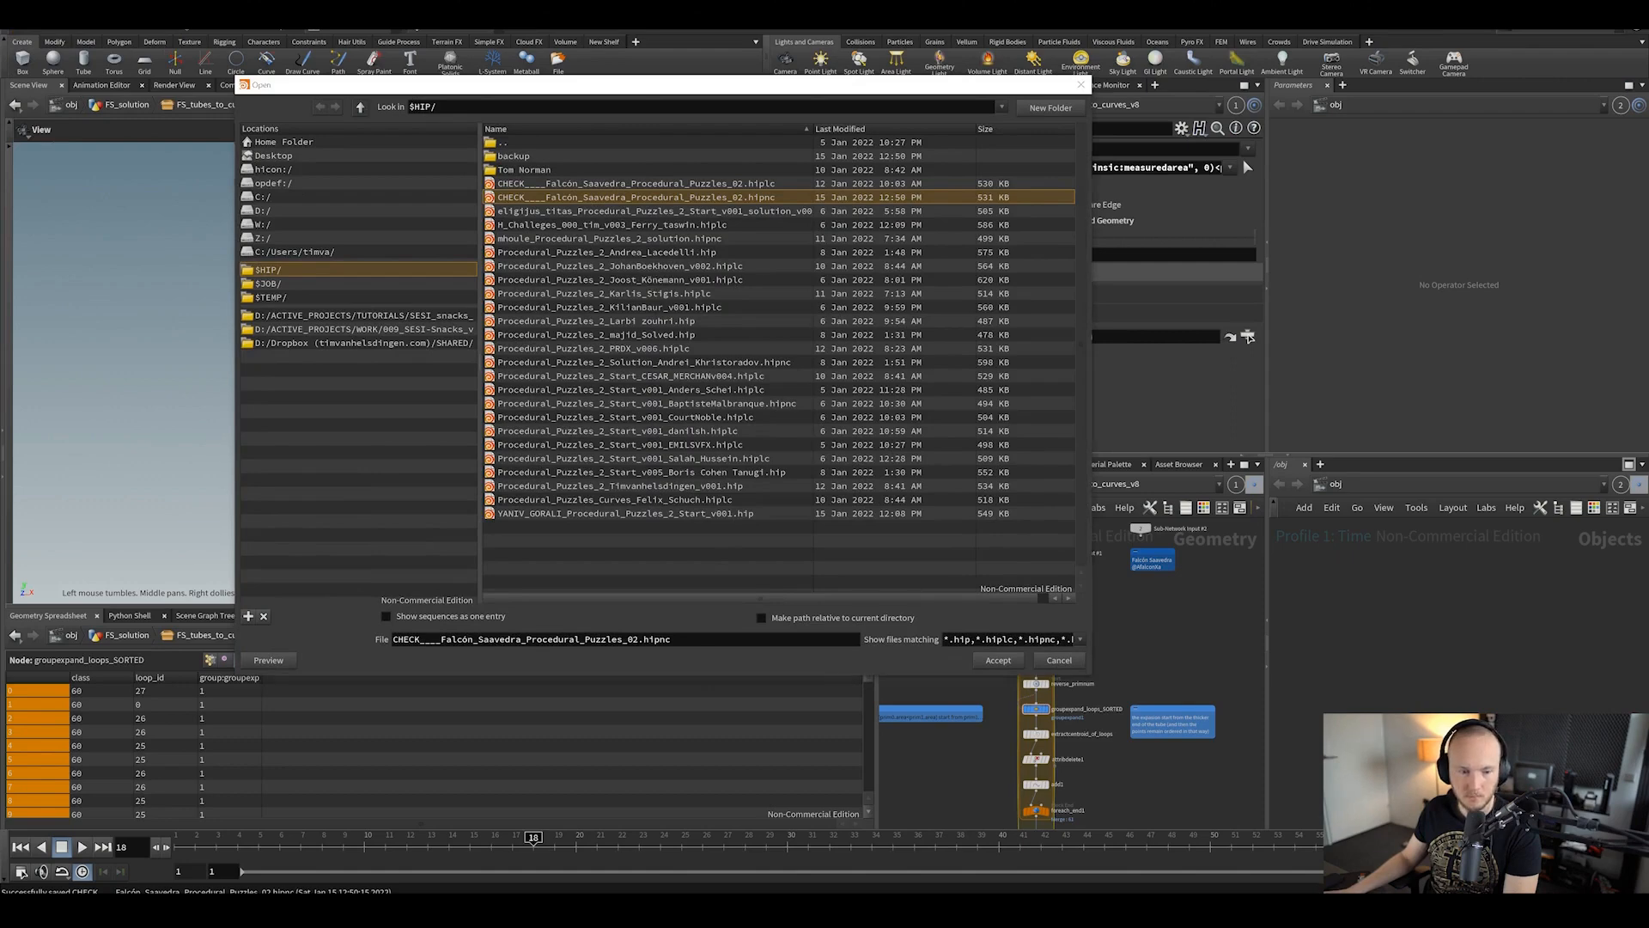
pyautogui.click(730, 404)
pyautogui.click(1014, 657)
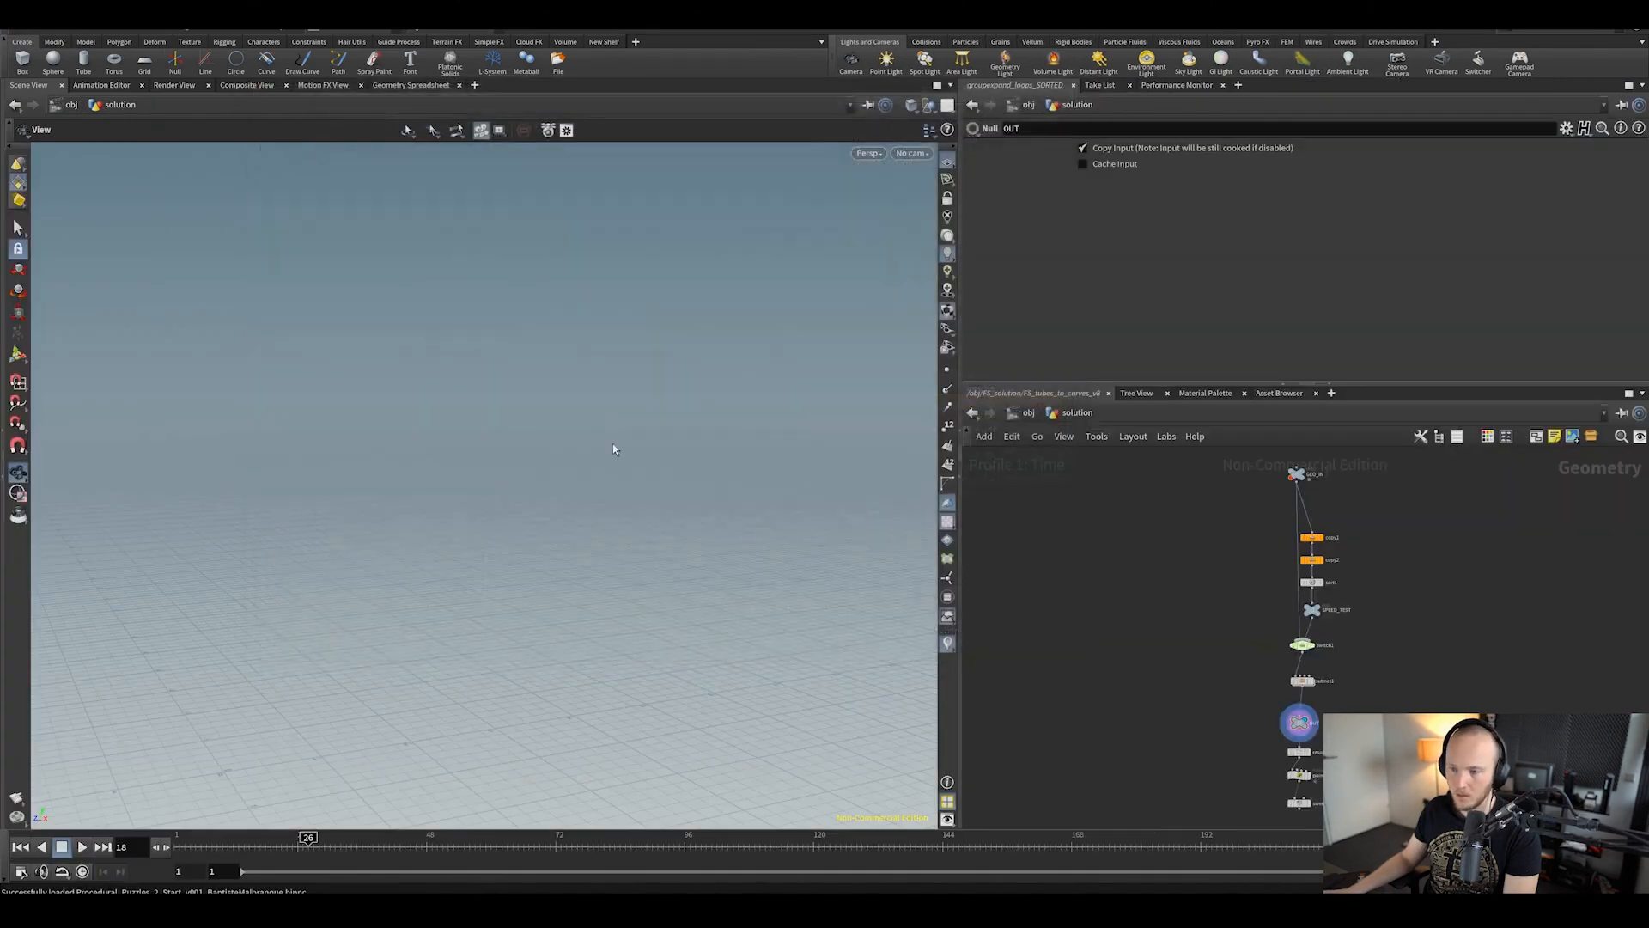
# Step: Display the switch1 and subnet1 outputs and inspect switch1's settings
pyautogui.click(1346, 660)
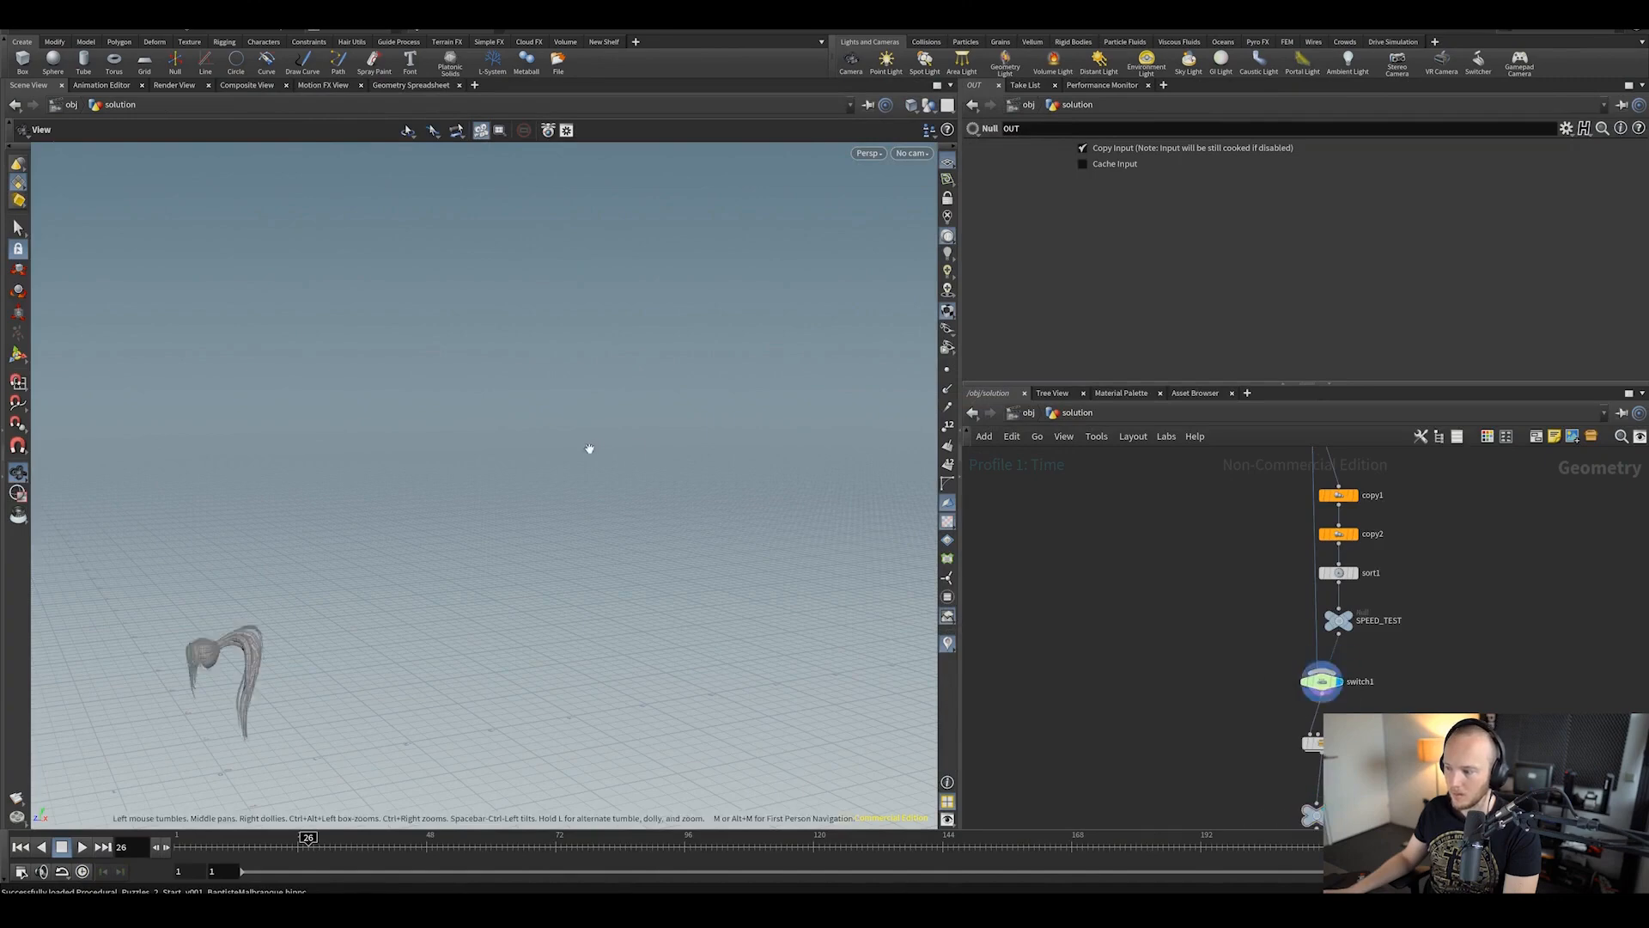
pyautogui.click(1344, 722)
pyautogui.moveTo(1360, 737); pyautogui.dragTo(1295, 693, button='middle')
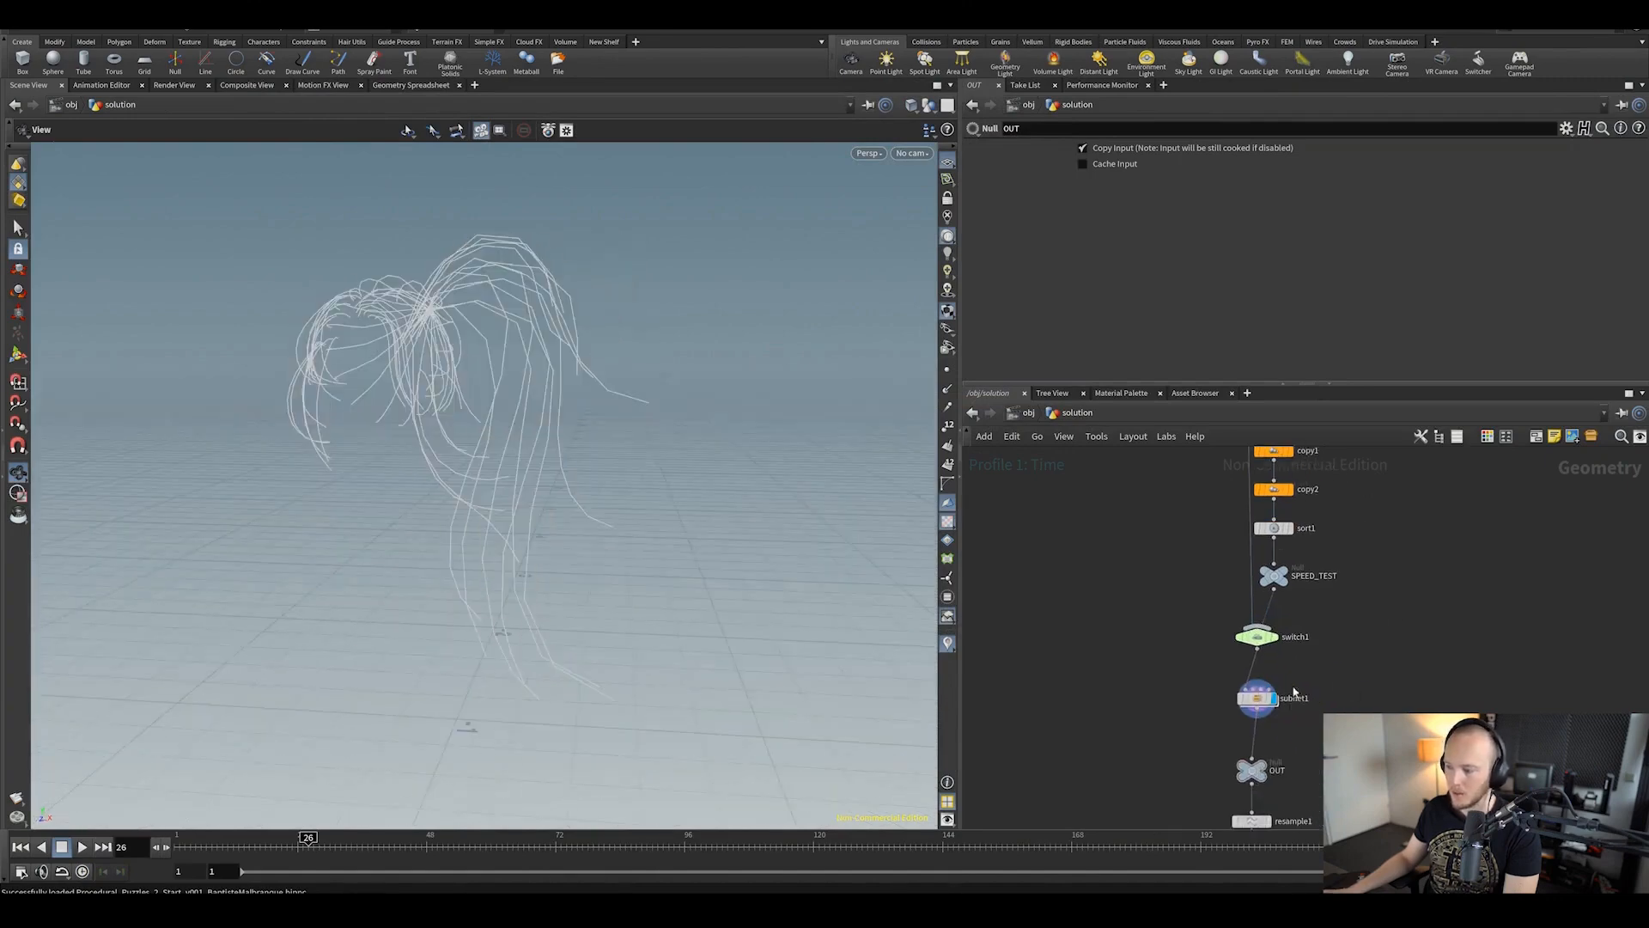
pyautogui.click(1279, 616)
pyautogui.click(1261, 638)
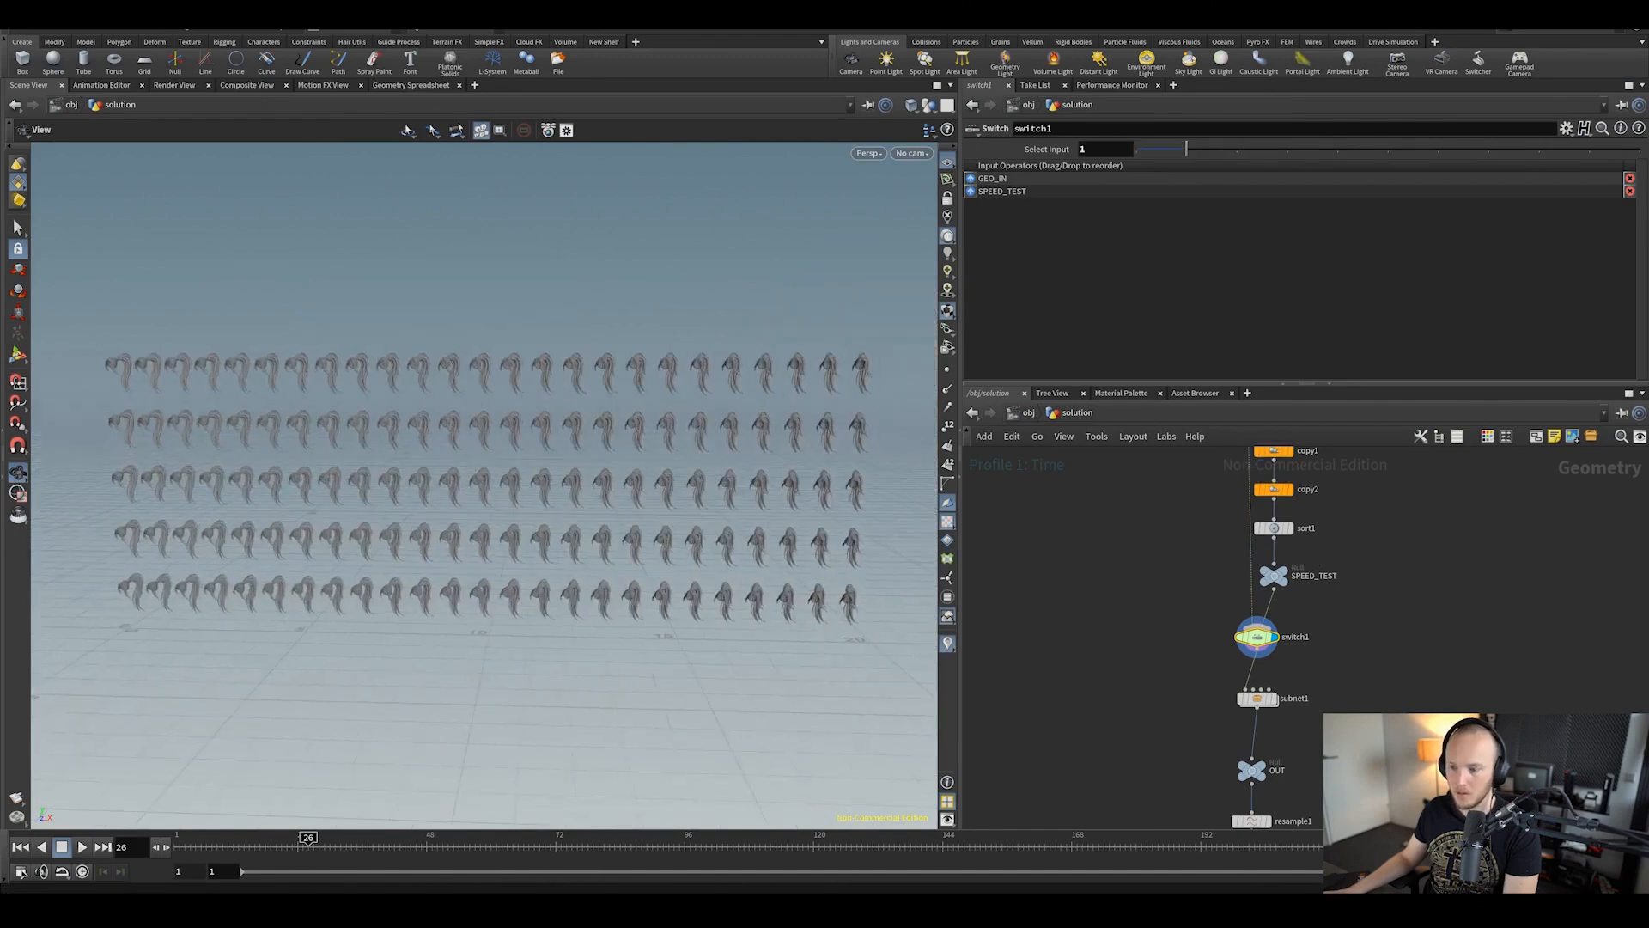
# Step: Stop Performance Monitor profiling, check the timings spreadsheet, and review subnet1's time
pyautogui.click(1110, 86)
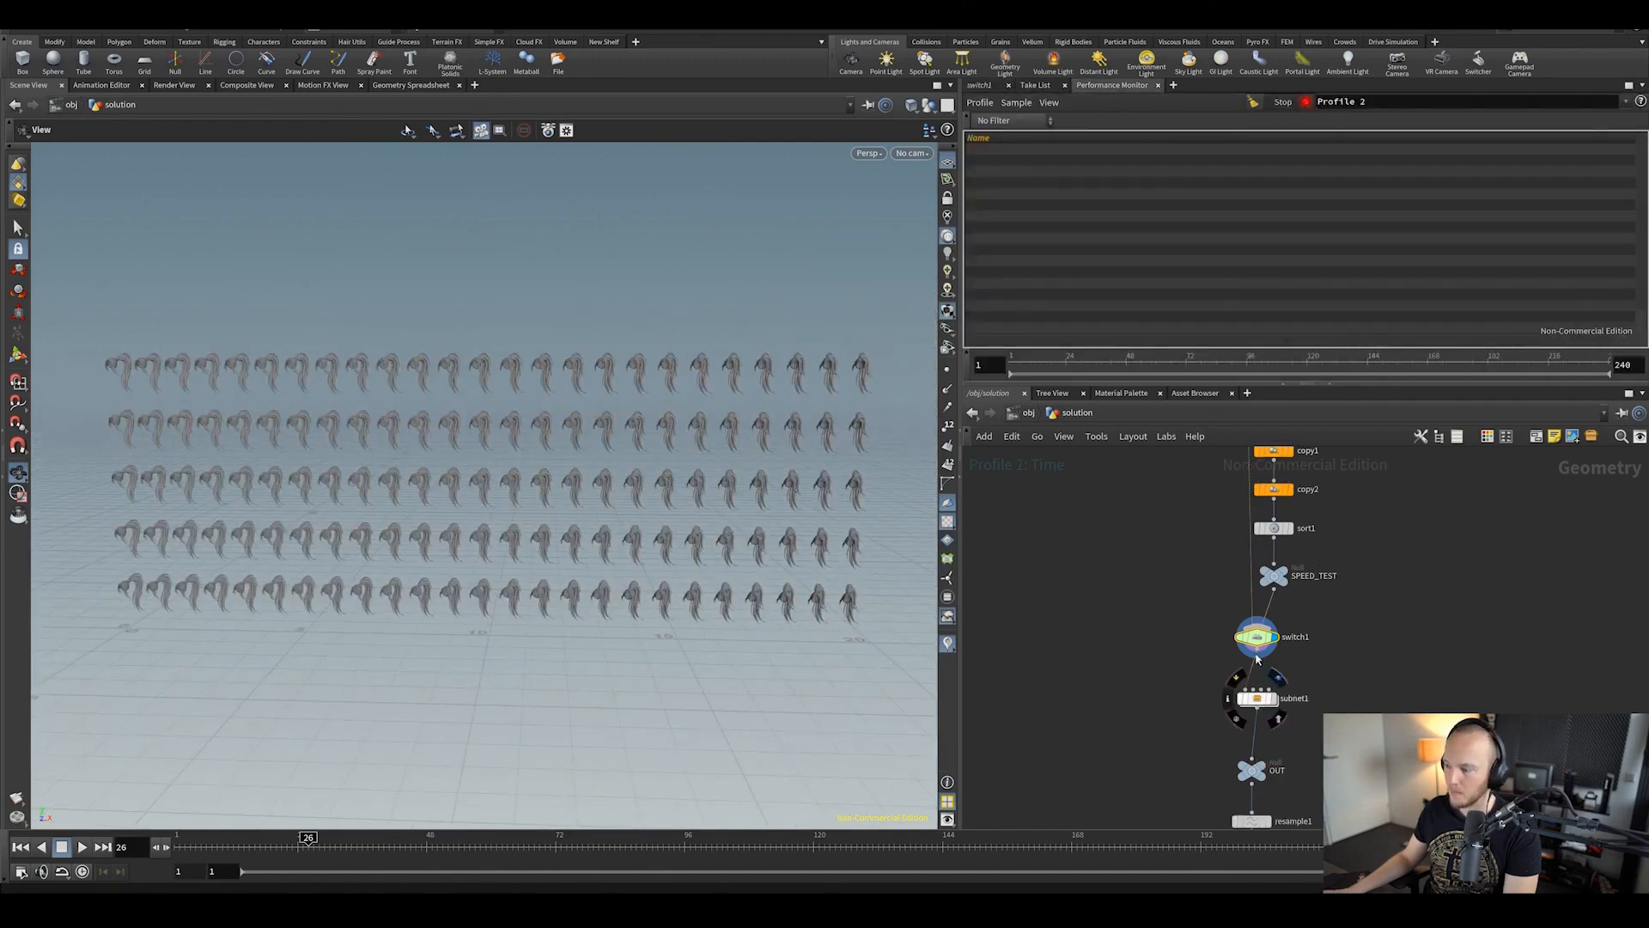
pyautogui.click(1296, 102)
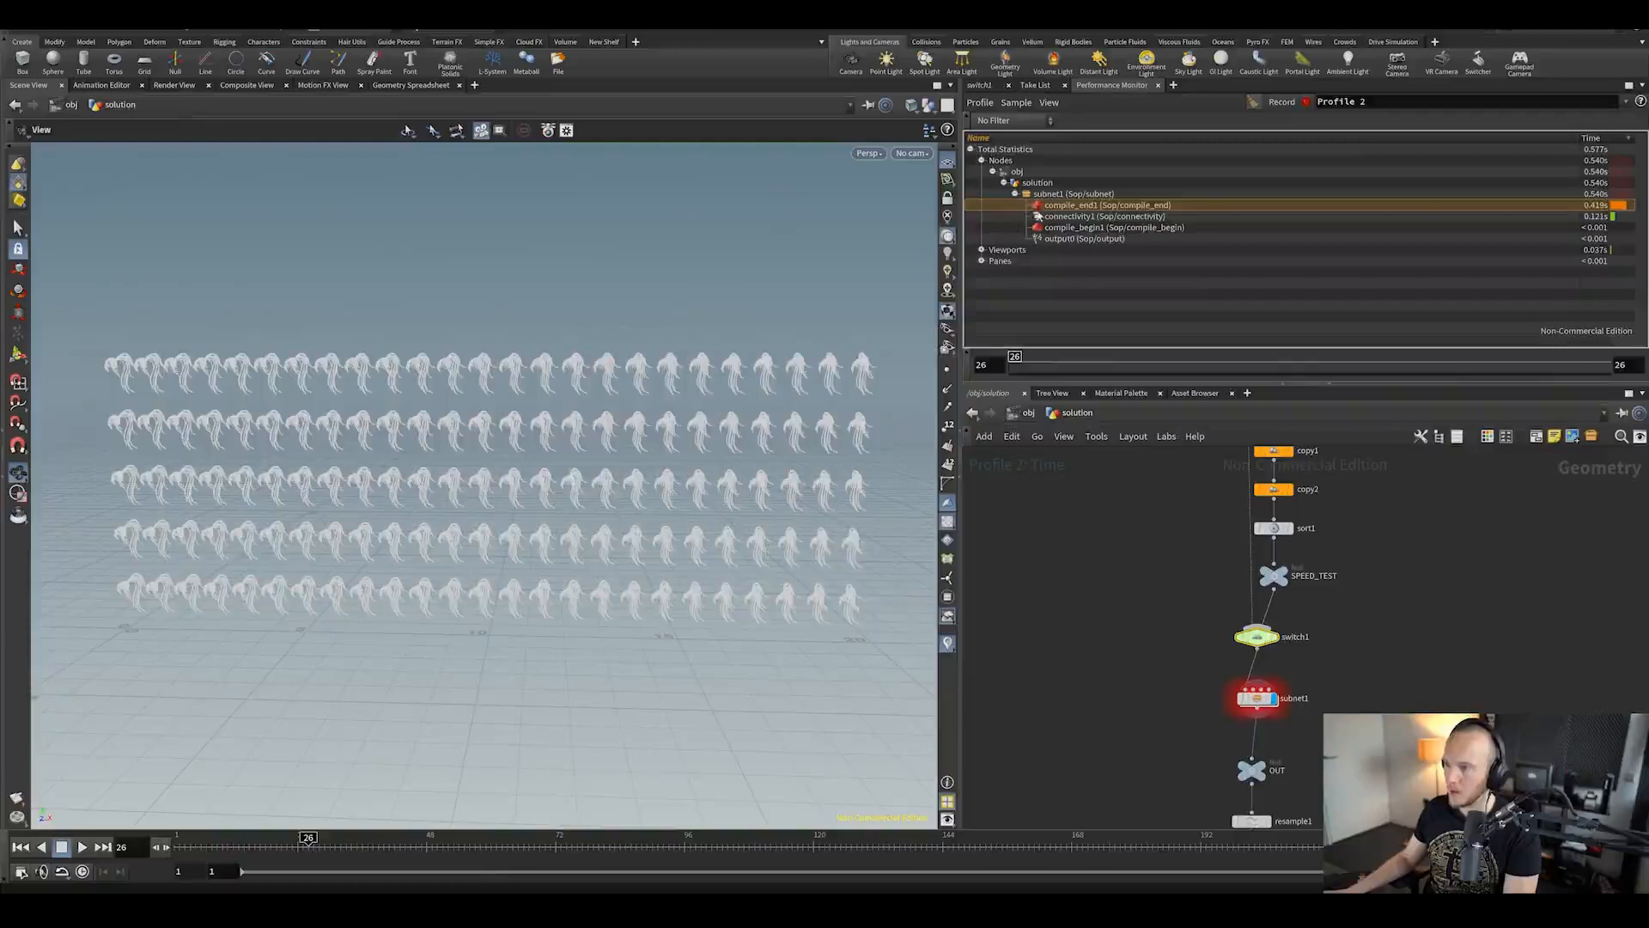
pyautogui.click(759, 888)
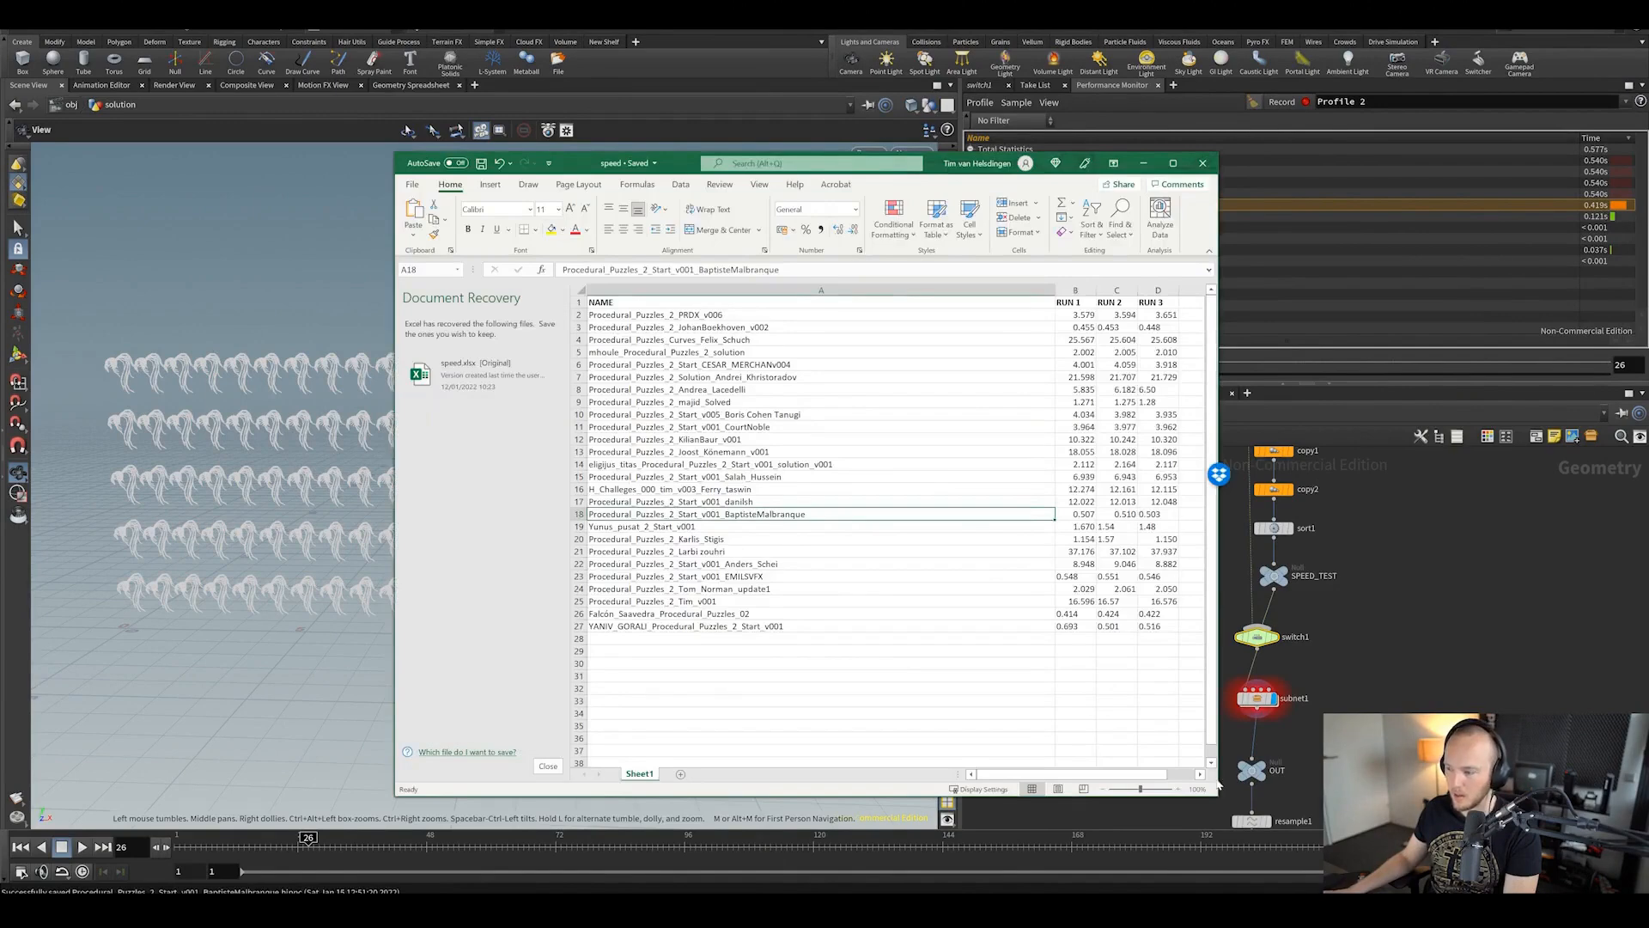
pyautogui.click(1528, 310)
pyautogui.click(1542, 194)
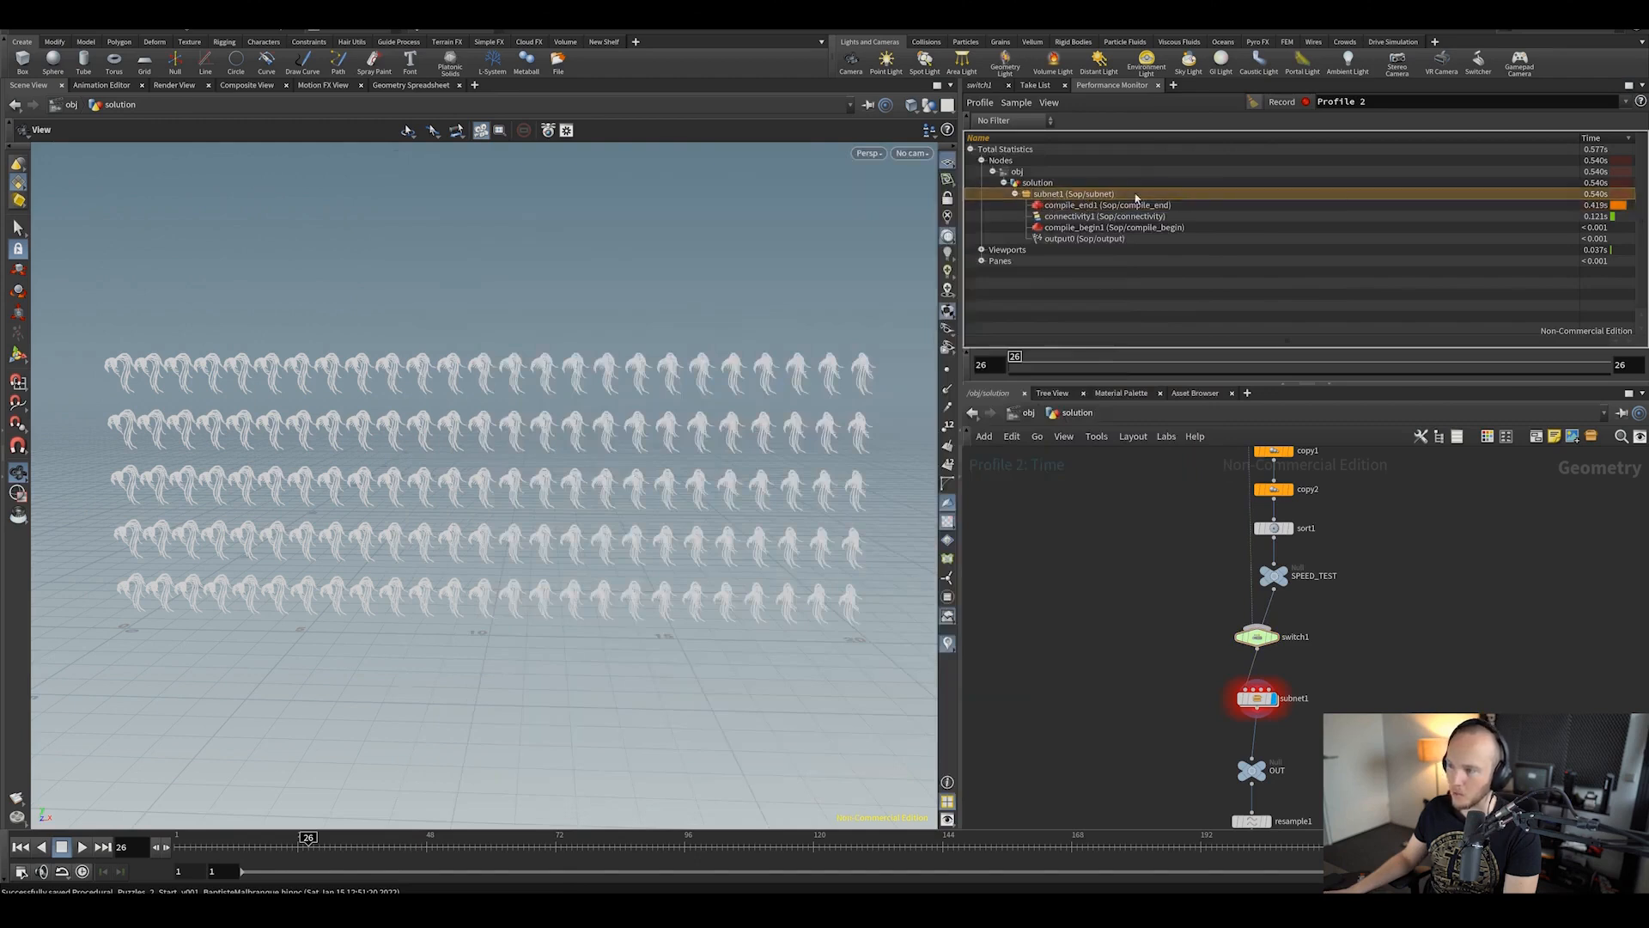
pyautogui.scroll(4, 1261, 700)
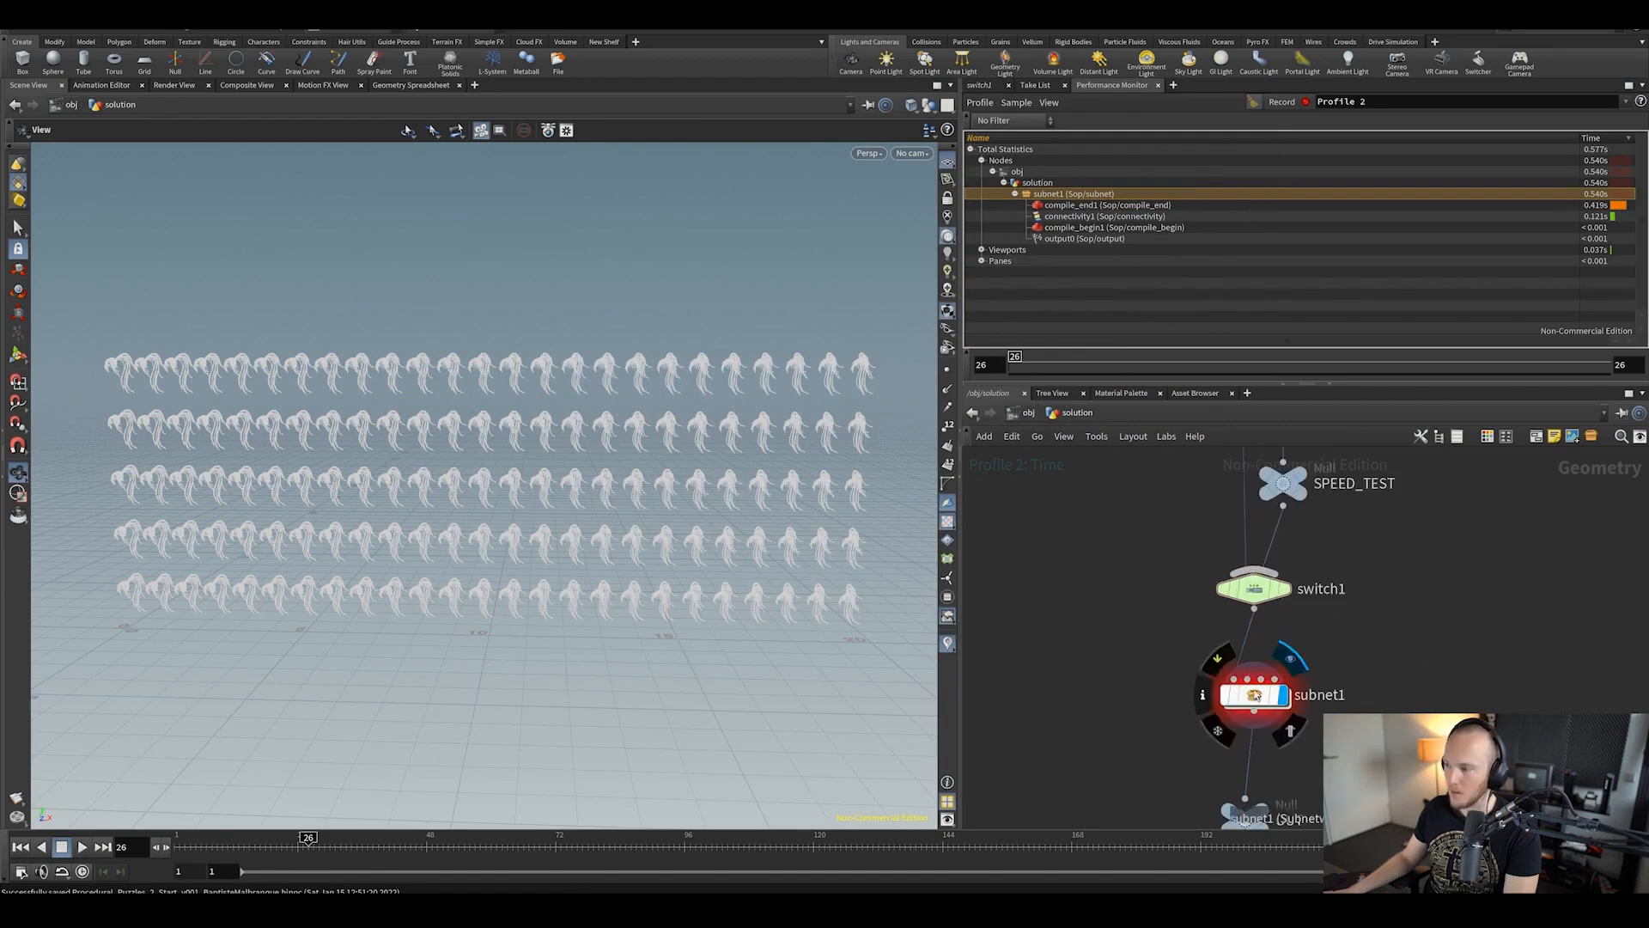
# Step: Set switch1's Select Input back to 0
pyautogui.click(1240, 691)
pyautogui.click(1254, 589)
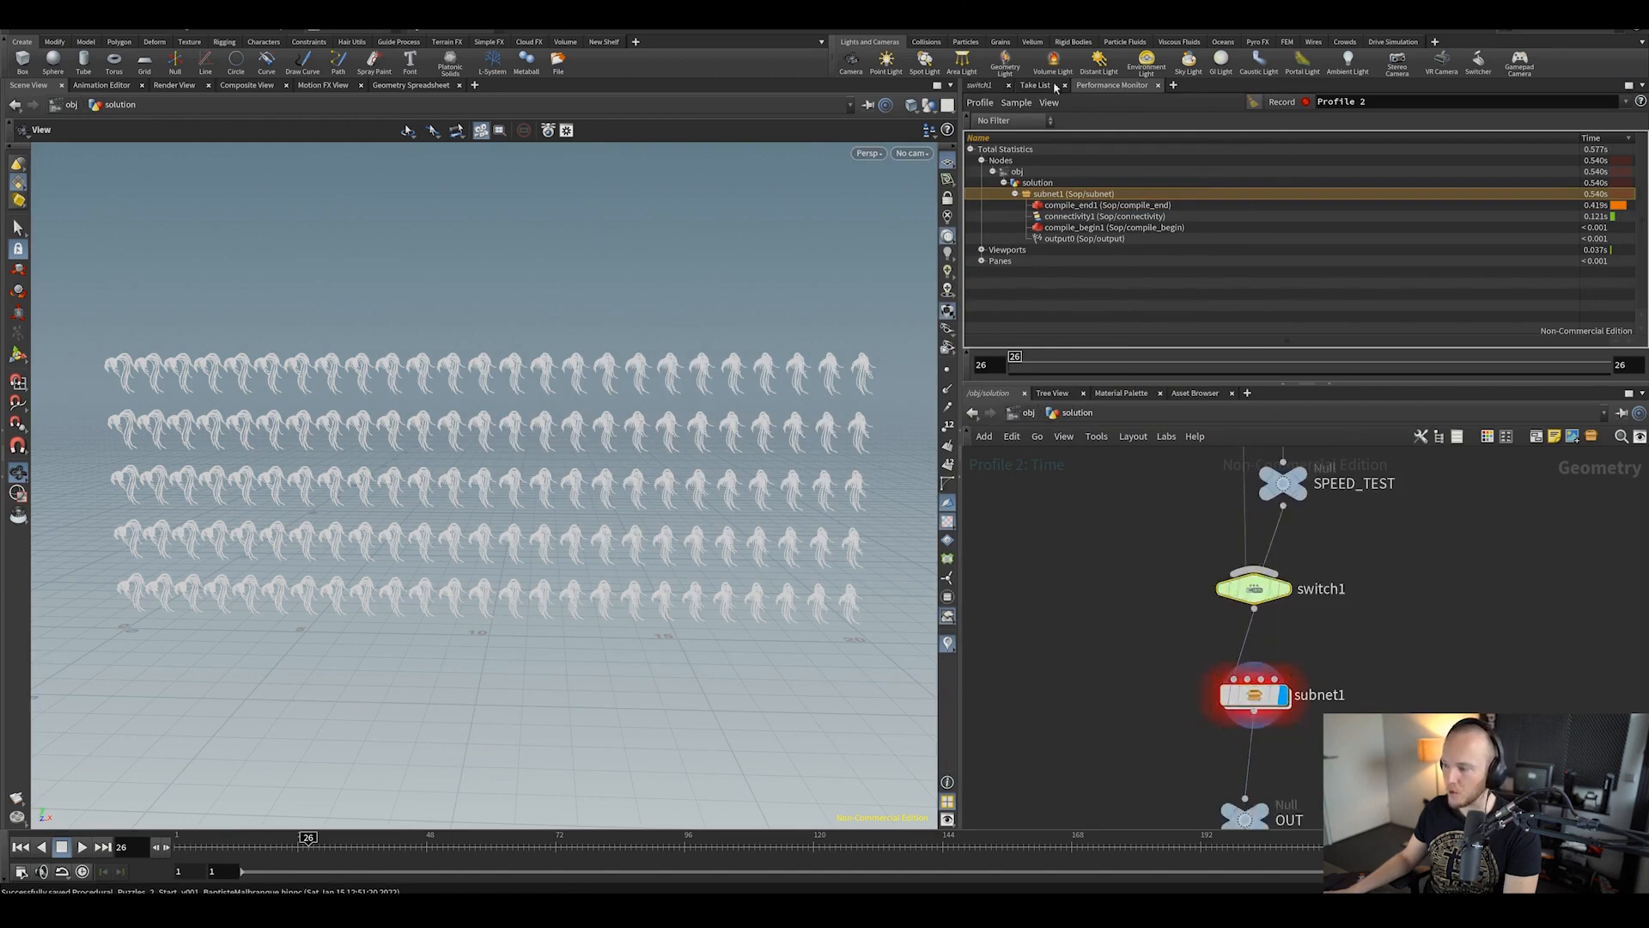
pyautogui.click(979, 85)
pyautogui.moveTo(1186, 148); pyautogui.dragTo(1148, 154)
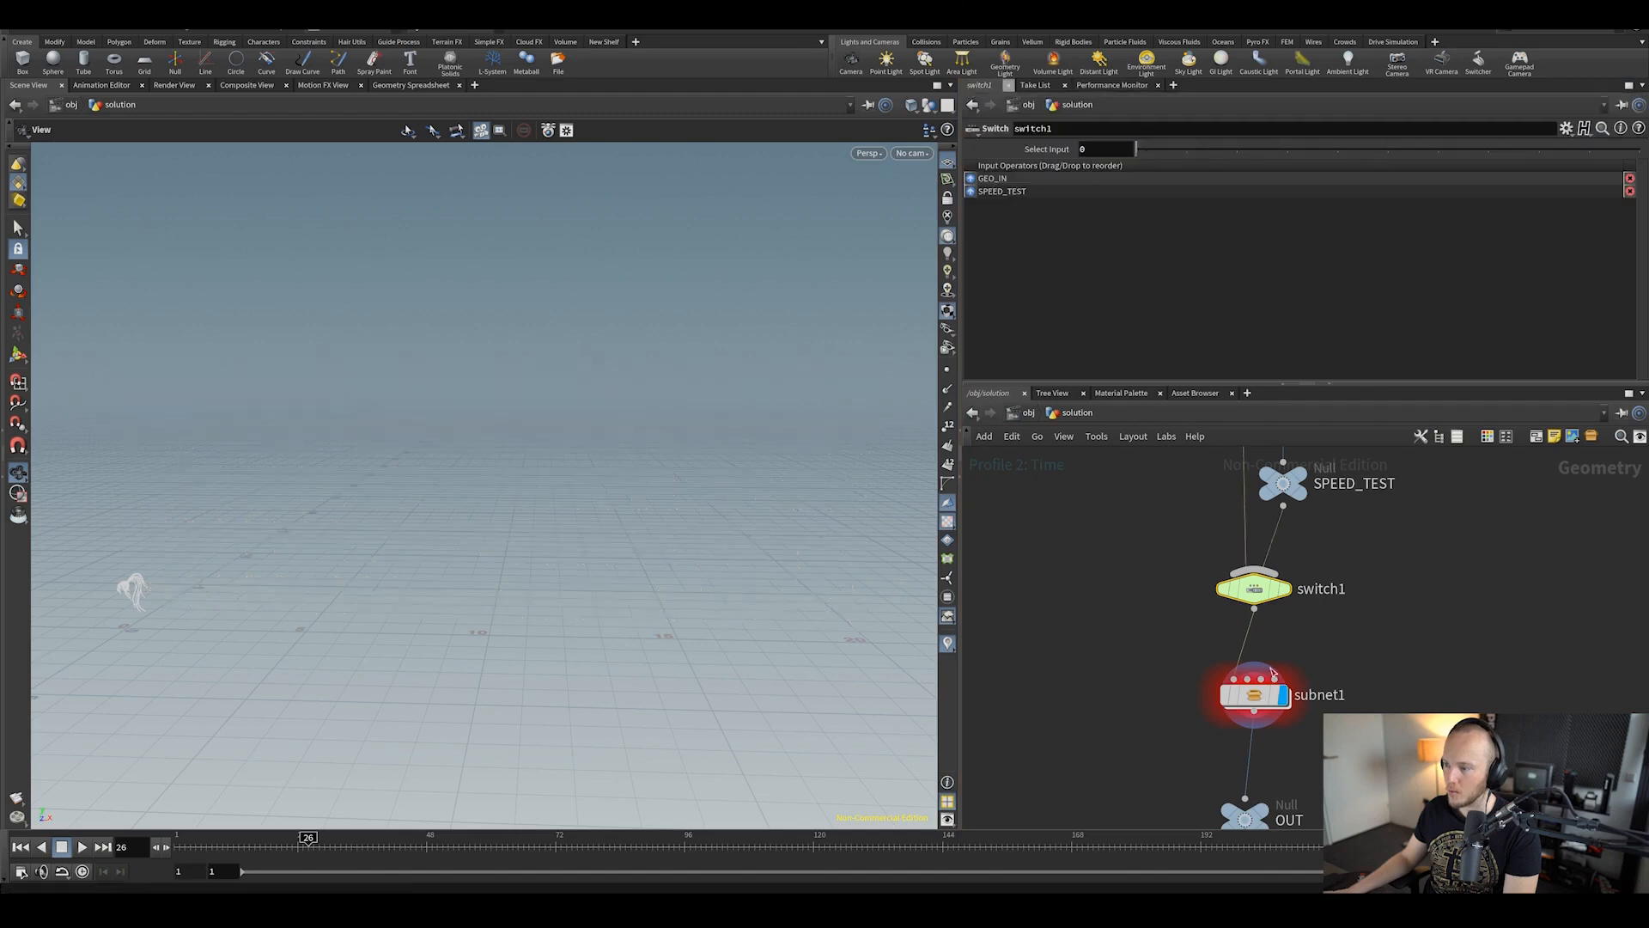
# Step: Enter subnet1 and display and frame the blast3 polygon
pyautogui.doubleClick(1258, 694)
pyautogui.scroll(2, 1249, 618)
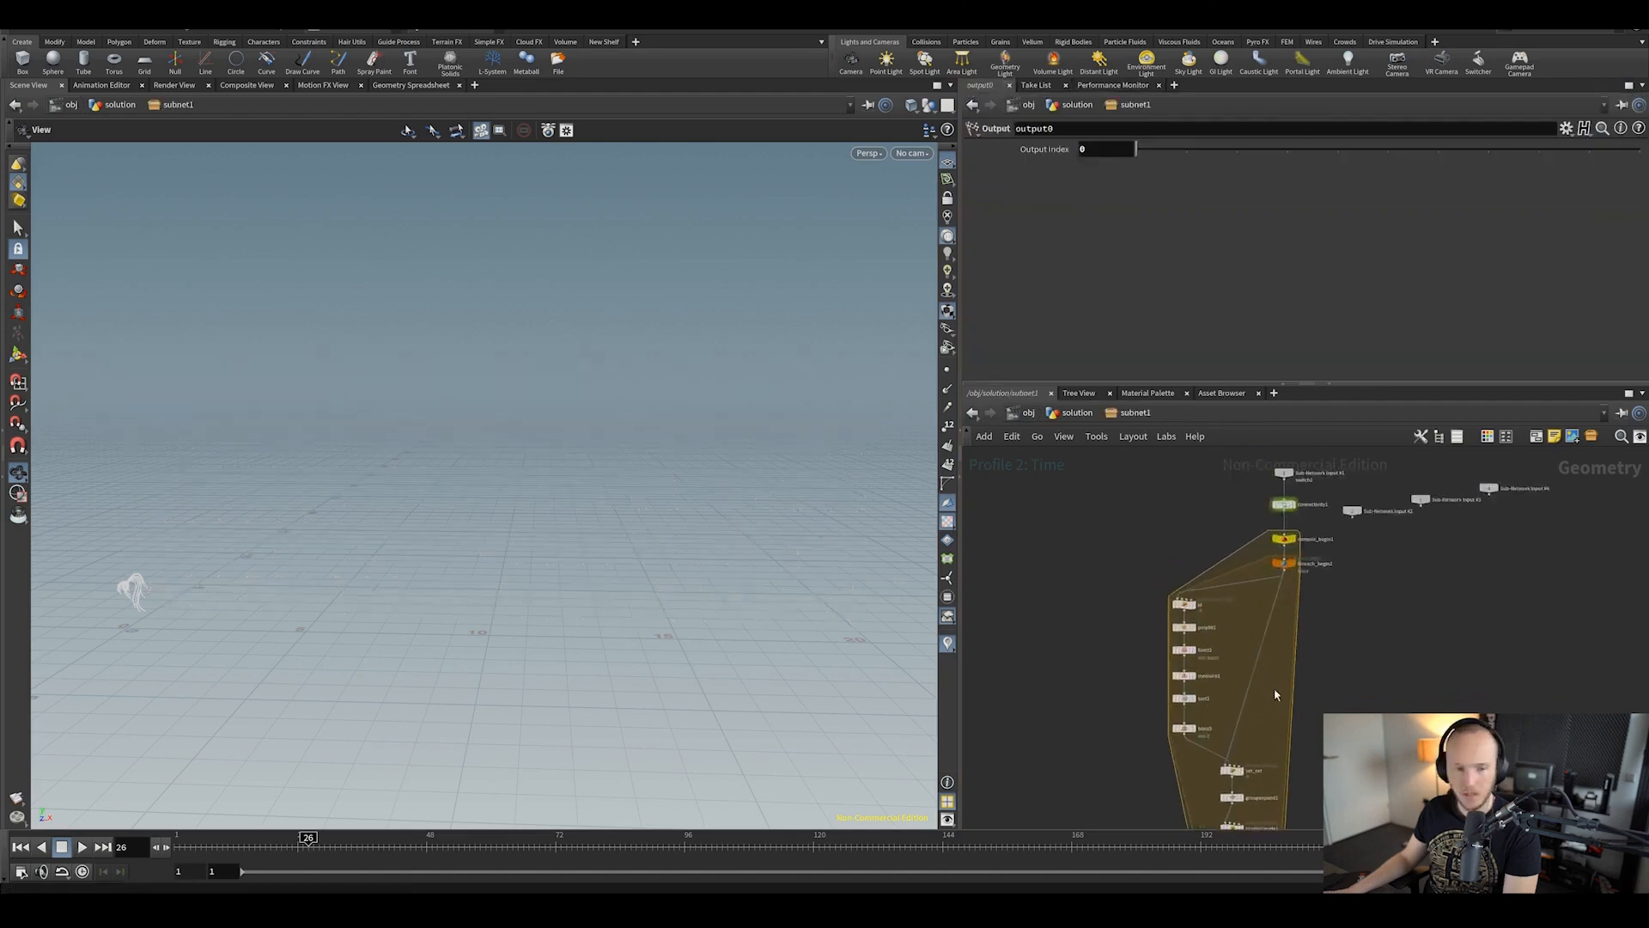
pyautogui.moveTo(1275, 694); pyautogui.dragTo(1266, 638, button='middle')
pyautogui.scroll(3, 1292, 570)
pyautogui.moveTo(1193, 559); pyautogui.dragTo(1144, 515, button='middle')
pyautogui.click(1097, 655)
pyautogui.click(1078, 652)
pyautogui.hotkey('space', 'f')
pyautogui.moveTo(740, 401); pyautogui.dragTo(461, 501)
pyautogui.scroll(-5, 460, 500)
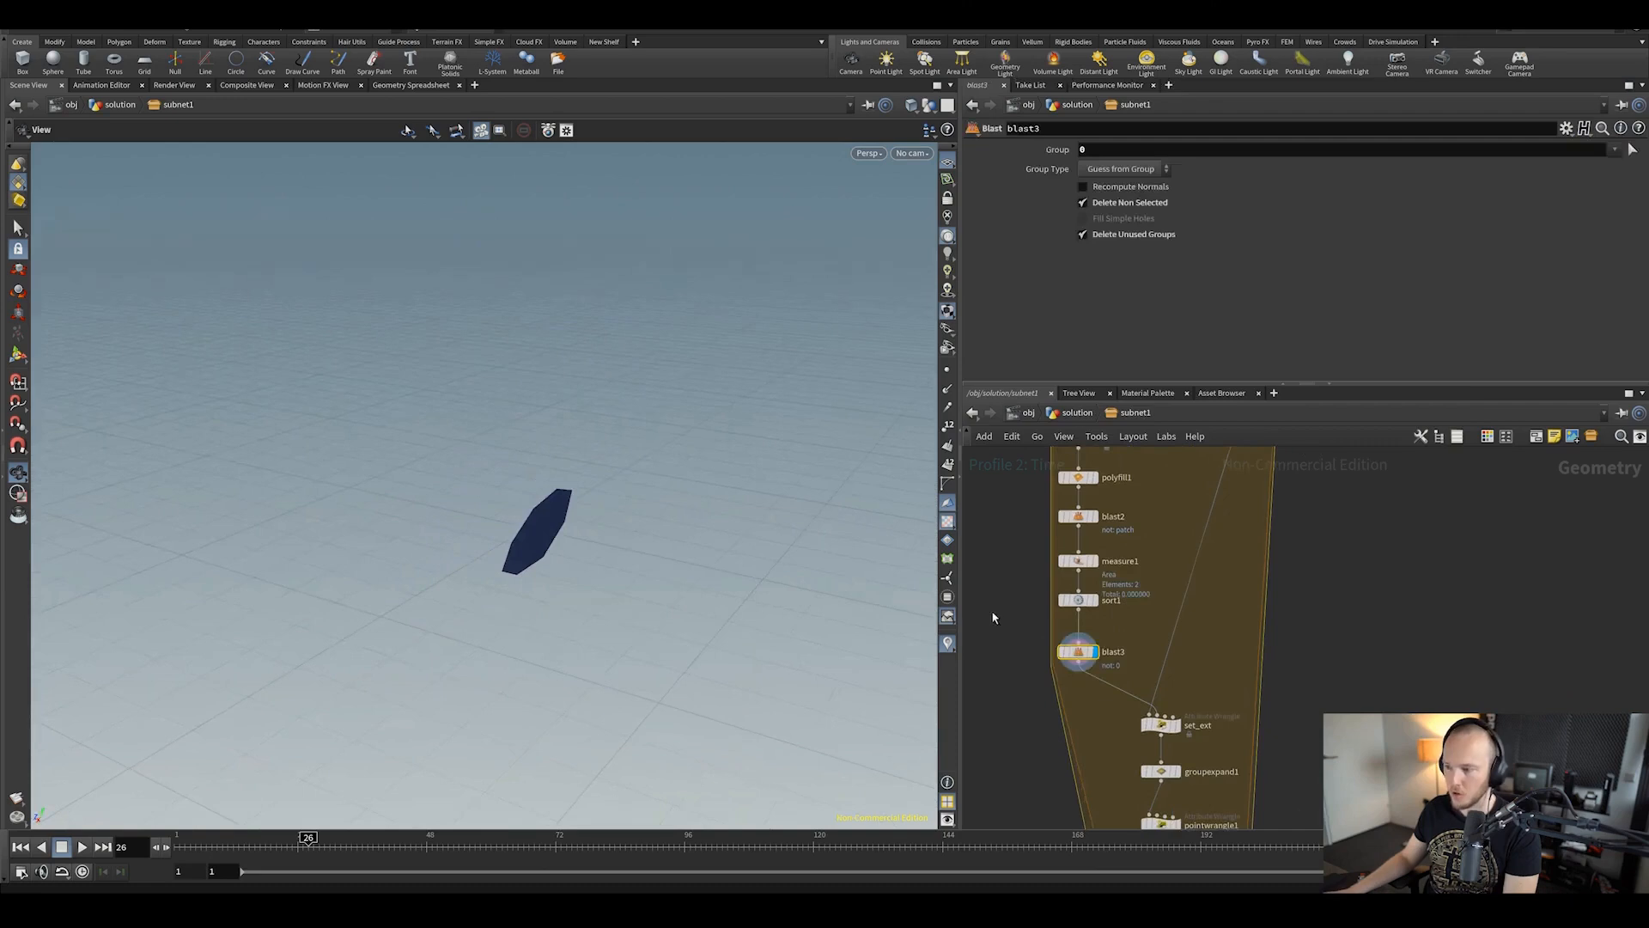
# Step: Inspect measure1, then display set_ext's arc and read its code
pyautogui.click(1072, 561)
pyautogui.moveTo(1289, 661); pyautogui.dragTo(1266, 502, button='middle')
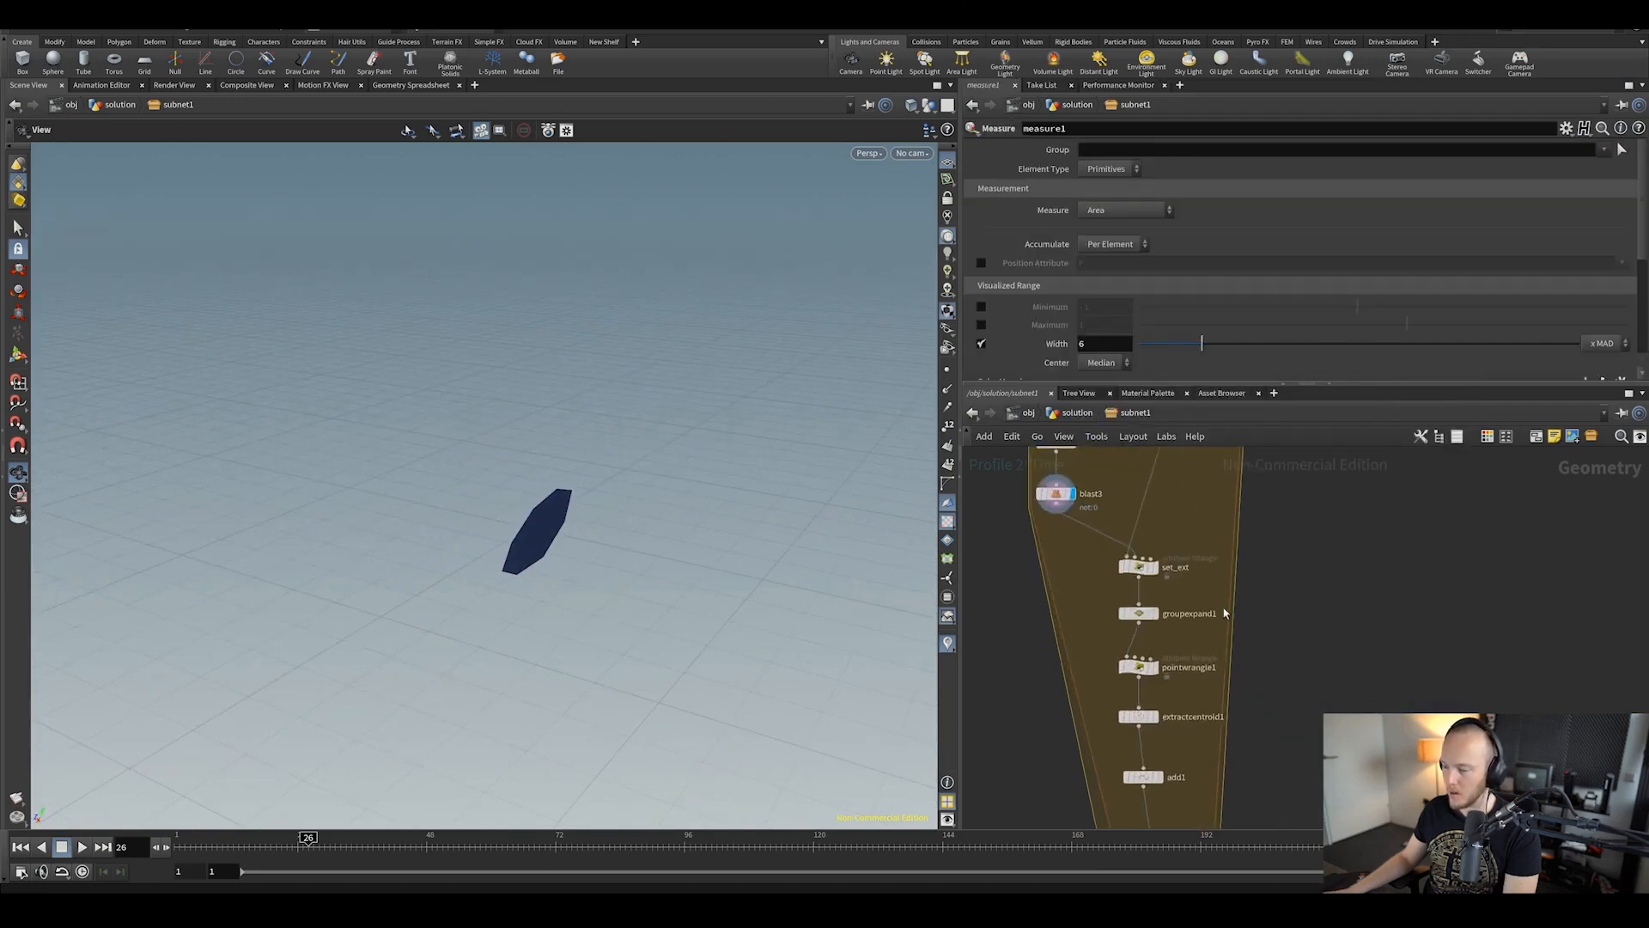
pyautogui.click(1156, 567)
pyautogui.click(1136, 567)
pyautogui.moveTo(678, 383); pyautogui.dragTo(655, 493)
pyautogui.scroll(-2, 1204, 661)
pyautogui.moveTo(1204, 658); pyautogui.dragTo(1194, 627, button='middle')
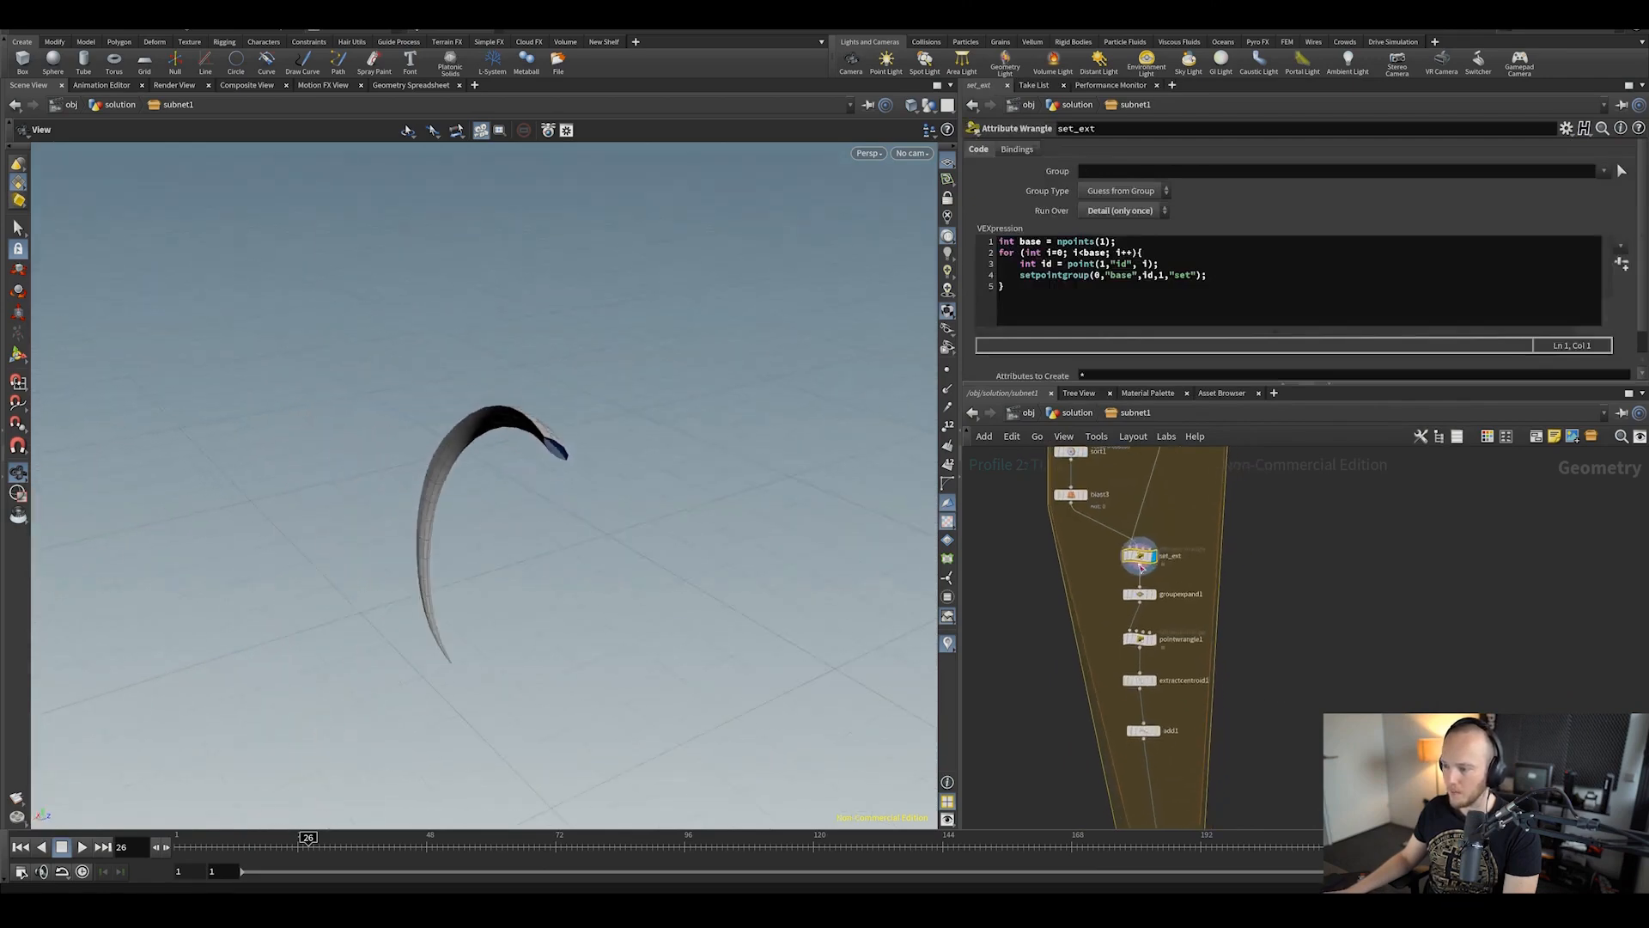
pyautogui.moveTo(619, 434); pyautogui.dragTo(570, 450)
pyautogui.scroll(3, 1098, 627)
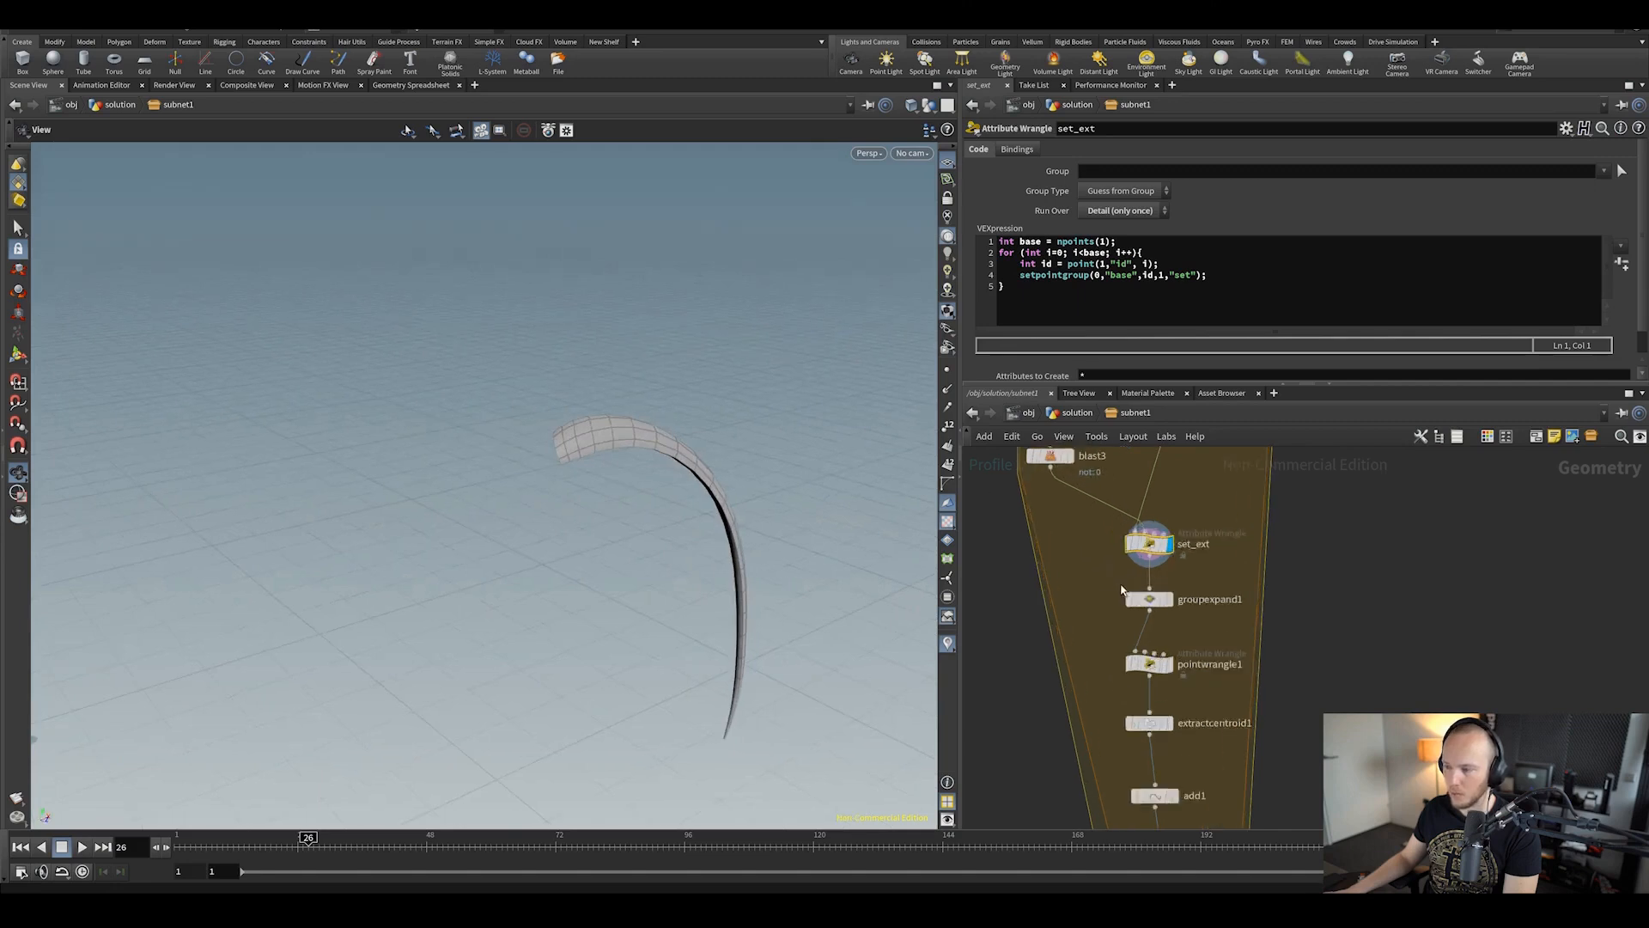
# Step: Display groupexpand1 and the extractcentroid1 centroid points
pyautogui.click(1183, 711)
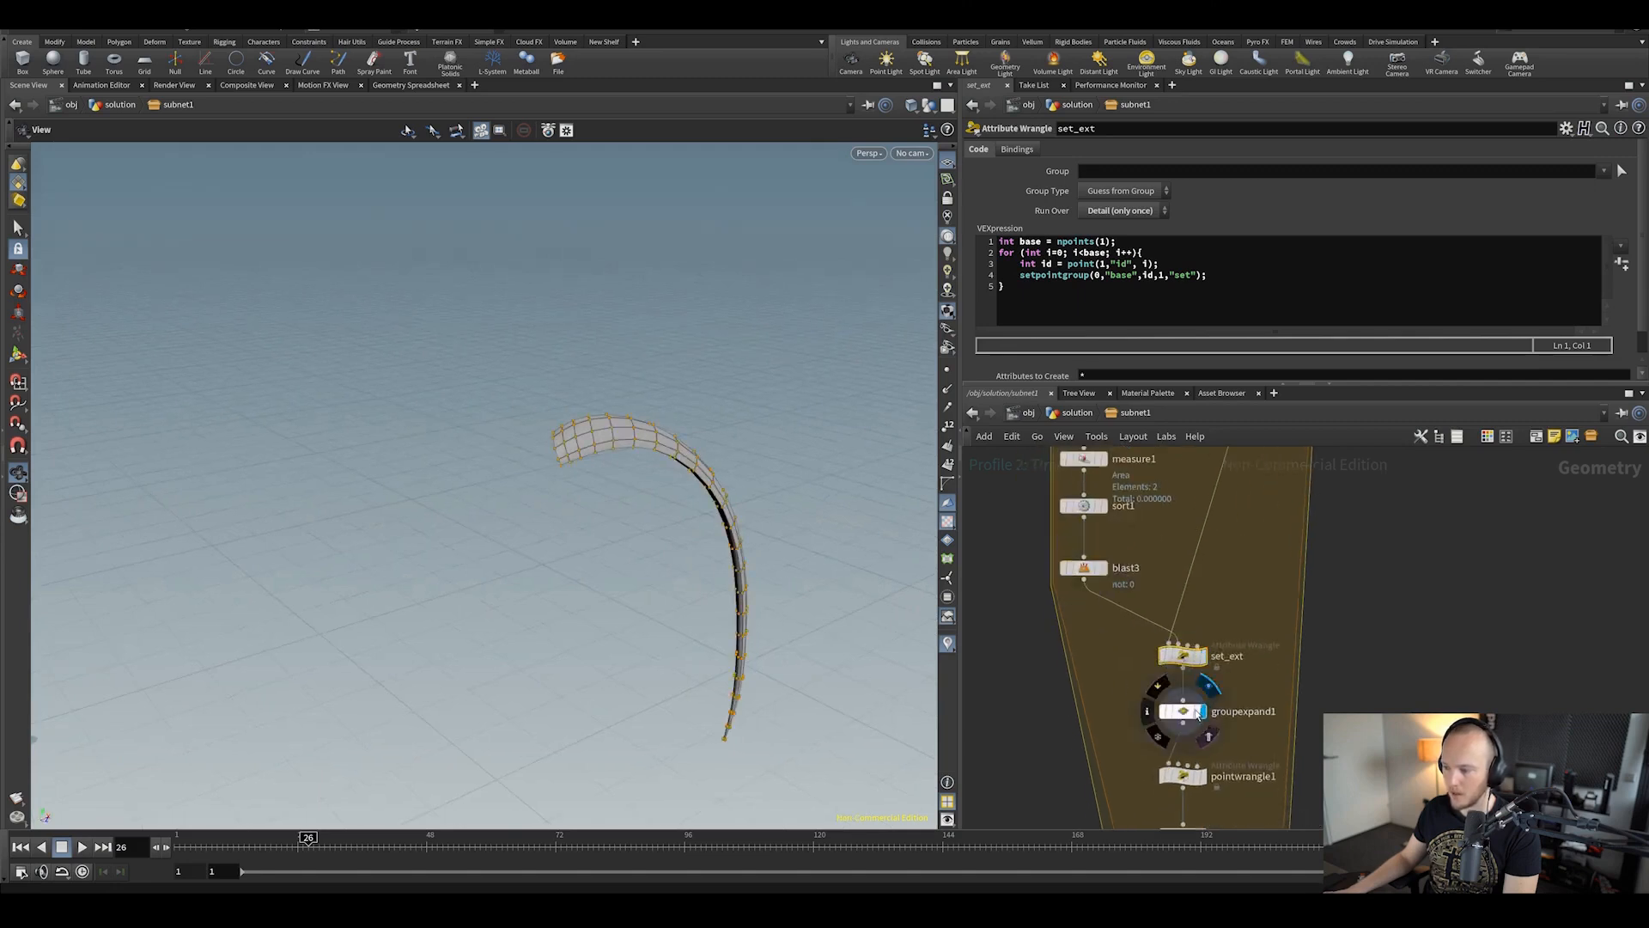
pyautogui.moveTo(696, 506); pyautogui.dragTo(650, 433, button='middle')
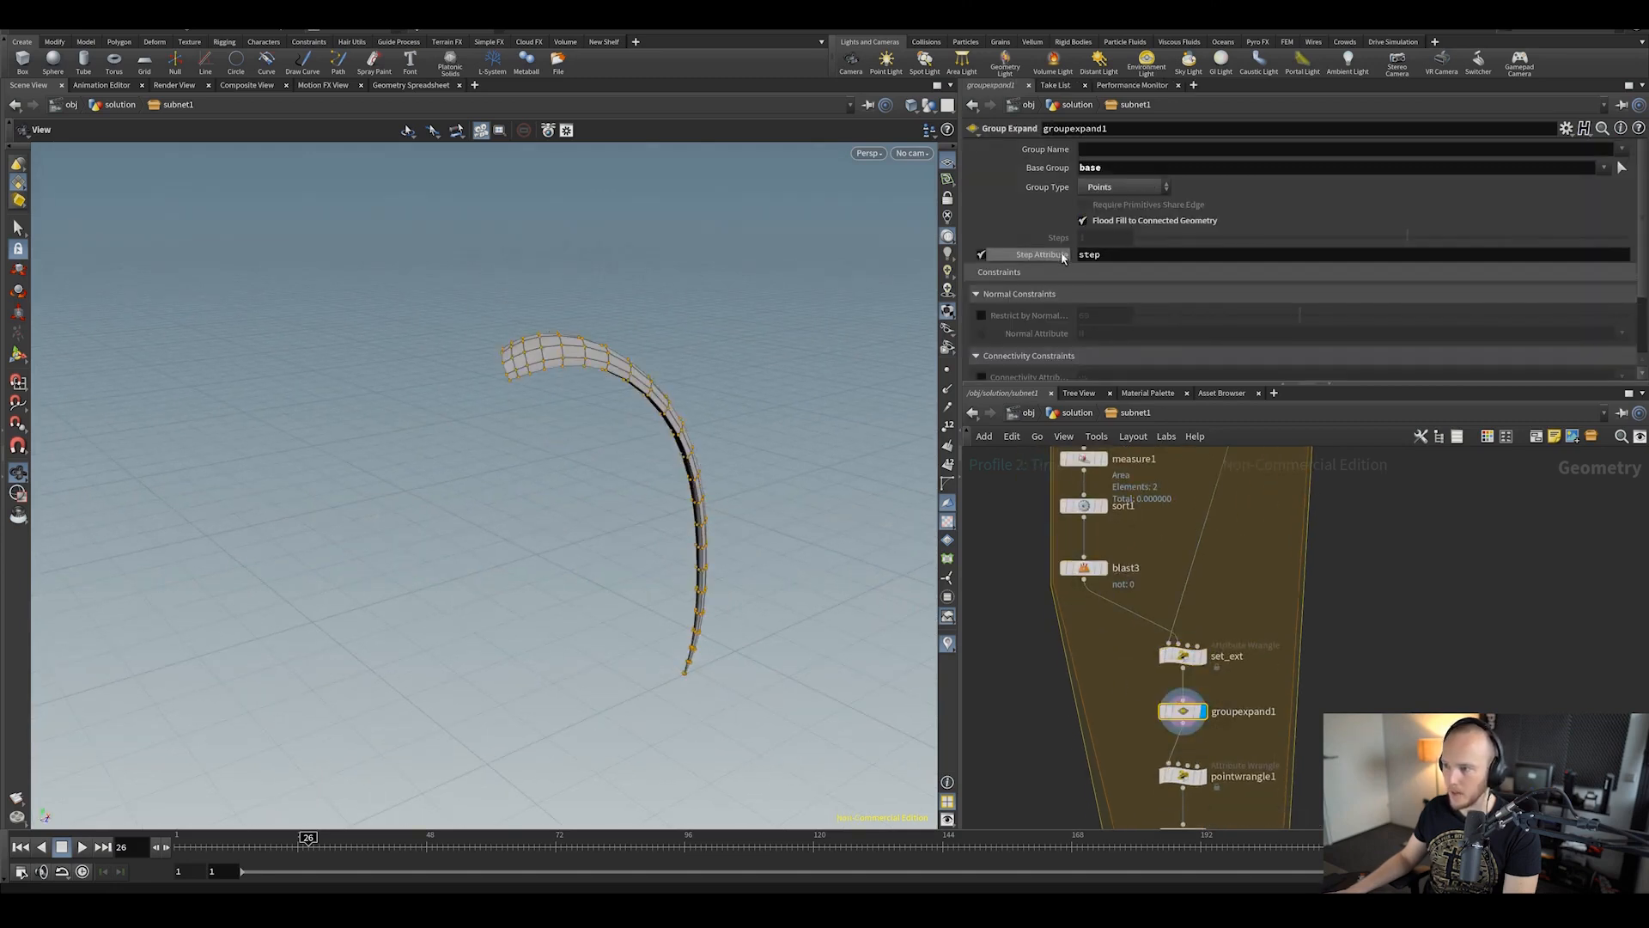
pyautogui.moveTo(1214, 754); pyautogui.dragTo(1217, 633, button='middle')
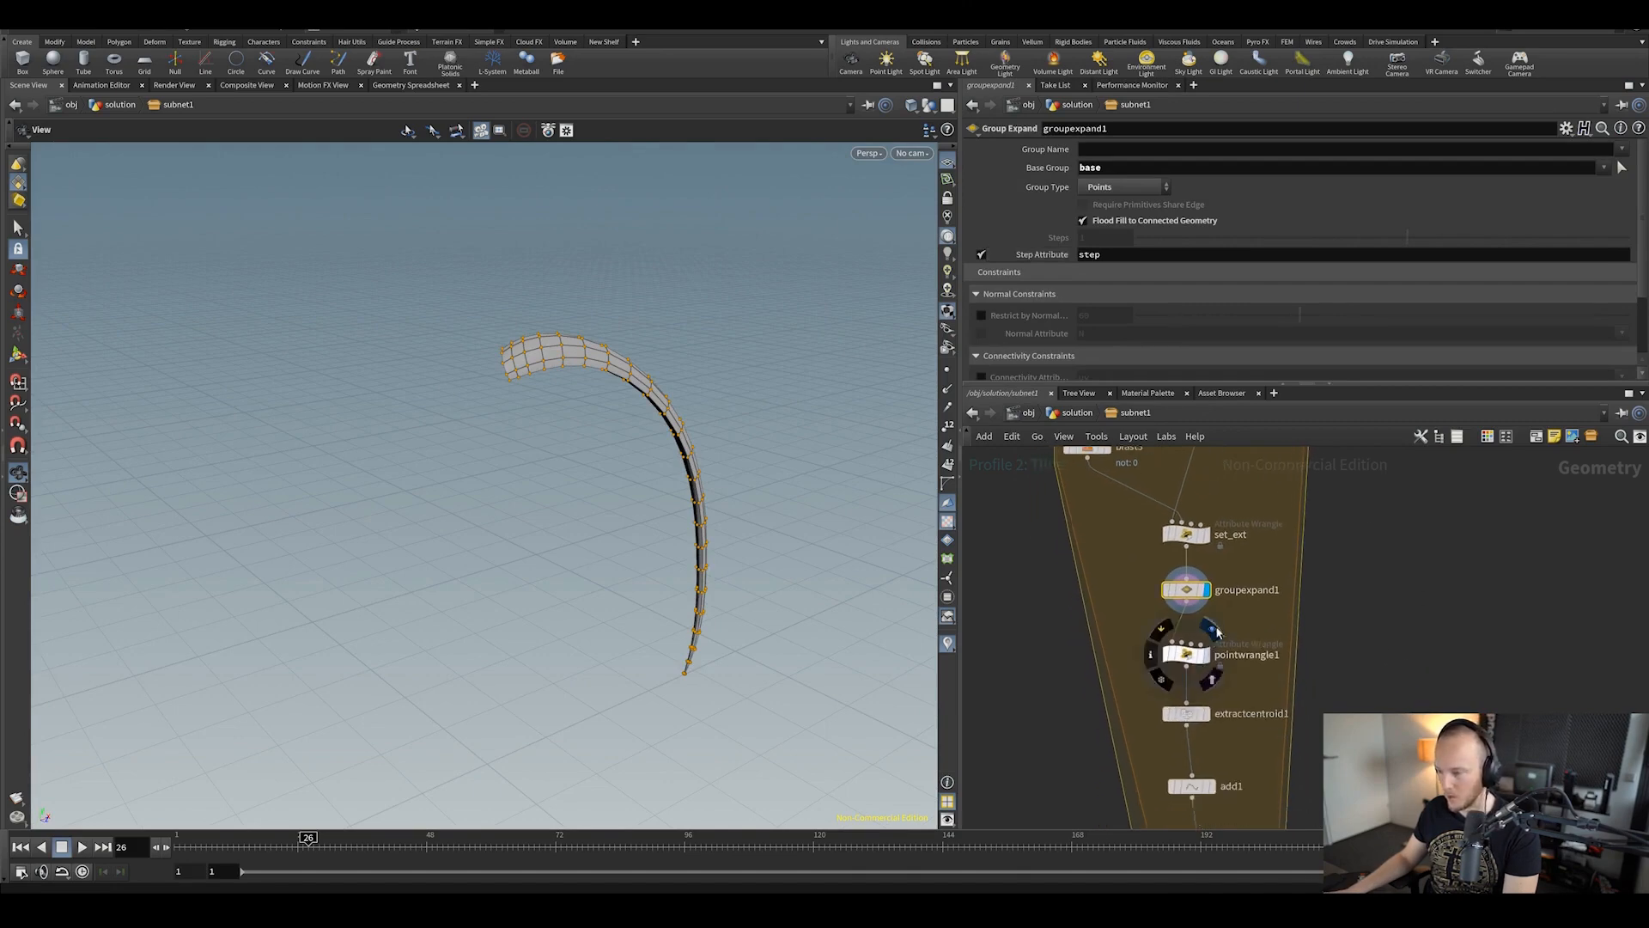
pyautogui.click(1217, 632)
pyautogui.click(1211, 689)
pyautogui.moveTo(1211, 689); pyautogui.dragTo(1216, 587, button='middle')
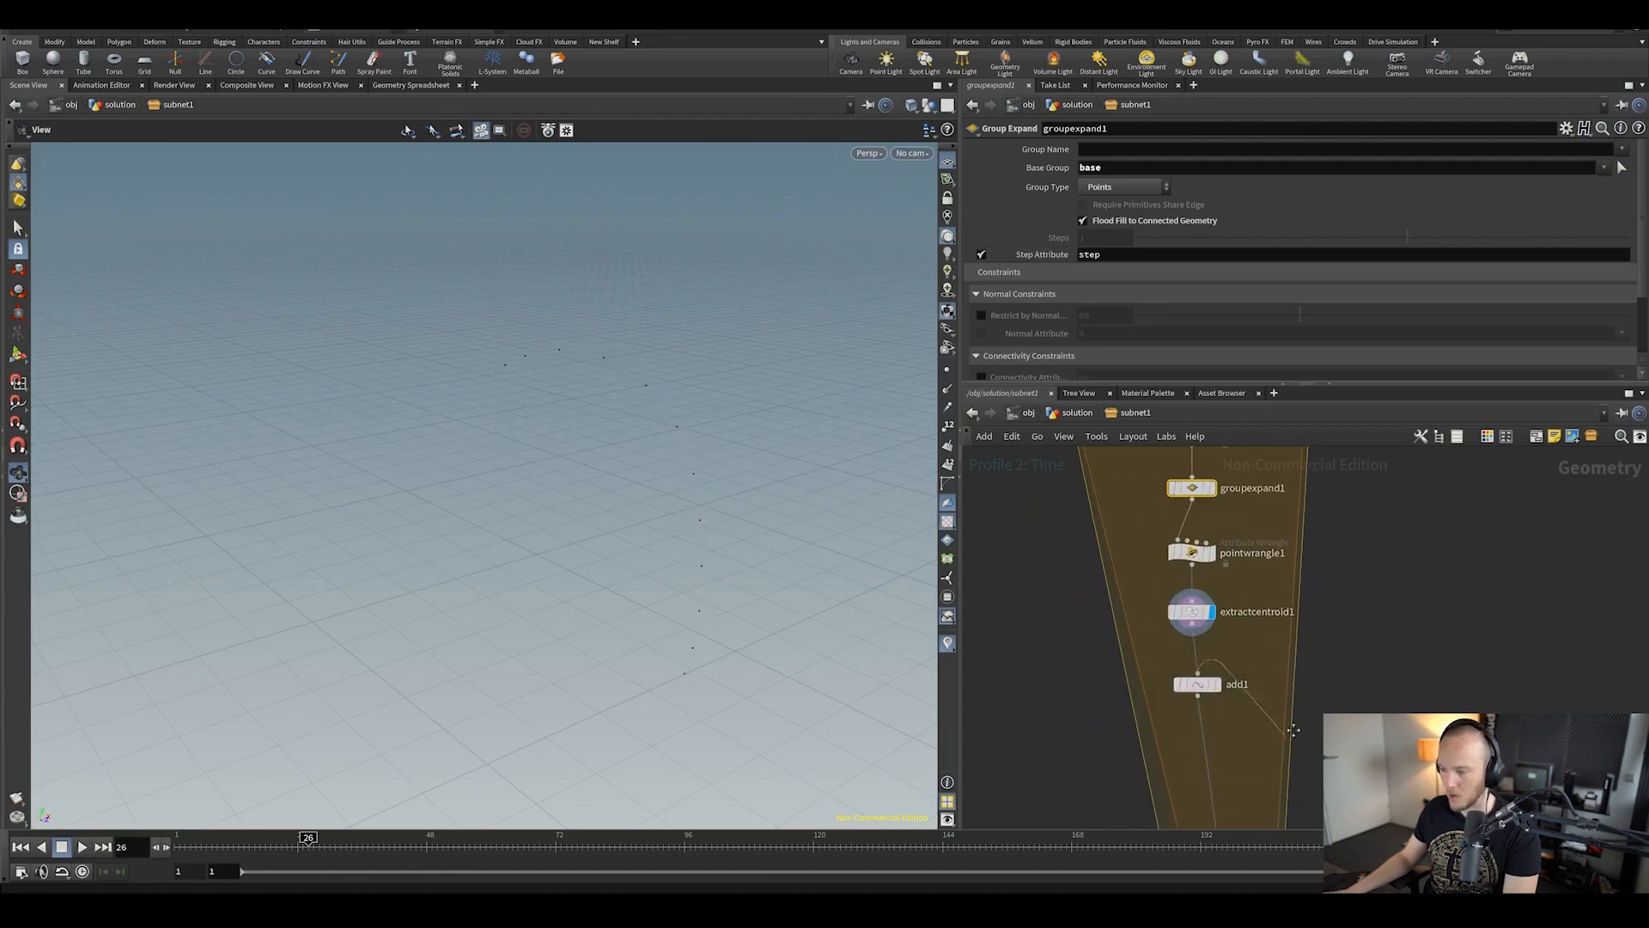
pyautogui.moveTo(1293, 731); pyautogui.dragTo(1304, 820, button='middle')
# Step: Display pointwrangle1's curve rings, read its code, and orbit around them
pyautogui.click(1267, 709)
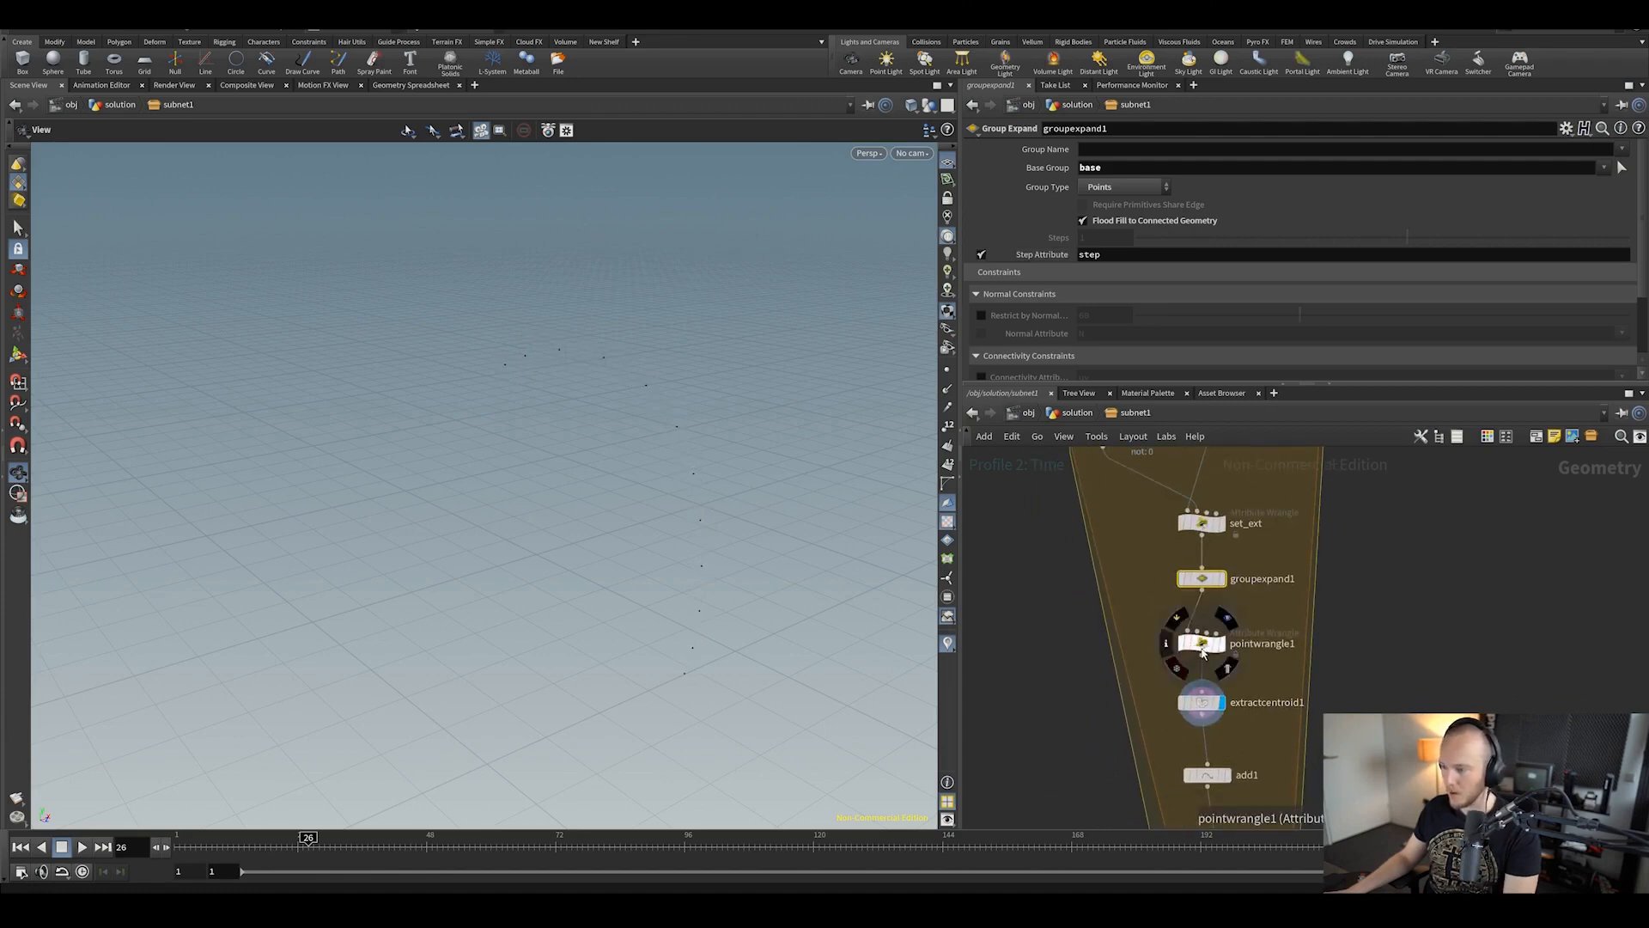
pyautogui.click(1203, 653)
pyautogui.click(1221, 643)
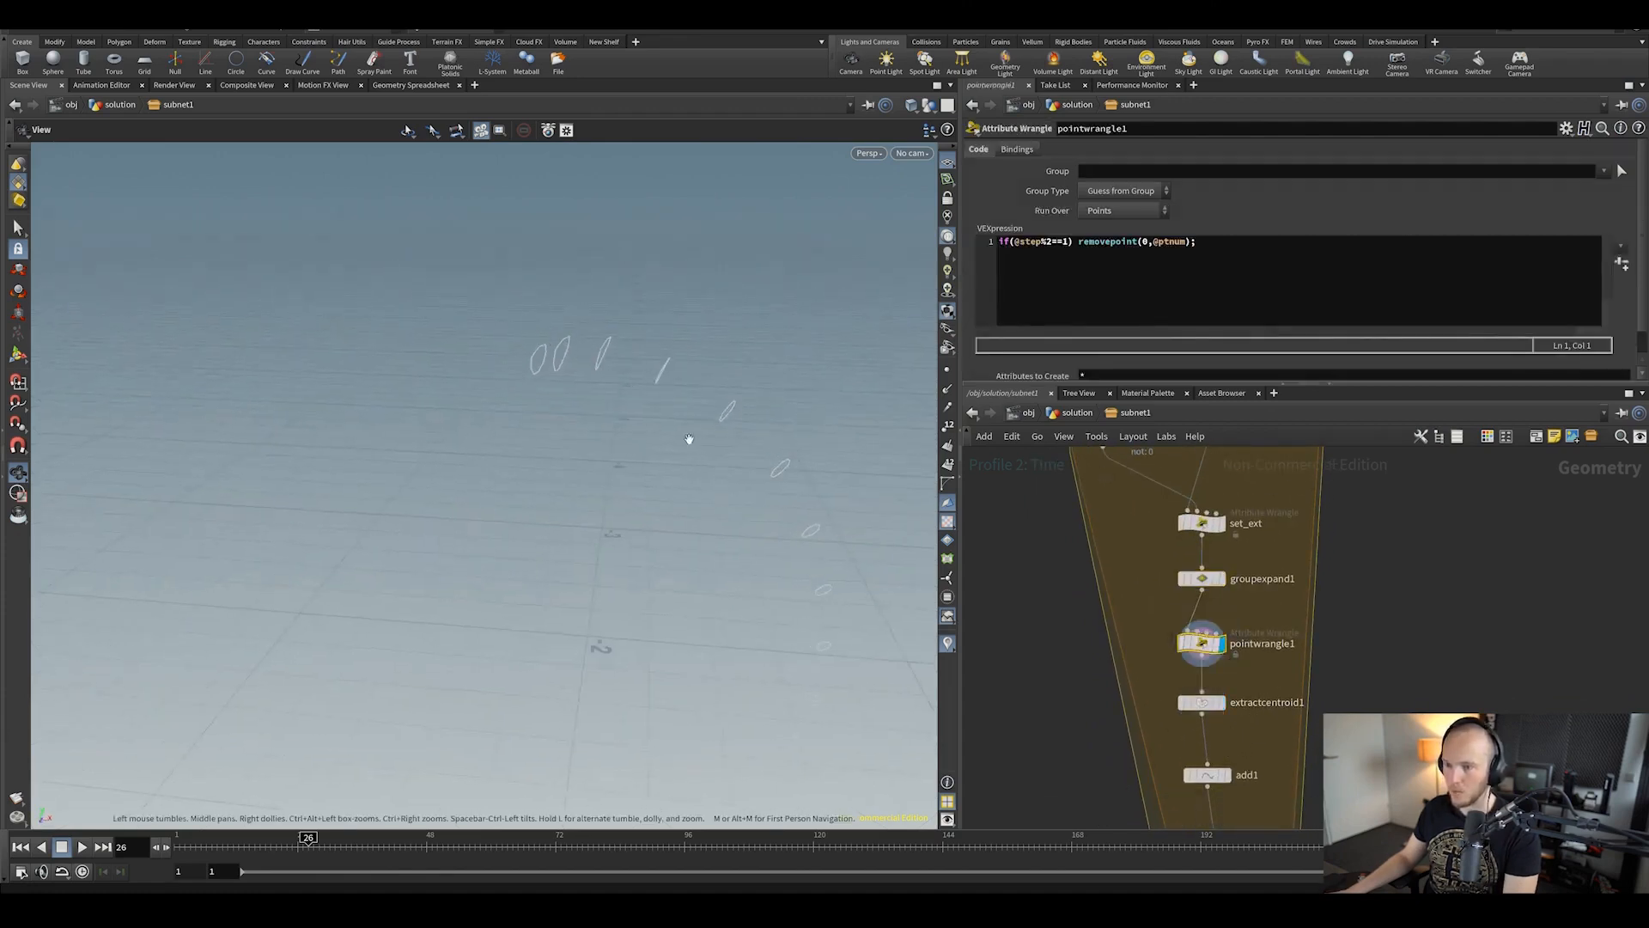
pyautogui.moveTo(689, 439); pyautogui.dragTo(524, 290)
pyautogui.moveTo(592, 447); pyautogui.dragTo(731, 386)
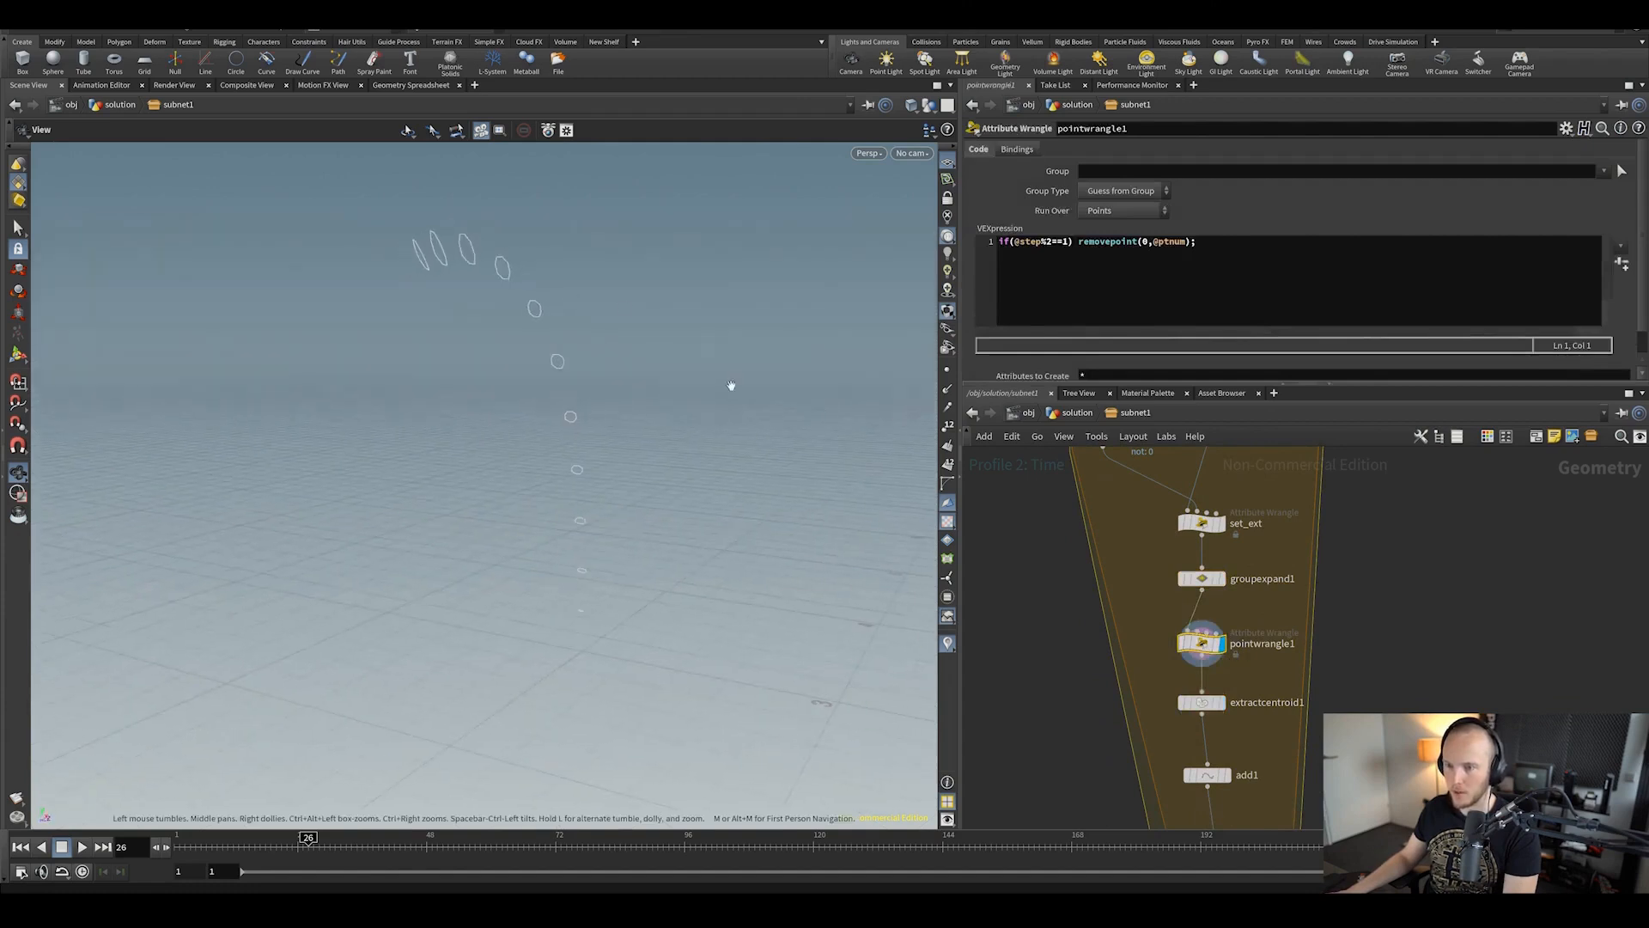
pyautogui.moveTo(463, 233); pyautogui.dragTo(550, 327)
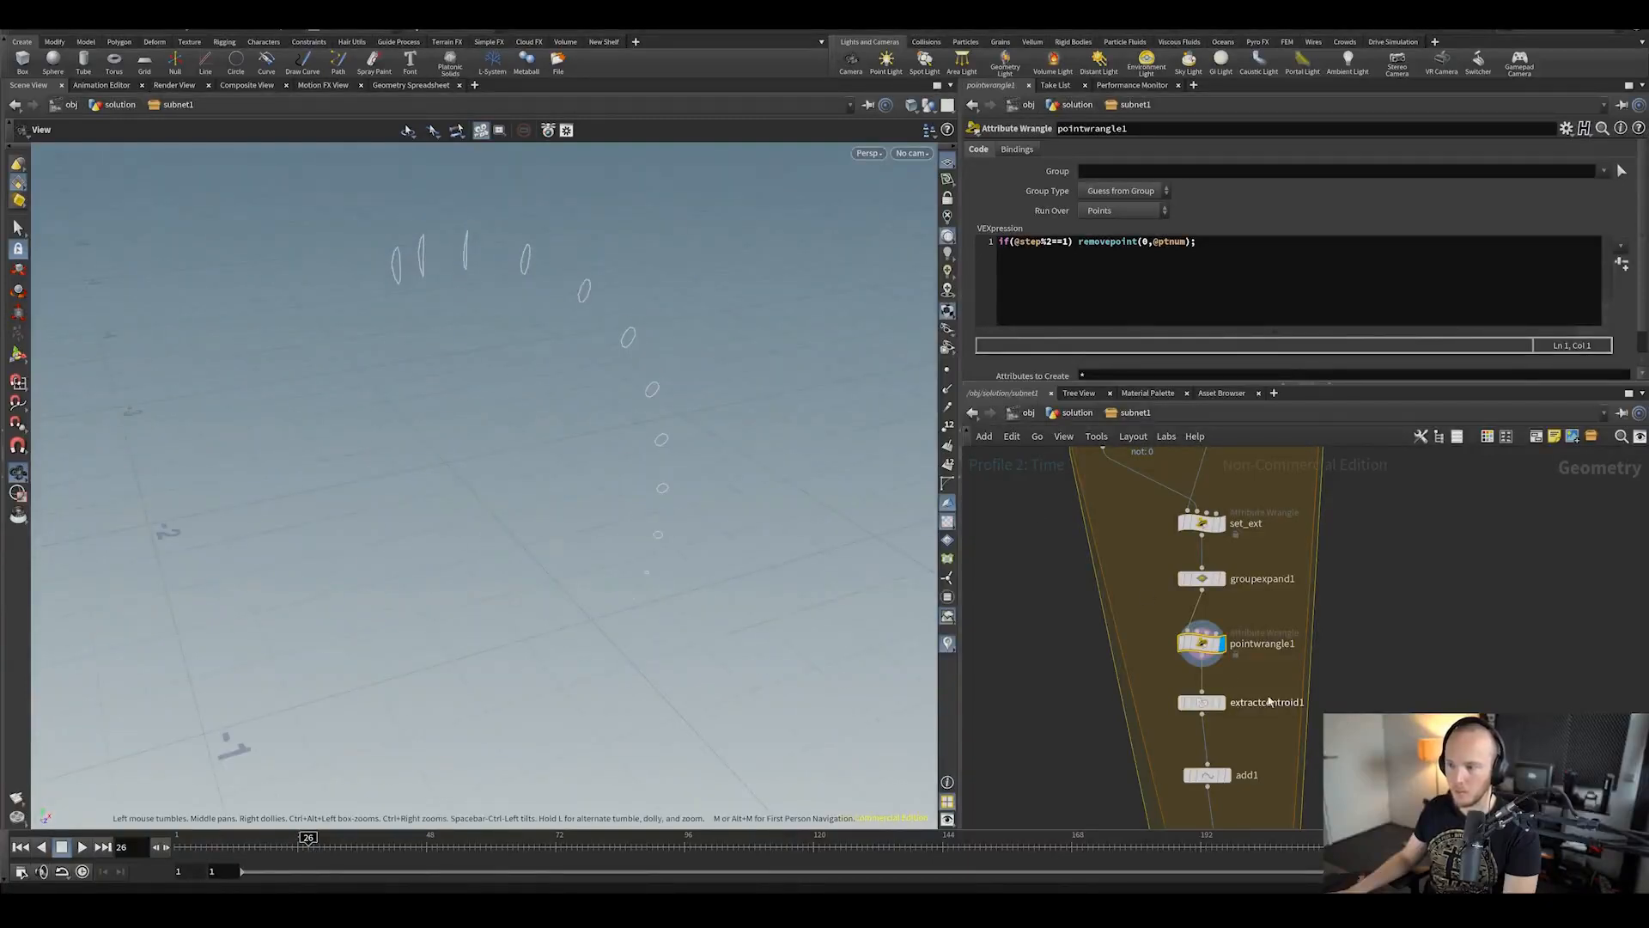
# Step: Compare groupexpand1's full curved mesh against pointwrangle1's rings
pyautogui.click(1222, 579)
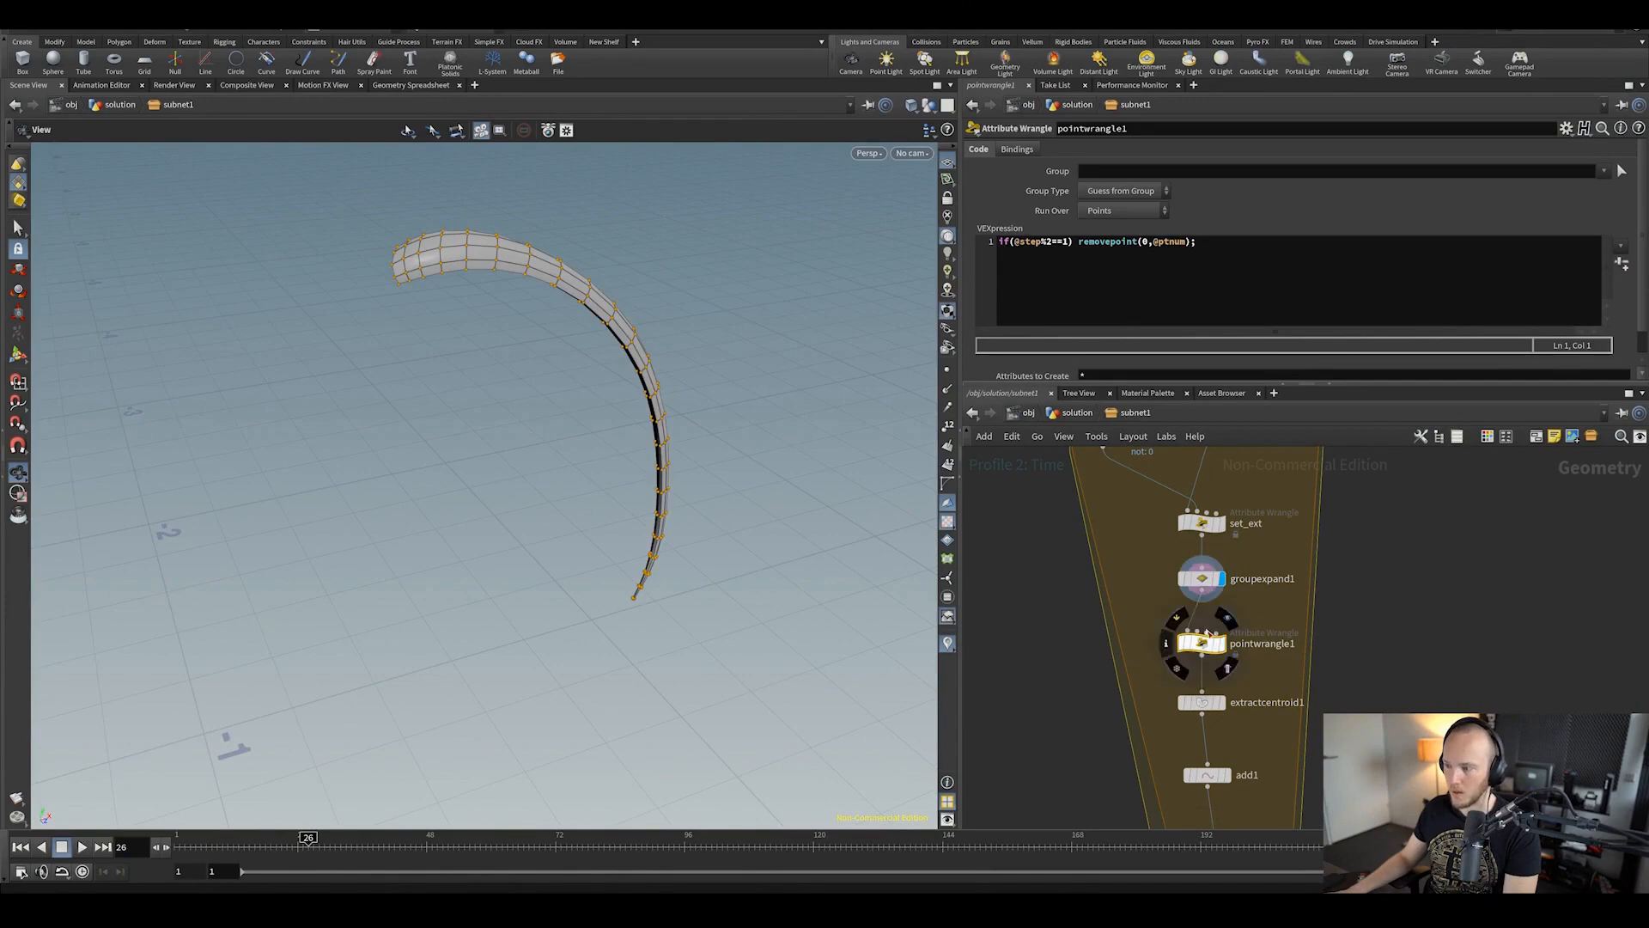
pyautogui.click(1223, 643)
pyautogui.moveTo(674, 281); pyautogui.dragTo(773, 343)
pyautogui.press('s')
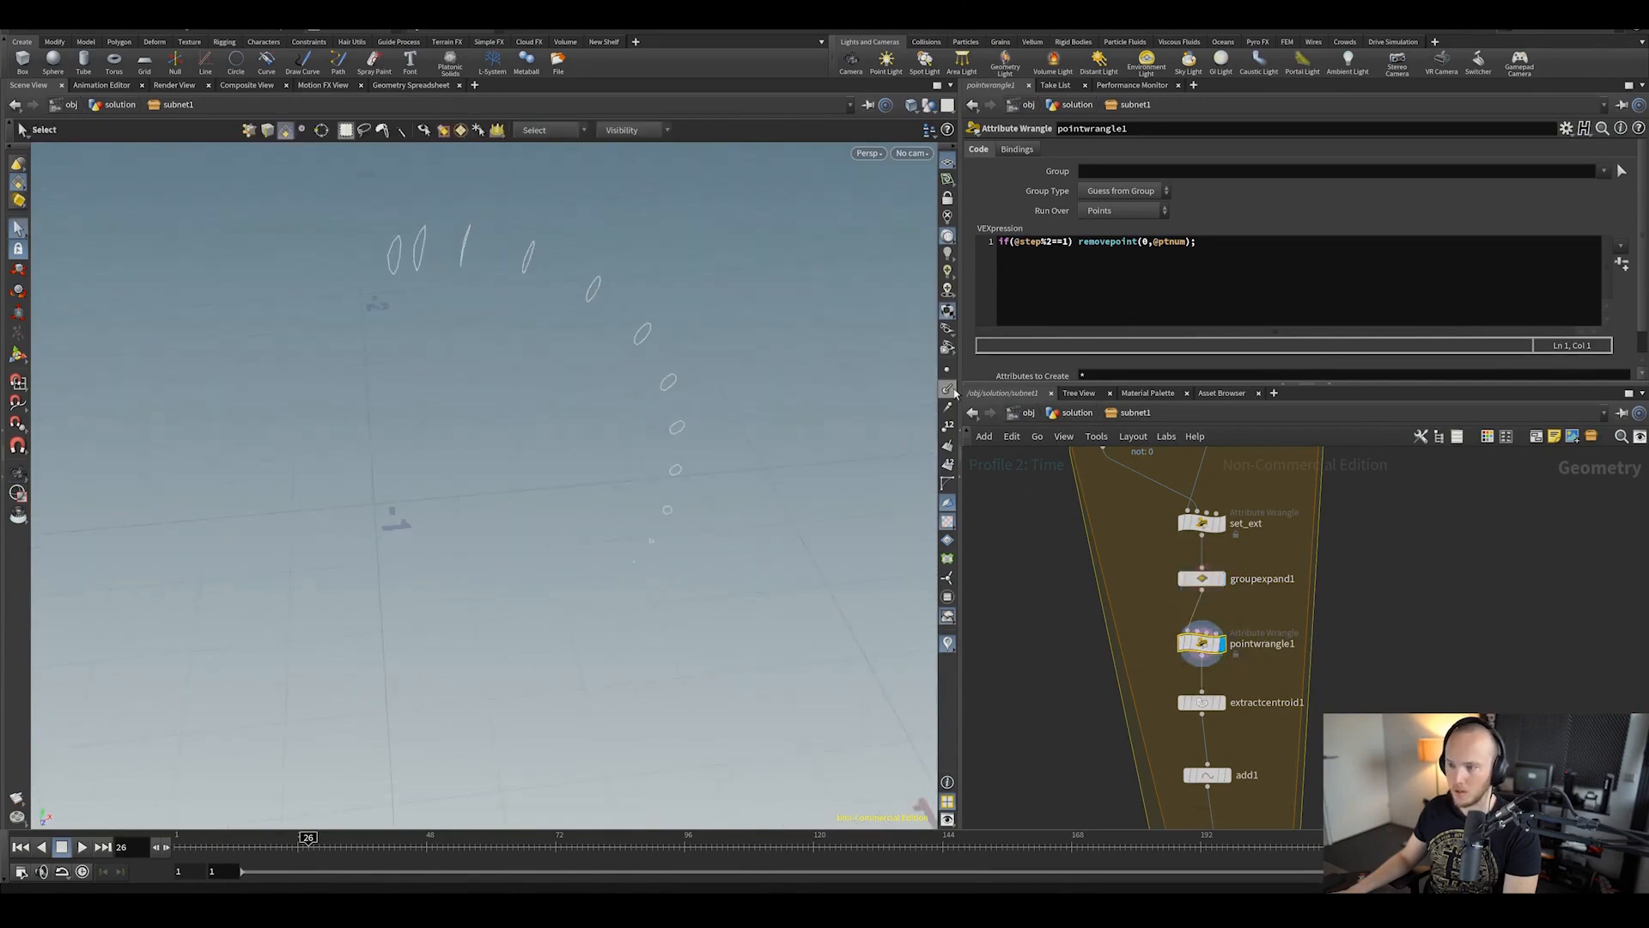
pyautogui.moveTo(675, 293); pyautogui.dragTo(771, 339)
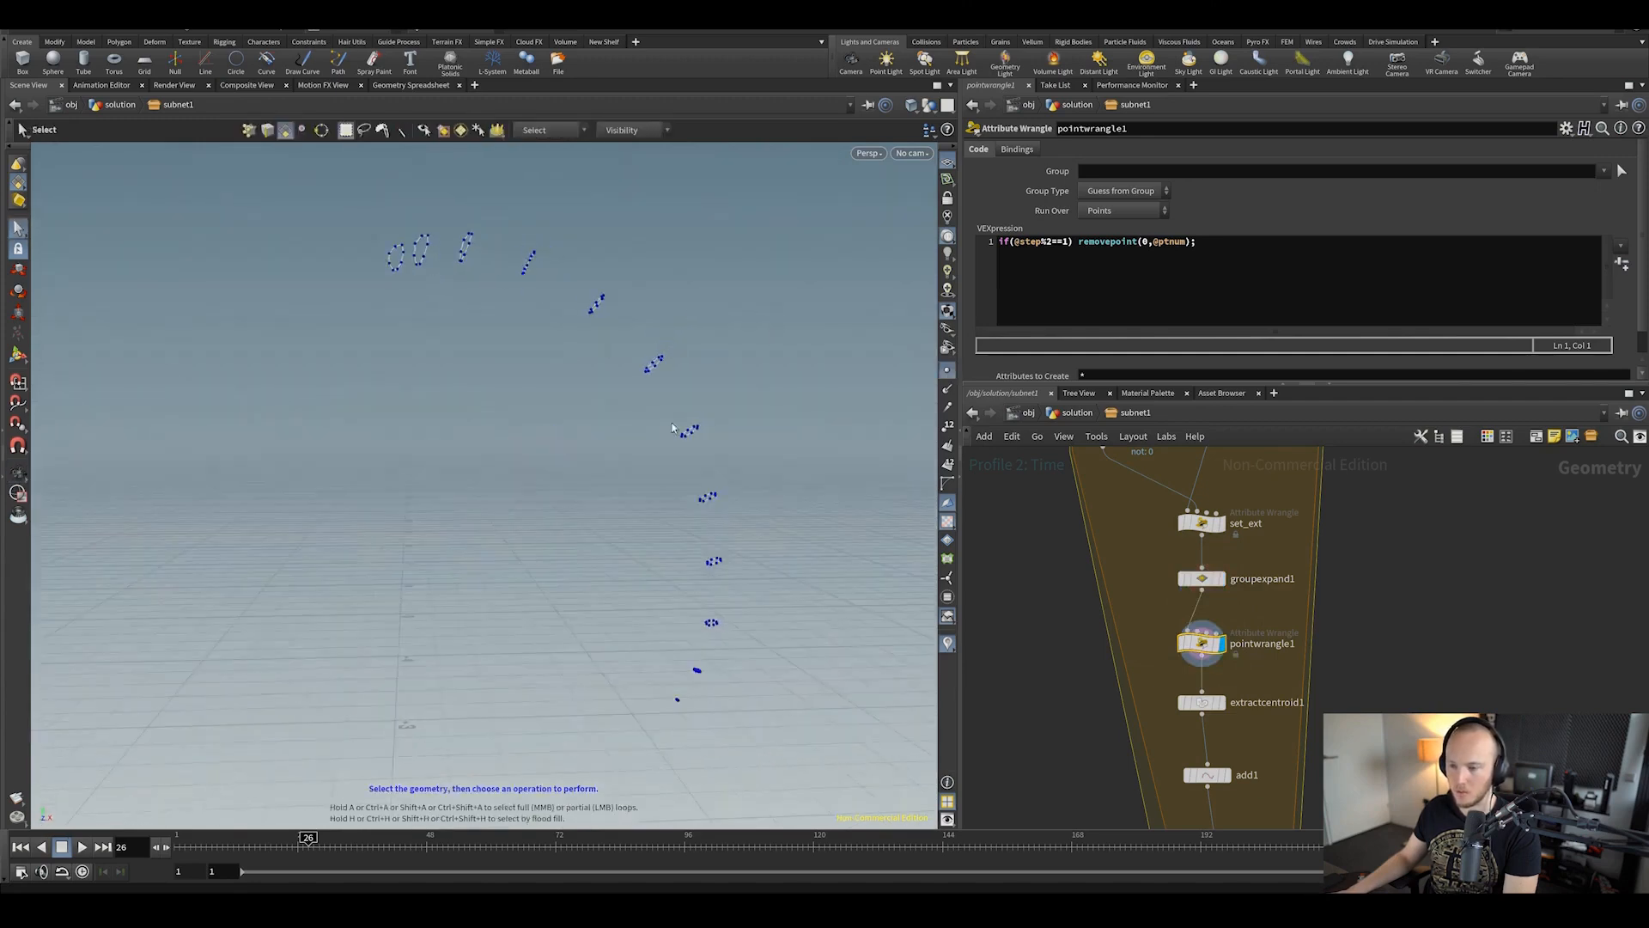
pyautogui.scroll(-1, 1267, 773)
# Step: Display the add1 curves and the final output with all hair curves
pyautogui.moveTo(1266, 807); pyautogui.dragTo(1185, 626, button='middle')
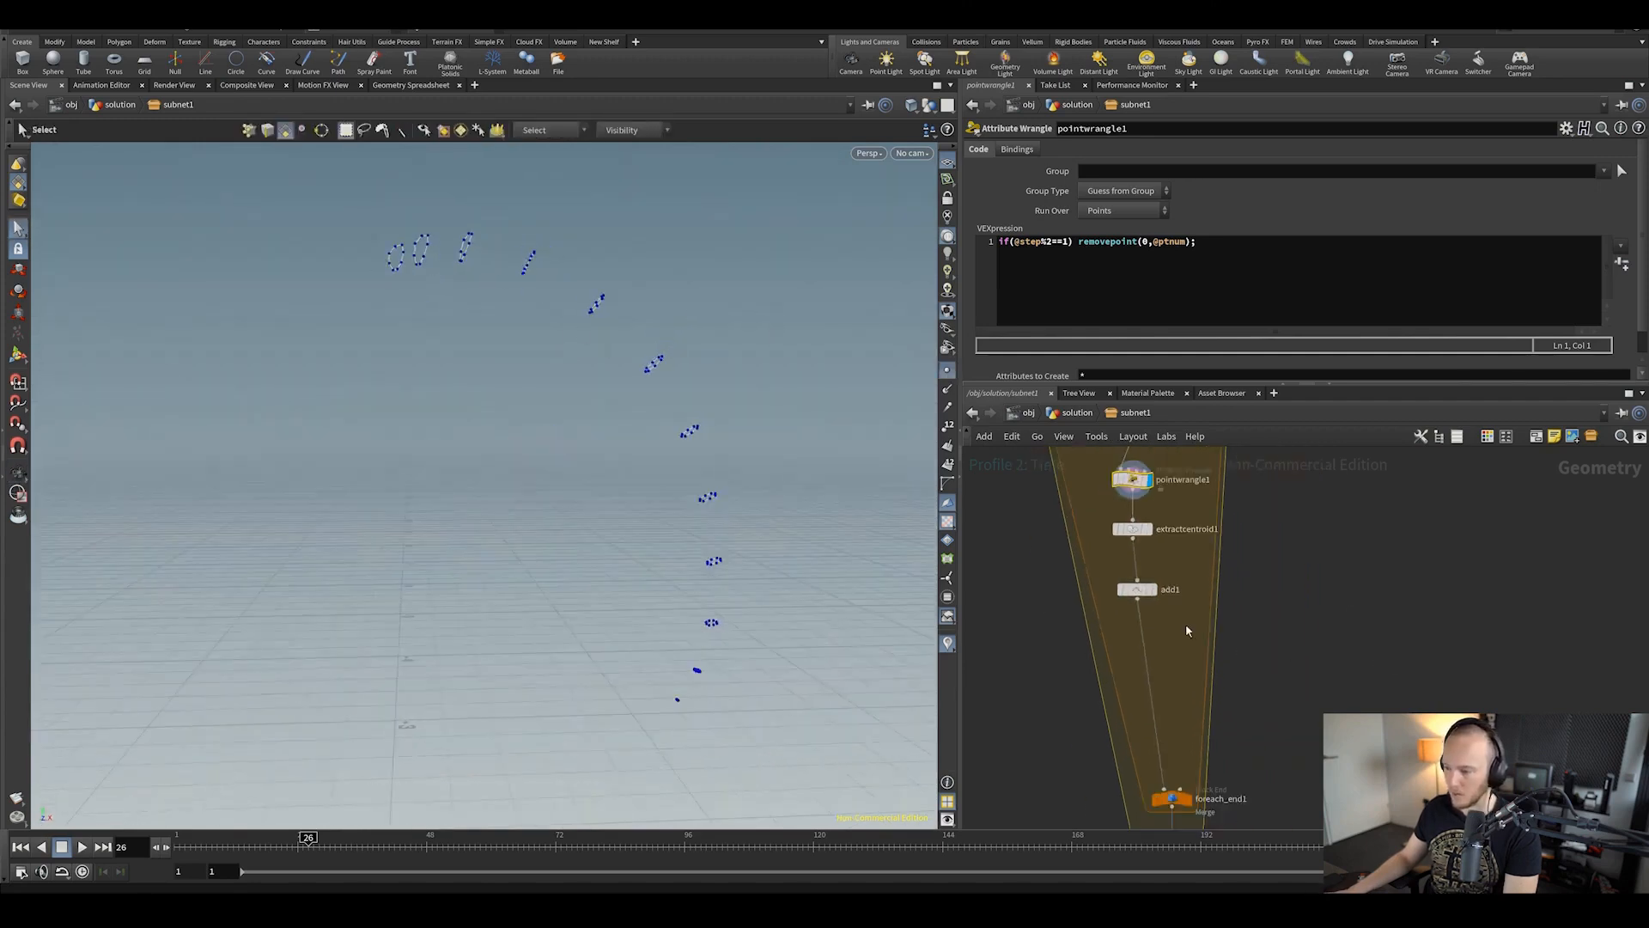
pyautogui.click(1154, 589)
pyautogui.moveTo(1237, 693); pyautogui.dragTo(1220, 540, button='middle')
pyautogui.scroll(-2, 1221, 540)
pyautogui.moveTo(1188, 711)
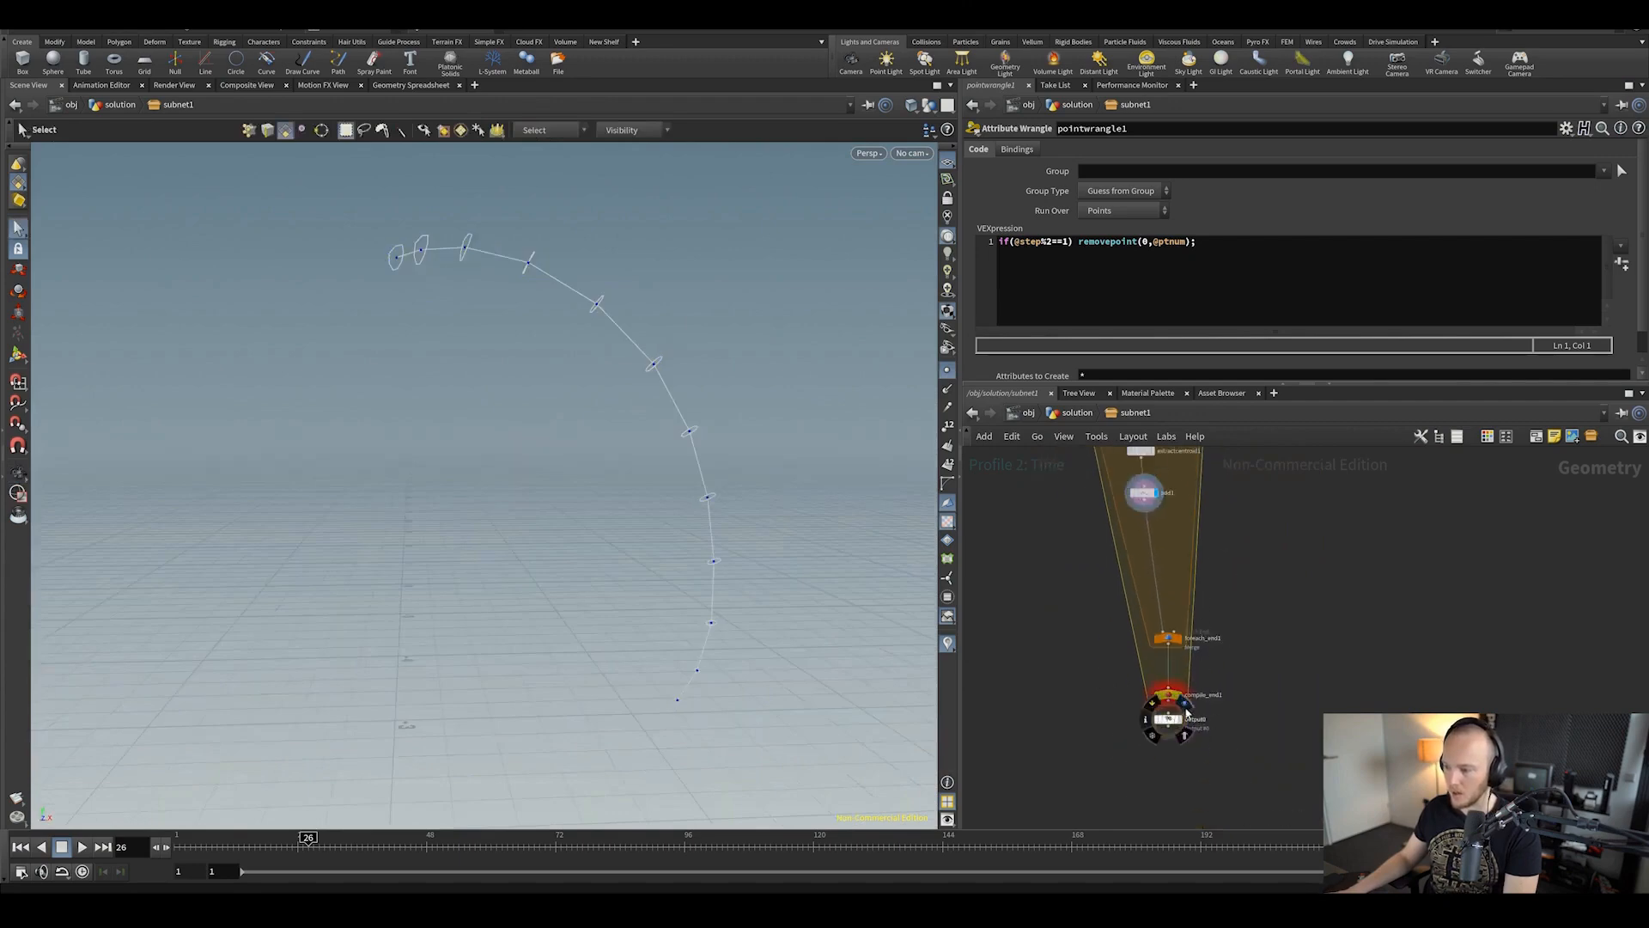
pyautogui.keyDown('alt'); pyautogui.moveTo(720, 365); pyautogui.dragTo(727, 545); pyautogui.keyUp('alt')
# Step: Return to /obj, save, then load the next .hip solution and dismiss the warnings
pyautogui.click(1025, 413)
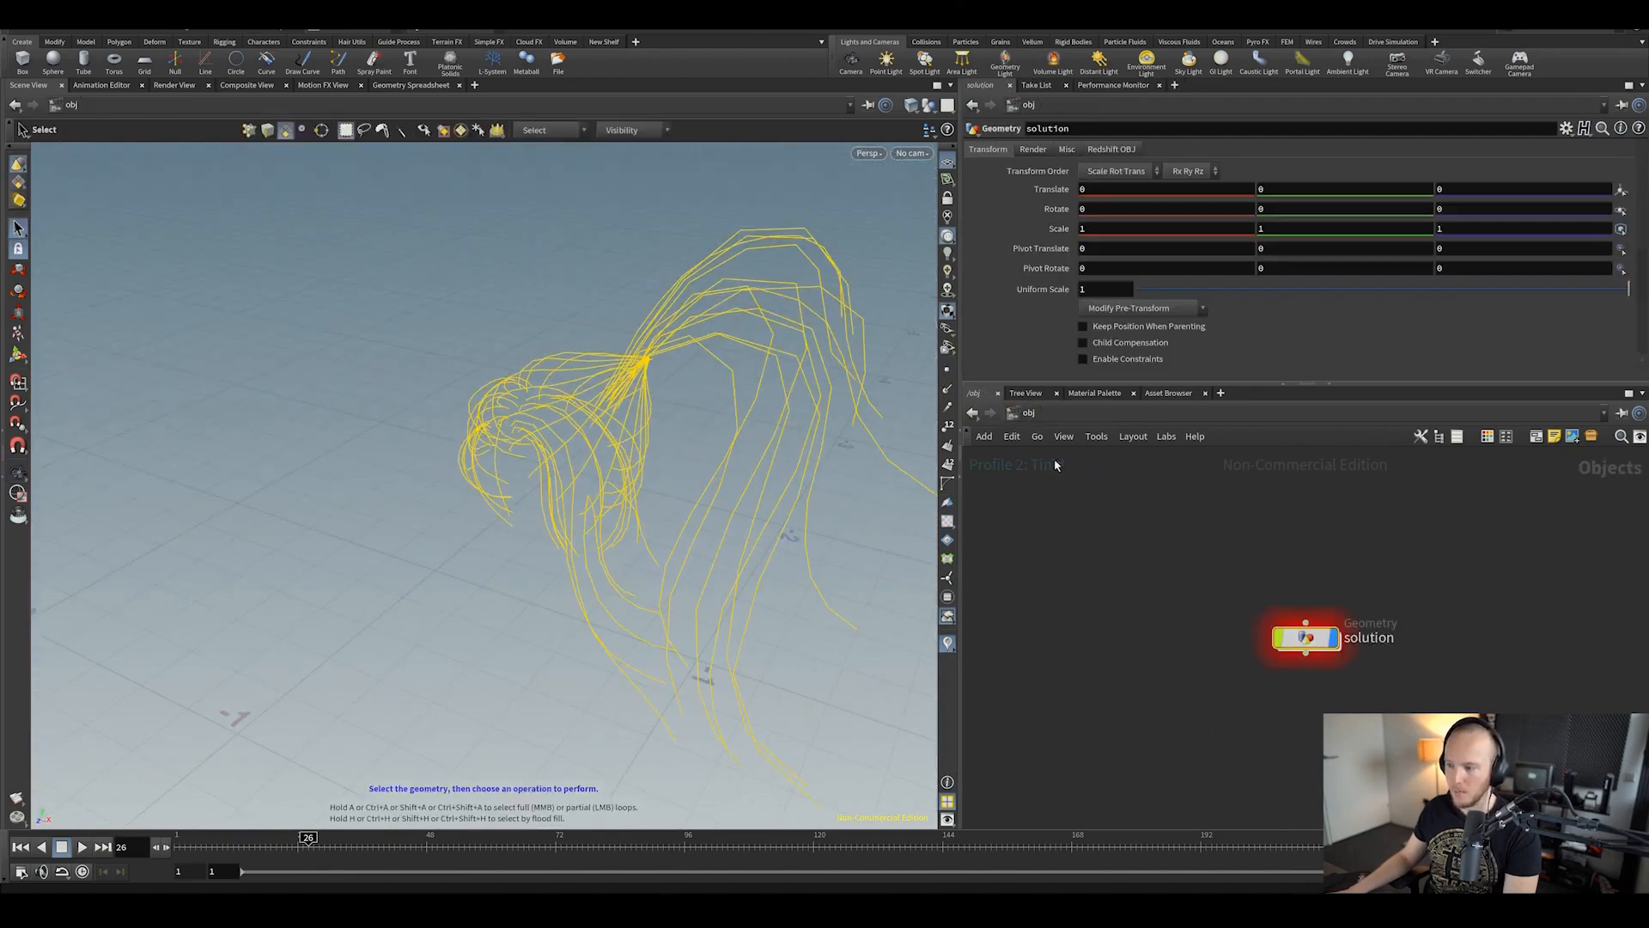
pyautogui.hotkey('ctrl', 's')
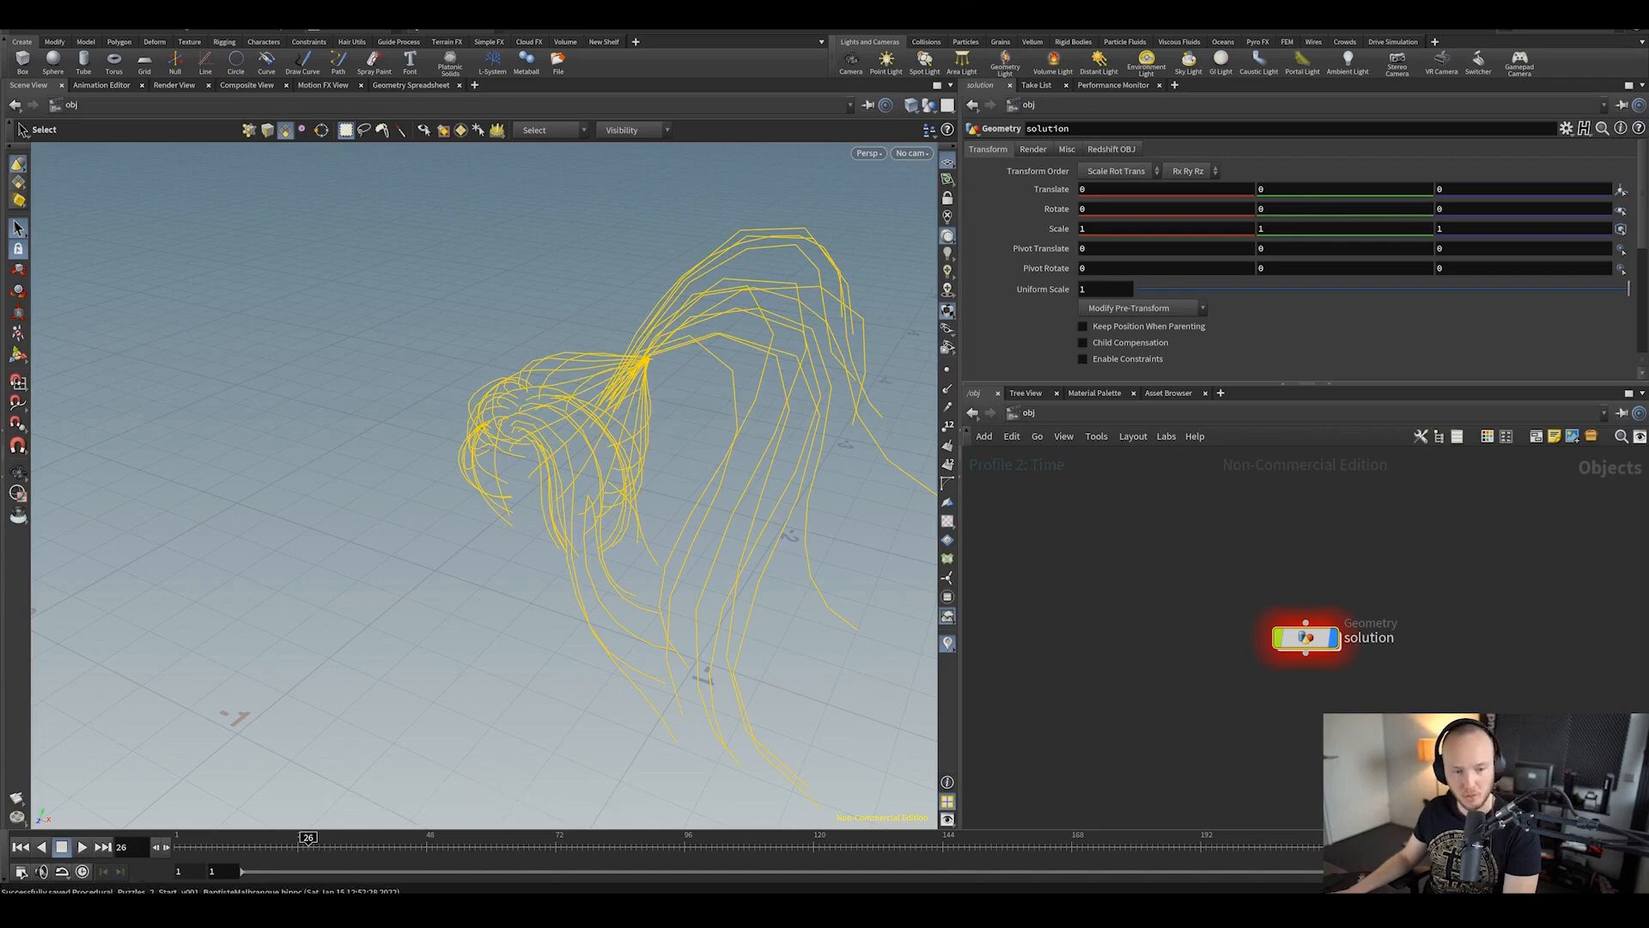
pyautogui.hotkey('ctrl', 'o')
pyautogui.click(567, 265)
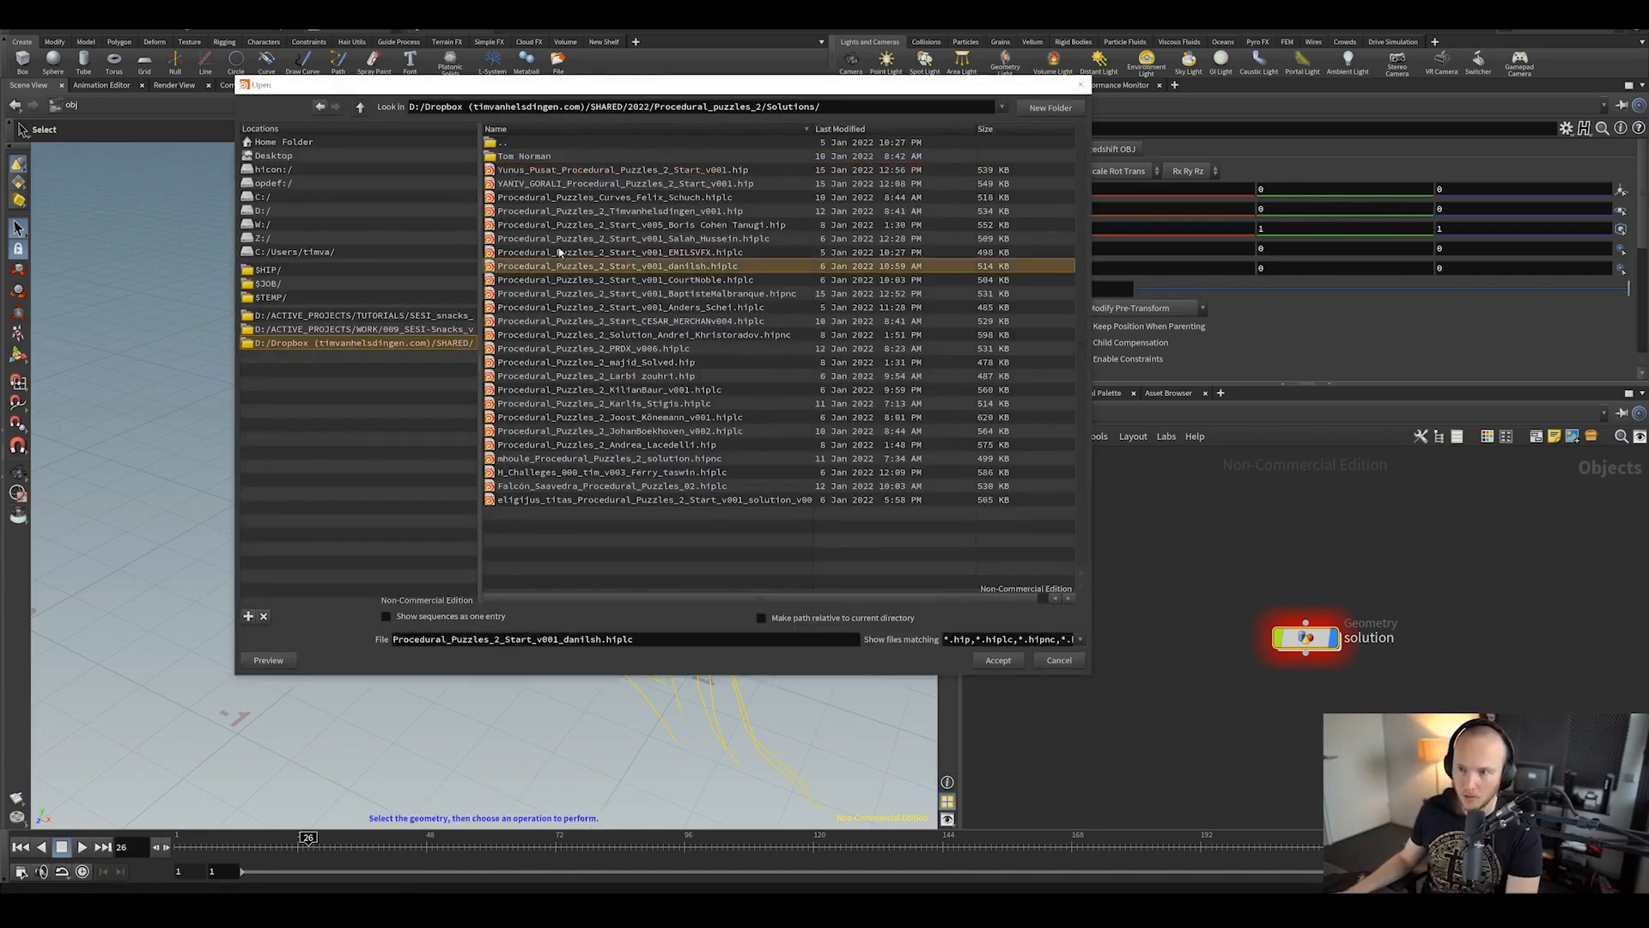
pyautogui.click(554, 170)
pyautogui.click(998, 660)
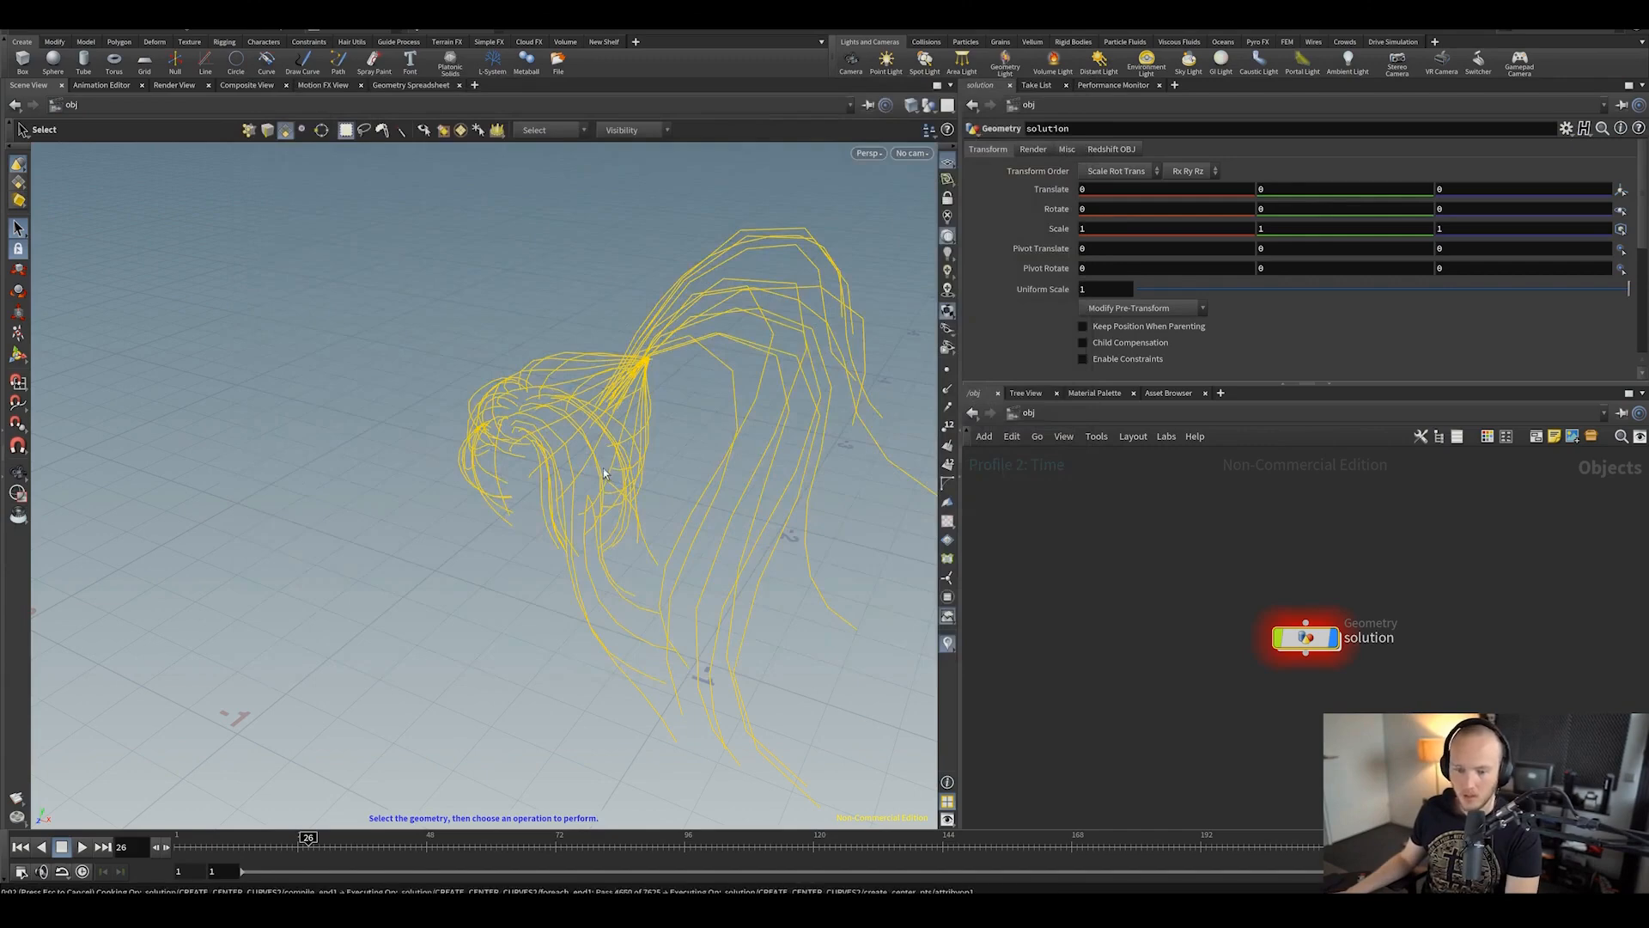
pyautogui.click(882, 529)
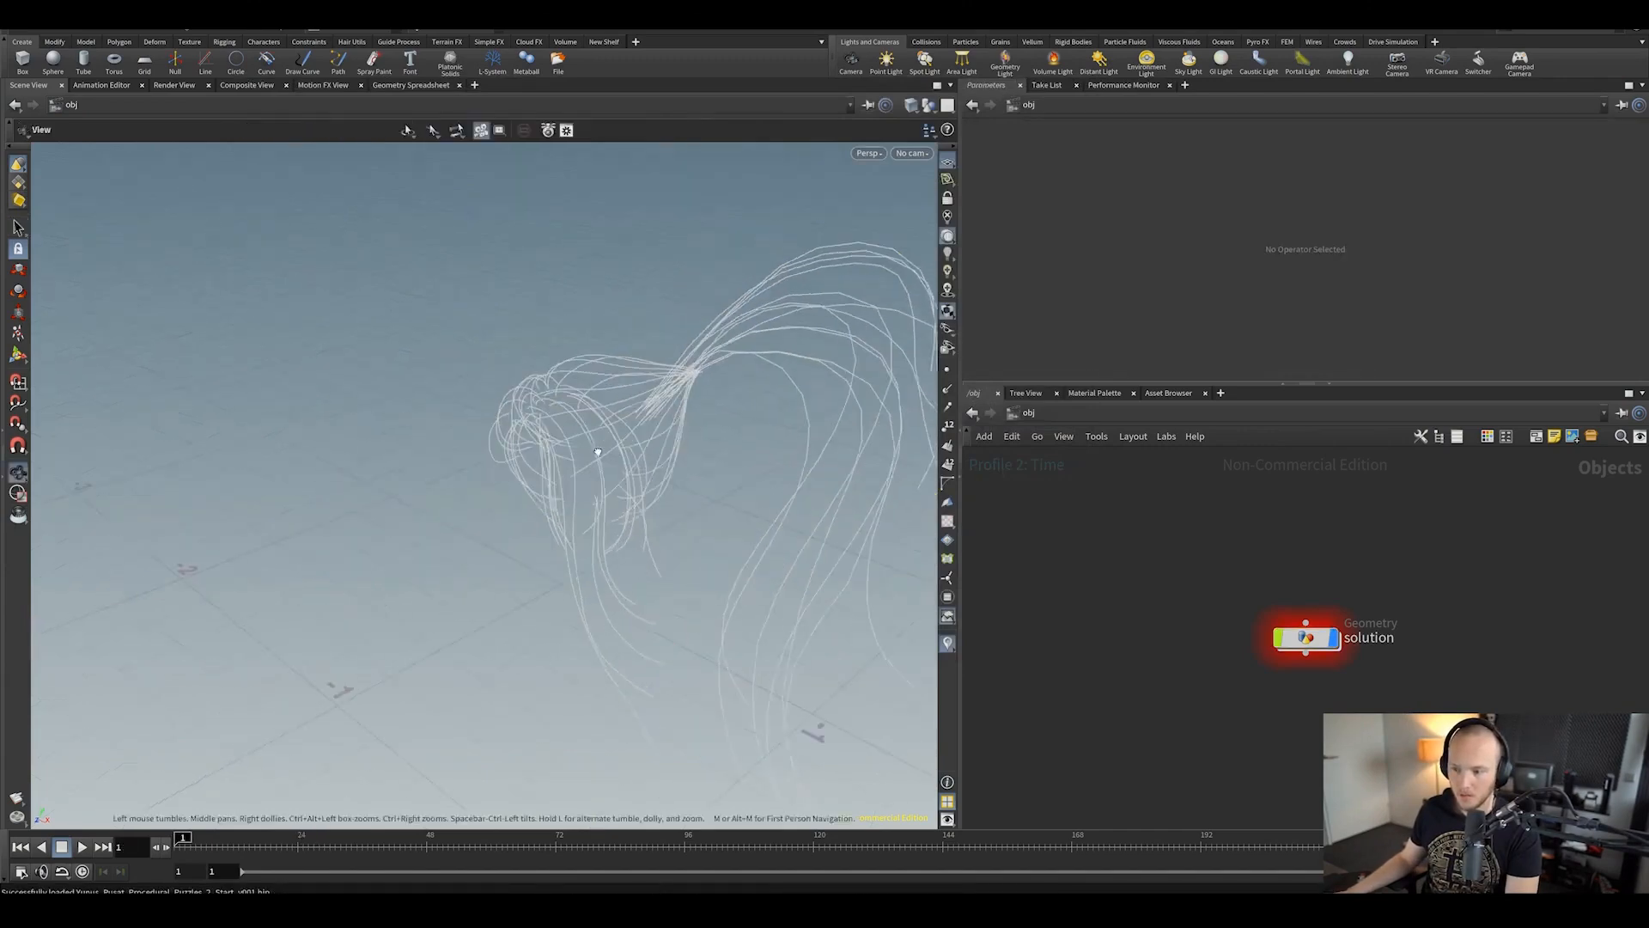
# Step: Enter the solution node and orbit around the grid of hair copies
pyautogui.doubleClick(1320, 643)
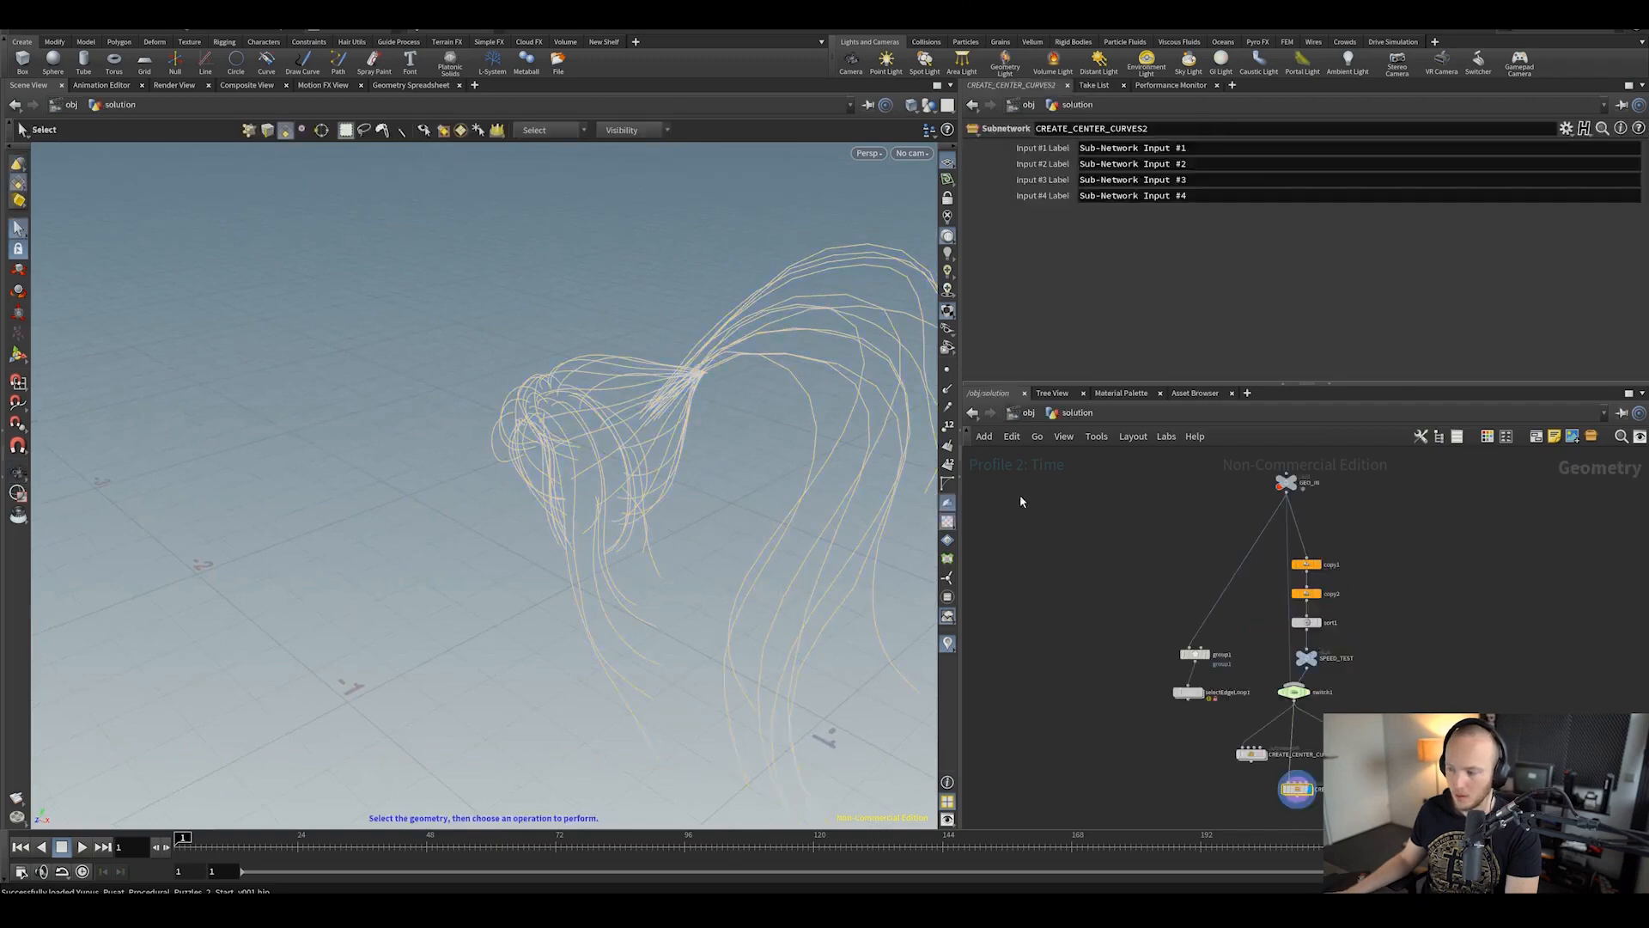
pyautogui.keyDown('alt'); pyautogui.moveTo(649, 451); pyautogui.dragTo(574, 425, button='middle'); pyautogui.keyUp('alt')
pyautogui.keyDown('alt'); pyautogui.moveTo(574, 426); pyautogui.dragTo(569, 451, button='right'); pyautogui.keyUp('alt')
pyautogui.moveTo(569, 452); pyautogui.dragTo(731, 428)
pyautogui.moveTo(730, 428); pyautogui.dragTo(534, 456, button='middle')
pyautogui.scroll(-5, 535, 457)
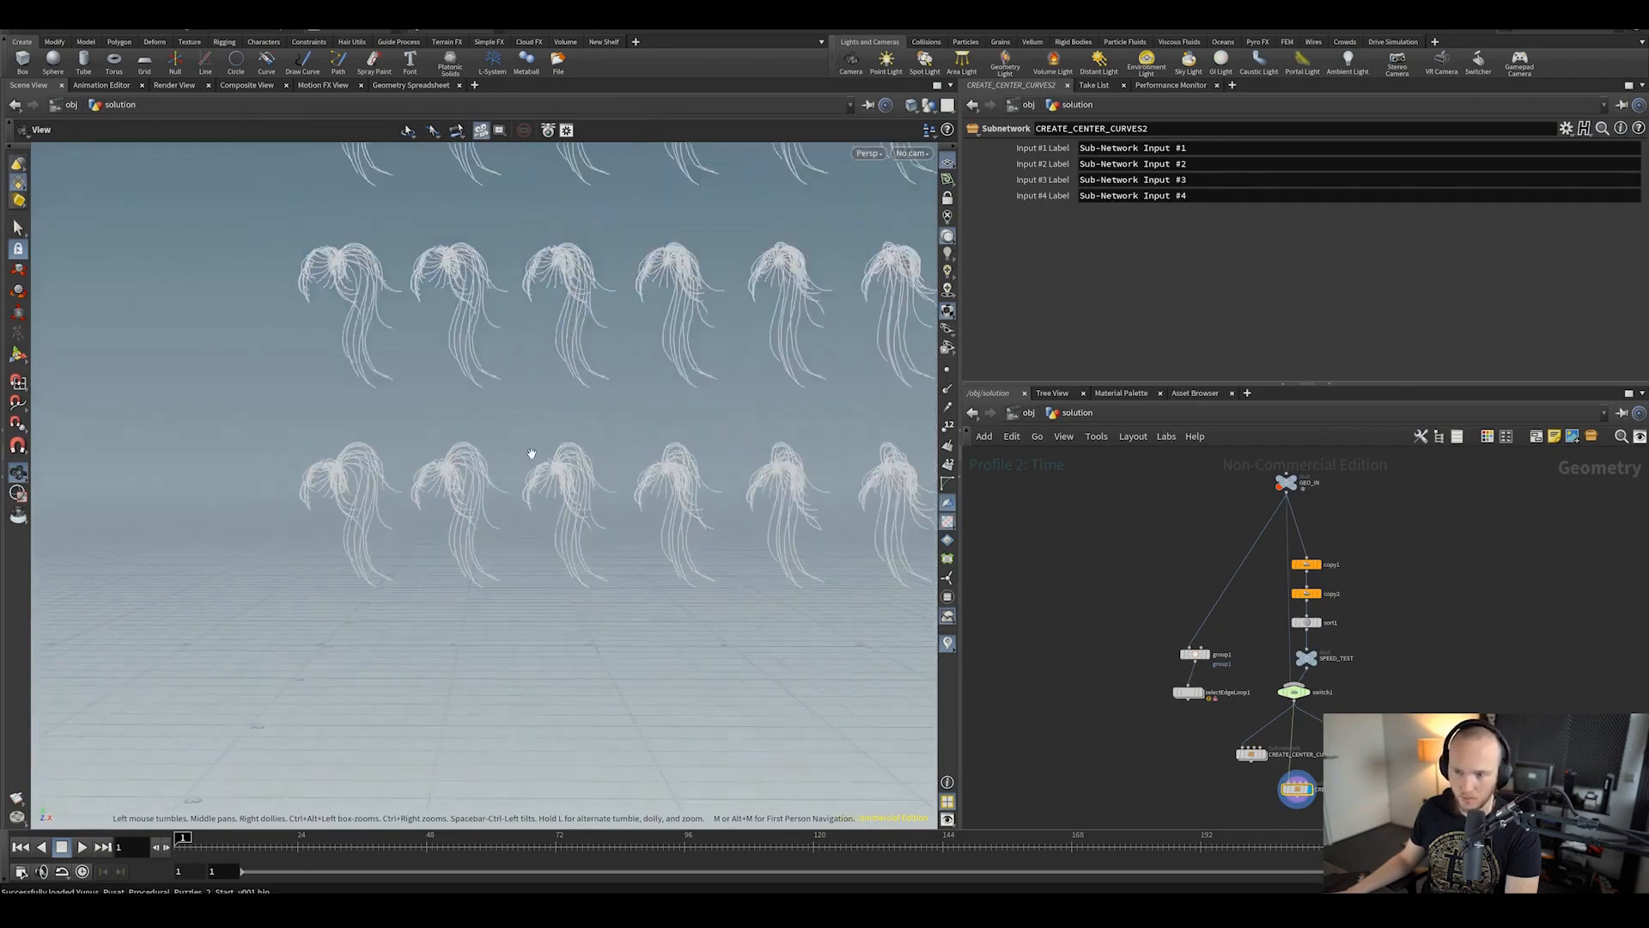
pyautogui.moveTo(607, 368); pyautogui.dragTo(507, 512, button='middle')
pyautogui.scroll(-5, 547, 456)
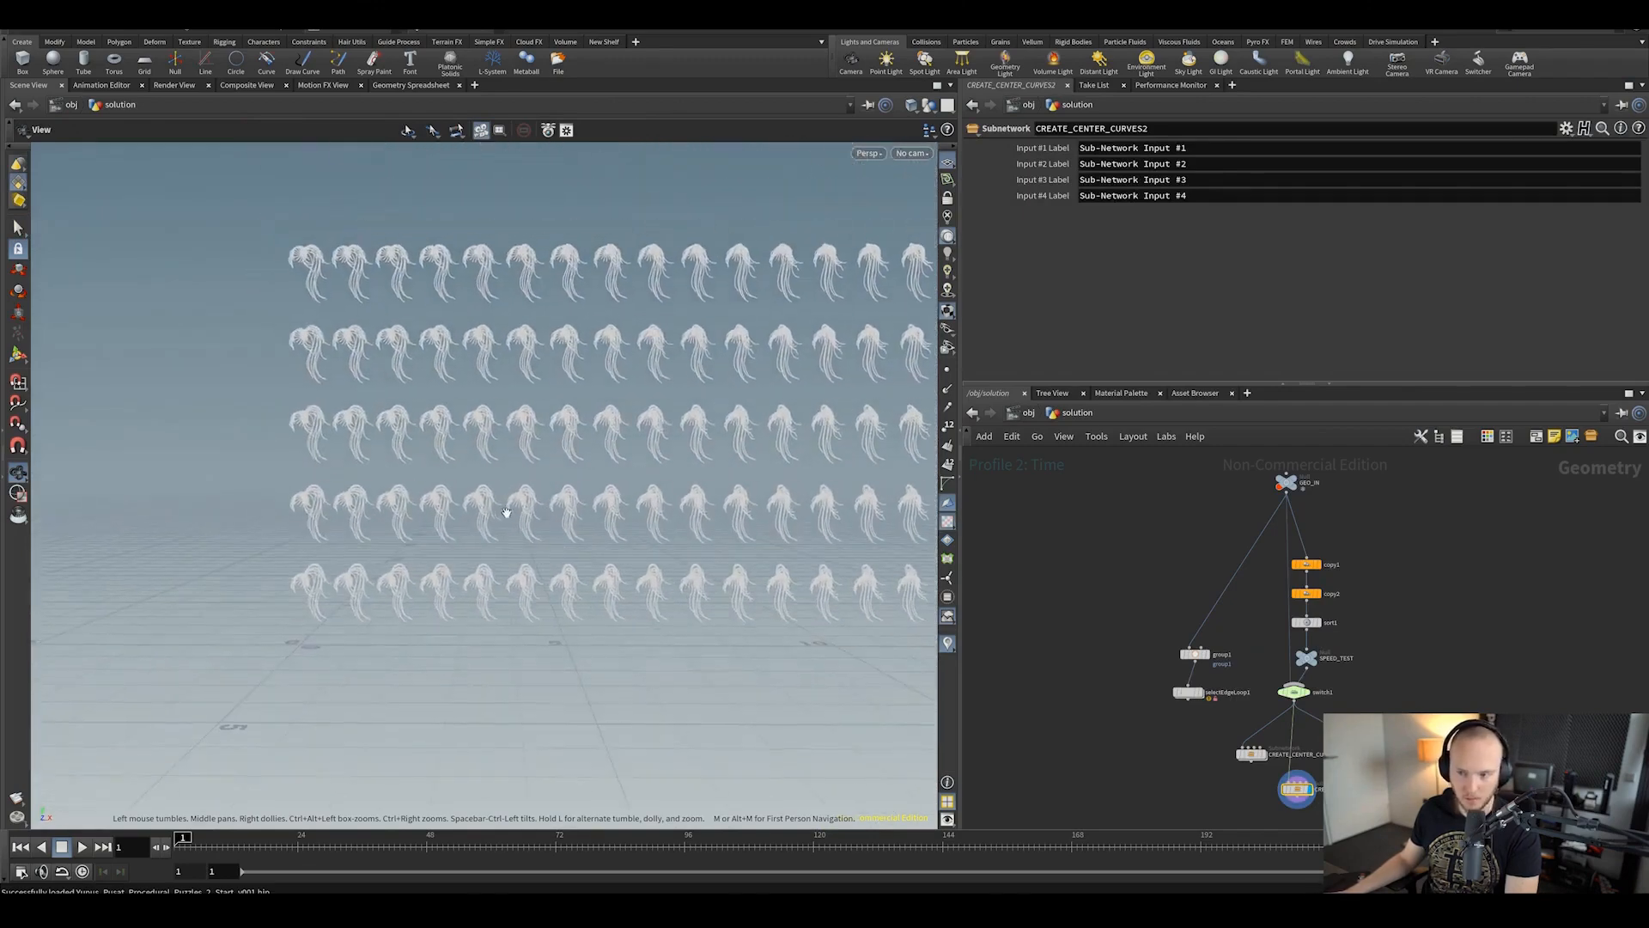
pyautogui.moveTo(1391, 698); pyautogui.dragTo(1378, 611, button='middle')
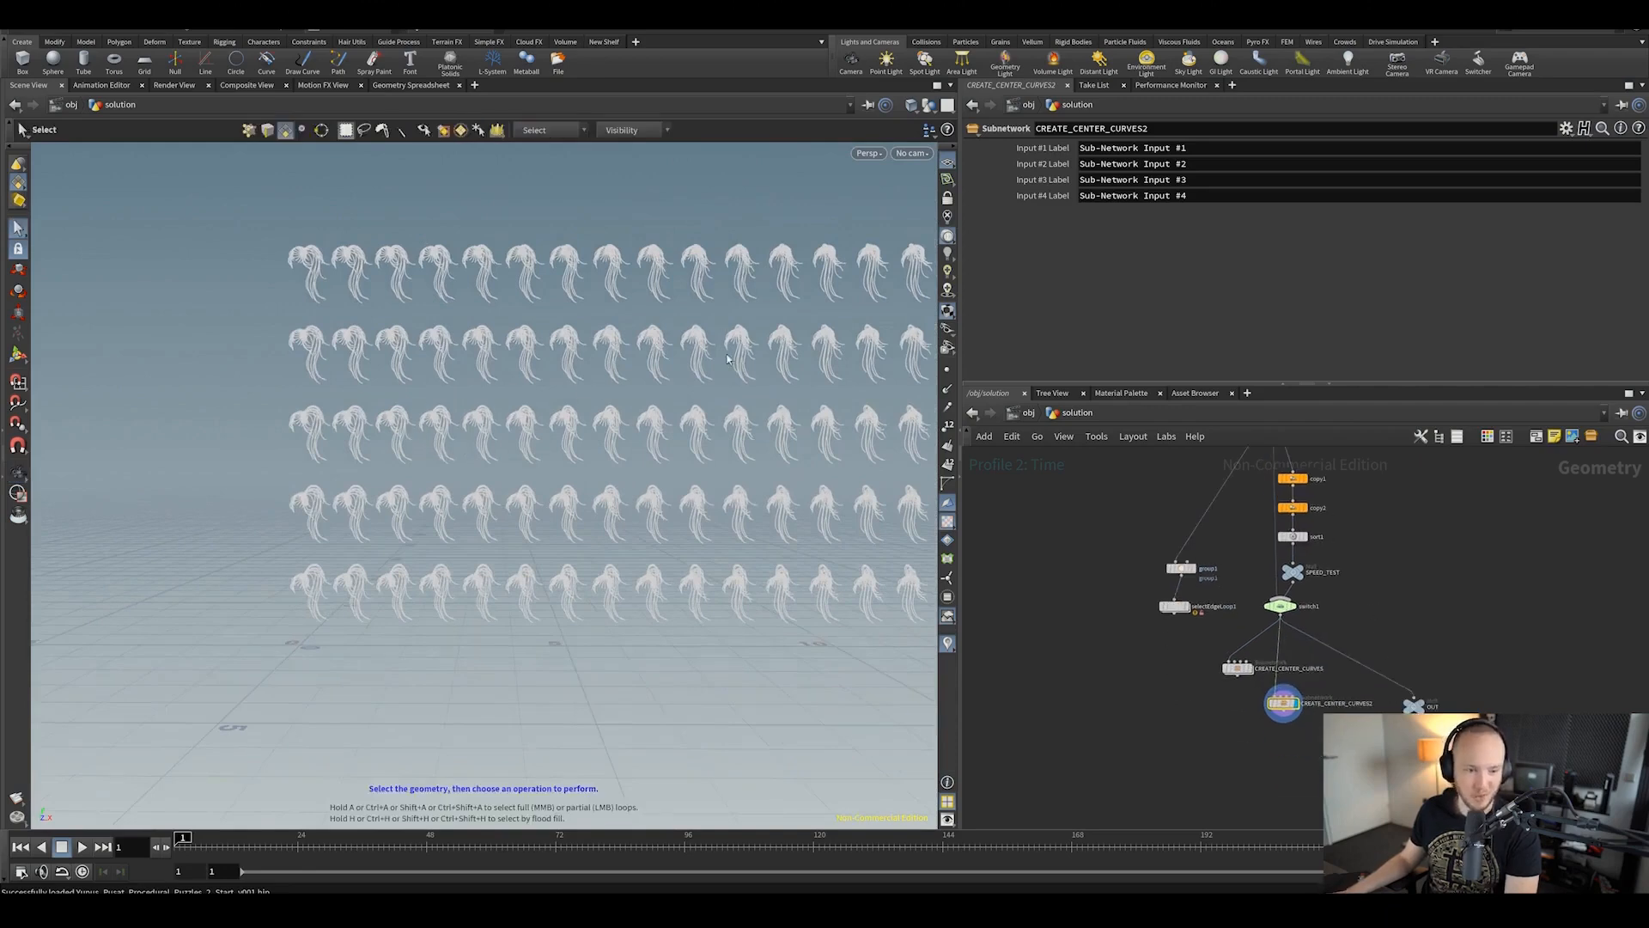
pyautogui.scroll(3, 1309, 721)
# Step: Read create_center_pts' VEX code inside CREATE_CENTER_CURVES2, then return up
pyautogui.doubleClick(1259, 693)
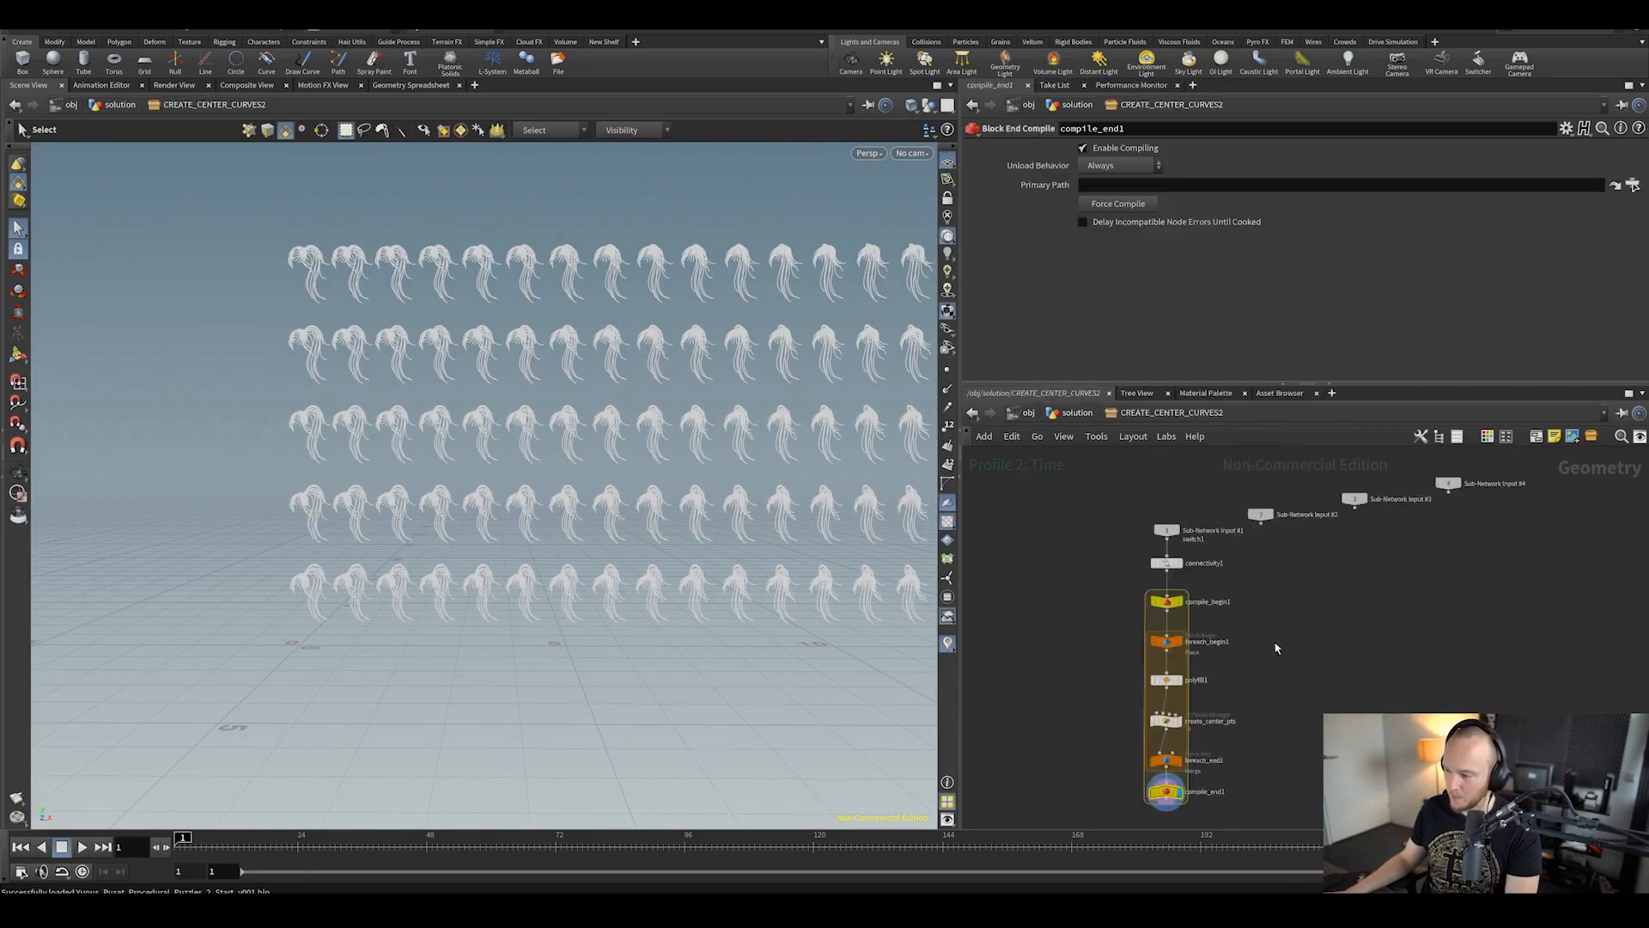
pyautogui.scroll(3, 1276, 649)
pyautogui.click(1111, 683)
pyautogui.scroll(-7, 1182, 298)
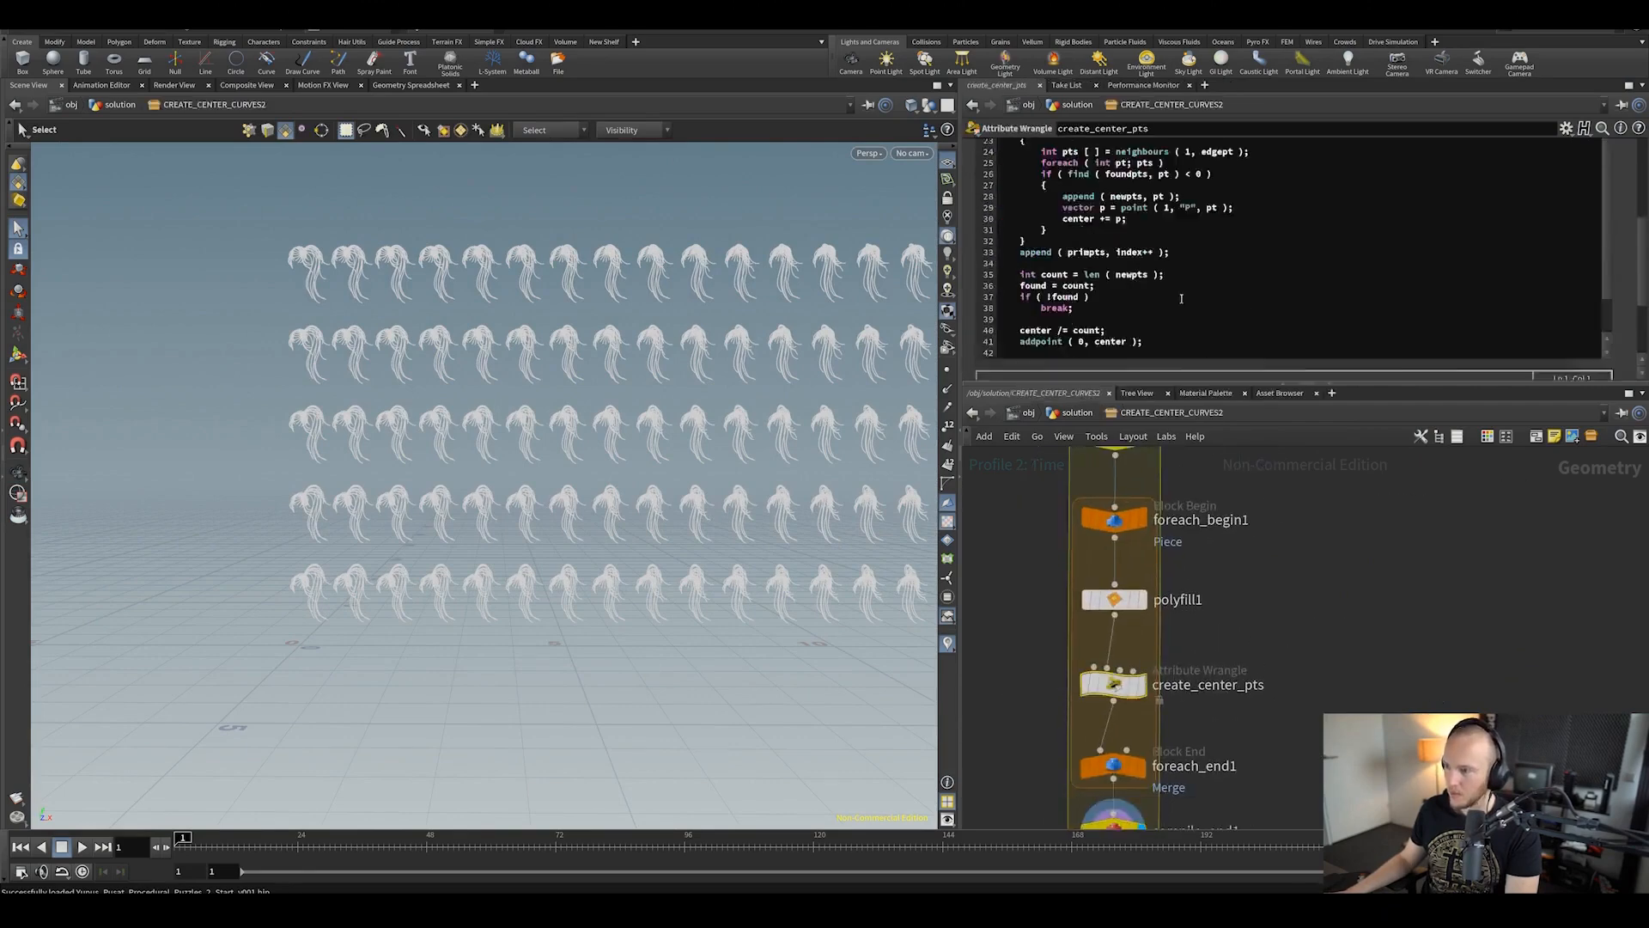
pyautogui.scroll(7, 1182, 298)
pyautogui.scroll(-2, 1240, 567)
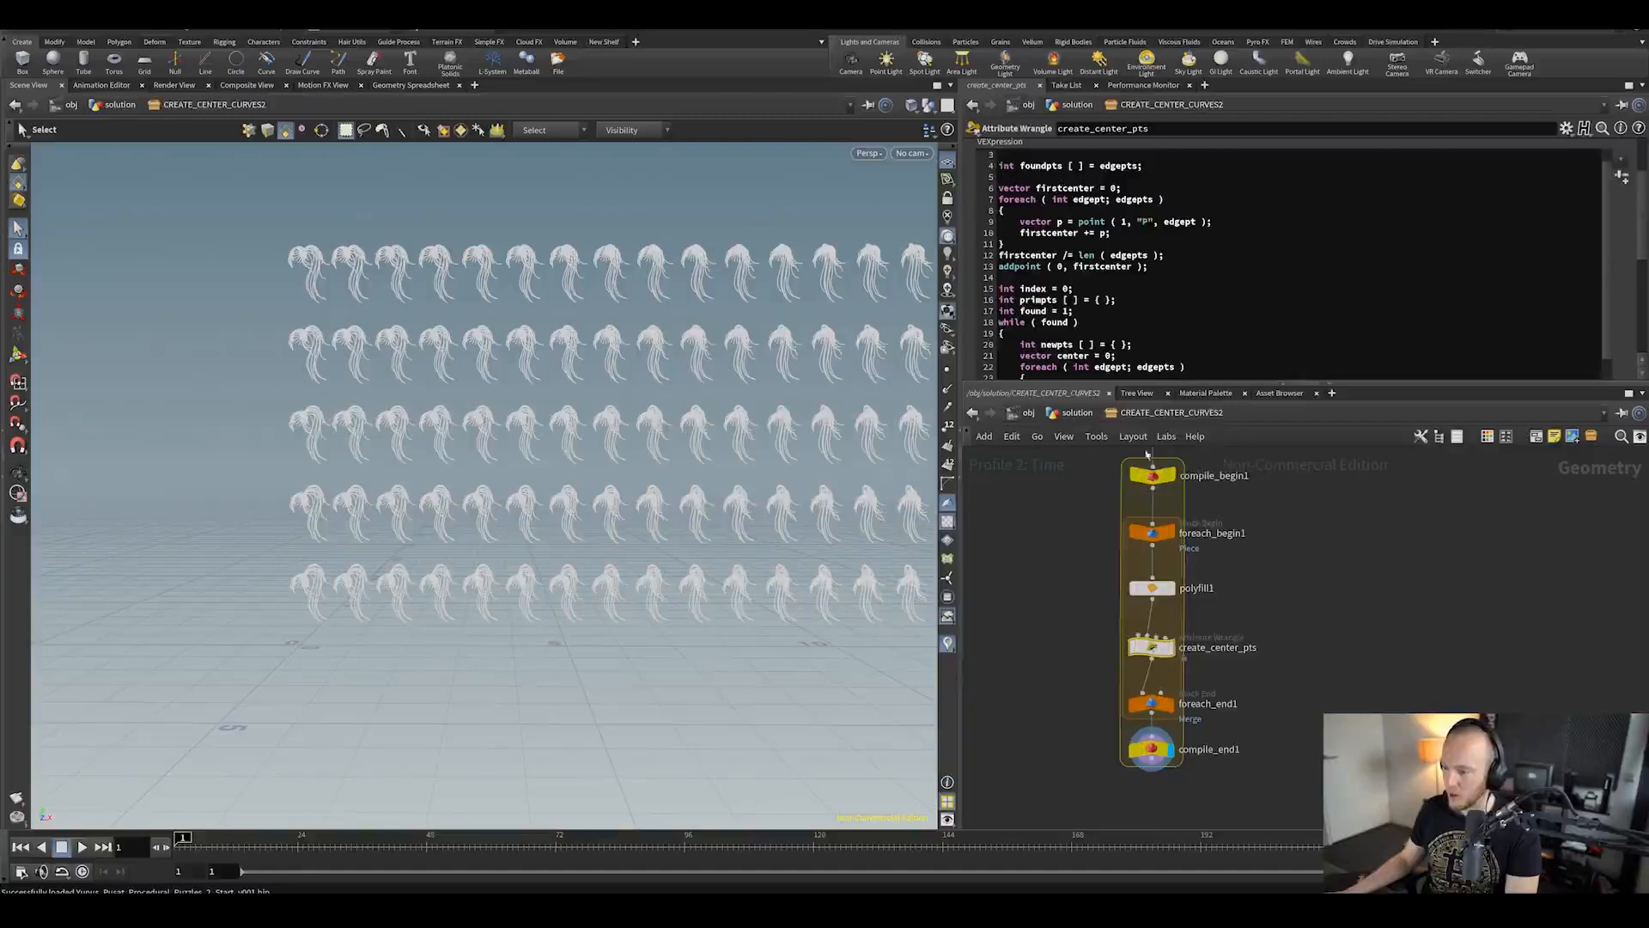
pyautogui.press('i')
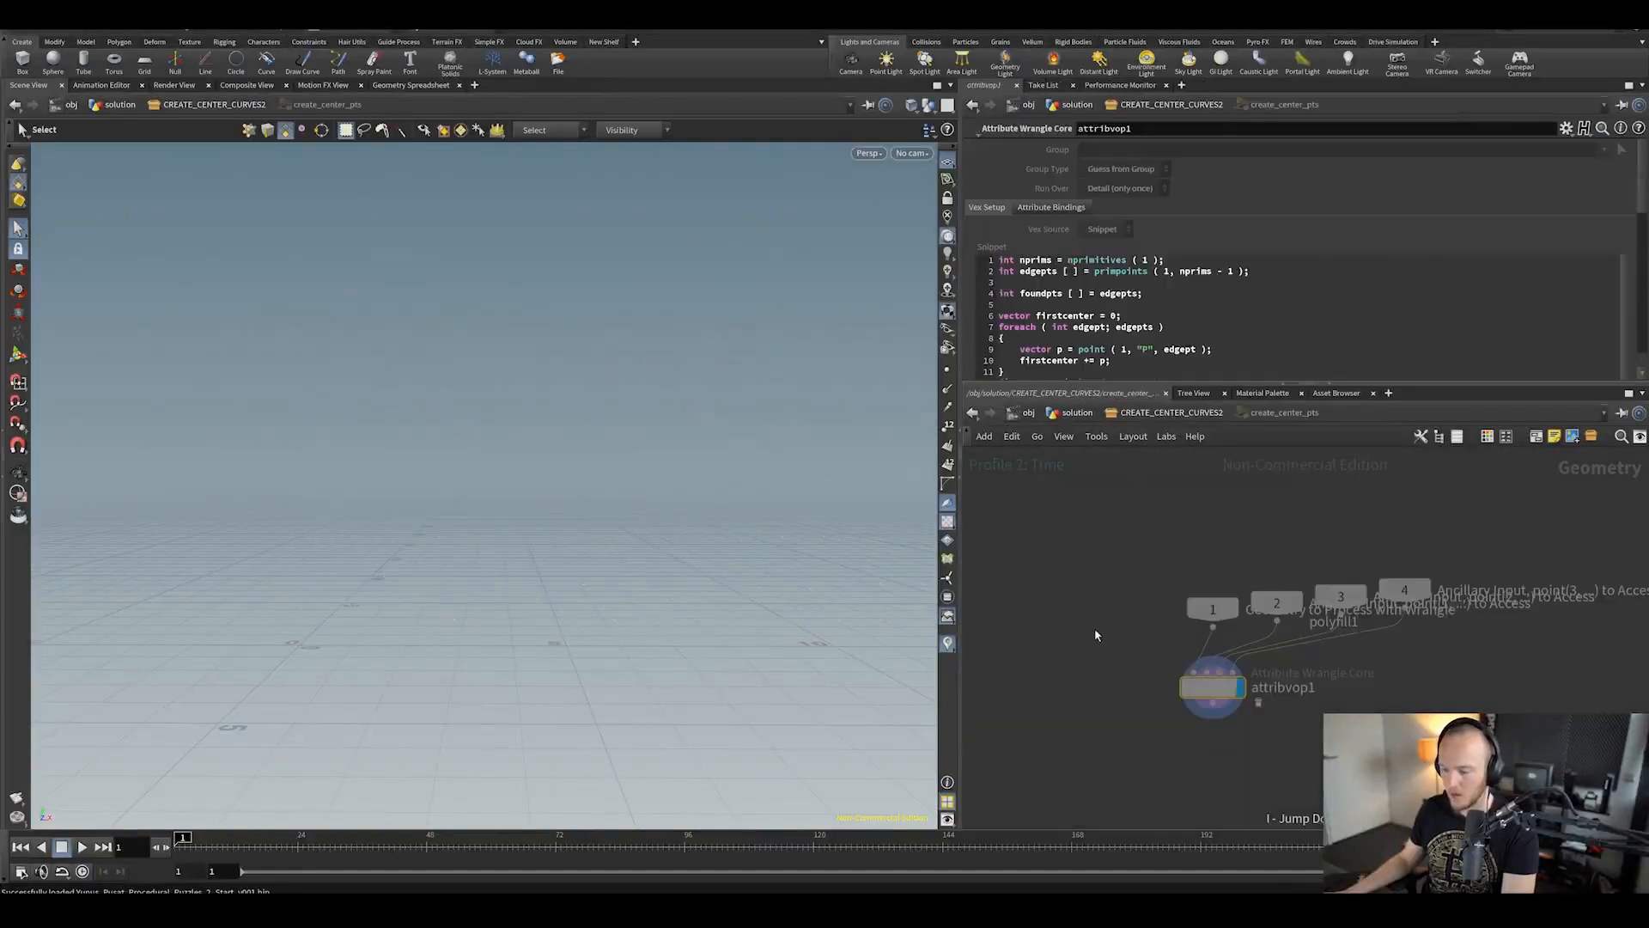
pyautogui.press('u')
pyautogui.press('u')
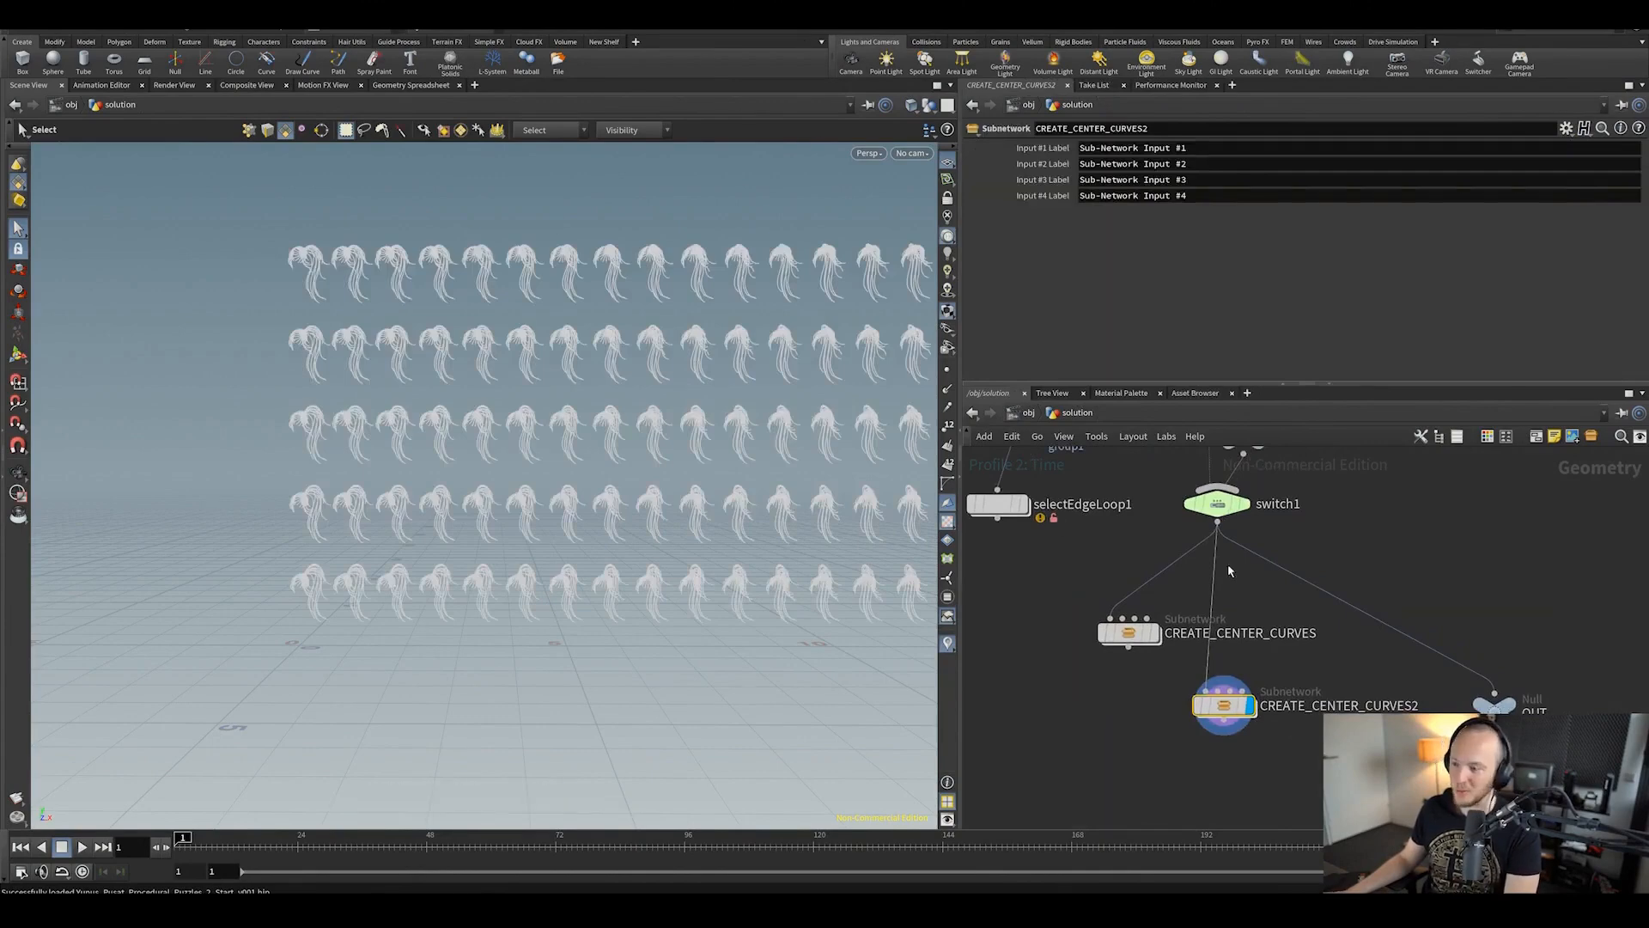
# Step: Add a VDB from Polygons node (vdbf) below switch1 and view its blocky result
pyautogui.moveTo(1237, 524); pyautogui.dragTo(1229, 556, button='middle')
pyautogui.click(1233, 537)
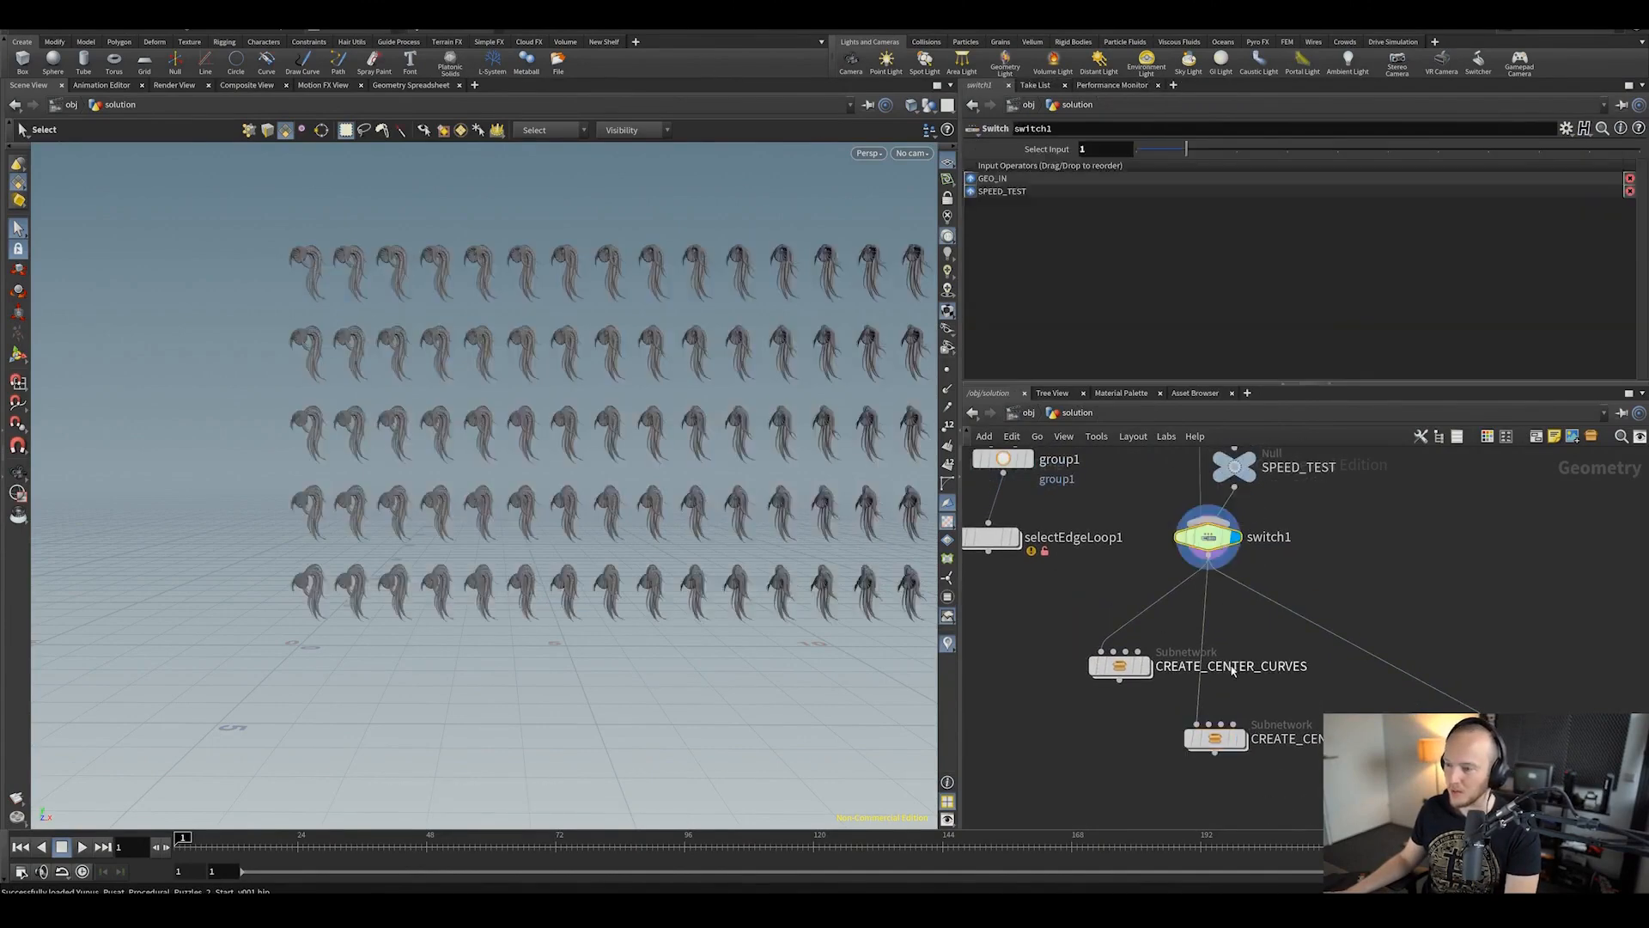
pyautogui.press('Tab')
pyautogui.write('vdbf')
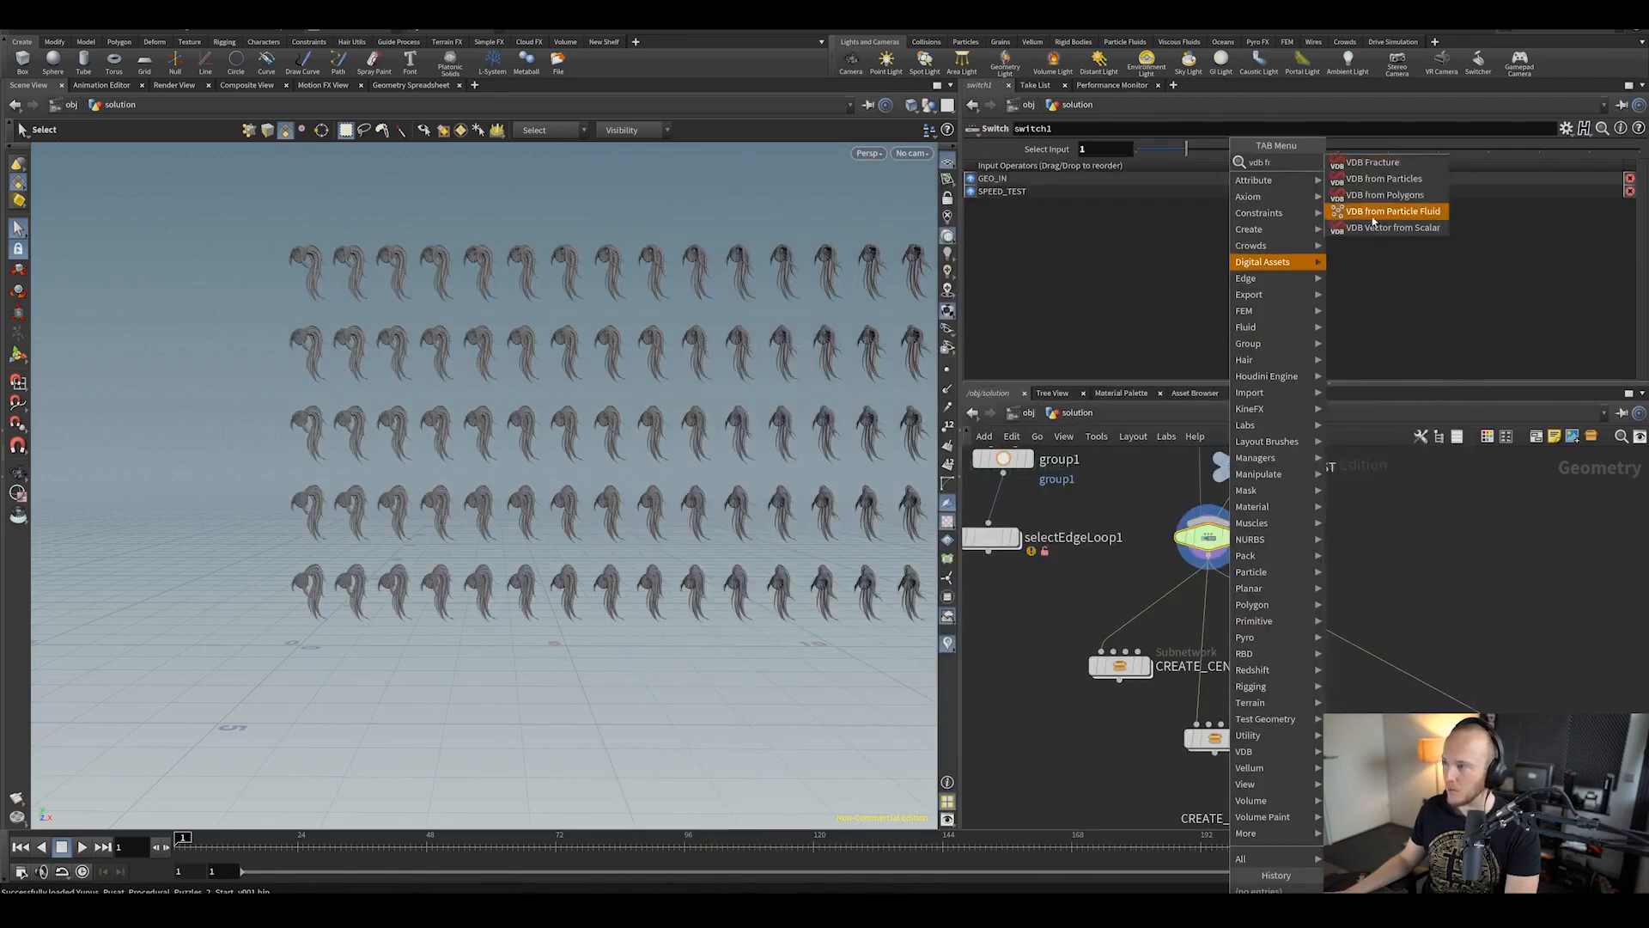
pyautogui.click(1373, 197)
pyautogui.click(1207, 643)
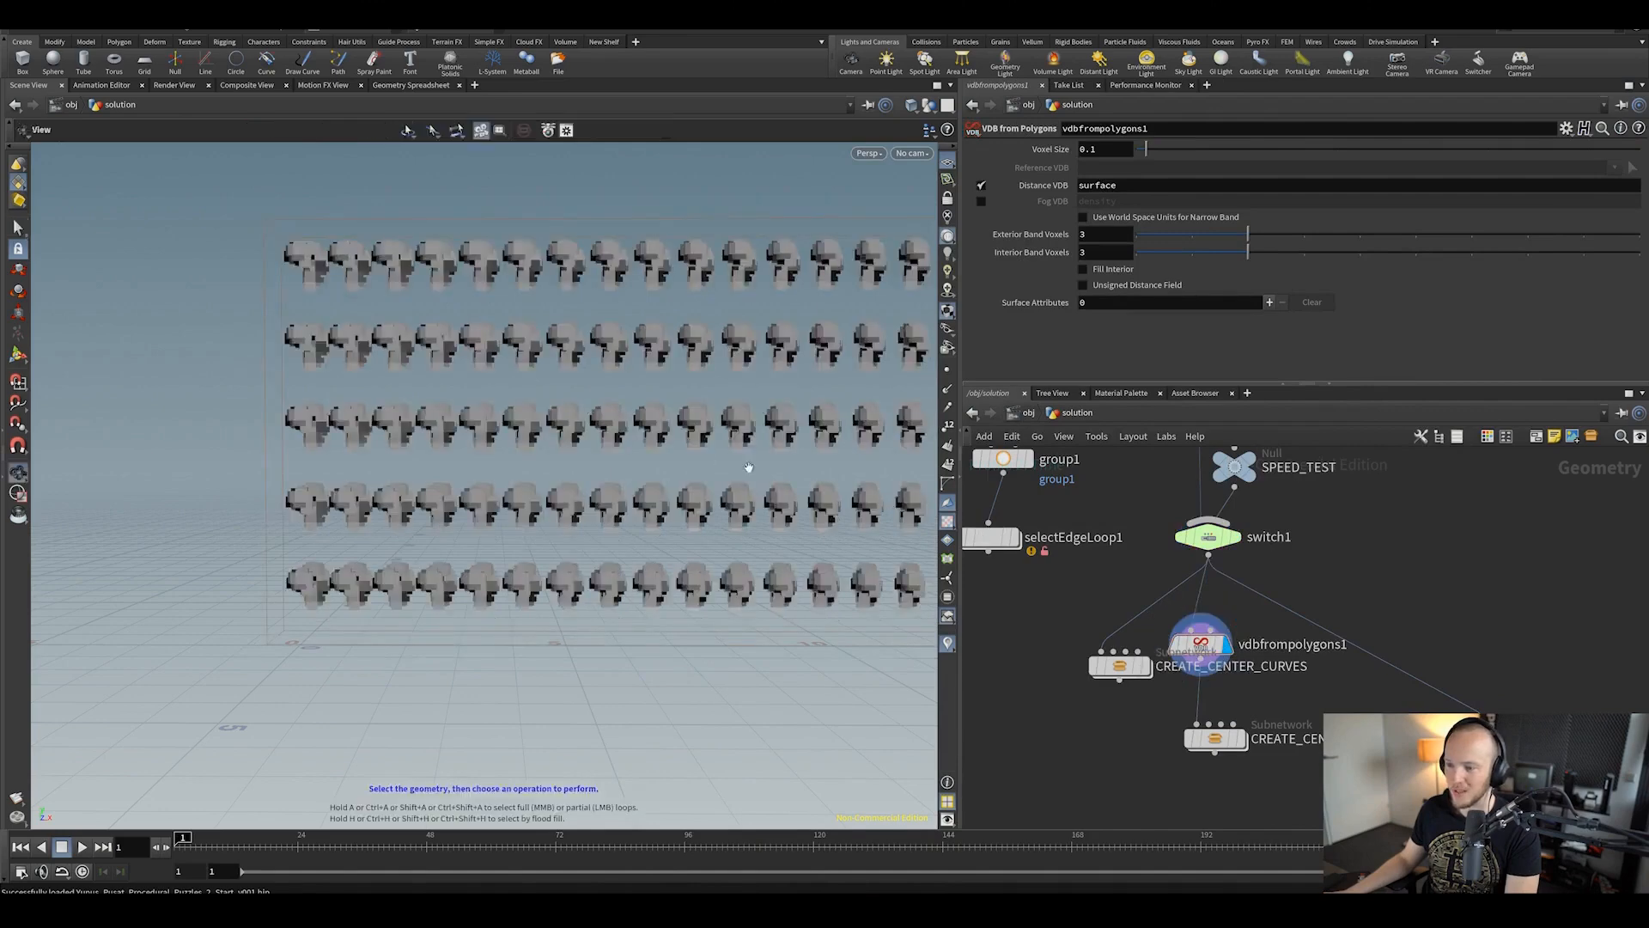
pyautogui.keyDown('alt'); pyautogui.moveTo(747, 467); pyautogui.dragTo(838, 483); pyautogui.keyUp('alt')
# Step: Bypass the VDB node to restore the hair curves, then show the Performance Monitor
pyautogui.click(1169, 613)
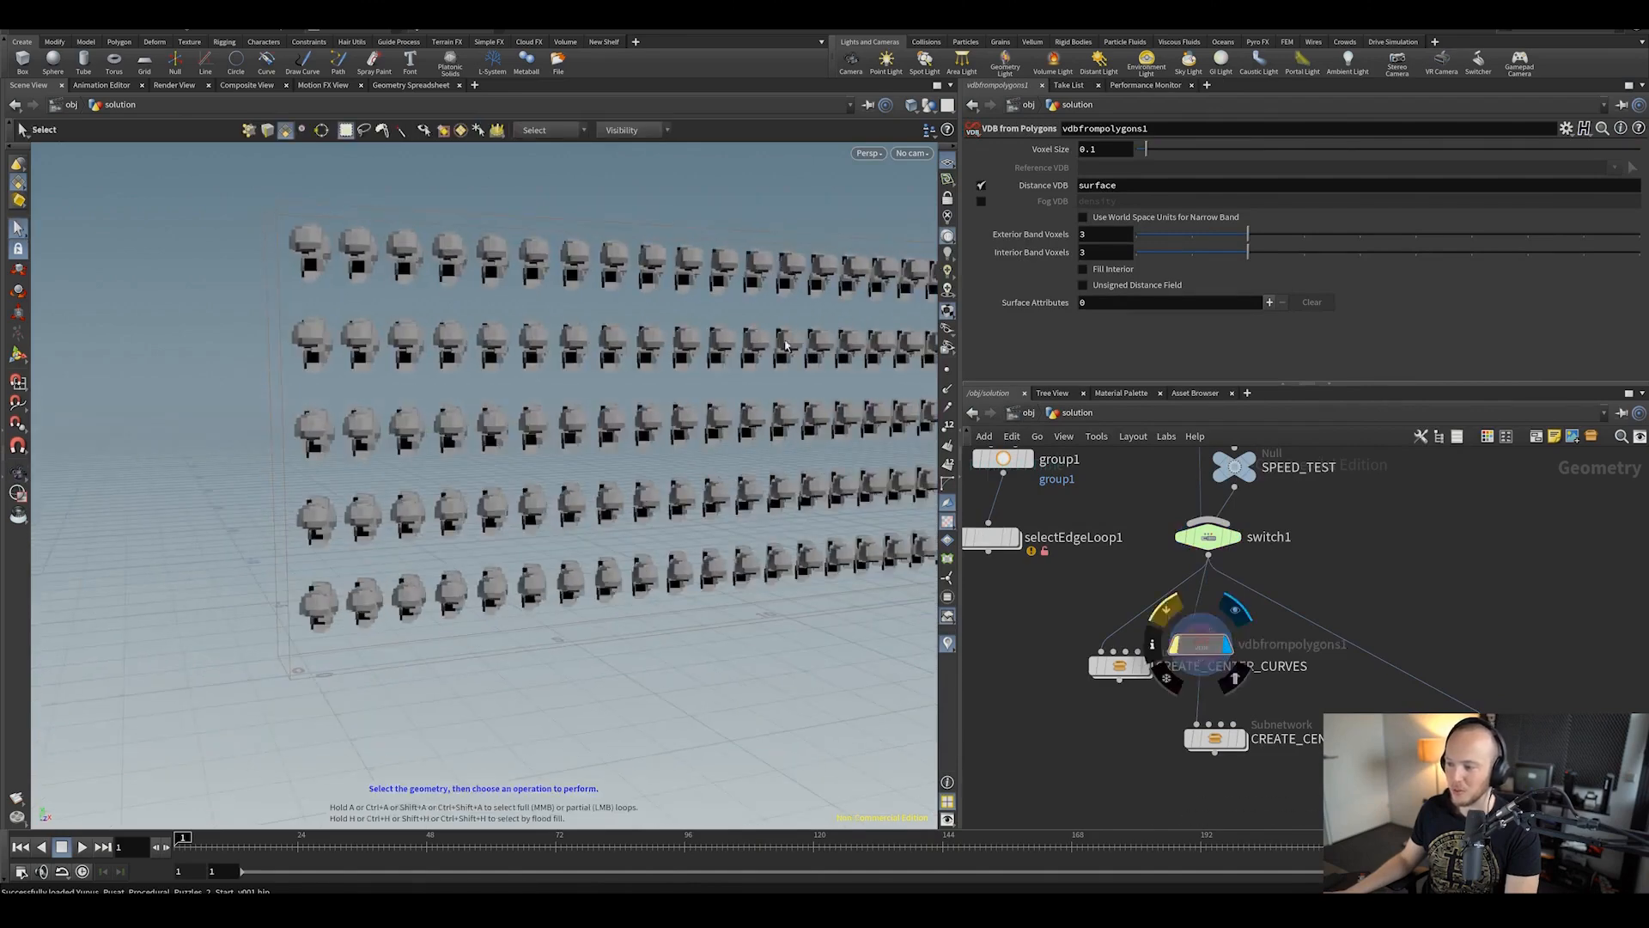
pyautogui.keyDown('alt'); pyautogui.moveTo(533, 402); pyautogui.dragTo(526, 455); pyautogui.keyUp('alt')
pyautogui.keyDown('alt'); pyautogui.moveTo(733, 435); pyautogui.dragTo(578, 386); pyautogui.keyUp('alt')
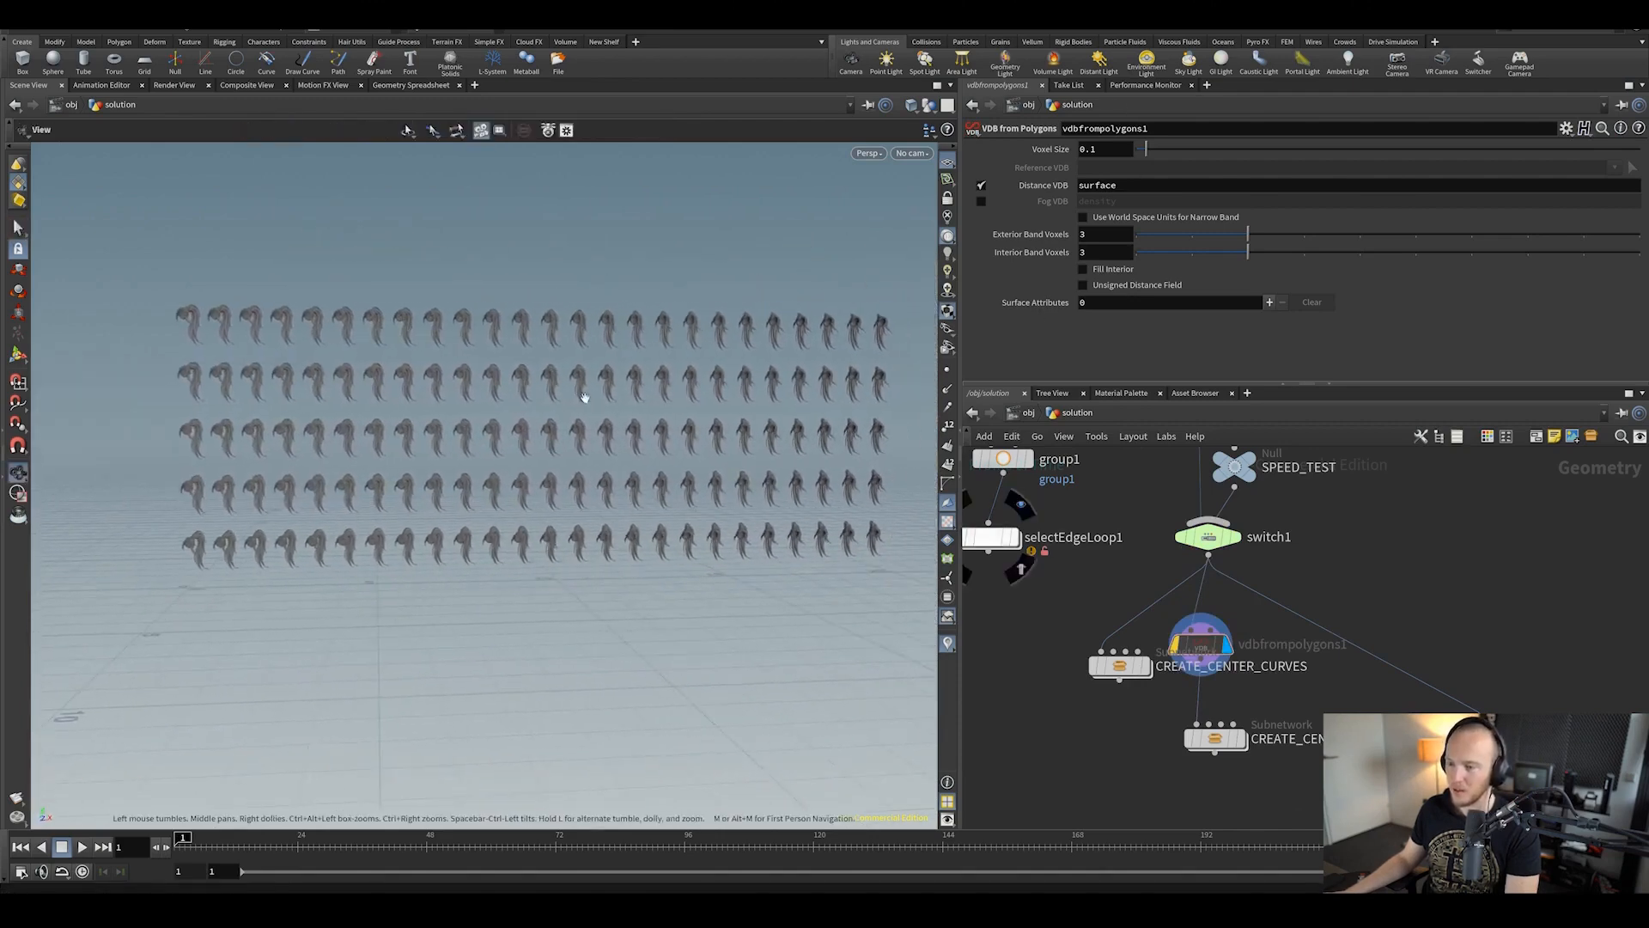
pyautogui.click(1128, 89)
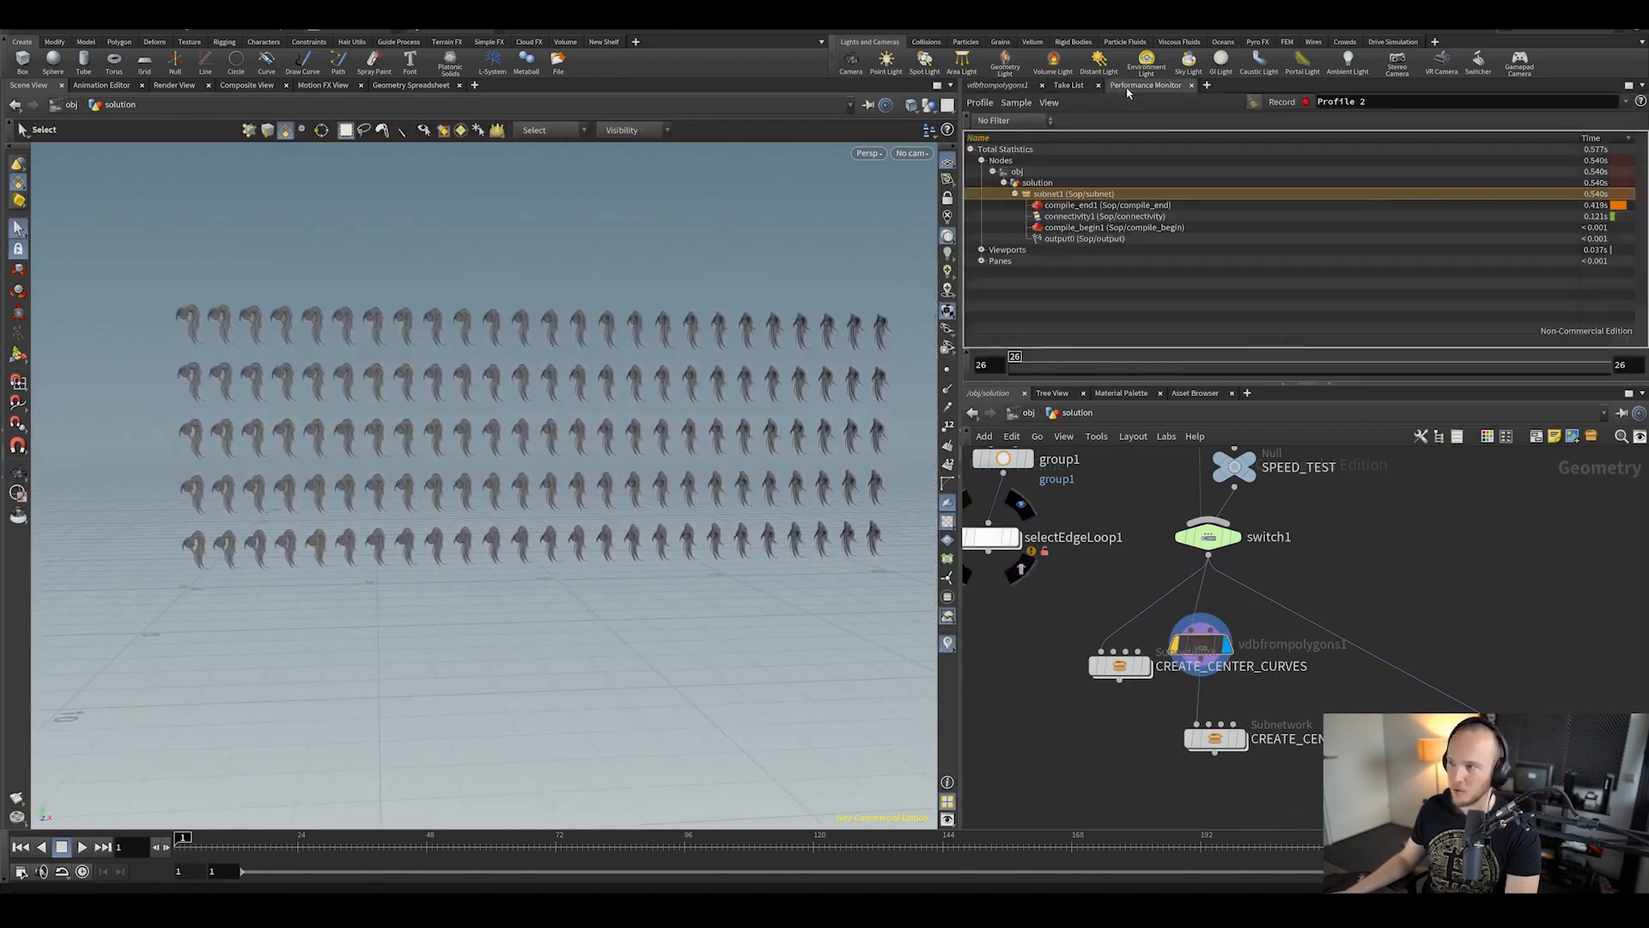
# Step: Profile CREATE_CENTER_CURVES2 at 1.312s and check the Excel timing sheet
pyautogui.click(1279, 108)
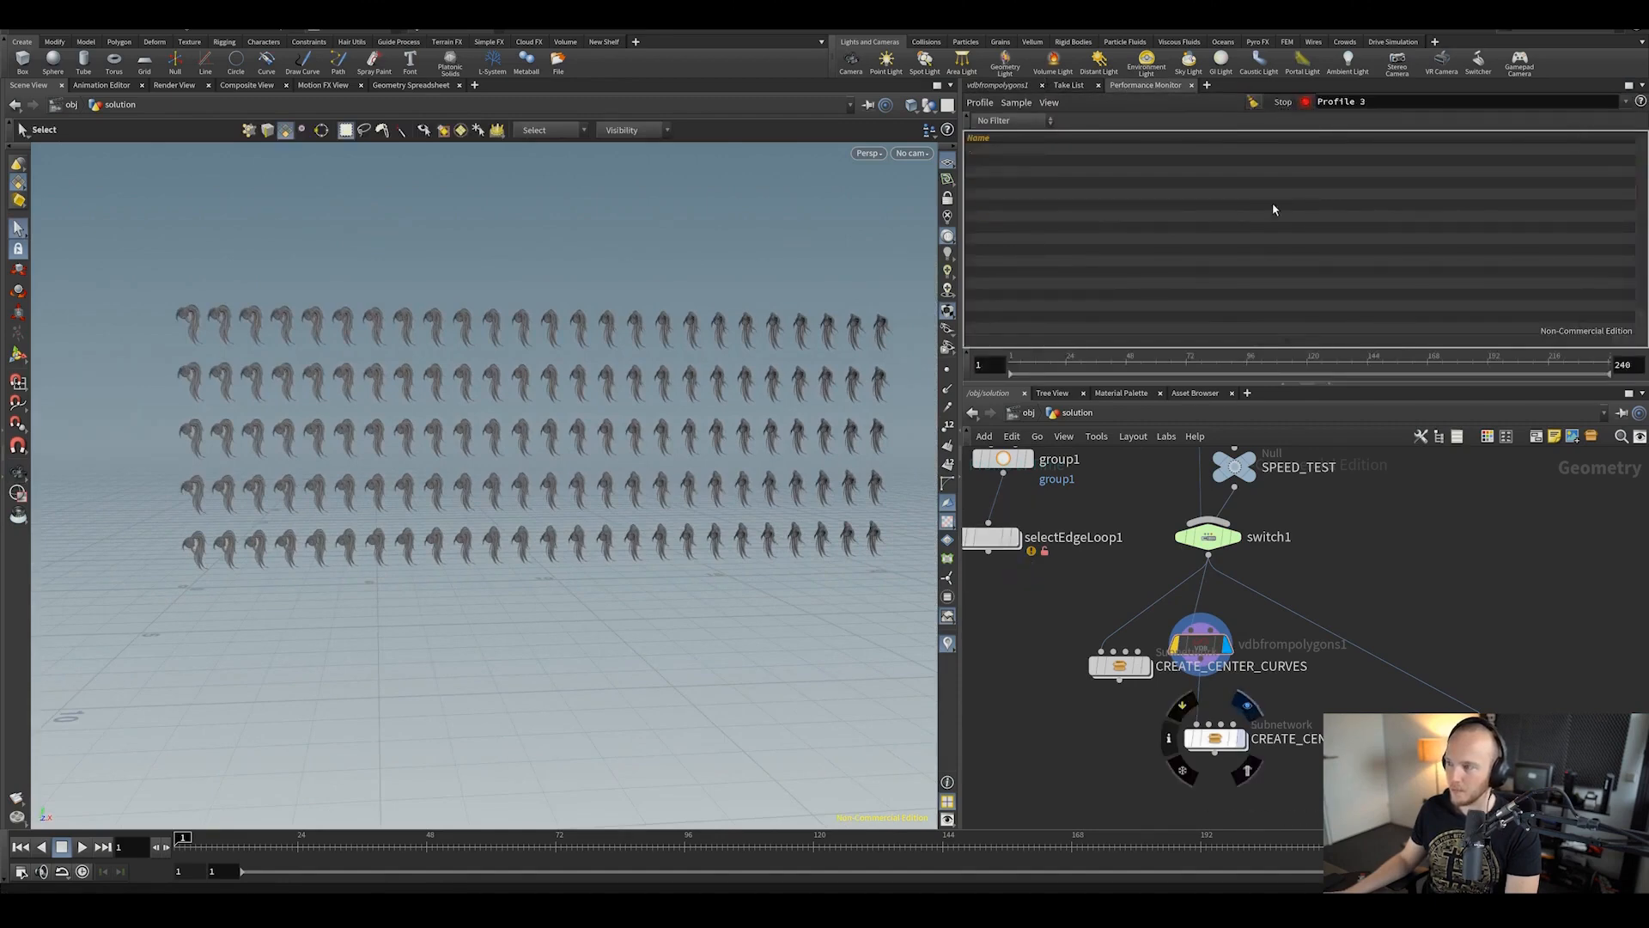
pyautogui.click(1300, 101)
pyautogui.click(1300, 102)
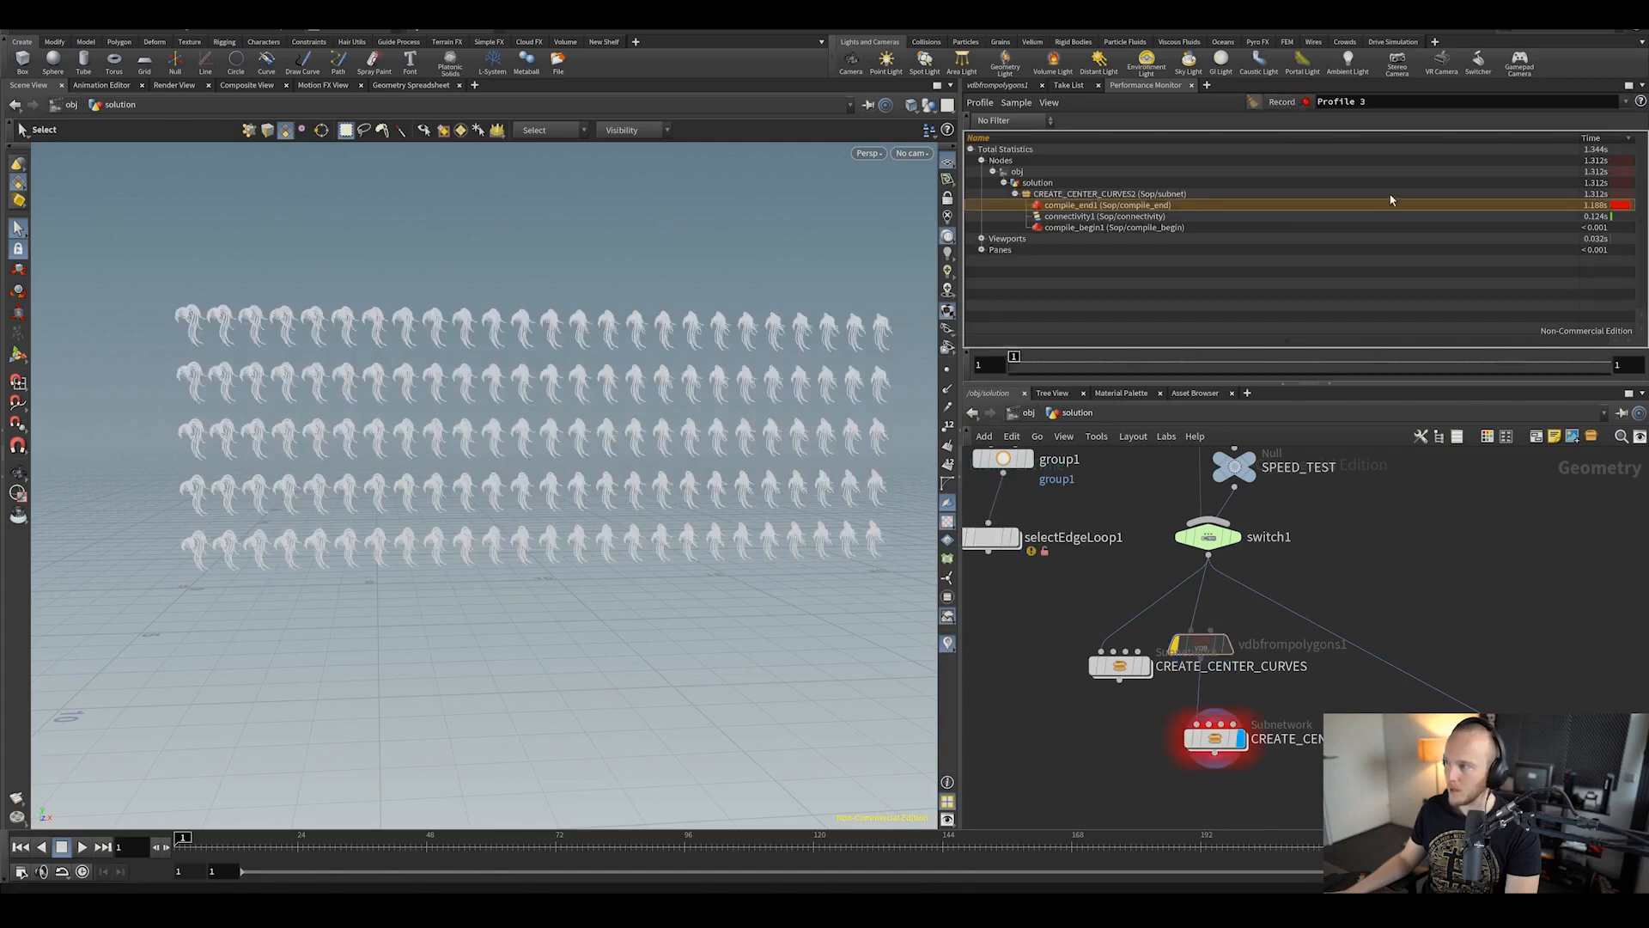
pyautogui.click(1099, 195)
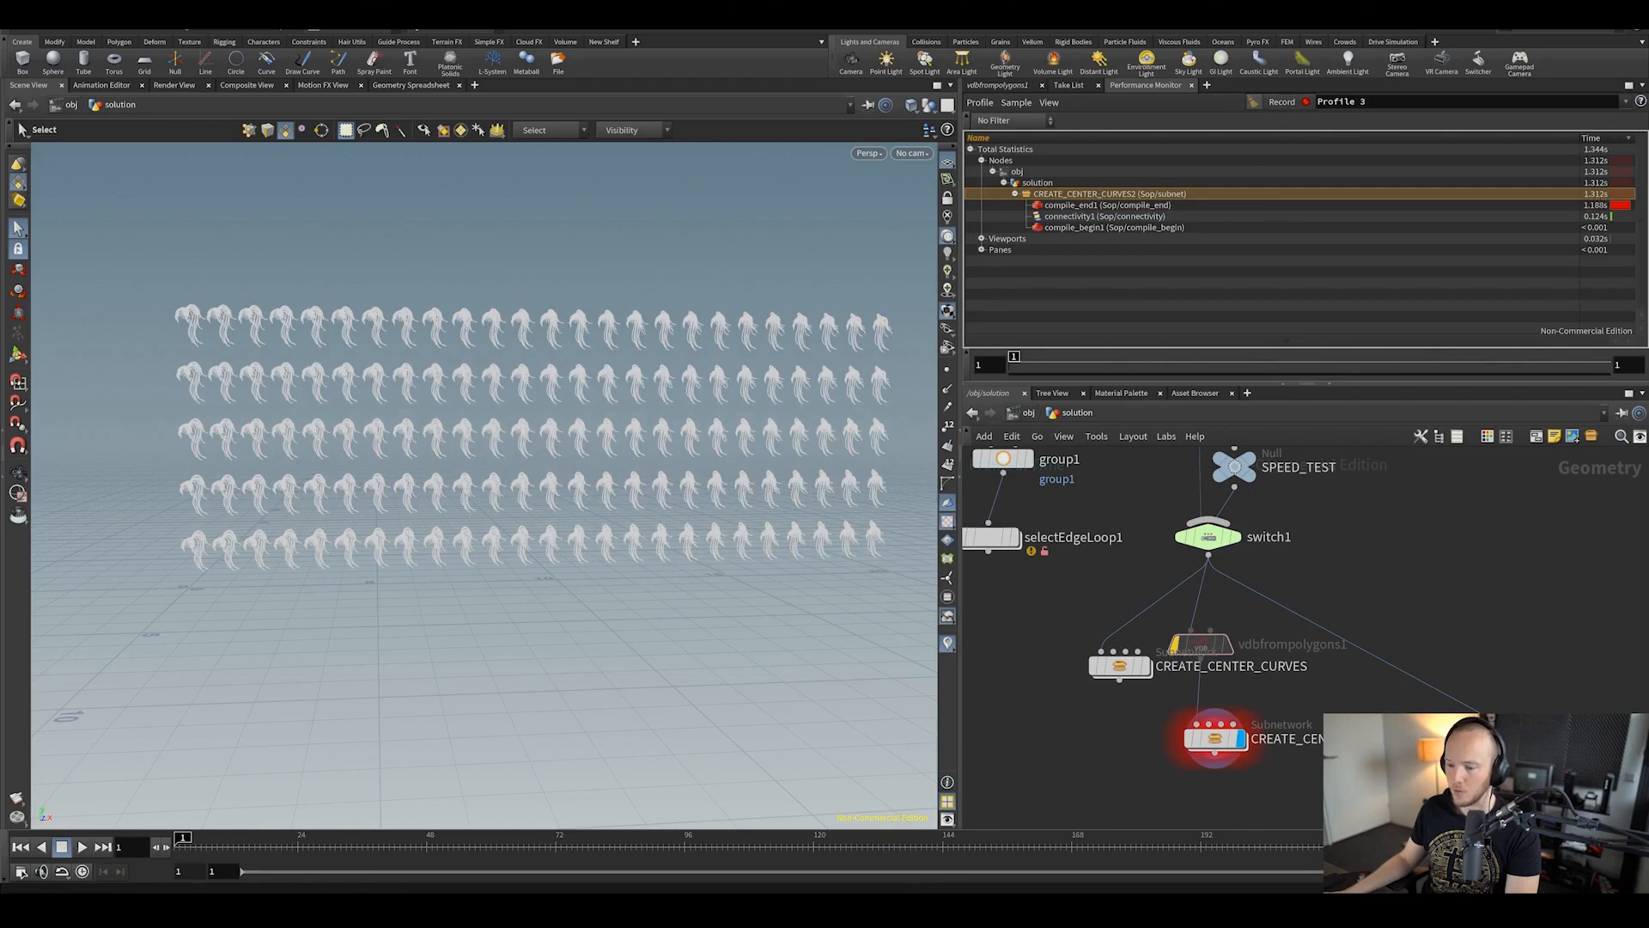
pyautogui.hotkey('alt', 'Tab')
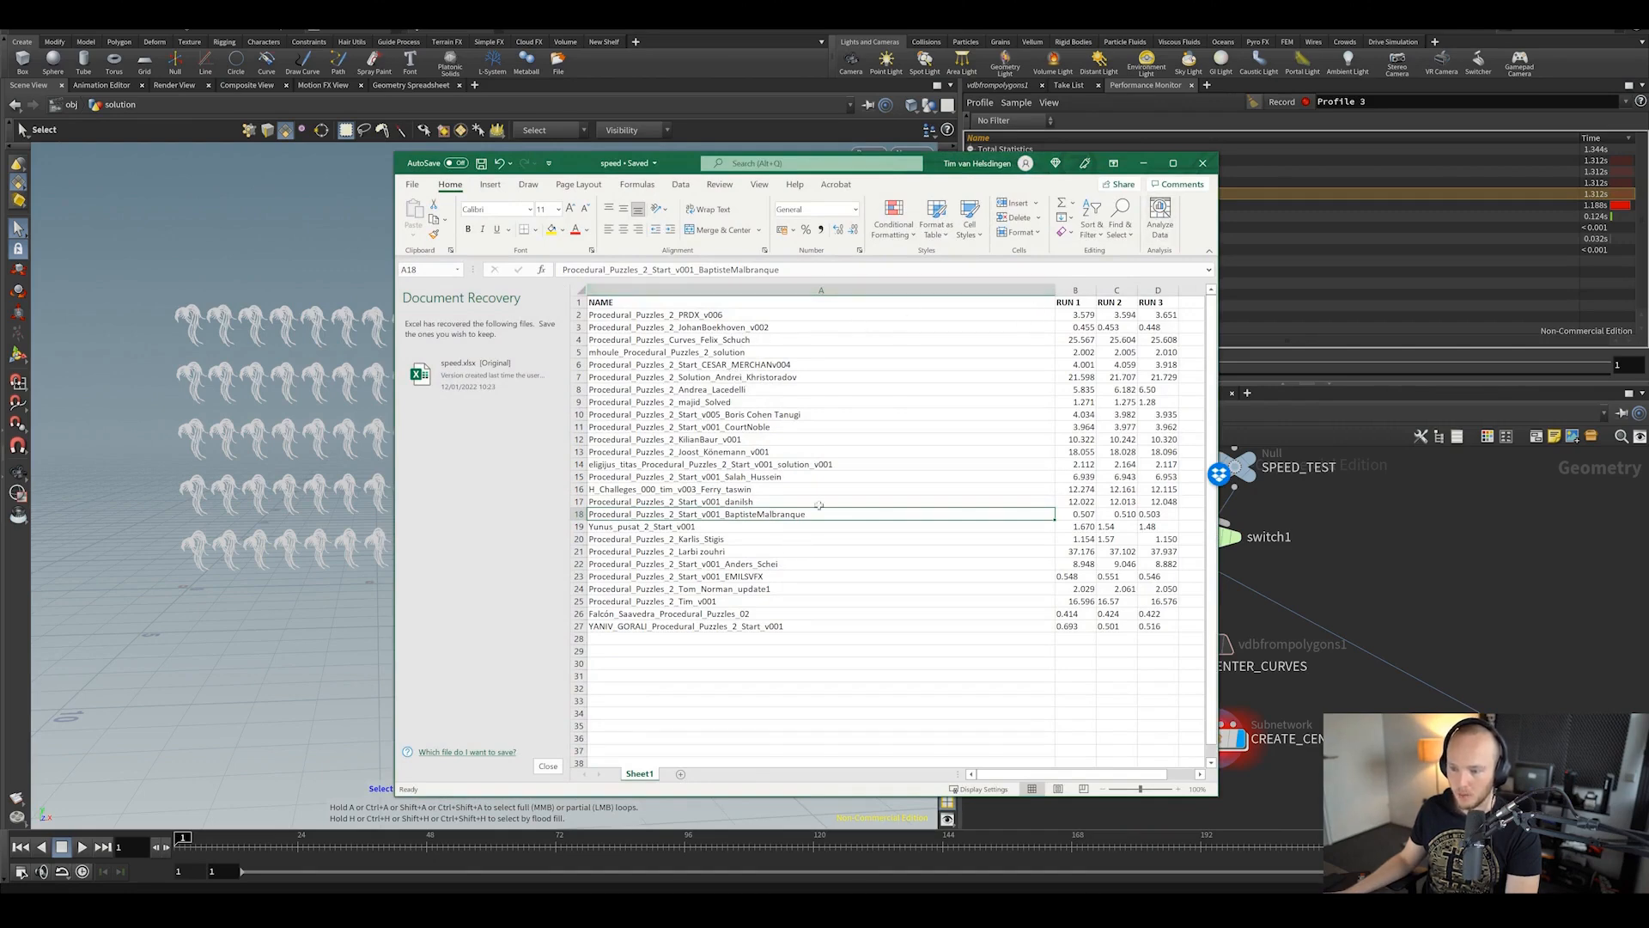
pyautogui.hotkey('alt', 'Tab')
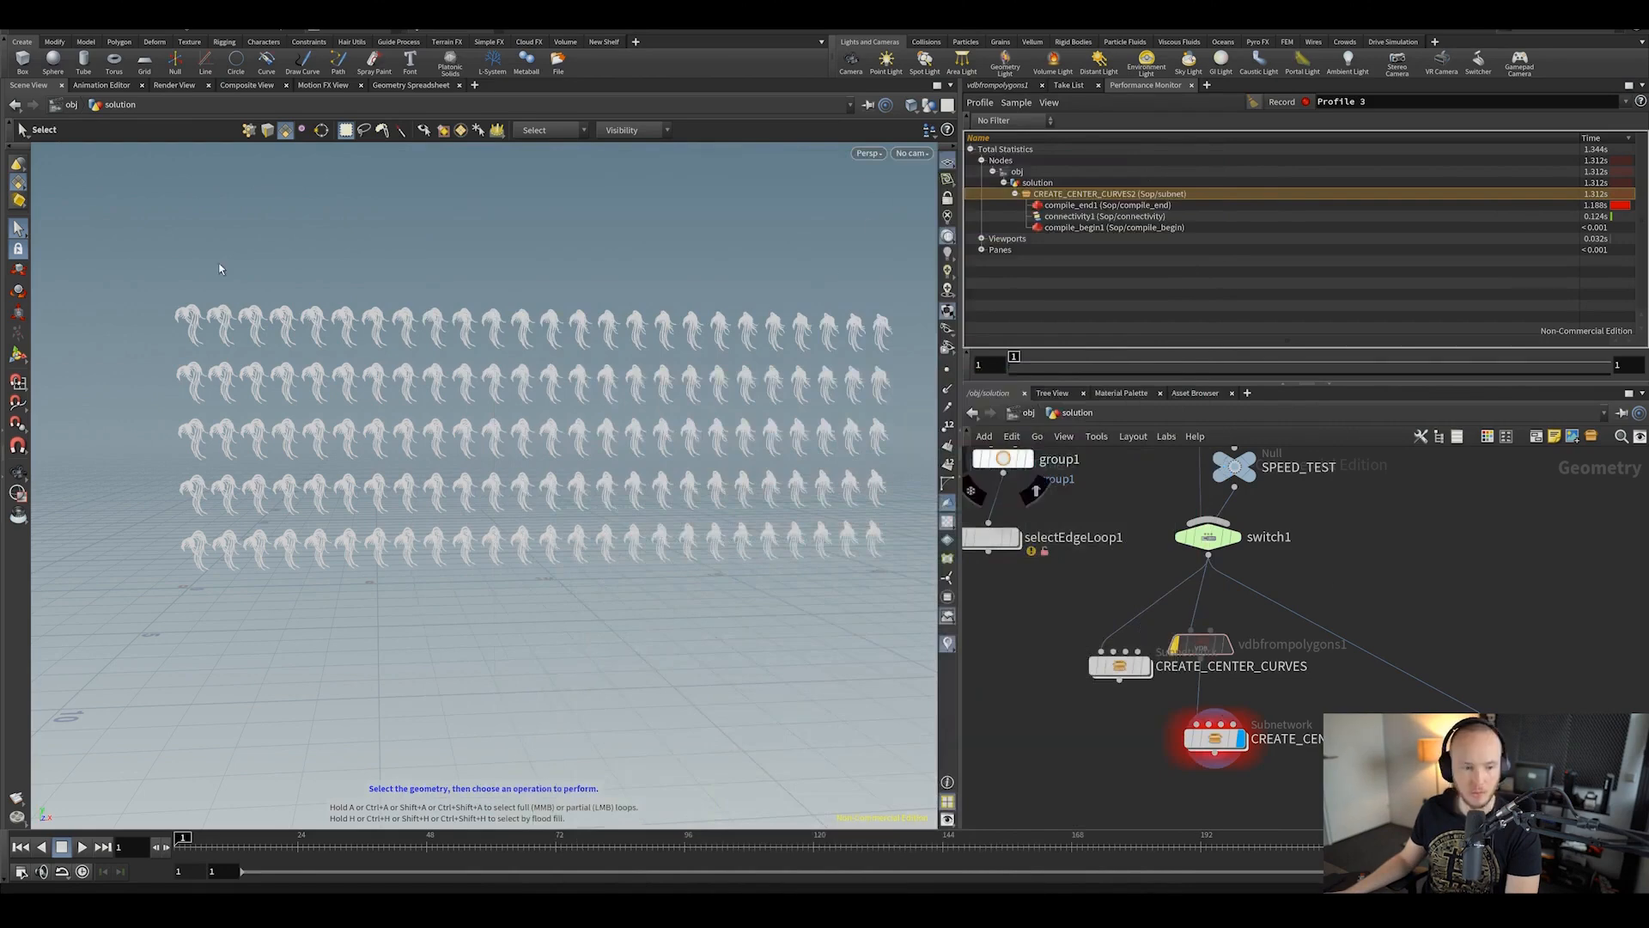
# Step: Enter CREATE_CENTER_CURVES2 and bring up the create_center_pts wrangle VEX code to read
pyautogui.doubleClick(1214, 737)
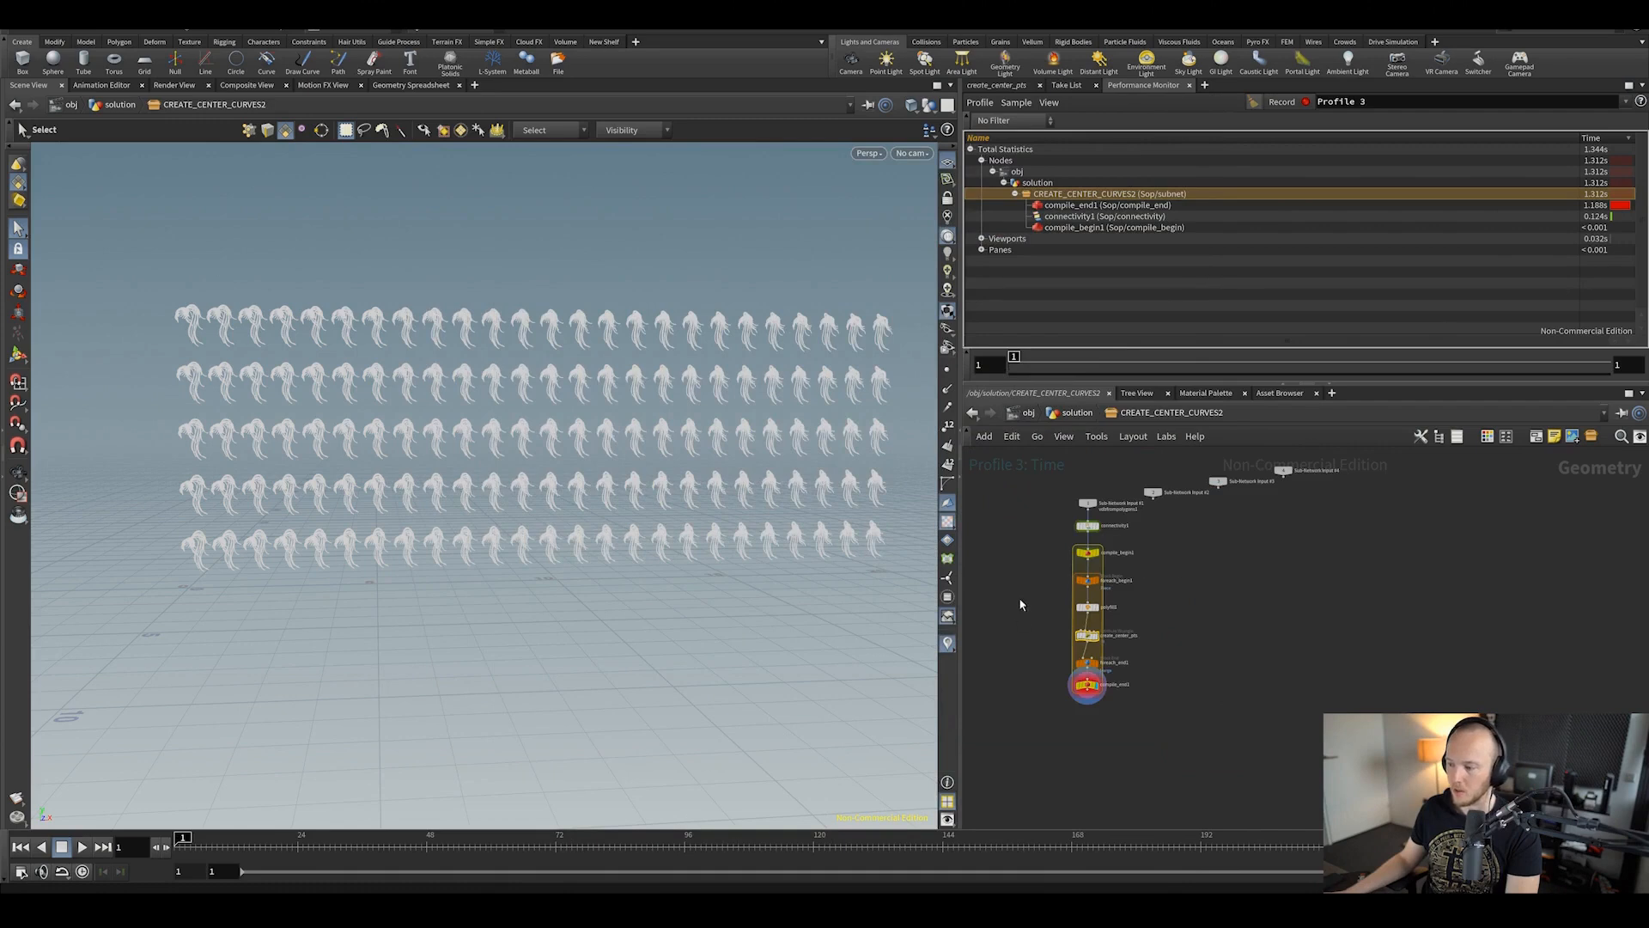
pyautogui.scroll(3, 1020, 604)
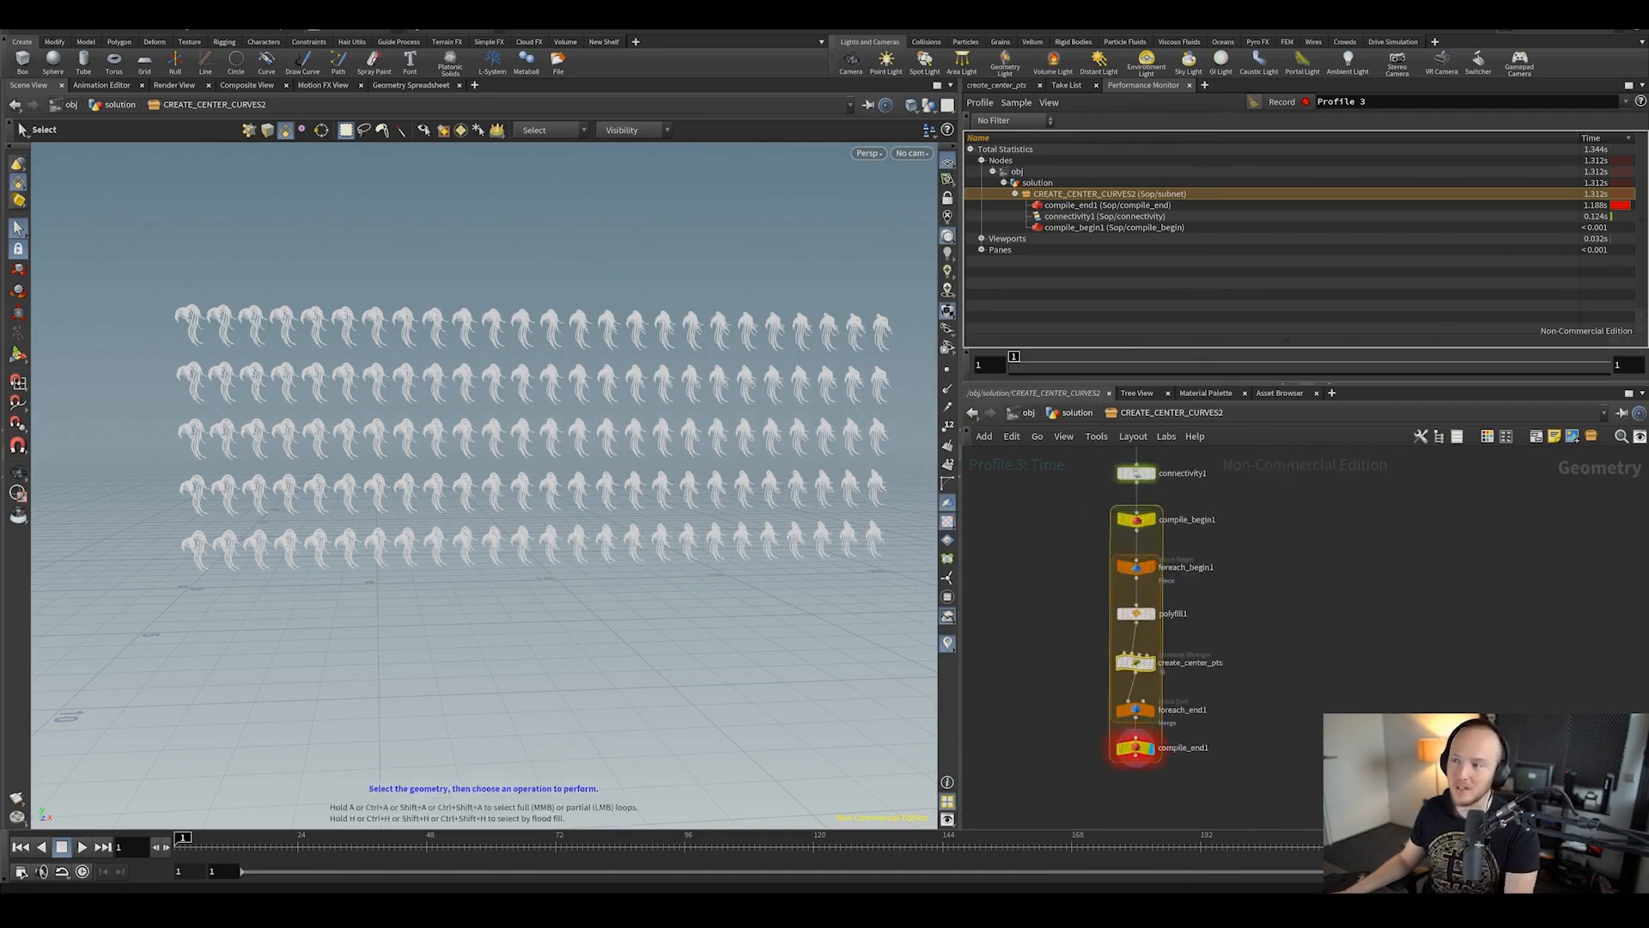
pyautogui.click(988, 86)
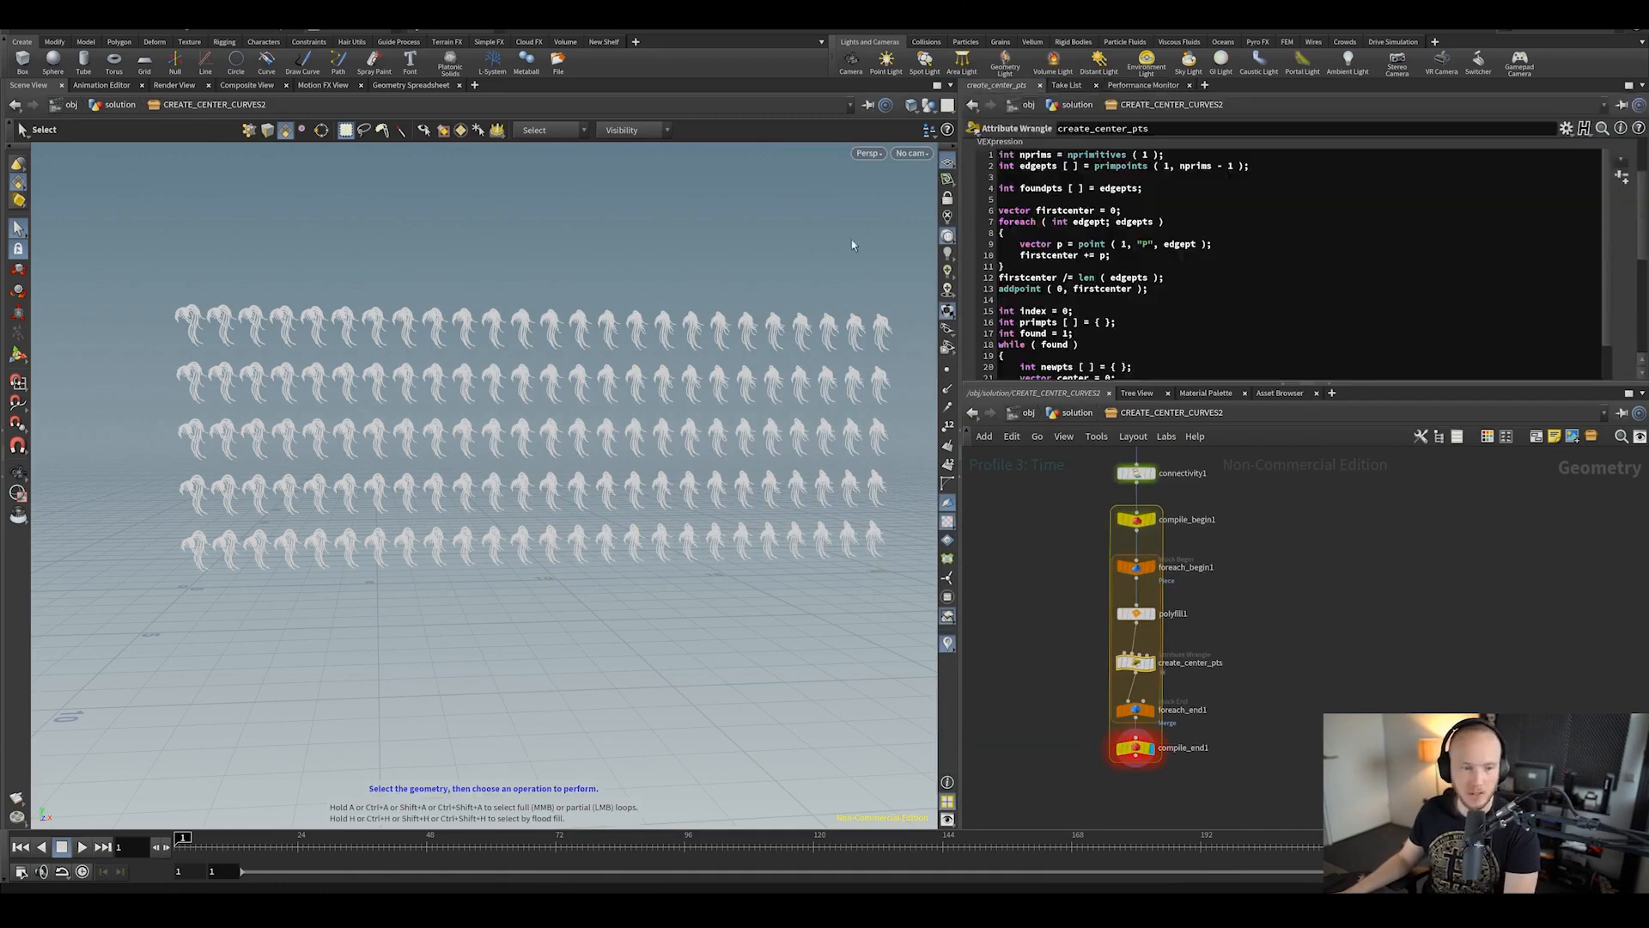
pyautogui.moveTo(1061, 385); pyautogui.dragTo(1070, 602)
pyautogui.moveTo(1606, 272); pyautogui.dragTo(1558, 394)
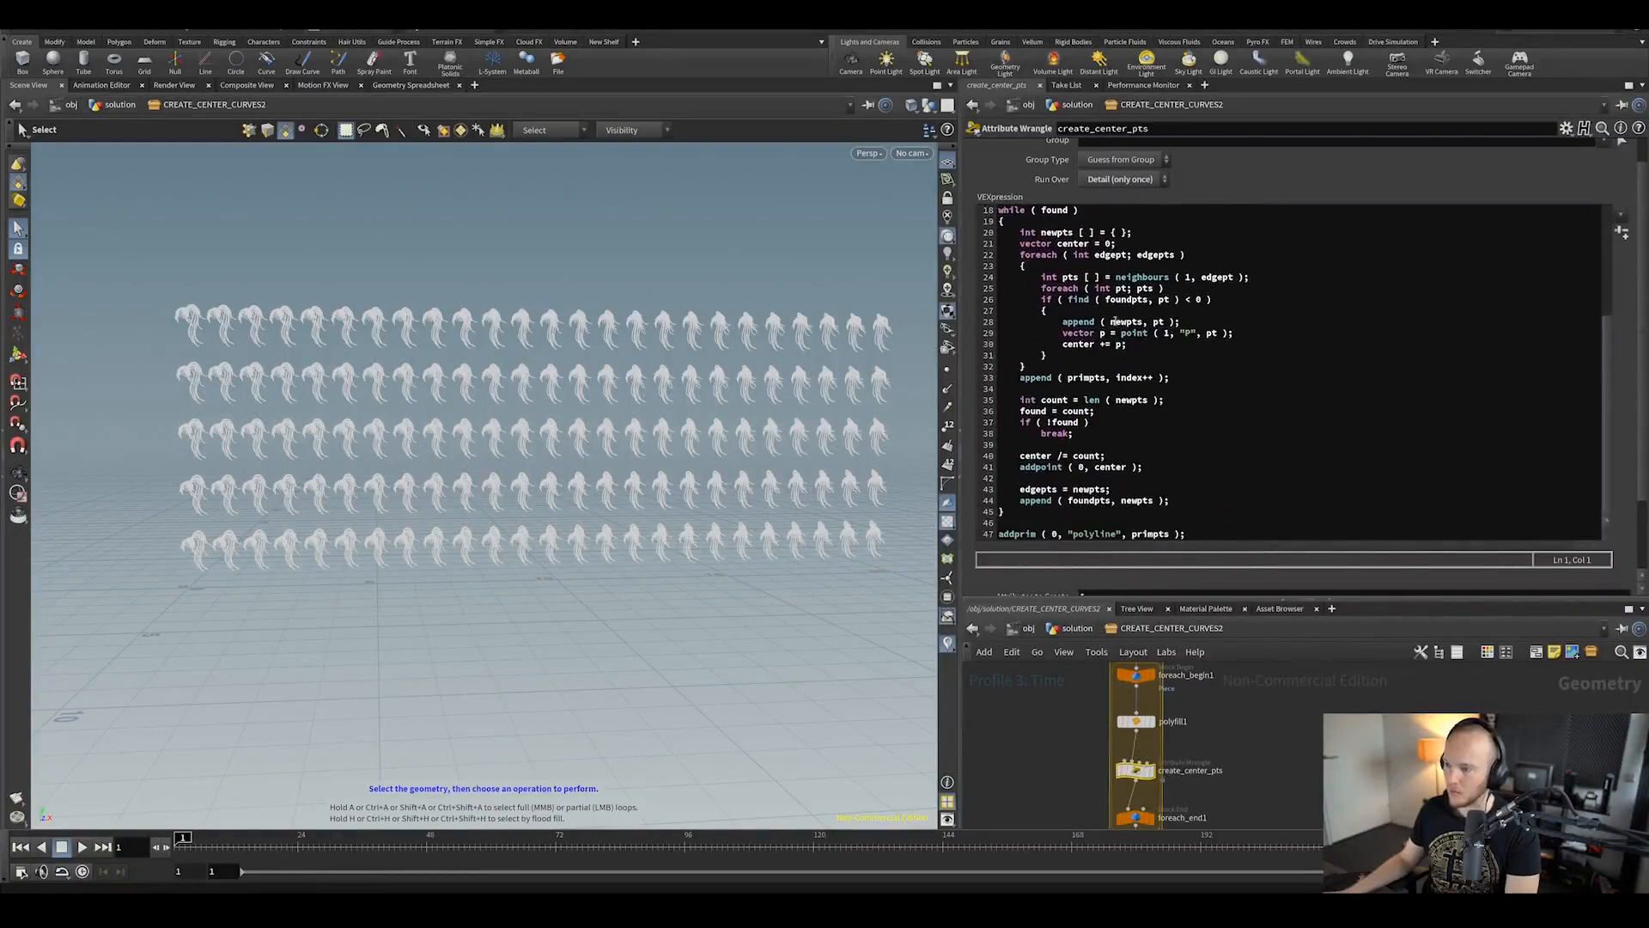
pyautogui.scroll(6, 1134, 323)
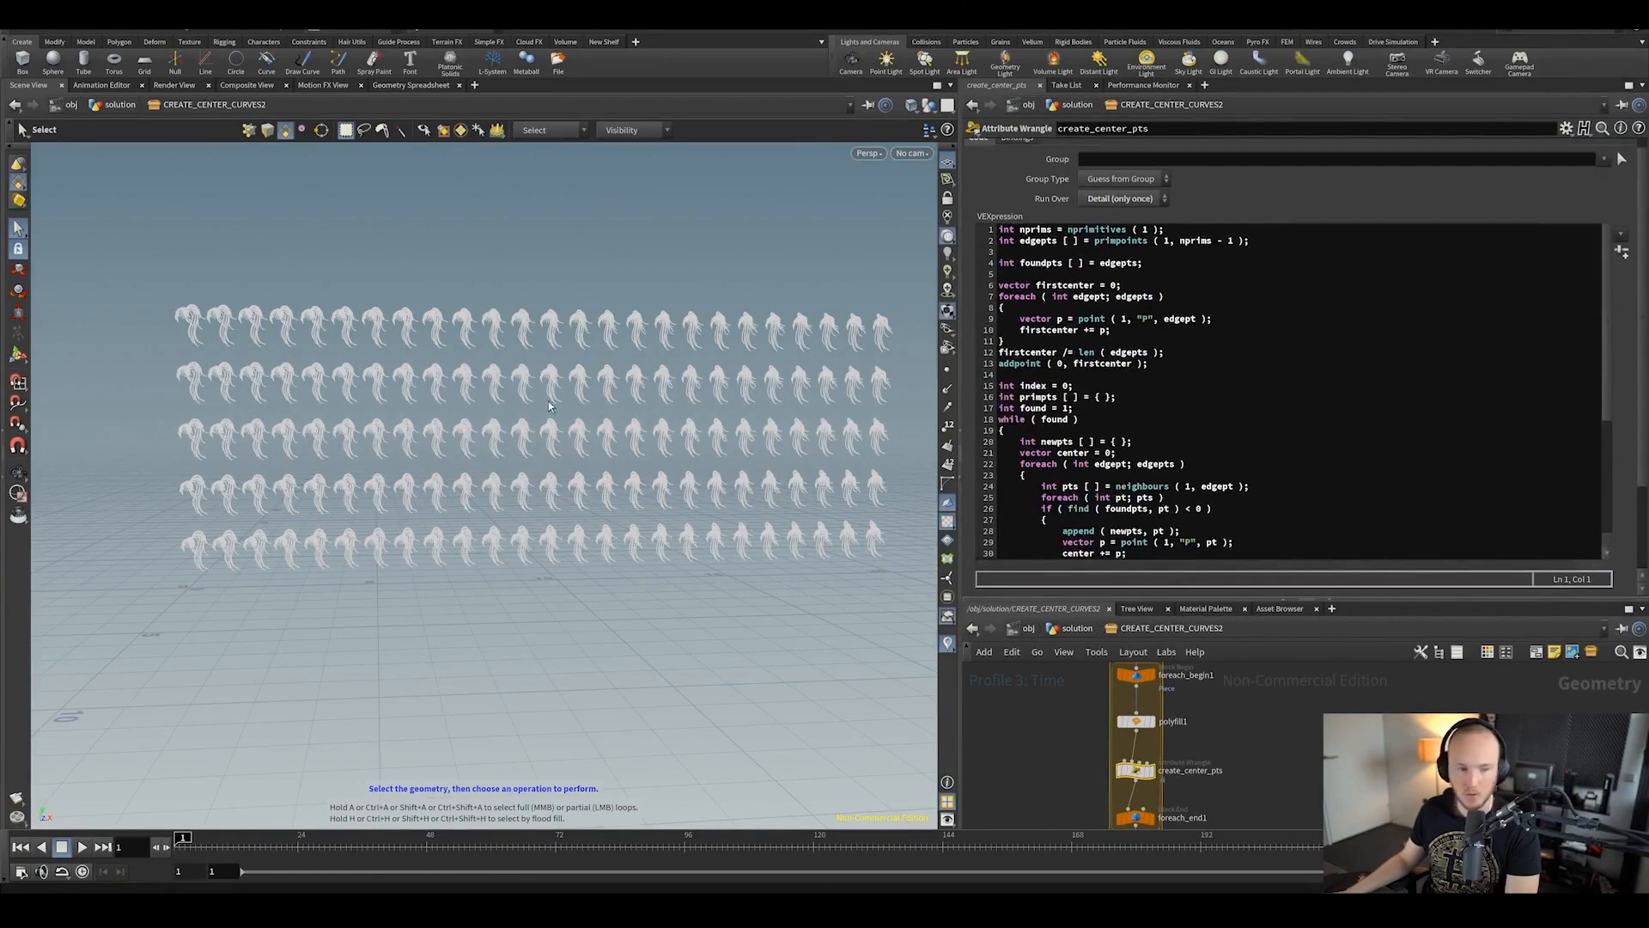
pyautogui.scroll(-6, 1149, 392)
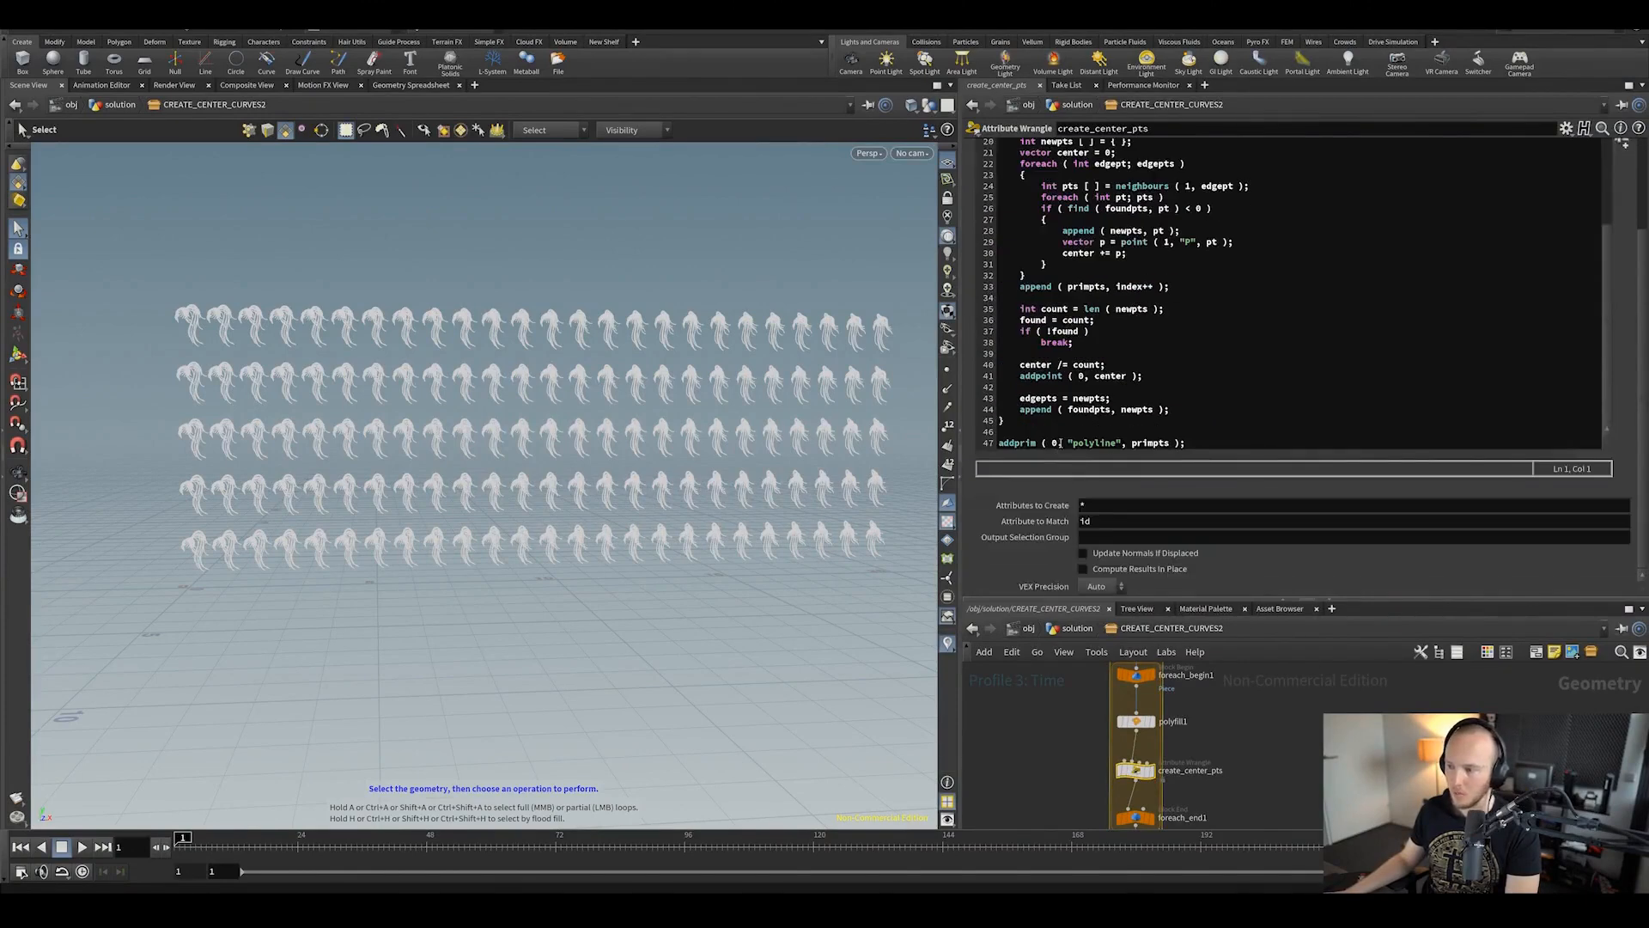
# Step: Save the scene, finish scrolling through the wrangle code, then go up to /obj/solution
pyautogui.hotkey('ctrl', 's')
pyautogui.scroll(6, 1142, 370)
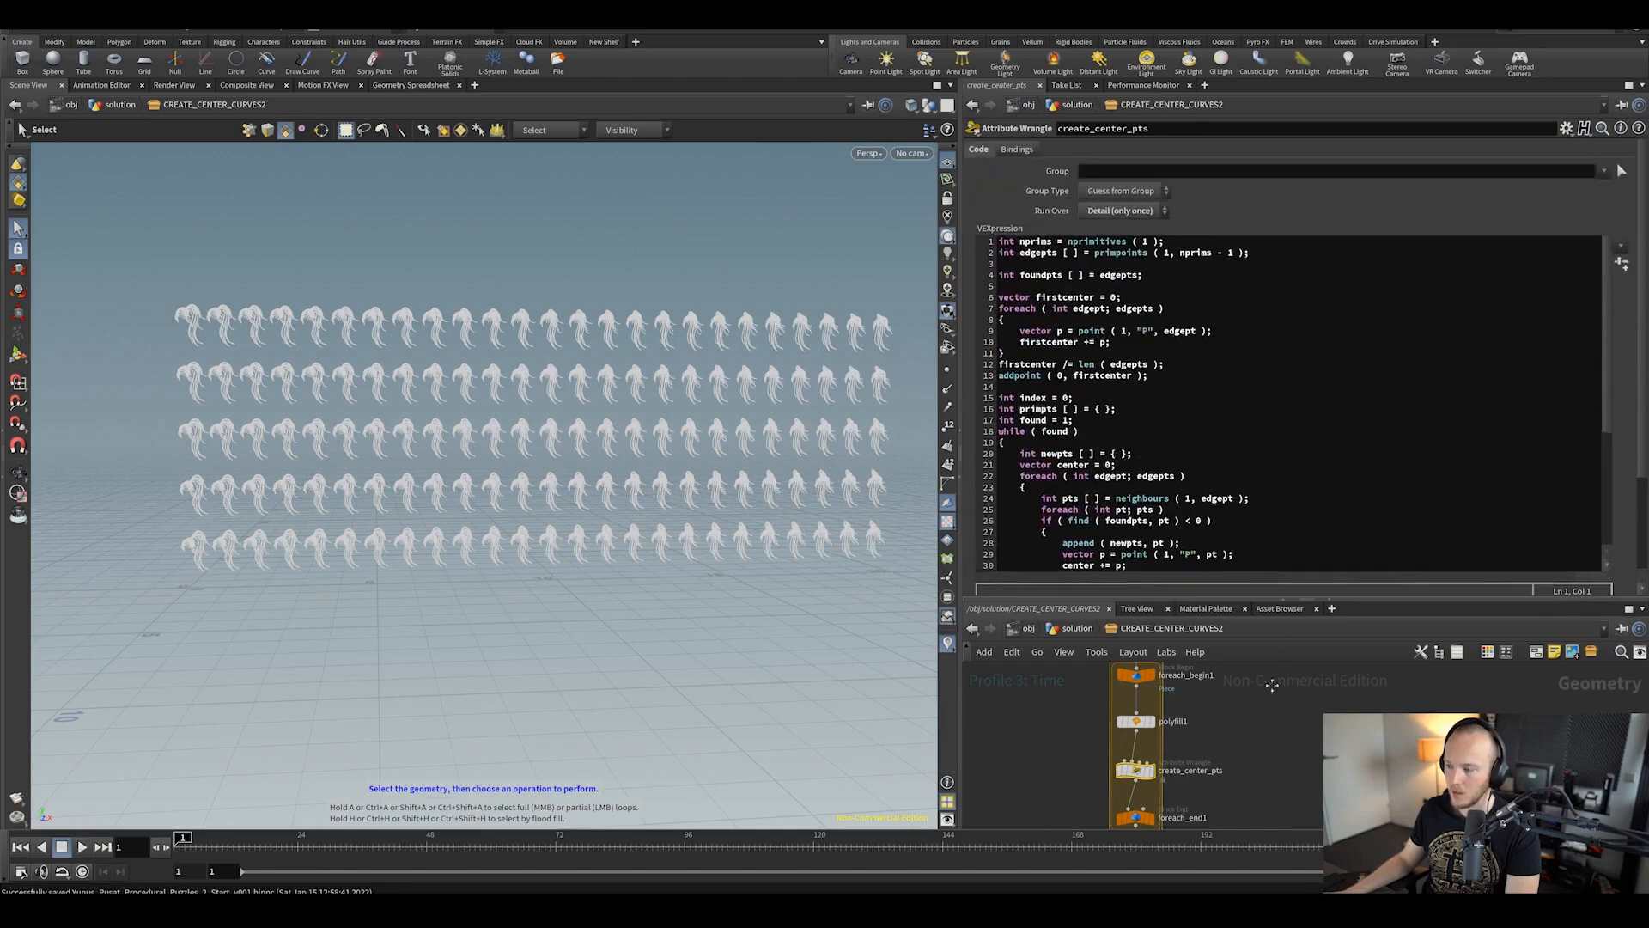
pyautogui.moveTo(1272, 601); pyautogui.dragTo(1142, 503)
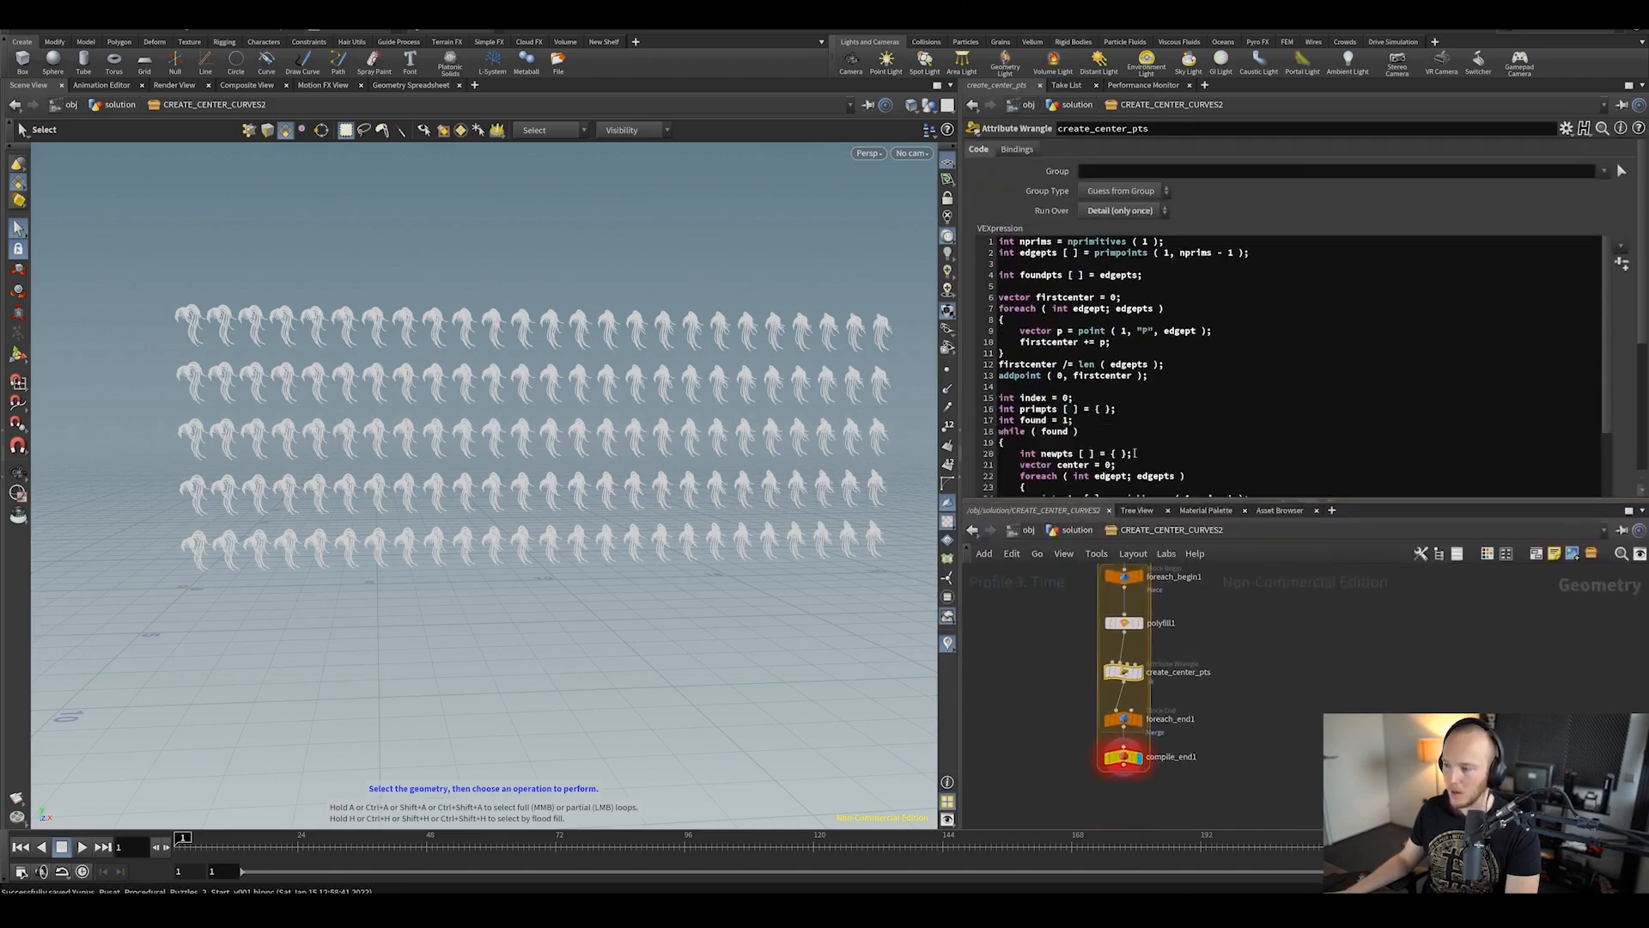
pyautogui.scroll(-6, 1135, 453)
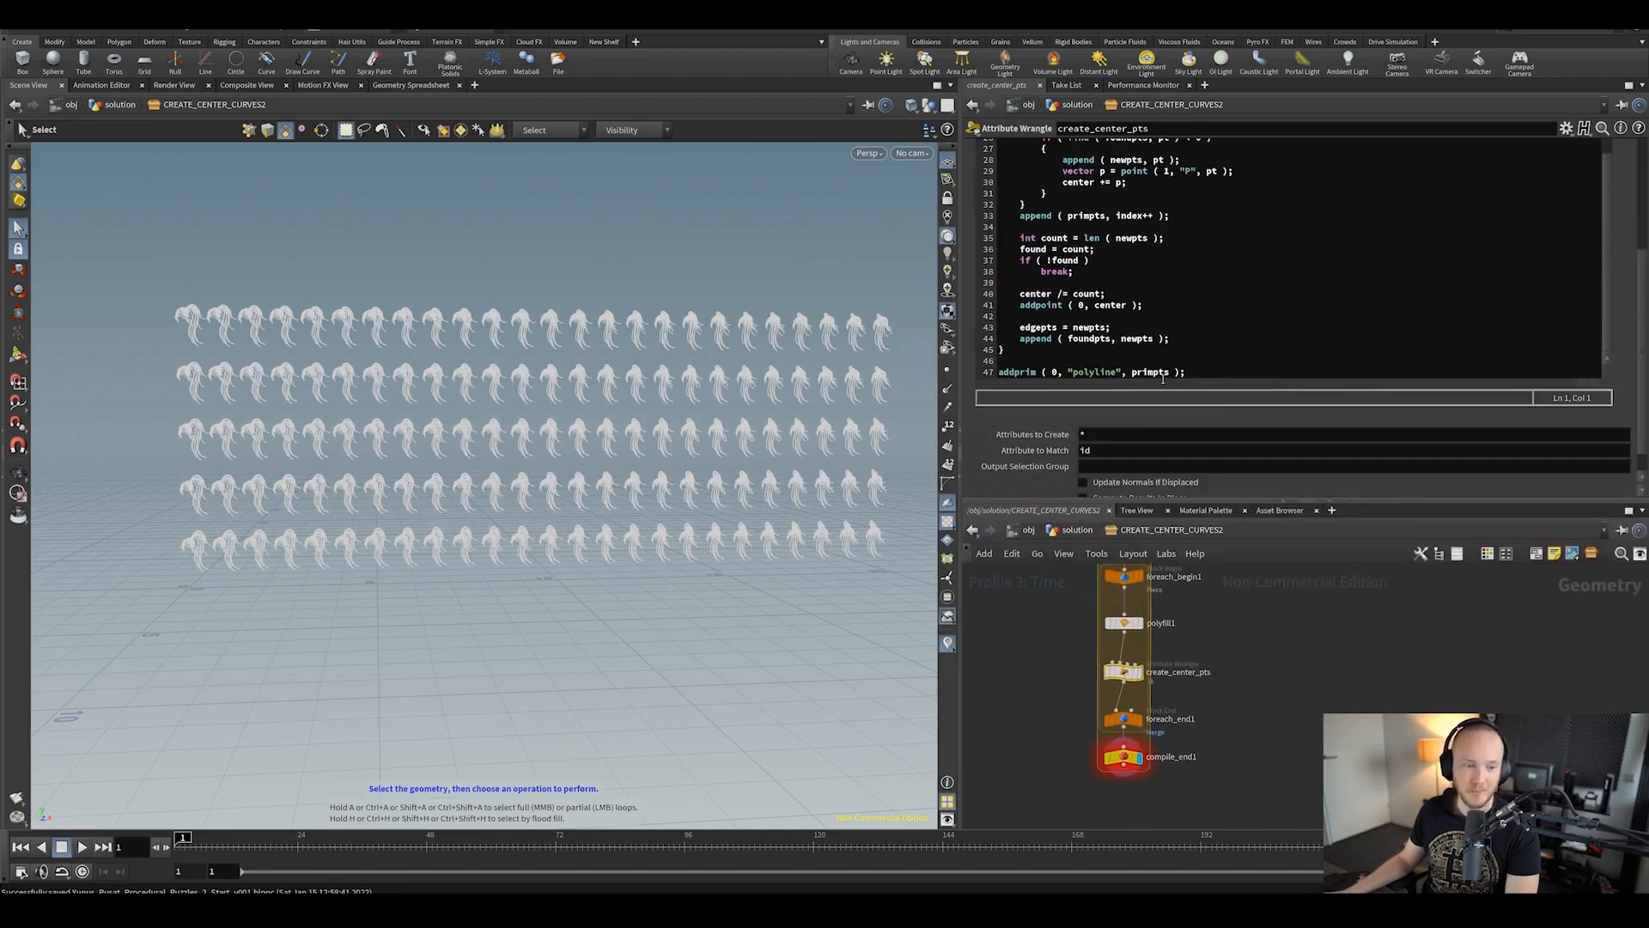
pyautogui.scroll(6, 1247, 355)
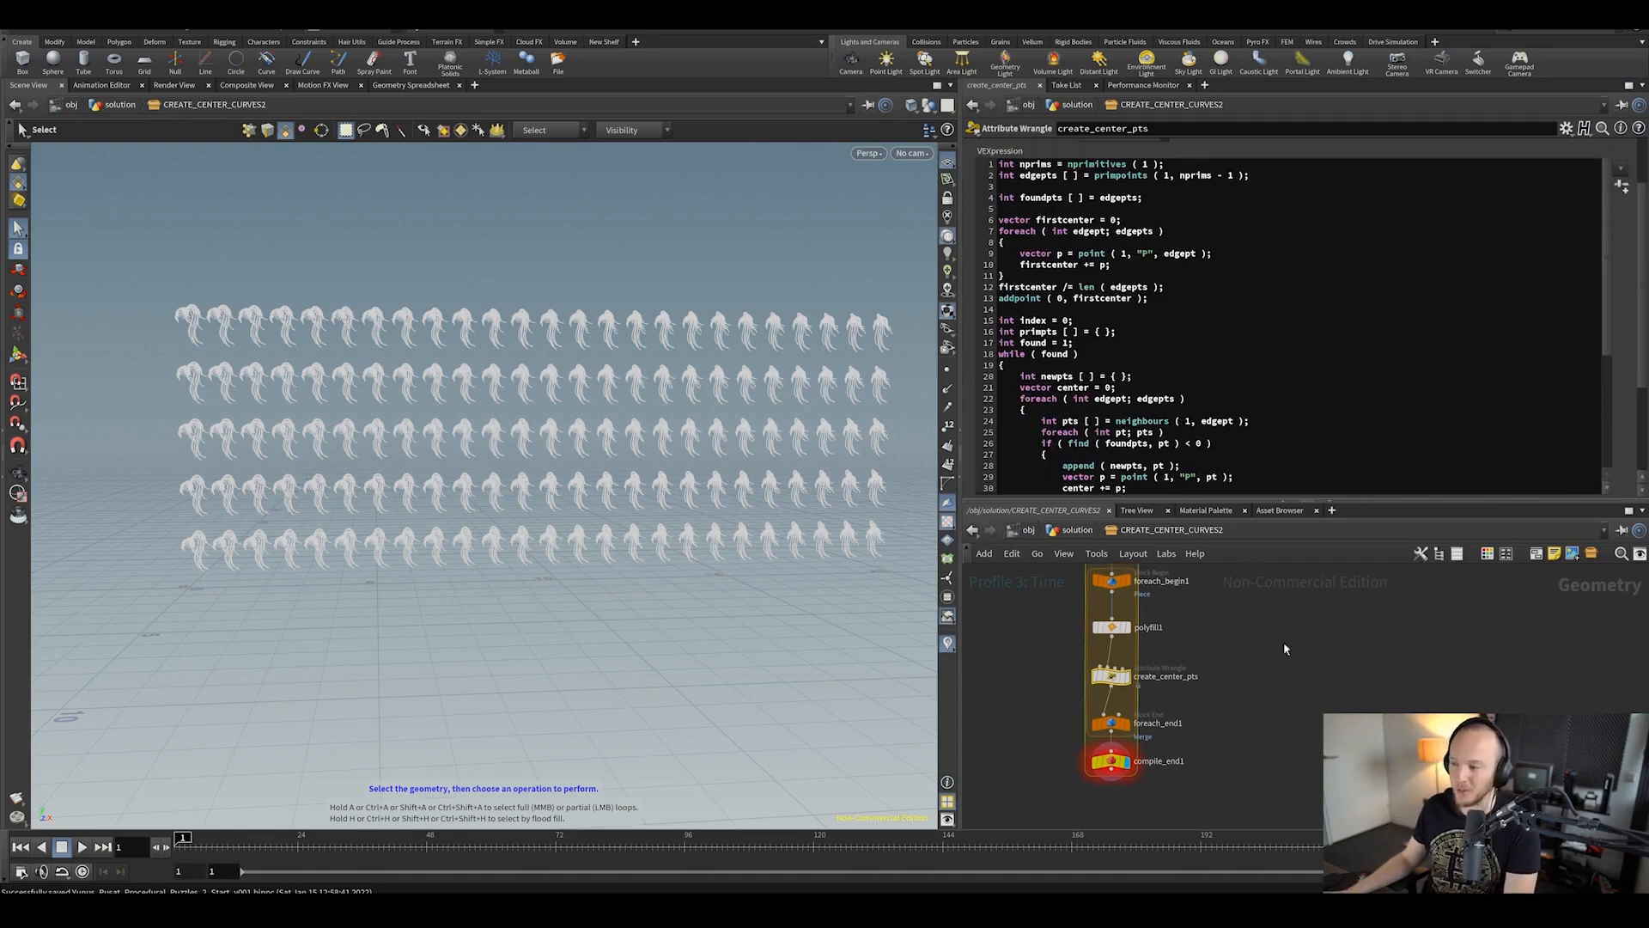
pyautogui.scroll(-6, 1148, 399)
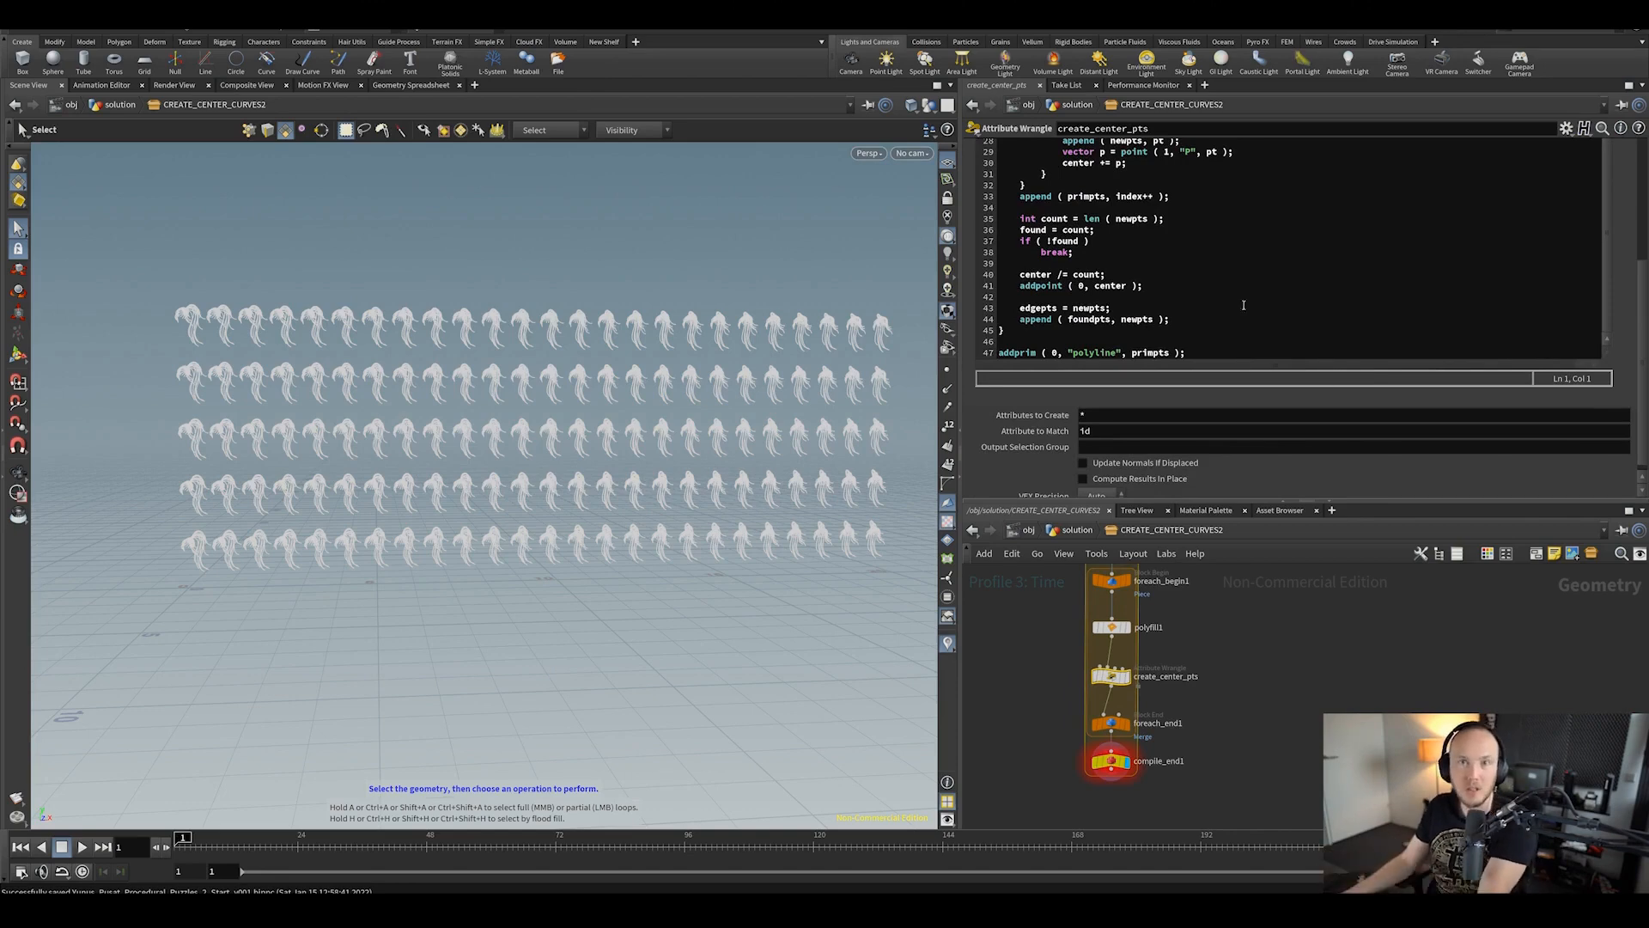
pyautogui.scroll(10, 1244, 305)
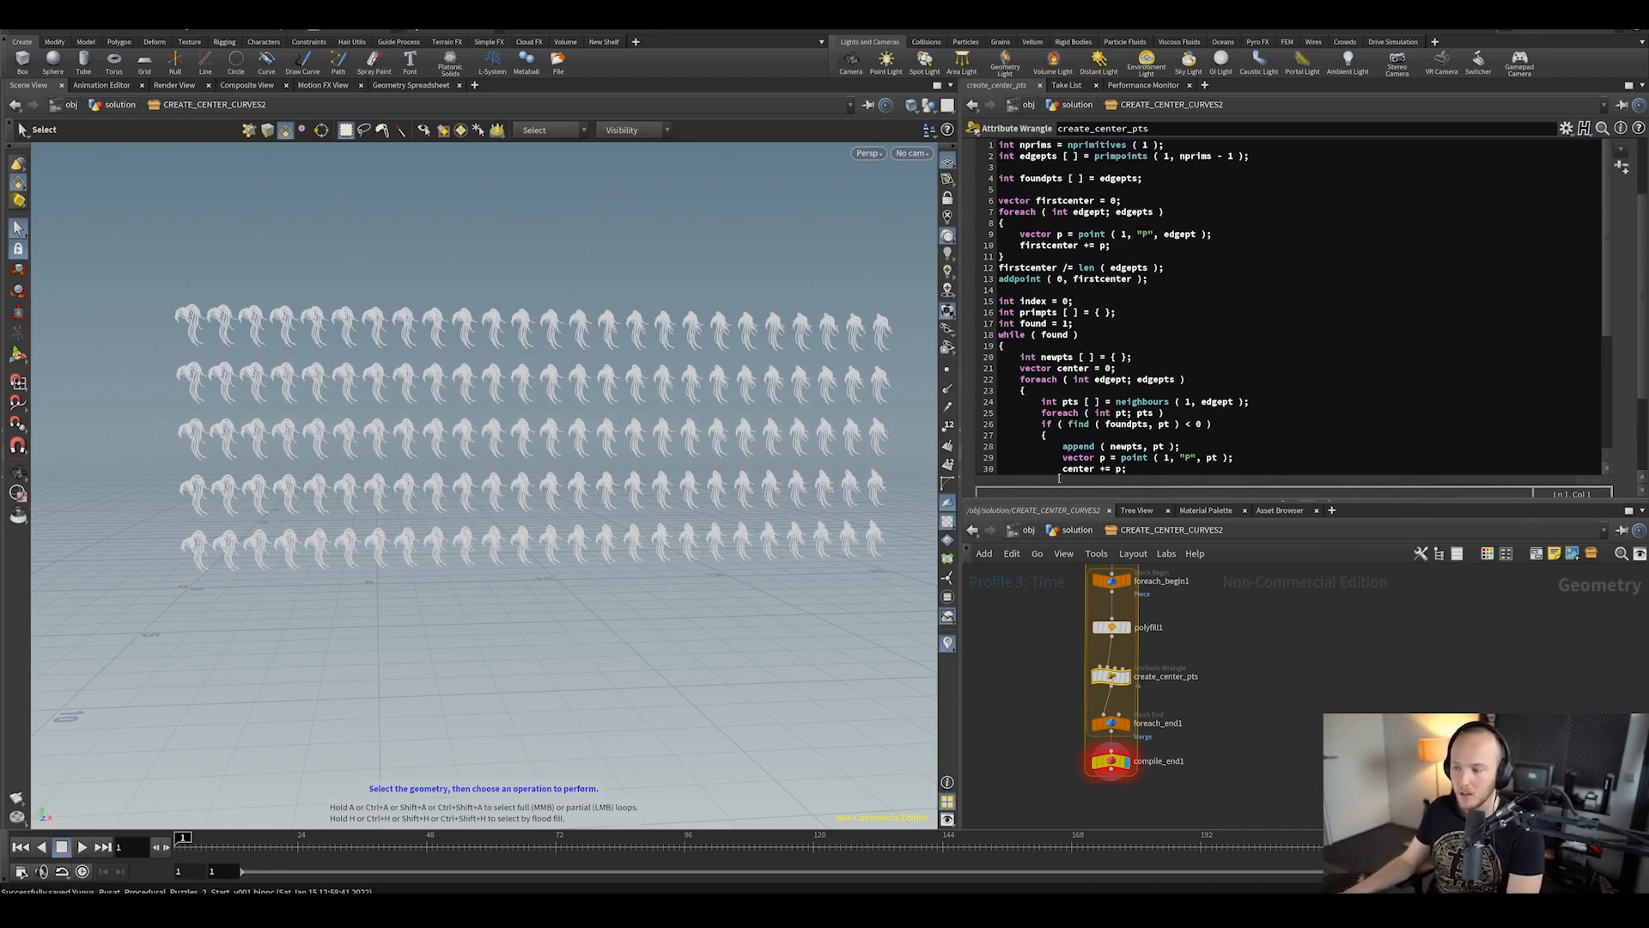
pyautogui.scroll(-8, 1154, 283)
pyautogui.press('u')
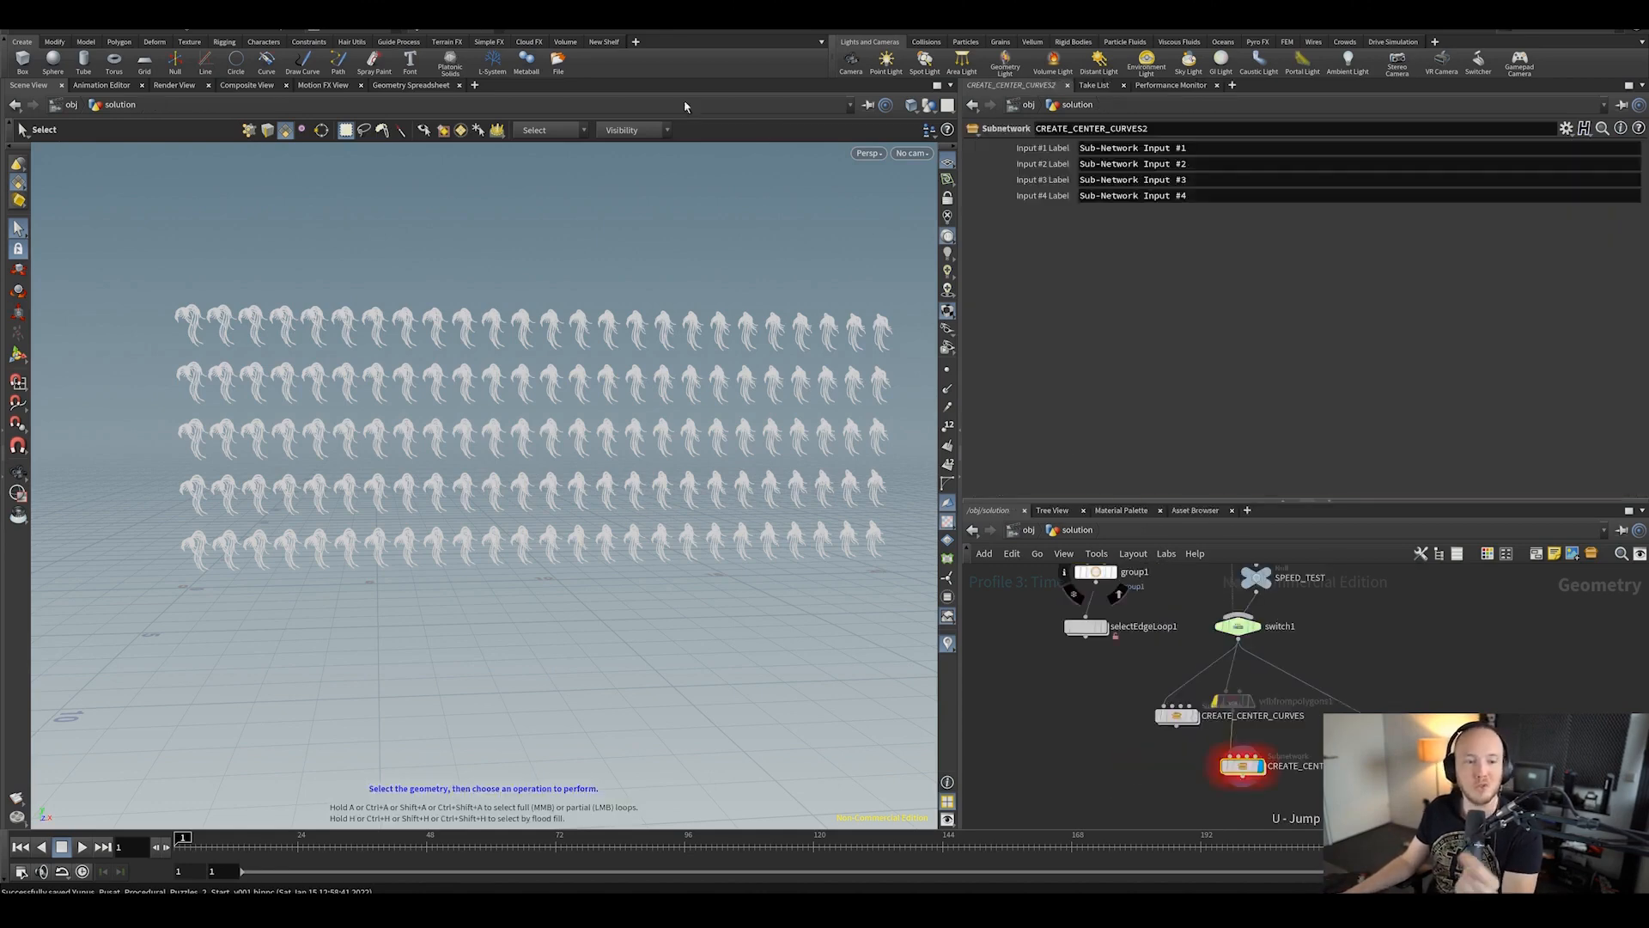
pyautogui.click(23, 40)
pyautogui.click(27, 60)
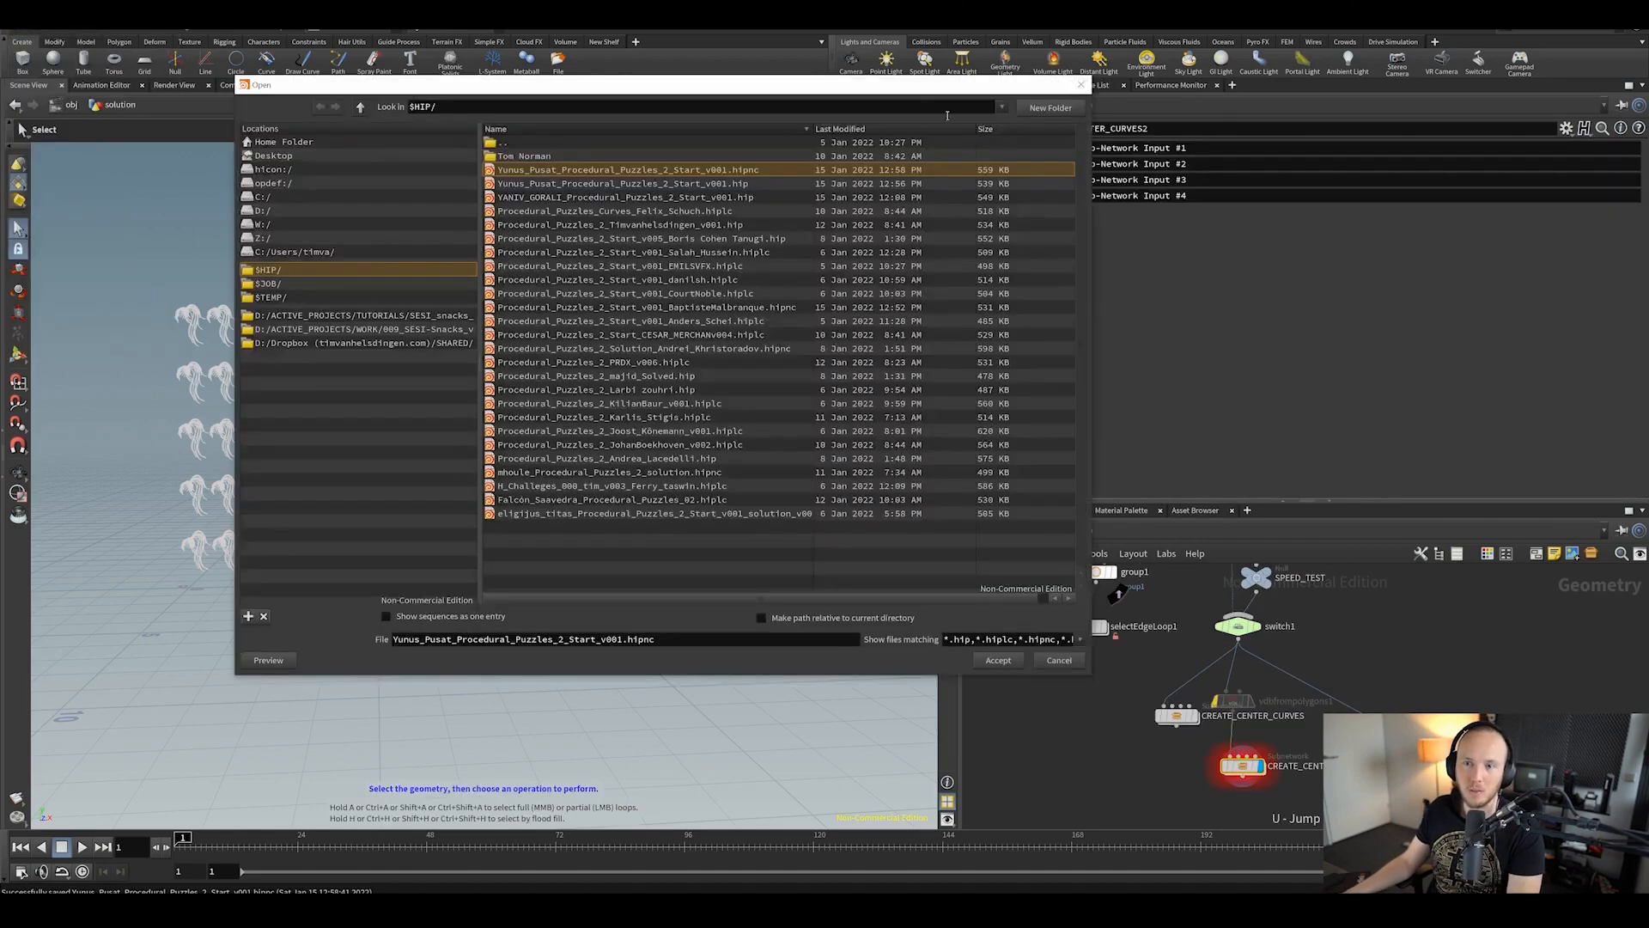
pyautogui.press('Escape')
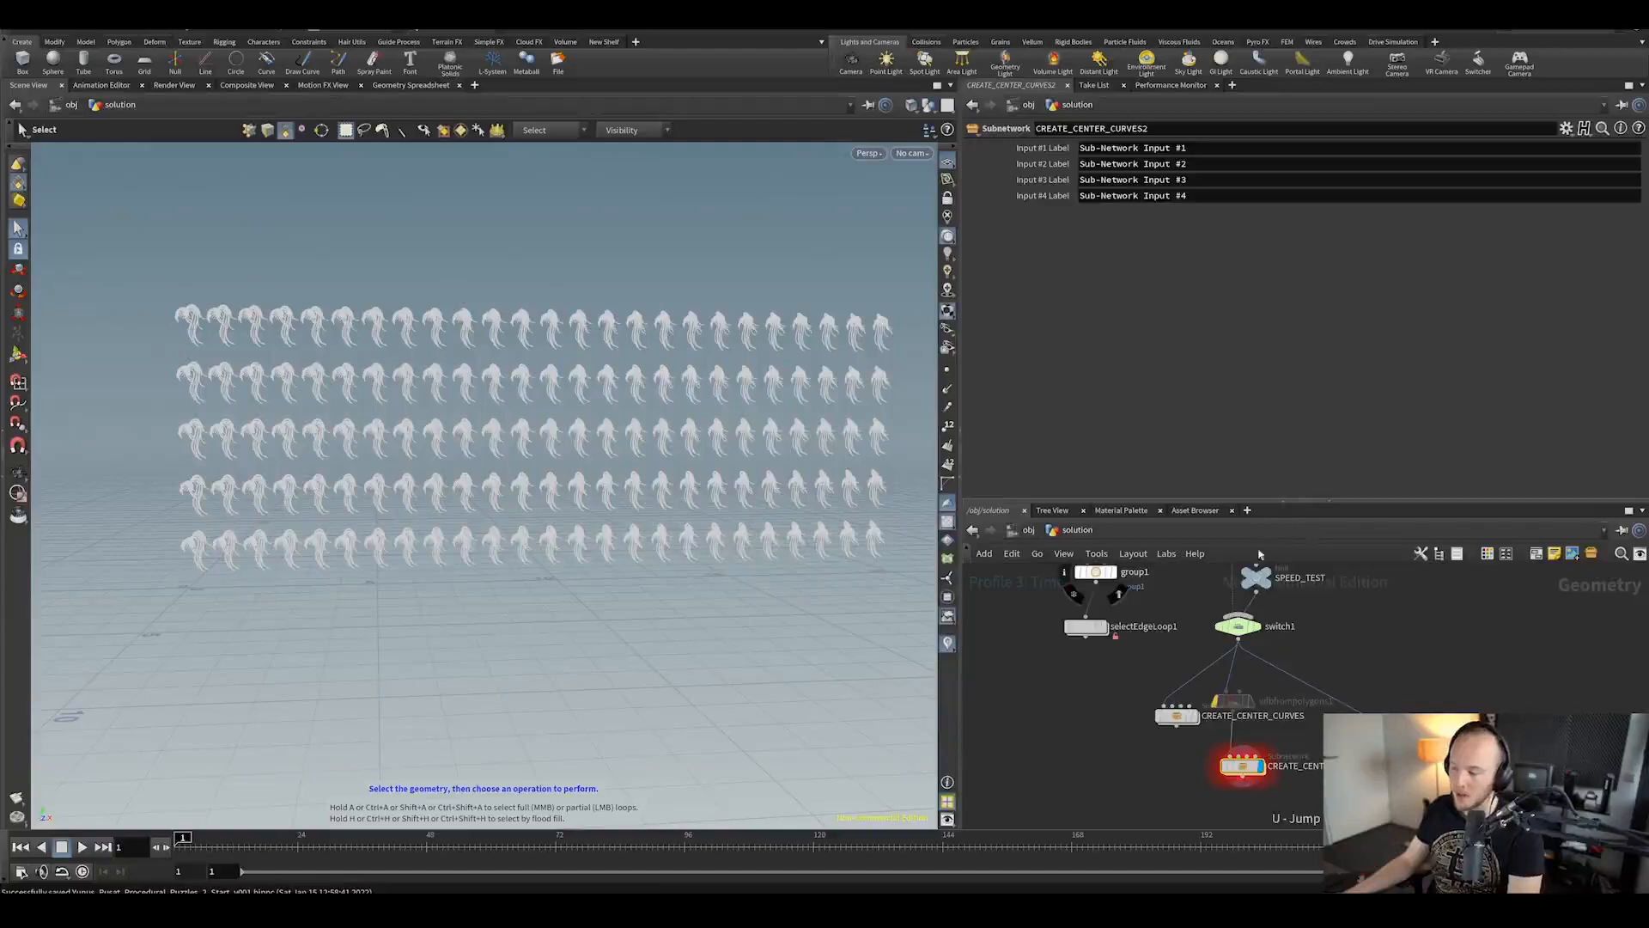
pyautogui.scroll(-3, 1273, 673)
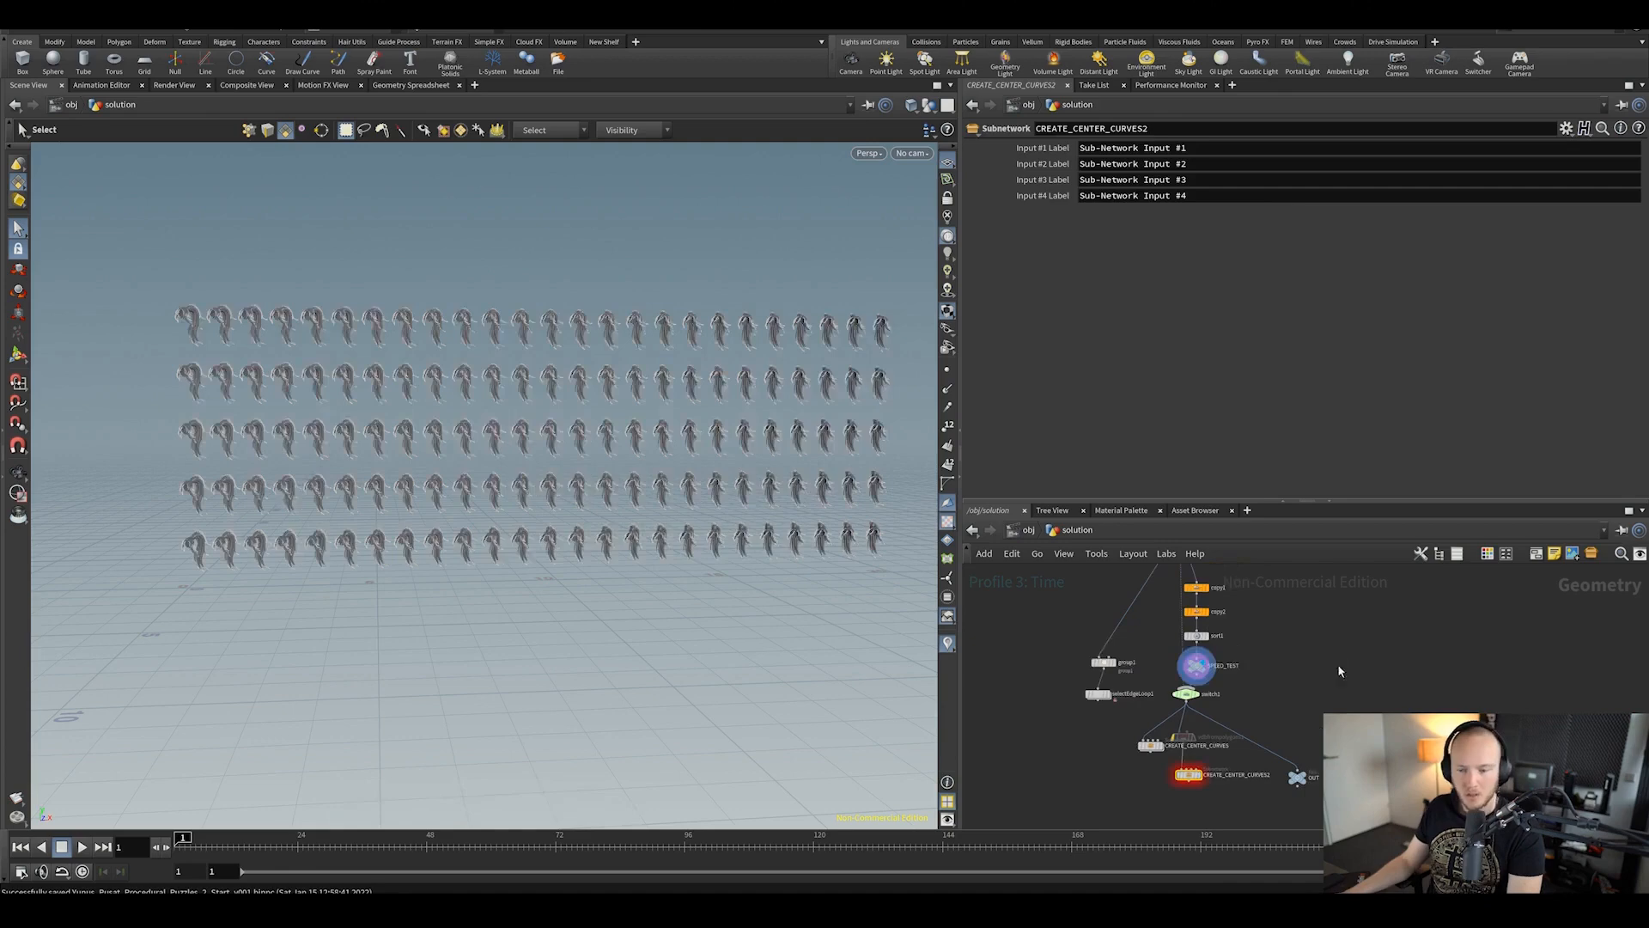
# Step: Copy copy2's Total Number parameter and change its value to 40
pyautogui.click(1196, 612)
pyautogui.rightClick(1030, 183)
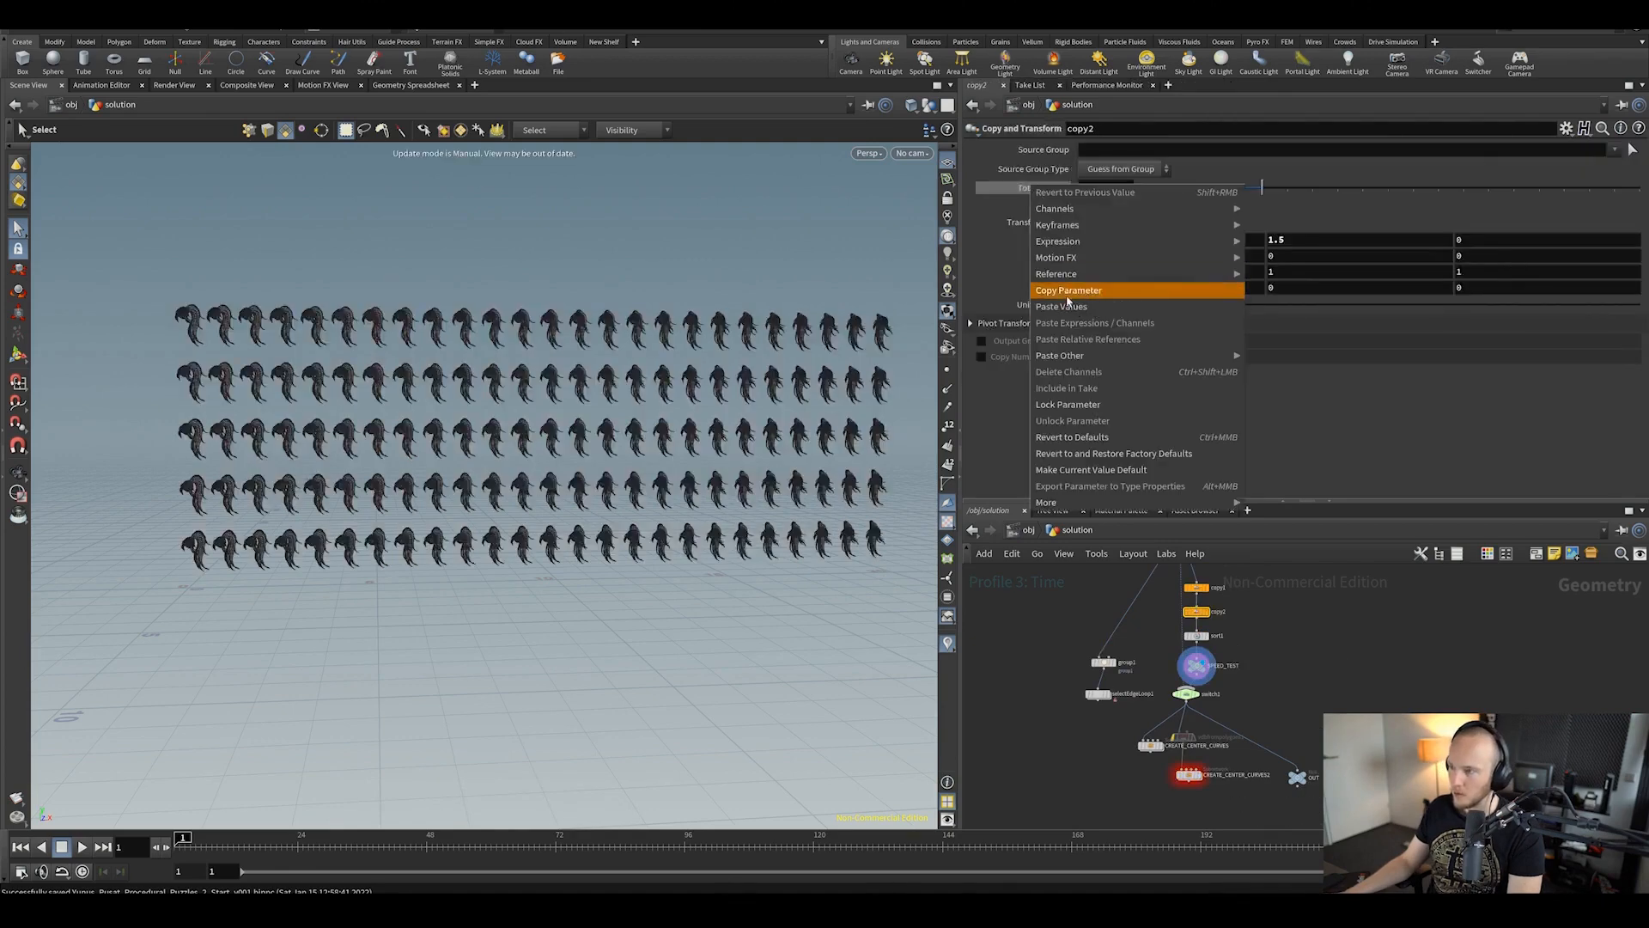
pyautogui.click(1066, 294)
pyautogui.moveTo(1093, 188); pyautogui.dragTo(1067, 213)
pyautogui.write('40')
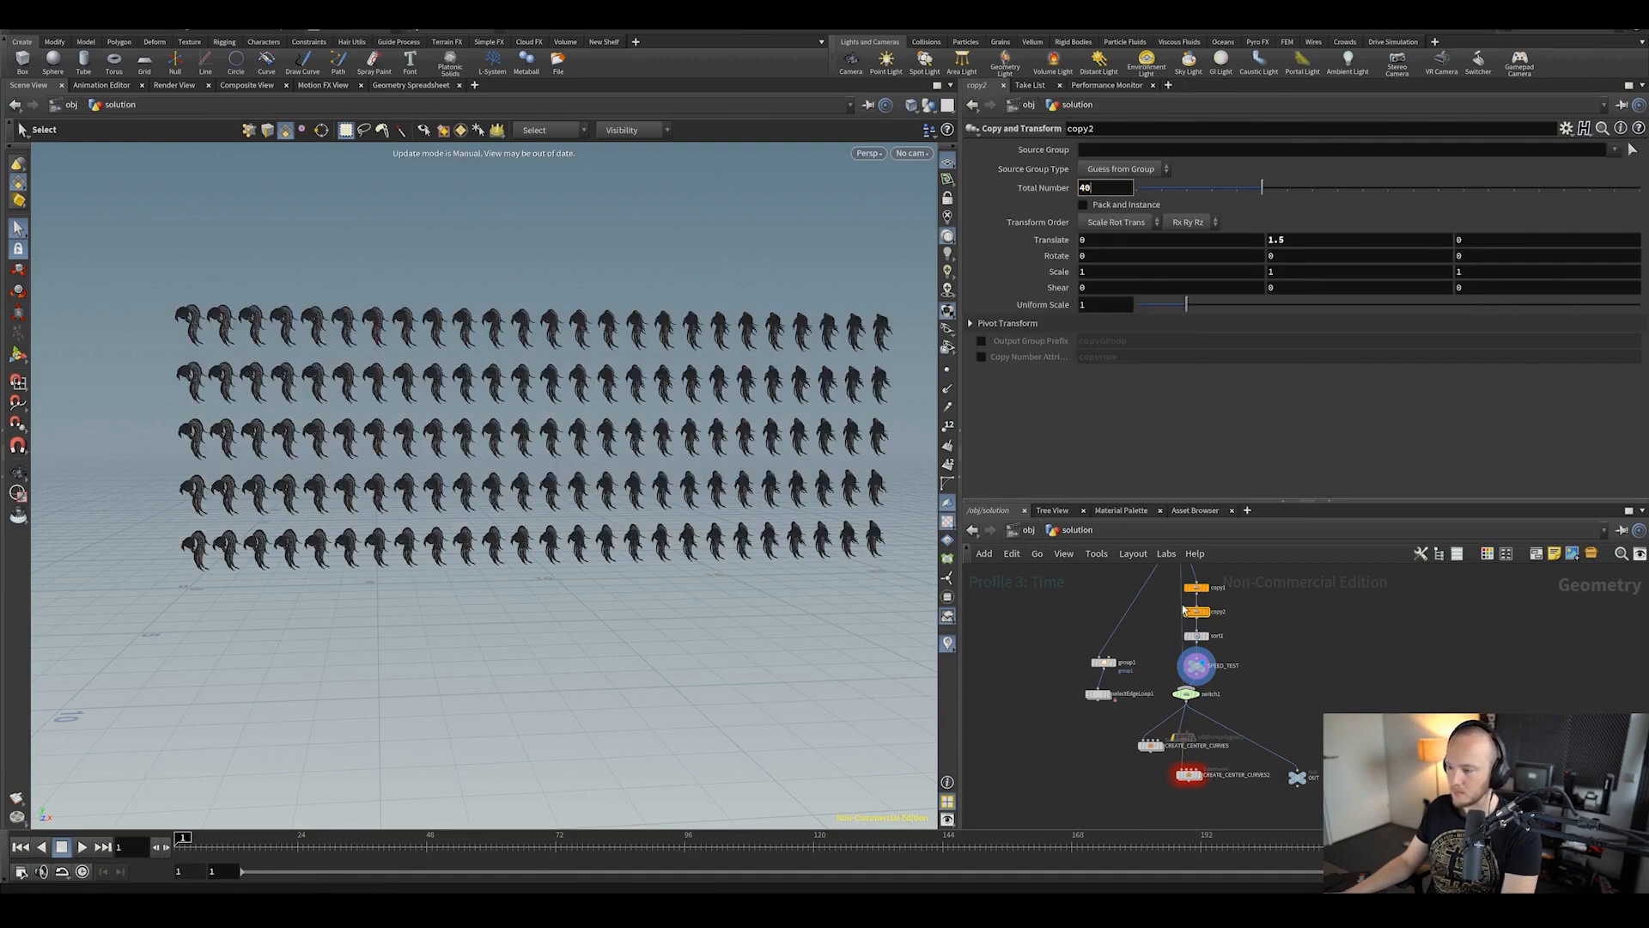
# Step: Link copy1's Total Number to copy2 via ch("../copy2/ncy") and display switch1's output
pyautogui.click(1196, 588)
pyautogui.rightClick(1084, 187)
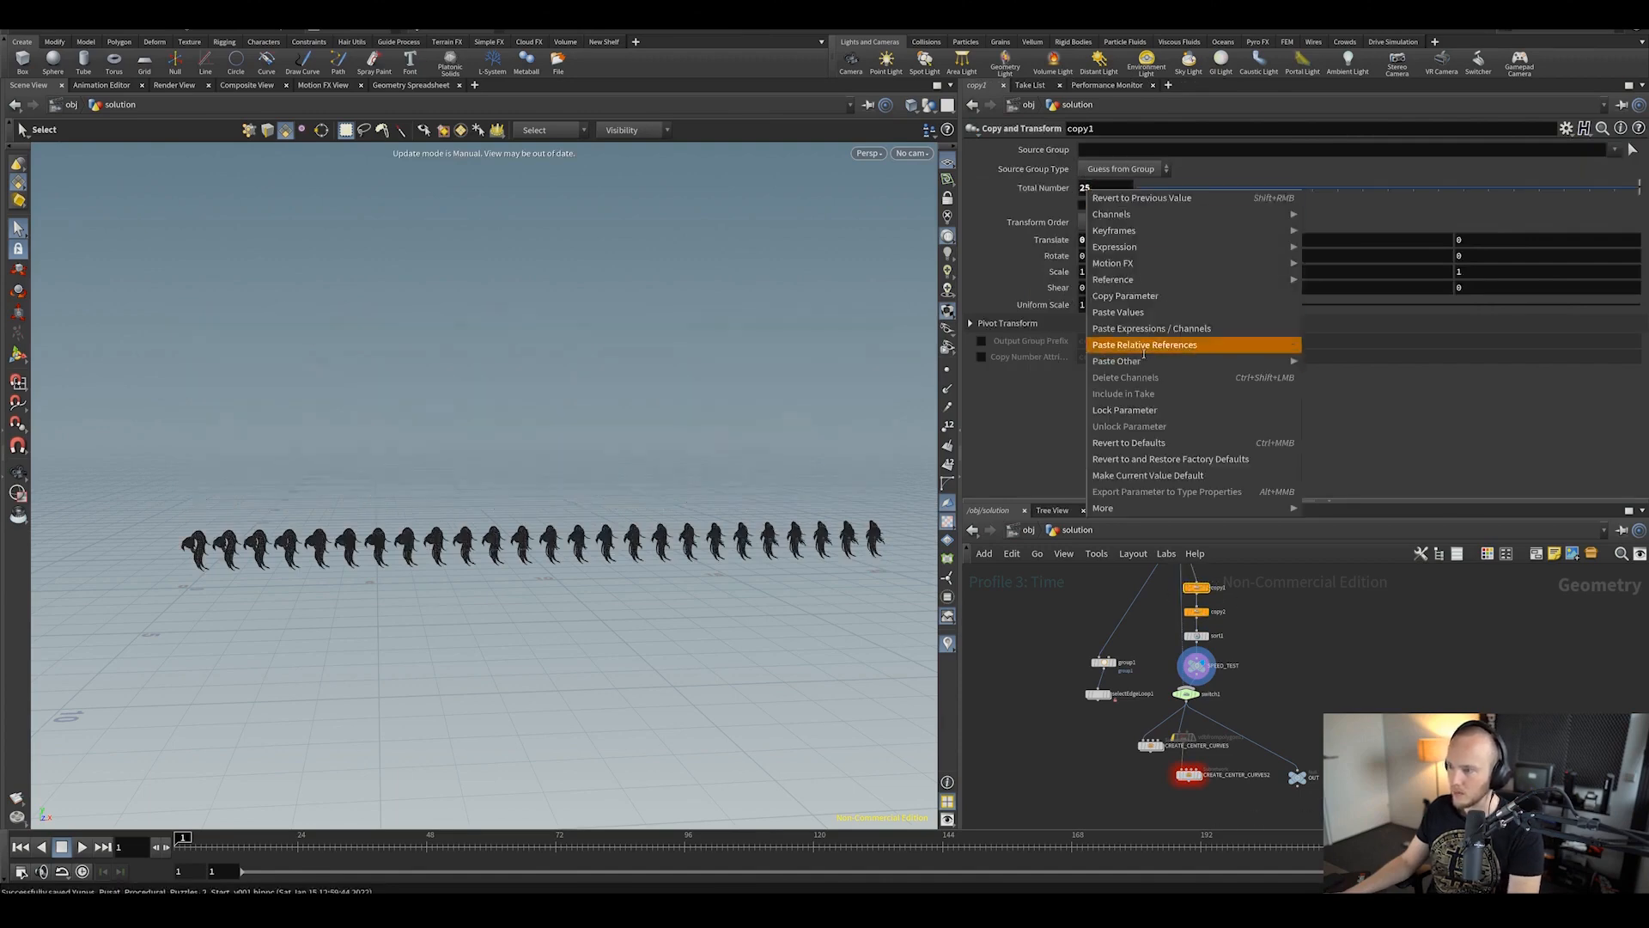
pyautogui.click(1125, 343)
pyautogui.scroll(2, 1185, 697)
pyautogui.click(1208, 675)
pyautogui.moveTo(1390, 752); pyautogui.dragTo(1393, 677, button='middle')
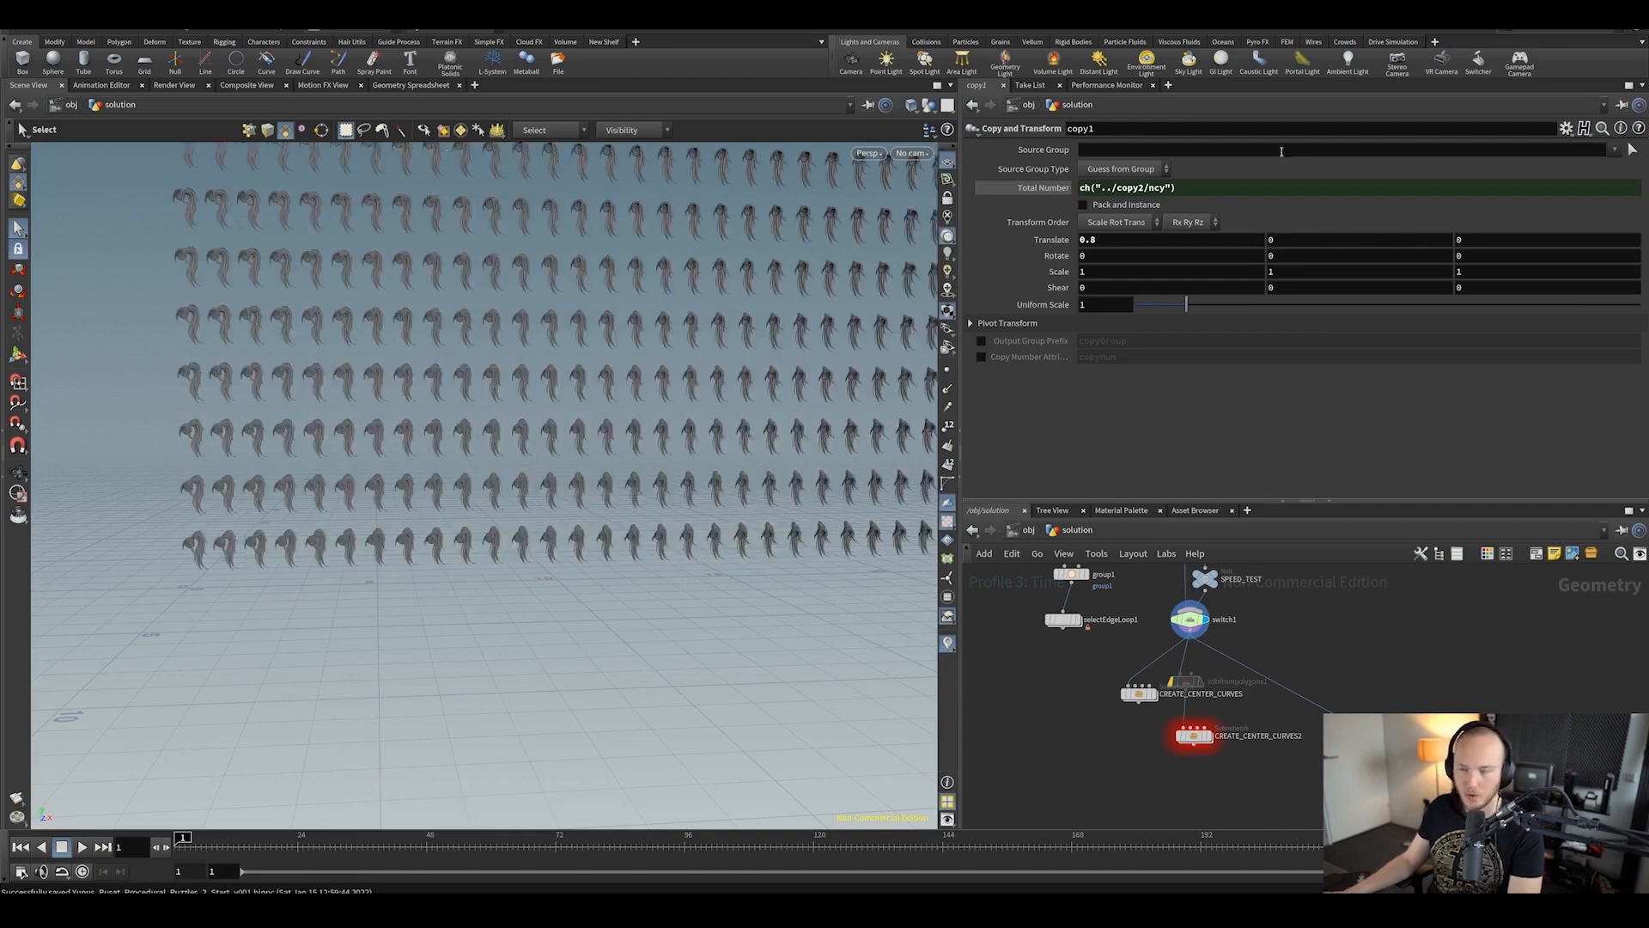
# Step: Profile a full 40x40 cook, confirm CREATE_CENTER_CURVES2 takes 20.374 s, then switch to Excel
pyautogui.click(1115, 86)
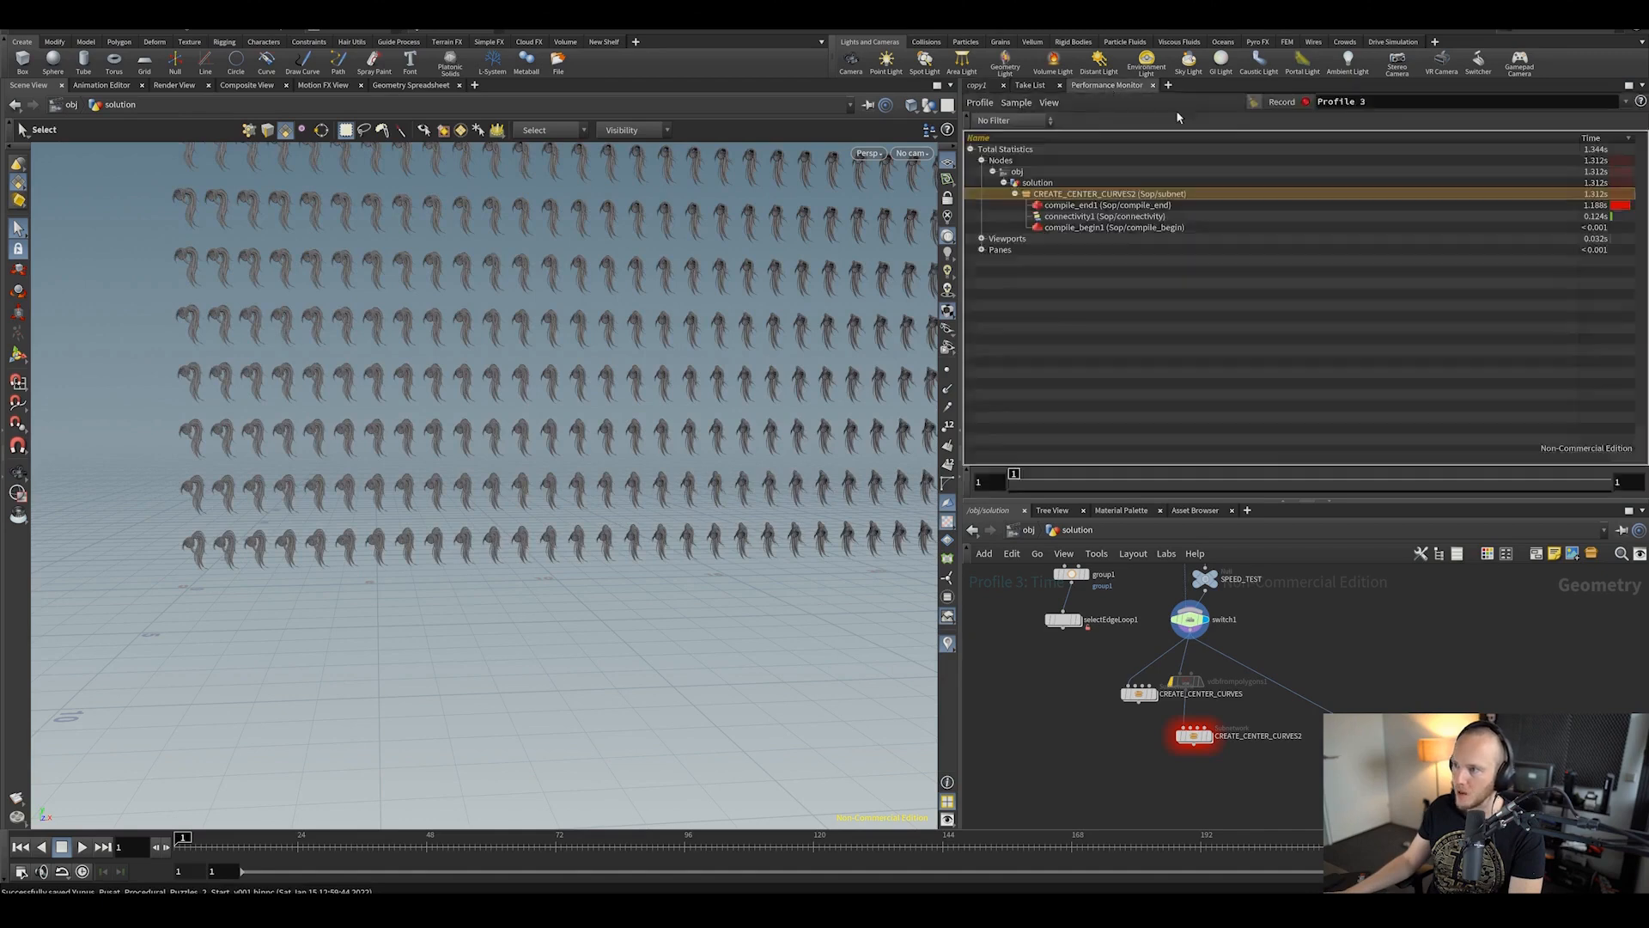
pyautogui.click(1282, 102)
pyautogui.moveTo(1215, 724)
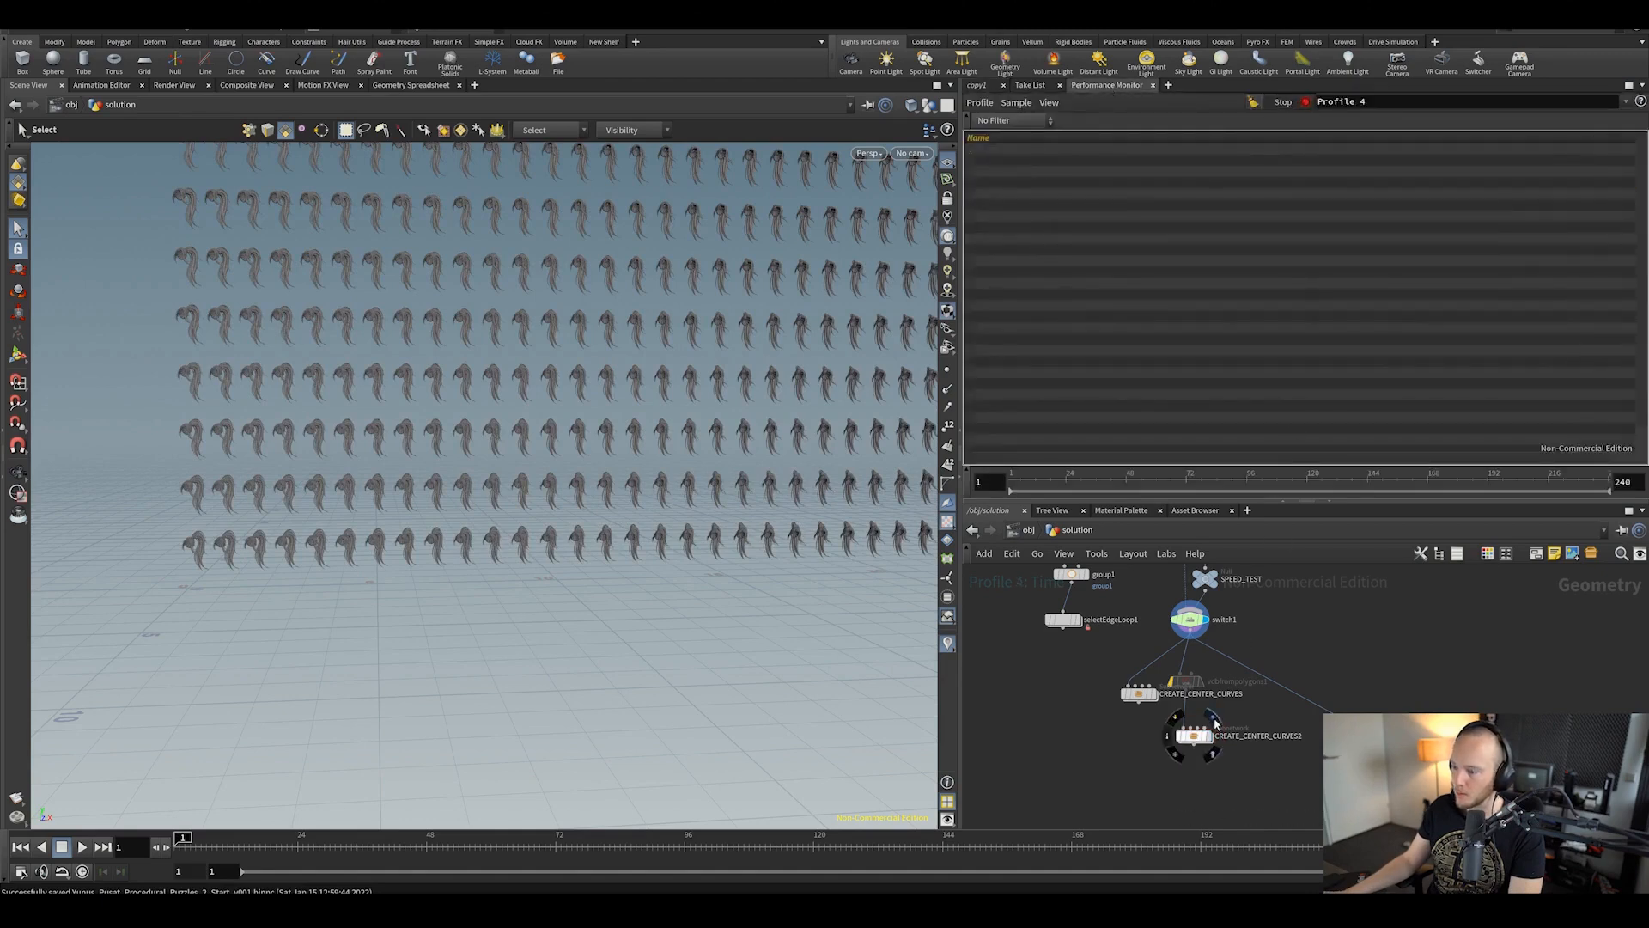
pyautogui.click(1297, 104)
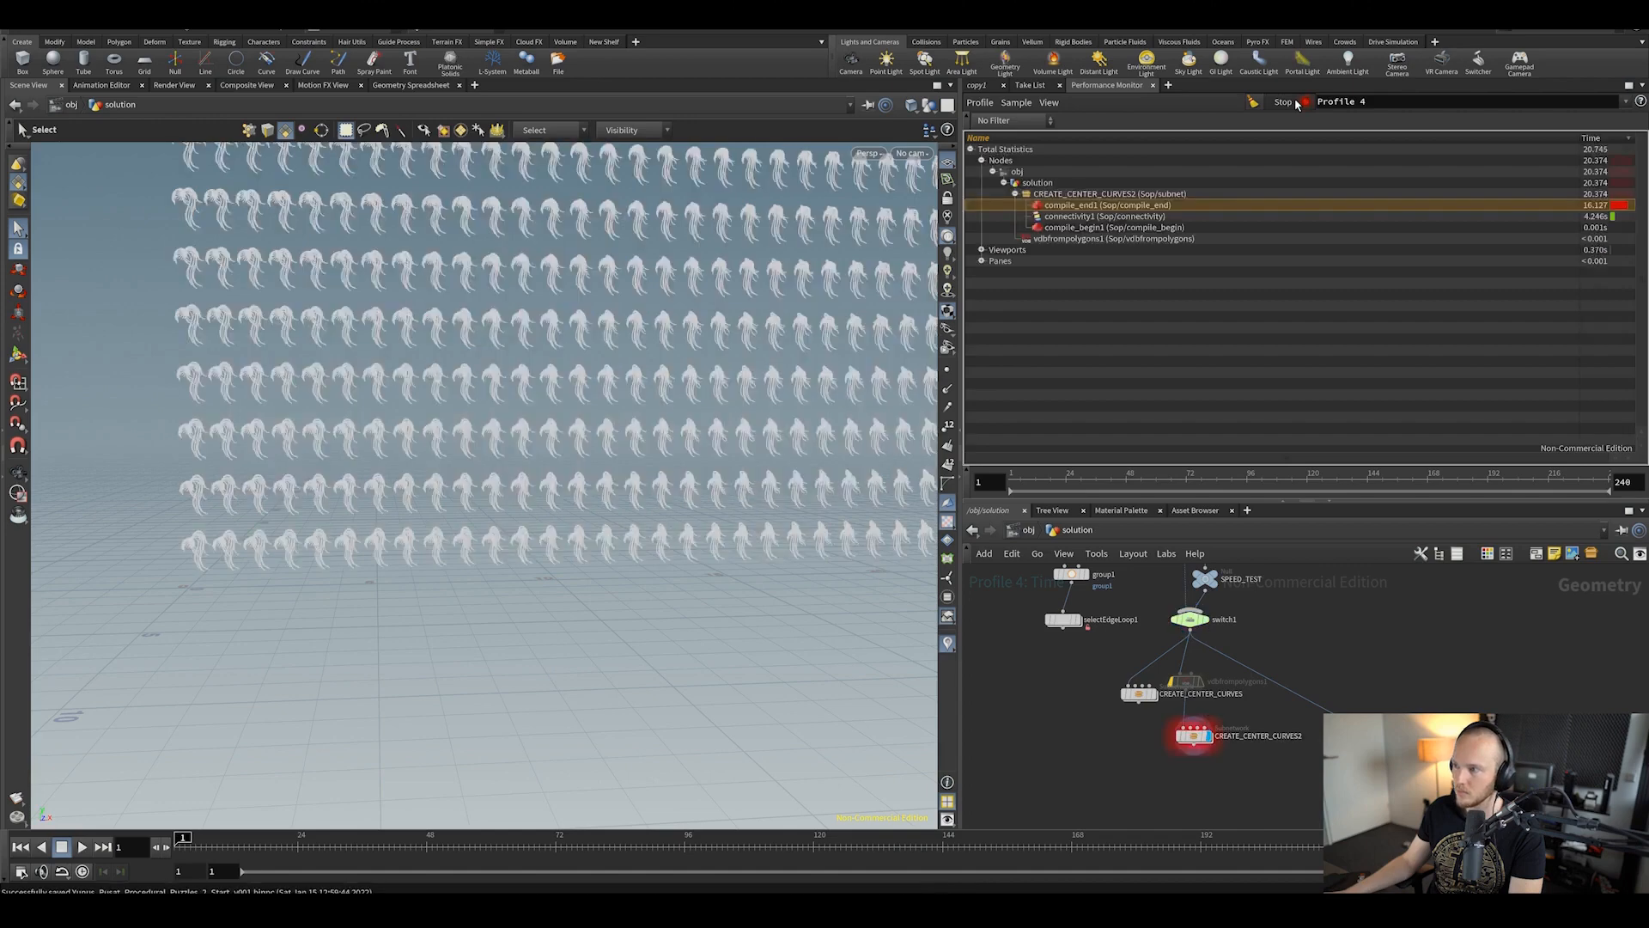
pyautogui.click(1145, 195)
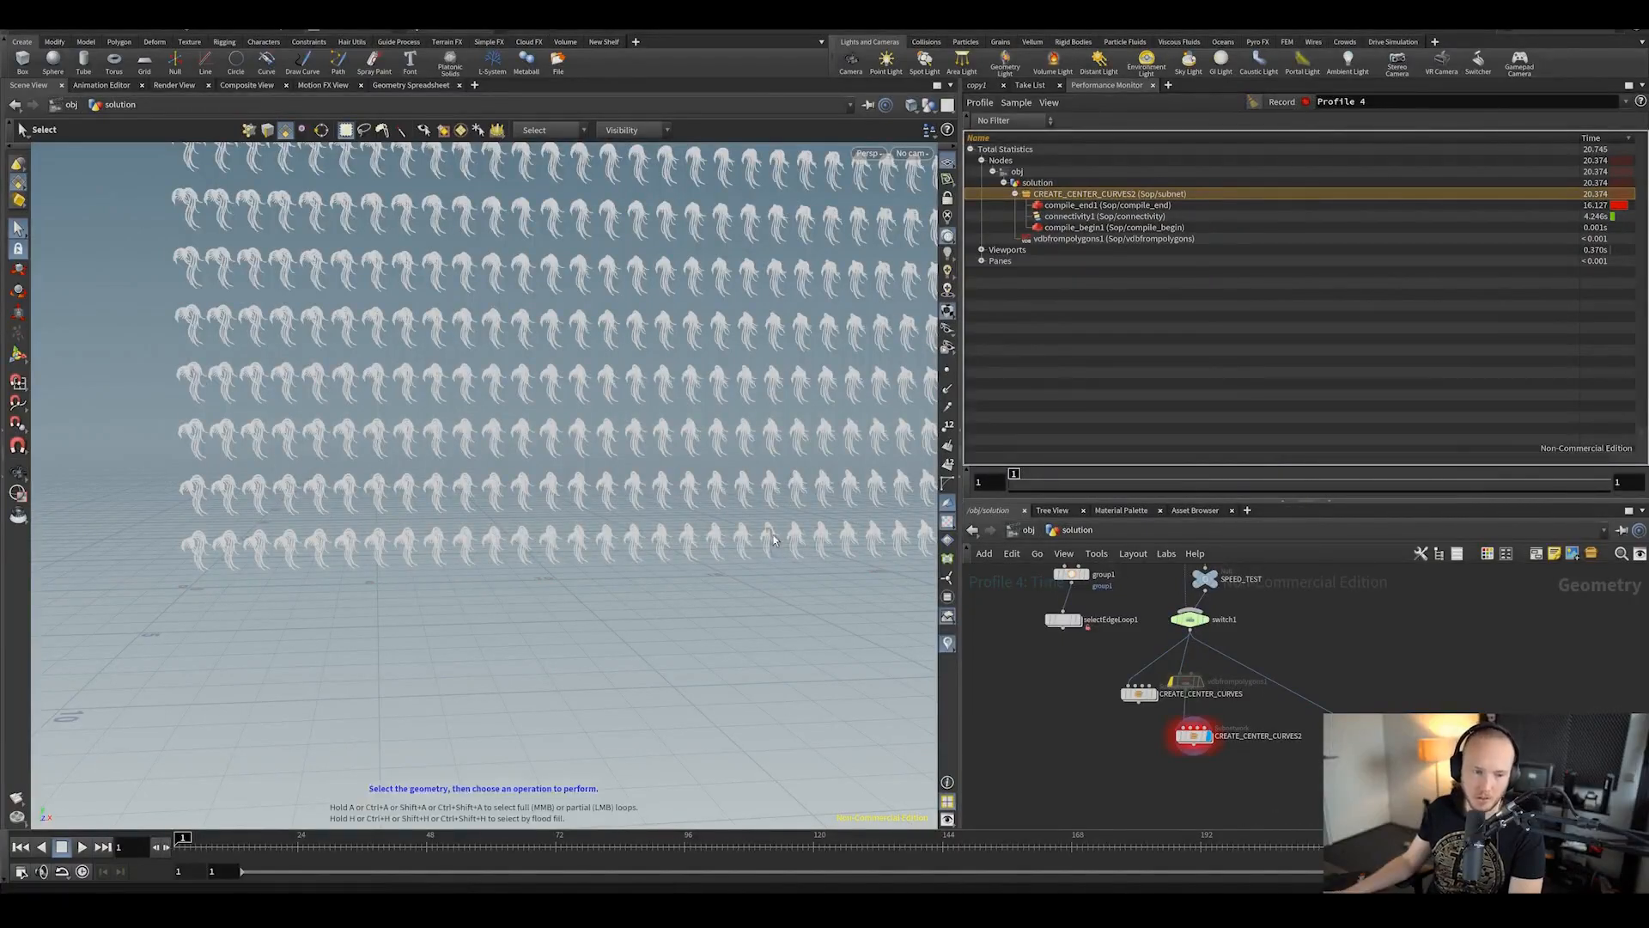
pyautogui.keyDown('alt'); pyautogui.moveTo(691, 398); pyautogui.dragTo(659, 487, button='middle'); pyautogui.keyUp('alt')
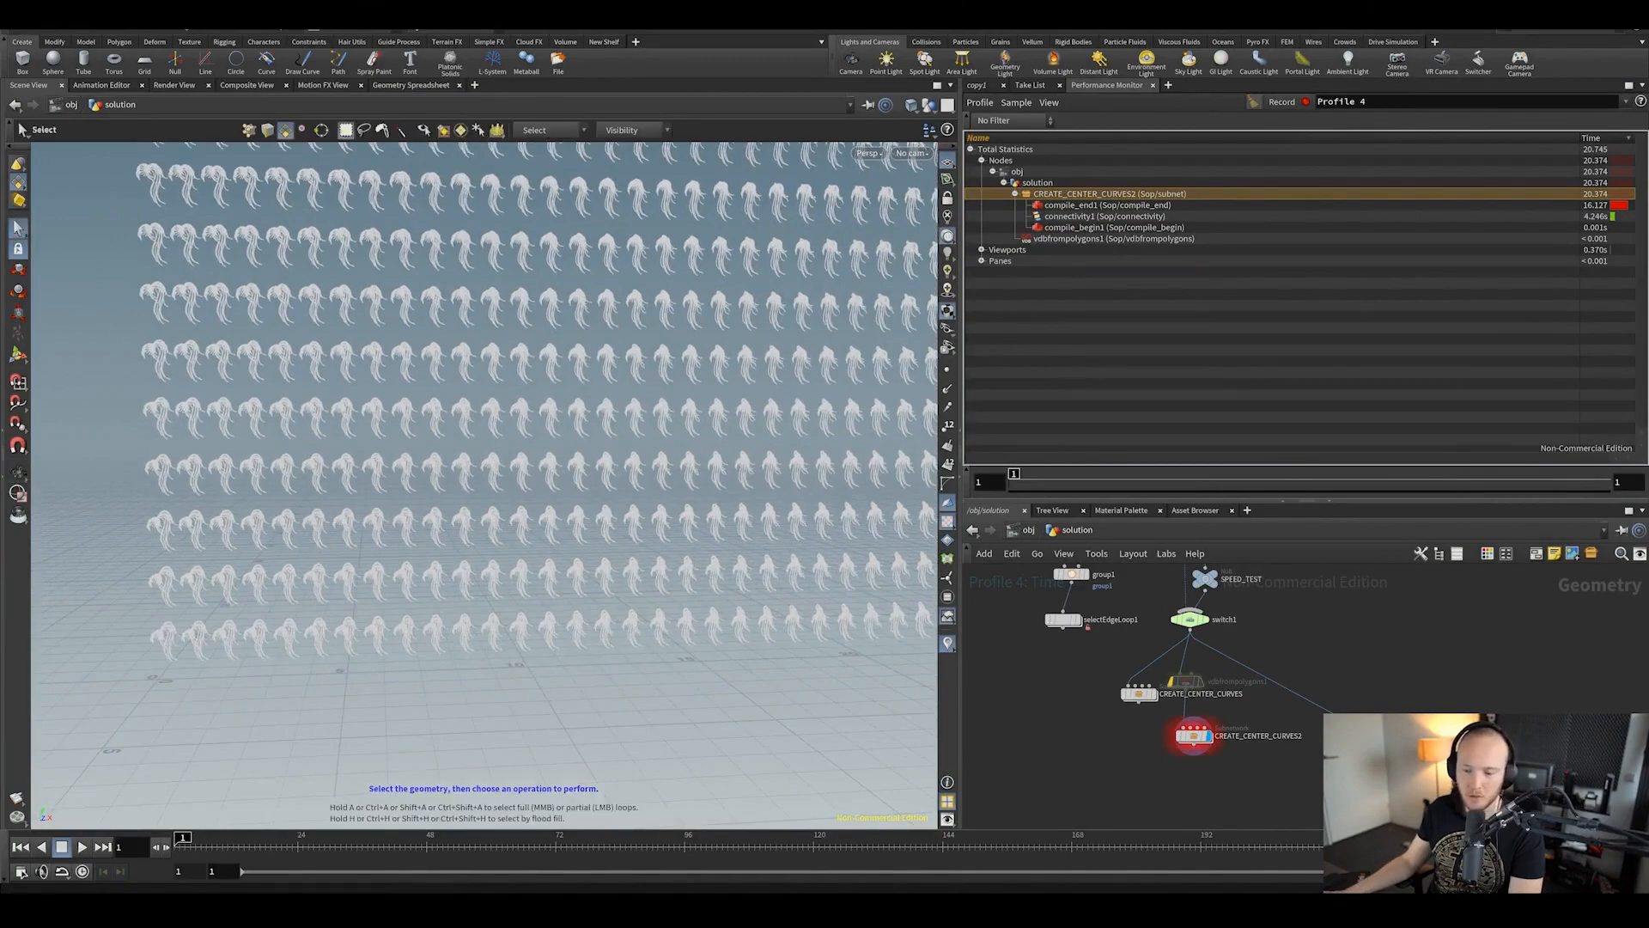
pyautogui.hotkey('alt', 'Tab')
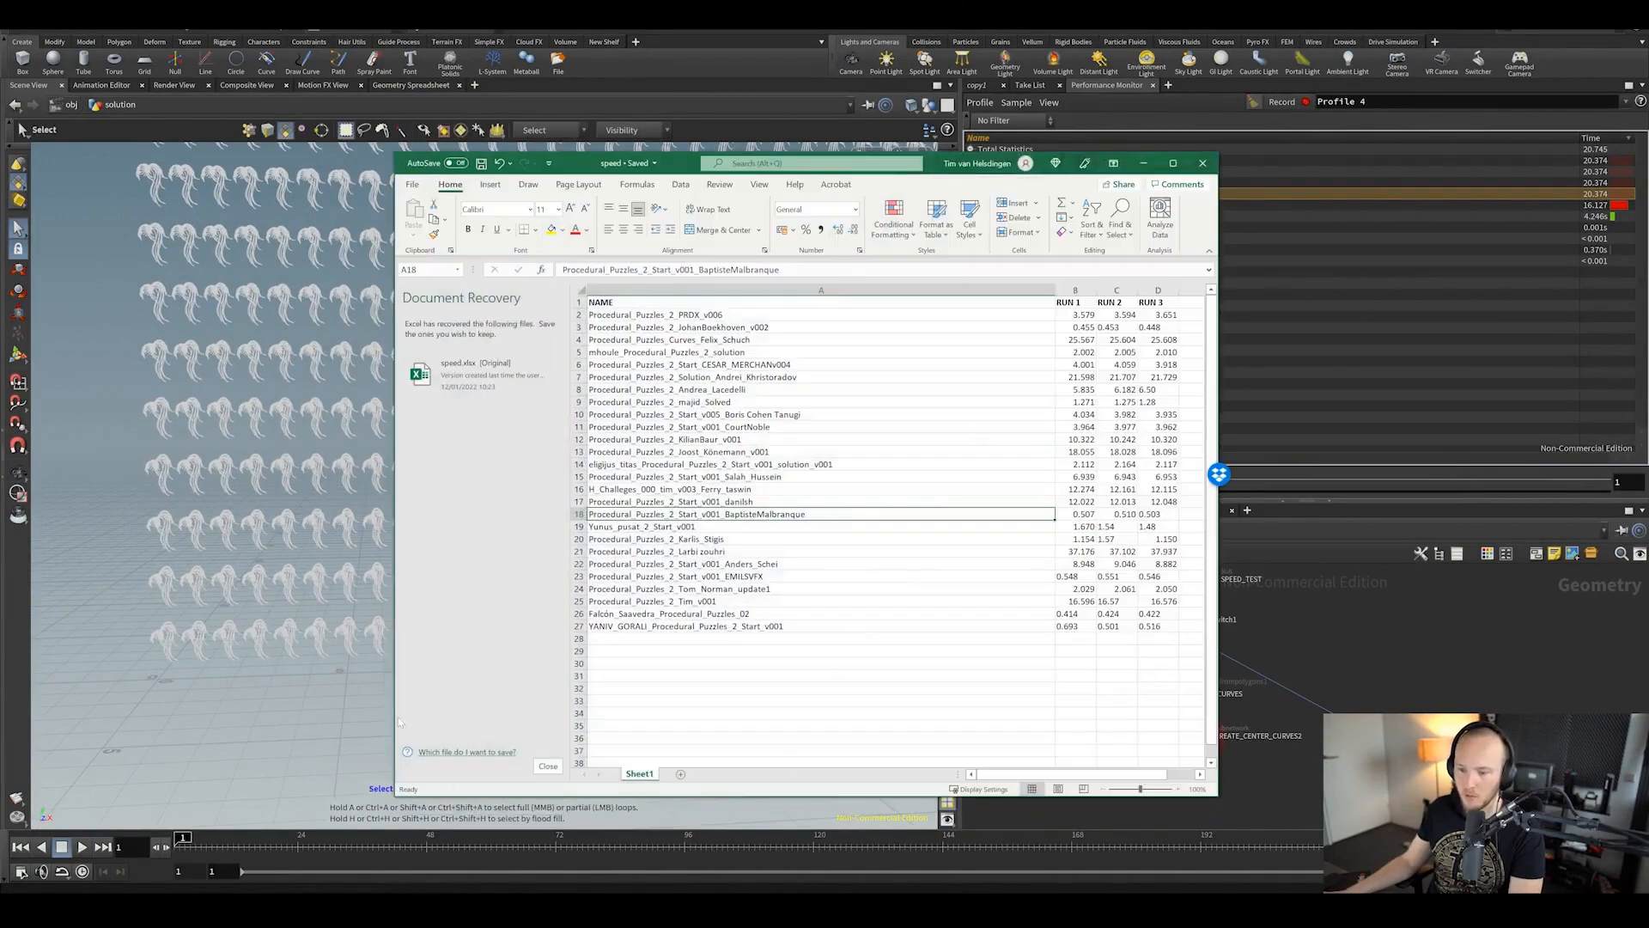
# Step: Widen the Excel window and compare timings in B20, F20, B18 and G18 (16.466), then return to Houdini
pyautogui.moveTo(391, 712); pyautogui.dragTo(149, 712)
pyautogui.click(1059, 688)
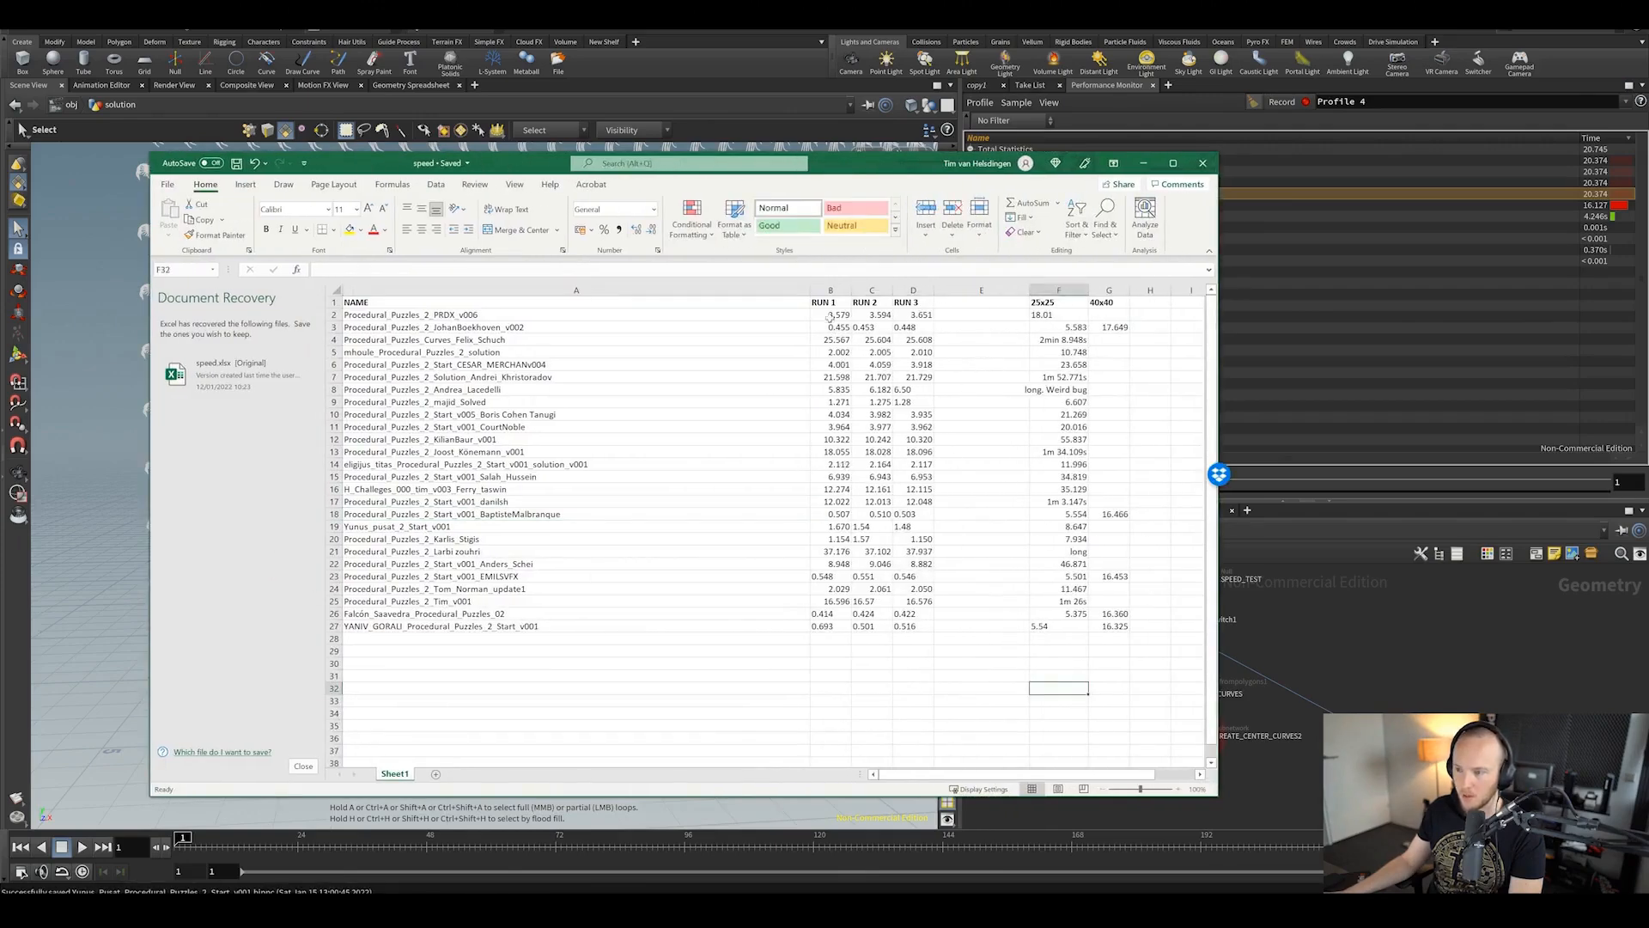
pyautogui.click(840, 538)
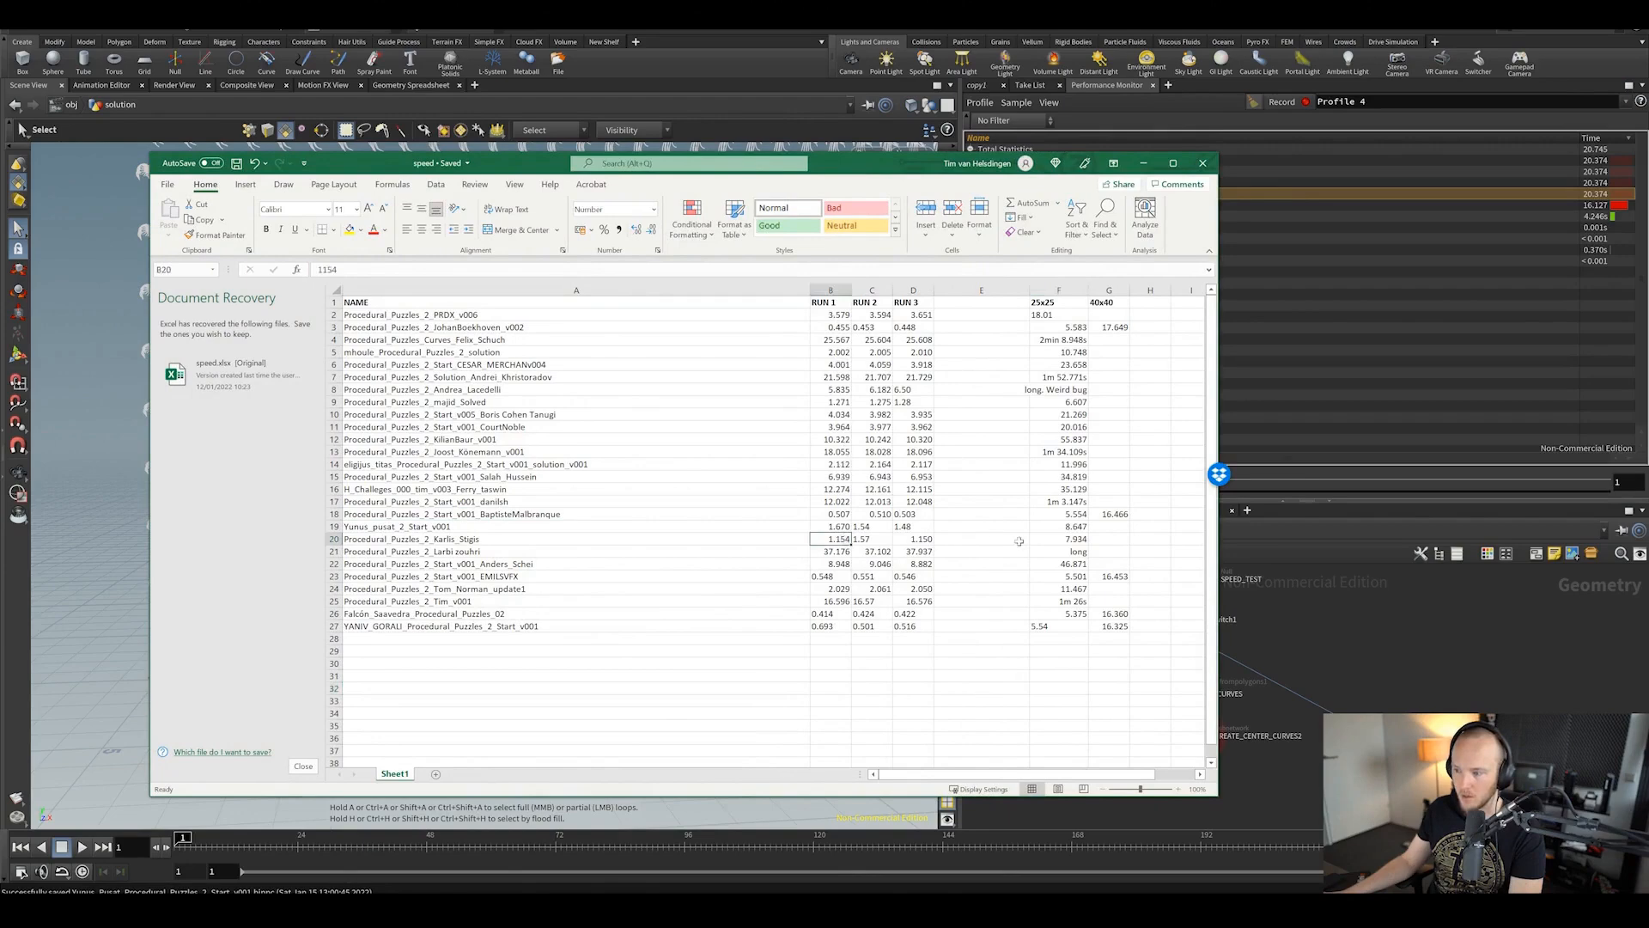
pyautogui.click(1065, 539)
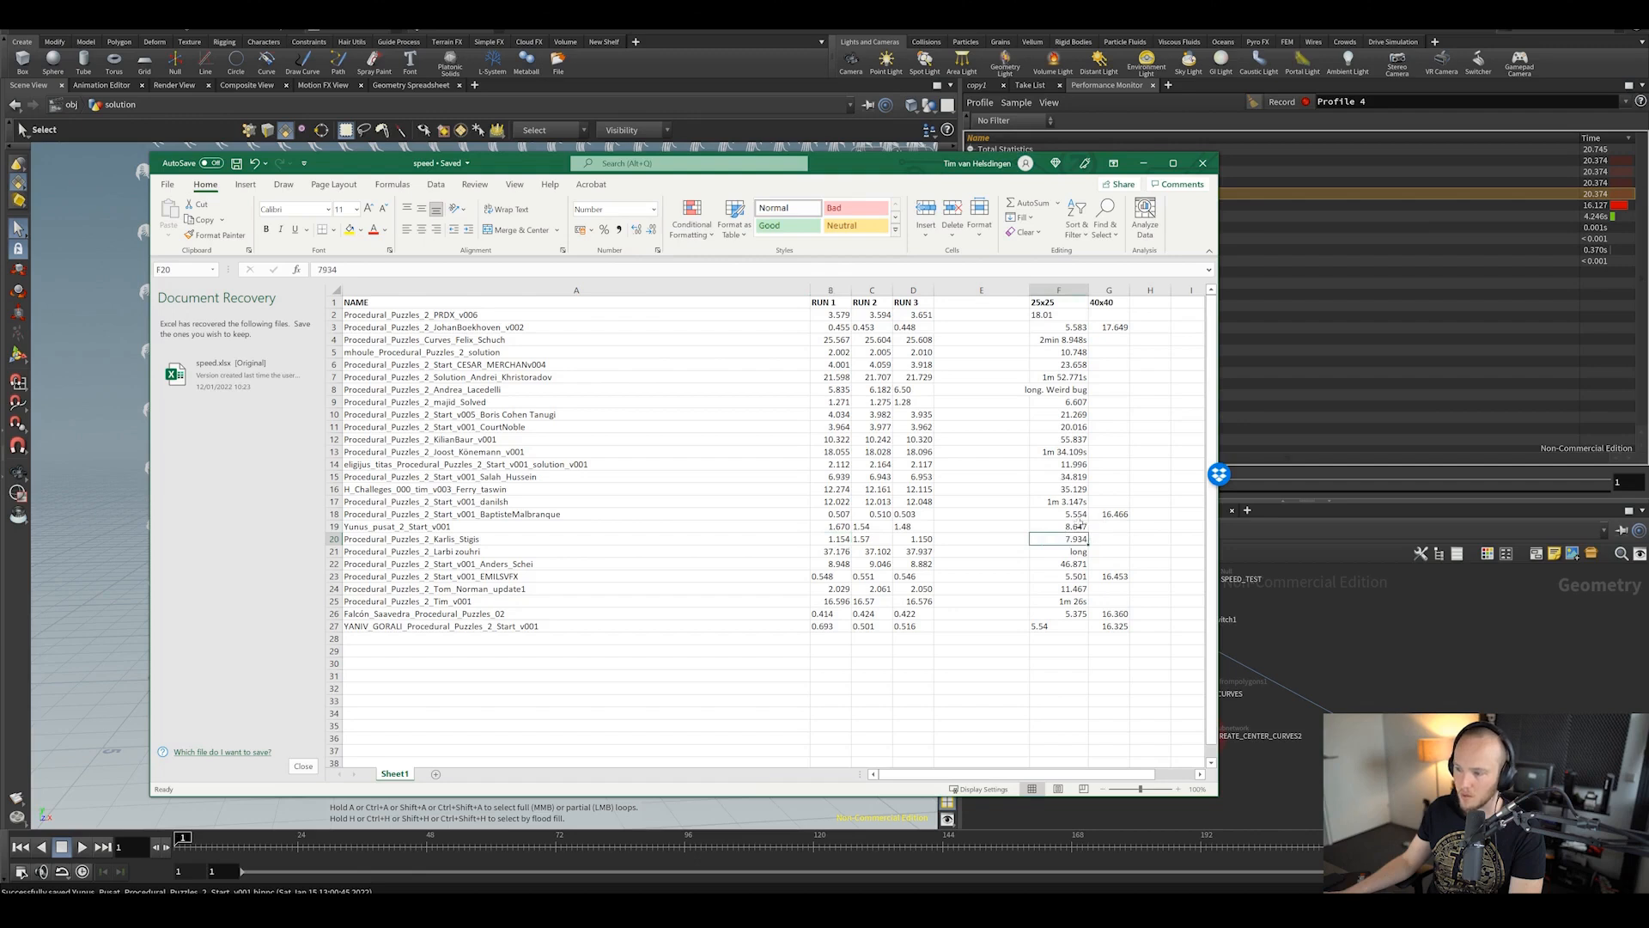
pyautogui.click(1115, 516)
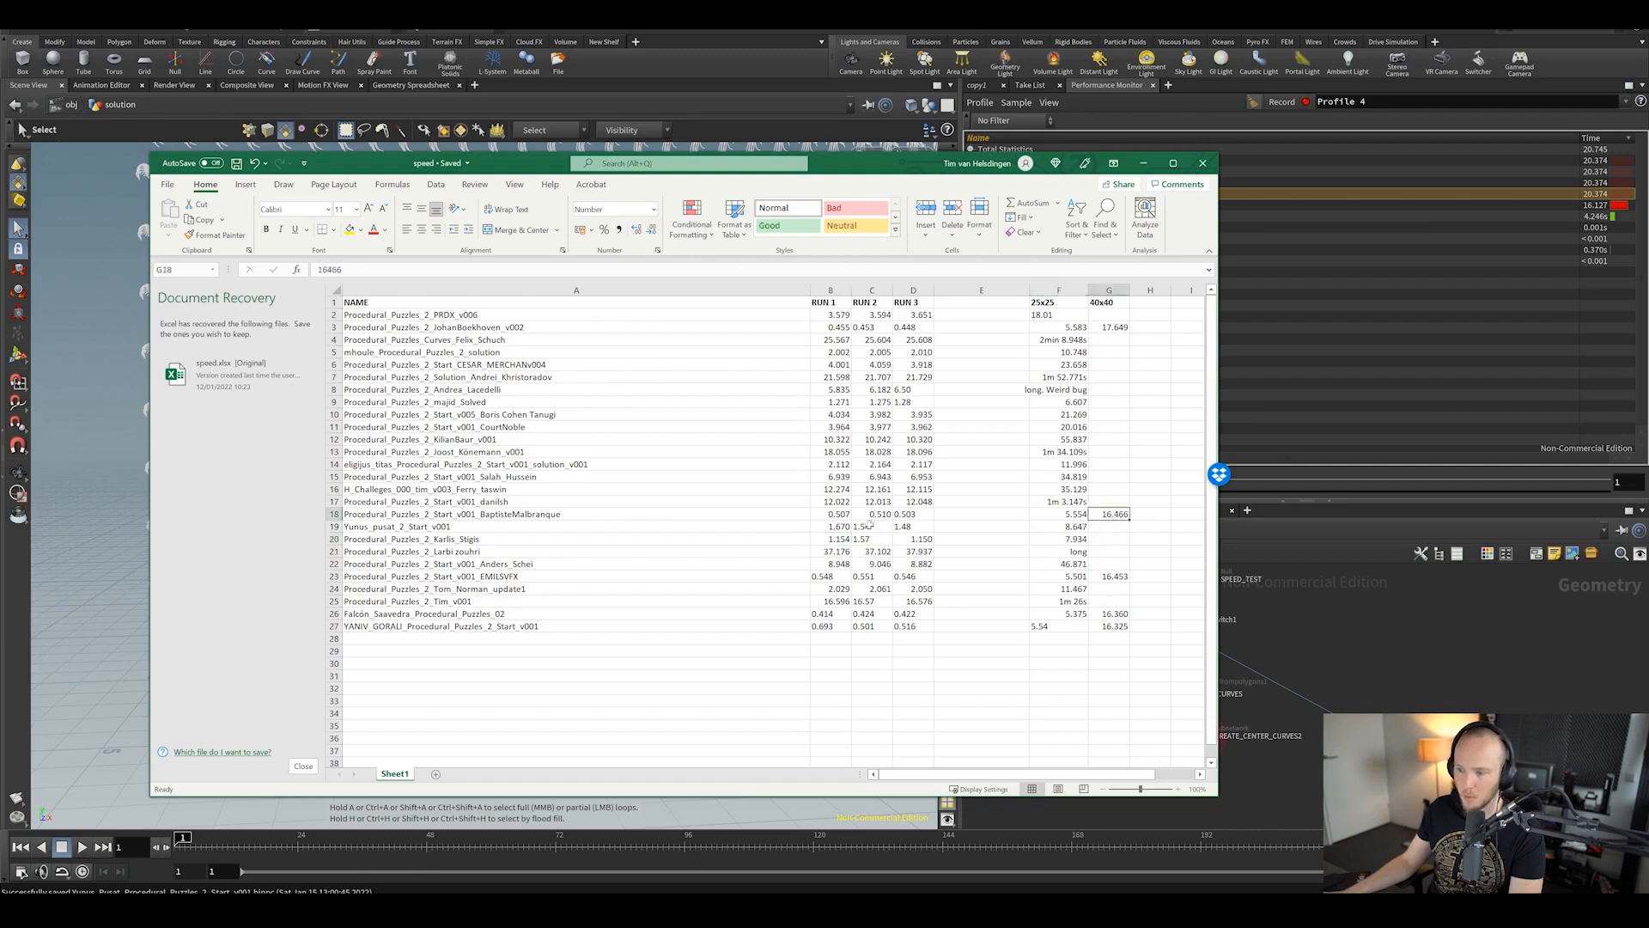
pyautogui.click(840, 513)
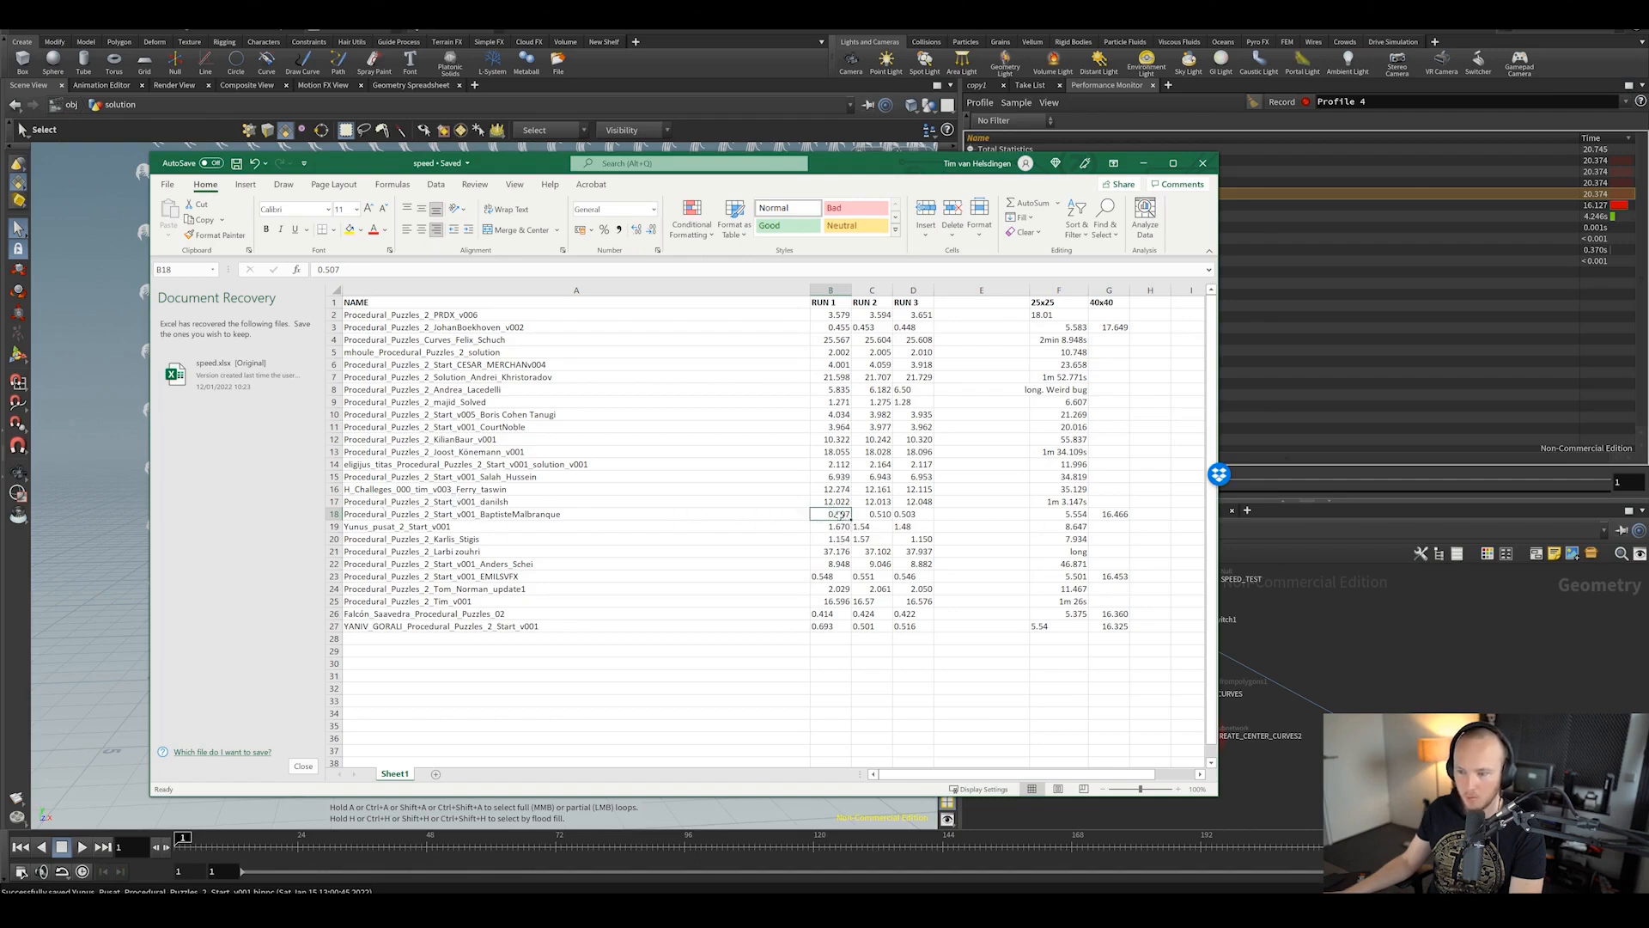
pyautogui.click(1116, 513)
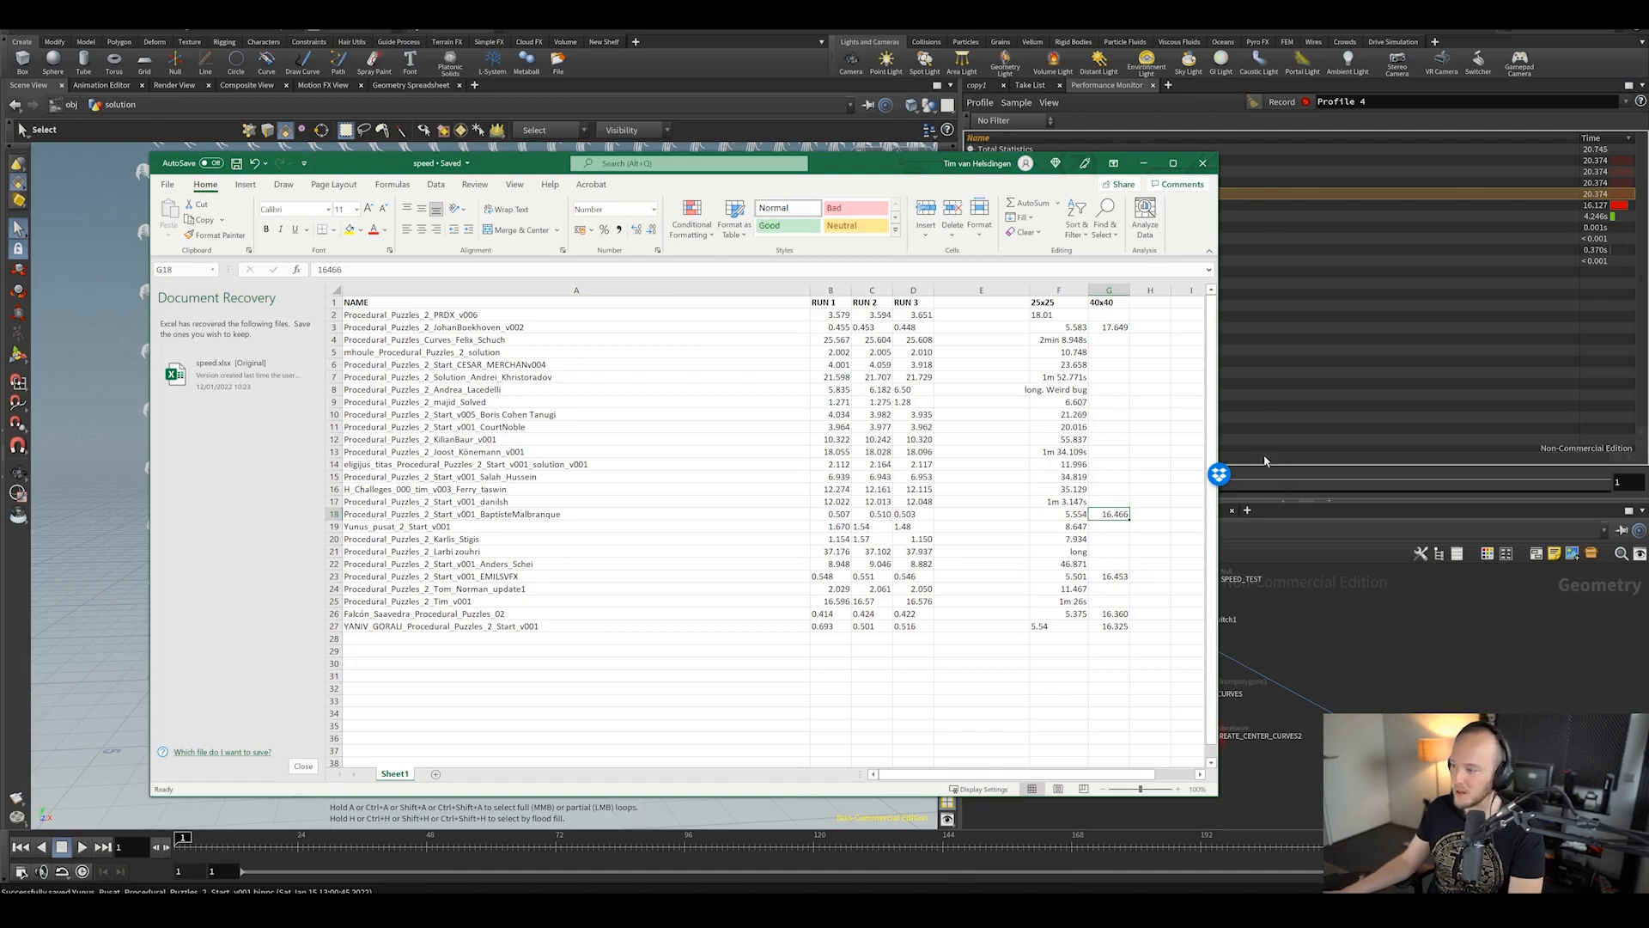
pyautogui.click(1425, 637)
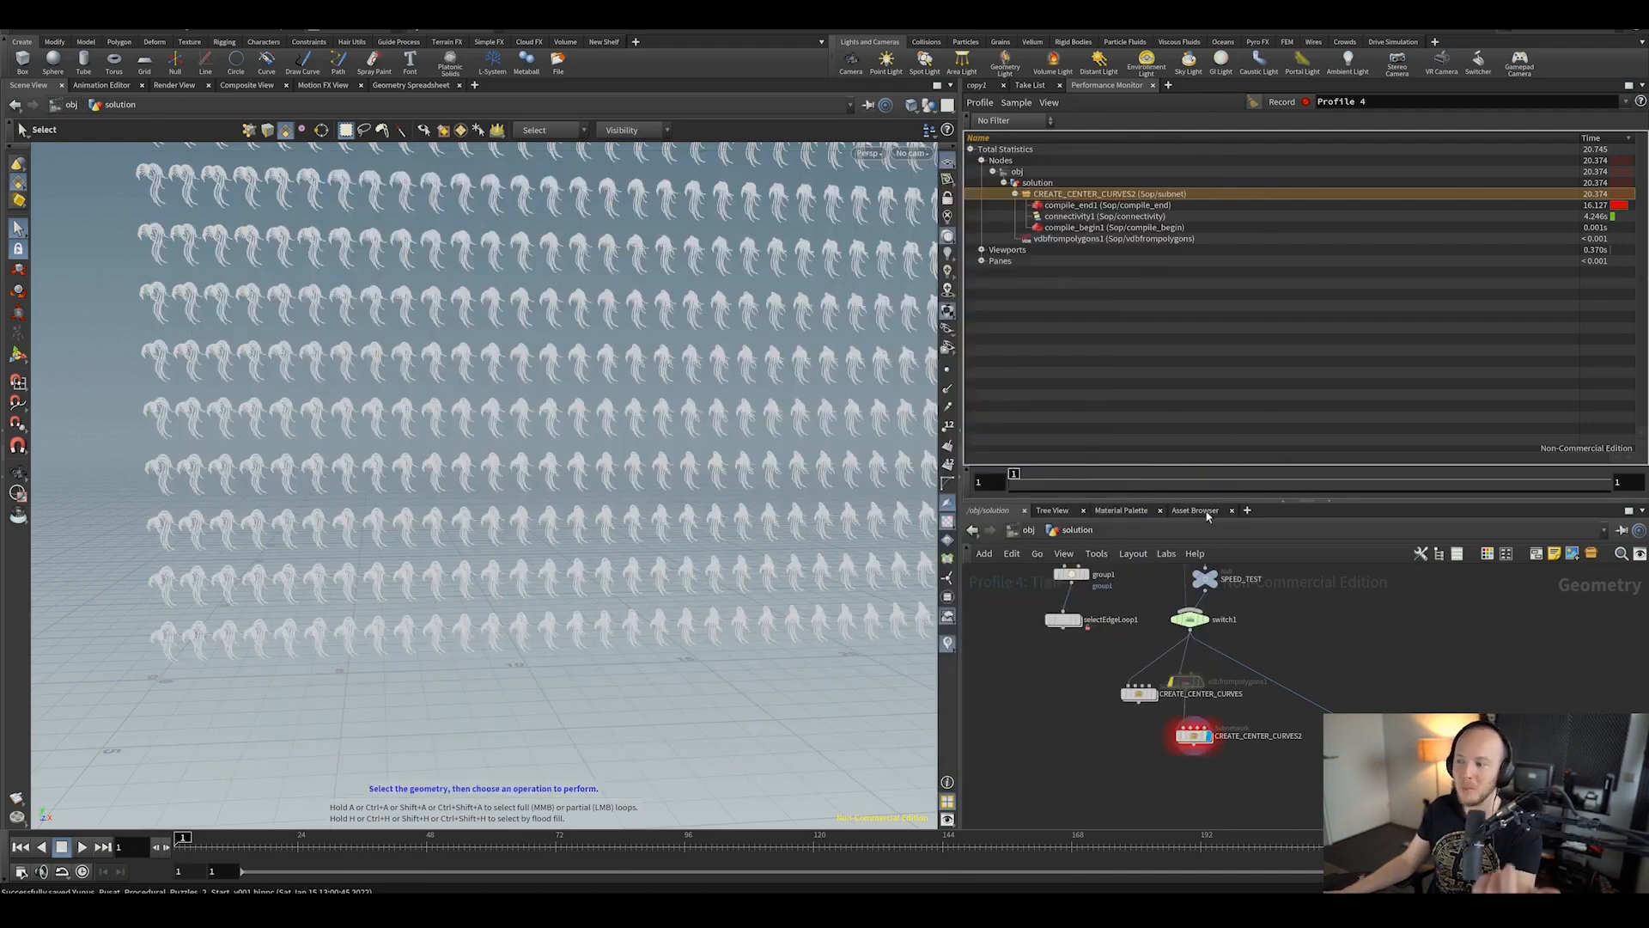
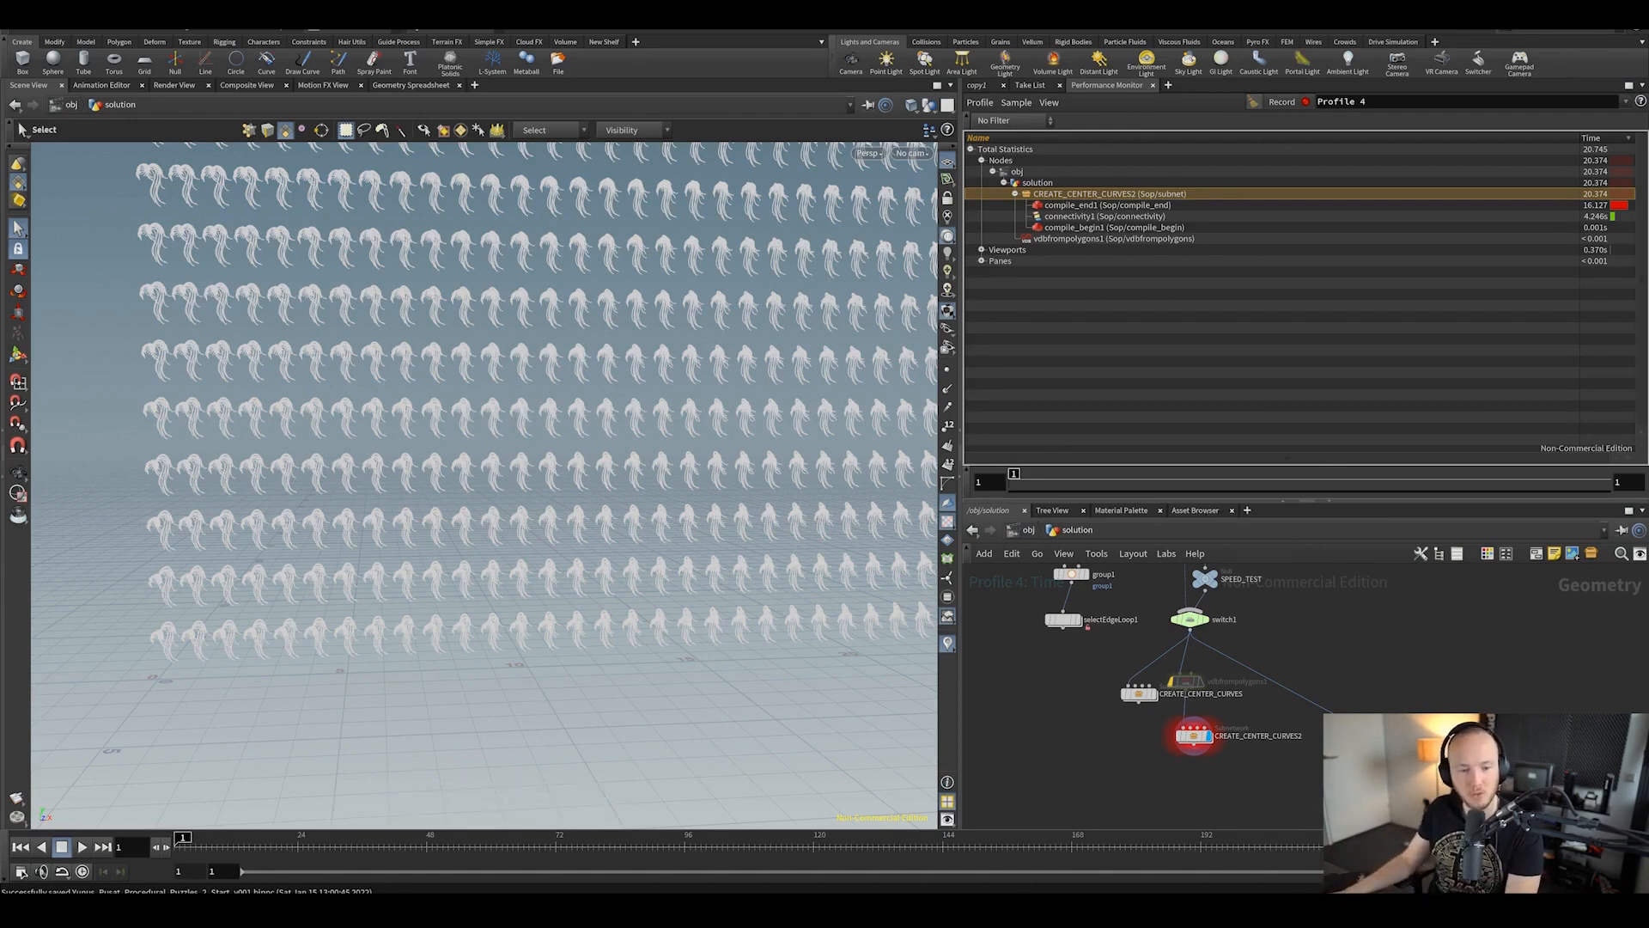
# Step: Open the Procedural_Puzzles_2_PRDX_v006.hiplc solution scene
pyautogui.click(25, 28)
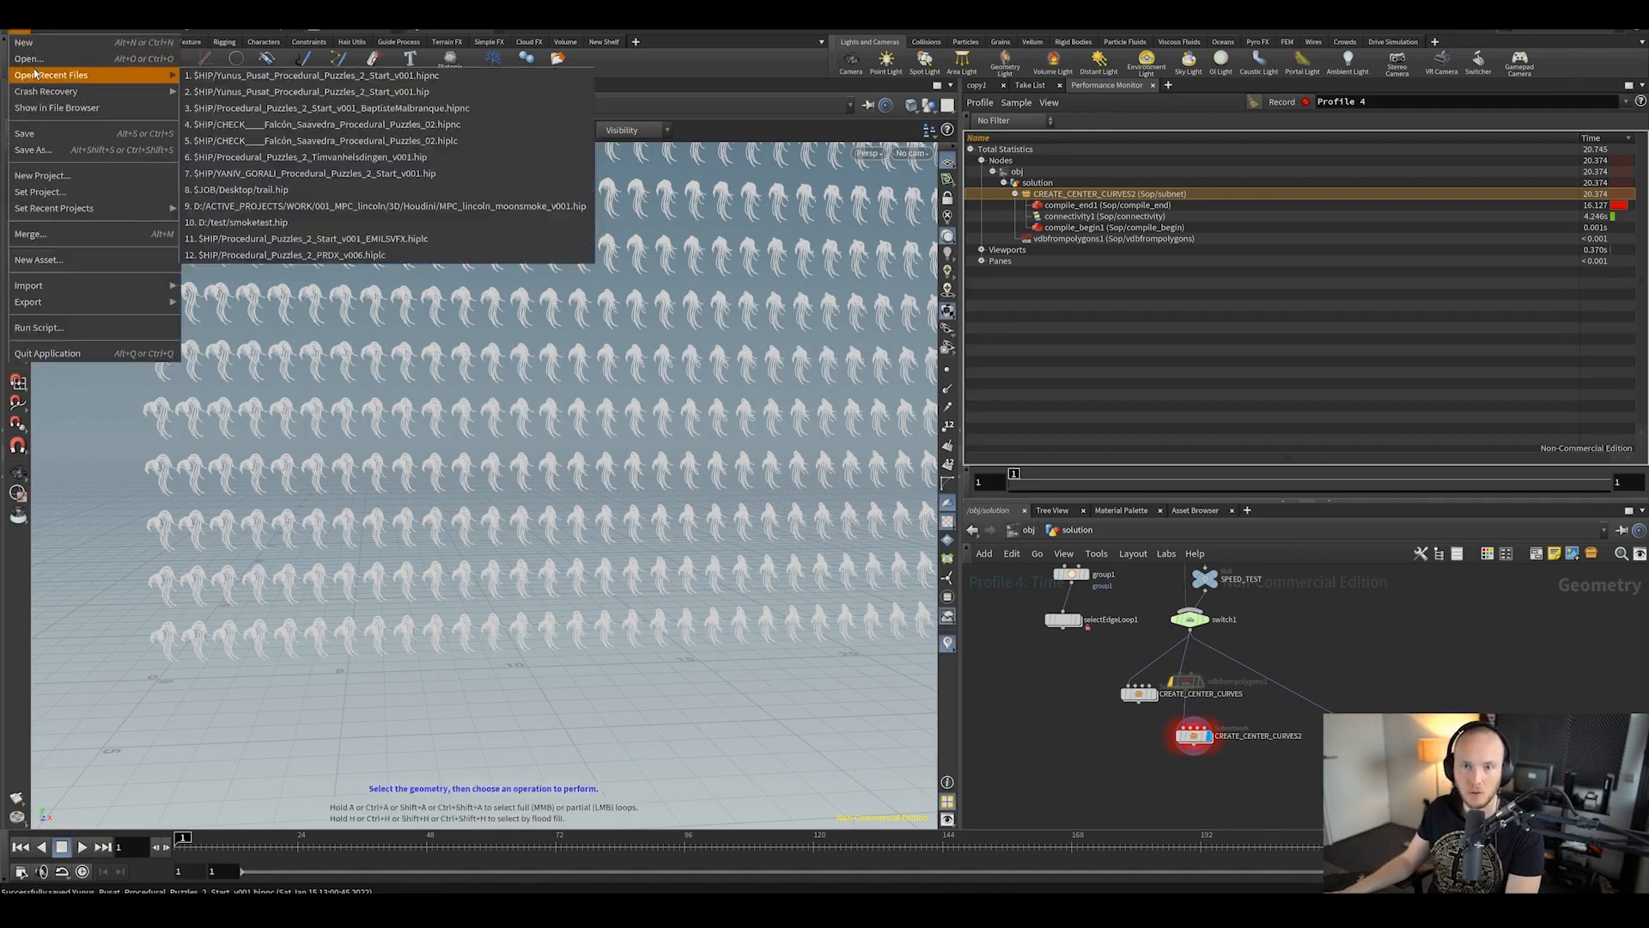
pyautogui.click(41, 59)
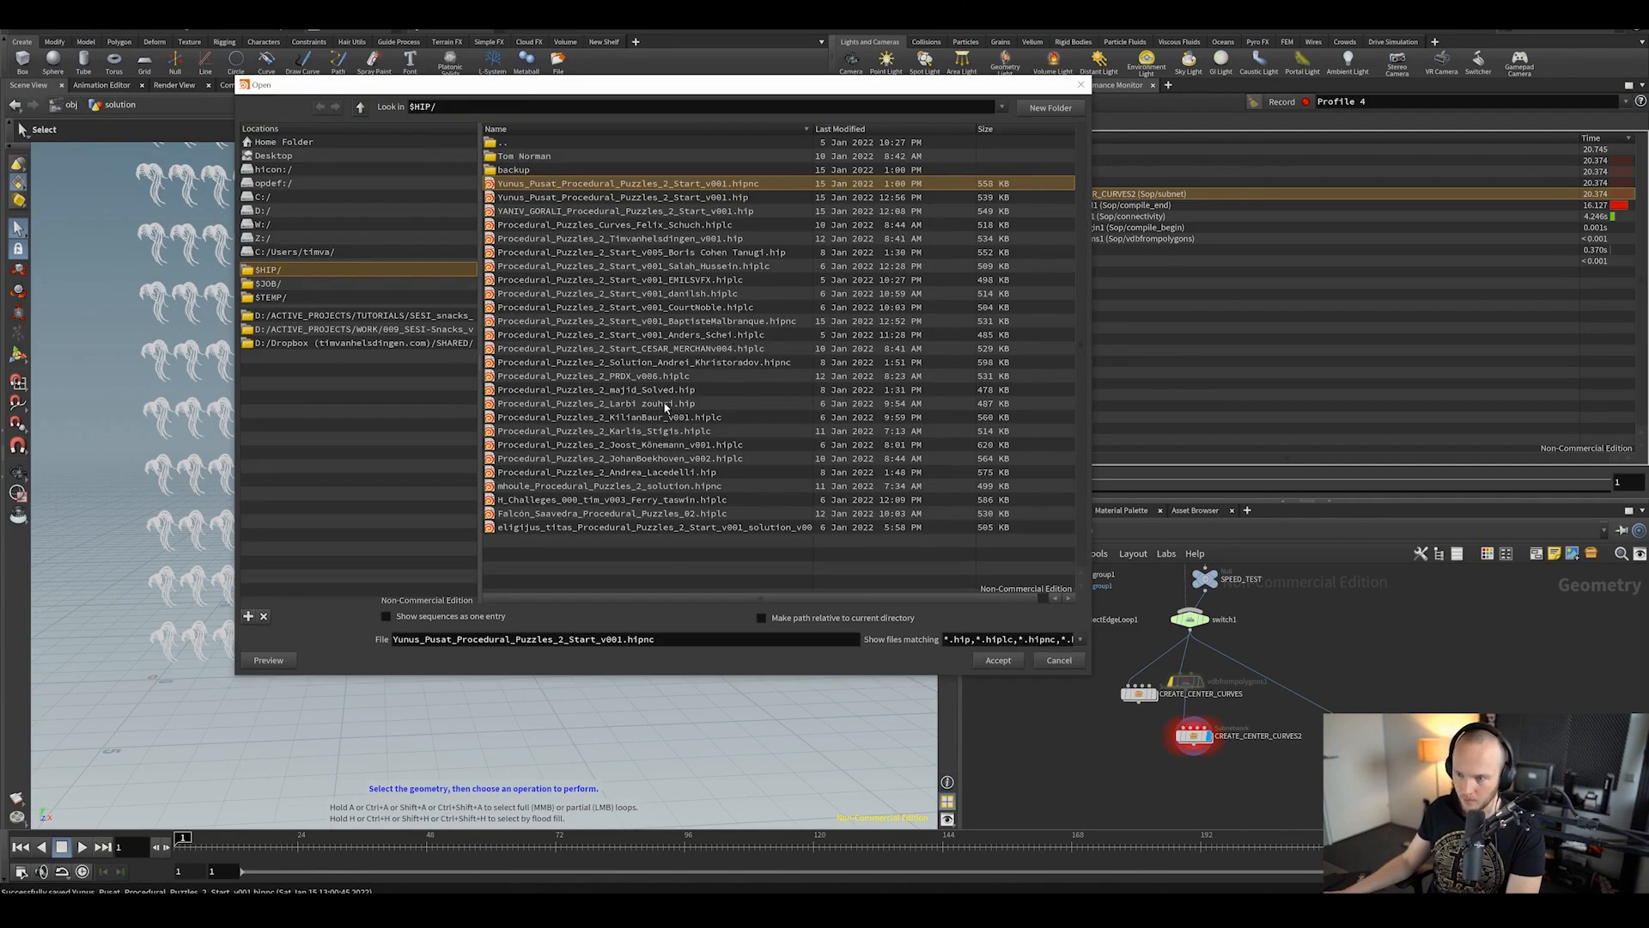
pyautogui.click(645, 378)
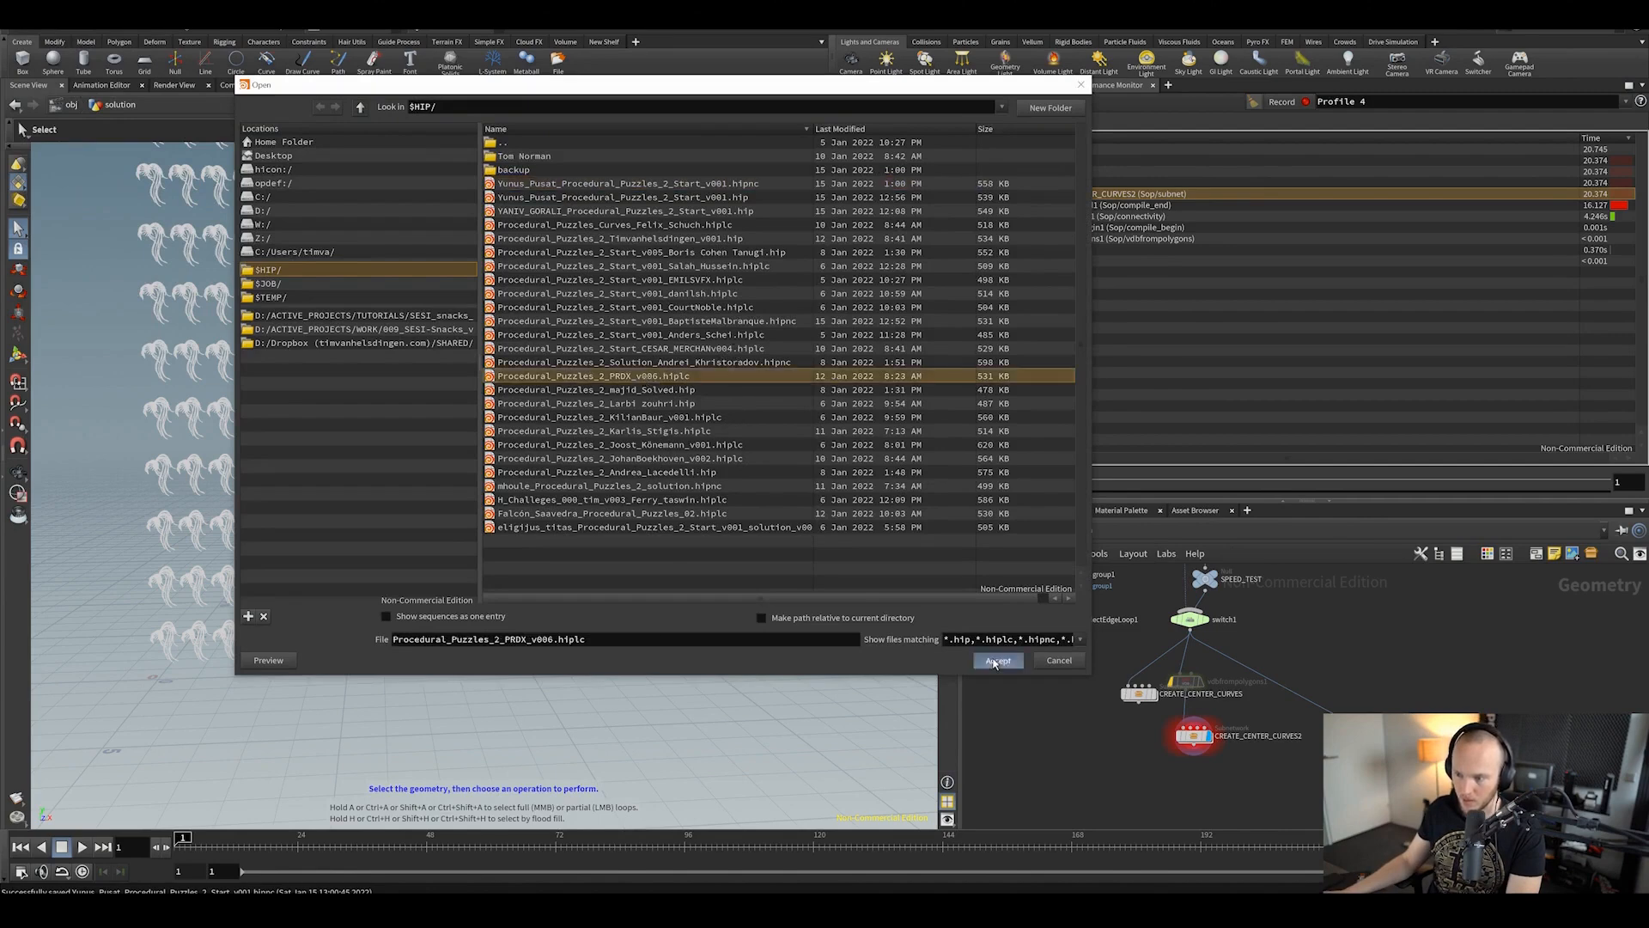
pyautogui.click(998, 660)
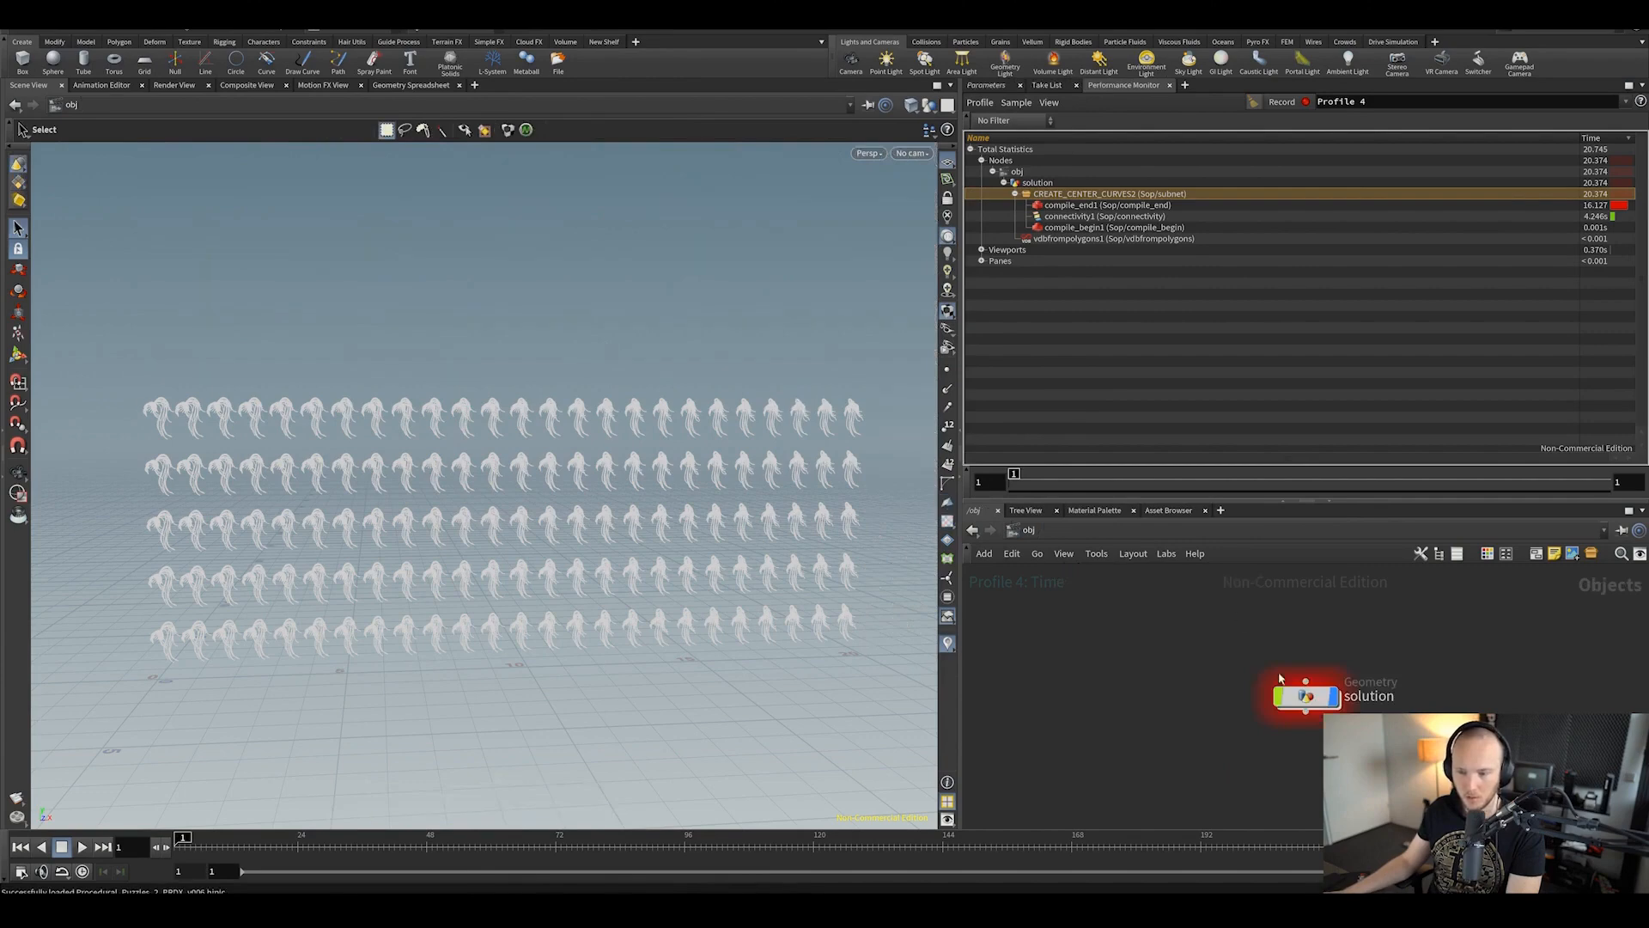
# Step: Enter the solution network and nudge the switch1 node upward
pyautogui.doubleClick(1321, 699)
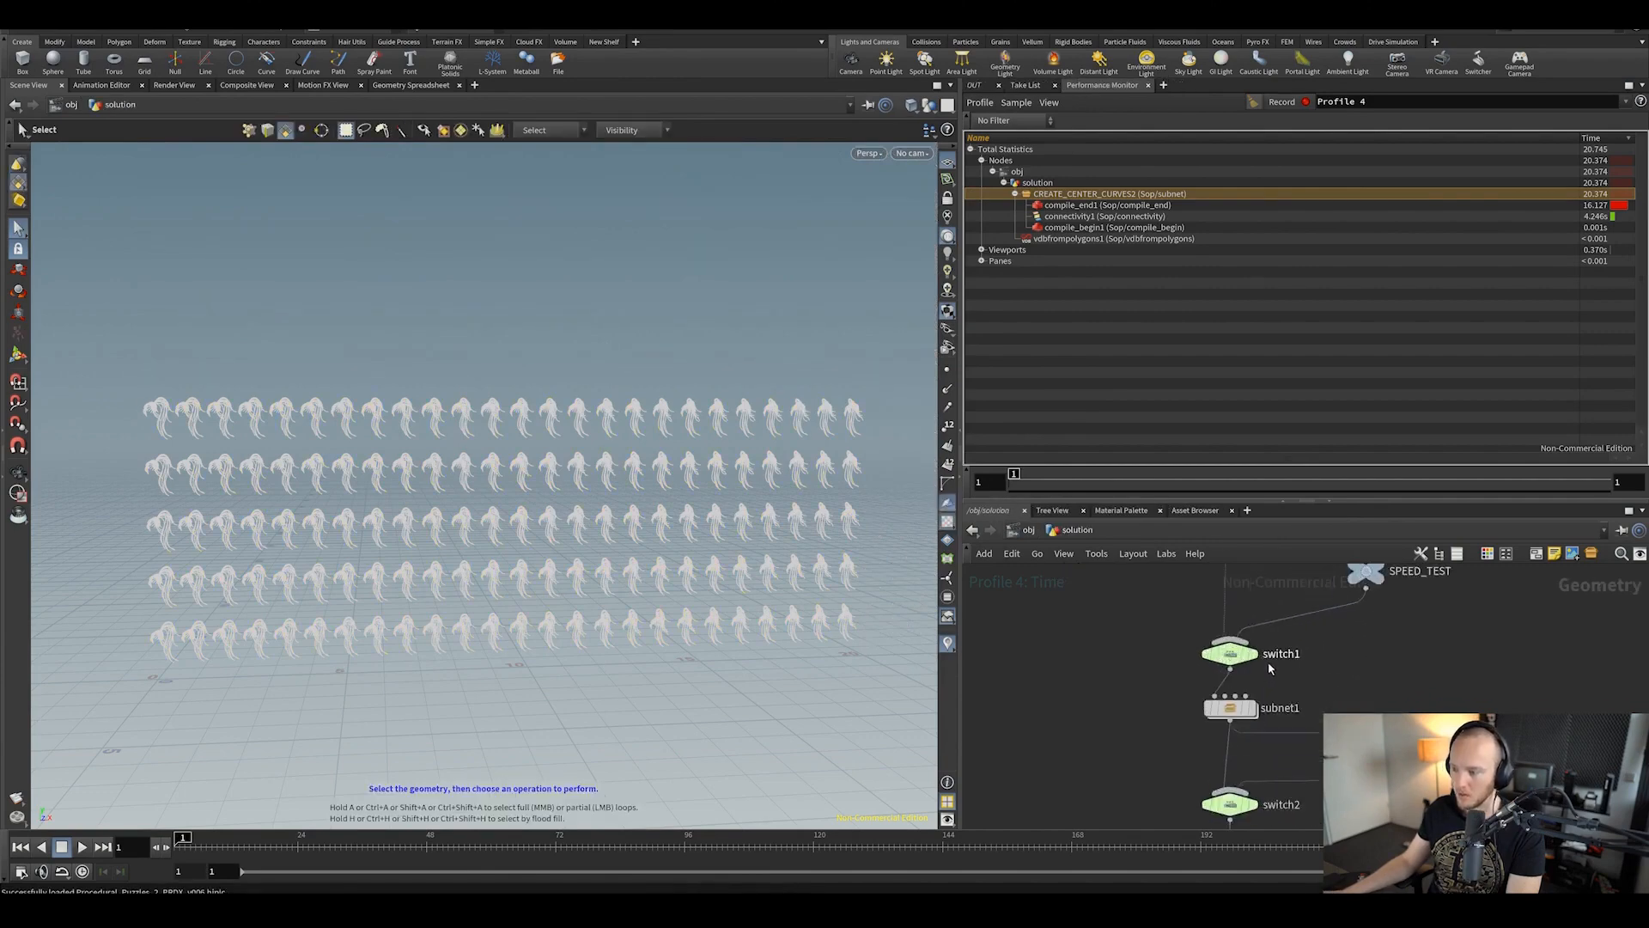
pyautogui.moveTo(1250, 669)
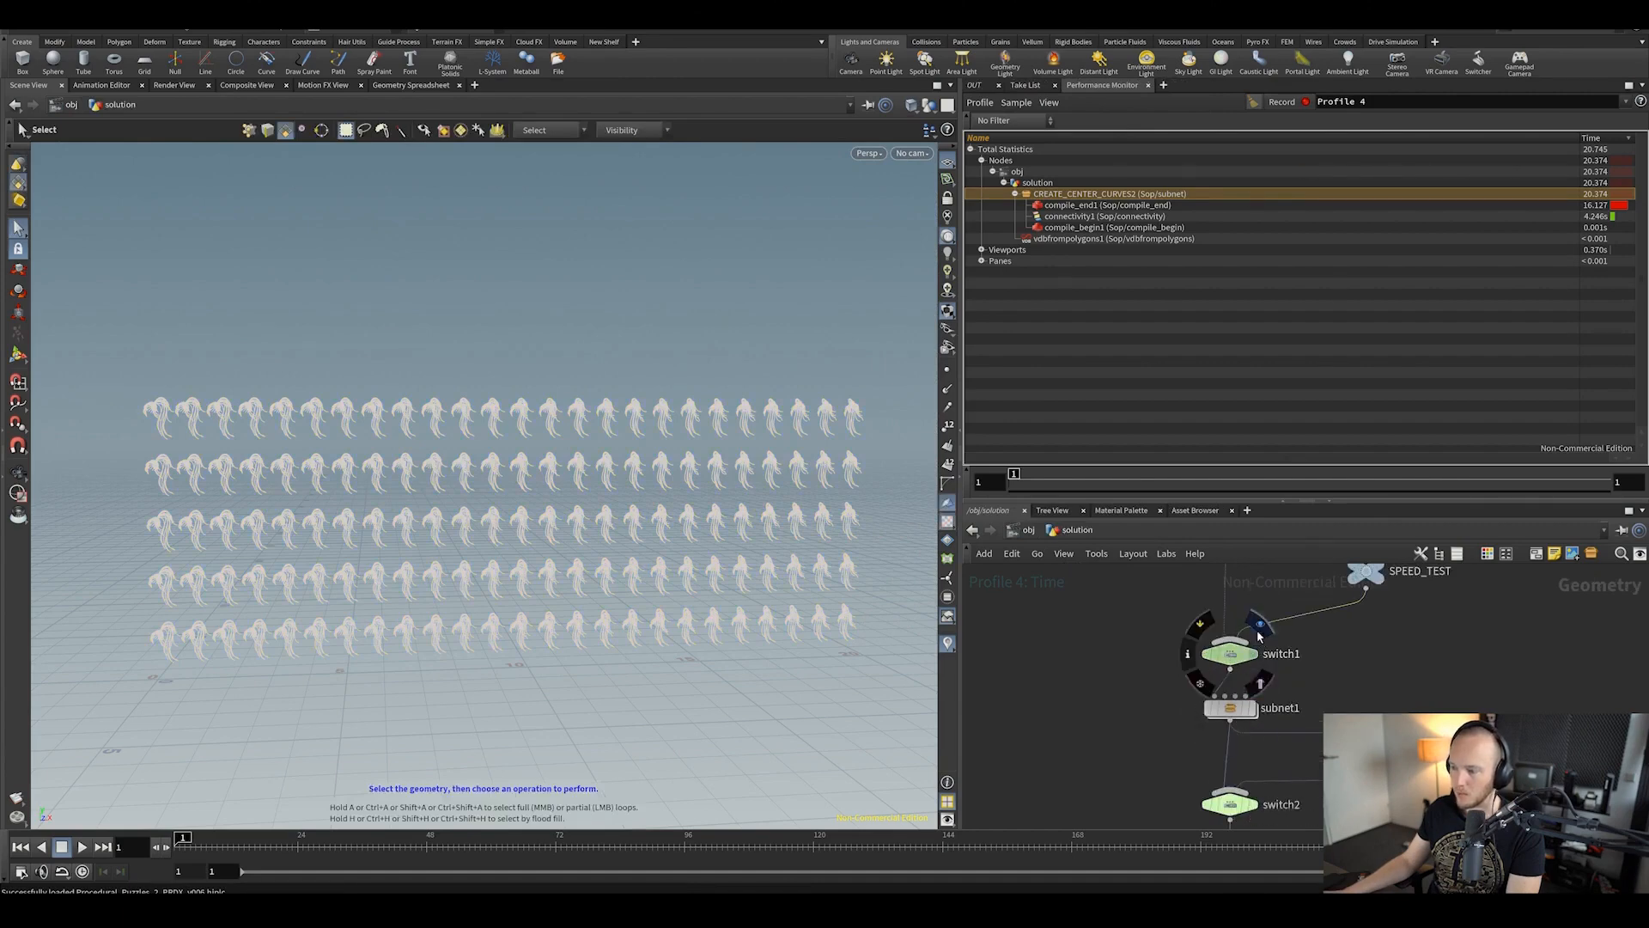
pyautogui.click(1225, 663)
pyautogui.moveTo(1225, 663); pyautogui.dragTo(1226, 639)
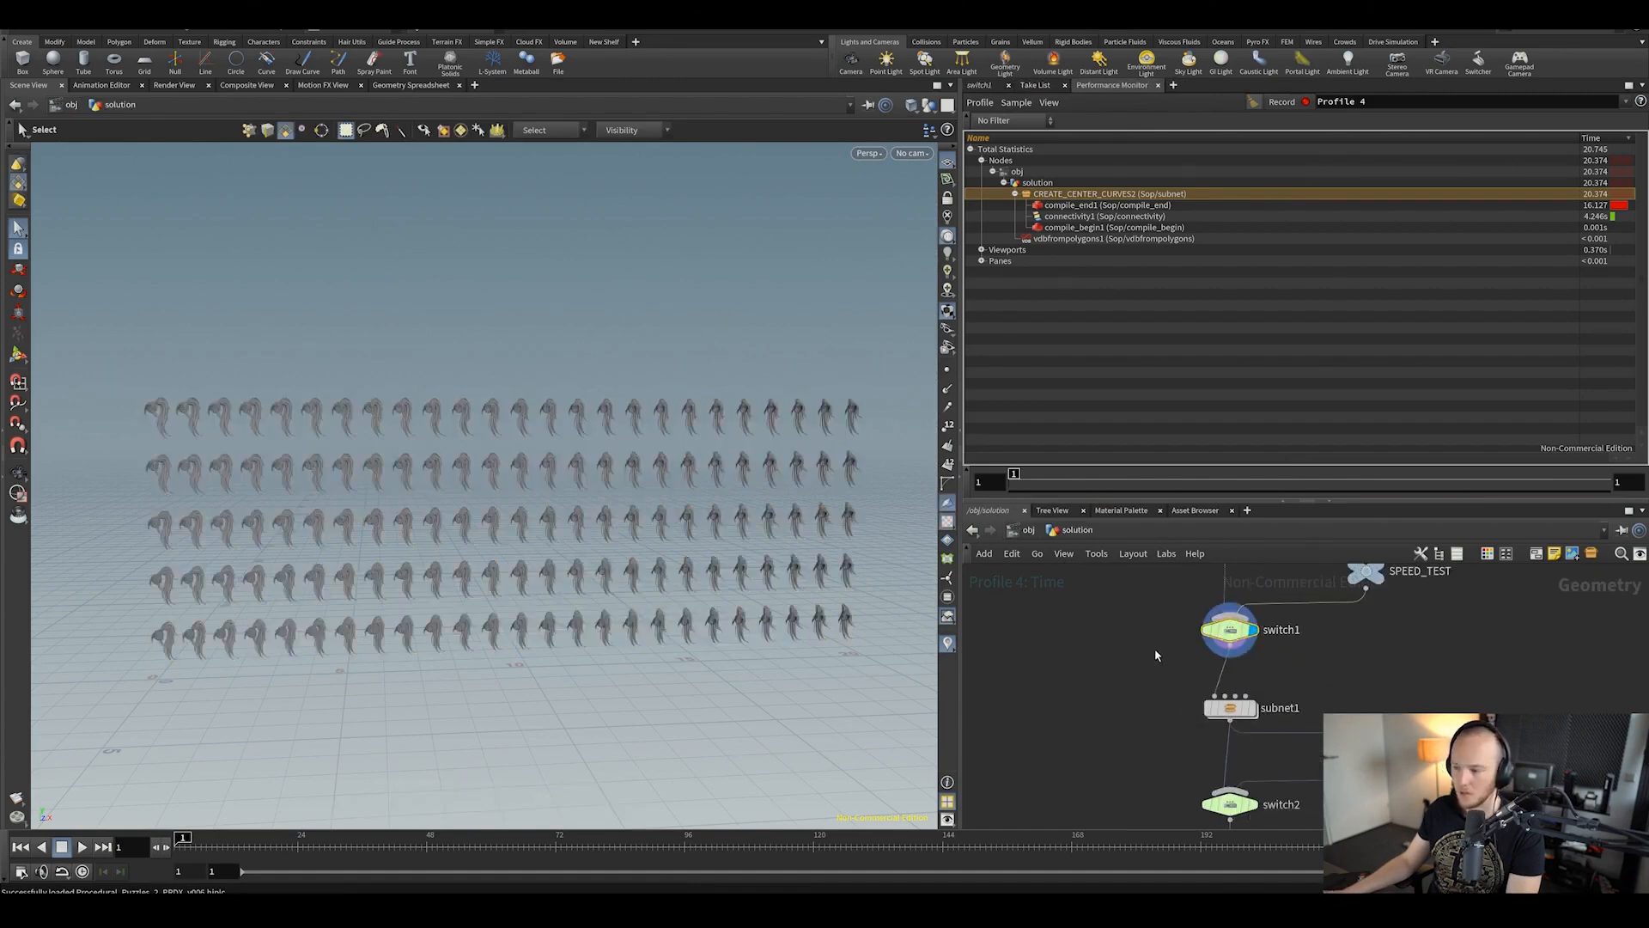
# Step: Insert a VDB from Polygons node between switch1 and subnet1 and display it
pyautogui.press('Tab')
pyautogui.write('db fr')
pyautogui.press('Escape')
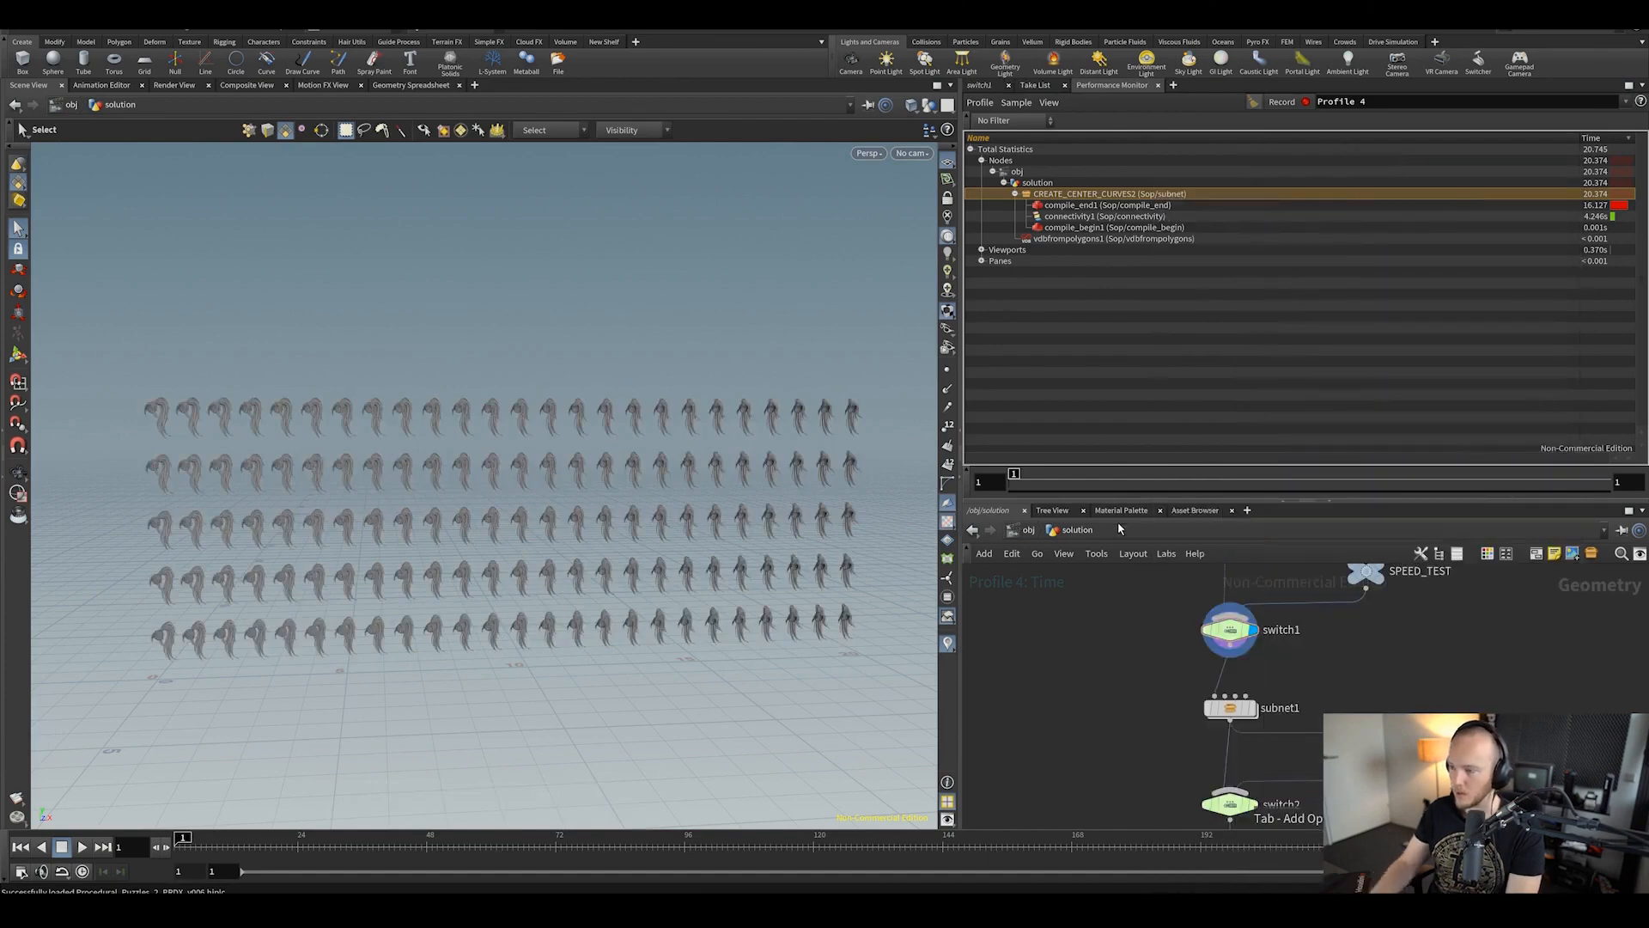
pyautogui.press('Tab')
pyautogui.write('bd')
pyautogui.press('BackSpace')
pyautogui.press('BackSpace')
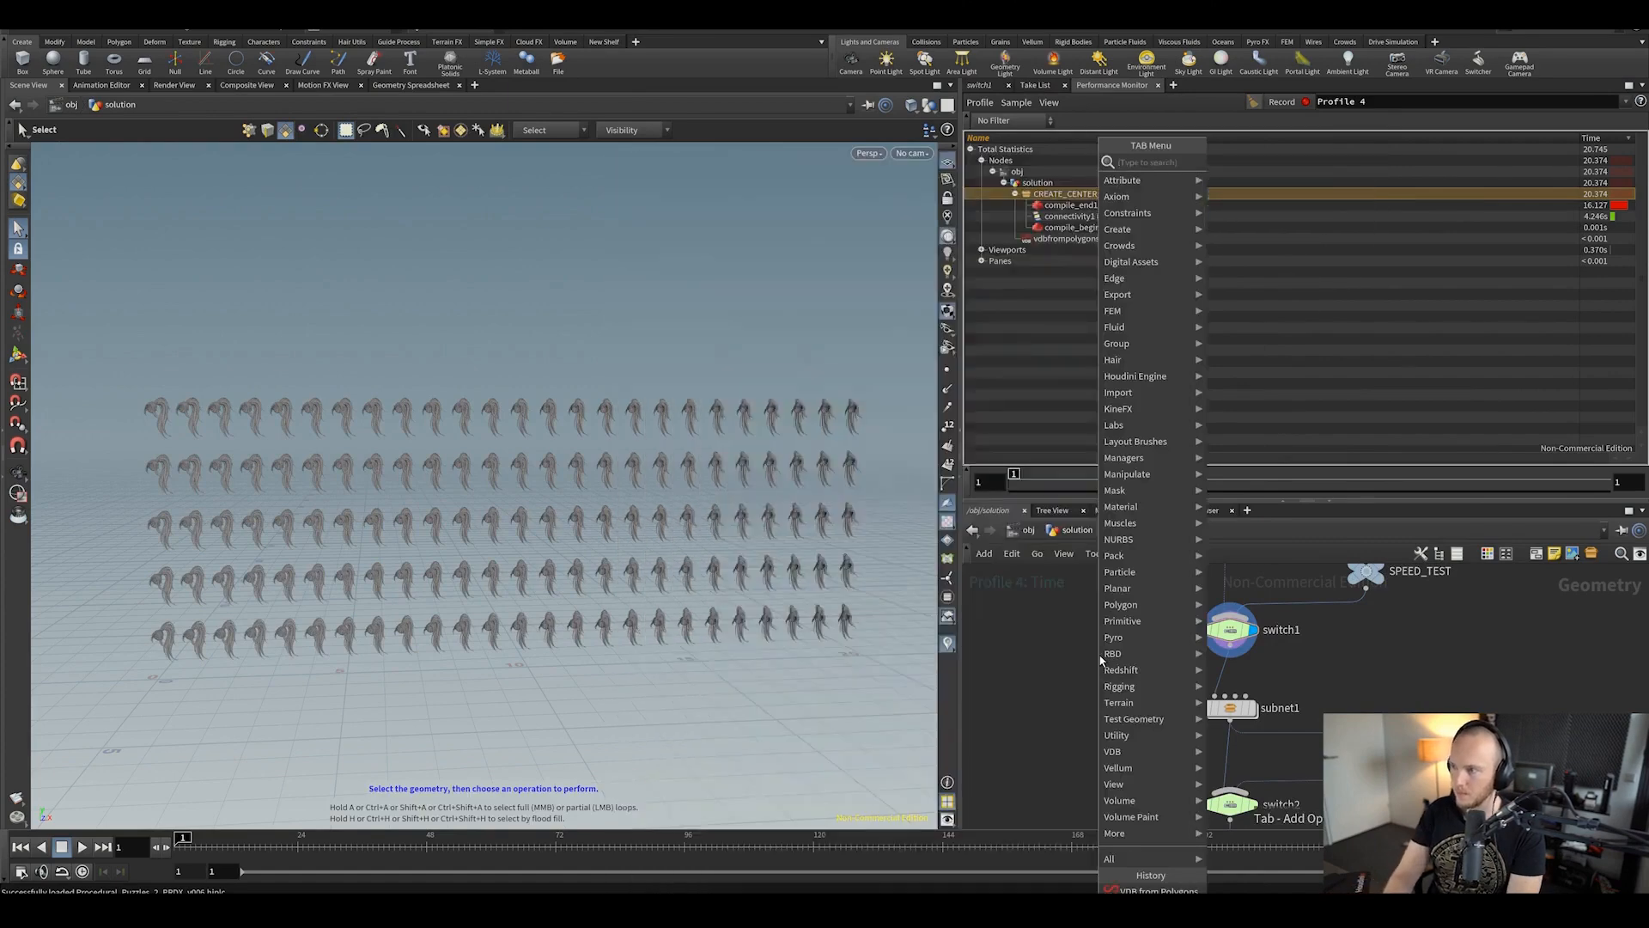
pyautogui.write('vdb fr')
pyautogui.press('Down')
pyautogui.press('Return')
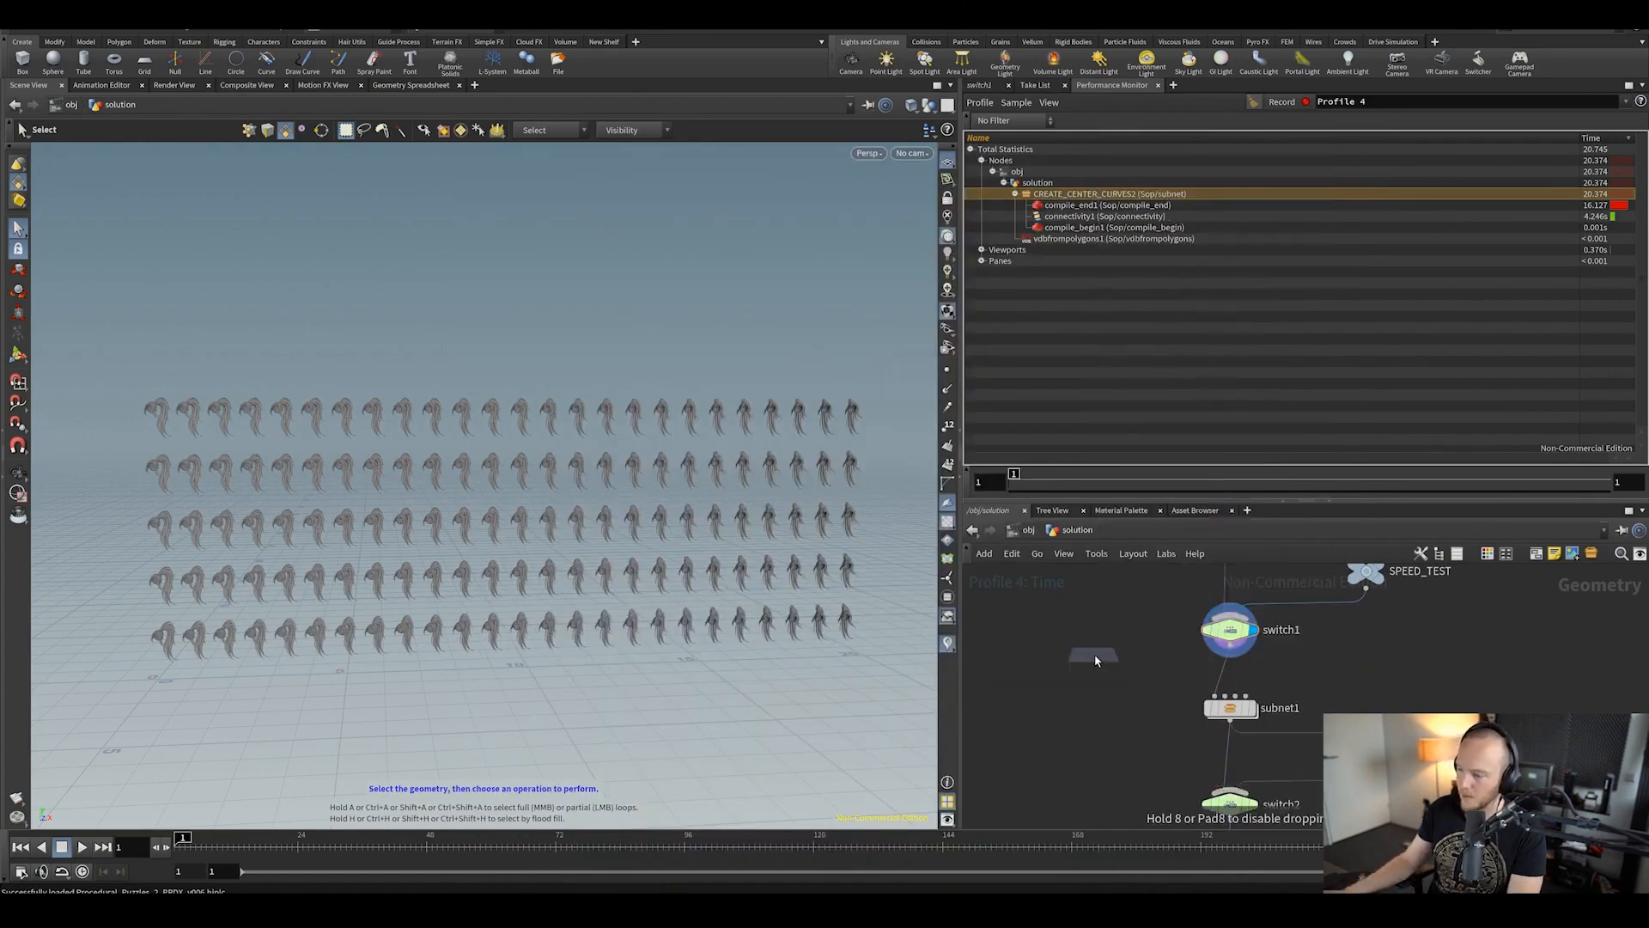
pyautogui.click(1254, 685)
pyautogui.click(1246, 684)
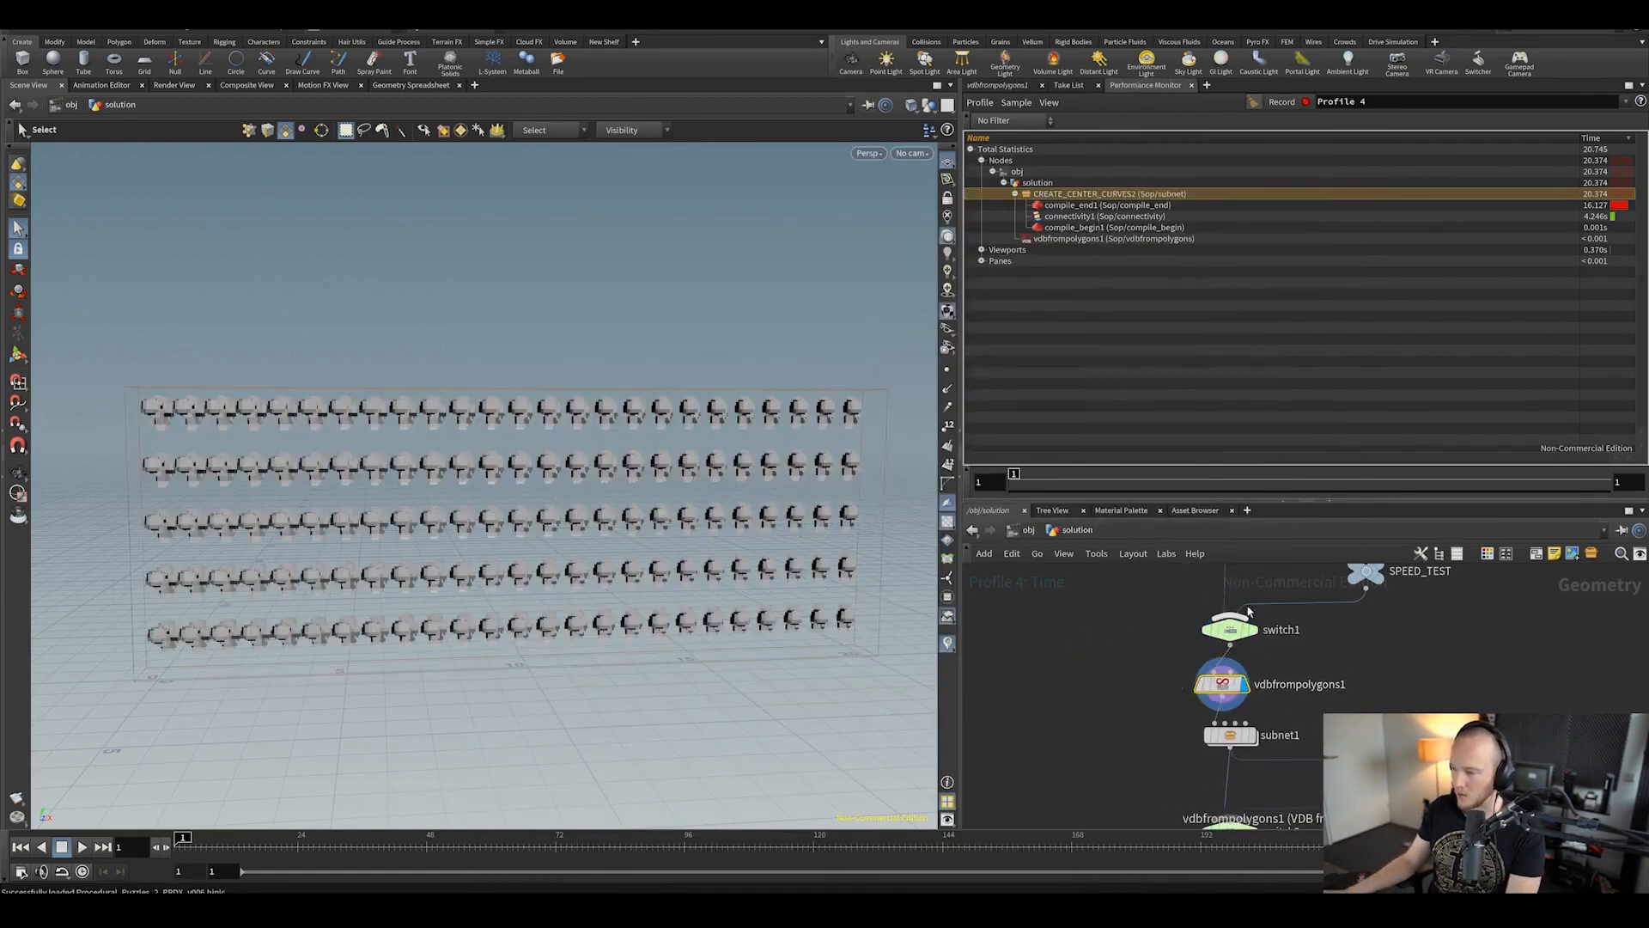
pyautogui.moveTo(1275, 685); pyautogui.dragTo(1208, 595, button='middle')
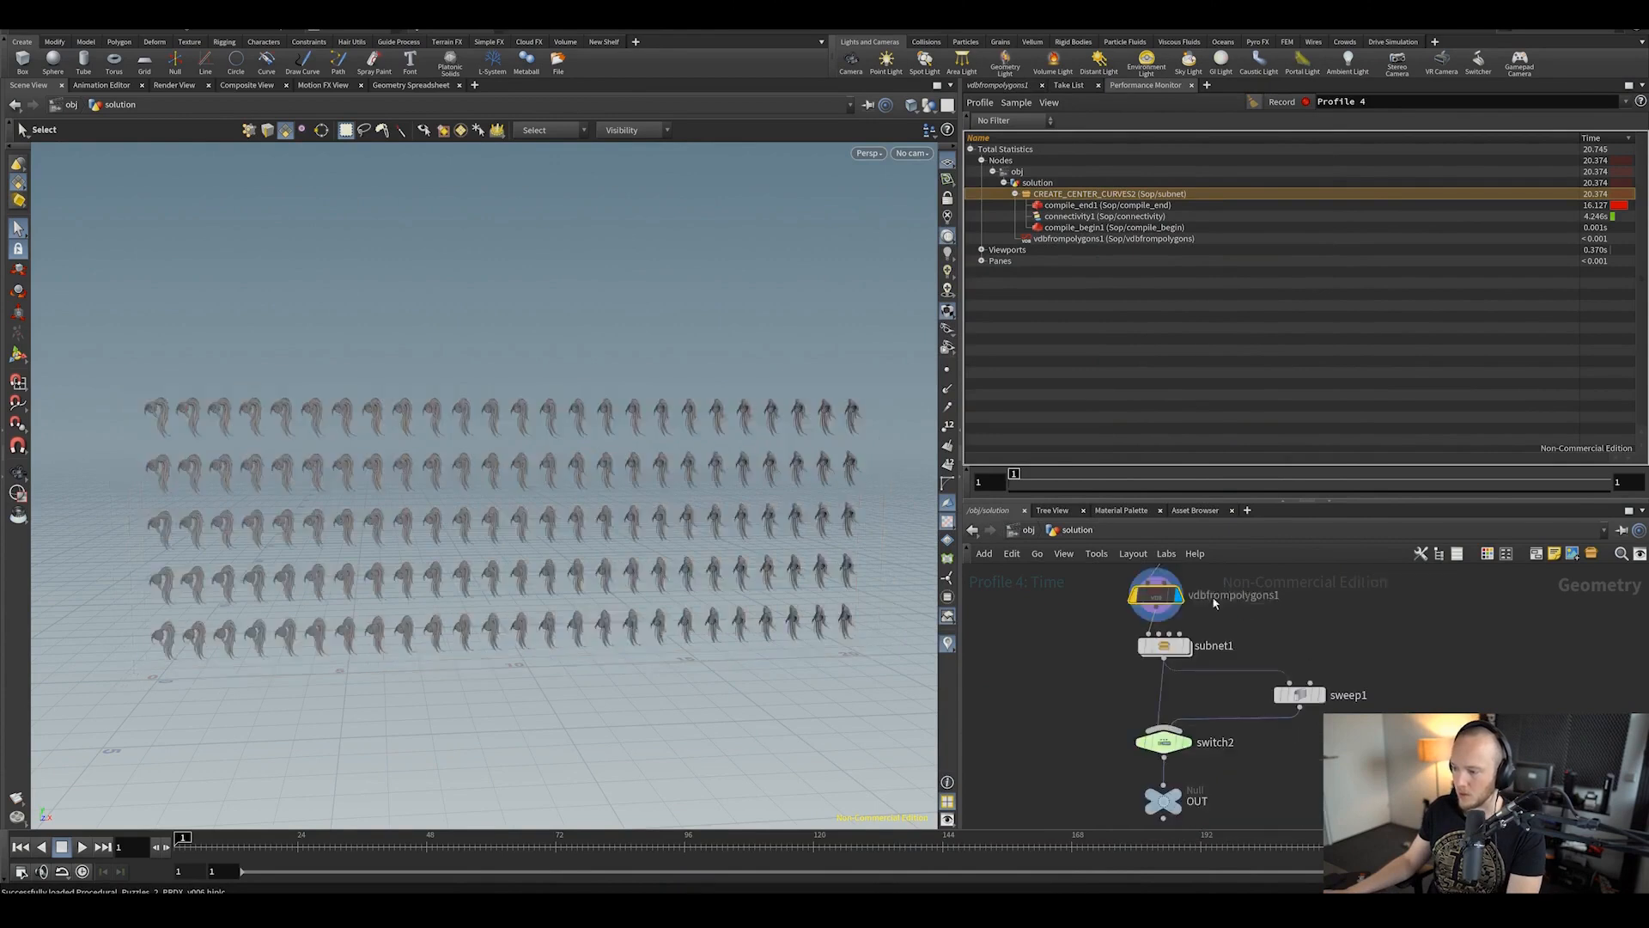
# Step: Record a new profile showing subnet1 cooking in about 3.9 s, then save the scene
pyautogui.click(1288, 101)
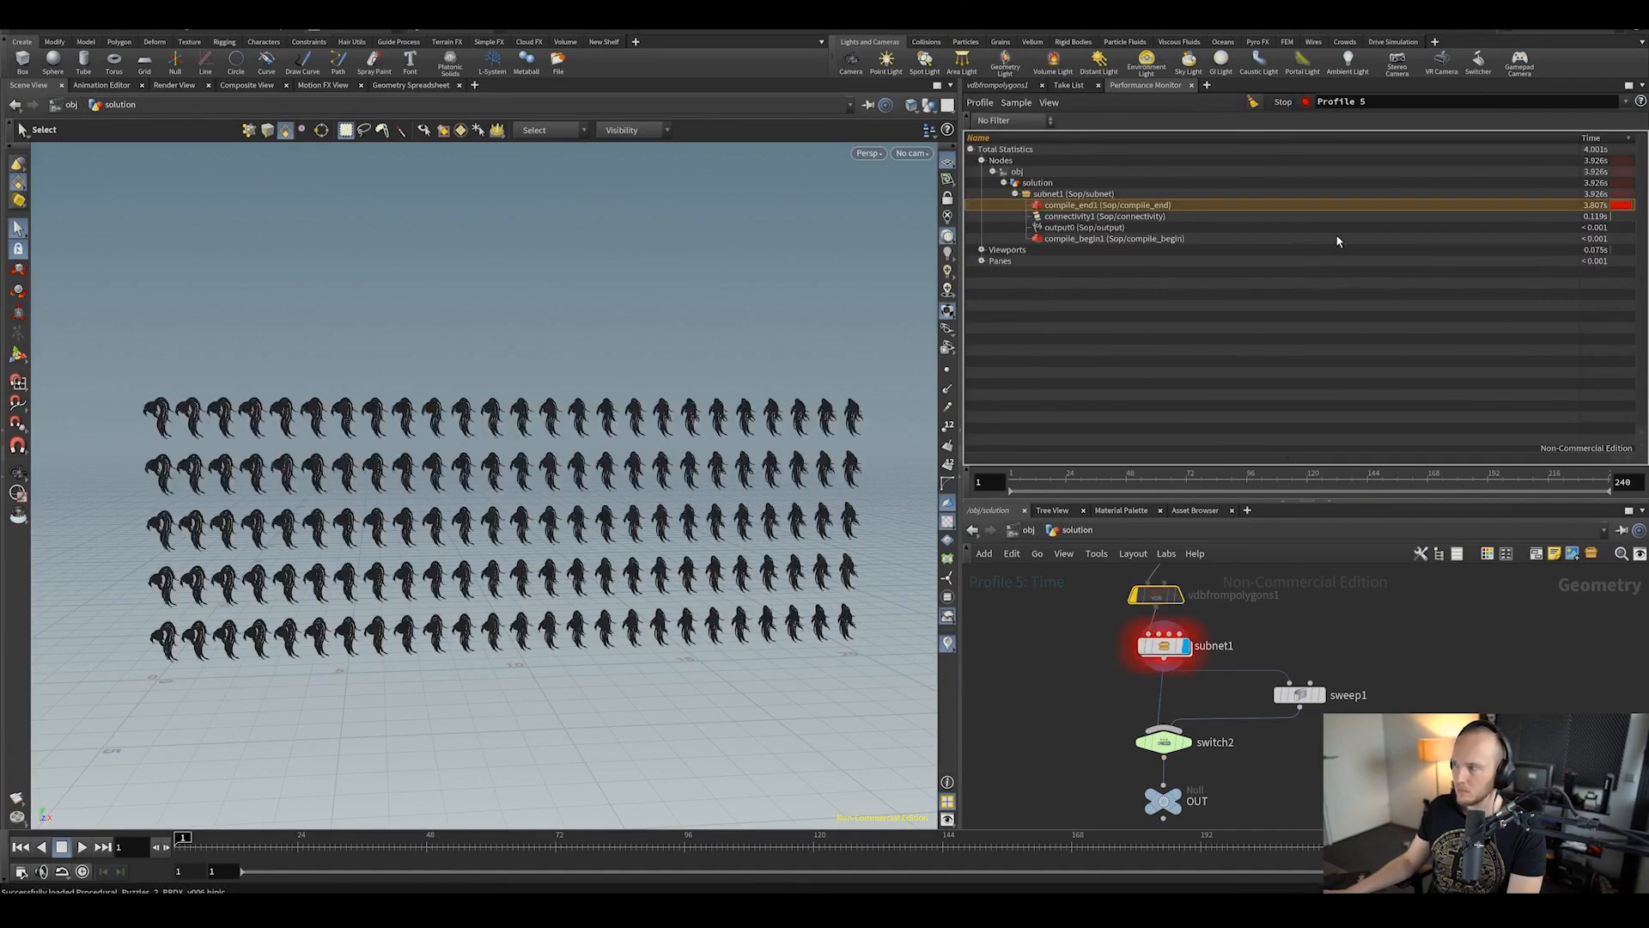
pyautogui.click(1281, 102)
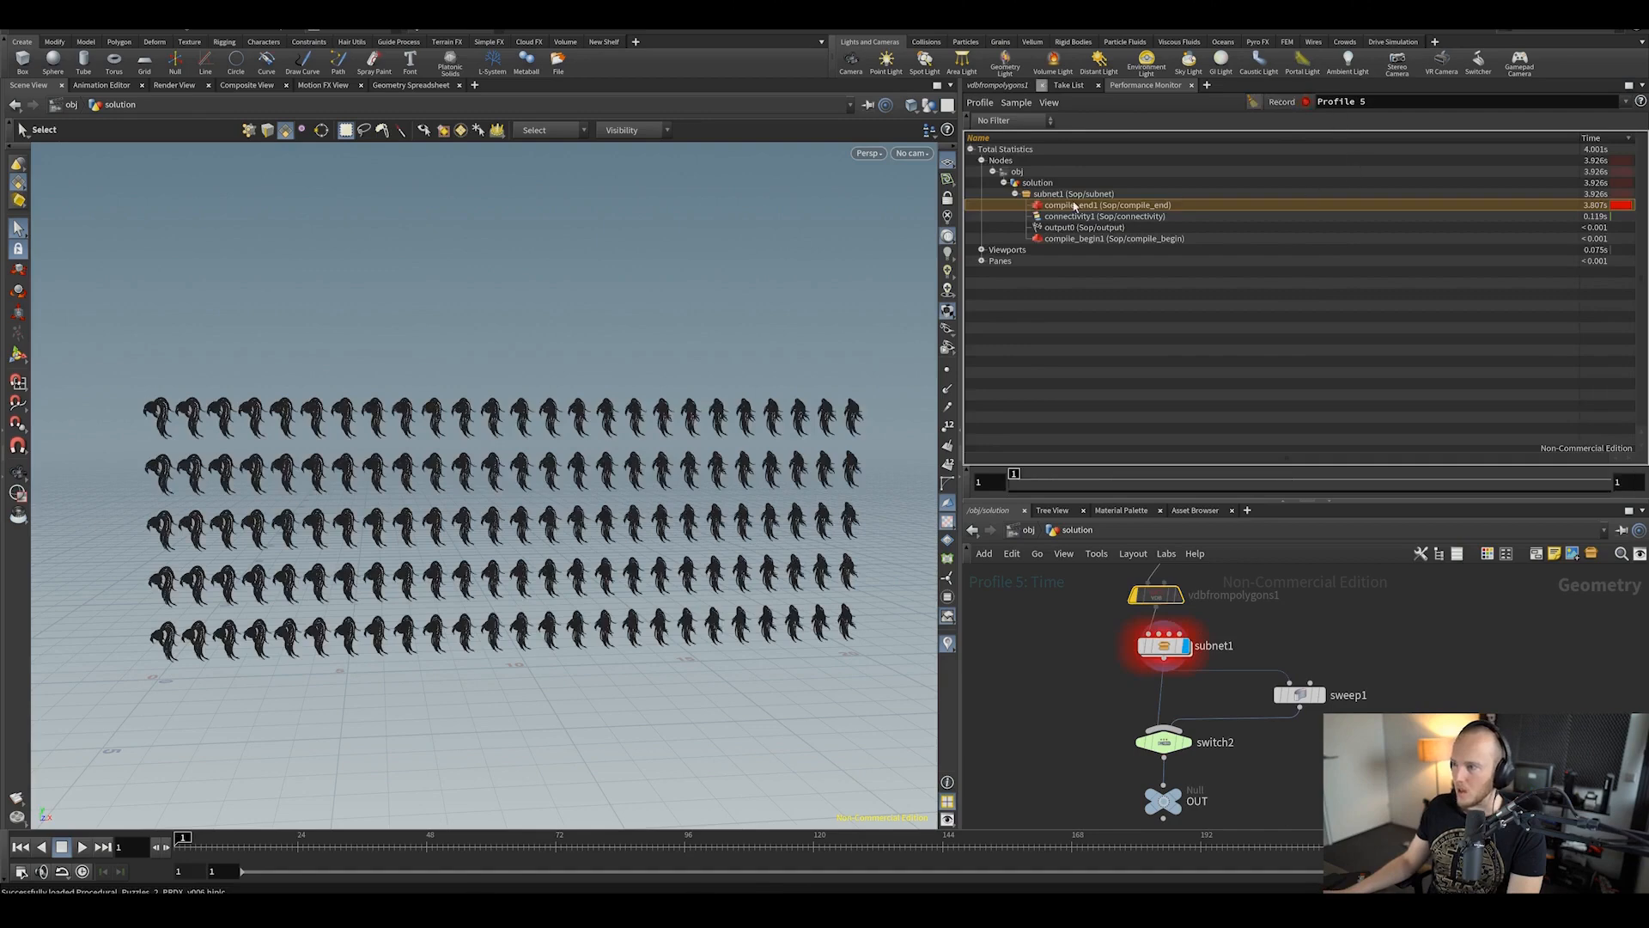
pyautogui.click(1061, 195)
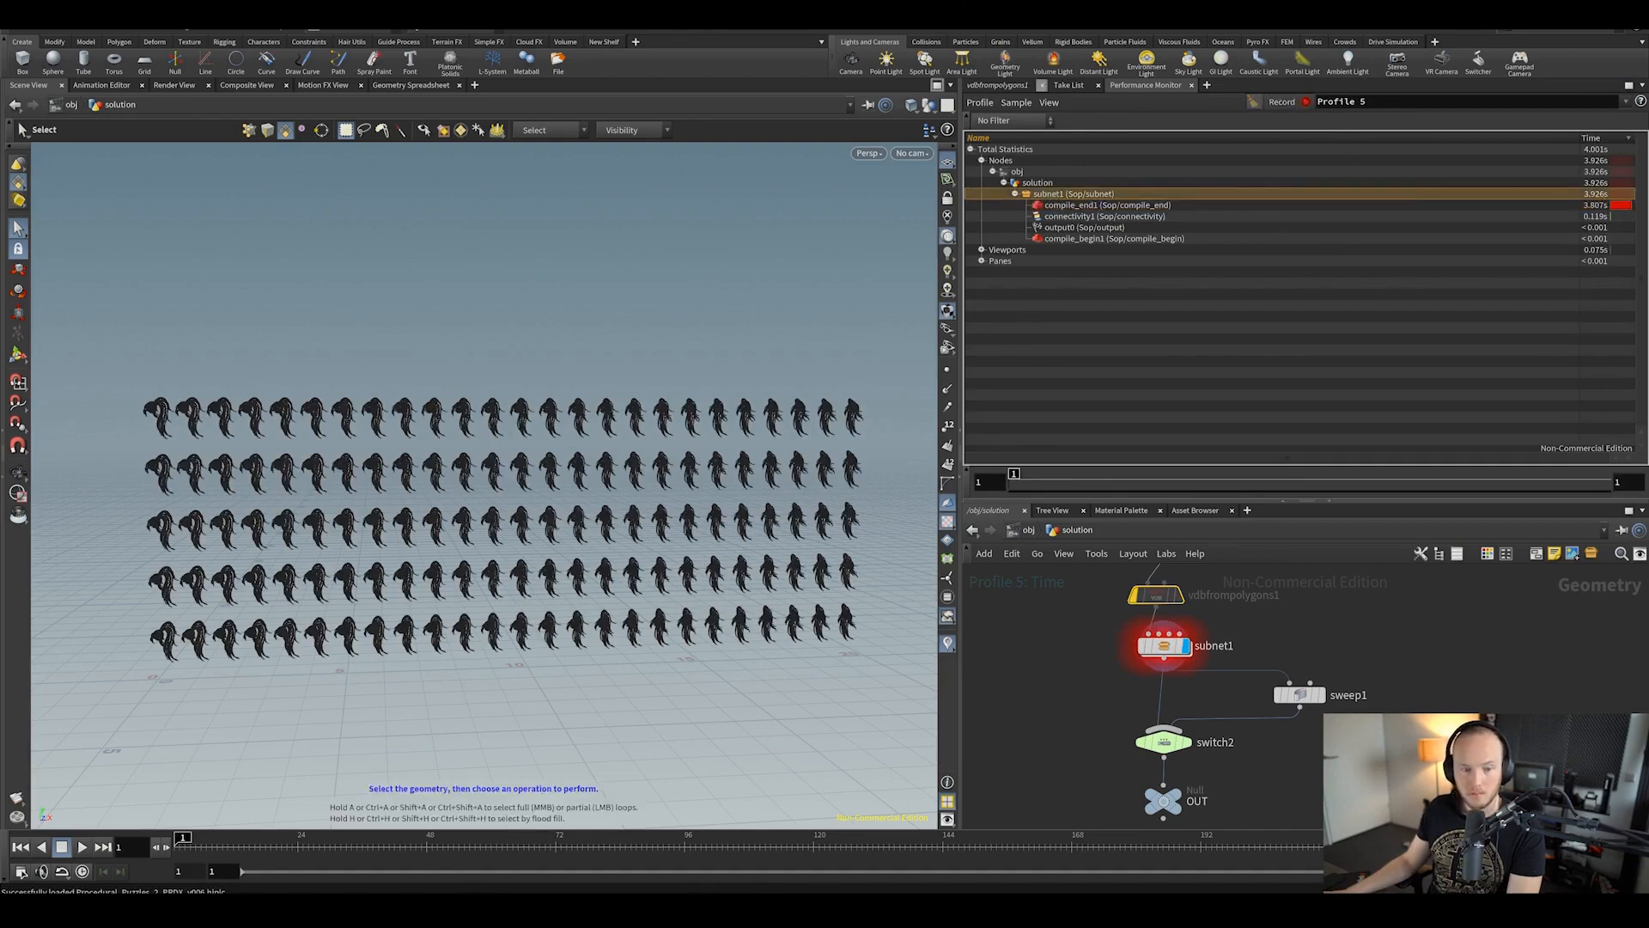
pyautogui.hotkey('ctrl', 's')
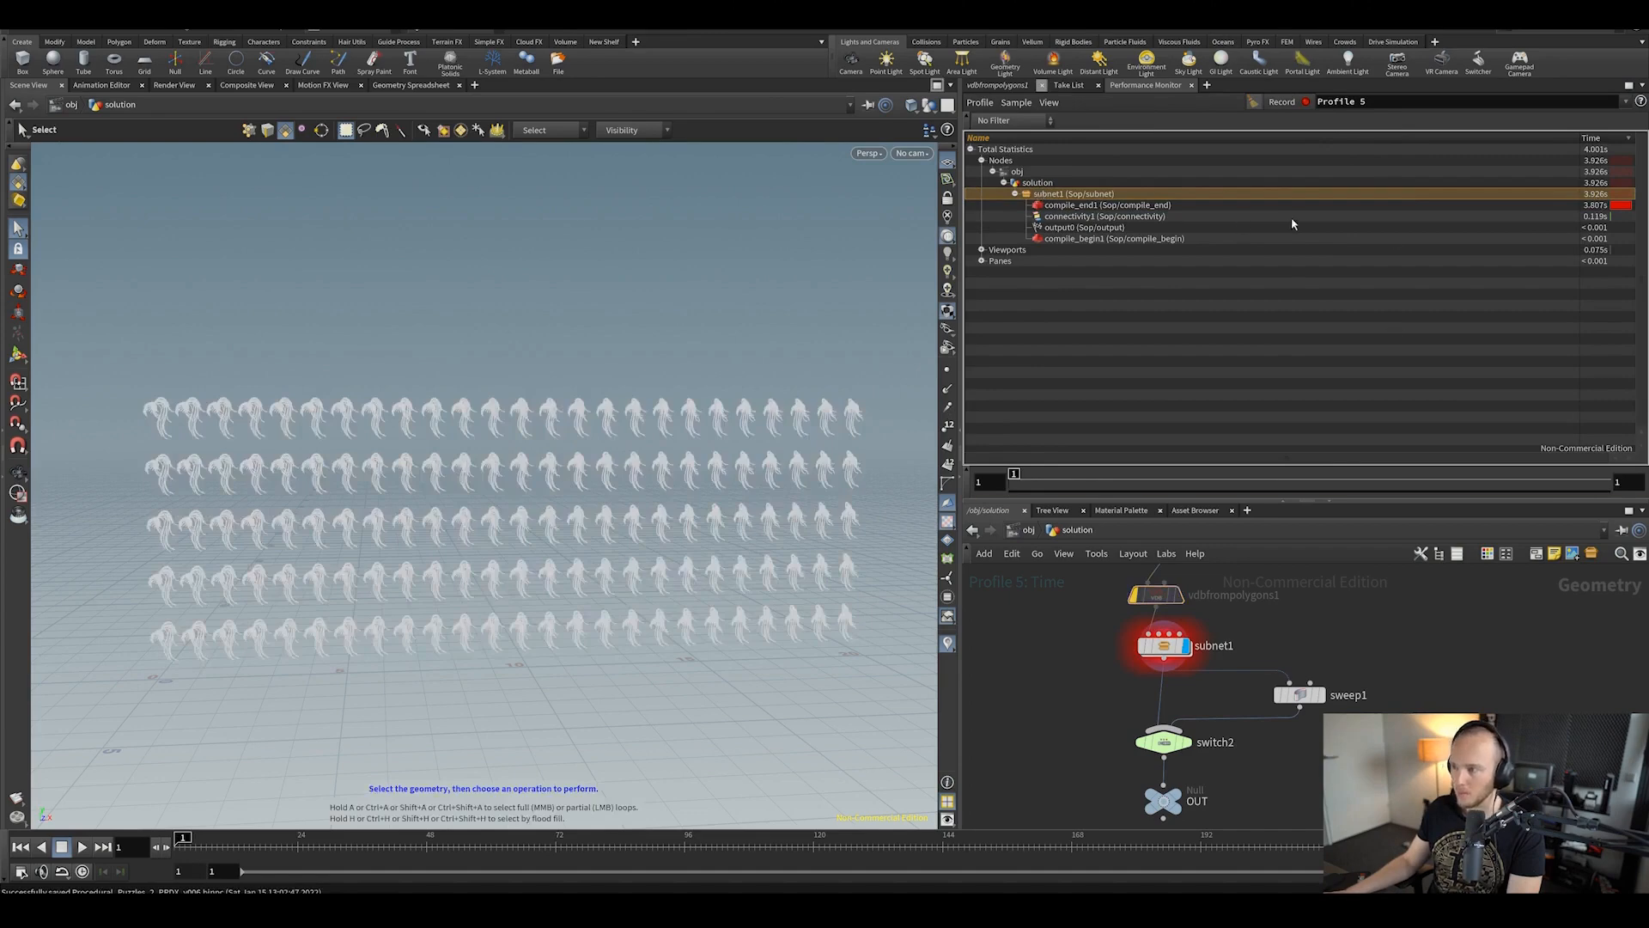
pyautogui.moveTo(1481, 712); pyautogui.dragTo(1466, 671, button='middle')
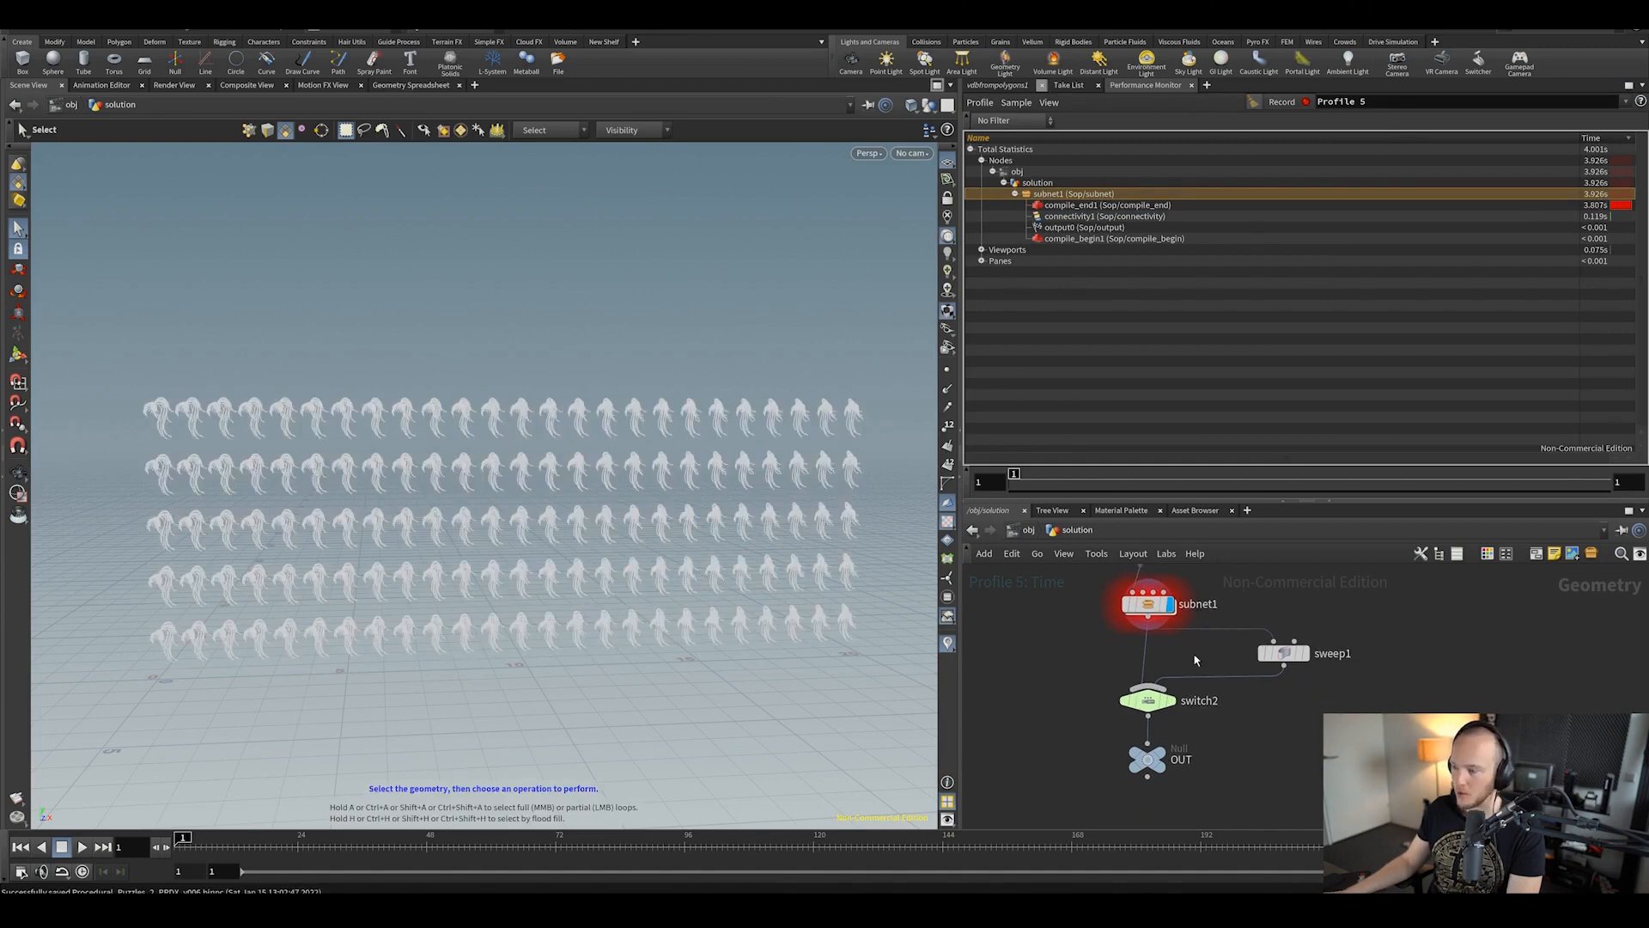
# Step: Step into subnet1 and read the cross_sections wrangle's code in an enlarged parameter pane
pyautogui.doubleClick(1149, 604)
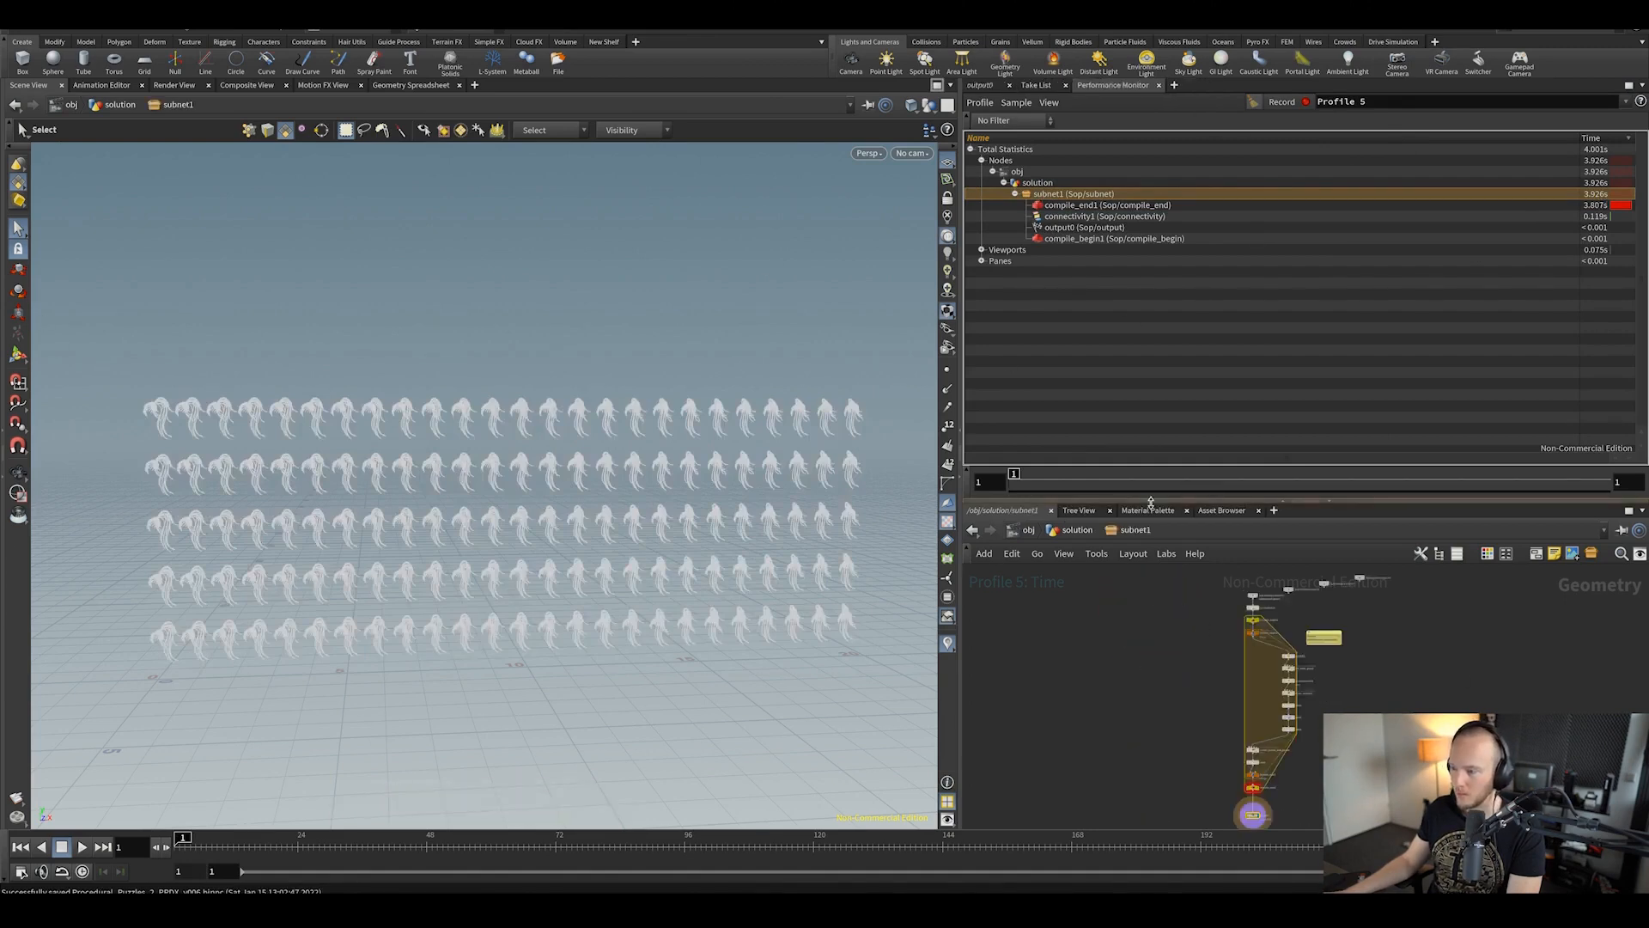
pyautogui.moveTo(1150, 501); pyautogui.dragTo(1151, 347)
pyautogui.scroll(5, 1216, 608)
pyautogui.scroll(2, 1199, 584)
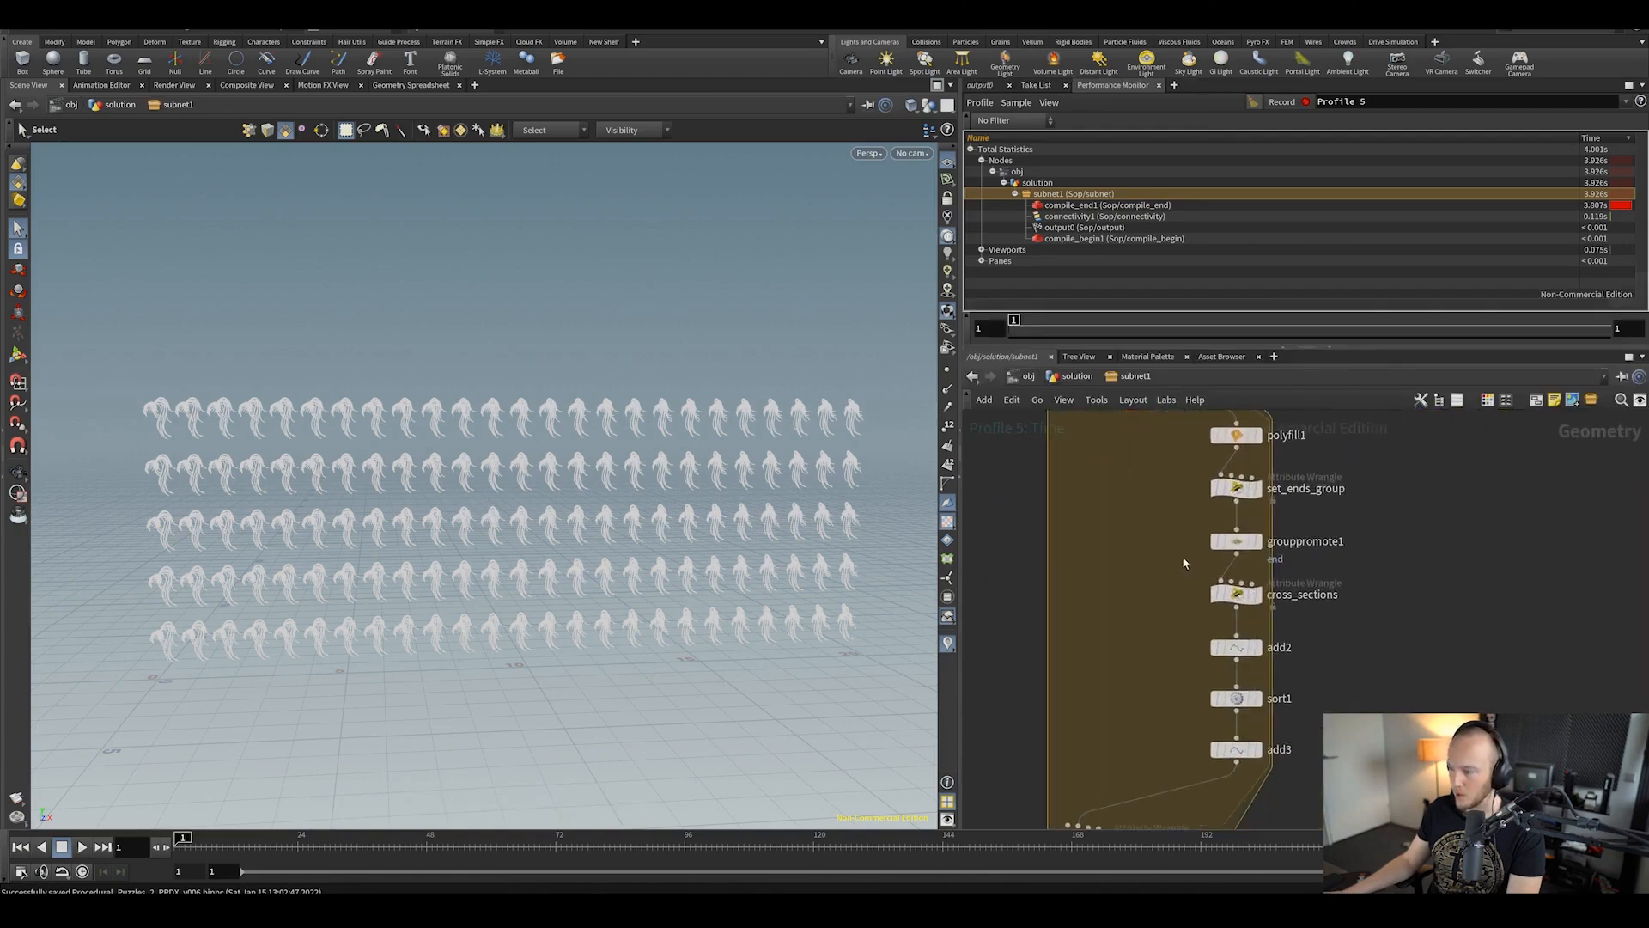
pyautogui.click(982, 86)
pyautogui.moveTo(1149, 568); pyautogui.dragTo(1240, 606)
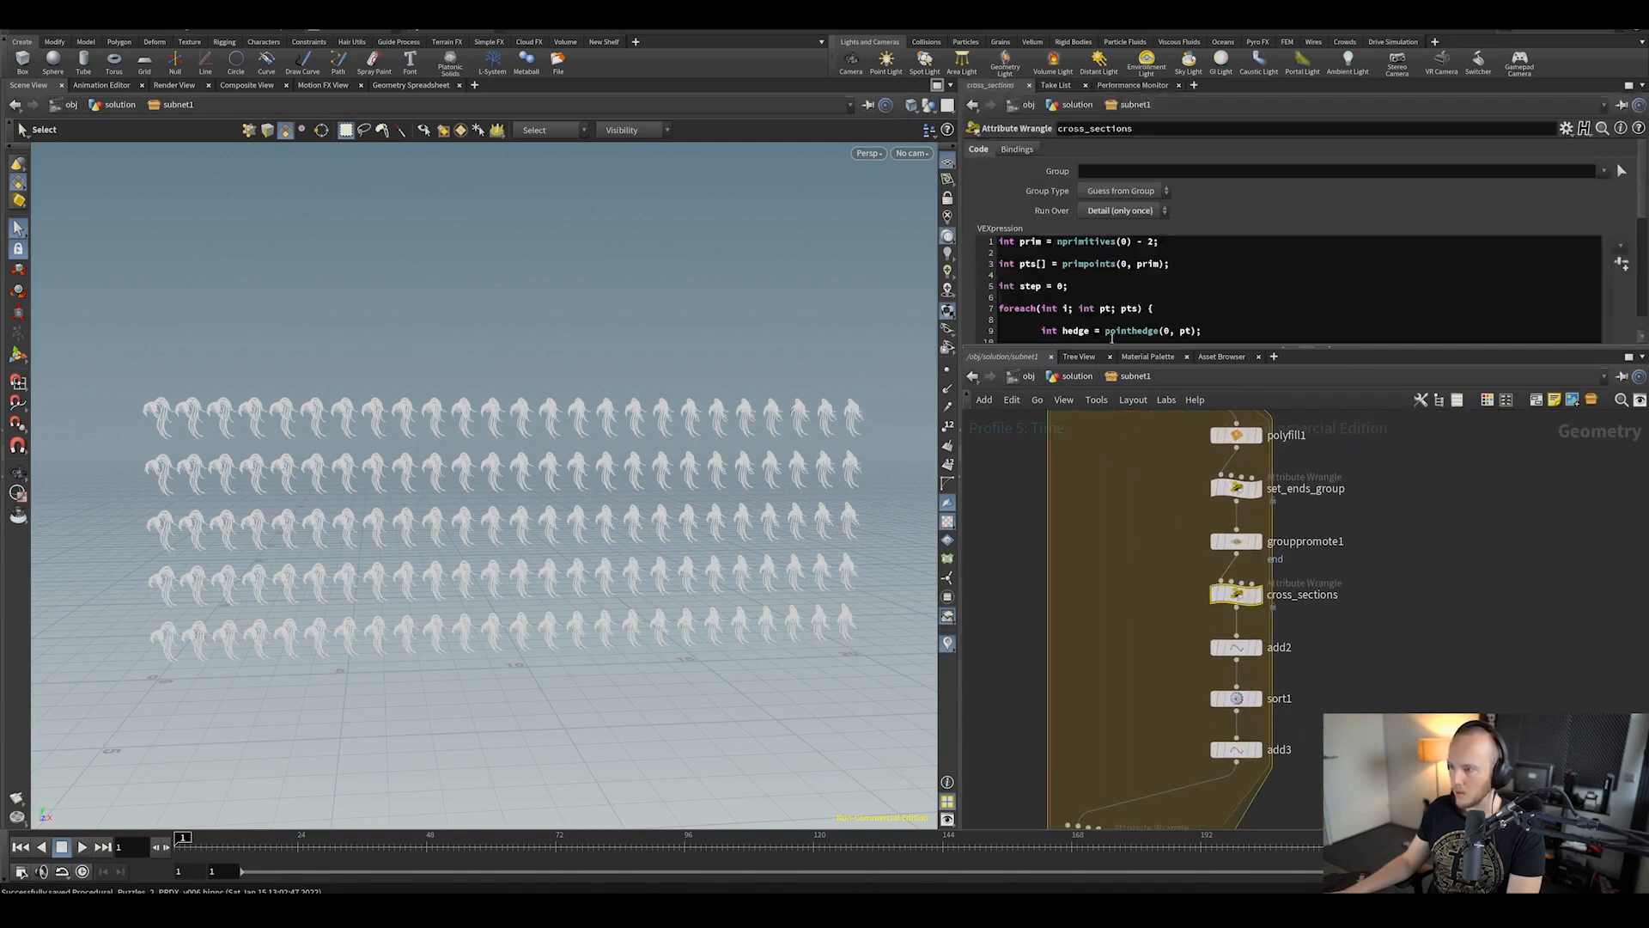
pyautogui.moveTo(1122, 347); pyautogui.dragTo(1145, 582)
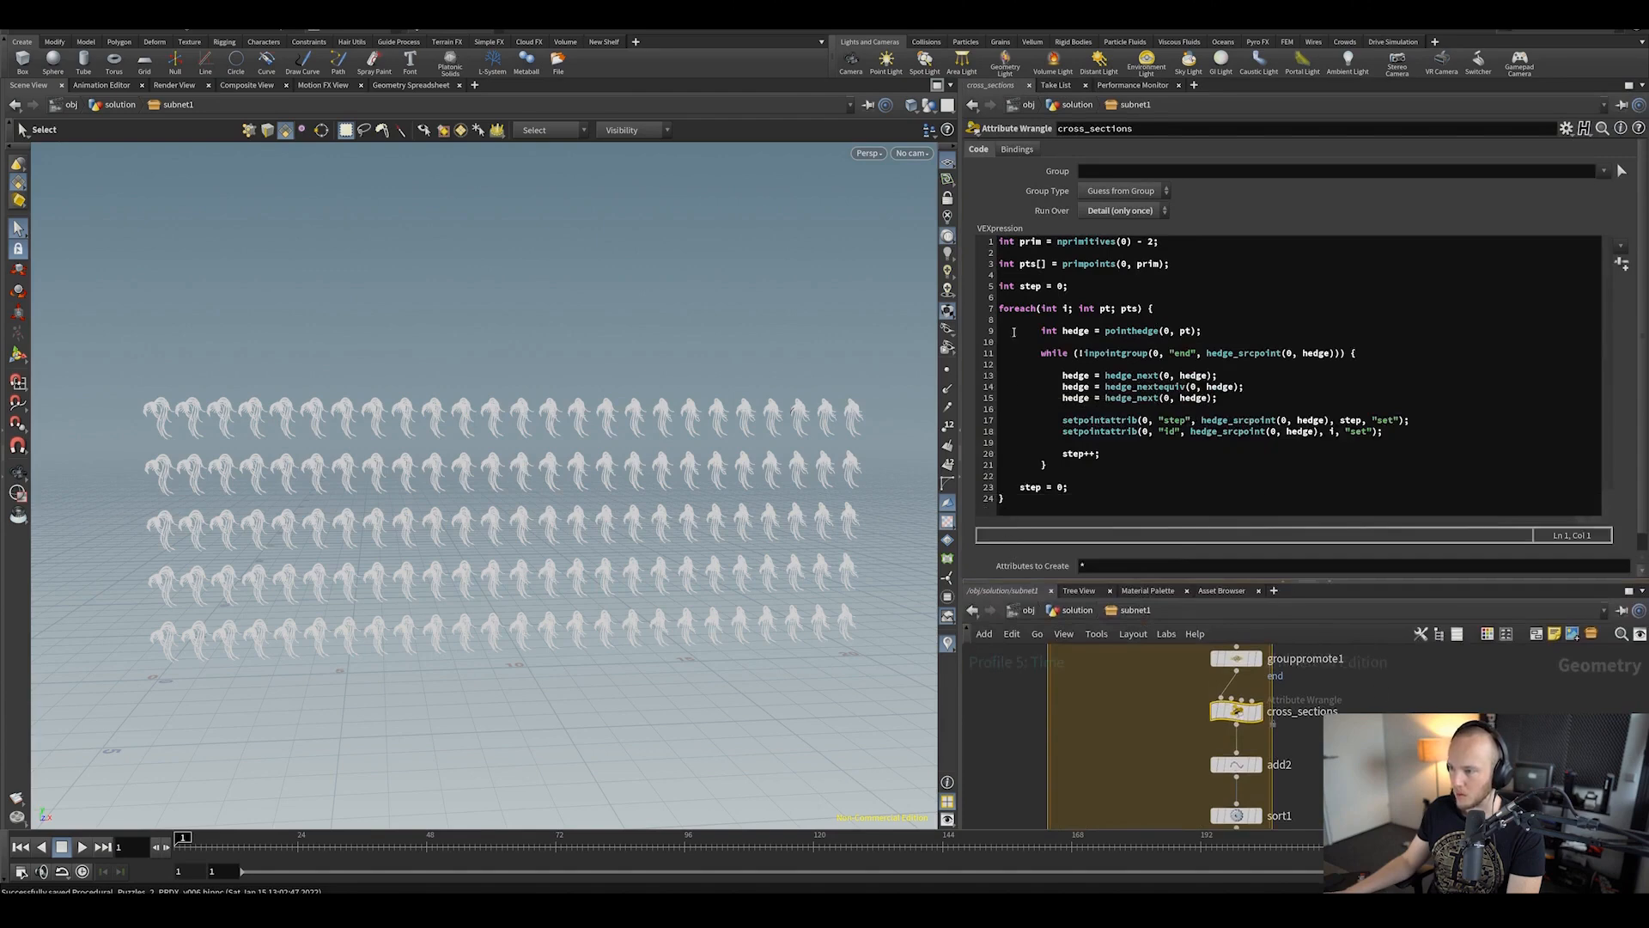
# Step: Read the center_points_and_pscale wrangle's code, then return to the solution network
pyautogui.moveTo(1040, 582); pyautogui.dragTo(1040, 457)
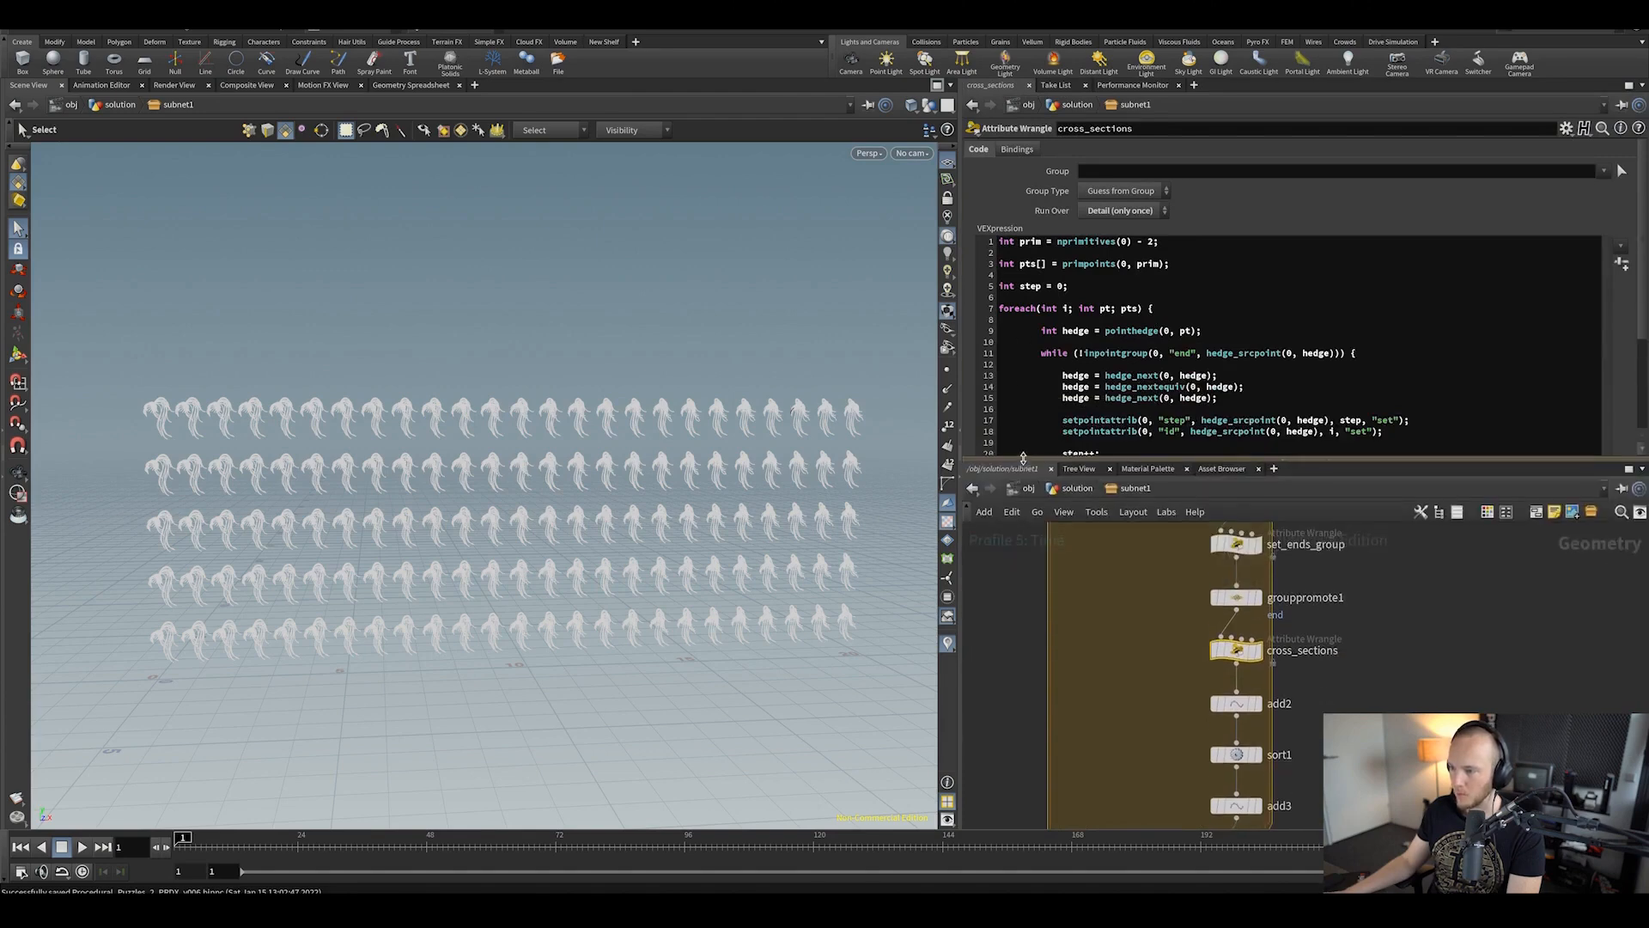
pyautogui.moveTo(1108, 767); pyautogui.dragTo(1126, 554, button='middle')
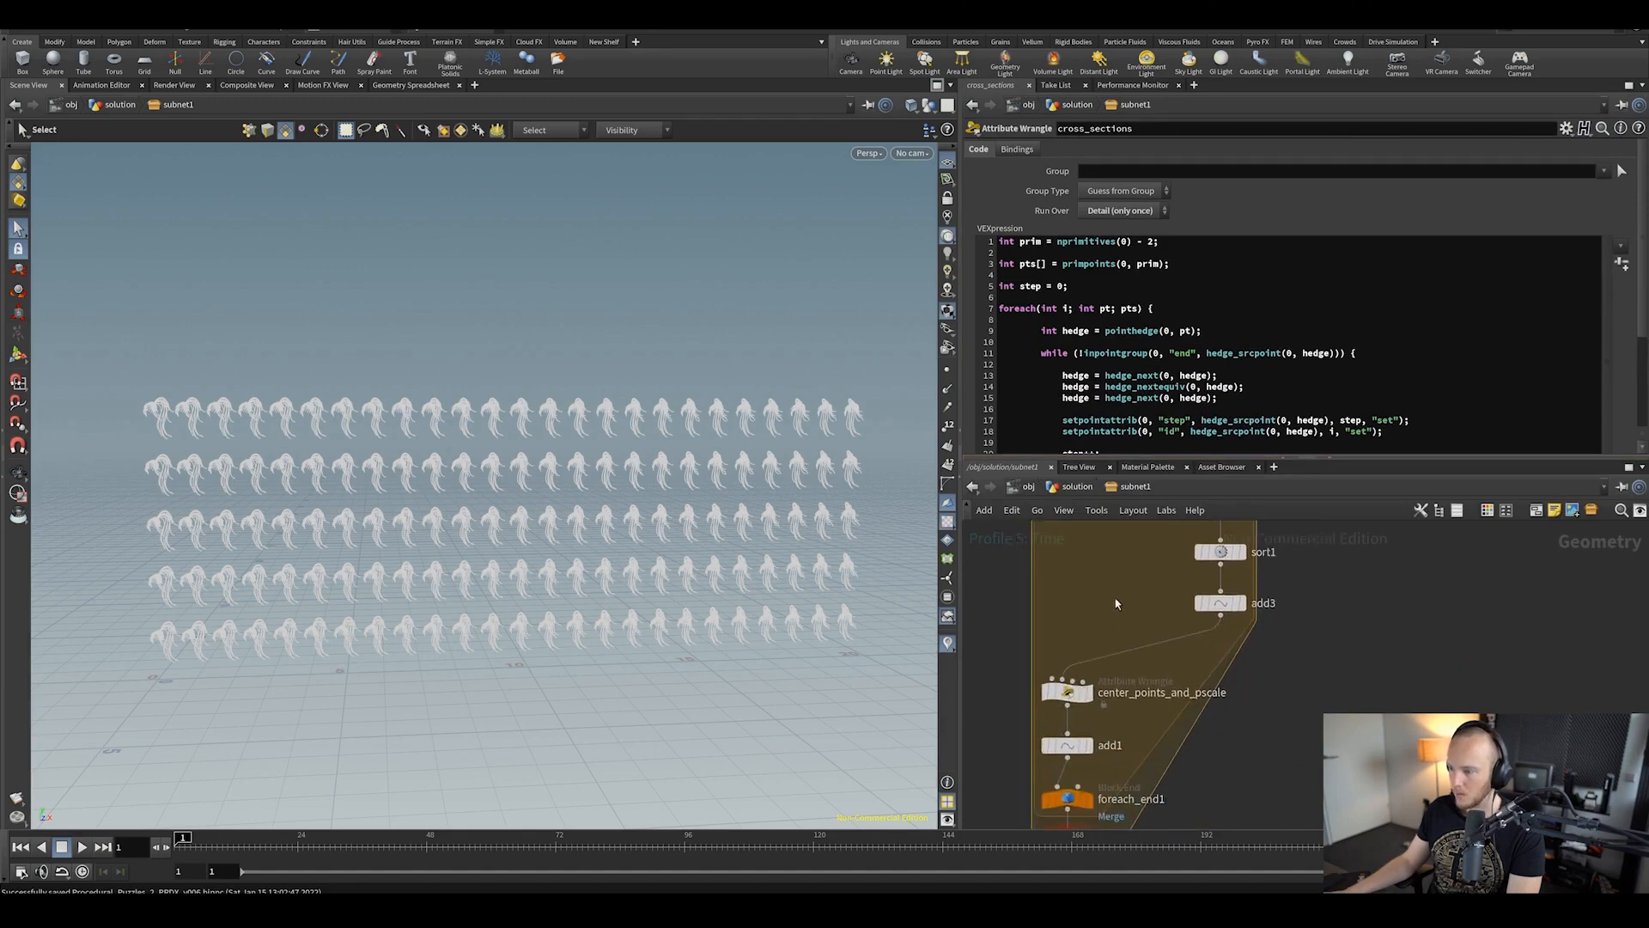
pyautogui.click(1067, 691)
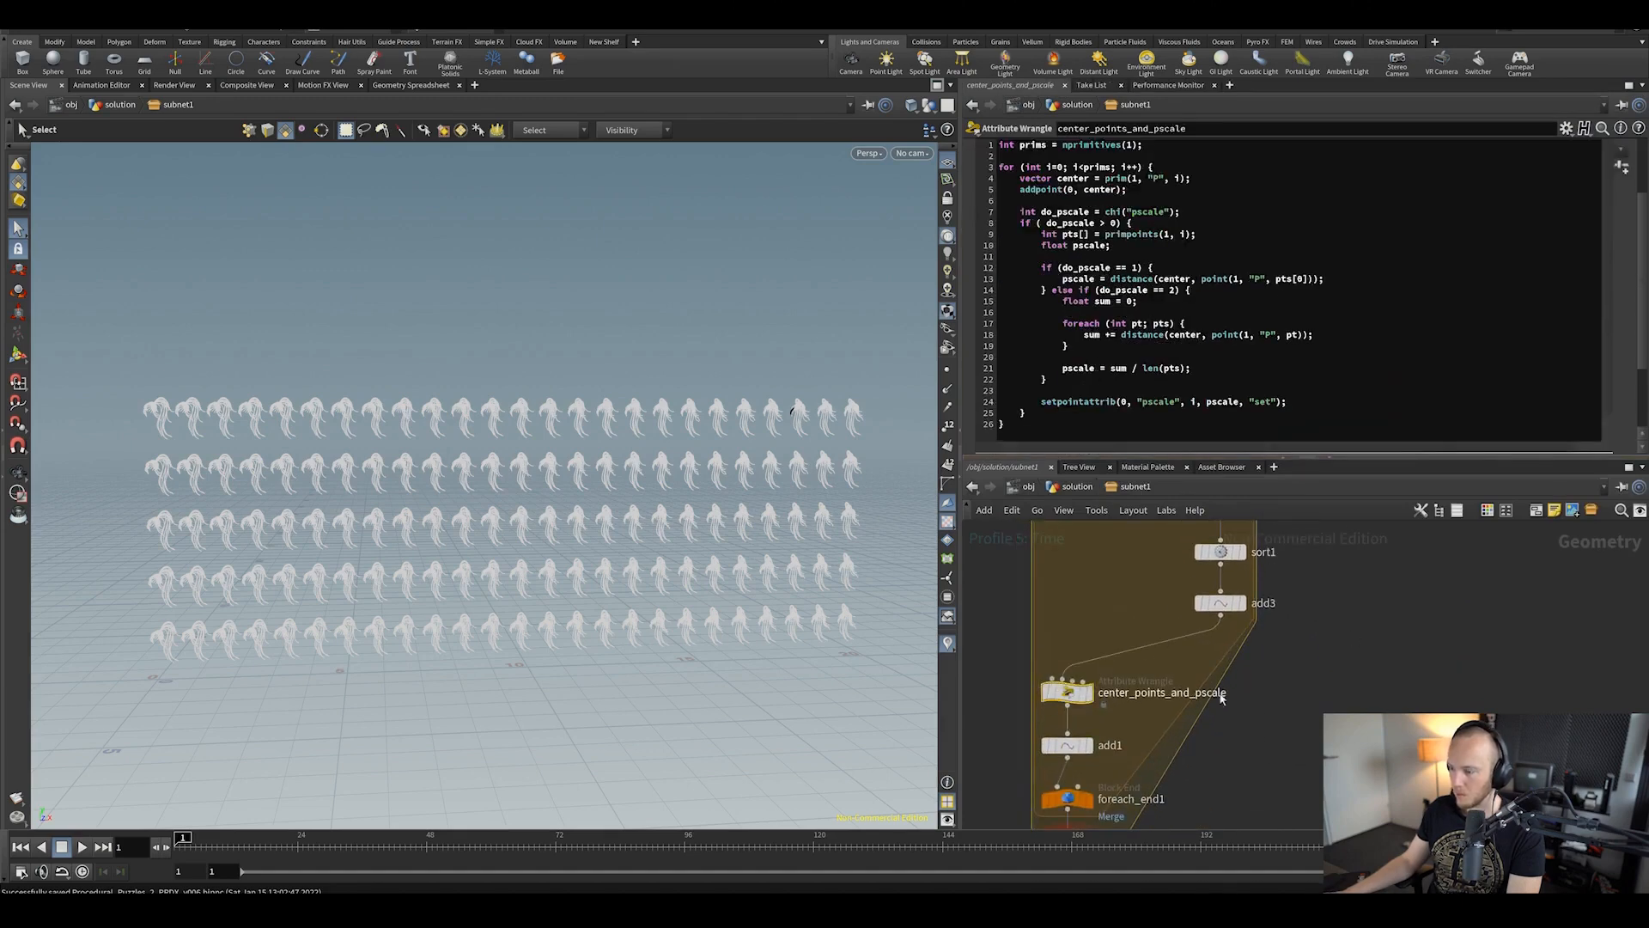
pyautogui.scroll(-3, 1215, 685)
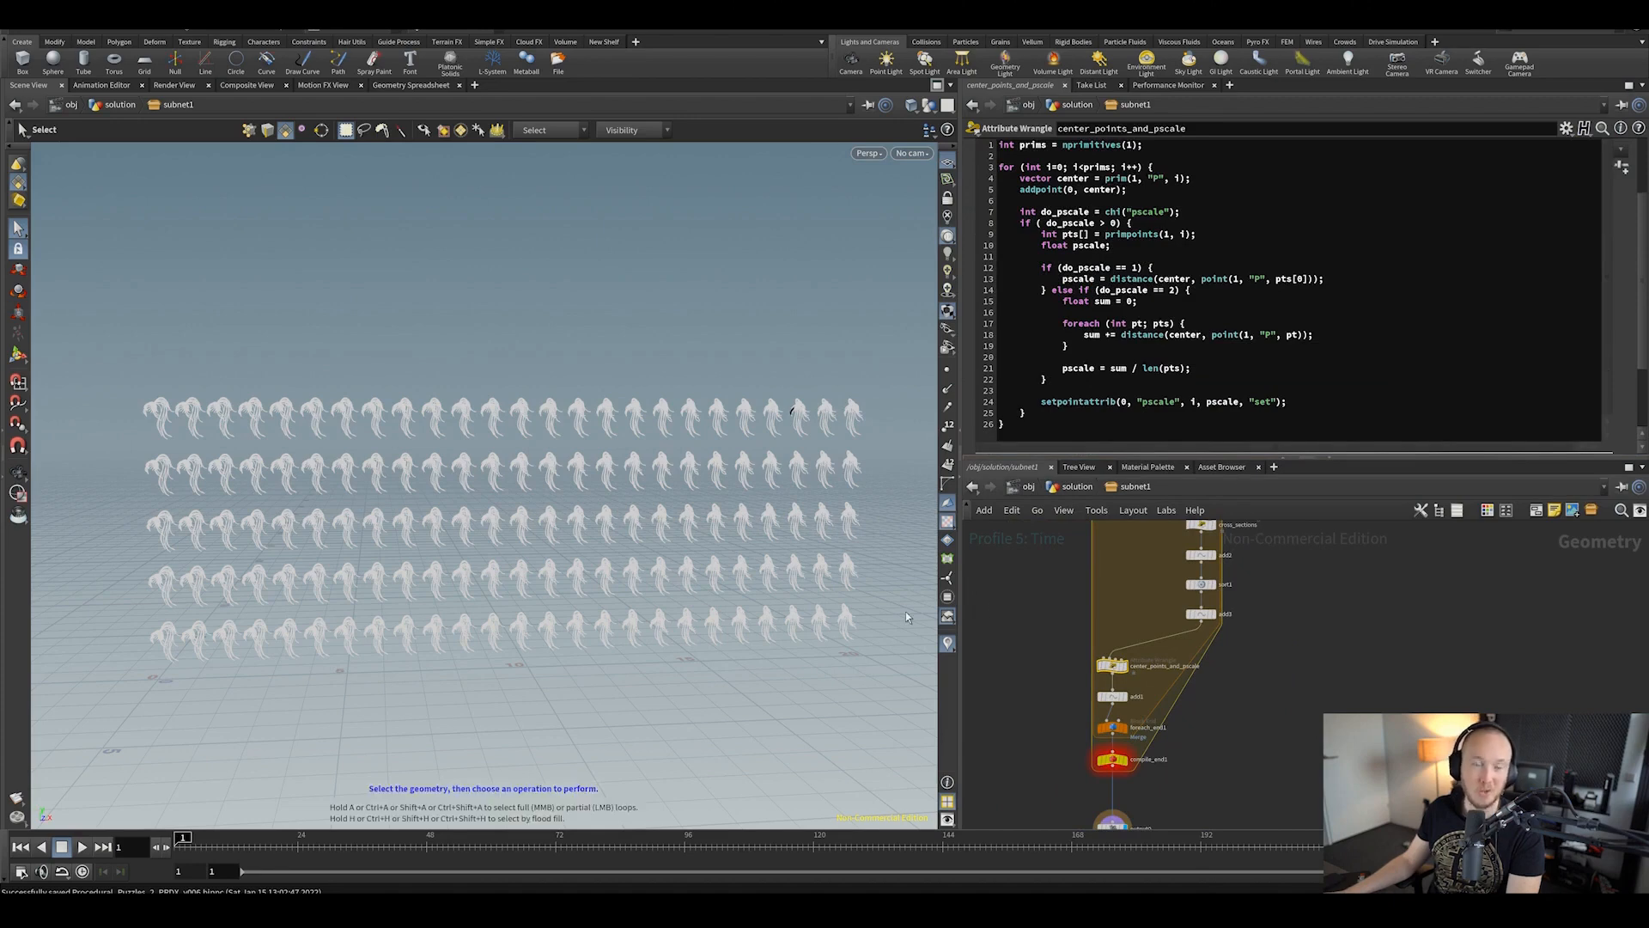
pyautogui.moveTo(1288, 637); pyautogui.dragTo(1273, 680, button='middle')
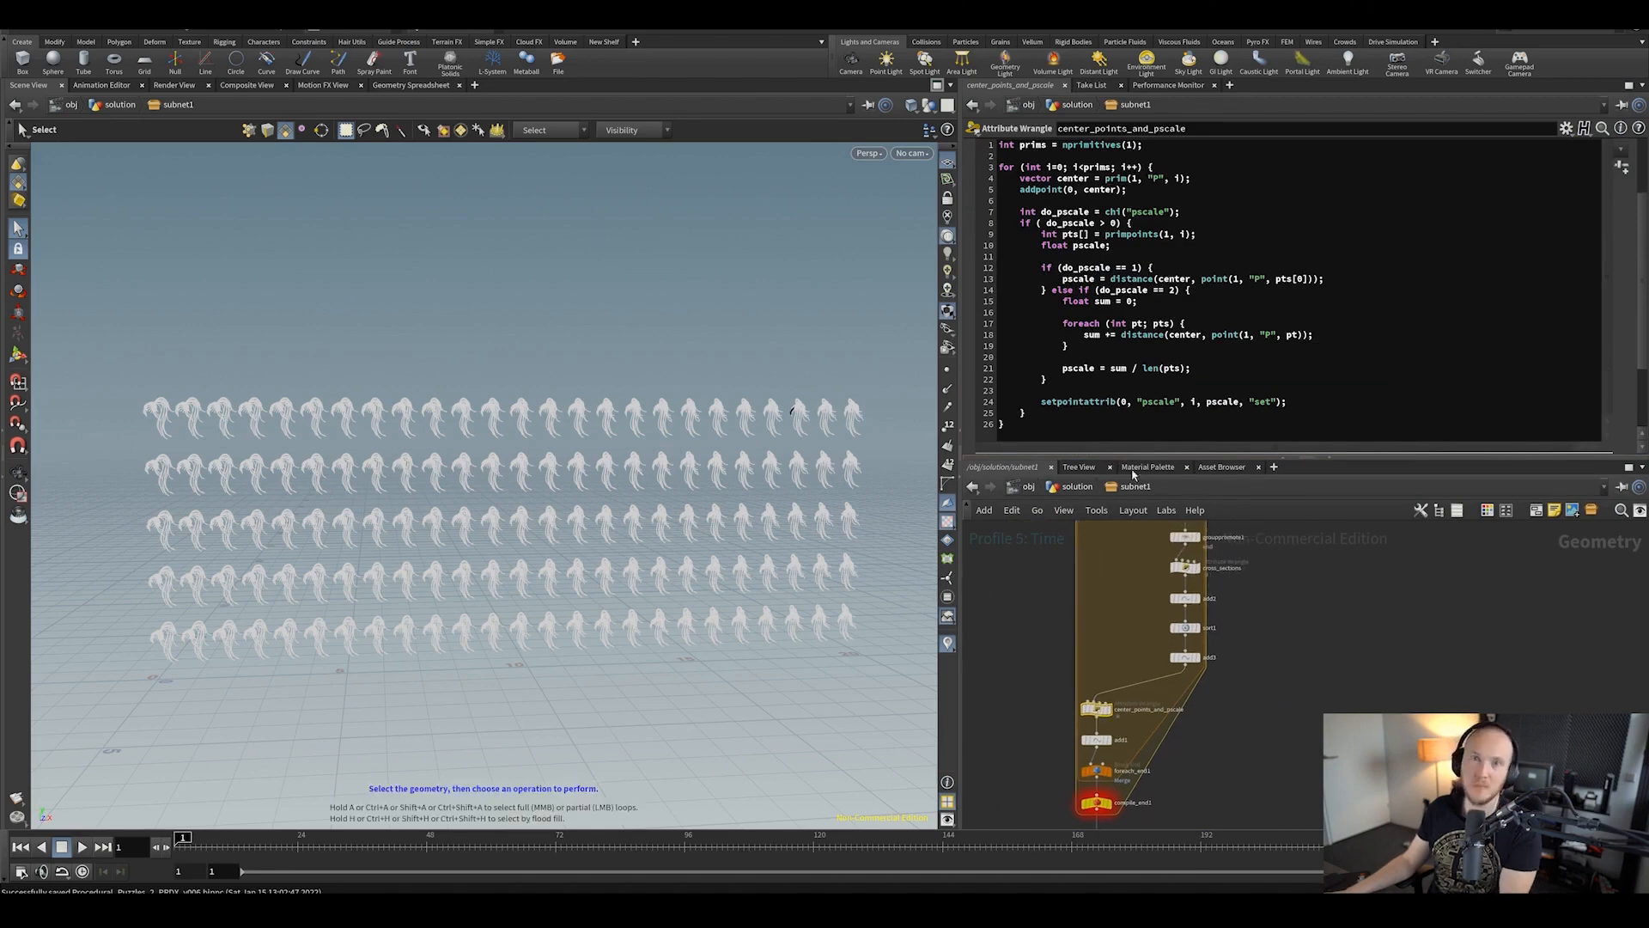
pyautogui.press('u')
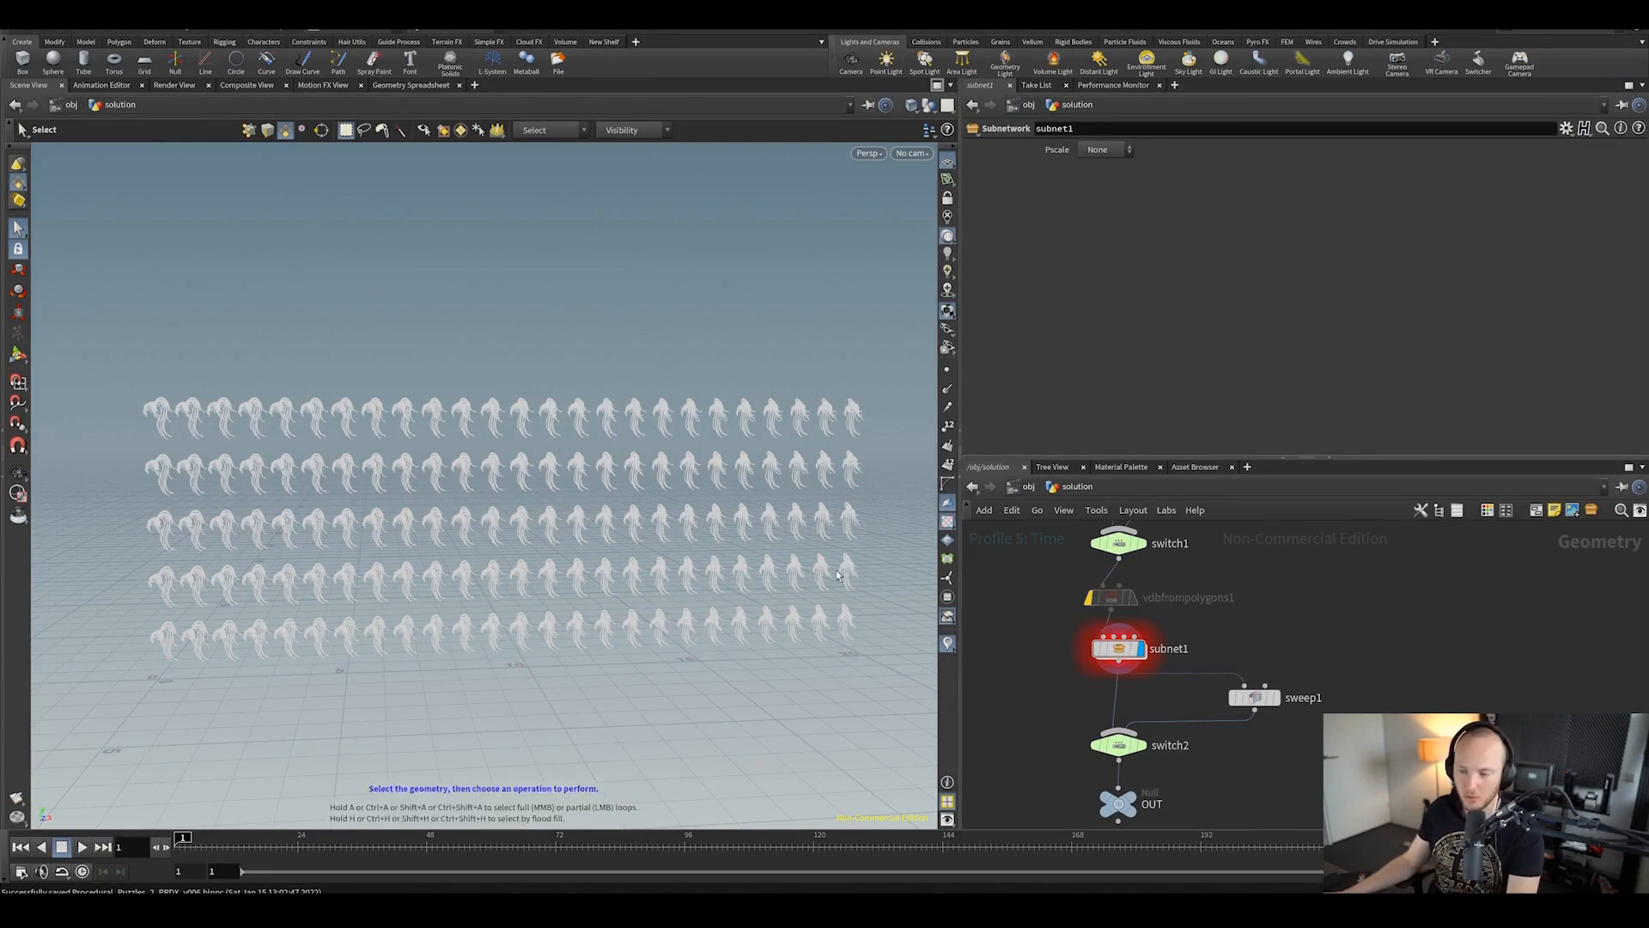
# Step: Orbit around the creature rows, cancel a File > Open, and bring up the speed spreadsheet
pyautogui.keyDown('alt'); pyautogui.moveTo(839, 574); pyautogui.dragTo(563, 527); pyautogui.keyUp('alt')
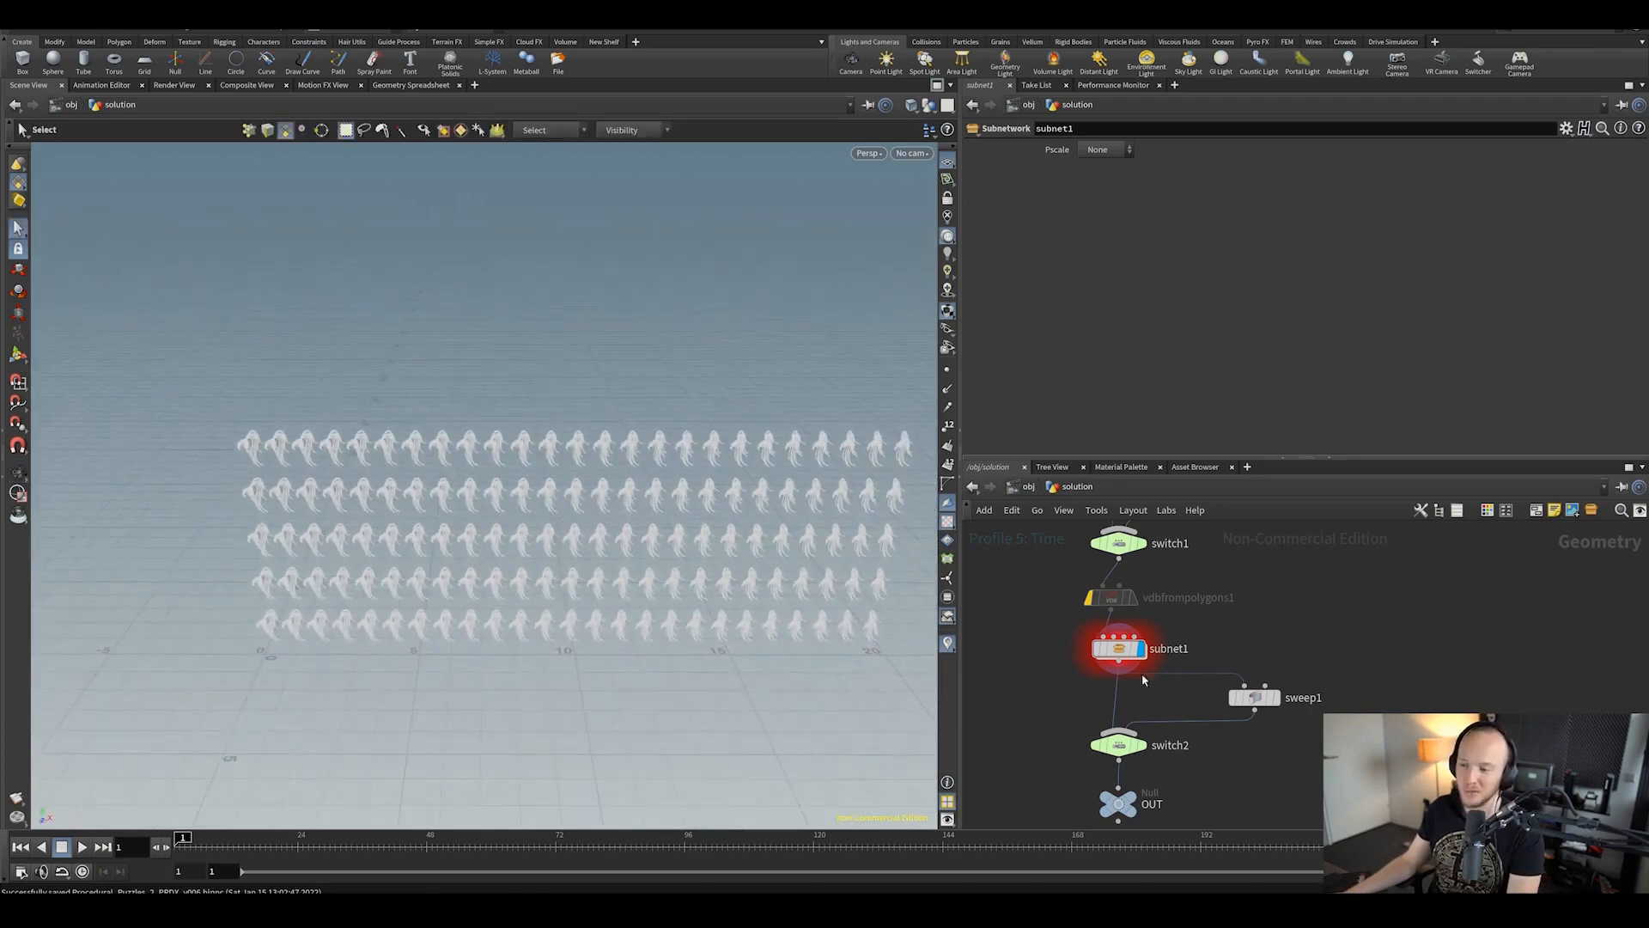
pyautogui.scroll(-10, 1034, 616)
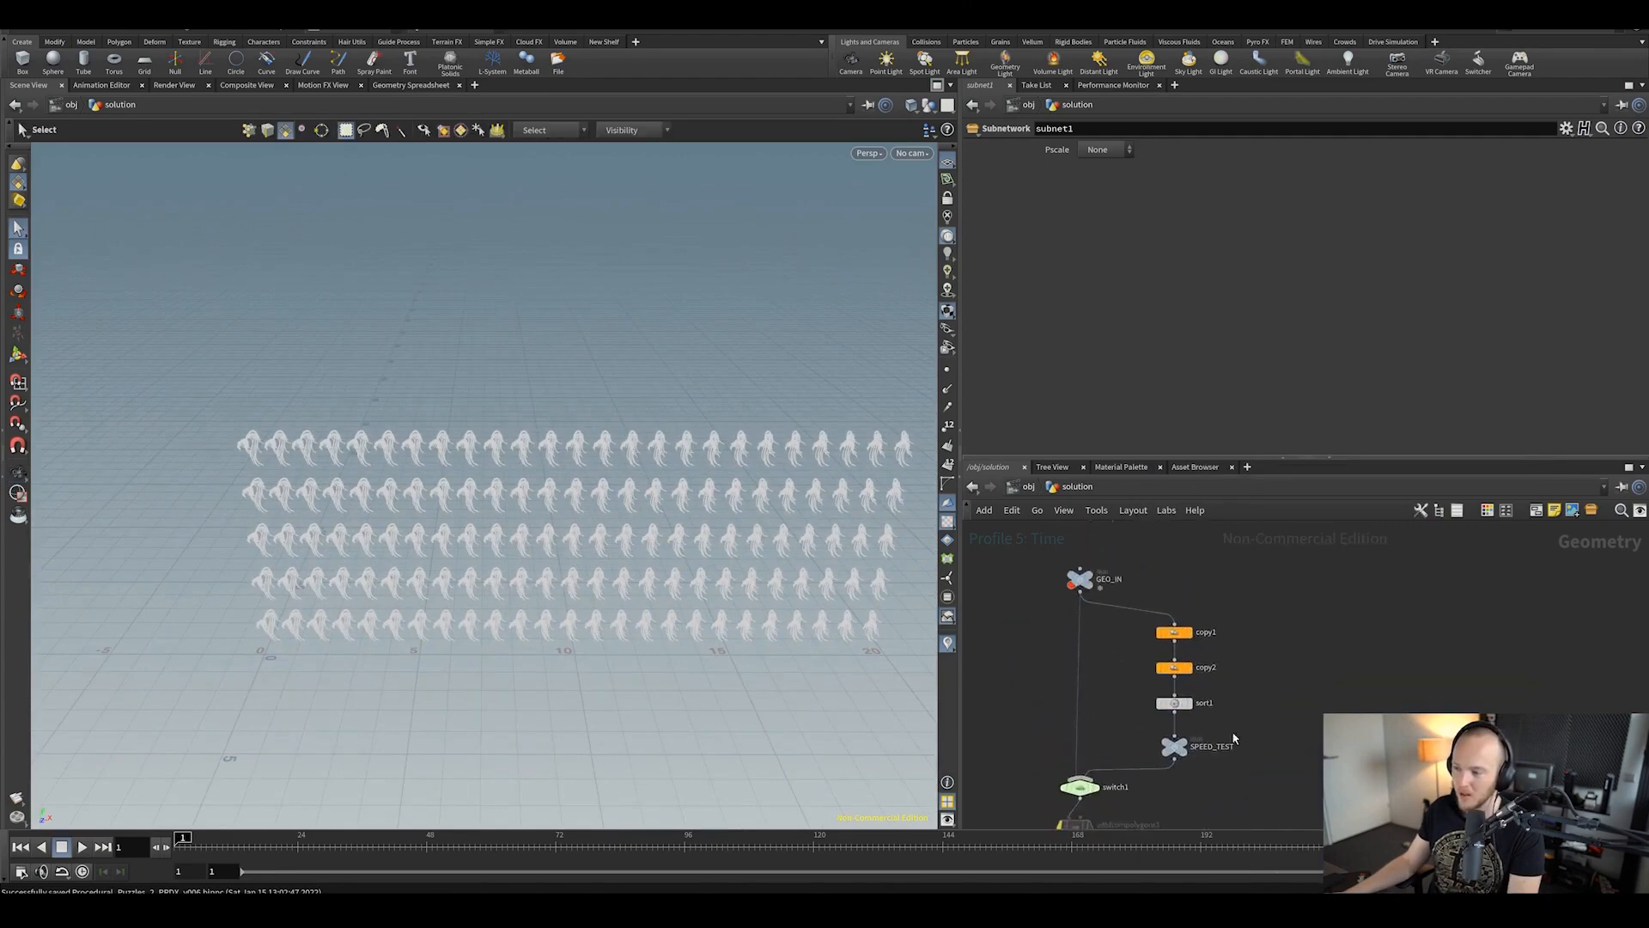
pyautogui.scroll(5, 1280, 696)
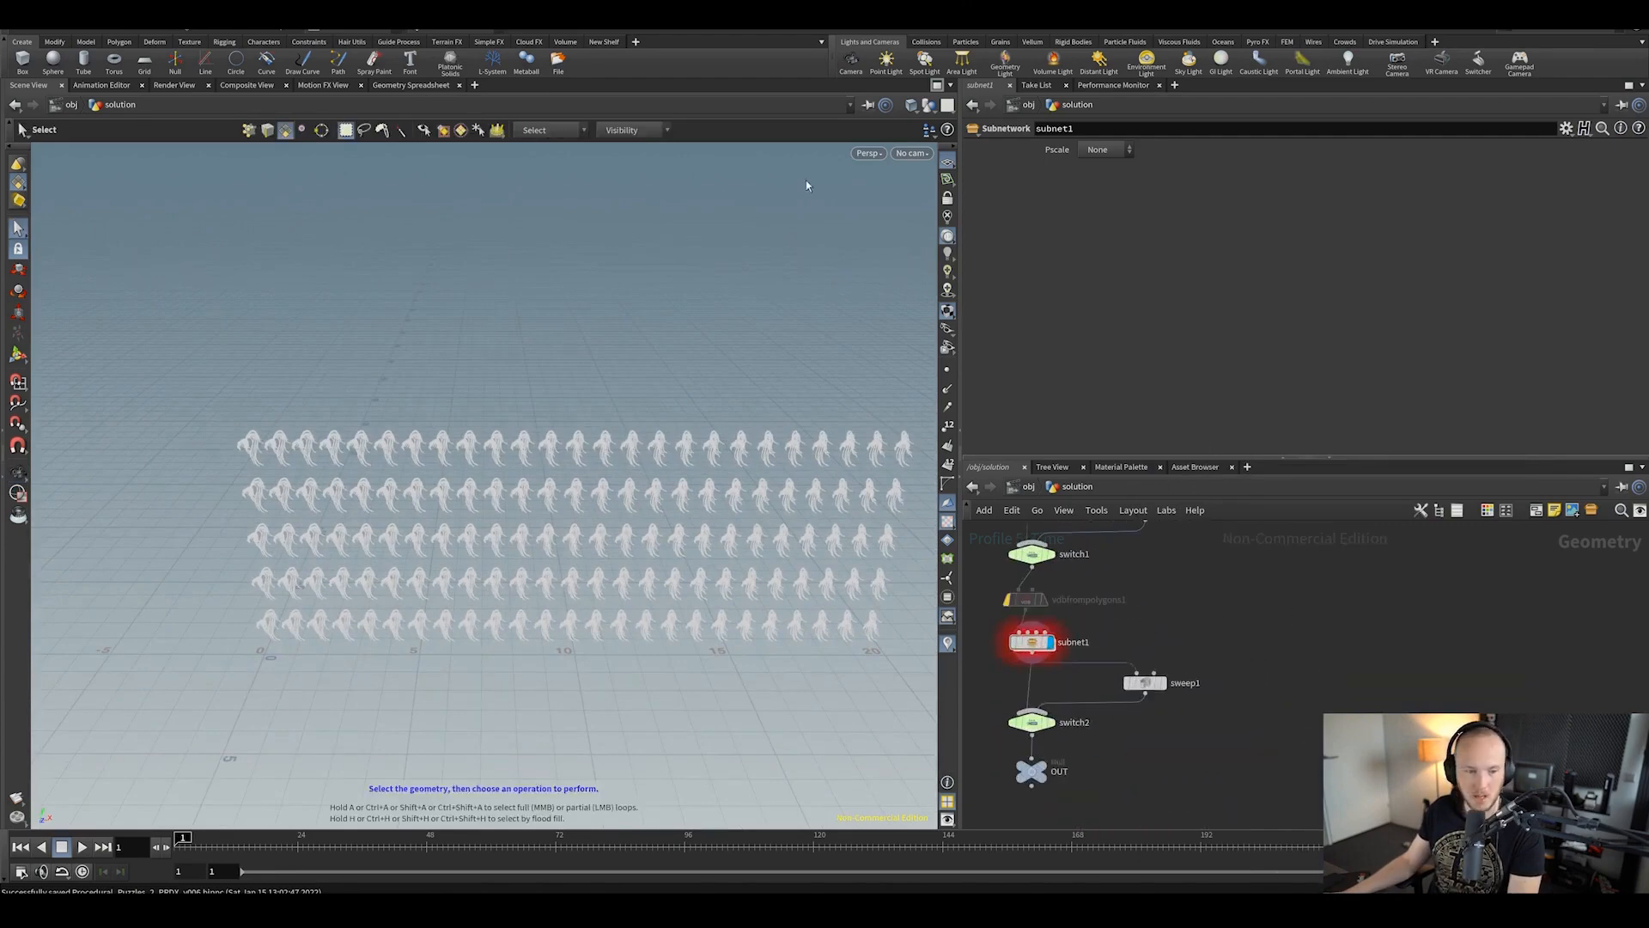
pyautogui.click(18, 32)
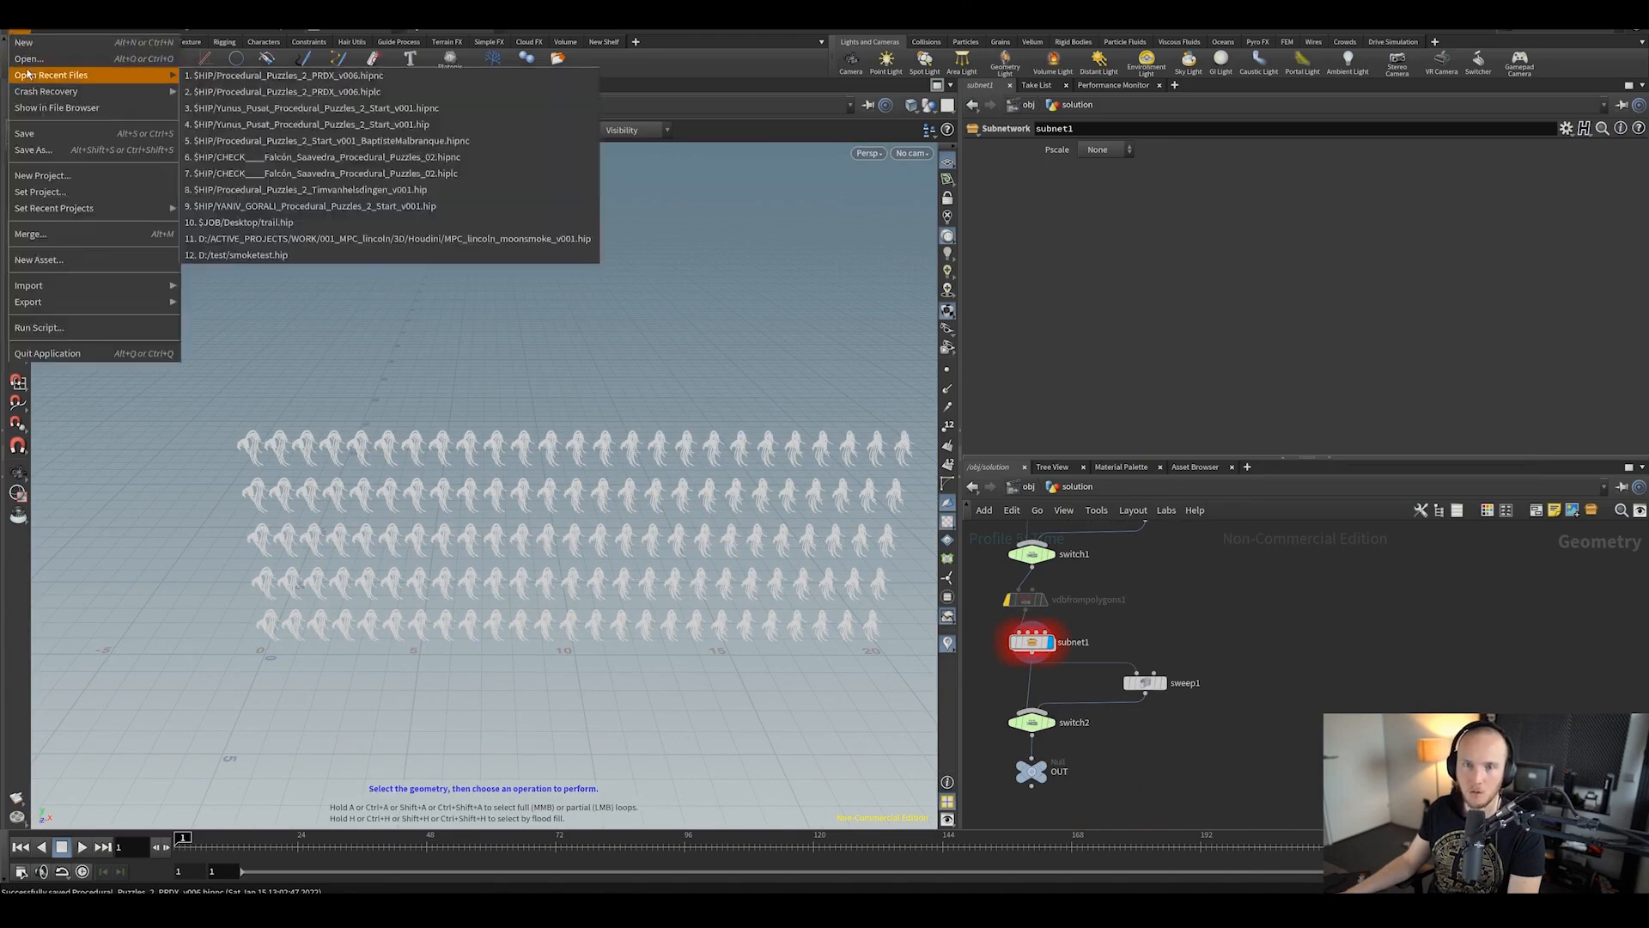
pyautogui.click(52, 72)
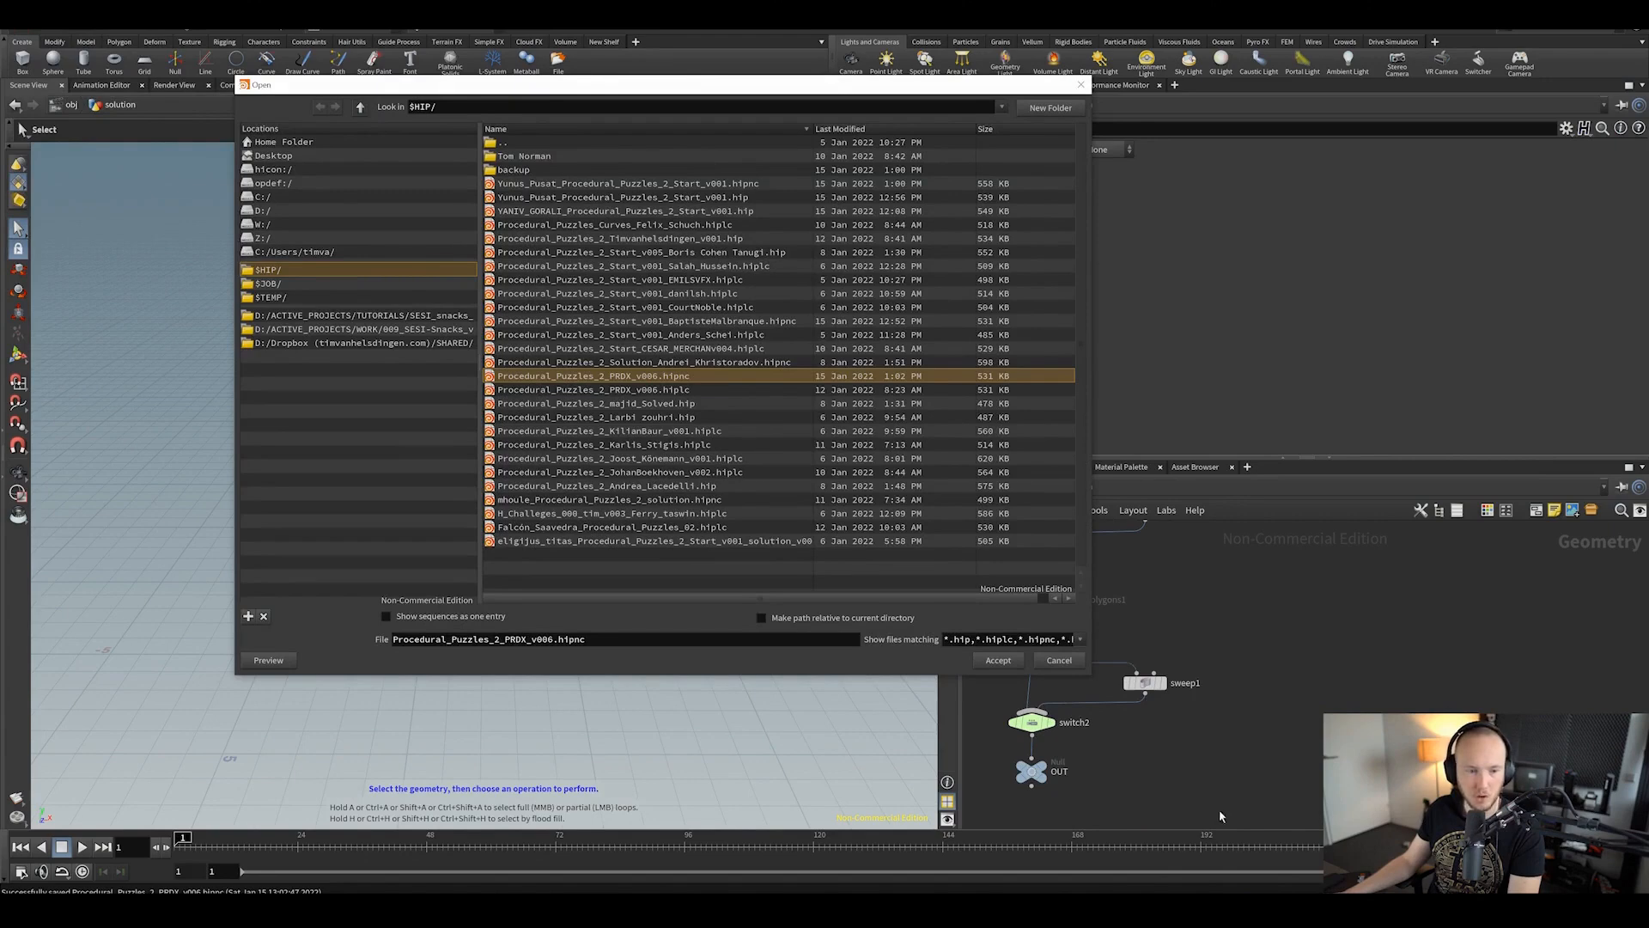
pyautogui.click(1060, 661)
pyautogui.keyDown('alt'); pyautogui.moveTo(659, 513); pyautogui.dragTo(660, 487); pyautogui.keyUp('alt')
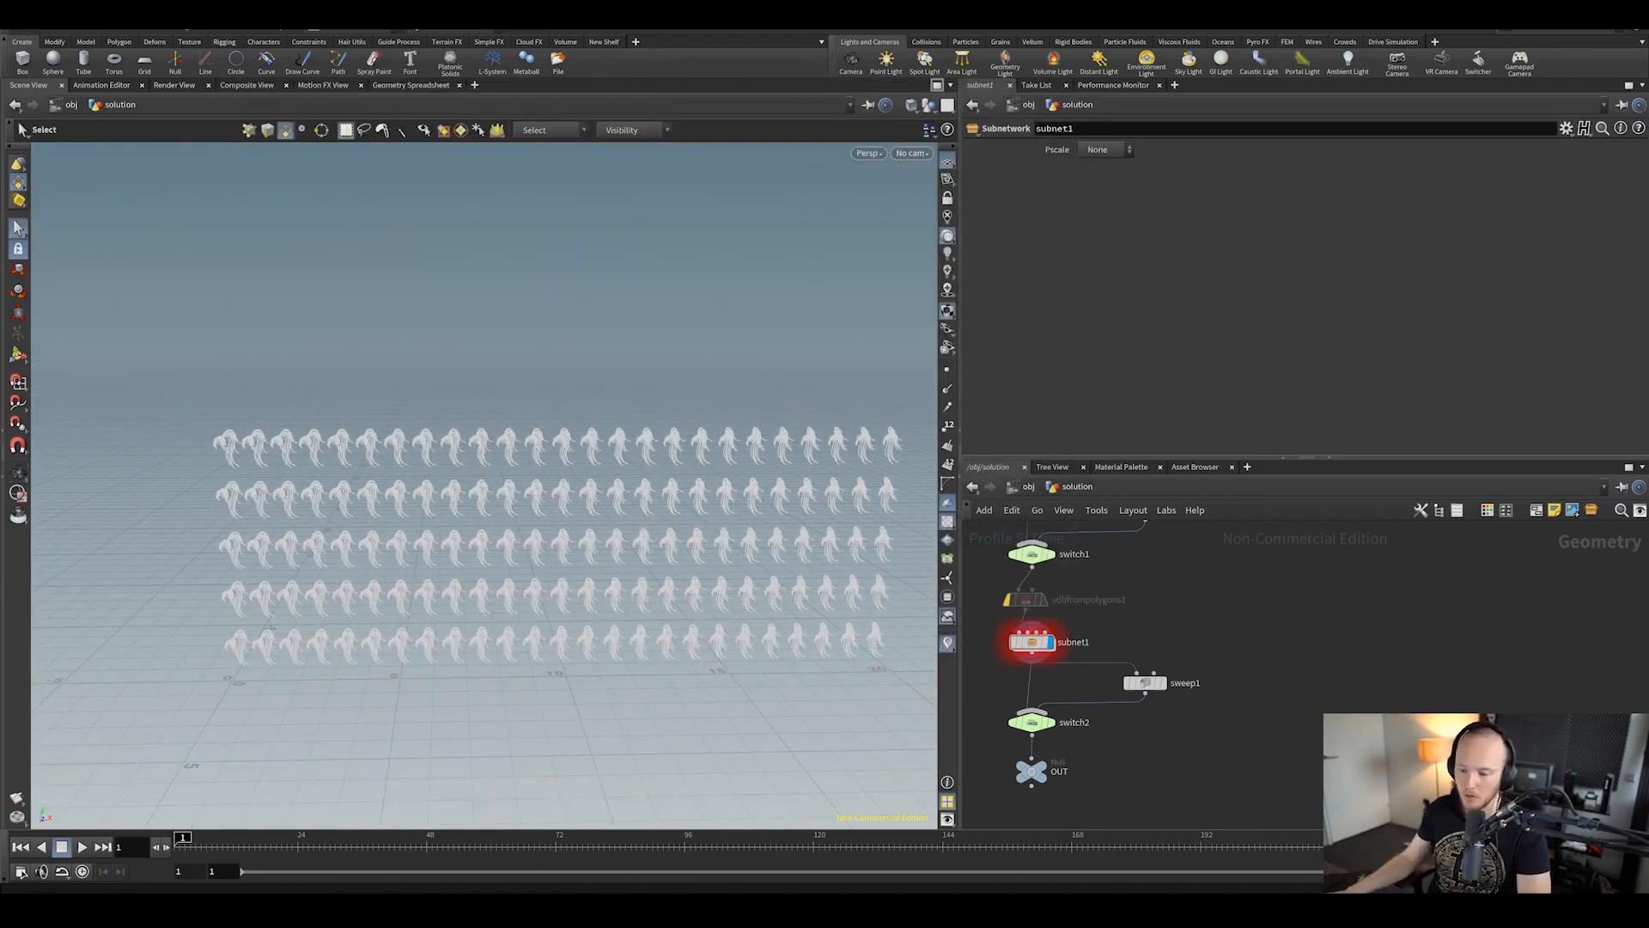
pyautogui.click(725, 911)
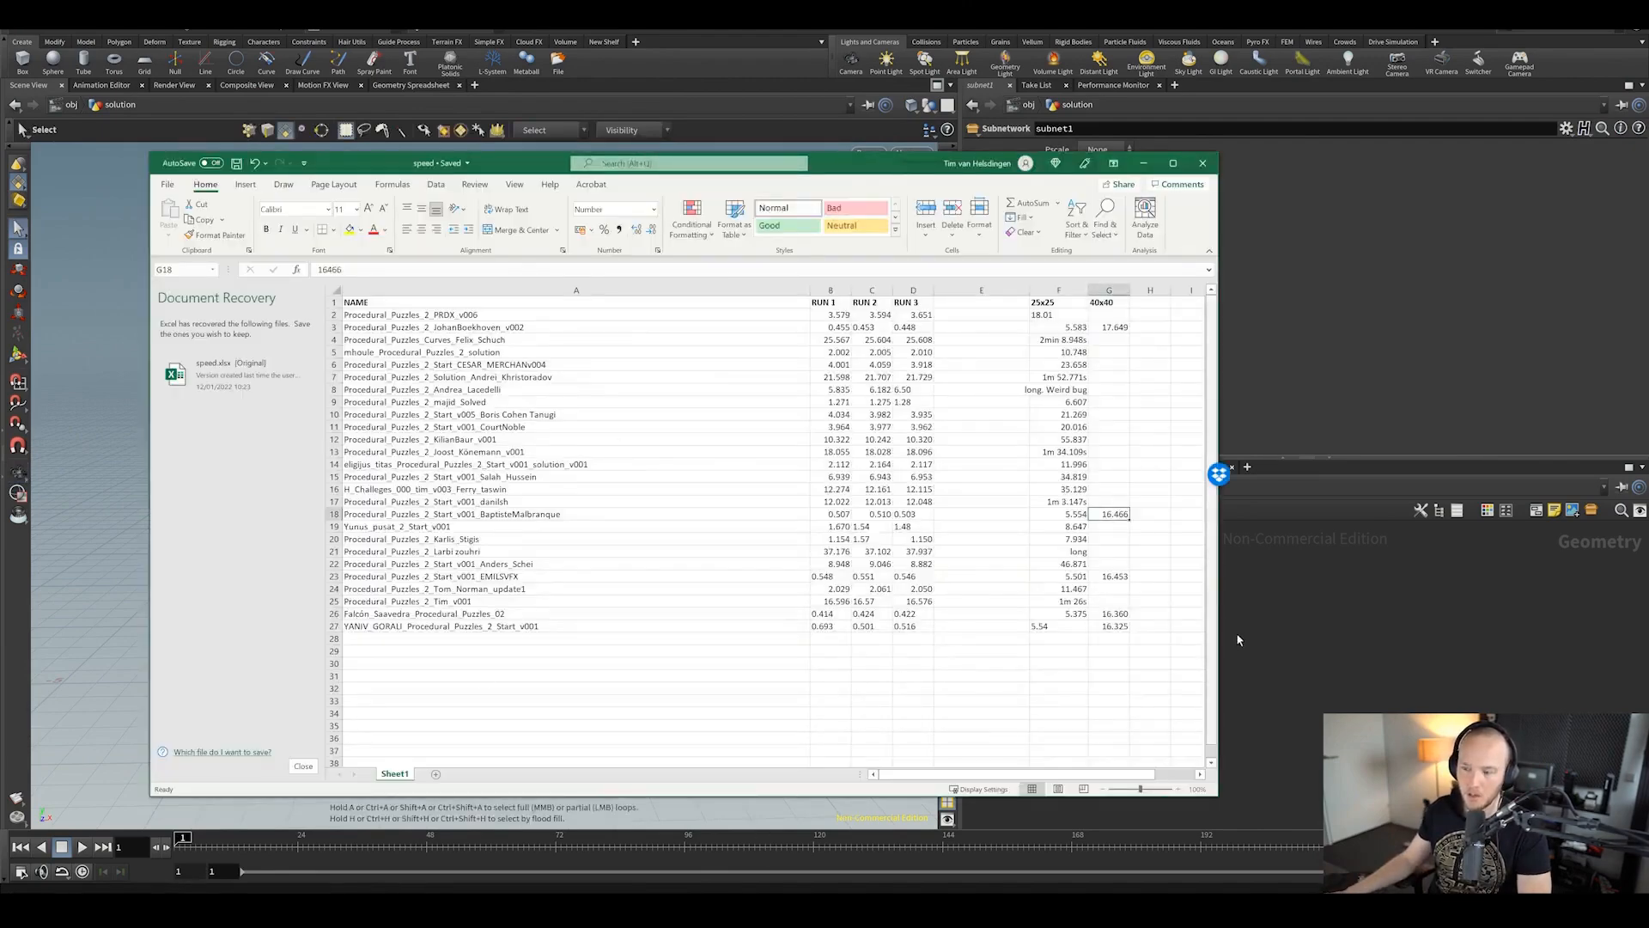
# Step: Minimize Excel and pan Houdini's network to the SPEED_TEST node
pyautogui.click(1324, 684)
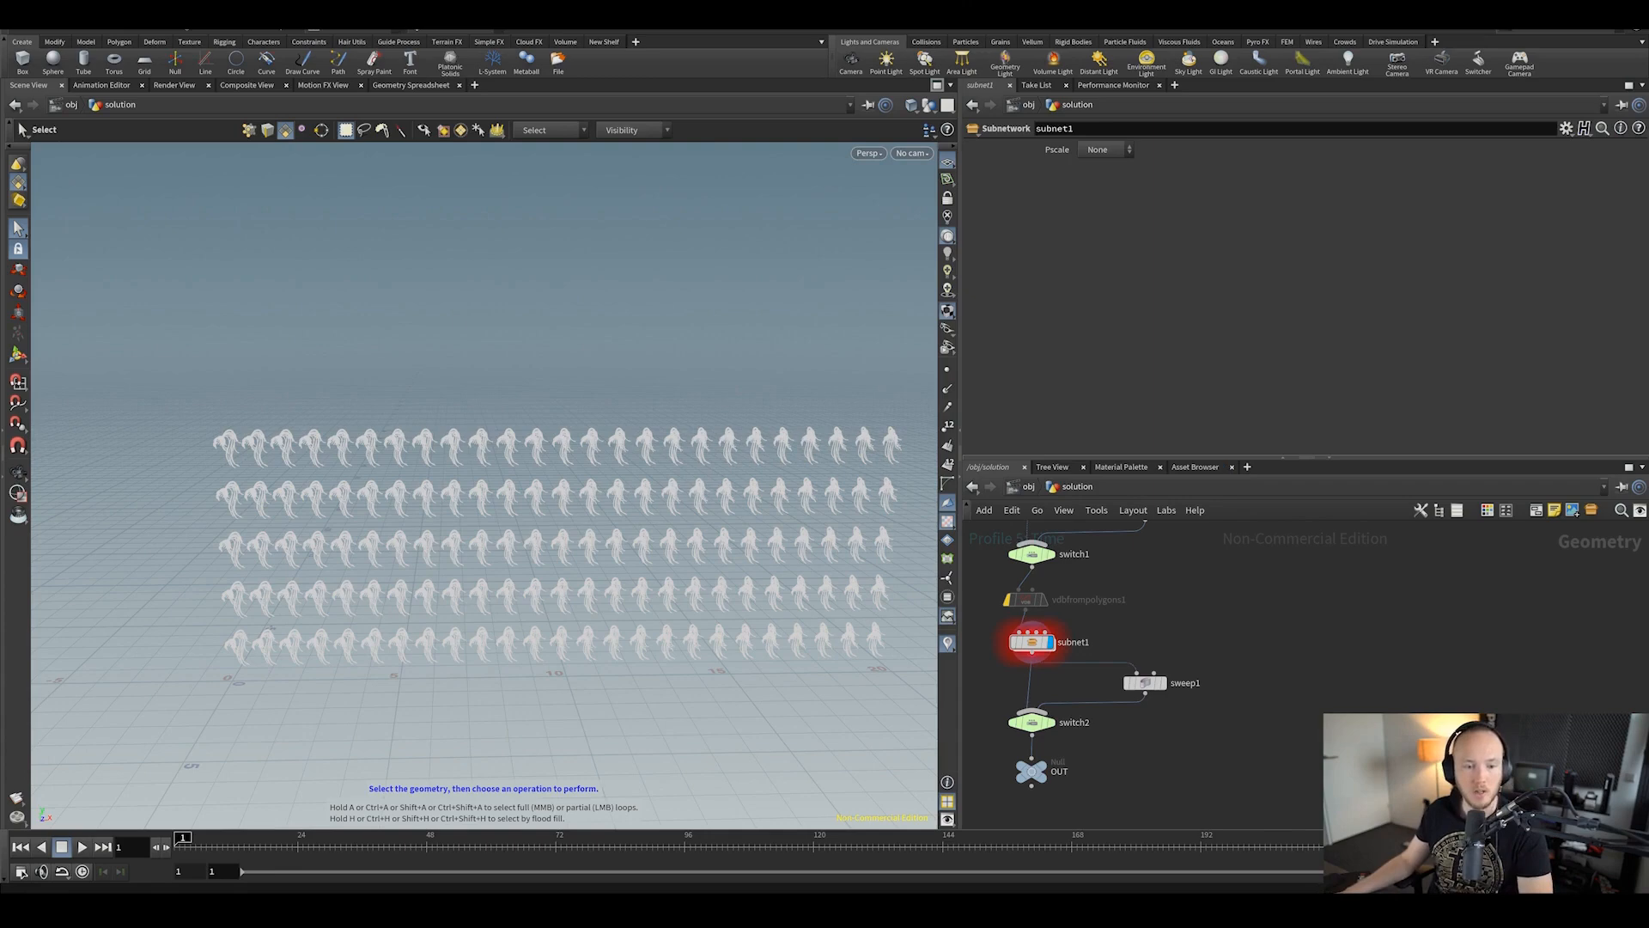
pyautogui.moveTo(1192, 690); pyautogui.dragTo(1239, 734, button='middle')
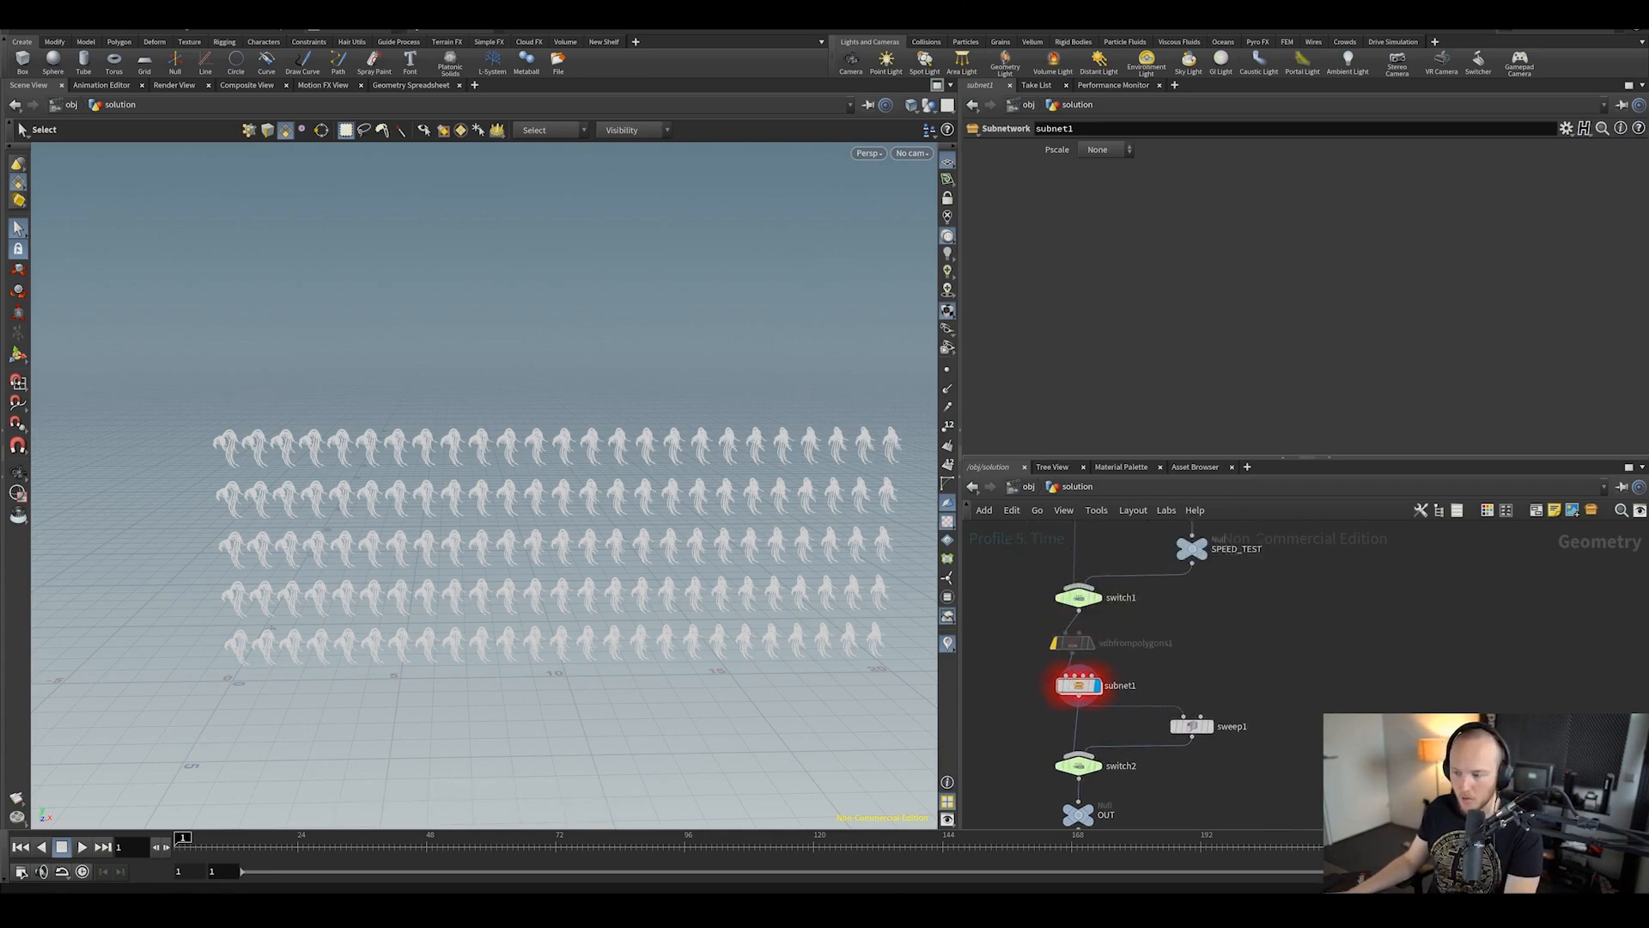
pyautogui.click(6, 33)
pyautogui.click(35, 53)
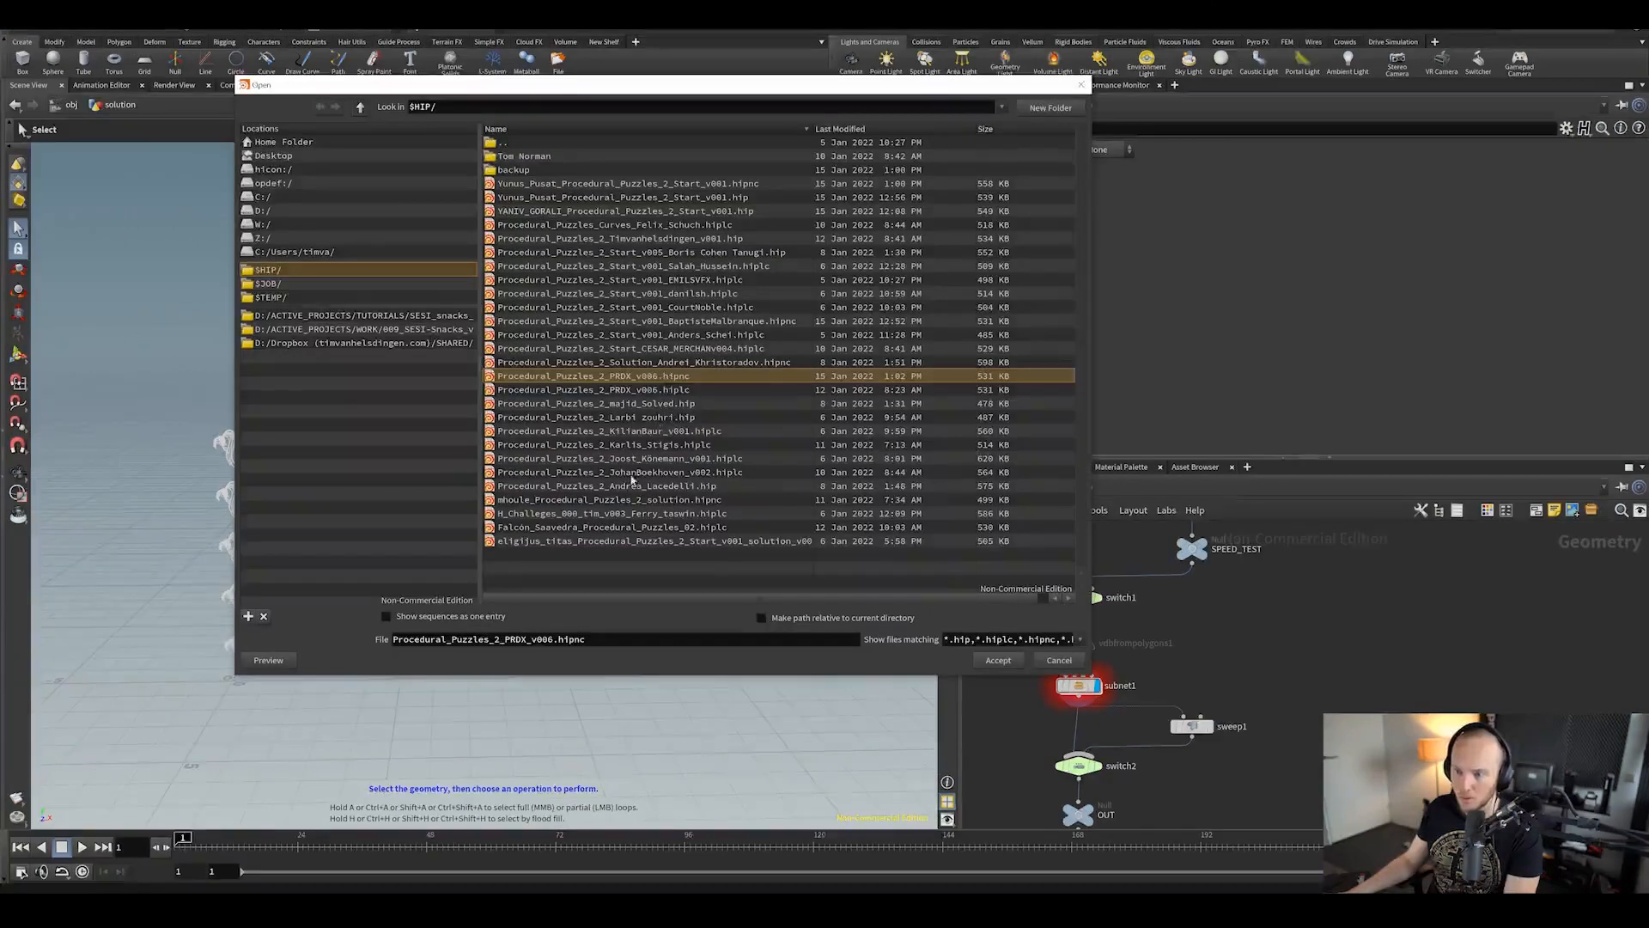
pyautogui.click(651, 472)
pyautogui.click(997, 660)
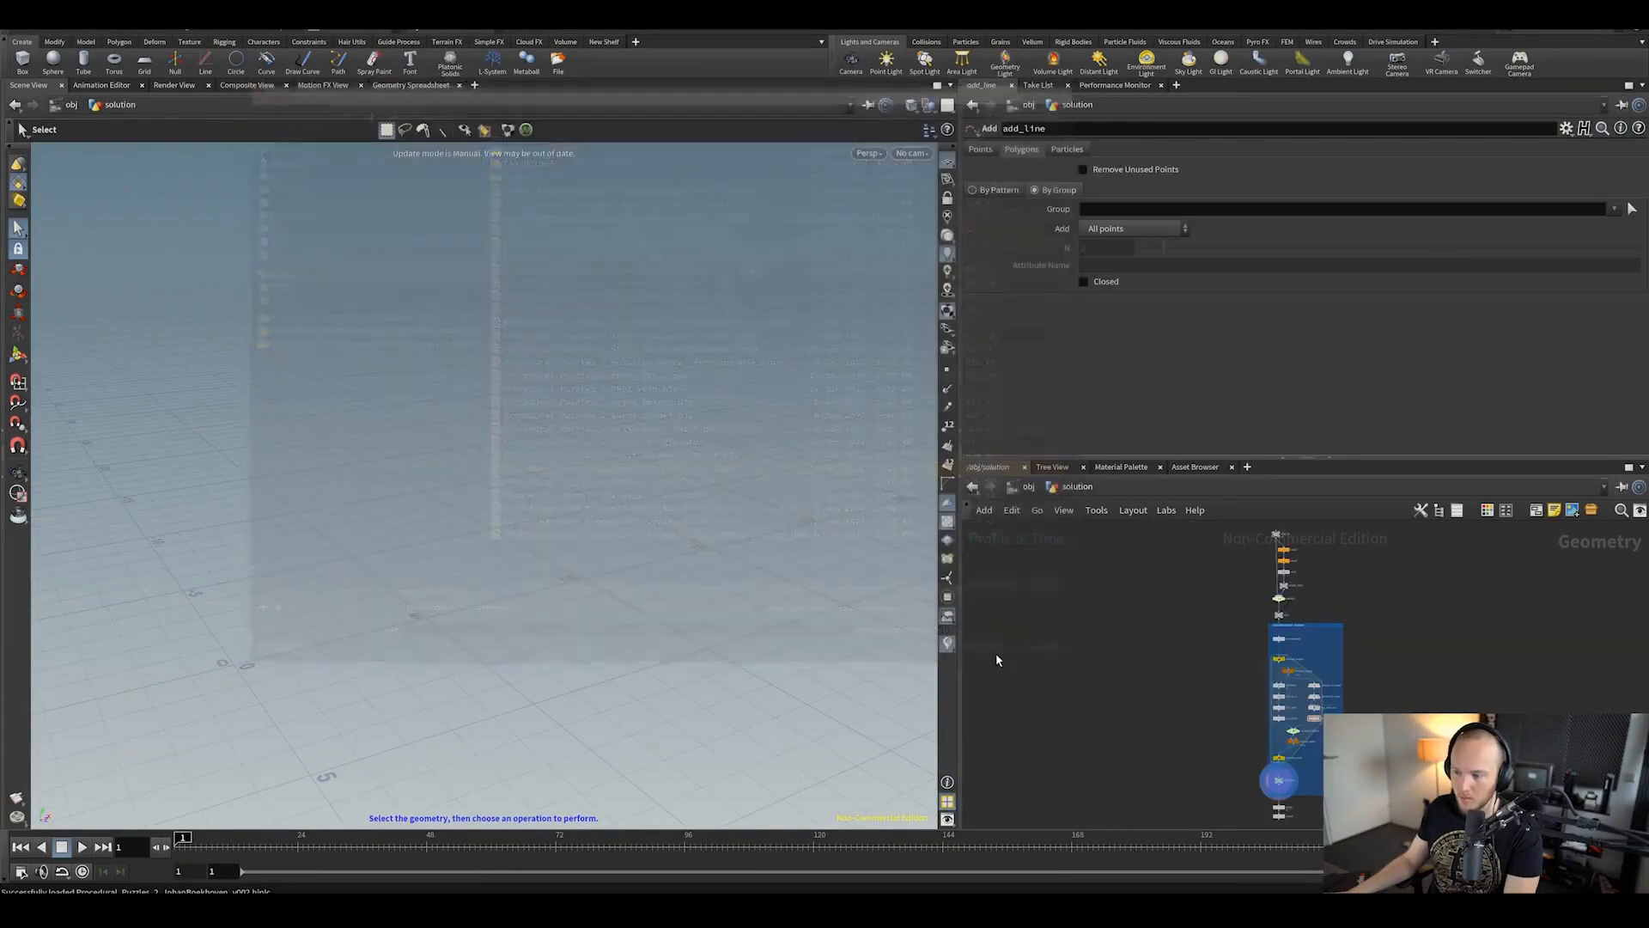
# Step: Pan the network over the foreach loop down to OUT_lines, color1 and carve1
pyautogui.moveTo(1282, 739); pyautogui.dragTo(1206, 659, button='middle')
pyautogui.scroll(5, 1239, 689)
pyautogui.scroll(-1, 1345, 576)
pyautogui.moveTo(1345, 576); pyautogui.dragTo(1363, 739, button='middle')
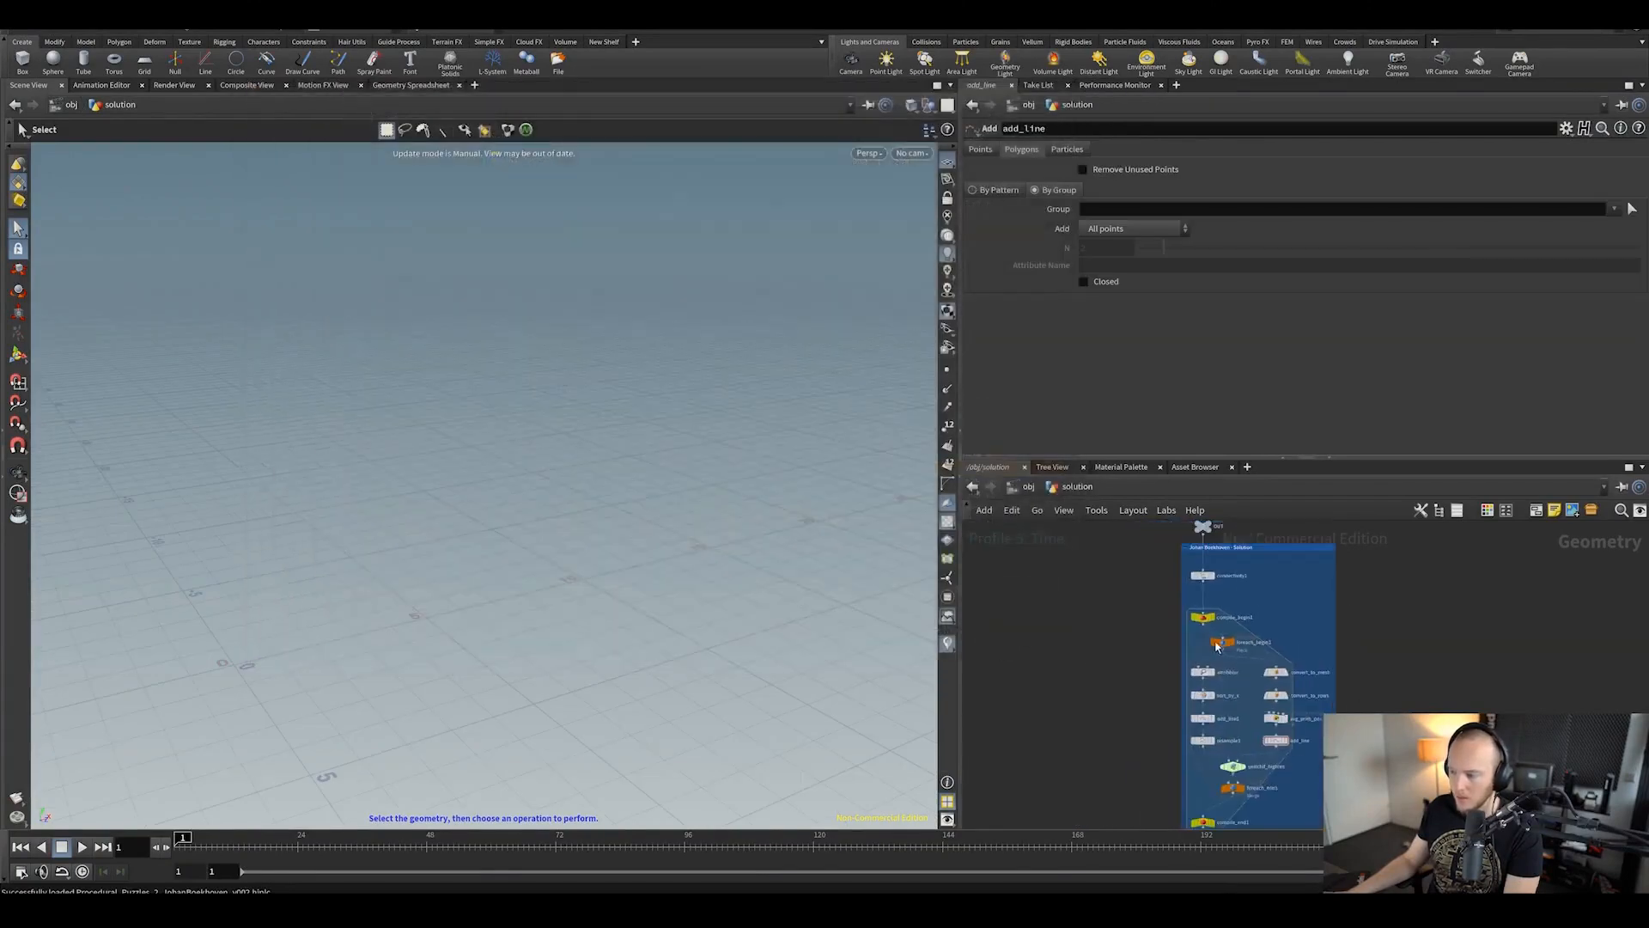
pyautogui.moveTo(1177, 707); pyautogui.dragTo(1126, 656, button='middle')
pyautogui.scroll(1, 1158, 704)
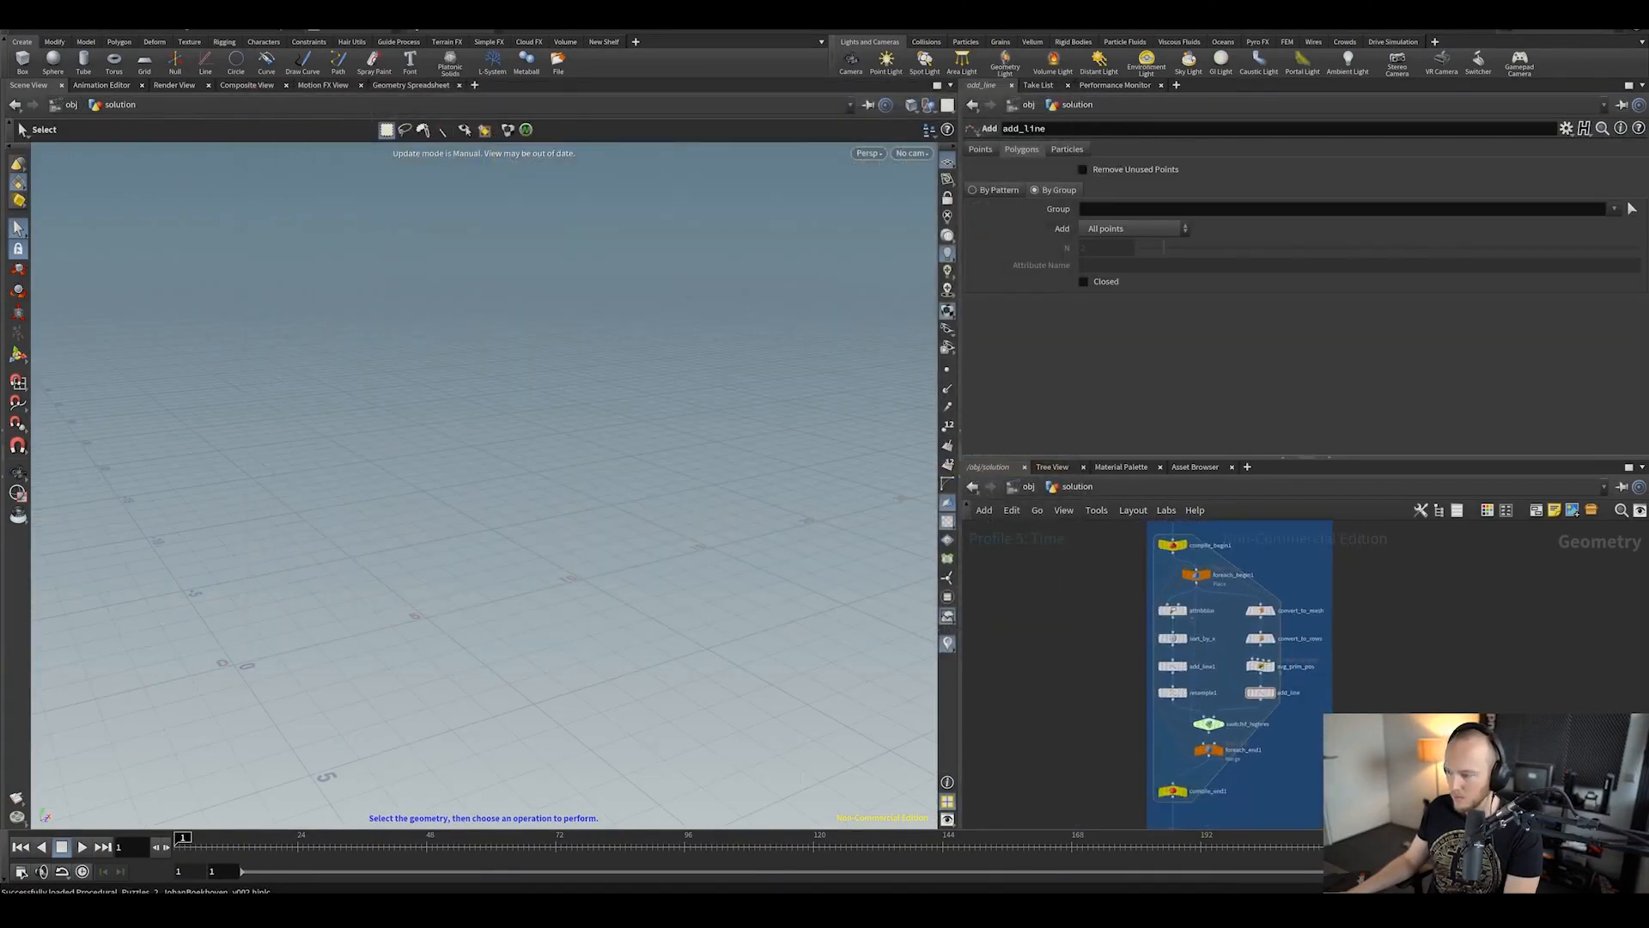
pyautogui.moveTo(1273, 816); pyautogui.dragTo(1250, 587, button='middle')
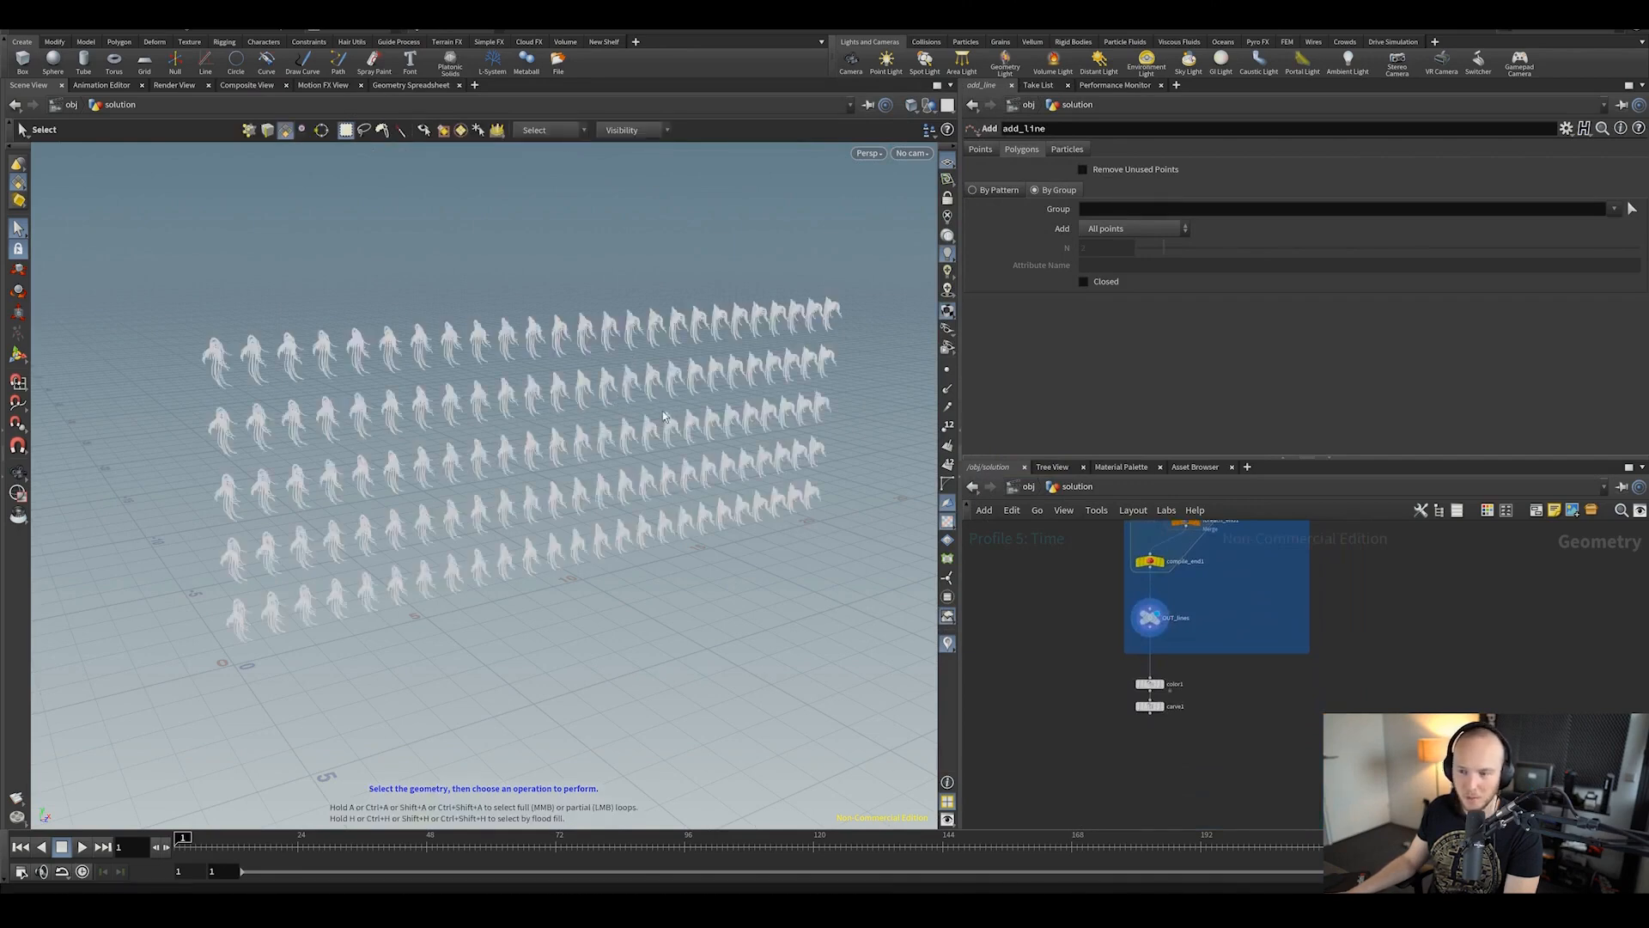
# Step: Orbit the viewport to side-on and oblique views of the creatures
pyautogui.press('Escape')
pyautogui.moveTo(664, 417); pyautogui.dragTo(655, 476)
pyautogui.moveTo(1273, 534); pyautogui.dragTo(1263, 729, button='middle')
pyautogui.scroll(-2, 1237, 658)
pyautogui.scroll(4, 1263, 728)
pyautogui.moveTo(1262, 729); pyautogui.dragTo(1327, 627, button='middle')
pyautogui.scroll(-2, 1226, 704)
# Step: Inspect the avg_prim_pos wrangle's VEX code and the switchif_highres switch settings
pyautogui.click(1162, 651)
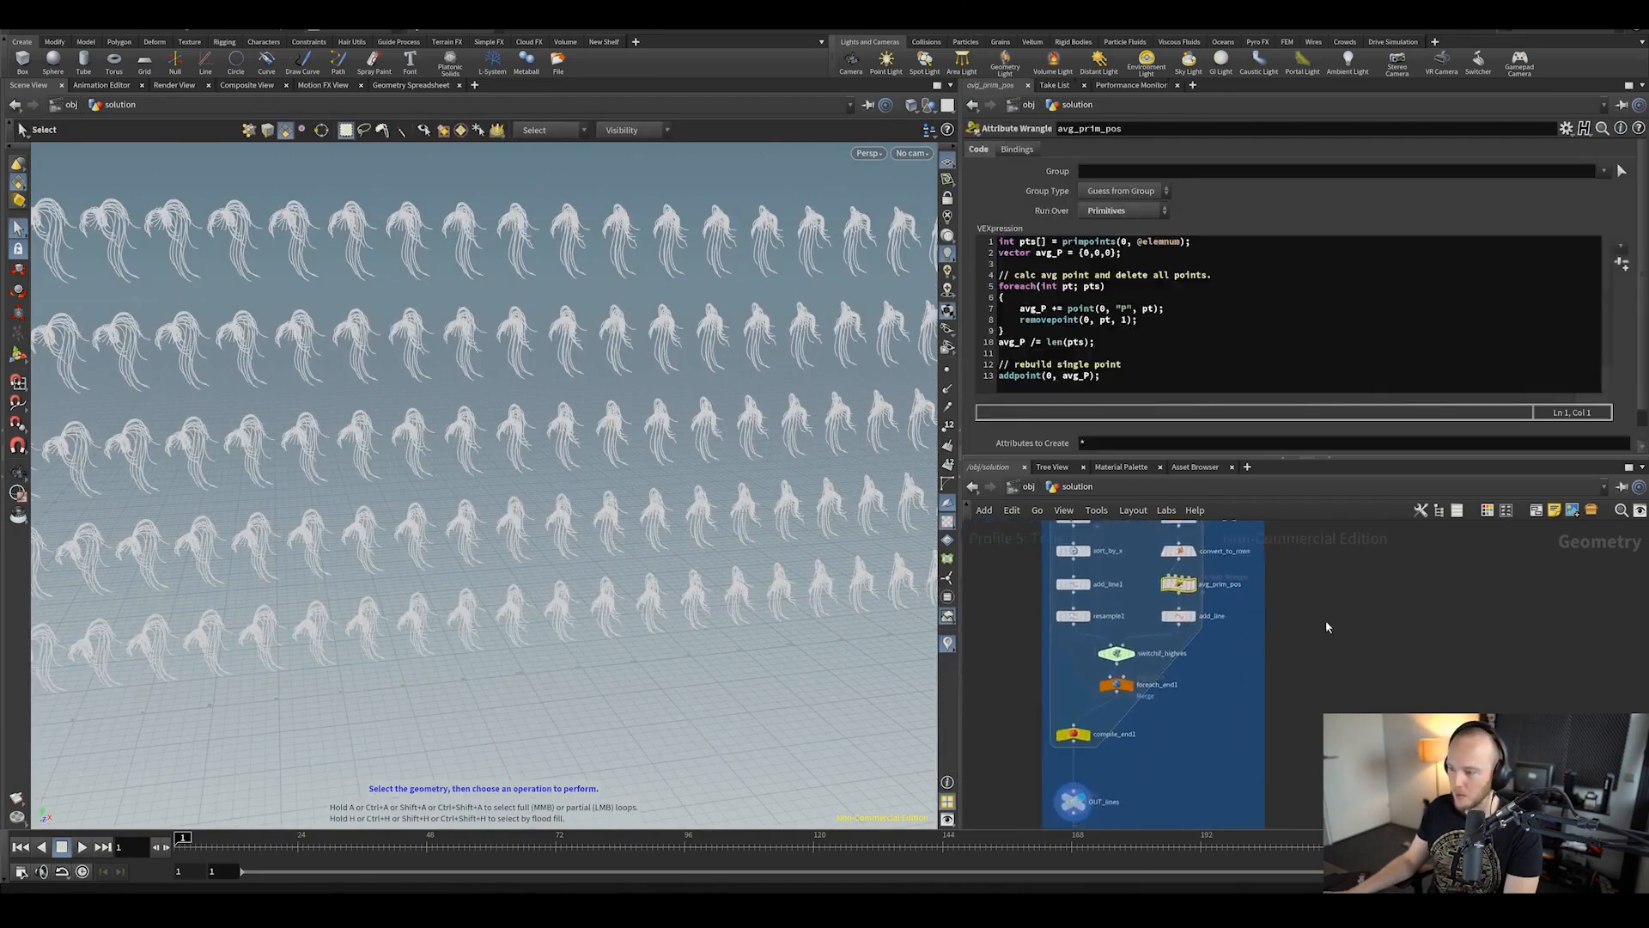
pyautogui.scroll(1, 1093, 589)
pyautogui.moveTo(1092, 589); pyautogui.dragTo(1044, 467, button='middle')
pyautogui.scroll(-3, 1310, 675)
pyautogui.moveTo(1174, 669); pyautogui.dragTo(1182, 632, button='middle')
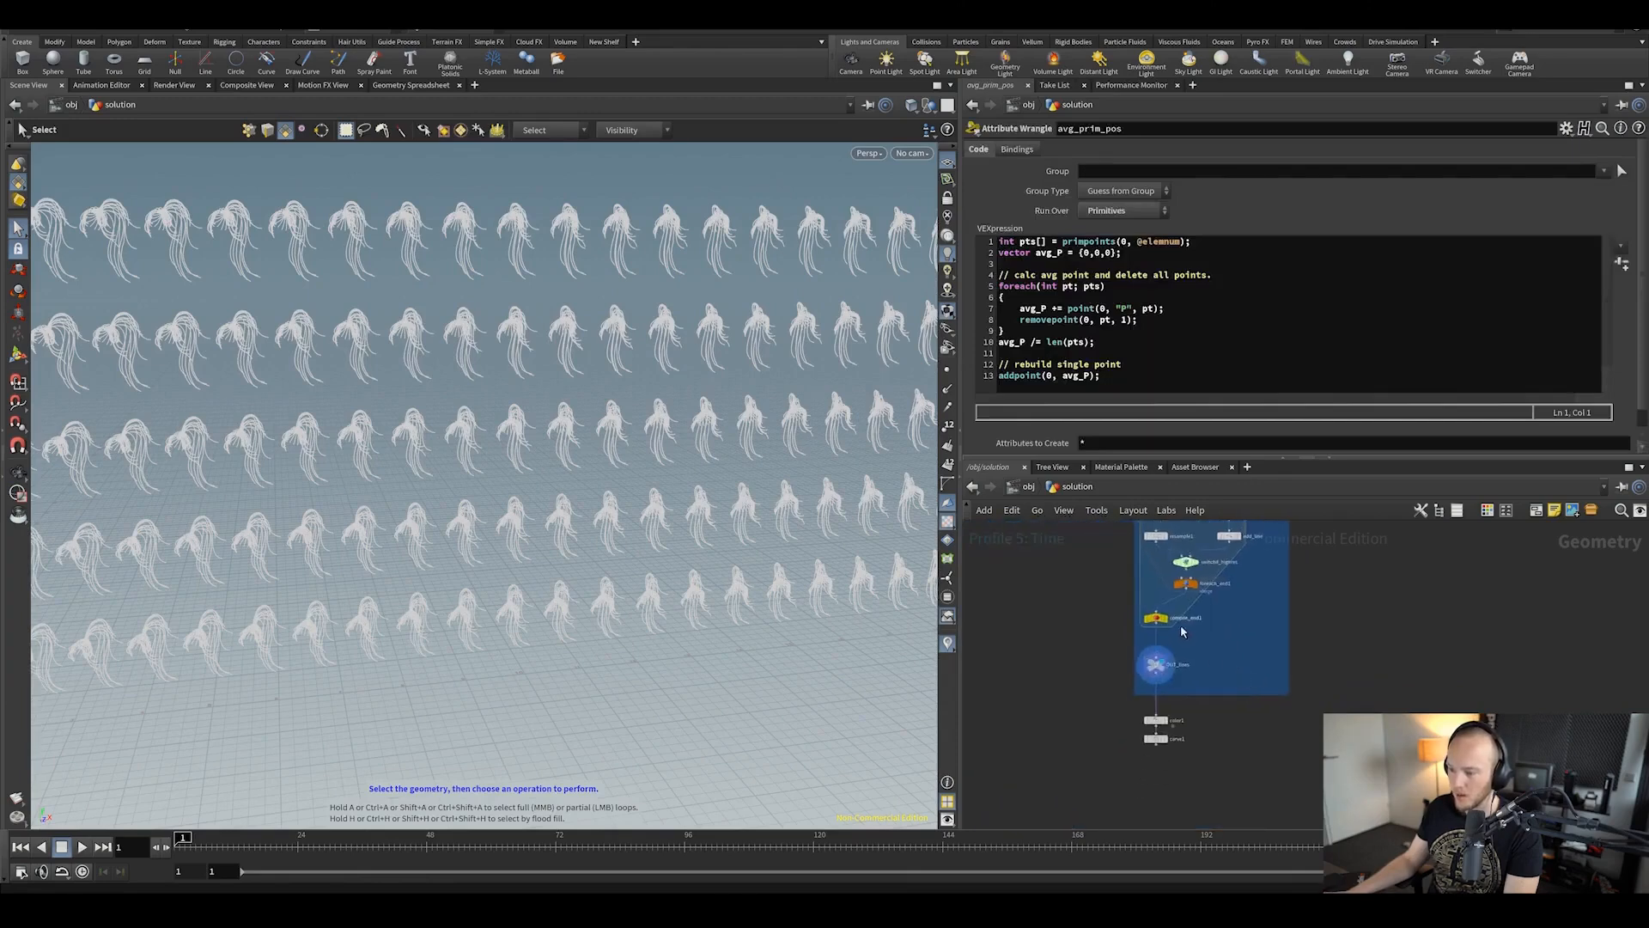
pyautogui.scroll(2, 1182, 632)
pyautogui.click(1189, 540)
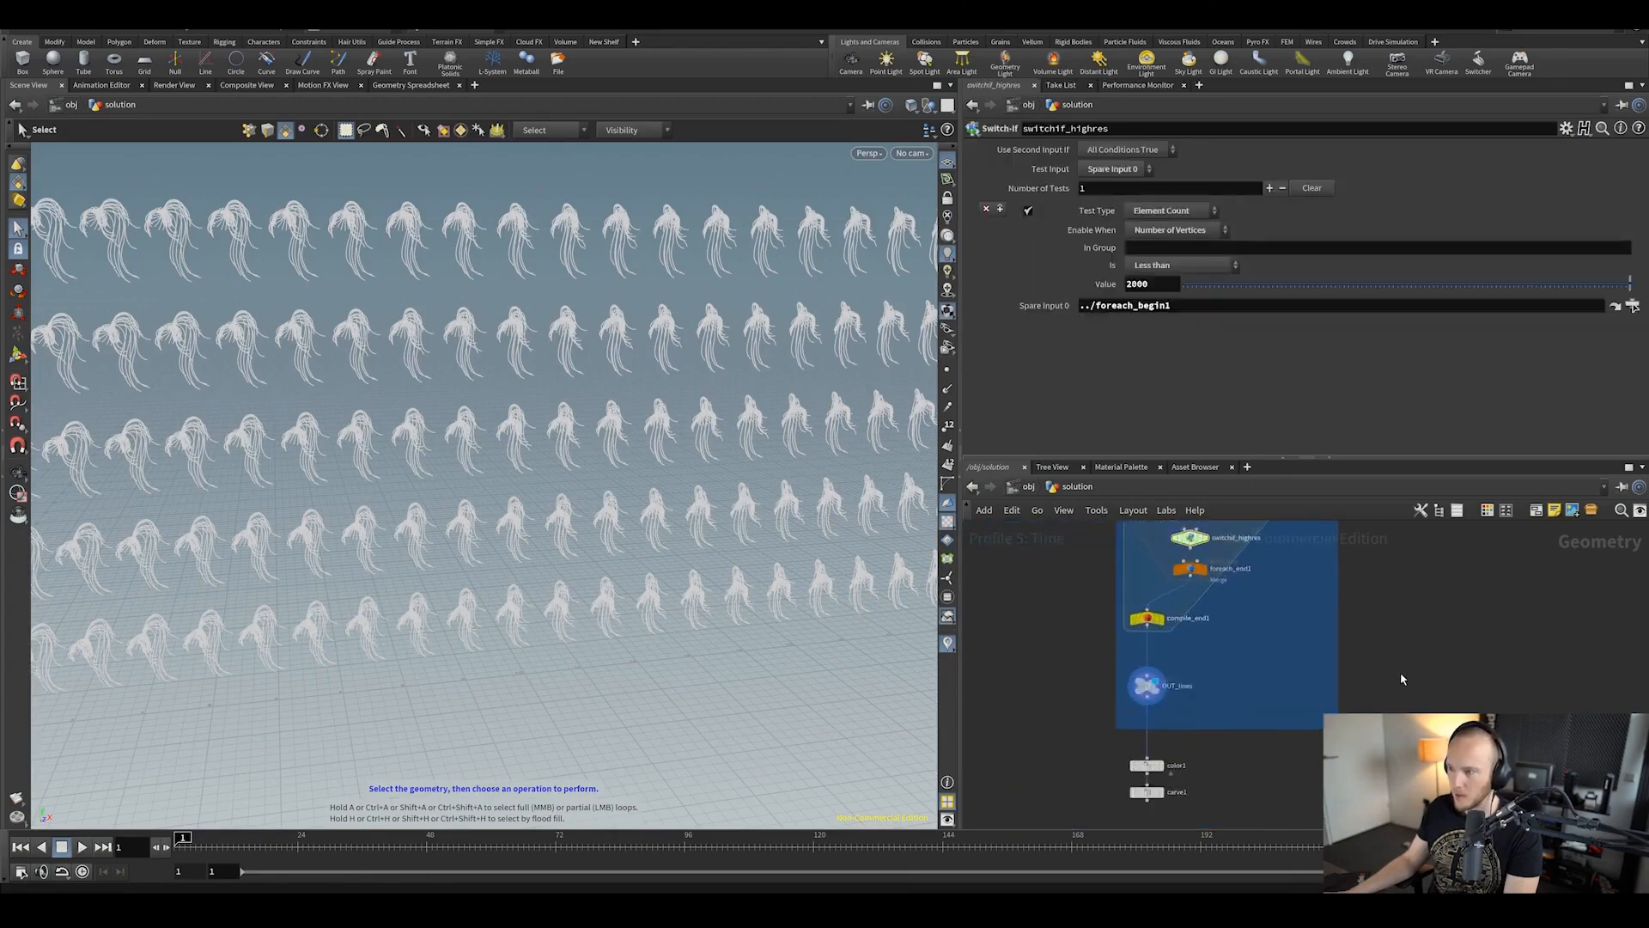
pyautogui.scroll(-3, 1328, 636)
pyautogui.scroll(2, 1318, 692)
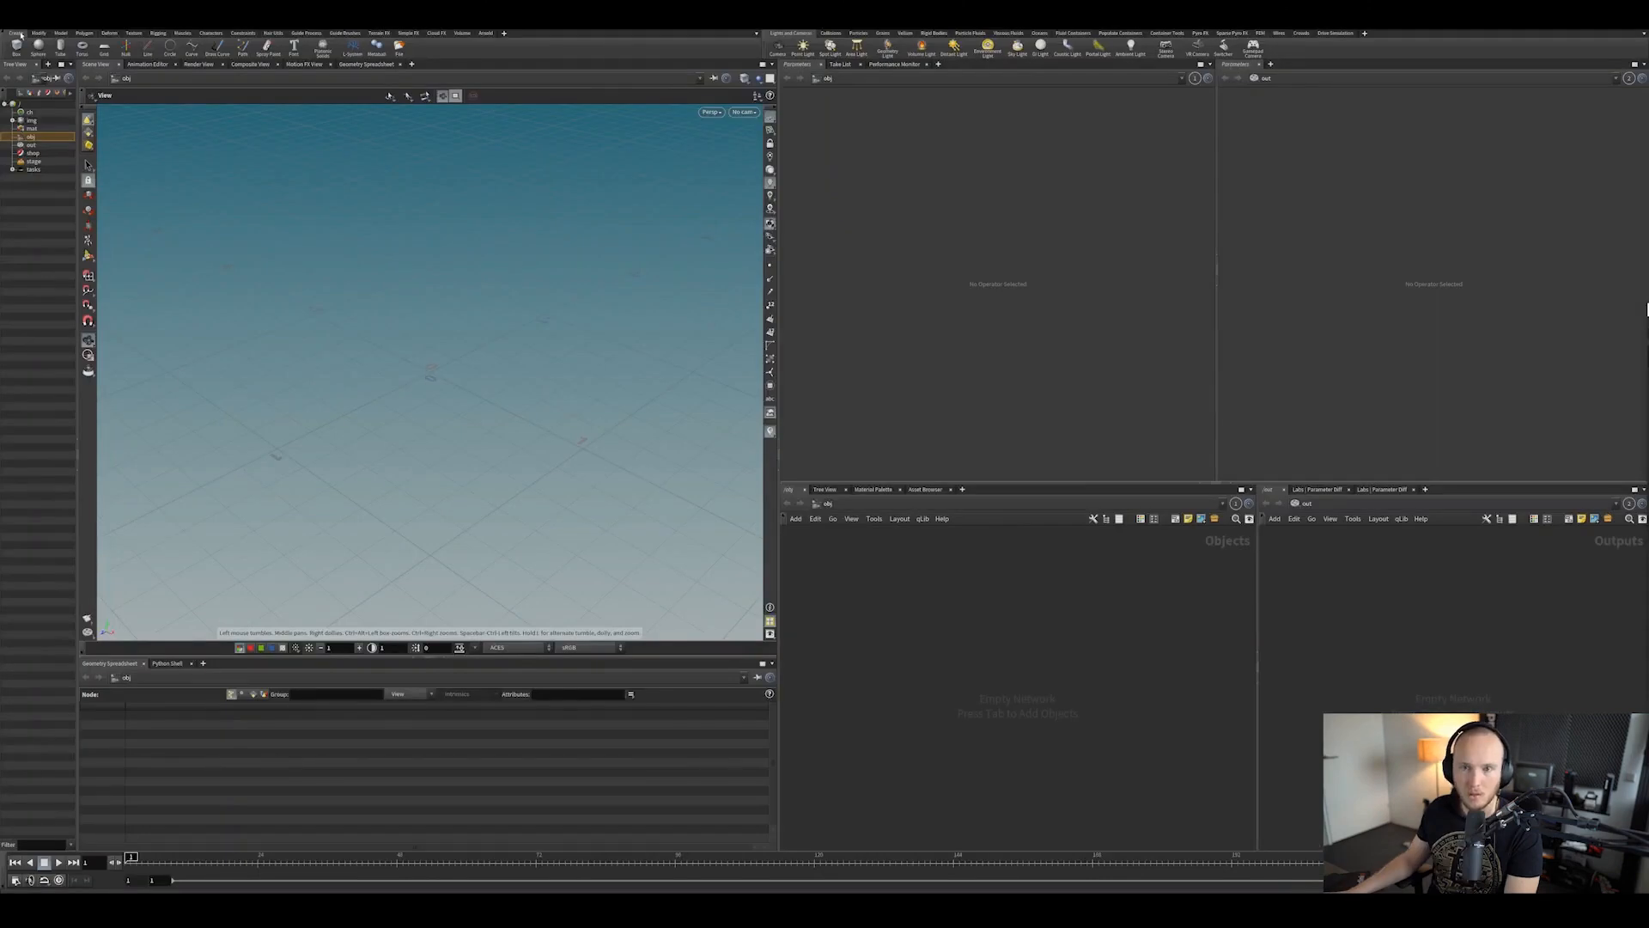
pyautogui.click(12, 26)
pyautogui.click(26, 38)
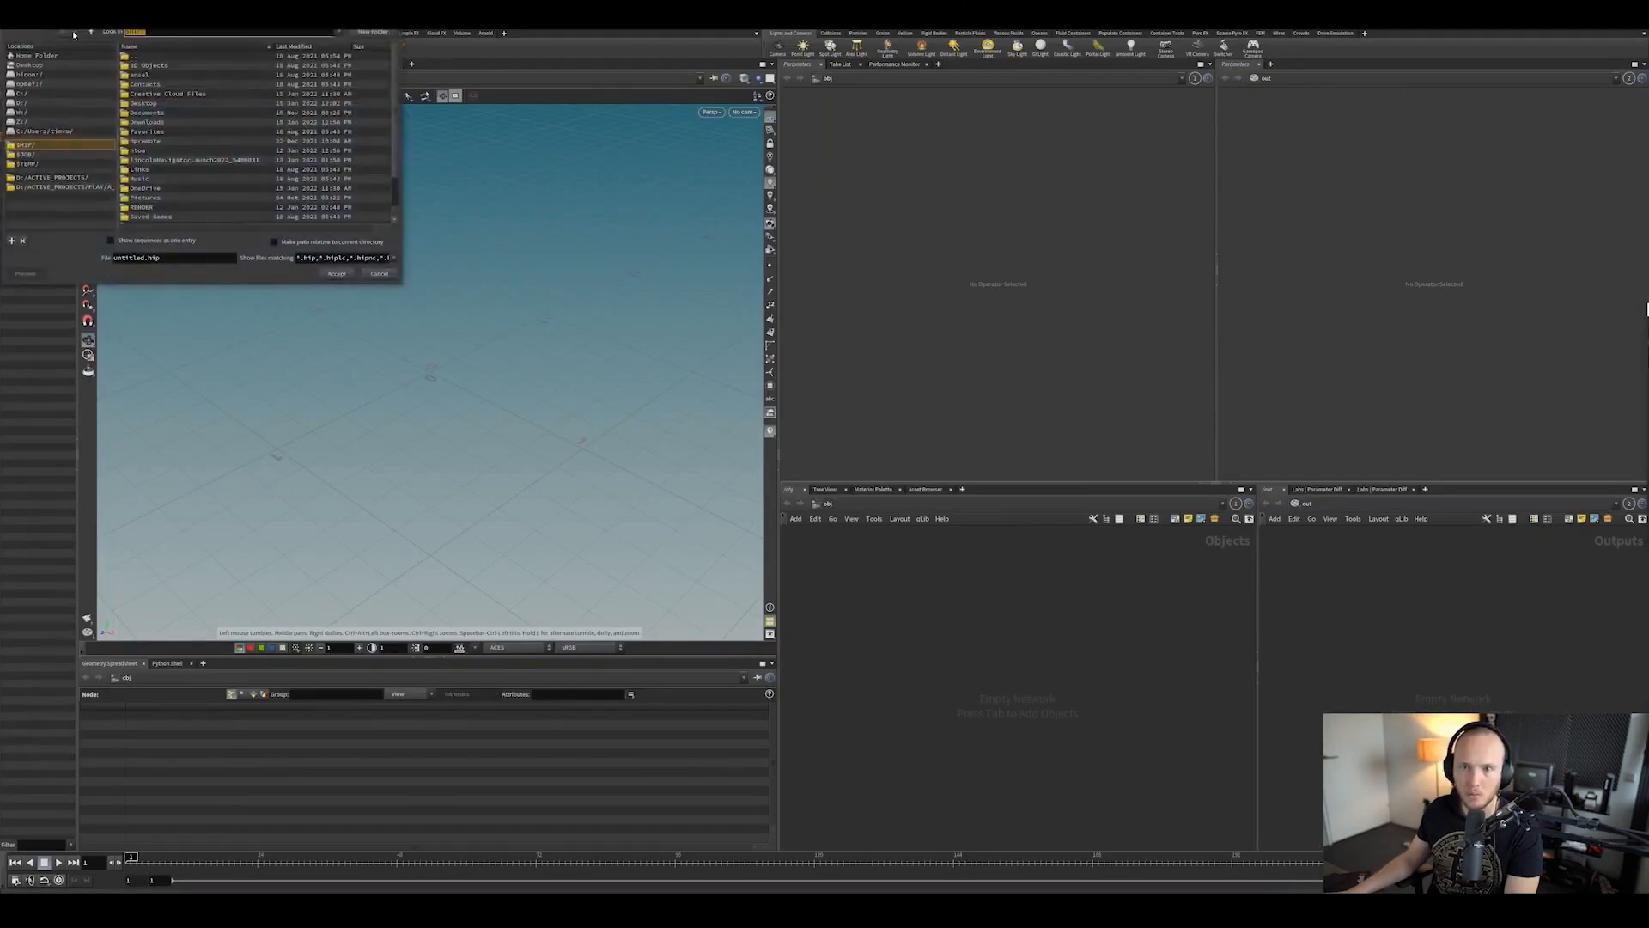
pyautogui.hotkey('ctrl', 'v')
pyautogui.press('Return')
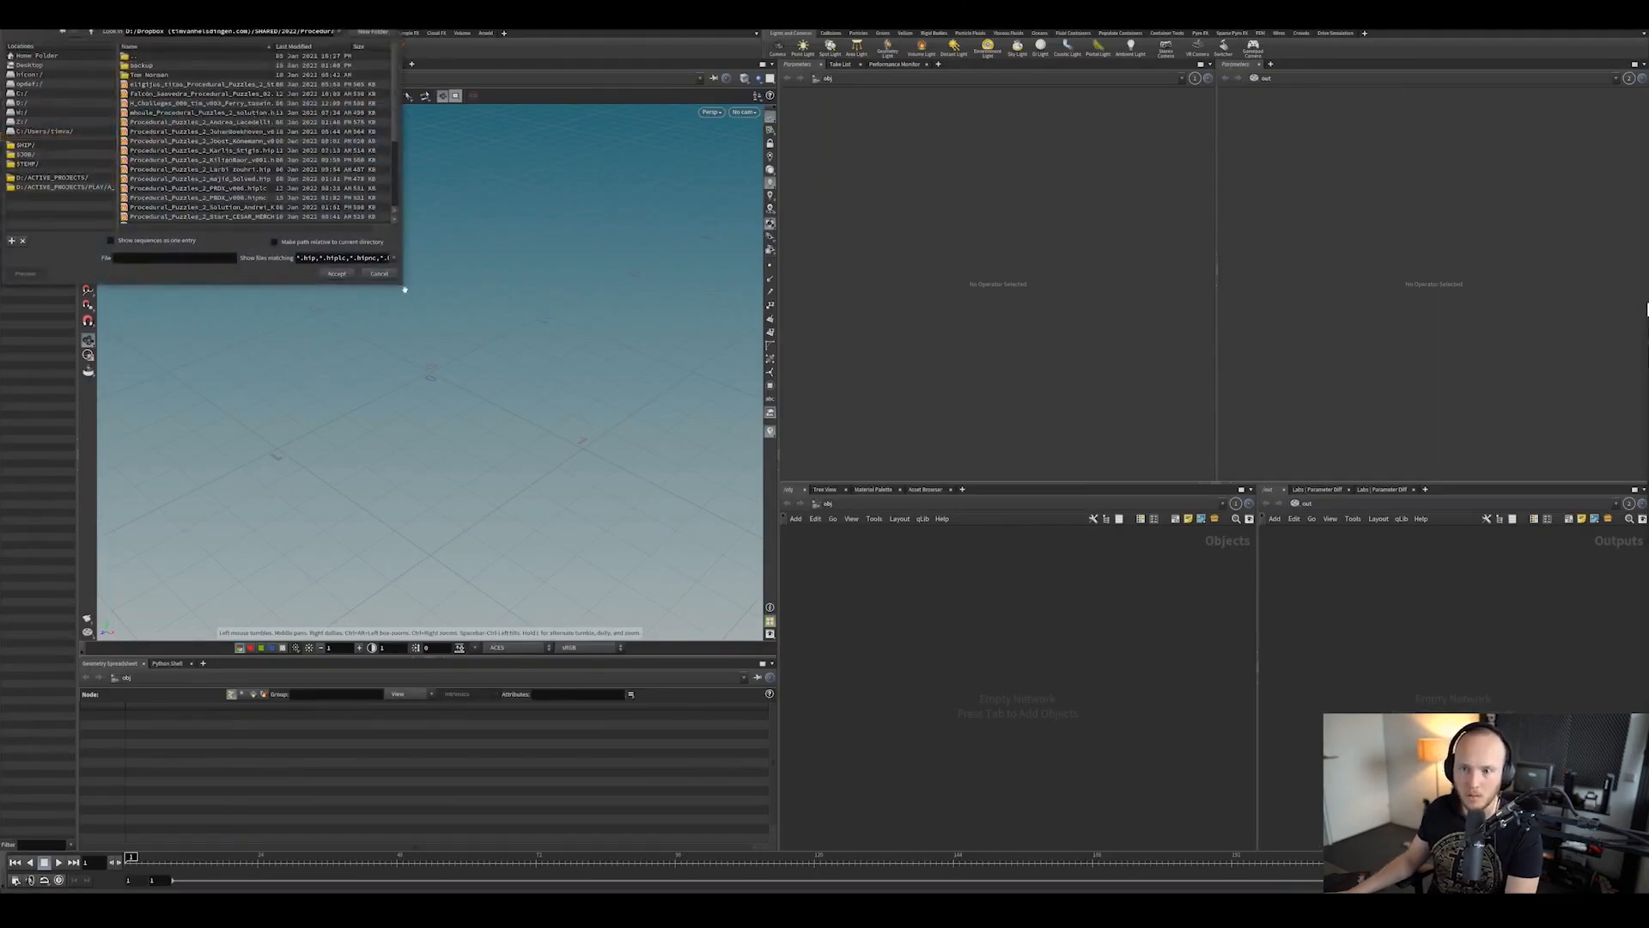
pyautogui.moveTo(402, 283); pyautogui.dragTo(734, 537)
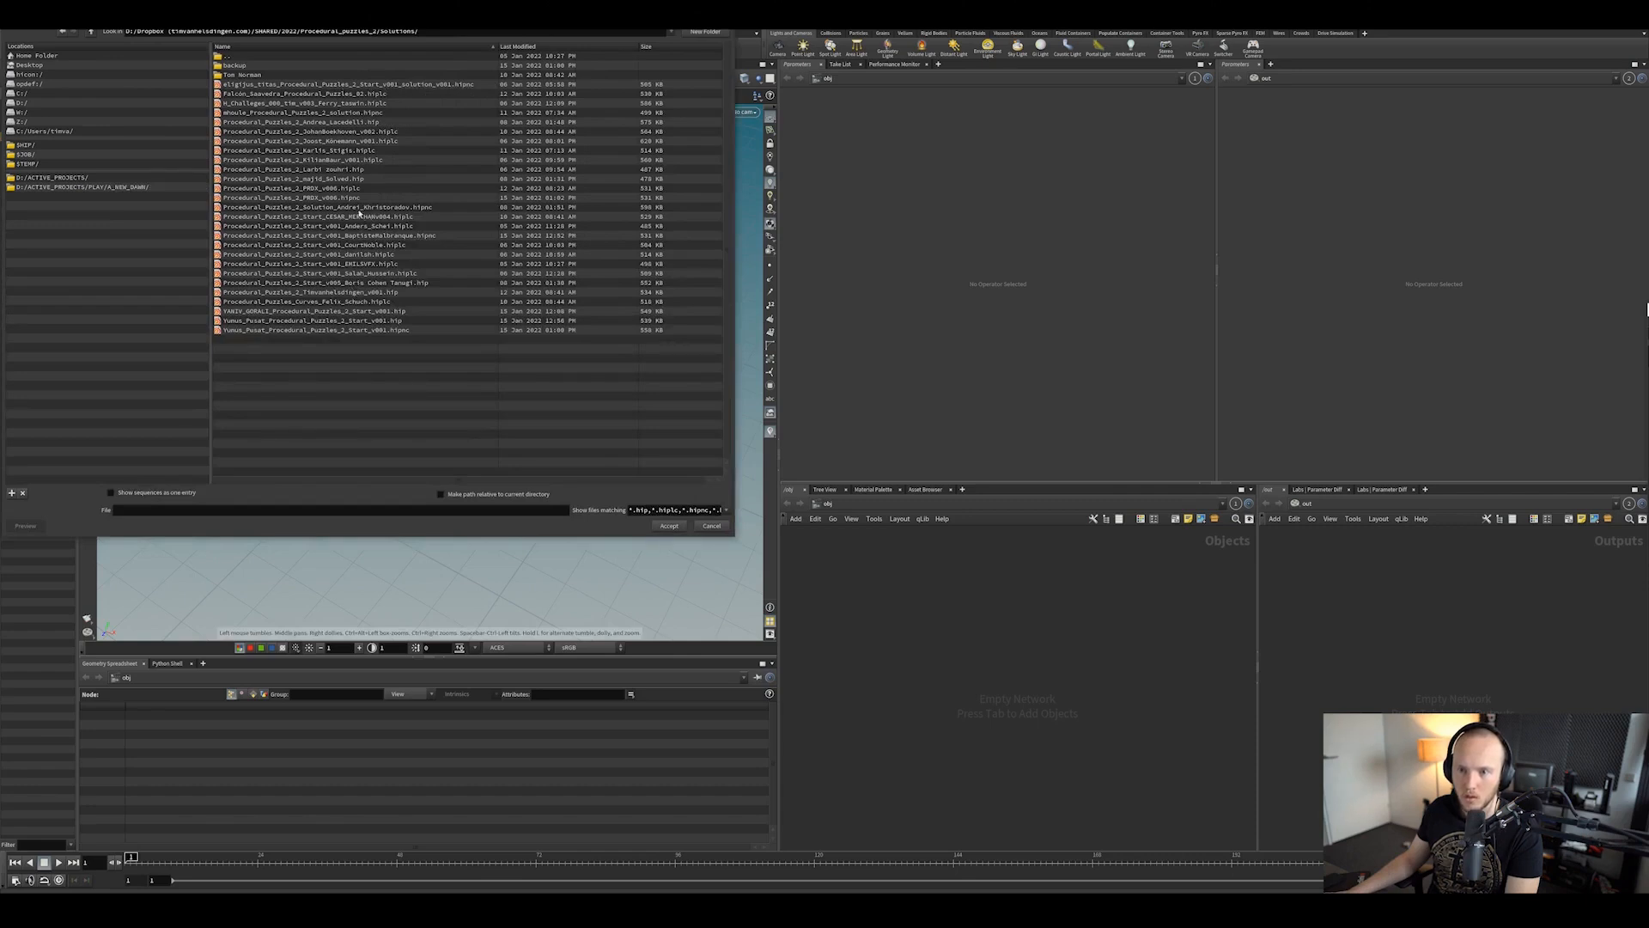
pyautogui.click(345, 134)
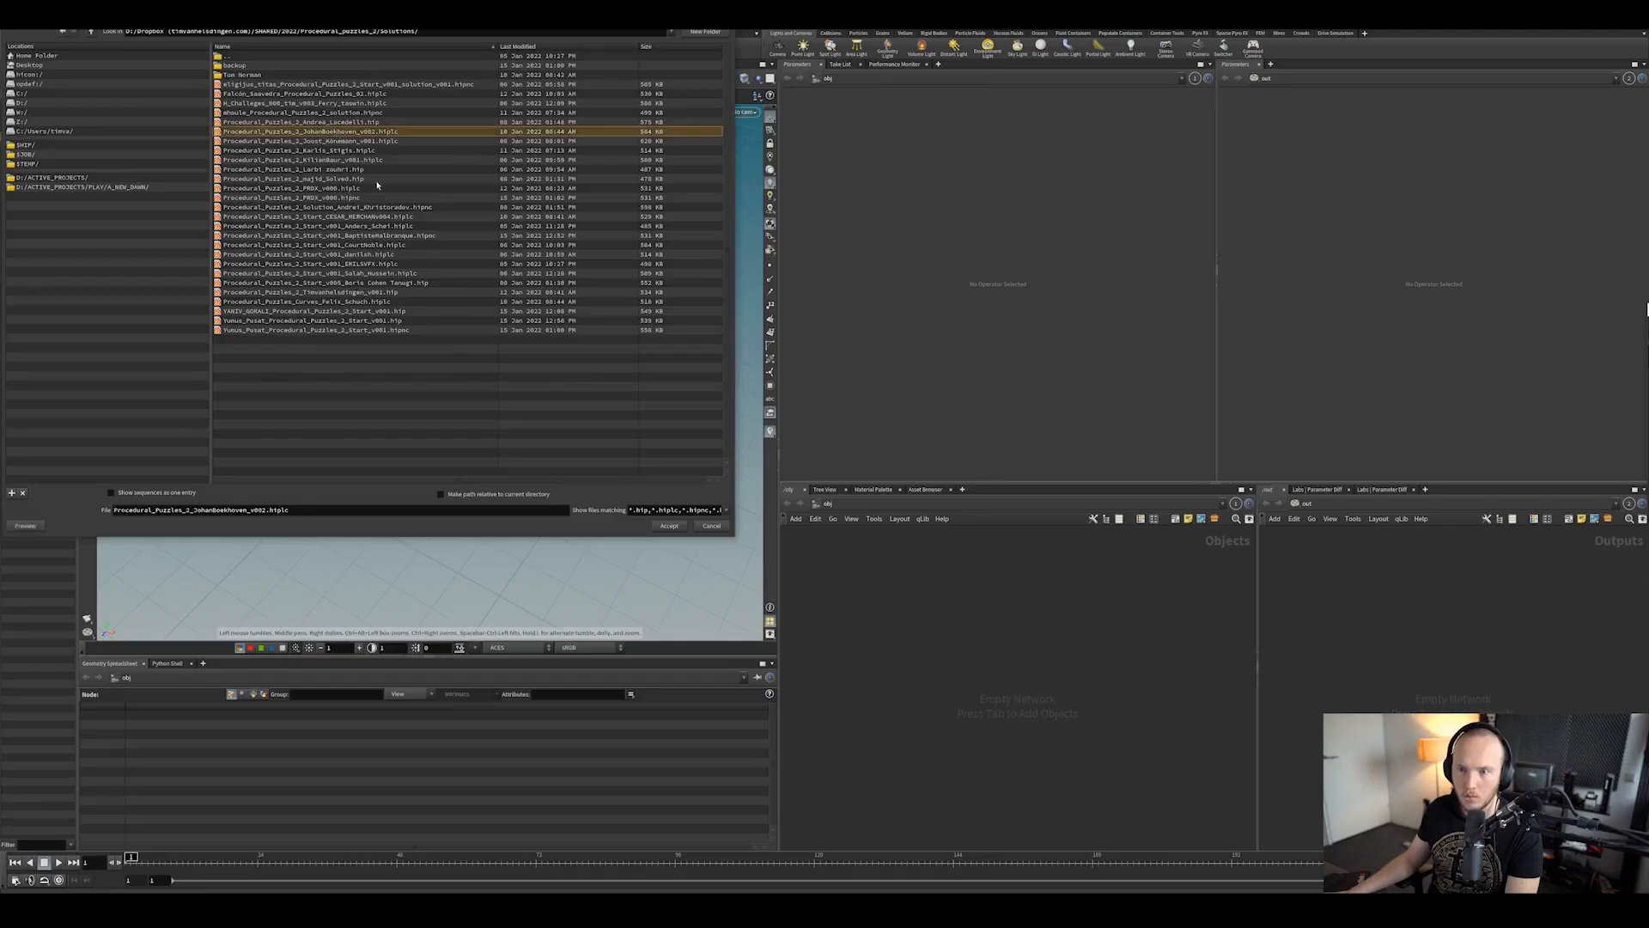
pyautogui.click(653, 527)
pyautogui.click(684, 562)
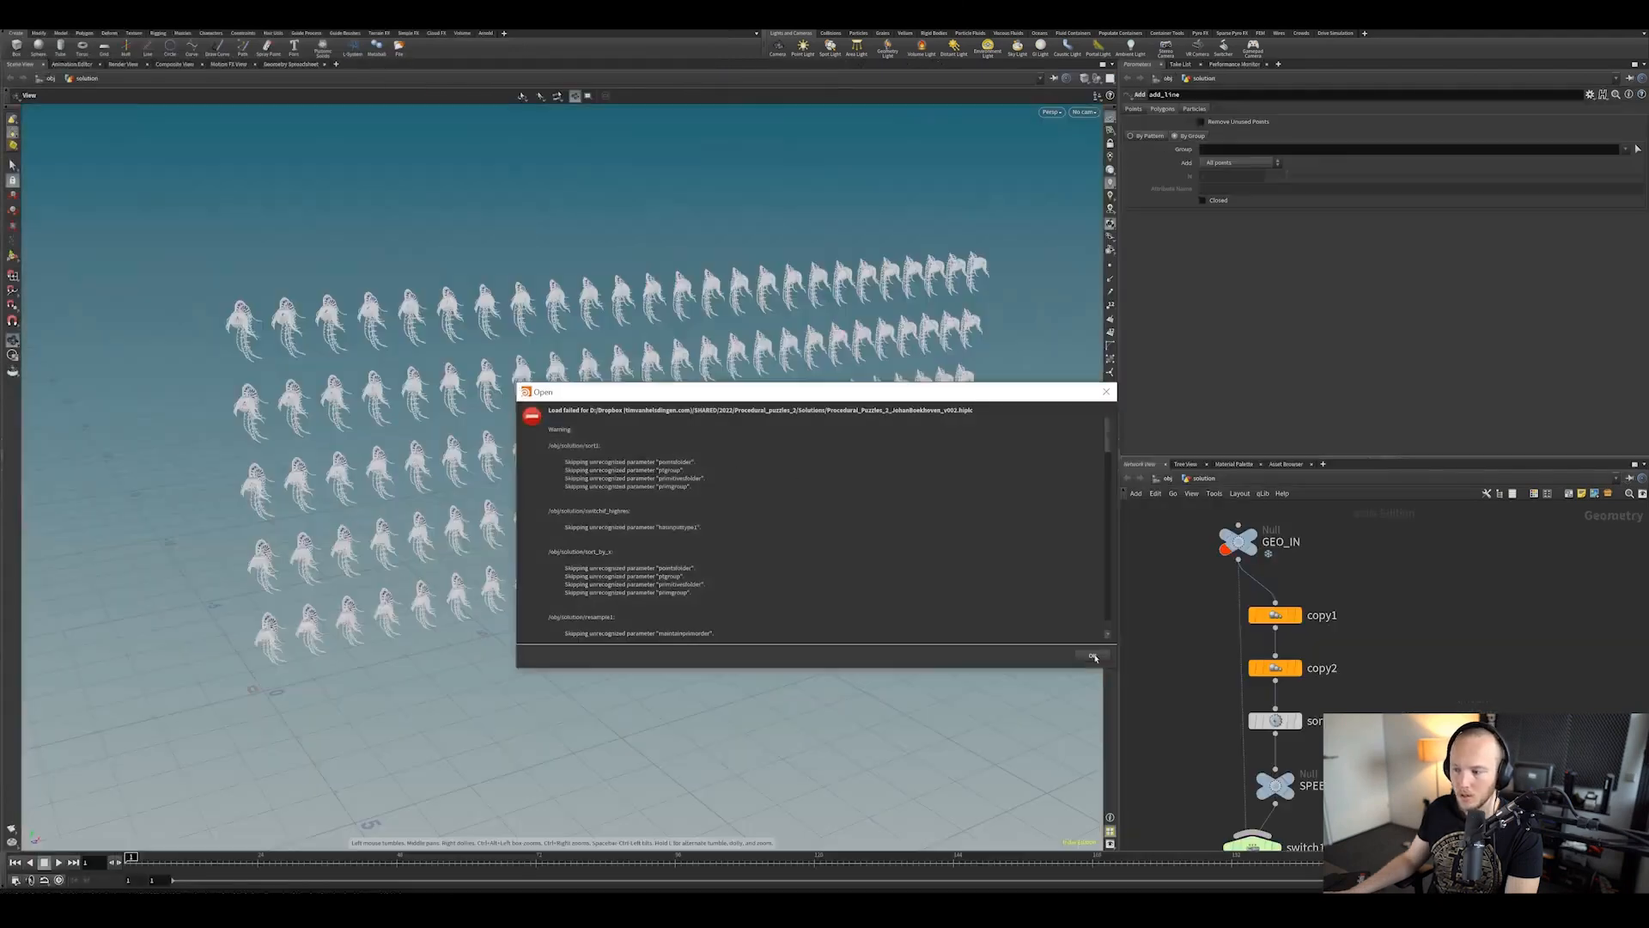
pyautogui.click(1093, 655)
pyautogui.moveTo(1327, 792); pyautogui.dragTo(1297, 676, button='middle')
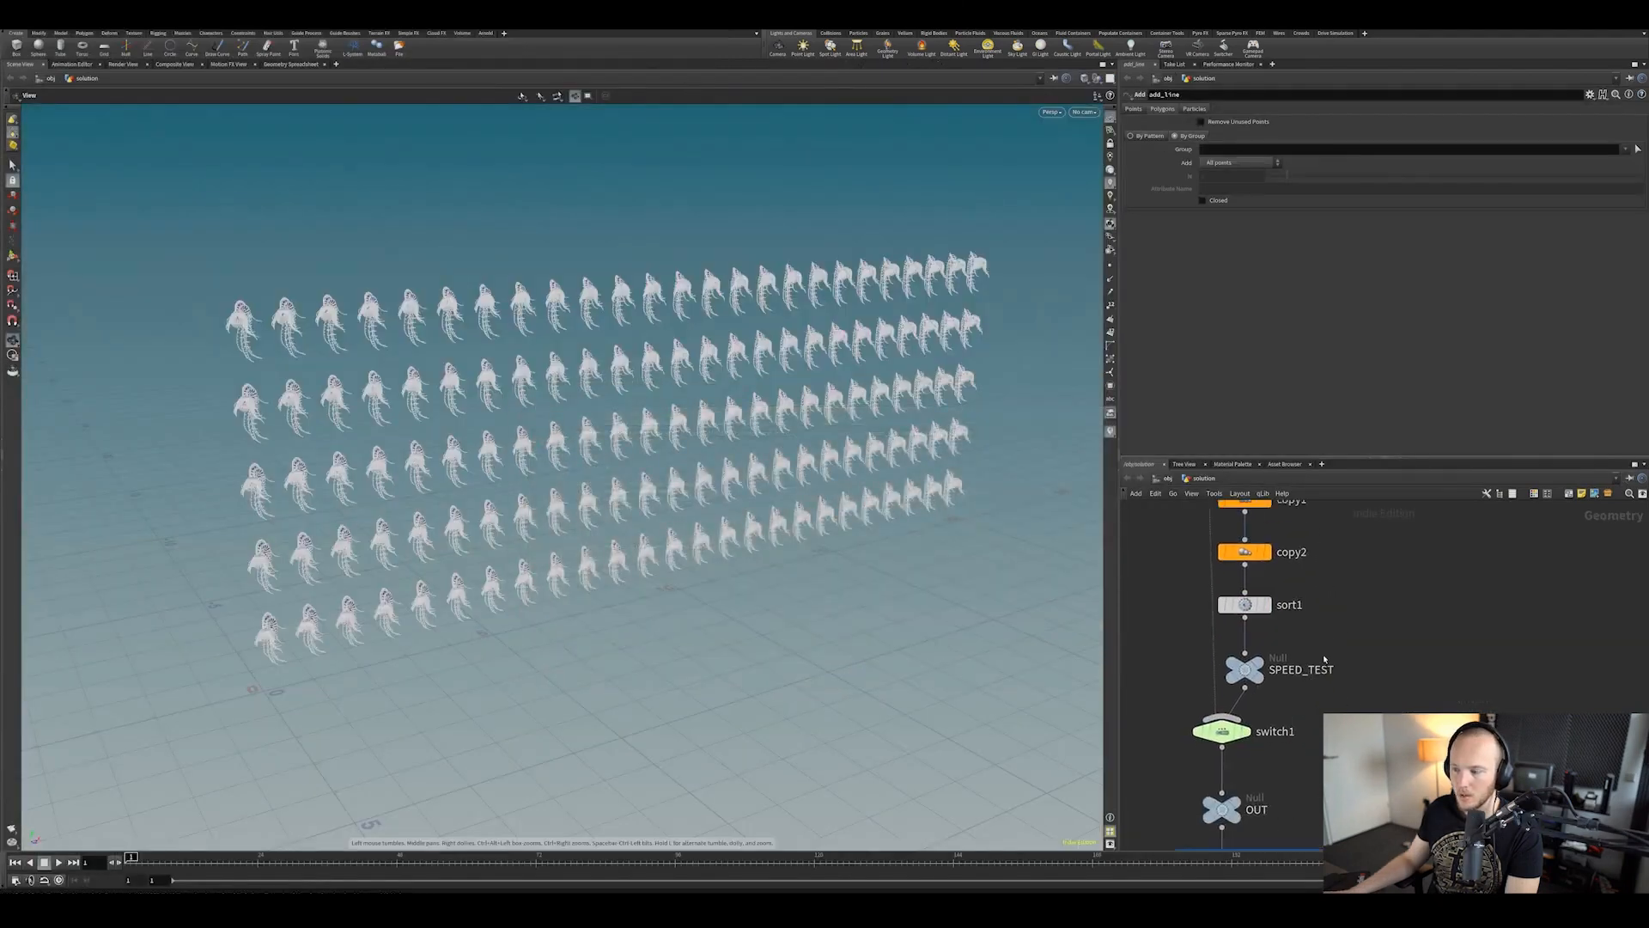
pyautogui.scroll(3, 1297, 676)
pyautogui.moveTo(799, 395); pyautogui.dragTo(596, 441)
pyautogui.moveTo(596, 442); pyautogui.dragTo(709, 266, button='right')
pyautogui.moveTo(740, 464); pyautogui.dragTo(661, 211, button='right')
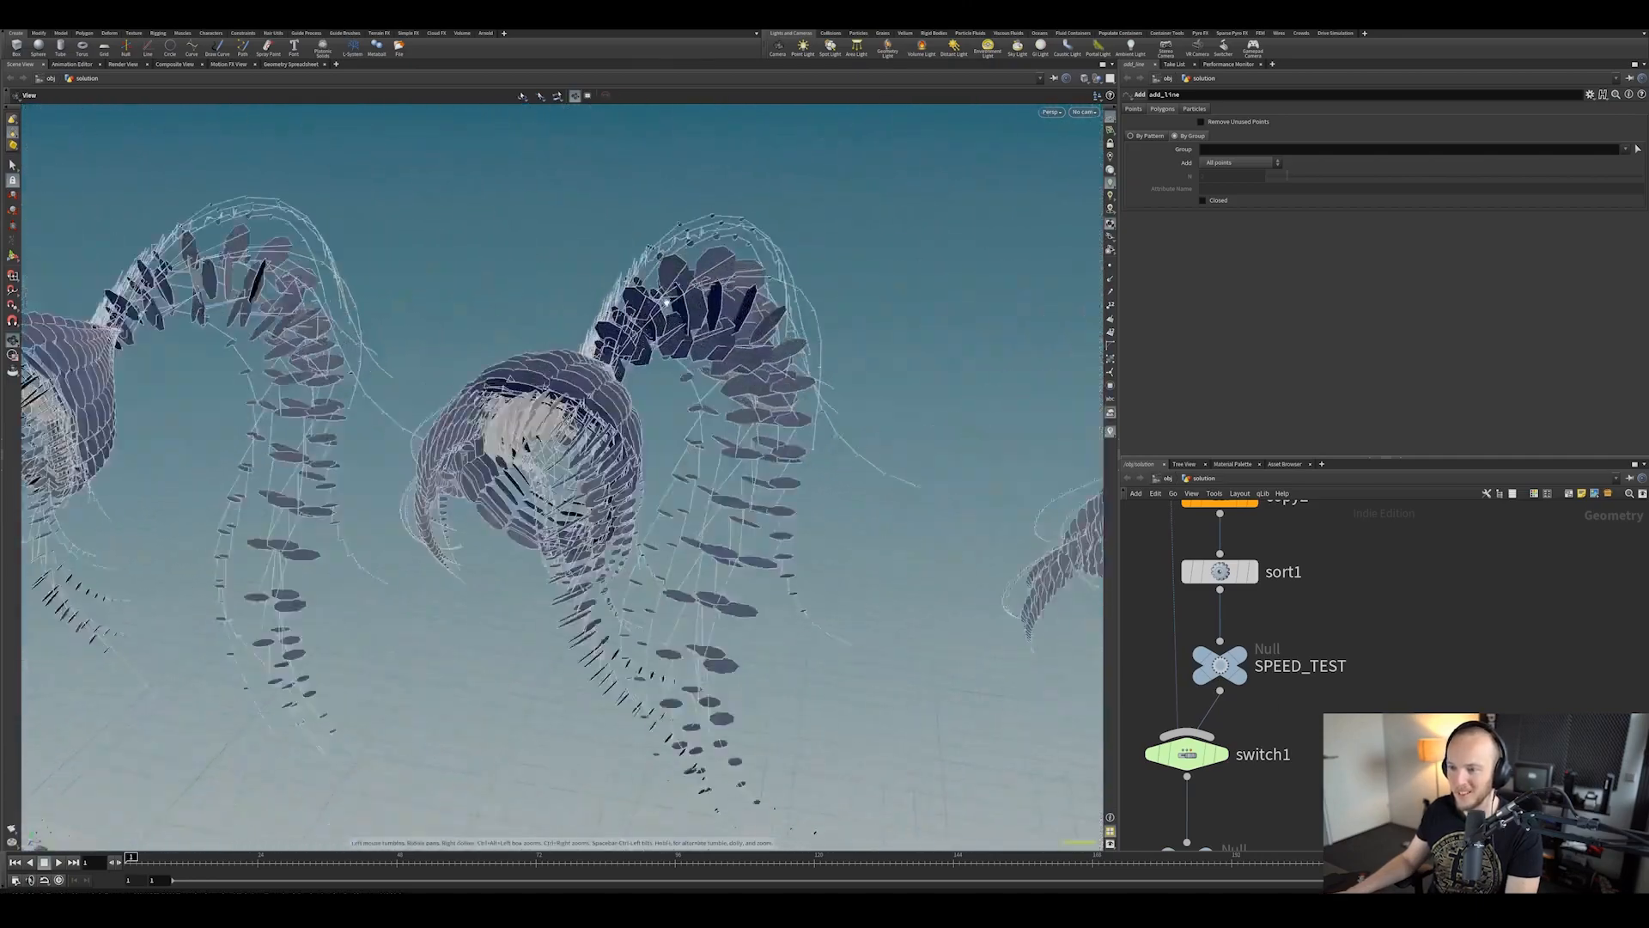
pyautogui.moveTo(662, 212); pyautogui.dragTo(988, 592)
pyautogui.moveTo(1353, 838); pyautogui.dragTo(1408, 508, button='middle')
pyautogui.scroll(1, 1403, 615)
pyautogui.moveTo(1403, 614); pyautogui.dragTo(1411, 507, button='middle')
pyautogui.scroll(-3, 1411, 585)
pyautogui.moveTo(1411, 764); pyautogui.dragTo(1423, 601, button='middle')
pyautogui.scroll(-2, 1423, 687)
pyautogui.moveTo(902, 545); pyautogui.dragTo(340, 460)
pyautogui.scroll(-10, 836, 430)
pyautogui.scroll(-5, 600, 435)
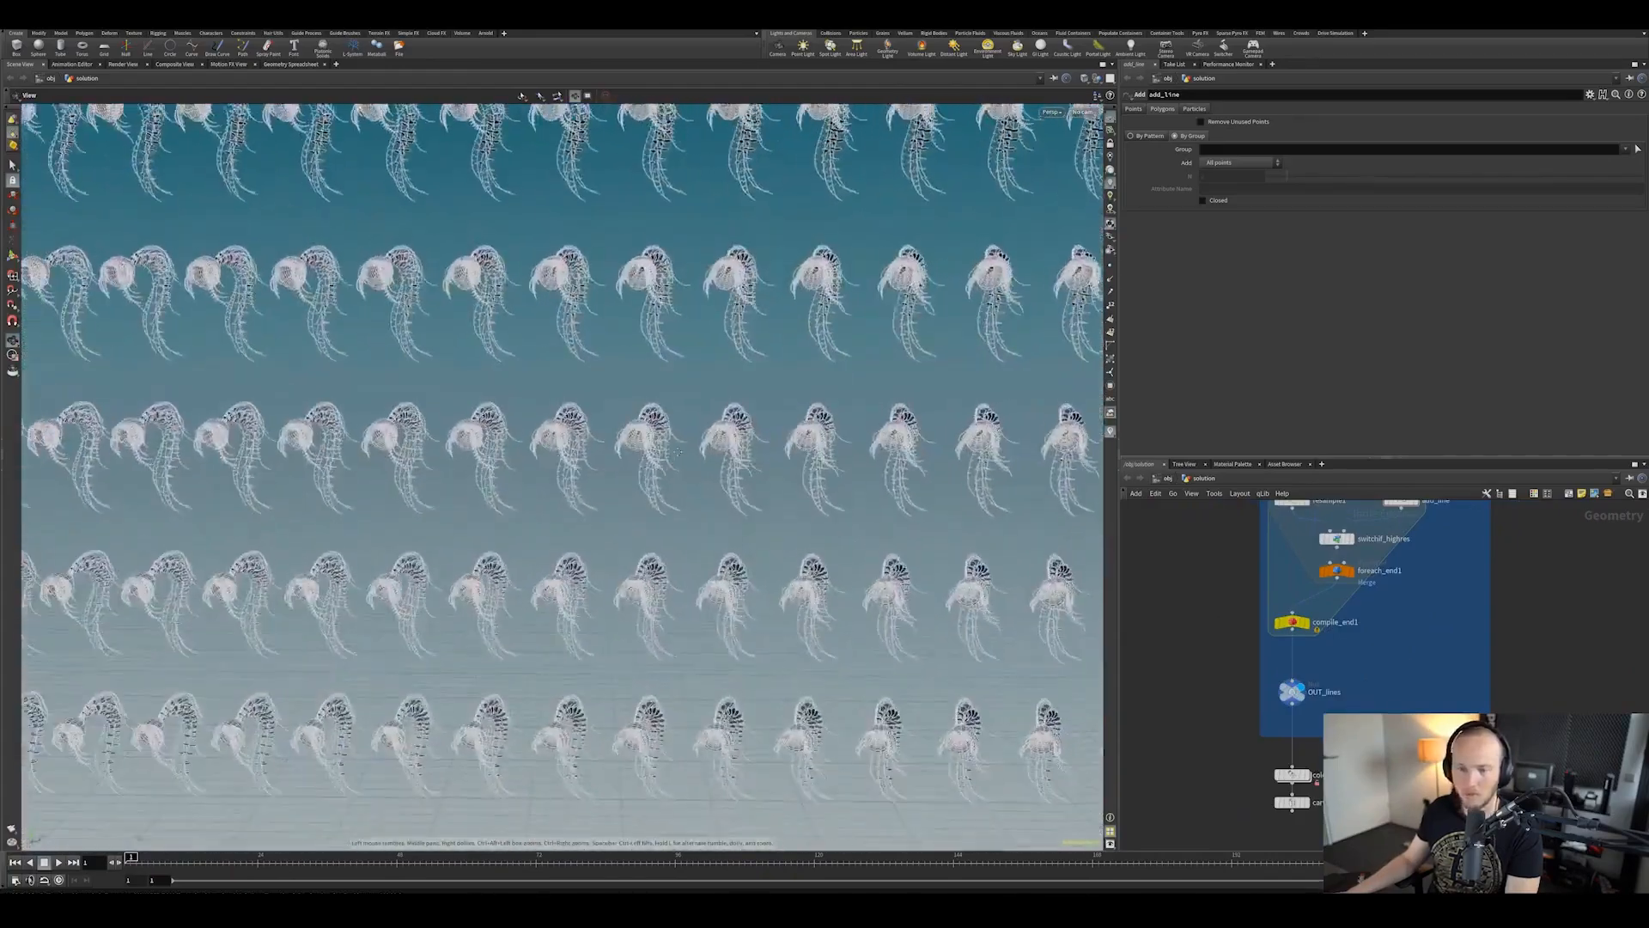
pyautogui.moveTo(674, 396); pyautogui.dragTo(419, 448)
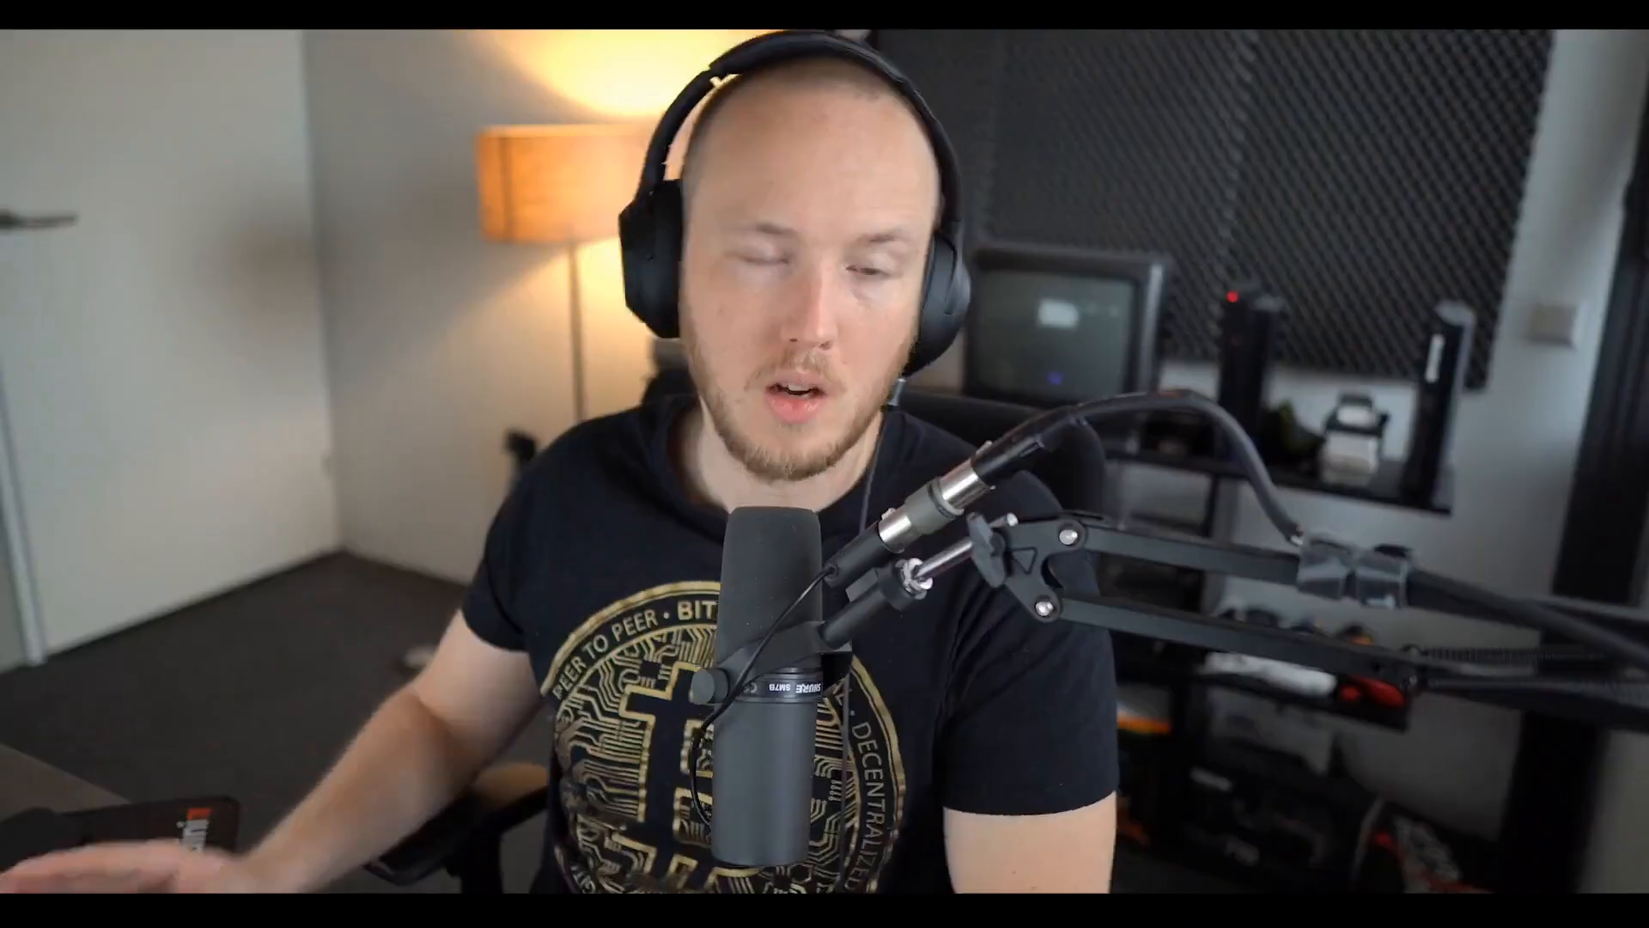